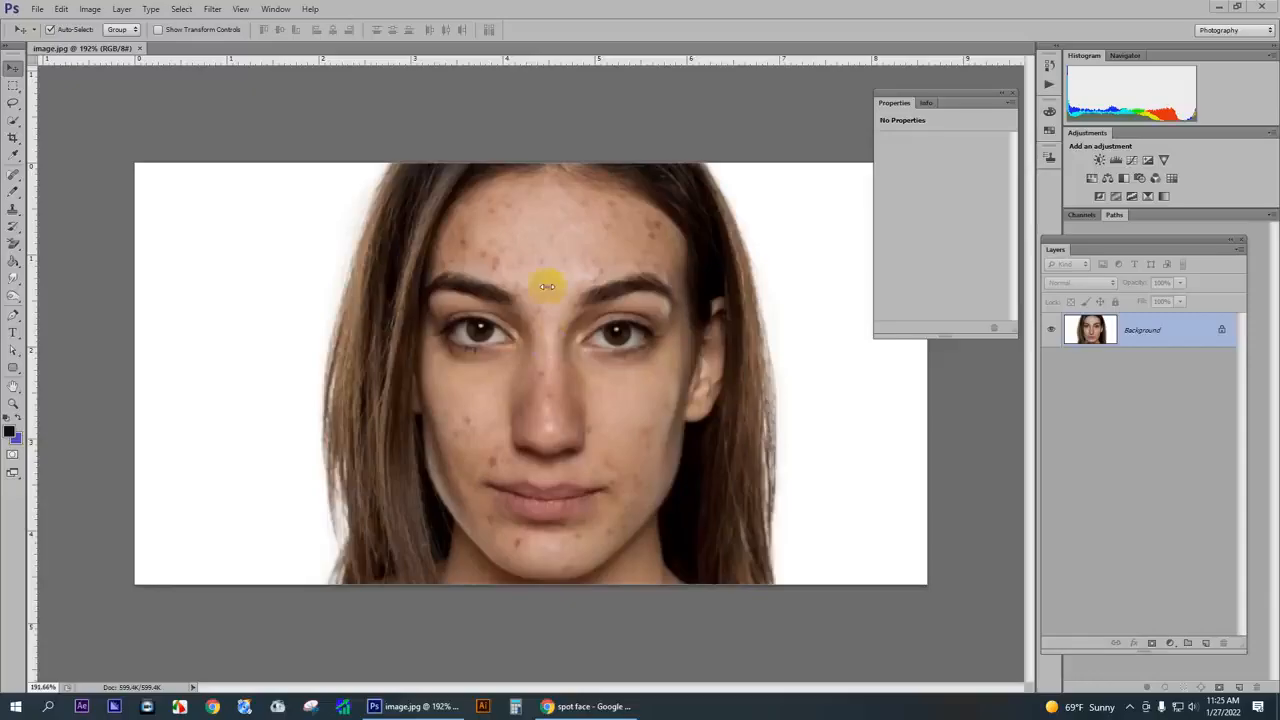
- Examine the woman's face at several magnifications to locate the skin spots and blemishes
scroll(543, 277, "up", 3)
scroll(509, 207, "down", 3)
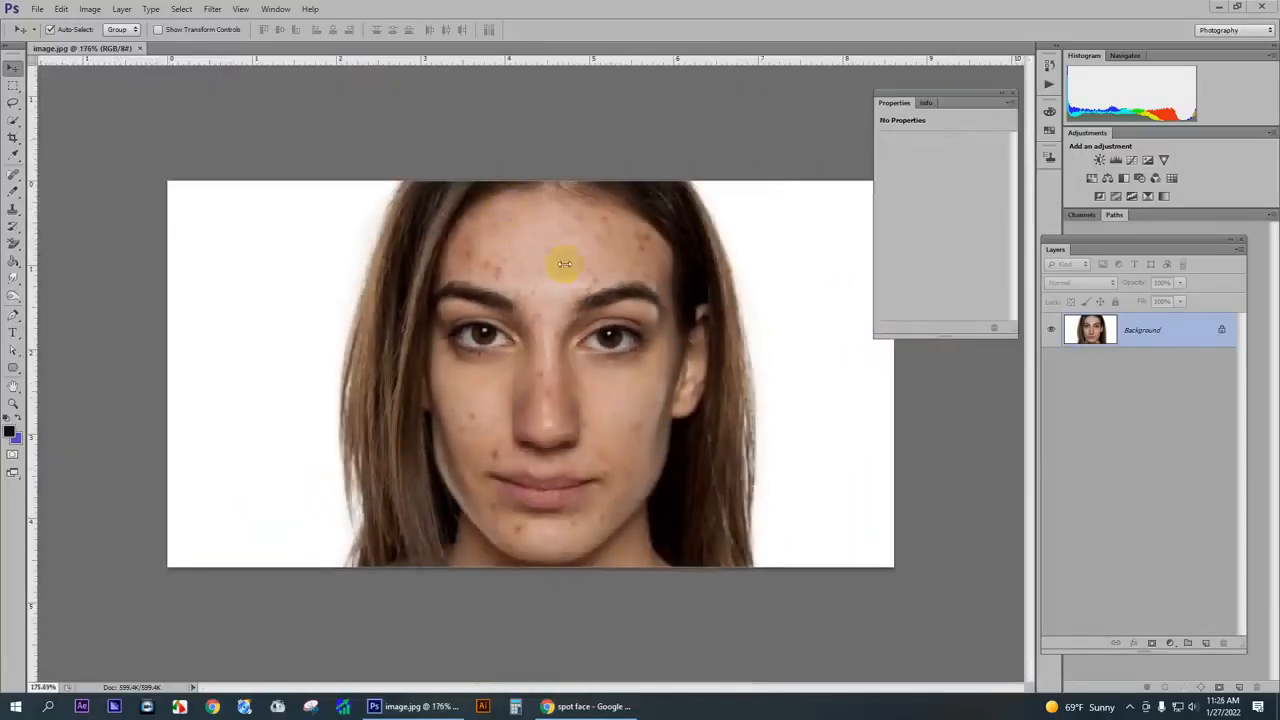
scroll(580, 312, "down", 1)
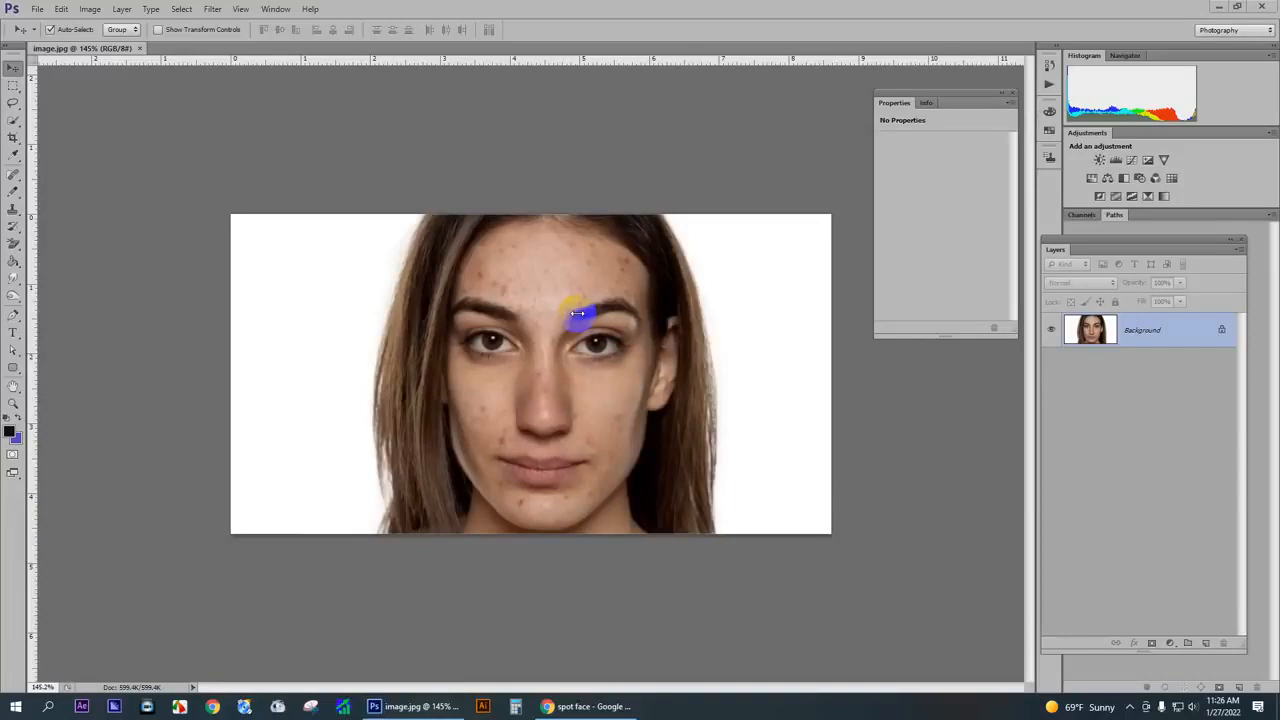
scroll(577, 313, "up", 5)
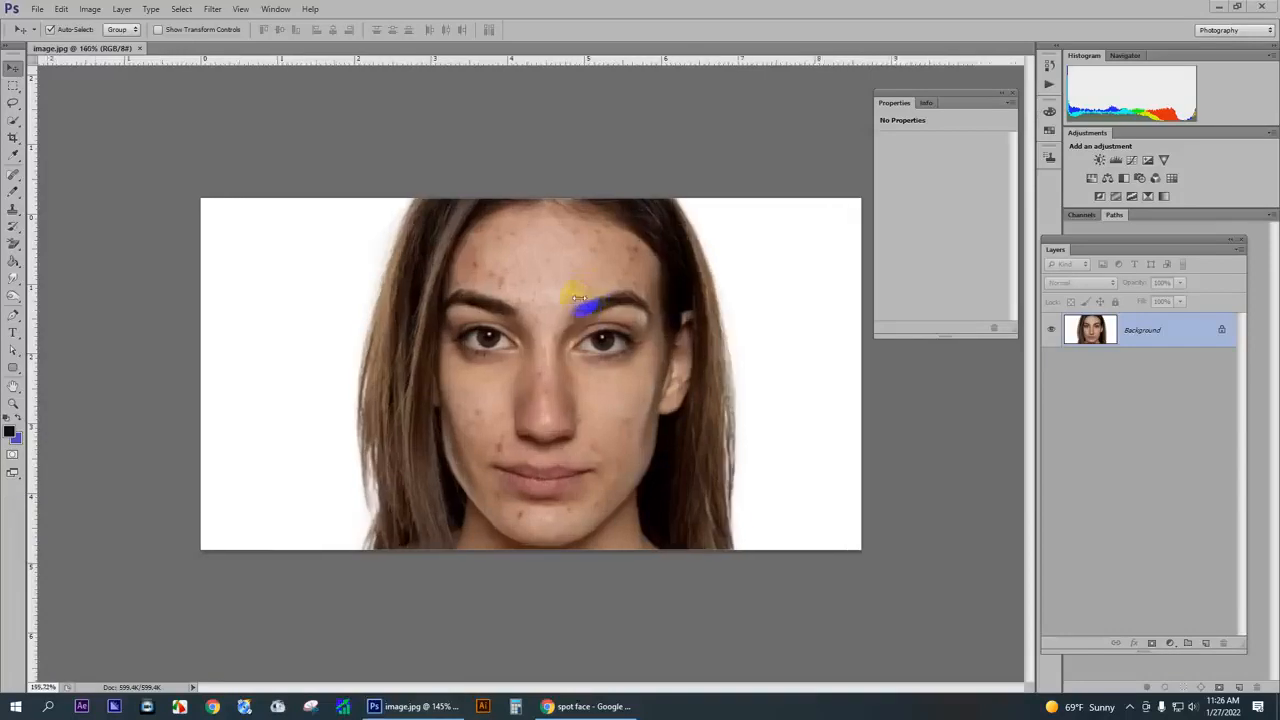
scroll(534, 275, "down", 5)
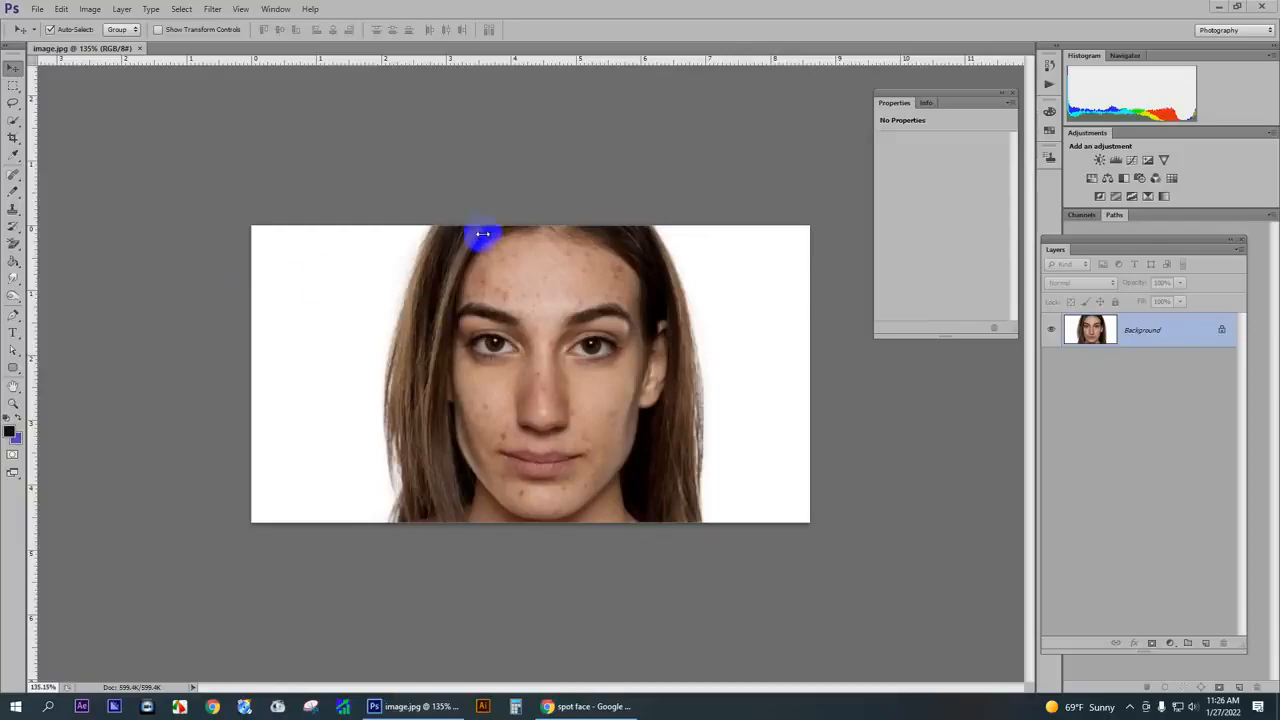
scroll(583, 288, "up", 5)
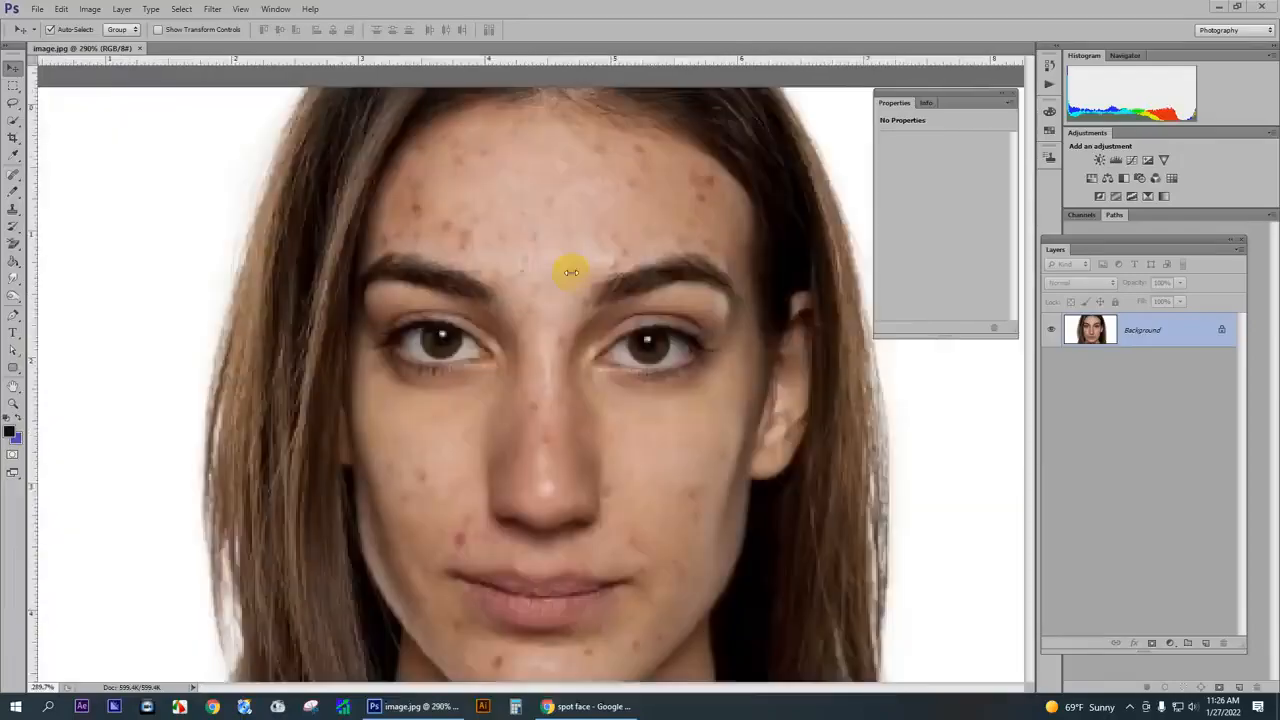
scroll(568, 249, "down", 5)
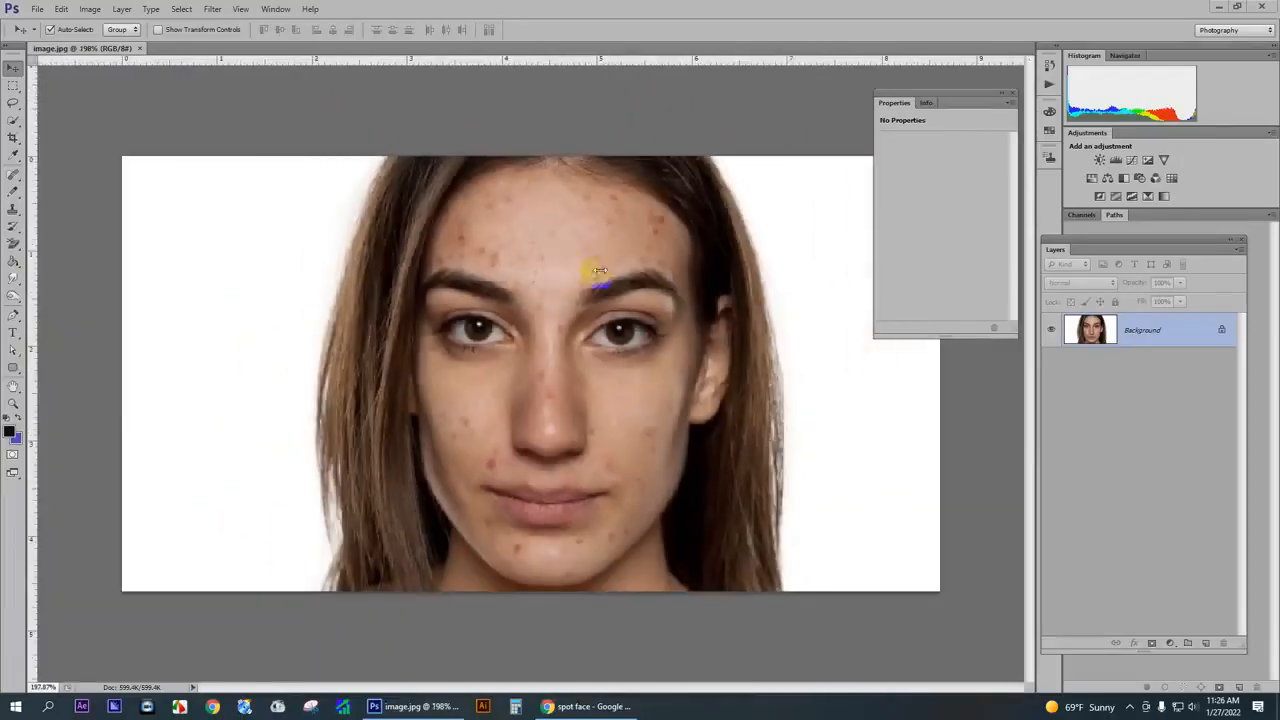
scroll(590, 262, "up", 4)
scroll(641, 191, "up", 1)
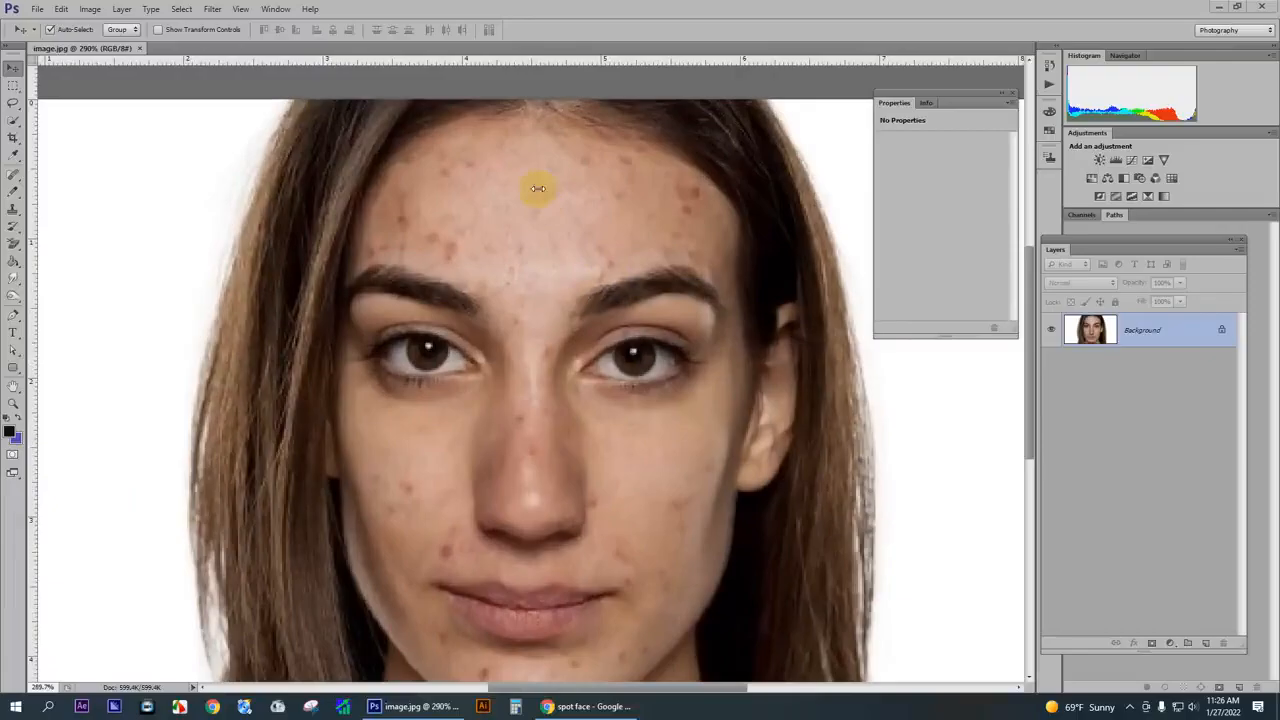
scroll(540, 190, "down", 2)
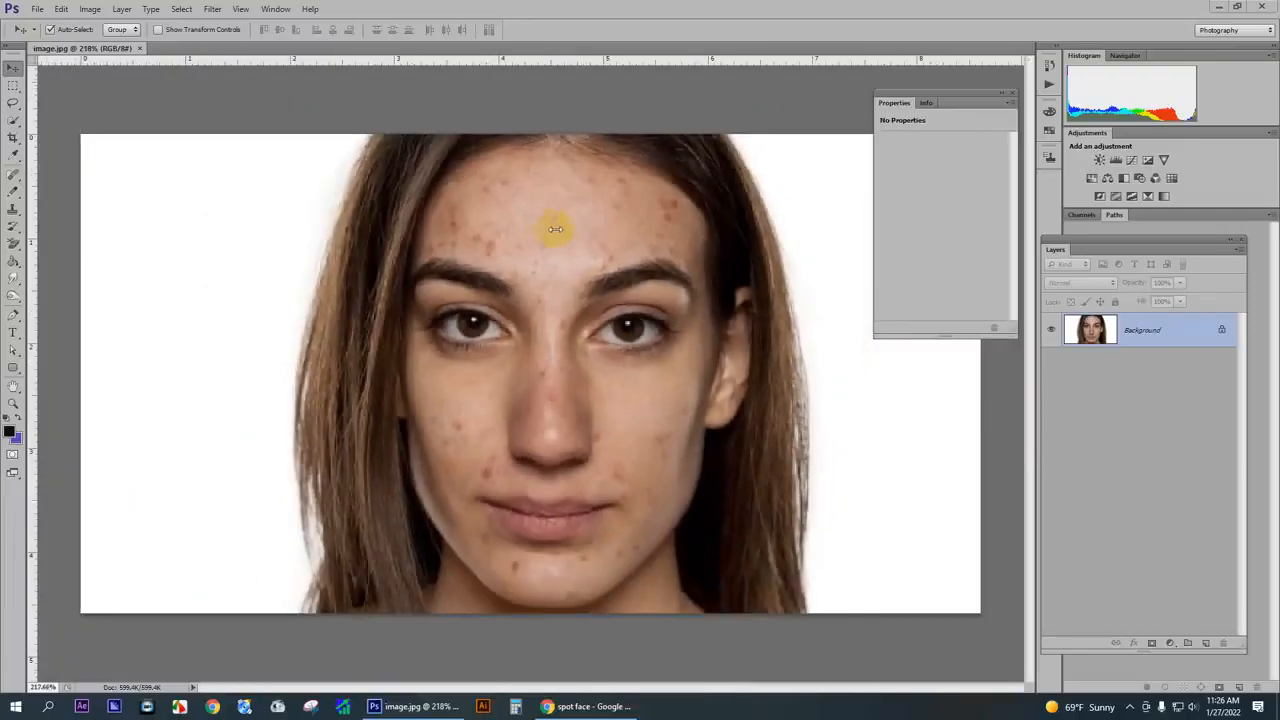
scroll(555, 229, "down", 2)
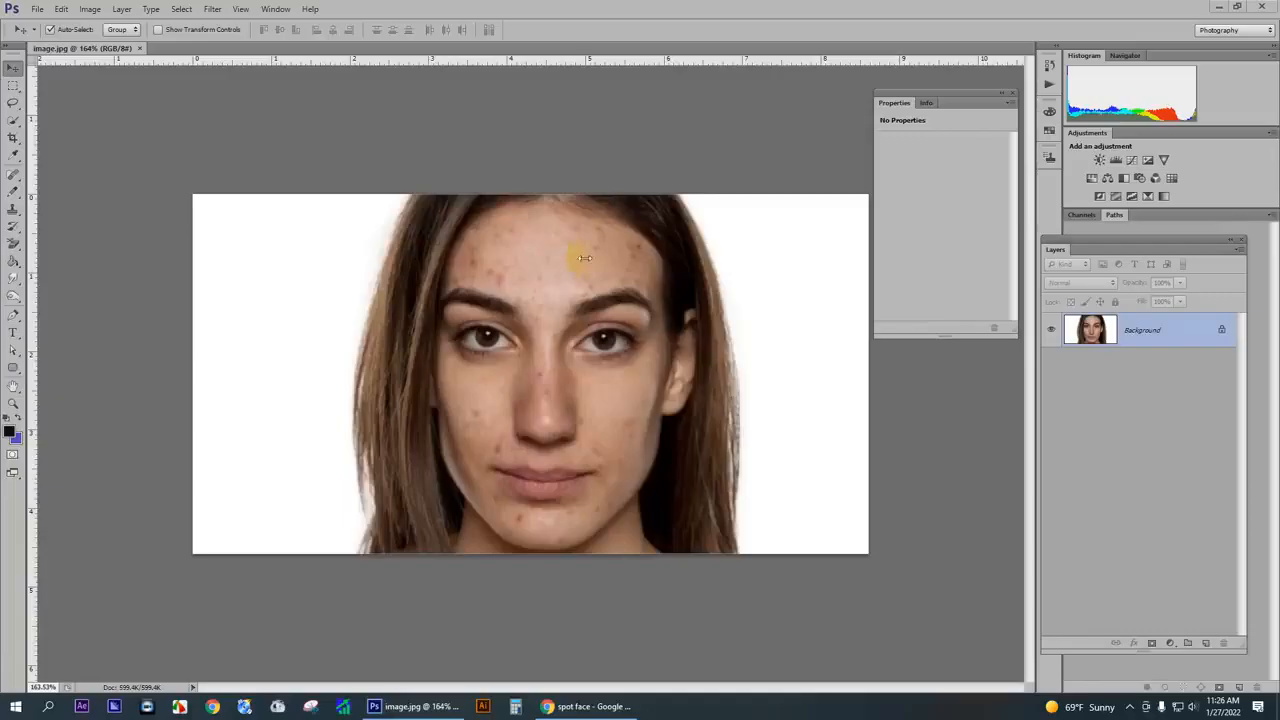
- Brighten the portrait with a Curves adjustment on the RGB channel, raising the midtone point to input 122, output 144
key("ctrl+m")
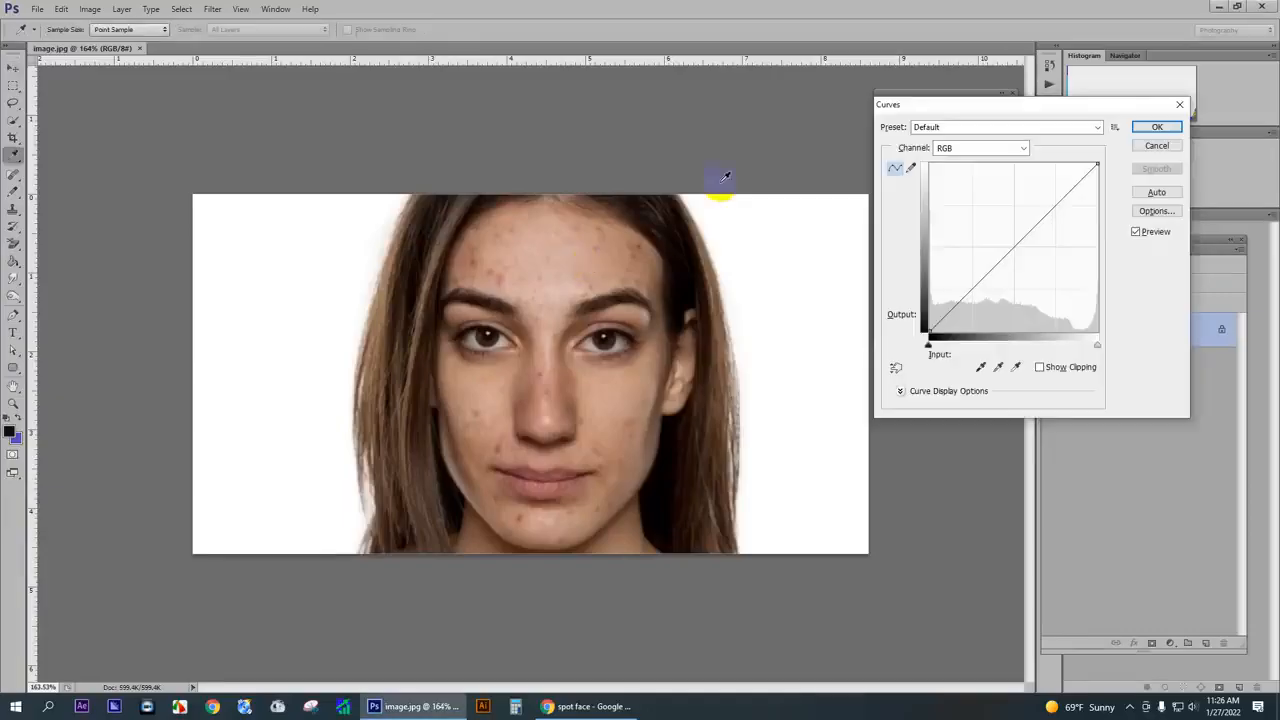
left_click_drag(926, 106, 916, 168)
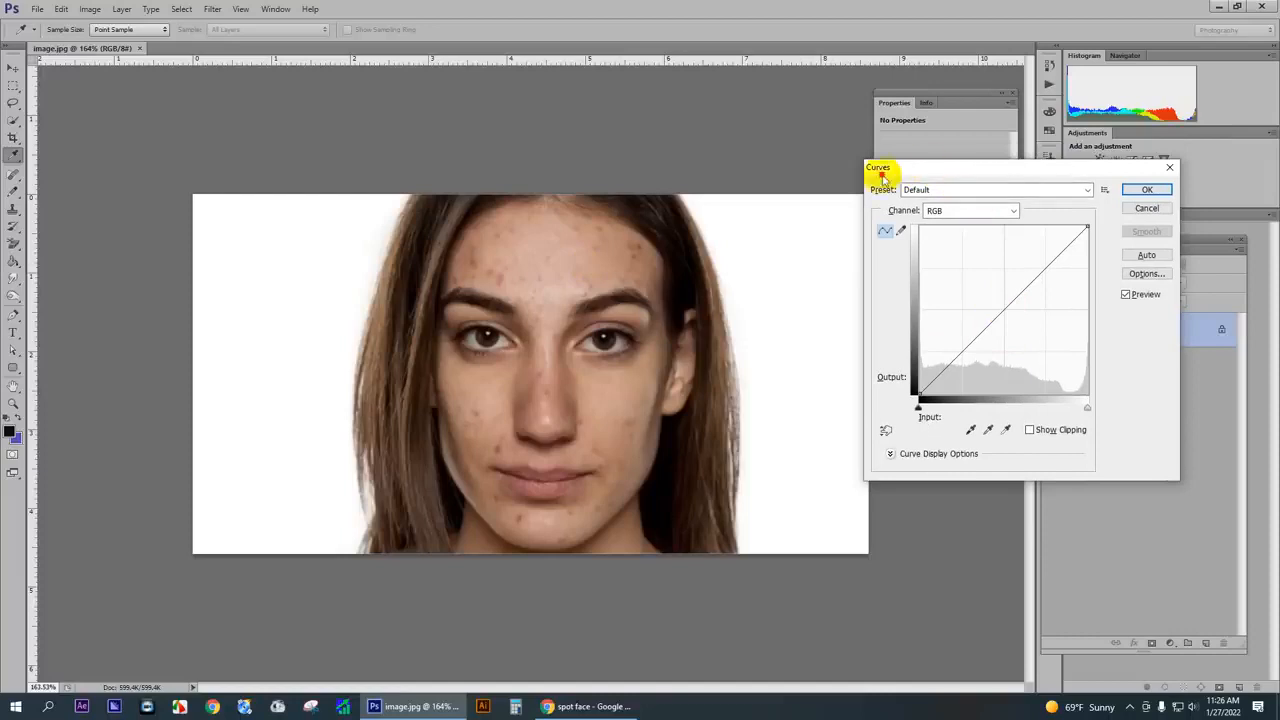
left_click_drag(937, 169, 902, 167)
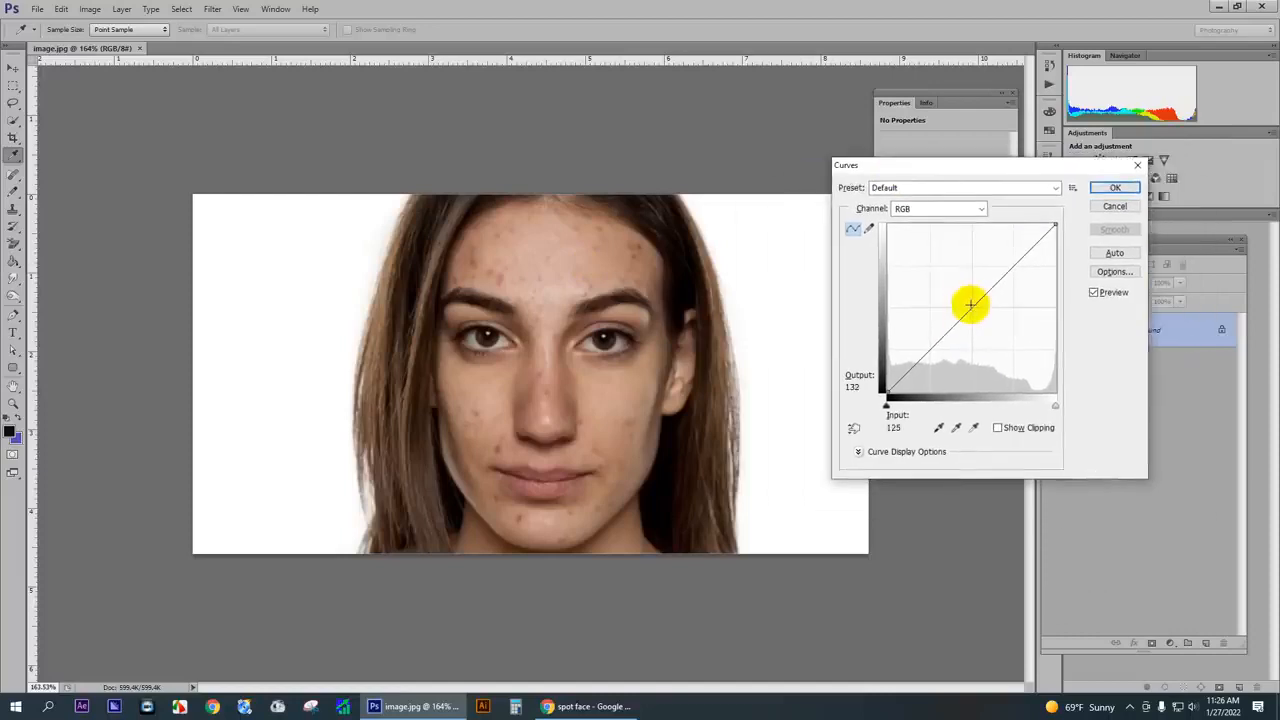
left_click_drag(972, 310, 967, 296)
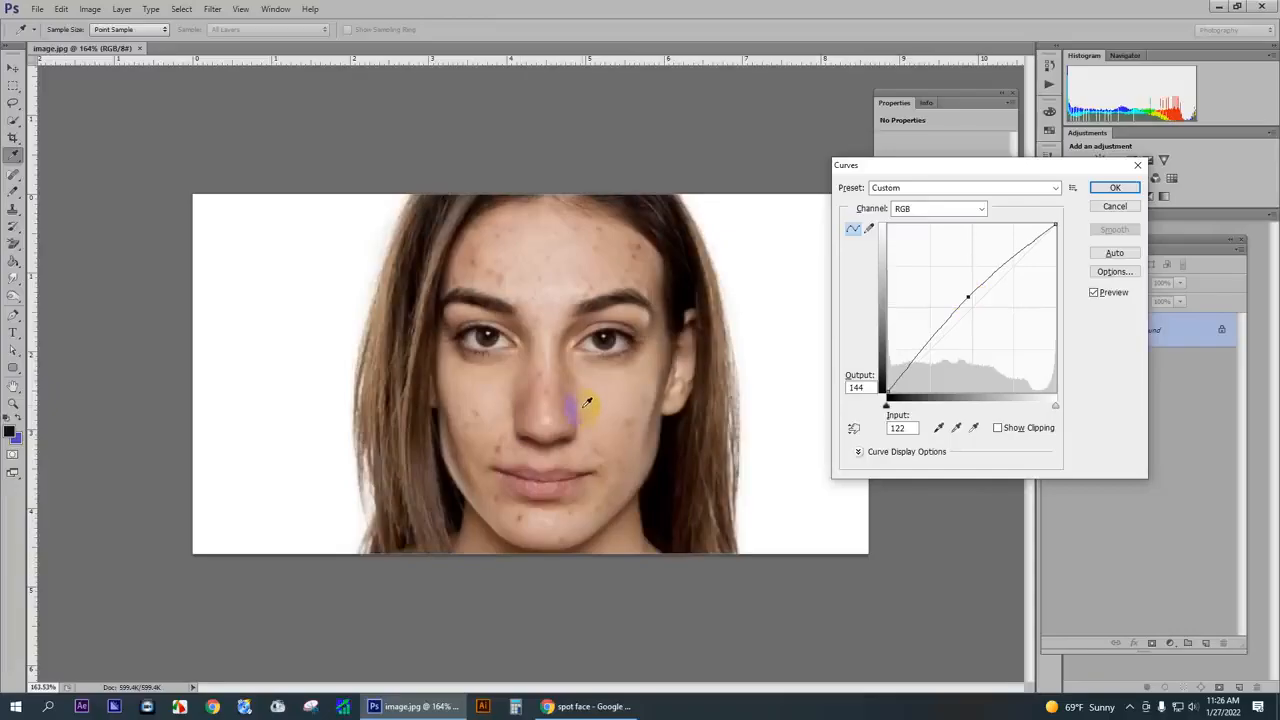
left_click(1110, 189)
- Activate the Spot Healing Brush Tool for retouching the face
scroll(586, 314, "up", 3)
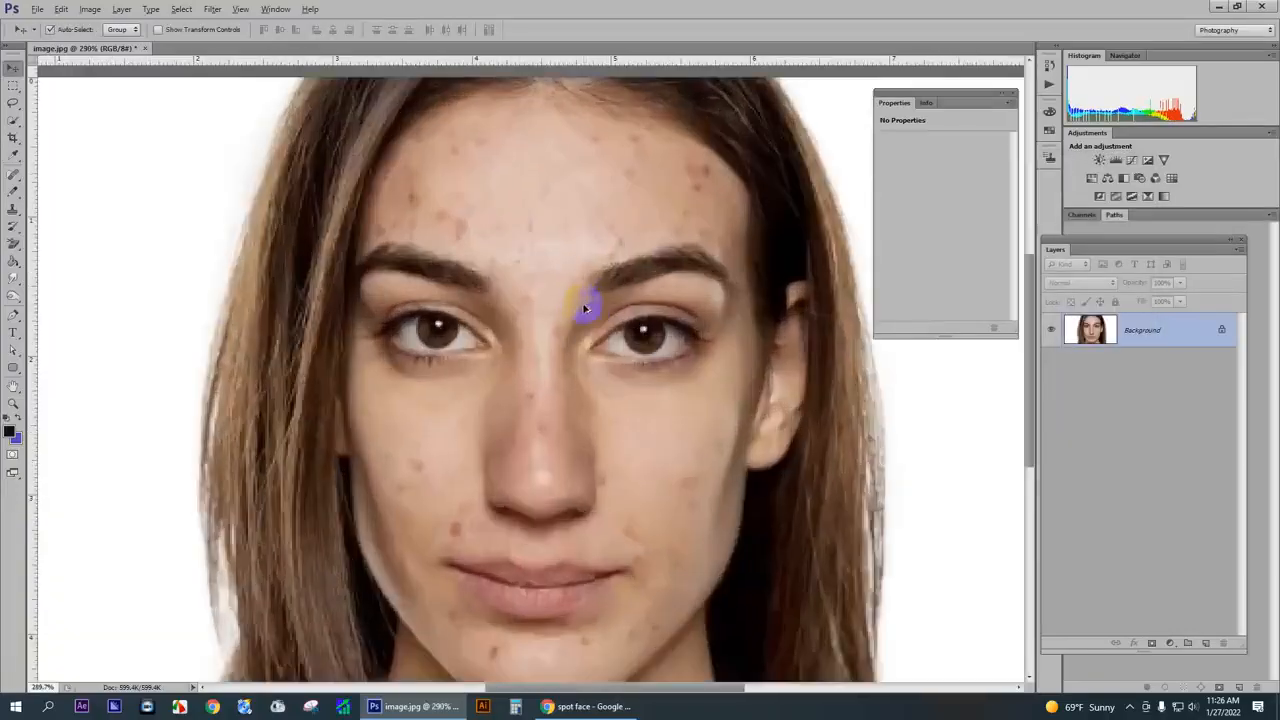
scroll(586, 285, "up", 1)
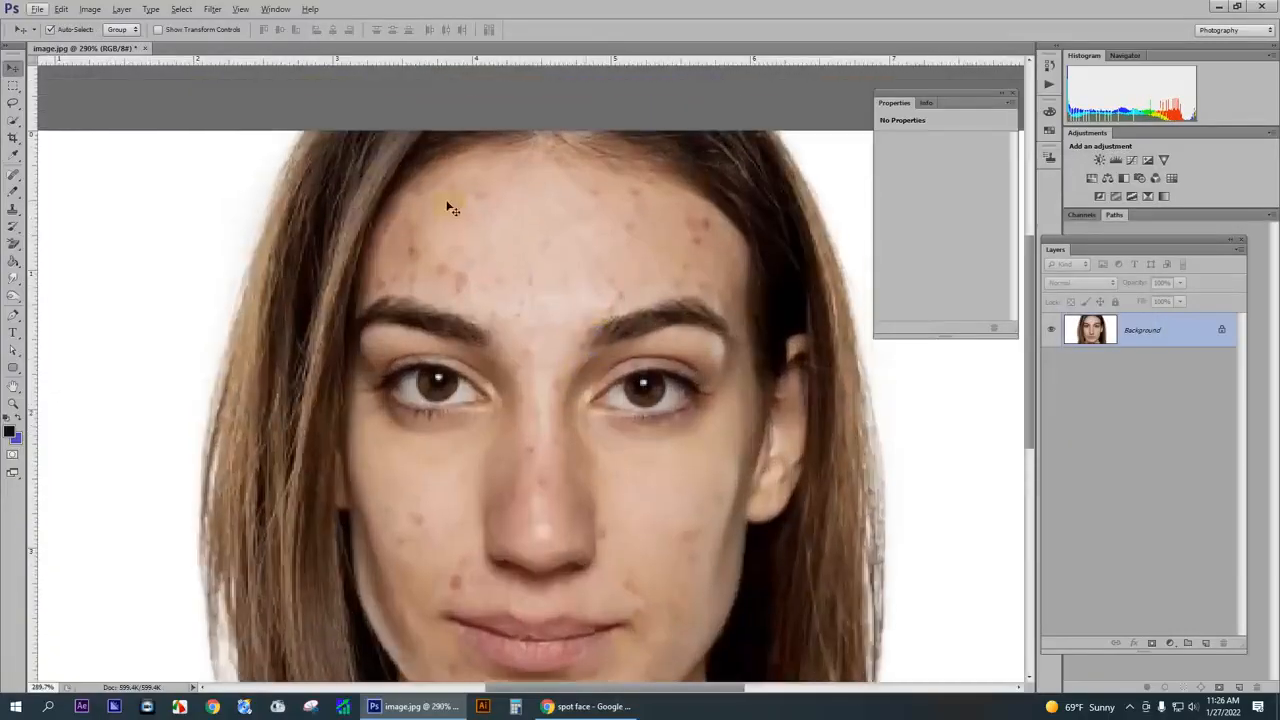
left_click(13, 176)
left_click(12, 174)
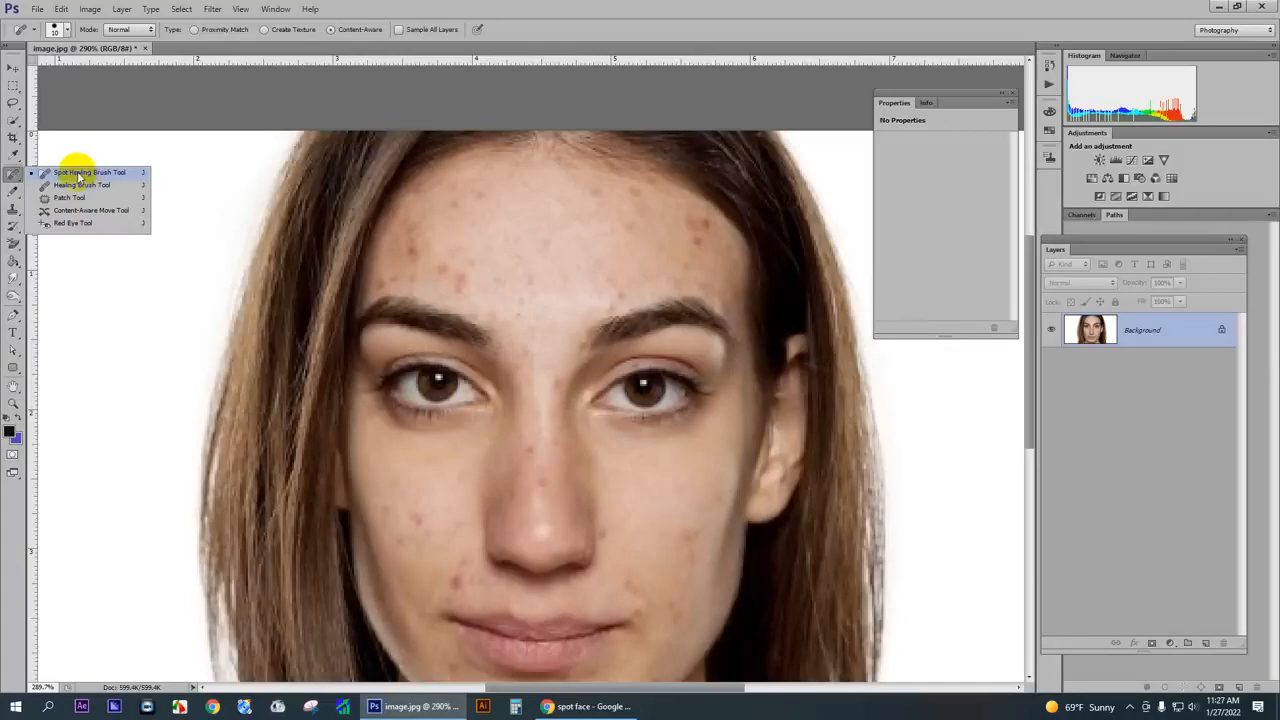
left_click(78, 174)
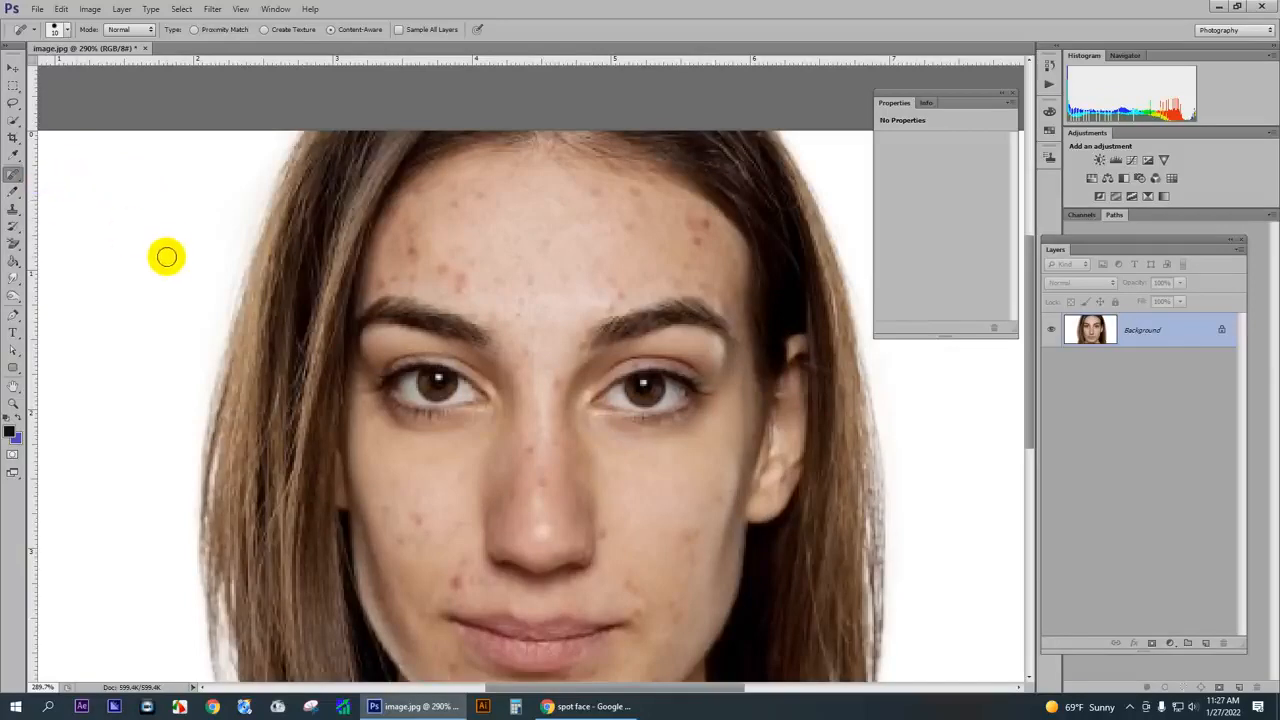
- Try painting out the eye on the image's left side with an enlarged spot healing brush, and undo the stroke
key("bracketright")
key("bracketright")
scroll(452, 371, "down", 2)
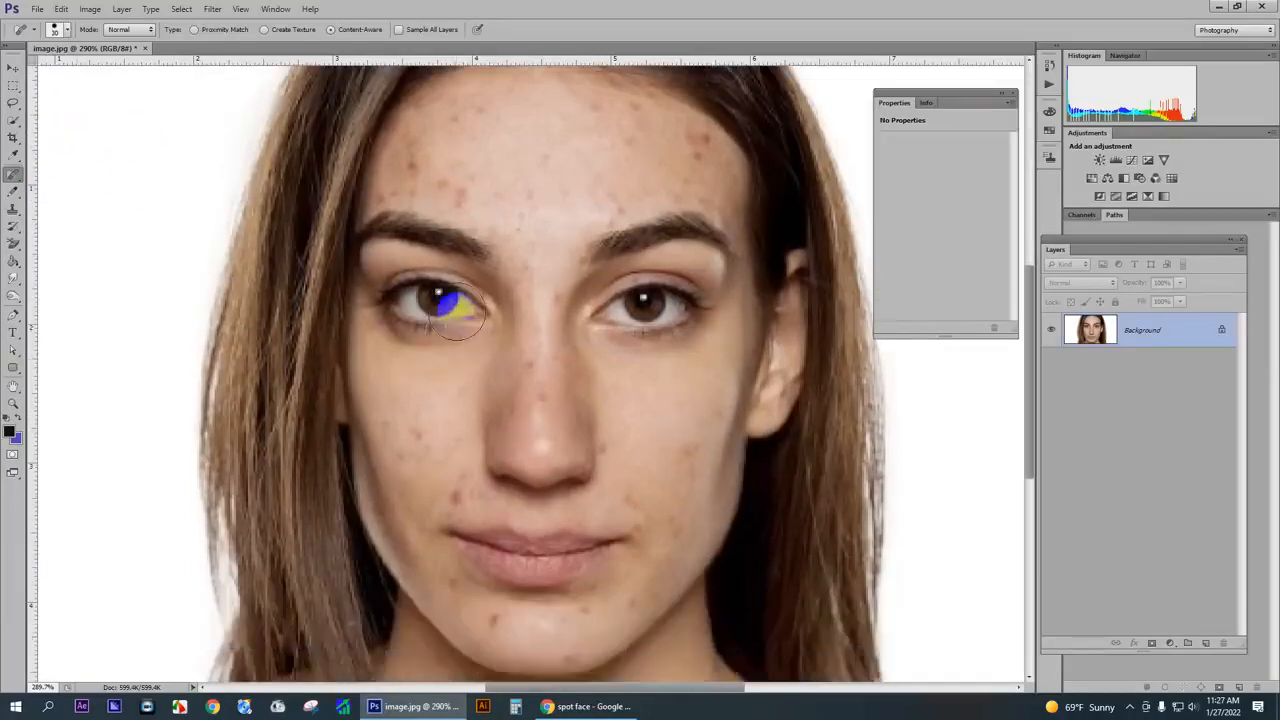
mouse_move(469, 314)
left_mouse_down()
mouse_move(401, 298)
mouse_move(400, 320)
mouse_move(470, 321)
mouse_move(461, 291)
mouse_move(408, 302)
left_mouse_up()
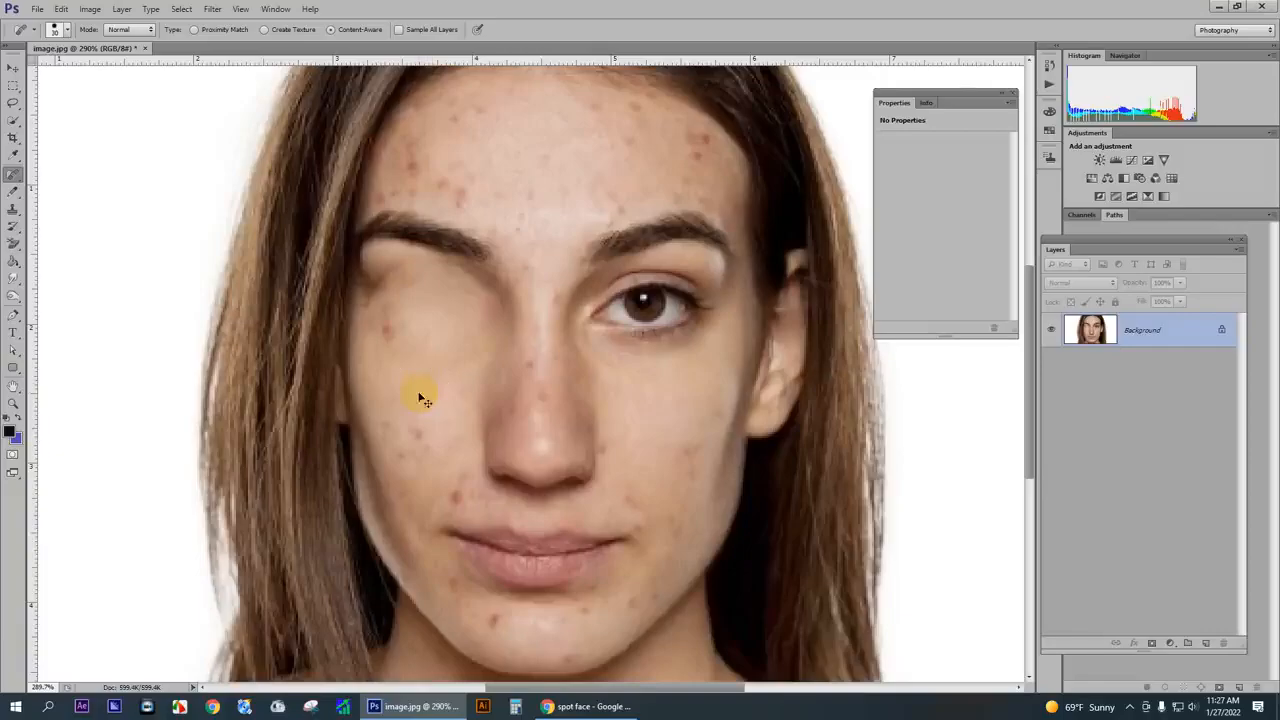
key("ctrl+z")
- Set the spot healing brush size to 10 to suit the small forehead spots
scroll(470, 200, "up", 5)
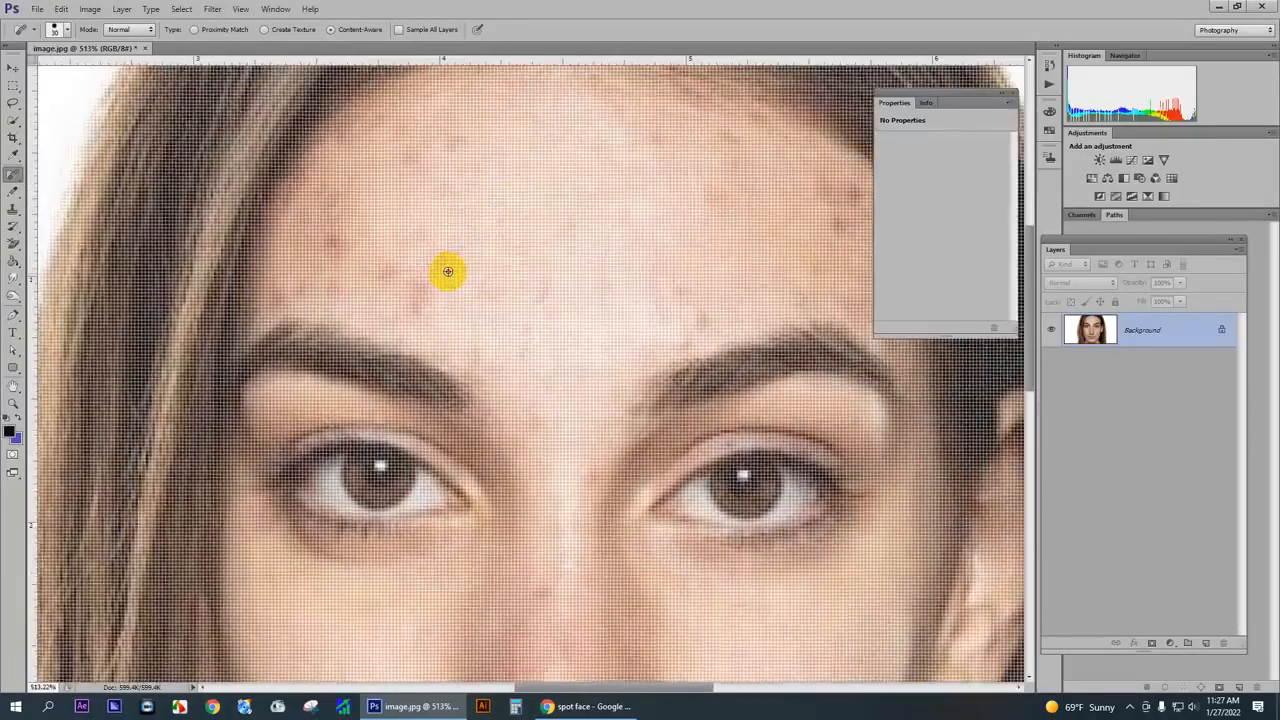
scroll(448, 271, "down", 1)
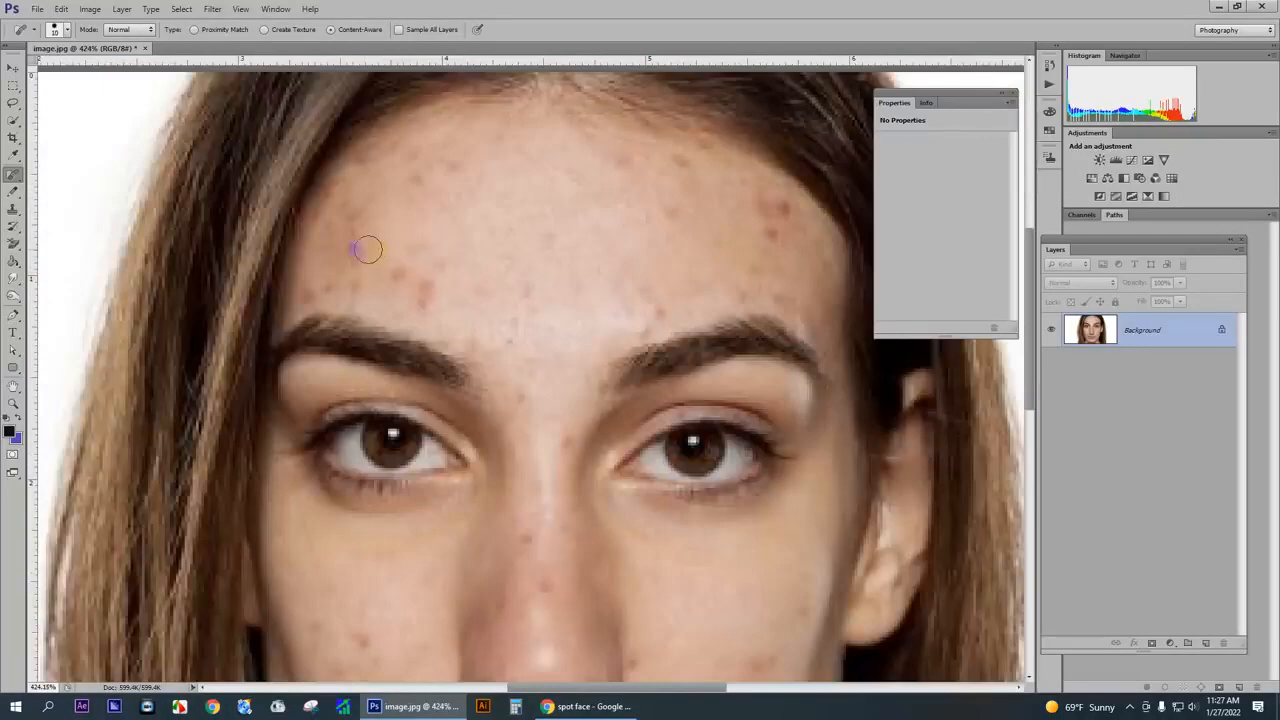
key("bracketright")
scroll(427, 184, "down", 2)
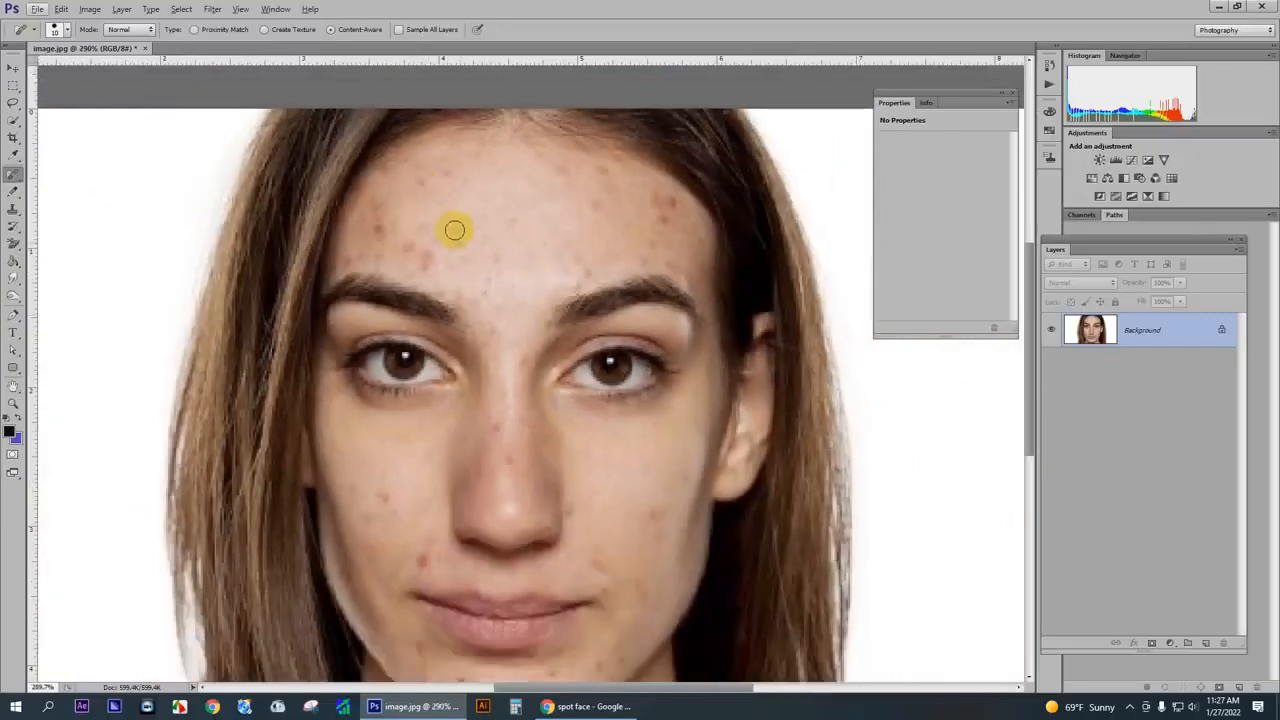
key("bracketright")
key("bracketright")
key("bracketright")
key("bracketright")
key("bracketright")
key("bracketright")
key("bracketright")
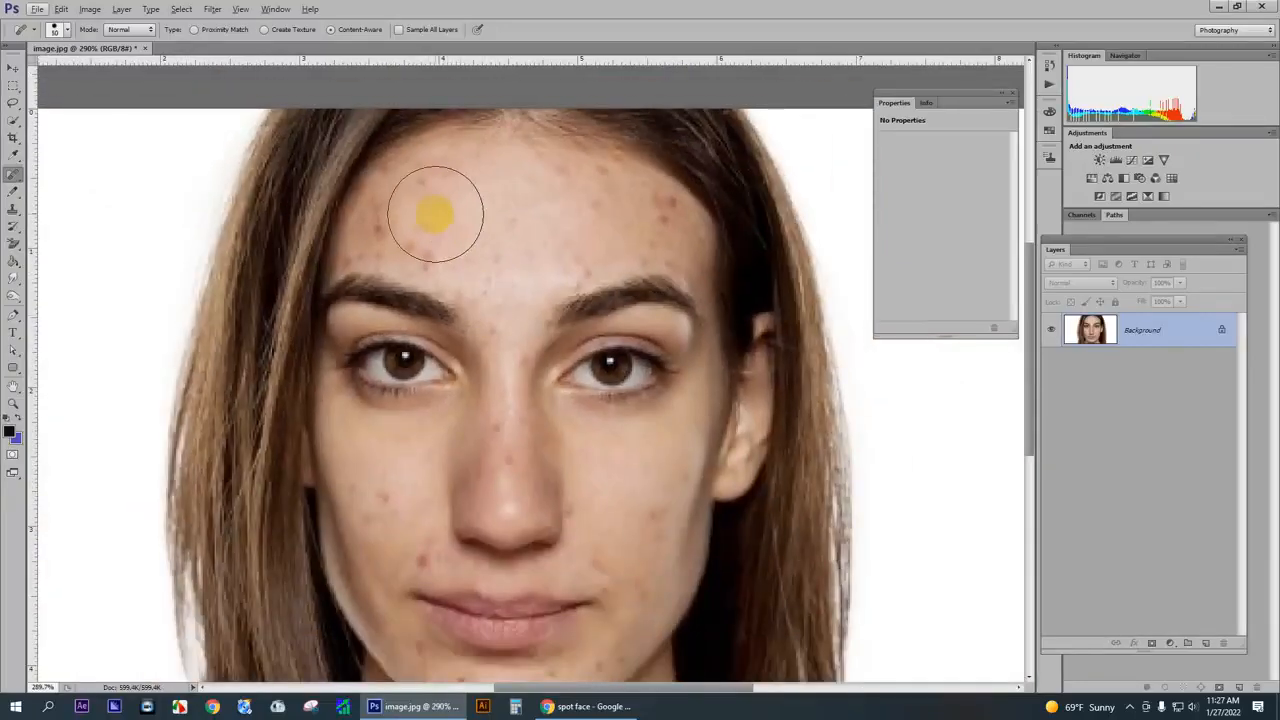
key("bracketleft")
key("bracketleft")
key("bracketleft")
key("bracketleft")
key("bracketleft")
key("bracketleft")
key("bracketleft")
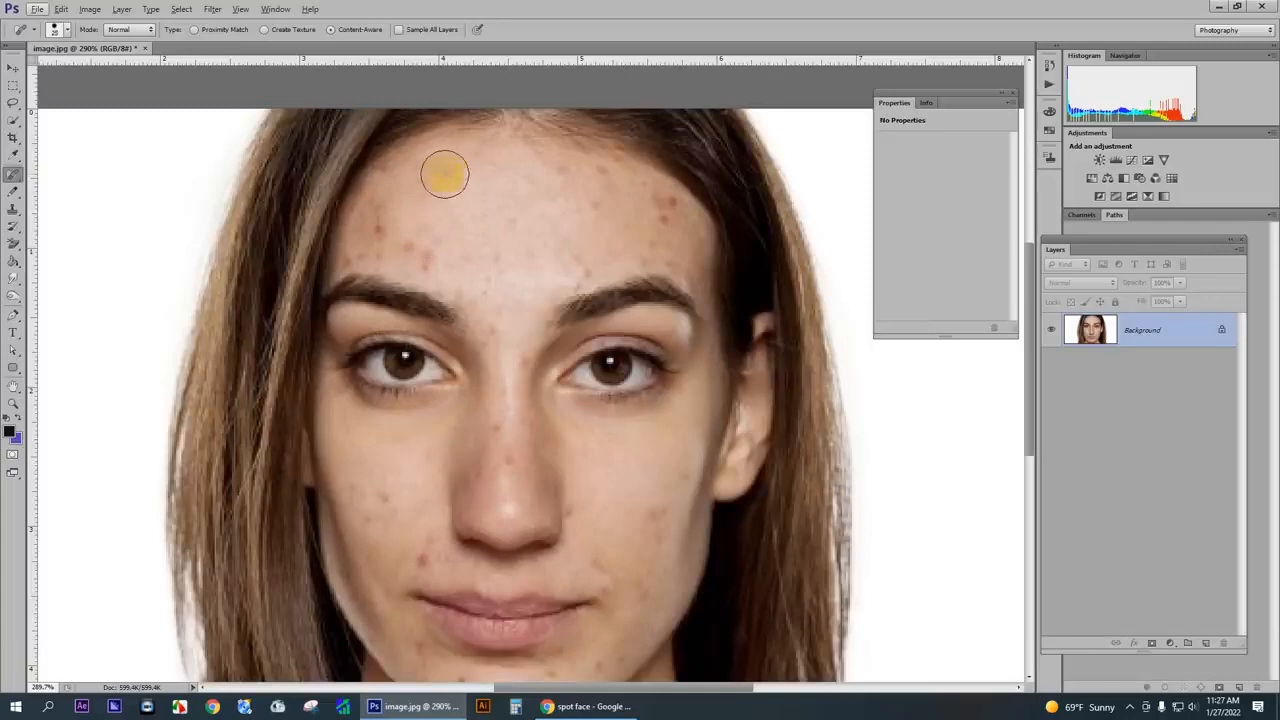
scroll(446, 176, "up", 2)
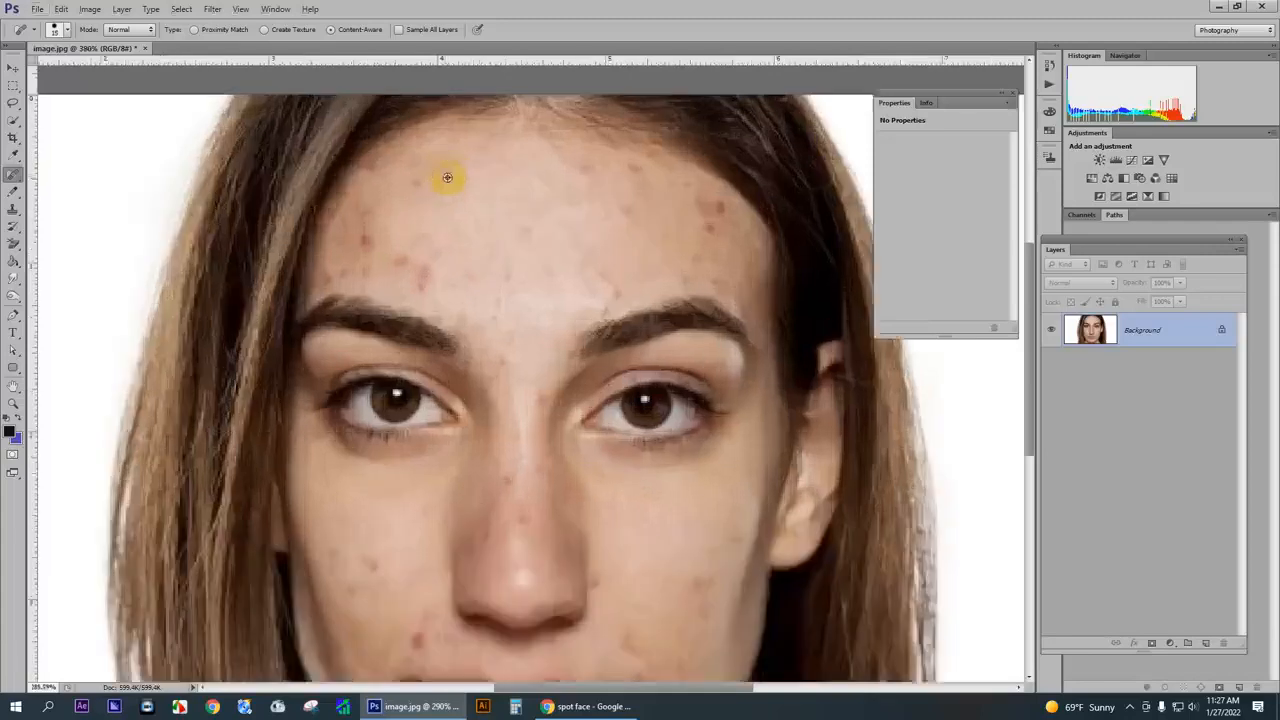
key("bracketleft")
key("bracketleft")
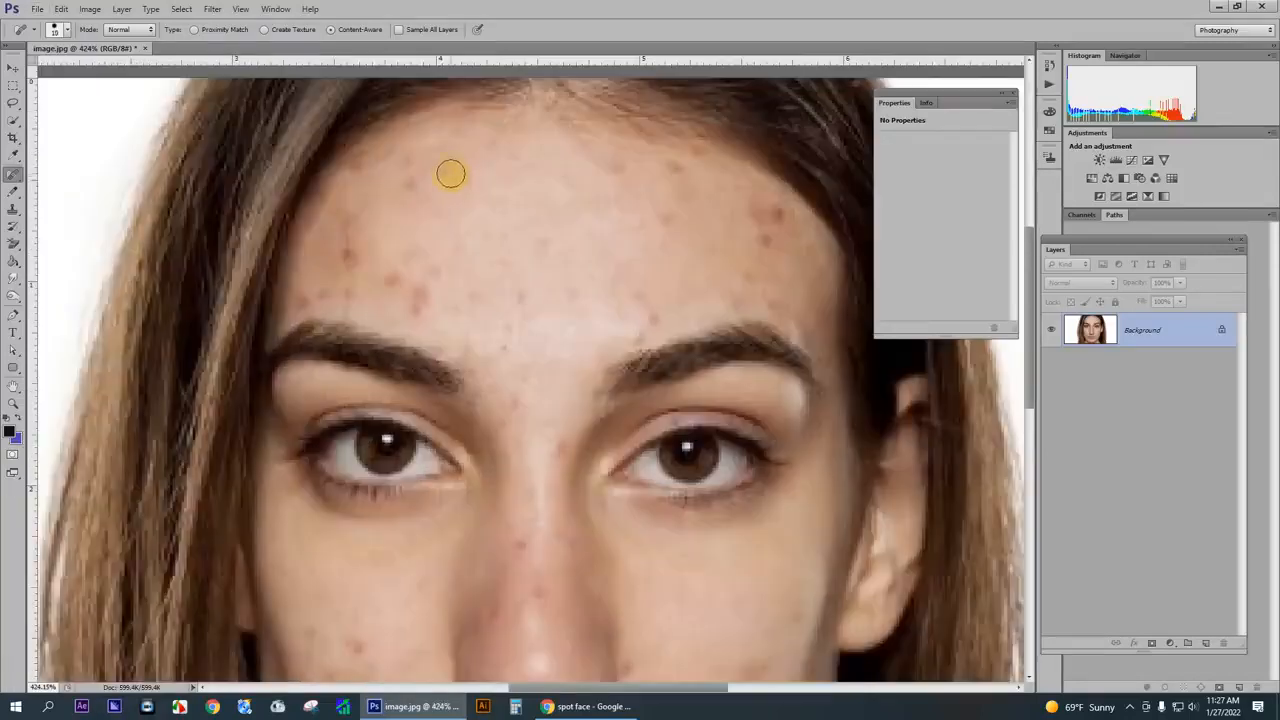
- Heal the spots below the hairline and the dark blemishes on the forehead's left side
left_click(414, 180)
left_click(434, 171)
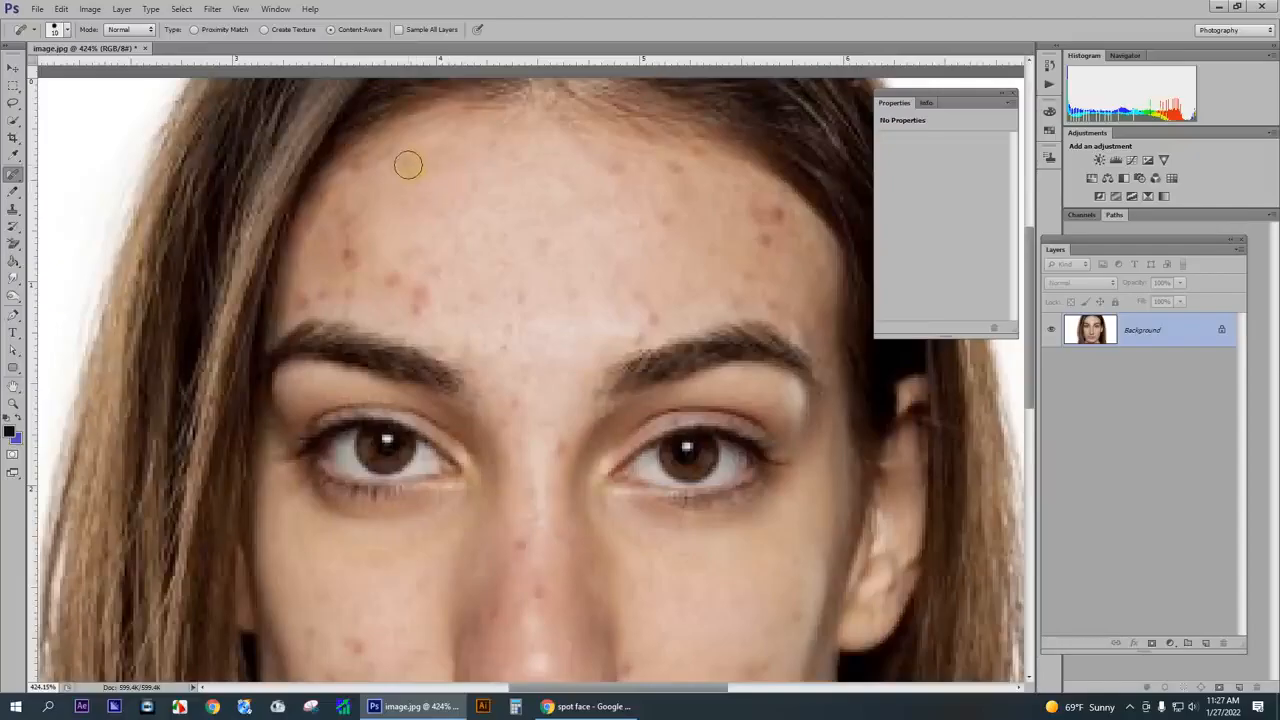
left_click(408, 165)
left_click(353, 261)
left_click(352, 245)
left_click(363, 232)
left_click(396, 278)
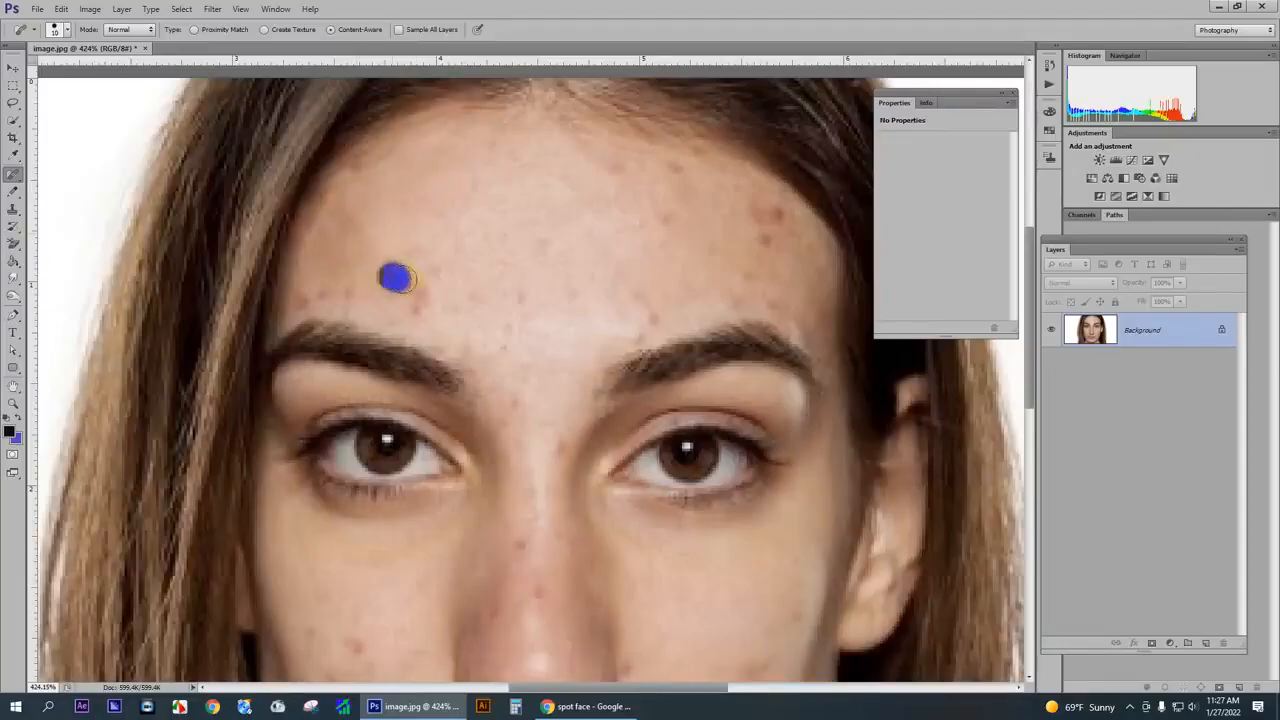
- Remove the remaining blemishes just above the left eyebrow and beside the left temple
left_click(415, 303)
left_click(349, 290)
left_click(318, 294)
left_click(306, 298)
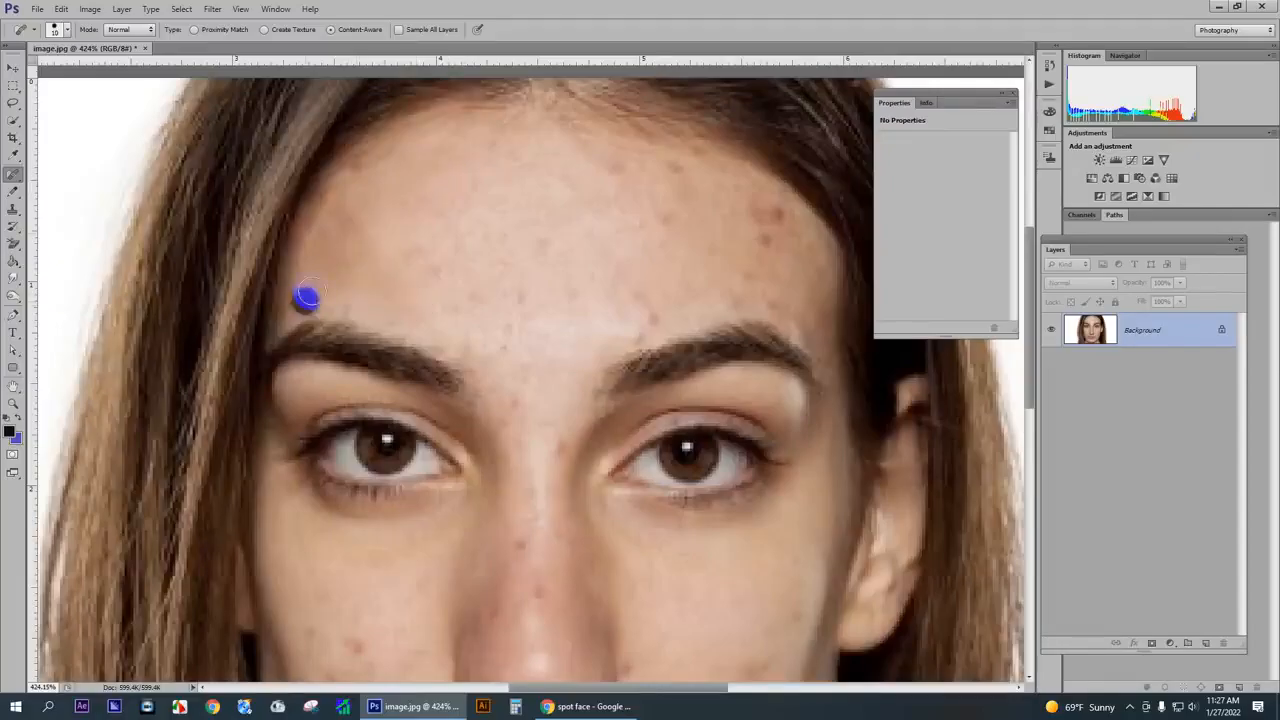
left_click(347, 236)
left_click(338, 223)
- Heal the small spots running from above the left eyebrow to the middle of the forehead
left_click_drag(342, 262, 434, 268)
left_click(451, 286)
left_click(470, 300)
mouse_move(492, 300)
left_mouse_down()
mouse_move(510, 297)
mouse_move(514, 246)
left_mouse_up()
- Heal the spots on the forehead's upper right side, including the red cluster near the right temple
scroll(457, 266, "right", 5)
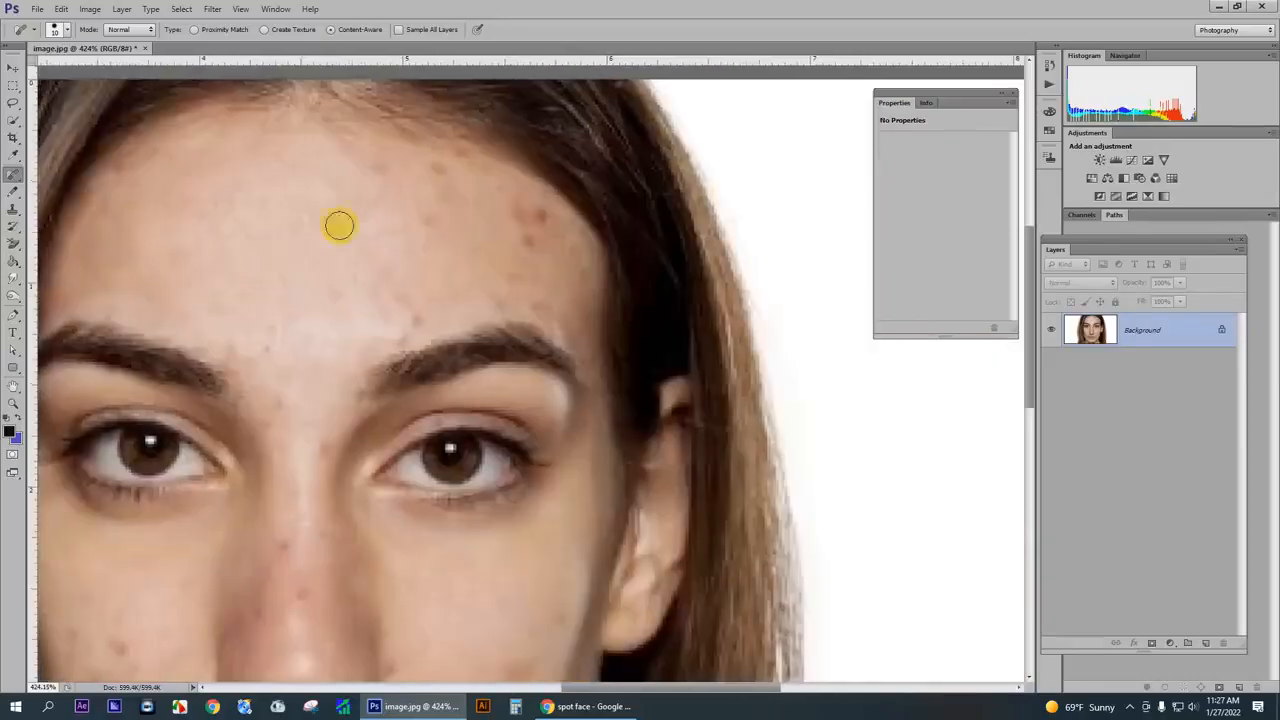
left_click(377, 171)
left_click(431, 213)
left_click(437, 174)
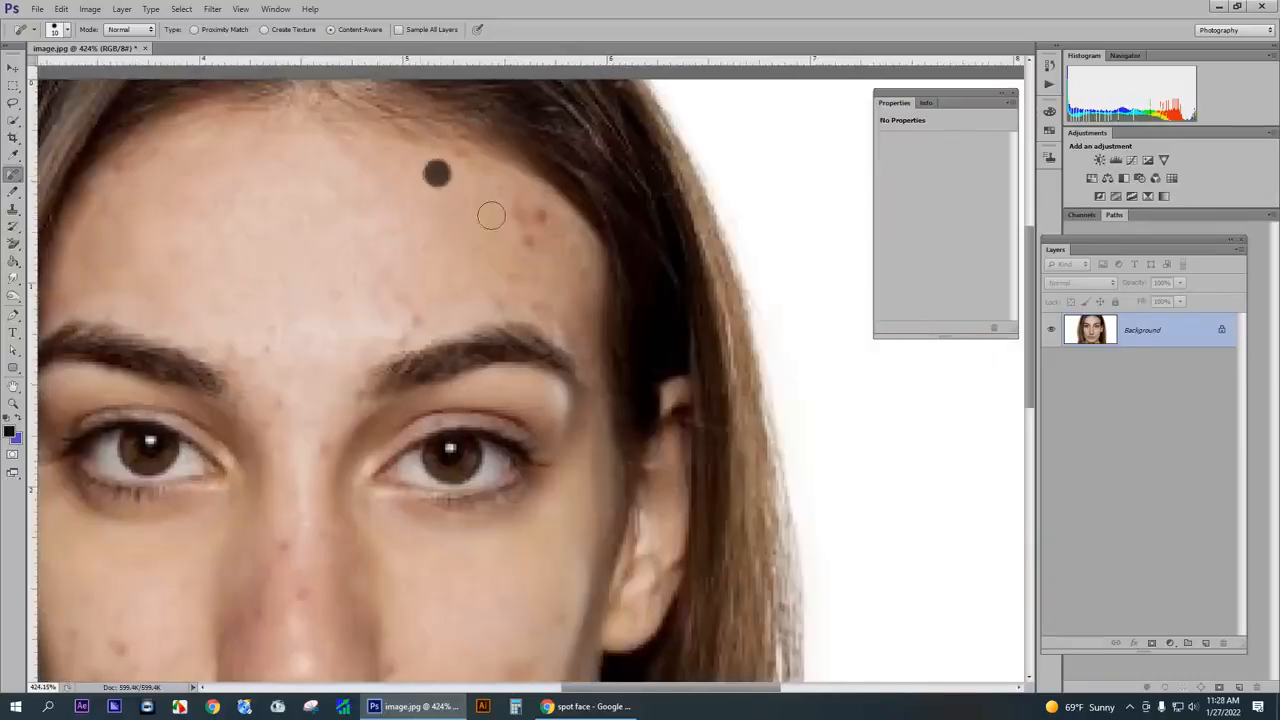
mouse_move(523, 214)
left_mouse_down()
mouse_move(537, 220)
mouse_move(528, 243)
mouse_move(543, 212)
left_mouse_up()
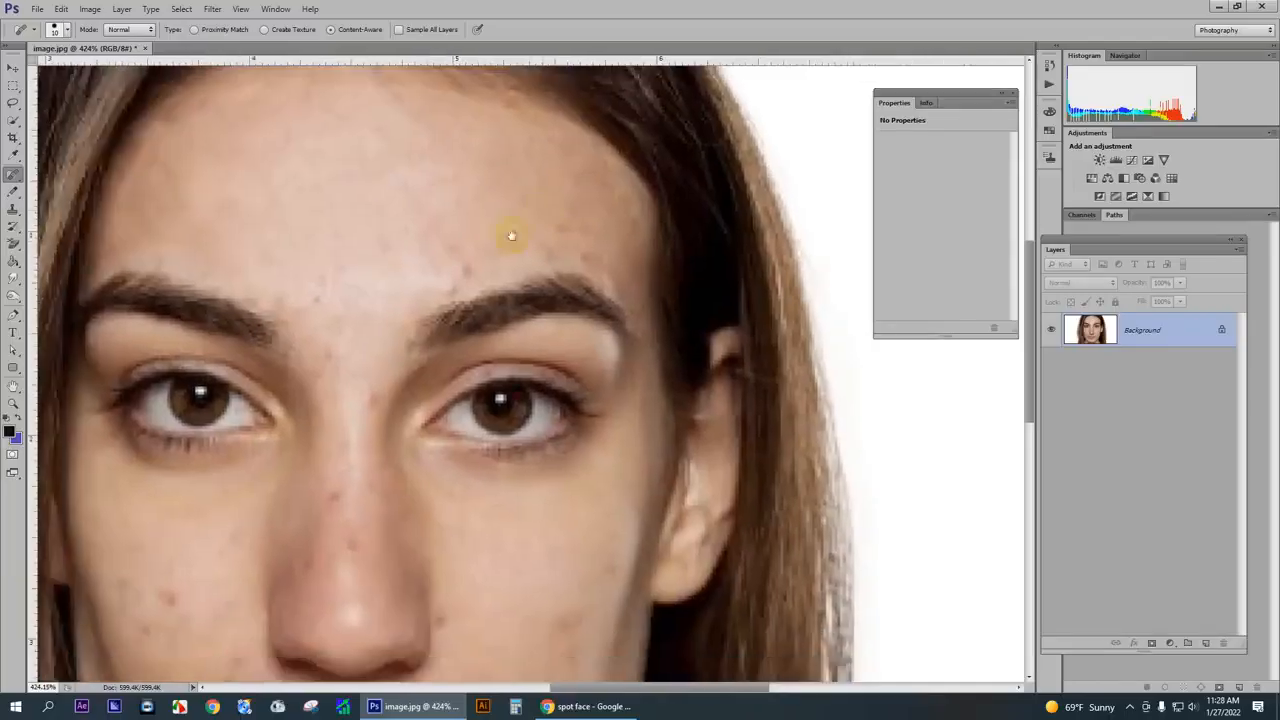
- Remove the small spots along the top of the right eyebrow and toward the right temple
left_click(459, 272)
left_click(449, 283)
left_click_drag(447, 249, 488, 251)
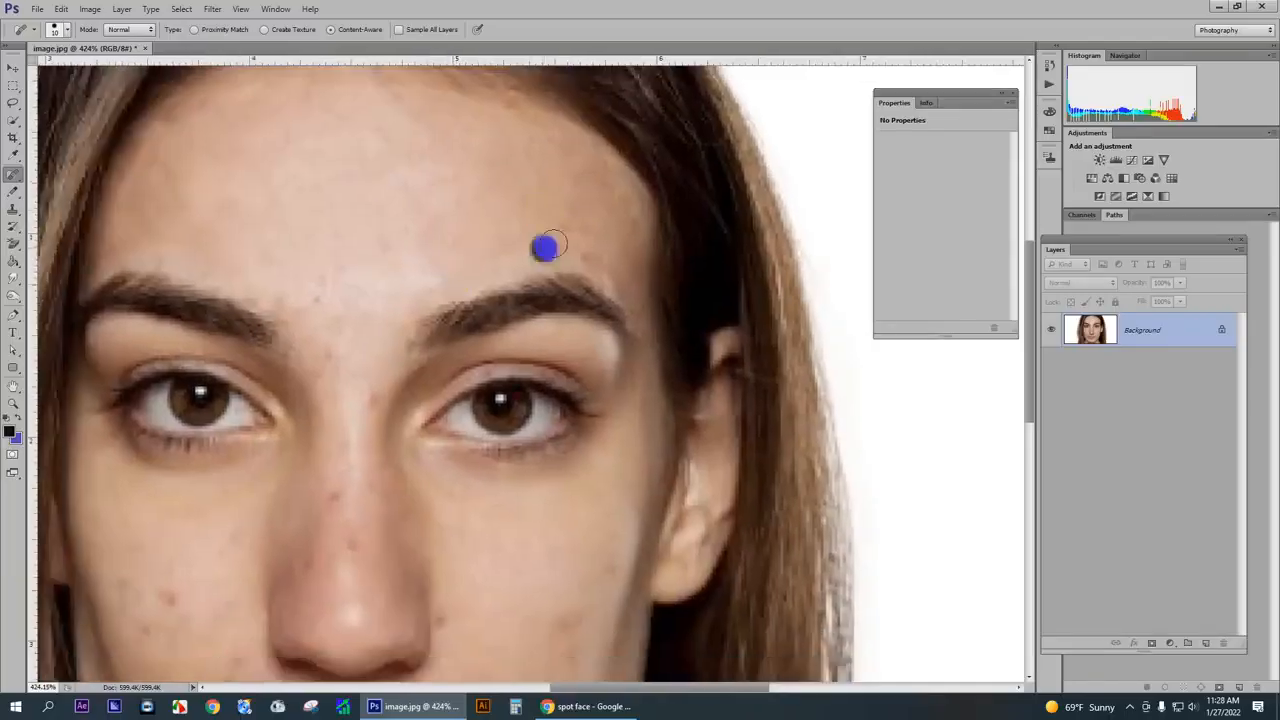
left_click_drag(598, 189, 598, 189)
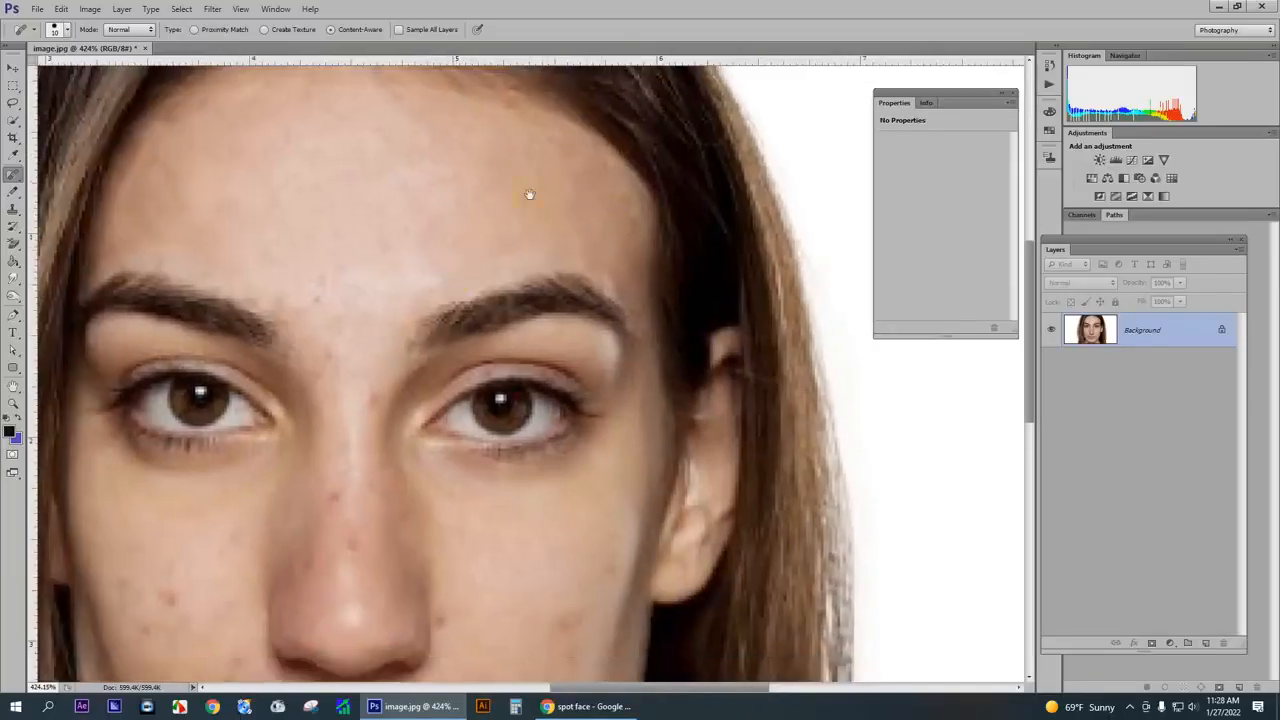
- Heal the spots above the left eyebrow and between the eyebrows down to the bridge of the nose
left_click_drag(413, 249, 512, 216)
left_click_drag(428, 194, 362, 165)
left_click(334, 168)
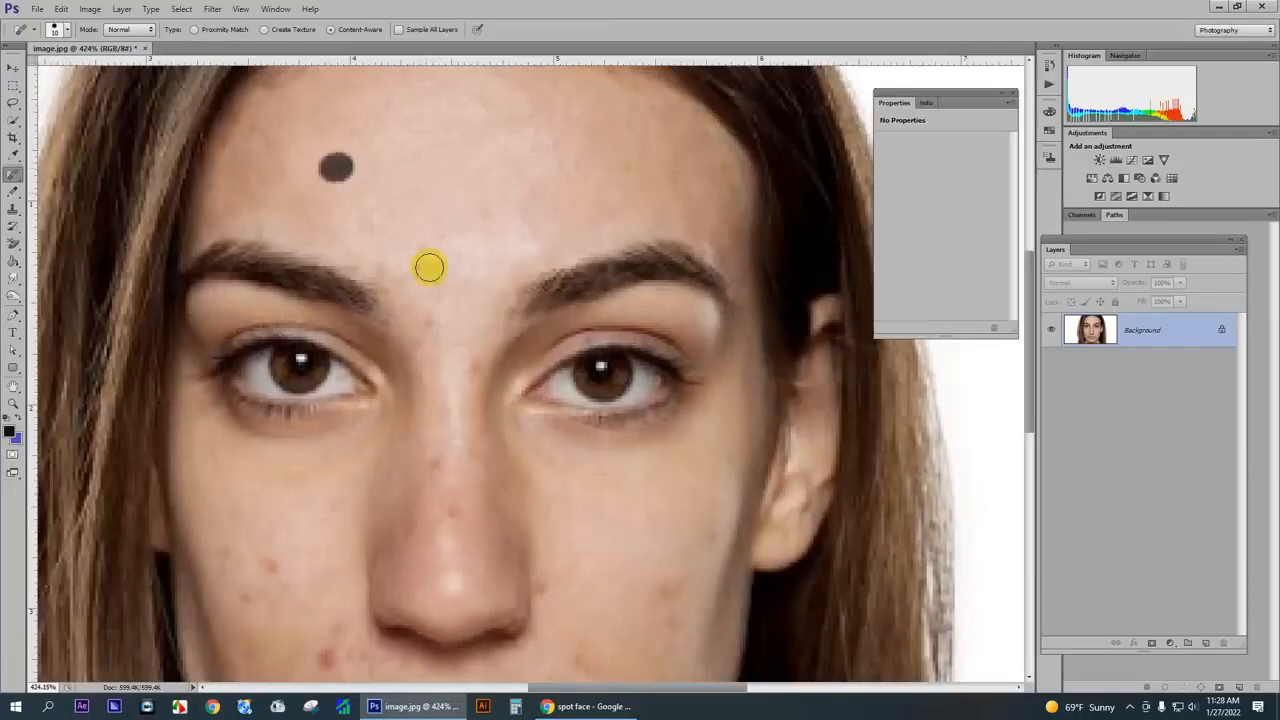
scroll(431, 270, "down", 1)
left_click(451, 246)
left_click(431, 237)
left_click(425, 296)
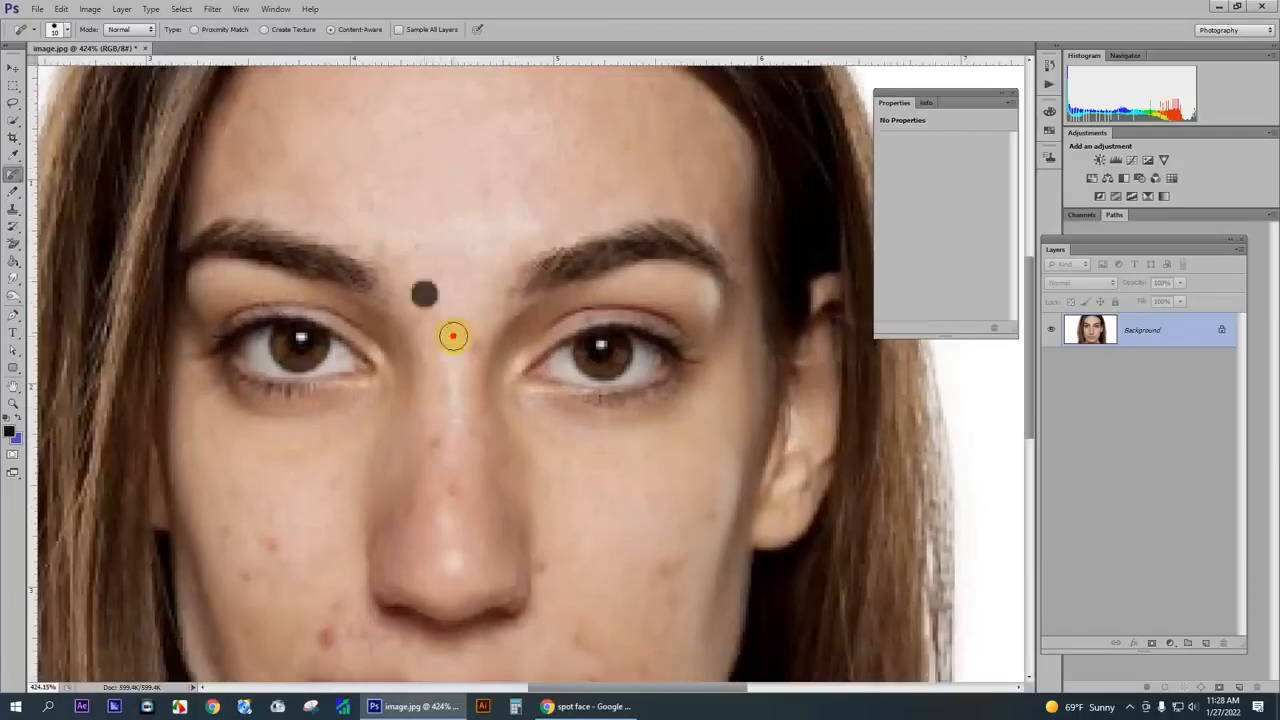
left_click(452, 337)
- Remove the small red spots along the ridge of the nose
left_click_drag(452, 349, 483, 241)
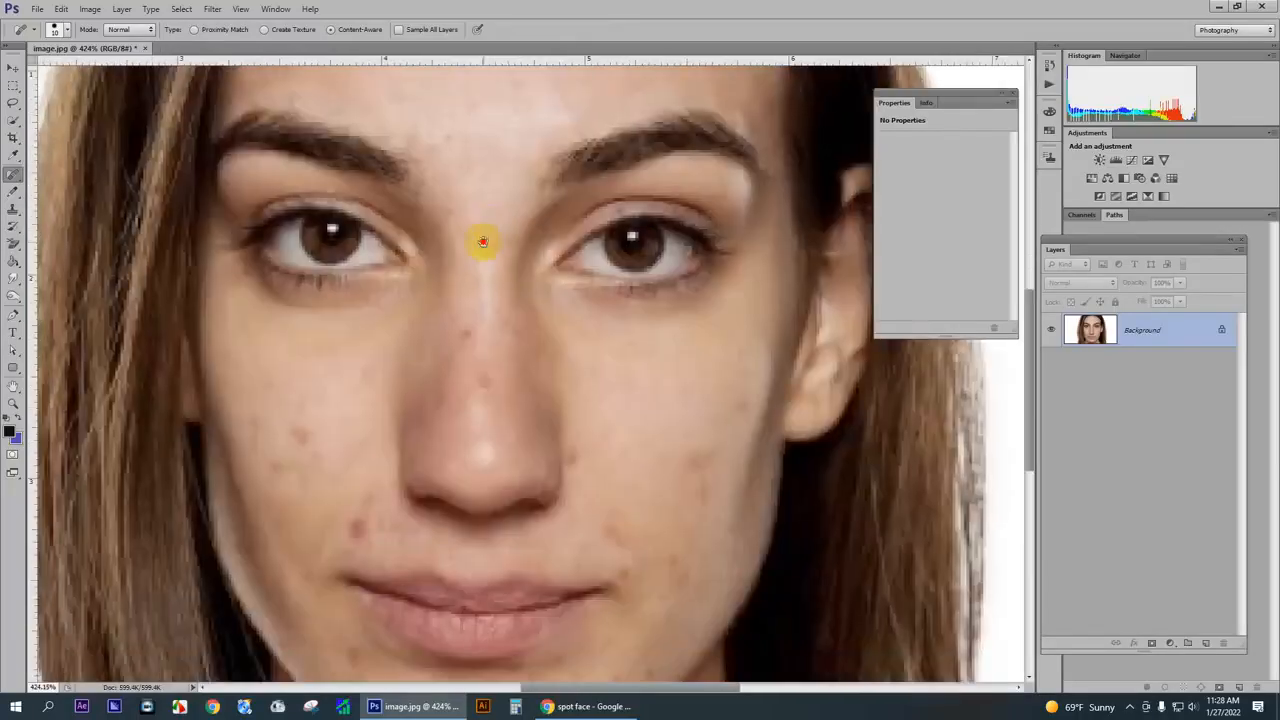
left_click(466, 329)
left_click(482, 378)
left_click(473, 337)
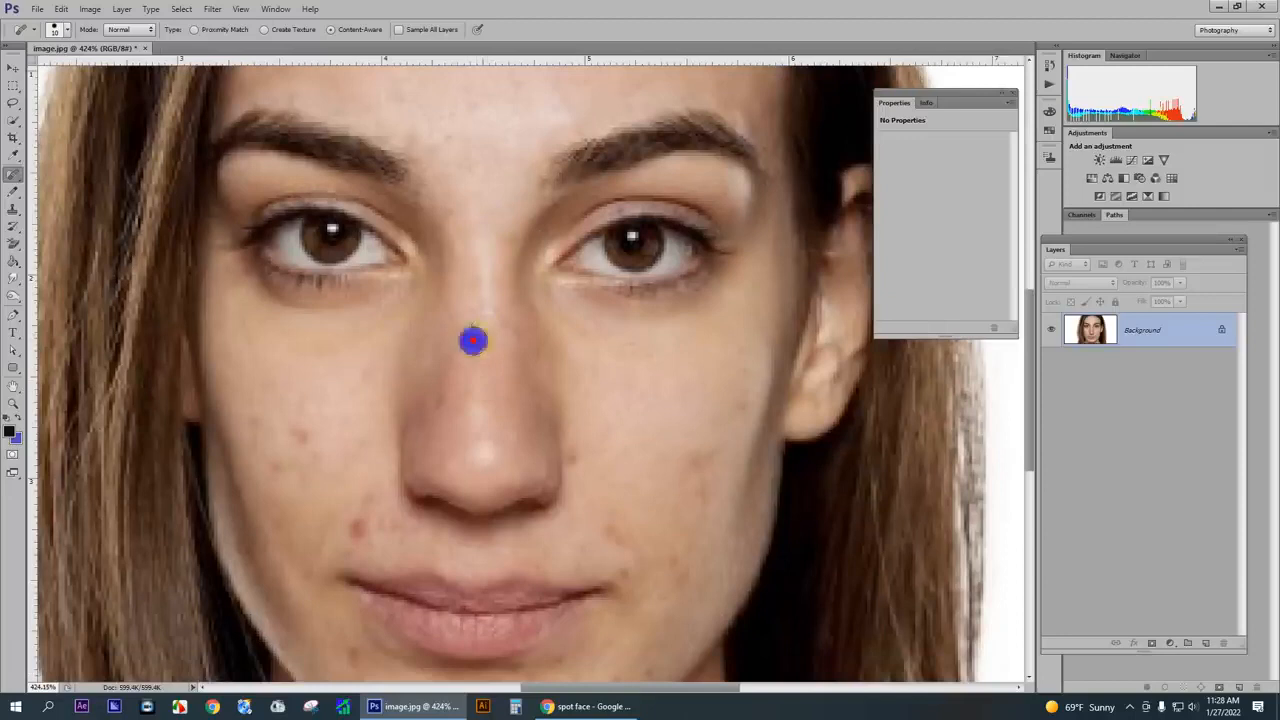
left_click_drag(489, 334, 496, 302)
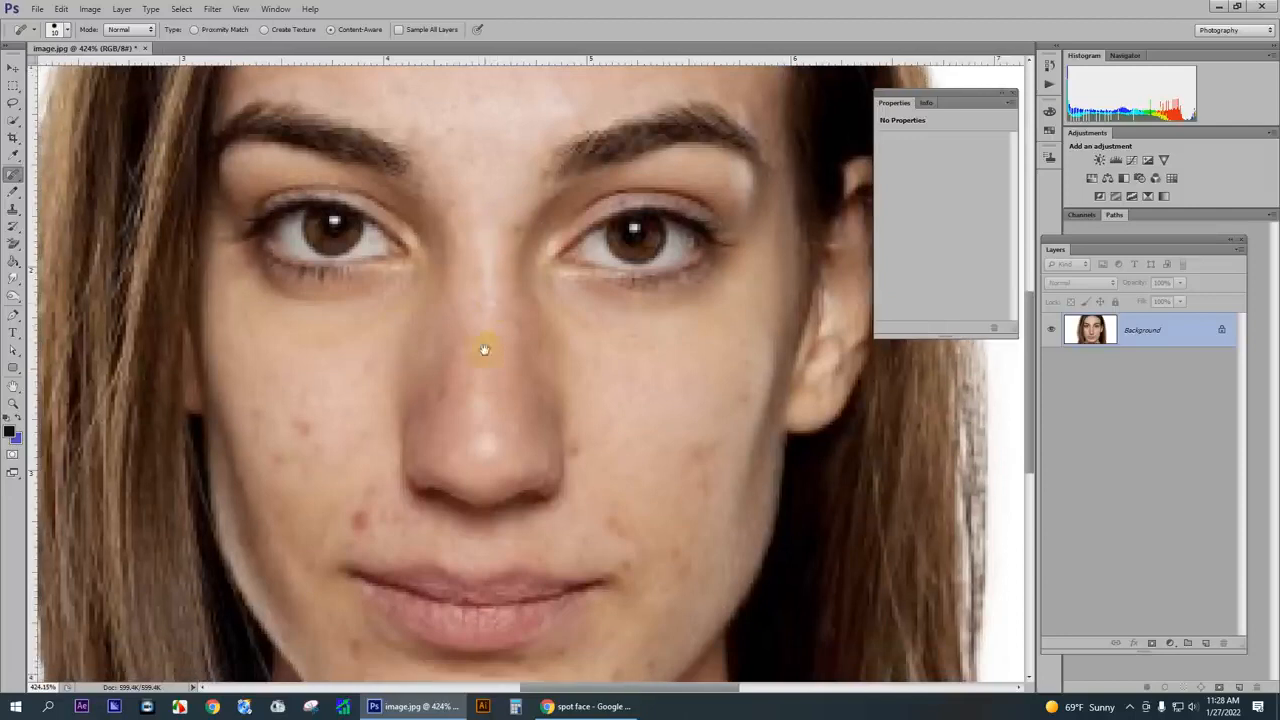
- Heal the scattered spots across the left cheek beside the nose
left_click_drag(486, 349, 498, 212)
left_click_drag(488, 303, 565, 217)
left_click(397, 234)
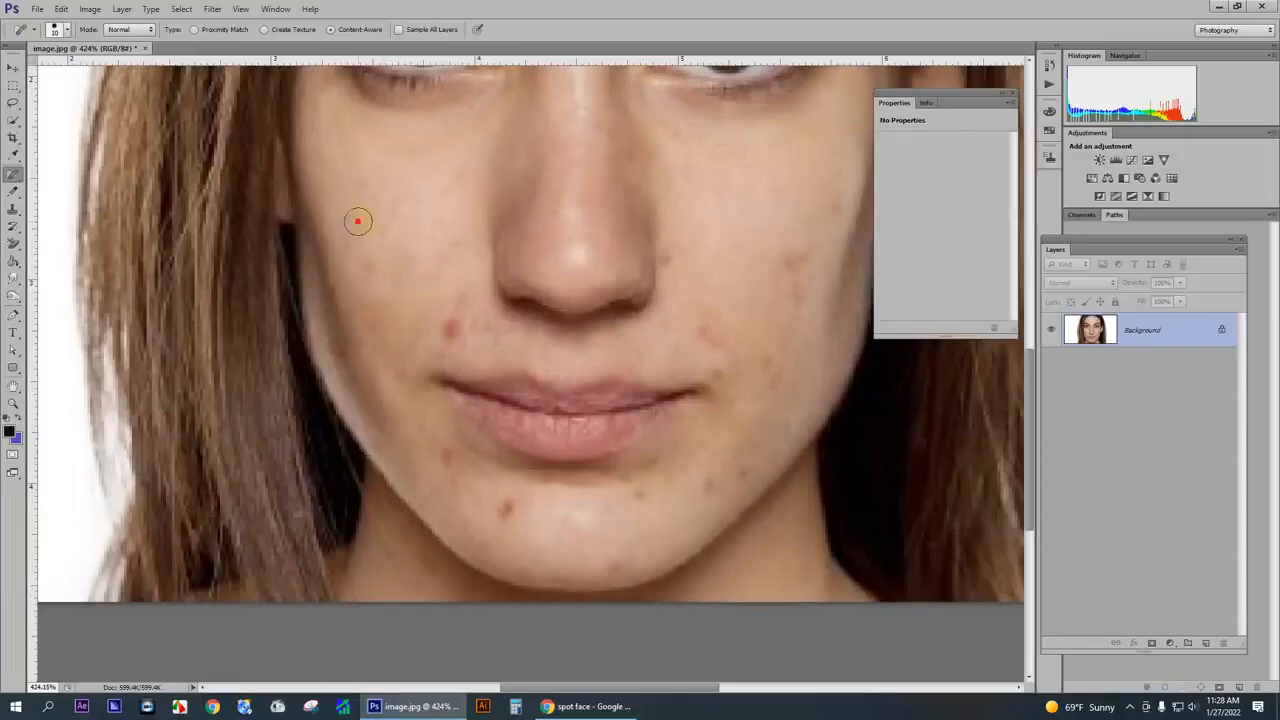
left_click(358, 221)
left_click(371, 272)
left_click(397, 263)
left_click(409, 269)
left_click(368, 272)
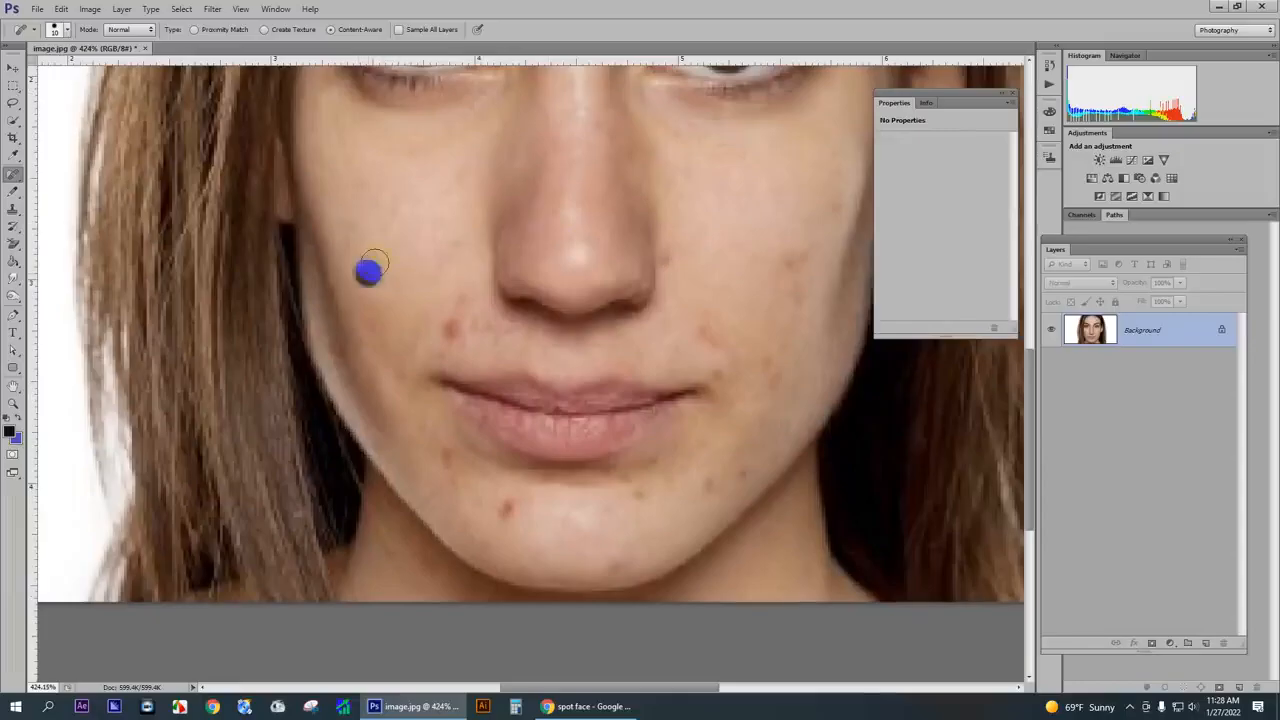
left_click(371, 229)
scroll(379, 235, "down", 2)
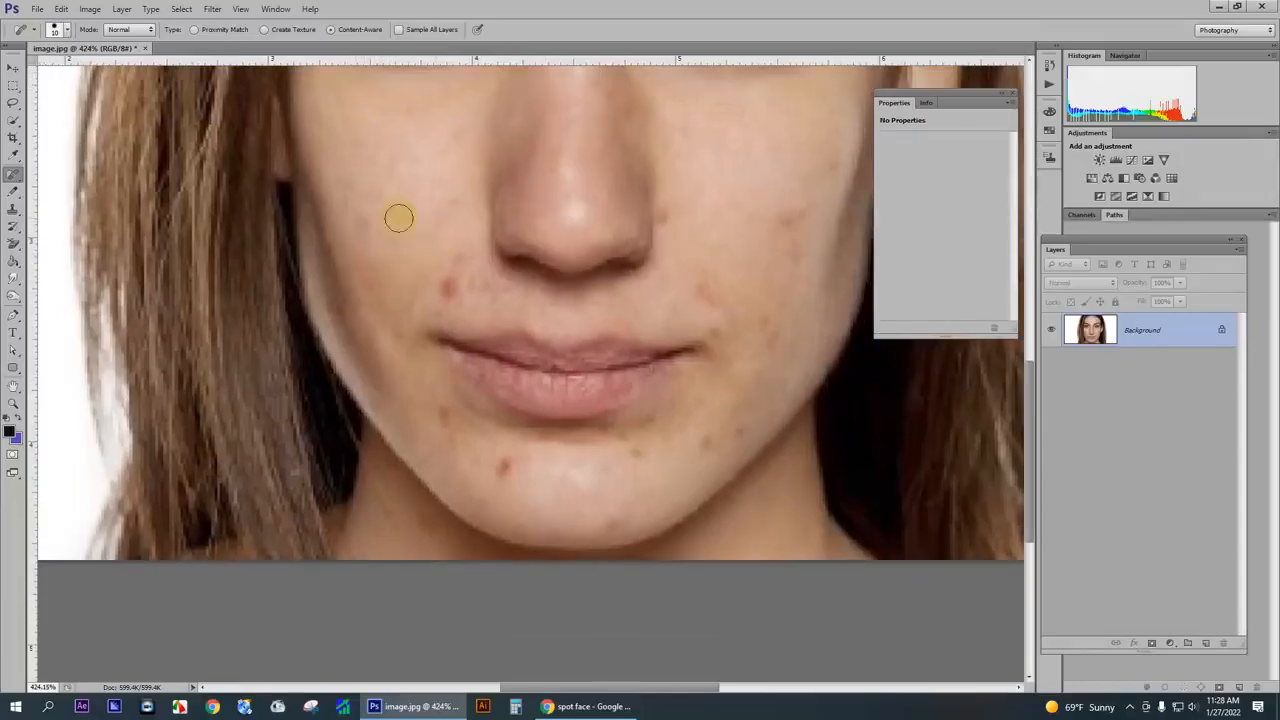
left_click(366, 223)
- Remove the red blemishes between the left nostril and the left corner of the mouth
scroll(440, 250, "down", 1)
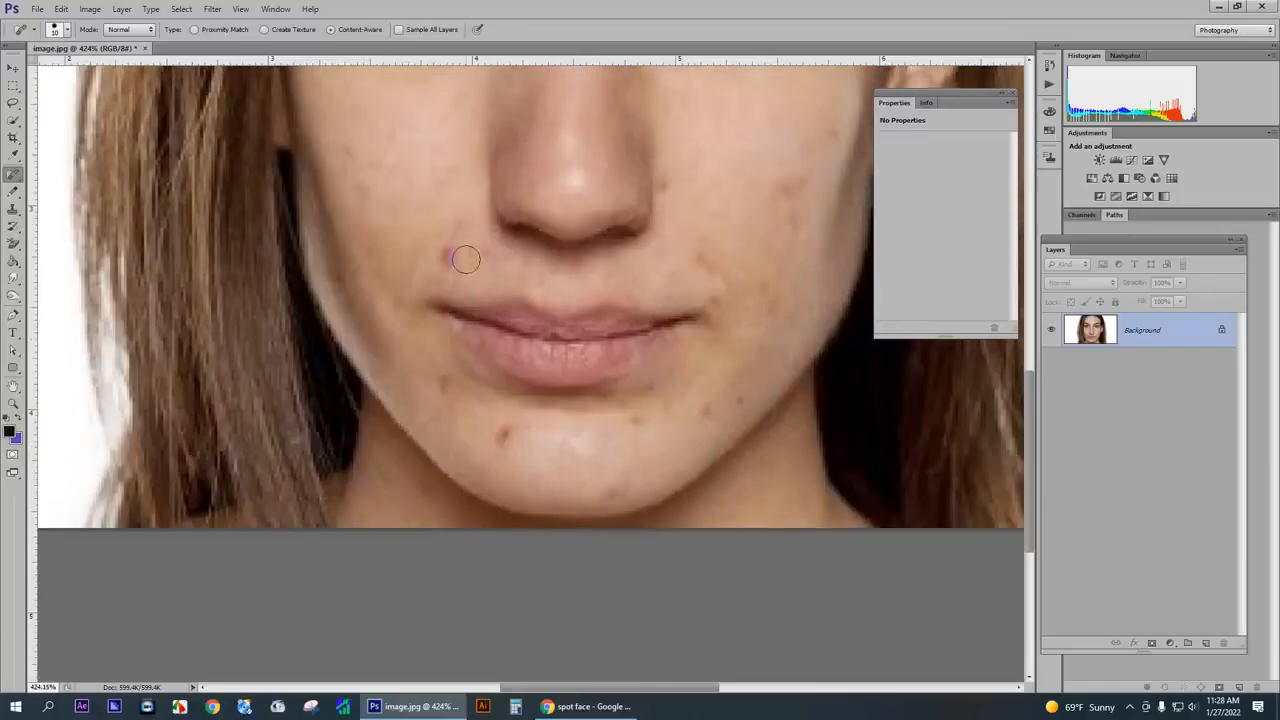
left_click(460, 253)
left_click(449, 250)
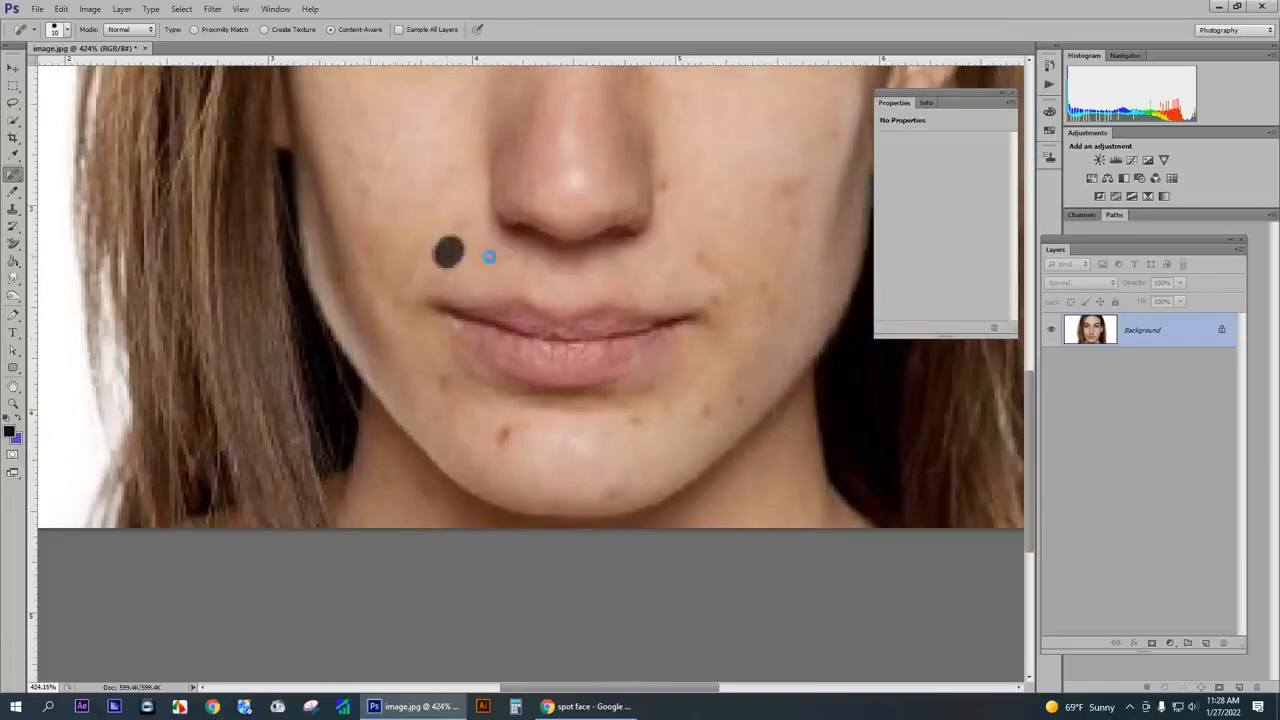
left_click(455, 233)
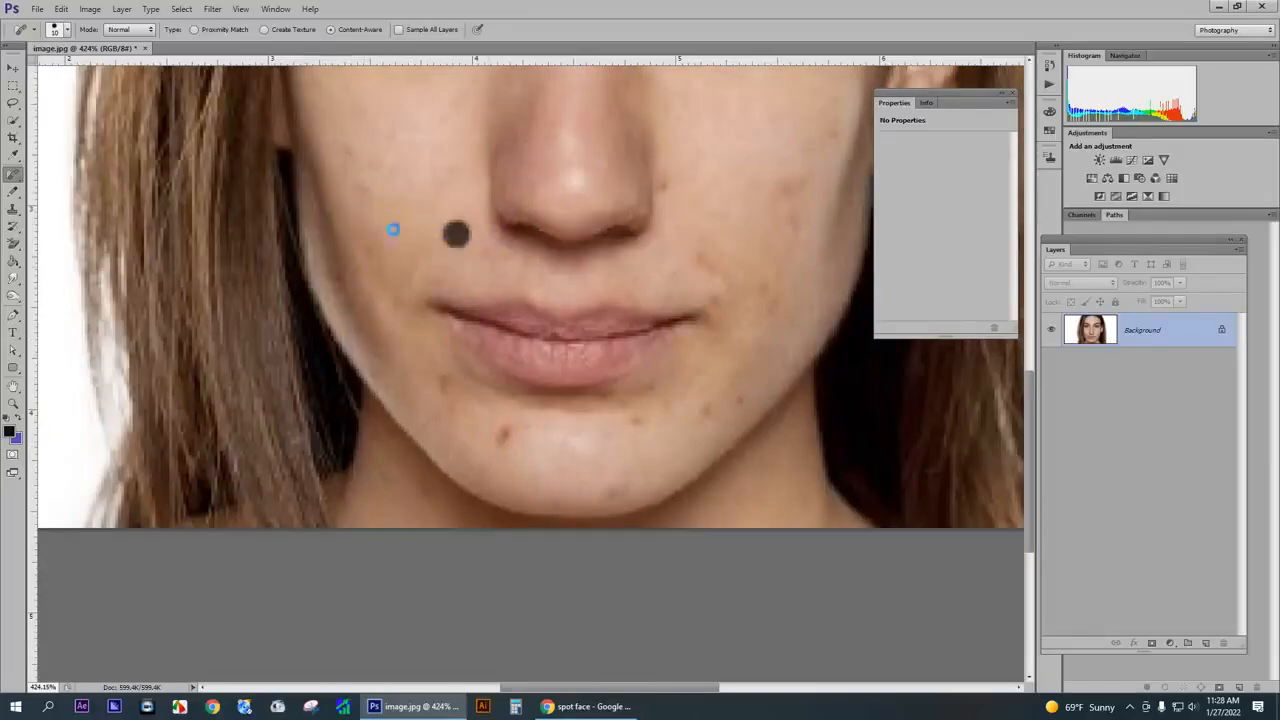
left_click(489, 257)
- Heal the remaining faint spots along the outer edge of the left cheek
scroll(365, 193, "down", 1)
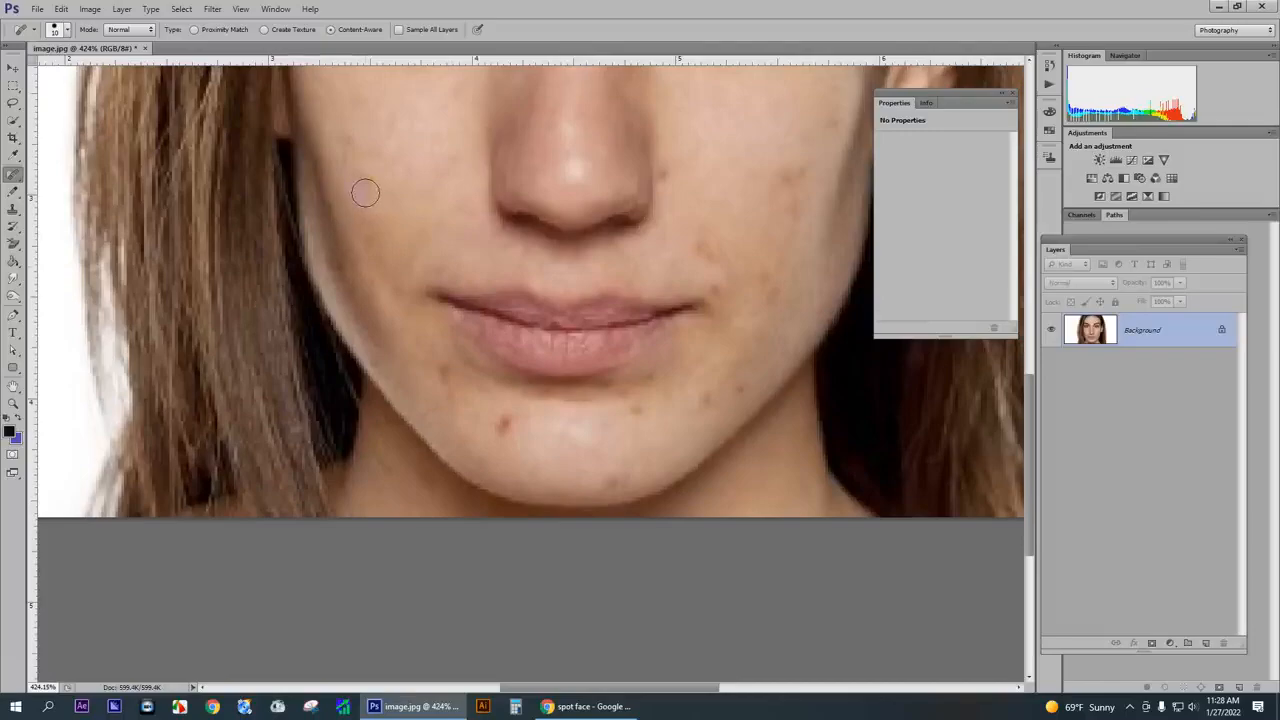
left_click(369, 177)
left_click(346, 128)
- Remove the spots on the right cheek and the one beside the right nostril
scroll(468, 201, "down", 4)
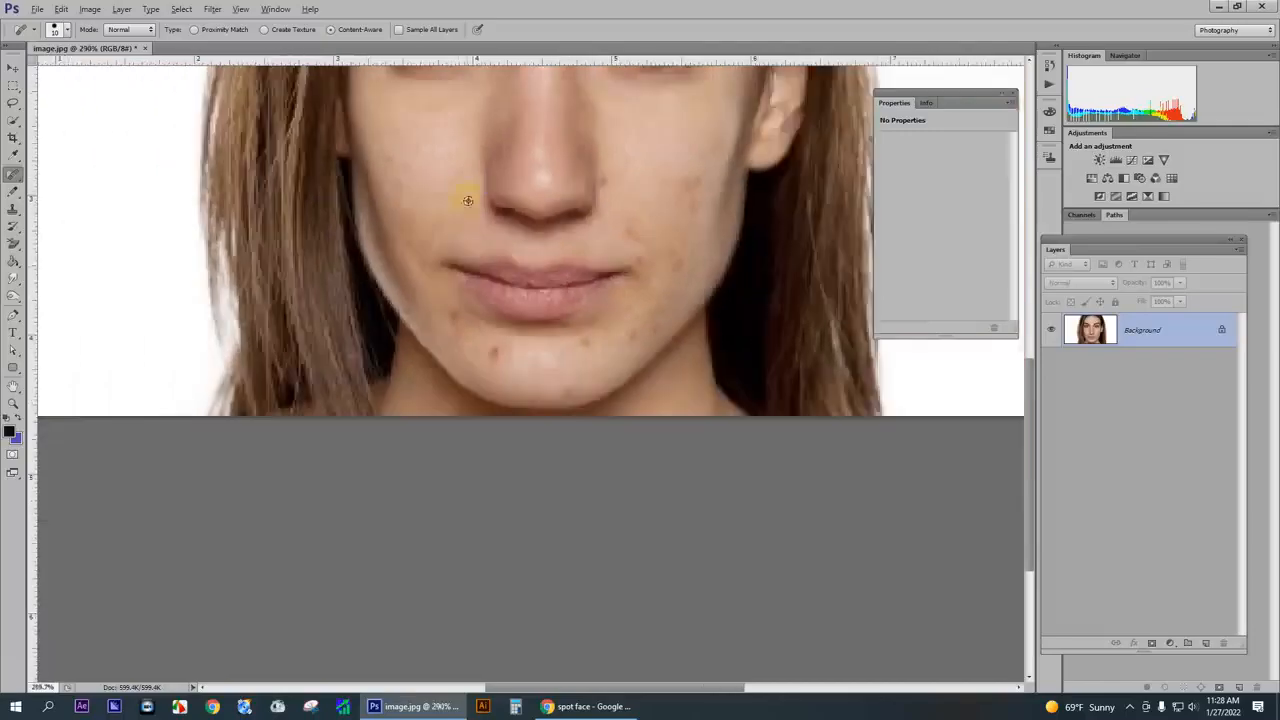
scroll(472, 215, "down", 2)
scroll(622, 420, "up", 4)
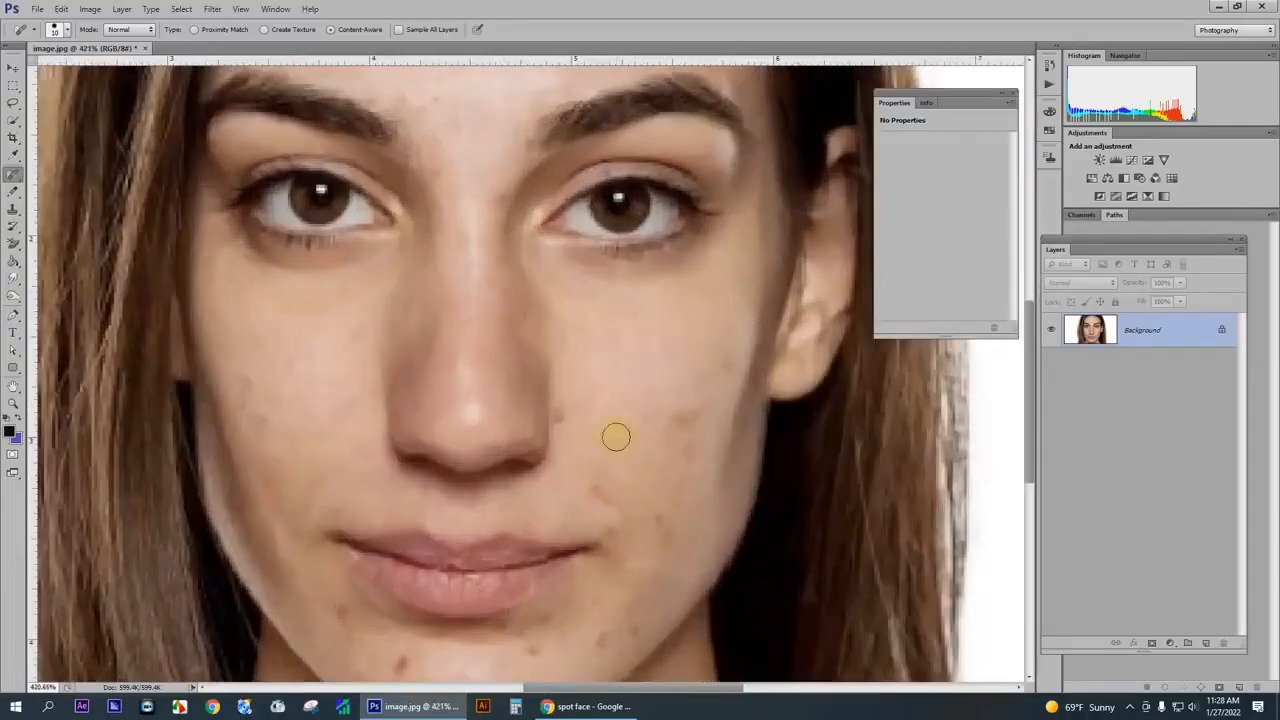
left_click(682, 448)
left_click(726, 360)
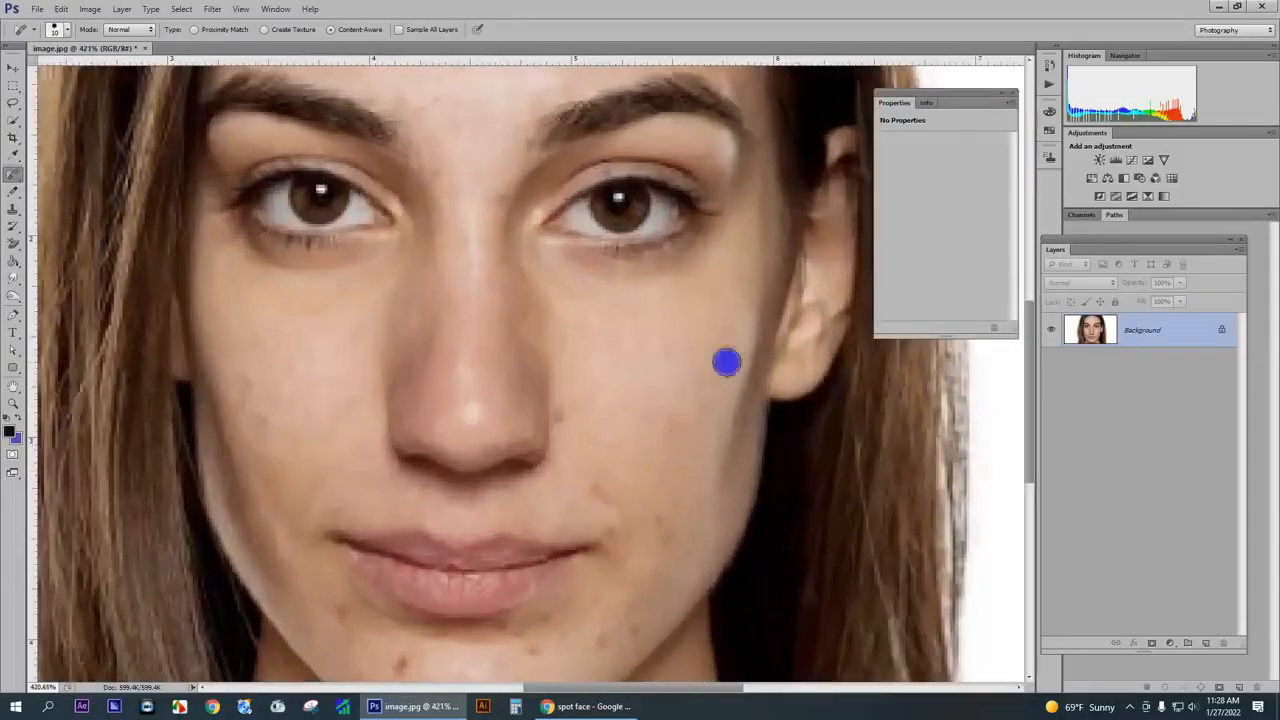
left_click(724, 333)
scroll(594, 387, "down", 1)
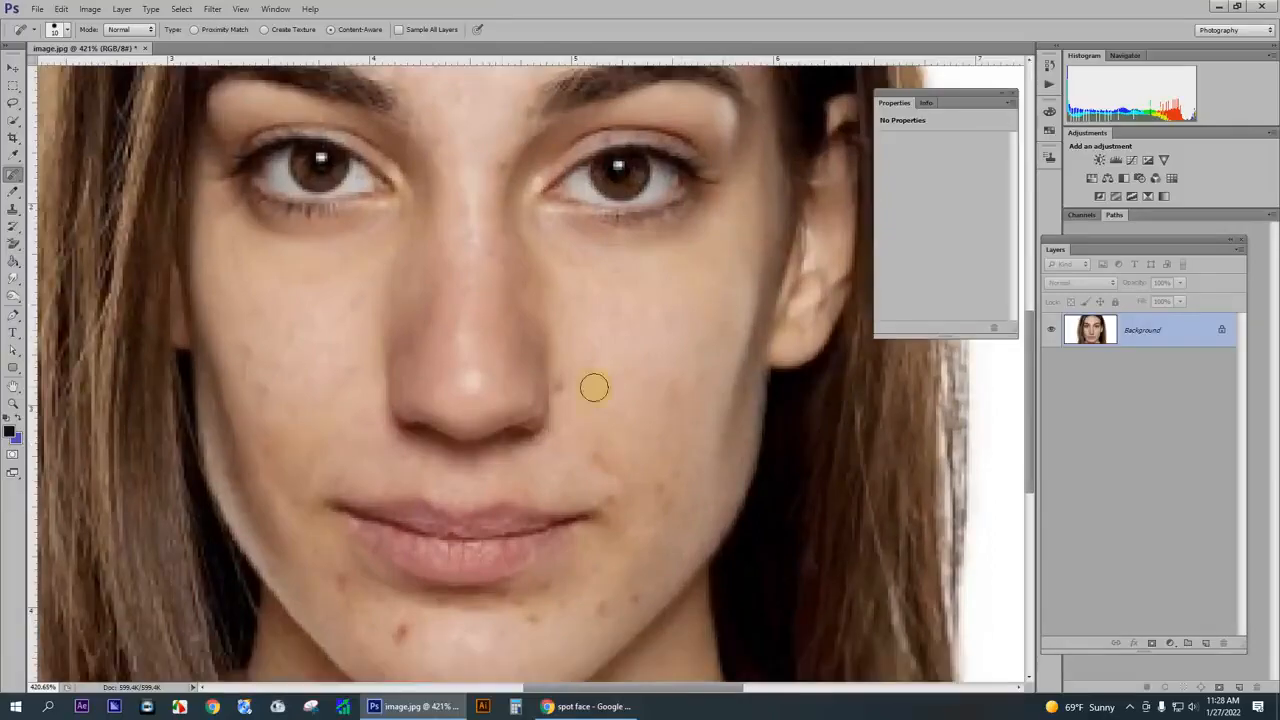
left_click(571, 384)
- Heal the blemishes around the right corner of the mouth and on the lower right cheek
scroll(630, 378, "down", 2)
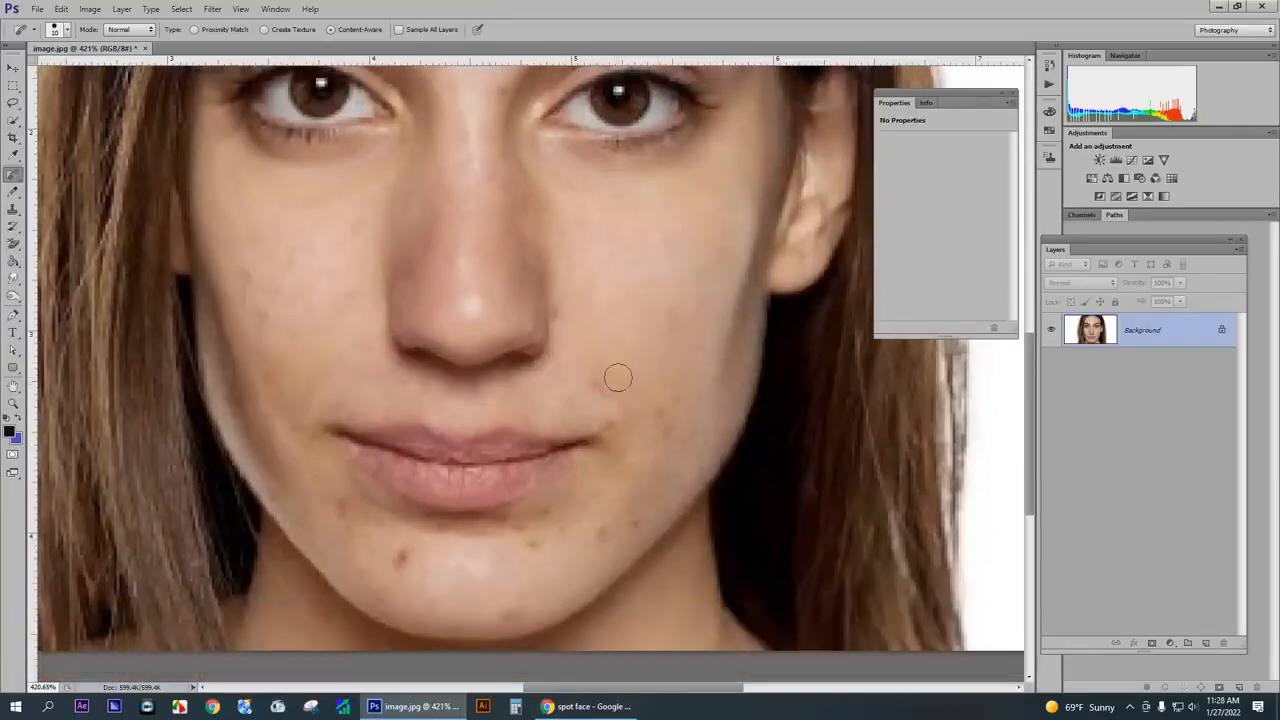
left_click(608, 437)
left_click(674, 437)
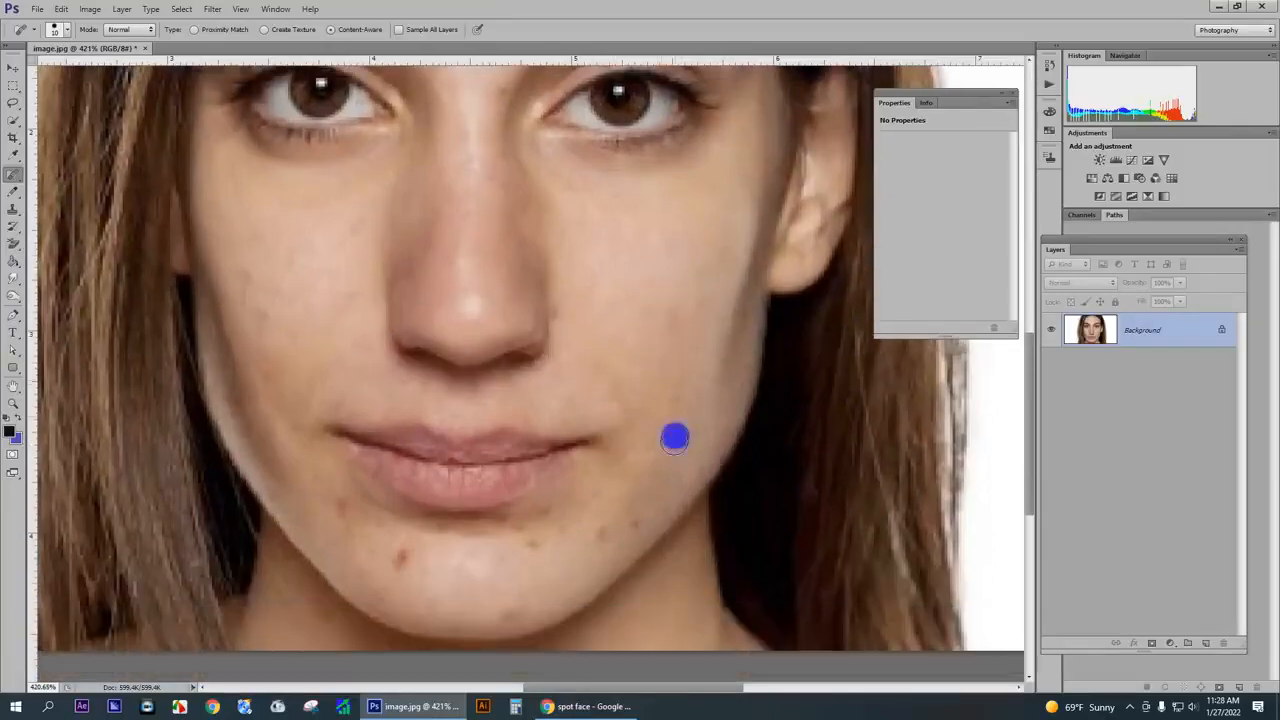
- Remove the small spots on the right side of the chin, below the lower lip and at the chin's bottom edge
scroll(646, 440, "down", 1)
scroll(646, 440, "down", 1)
left_click(634, 449)
left_click(598, 457)
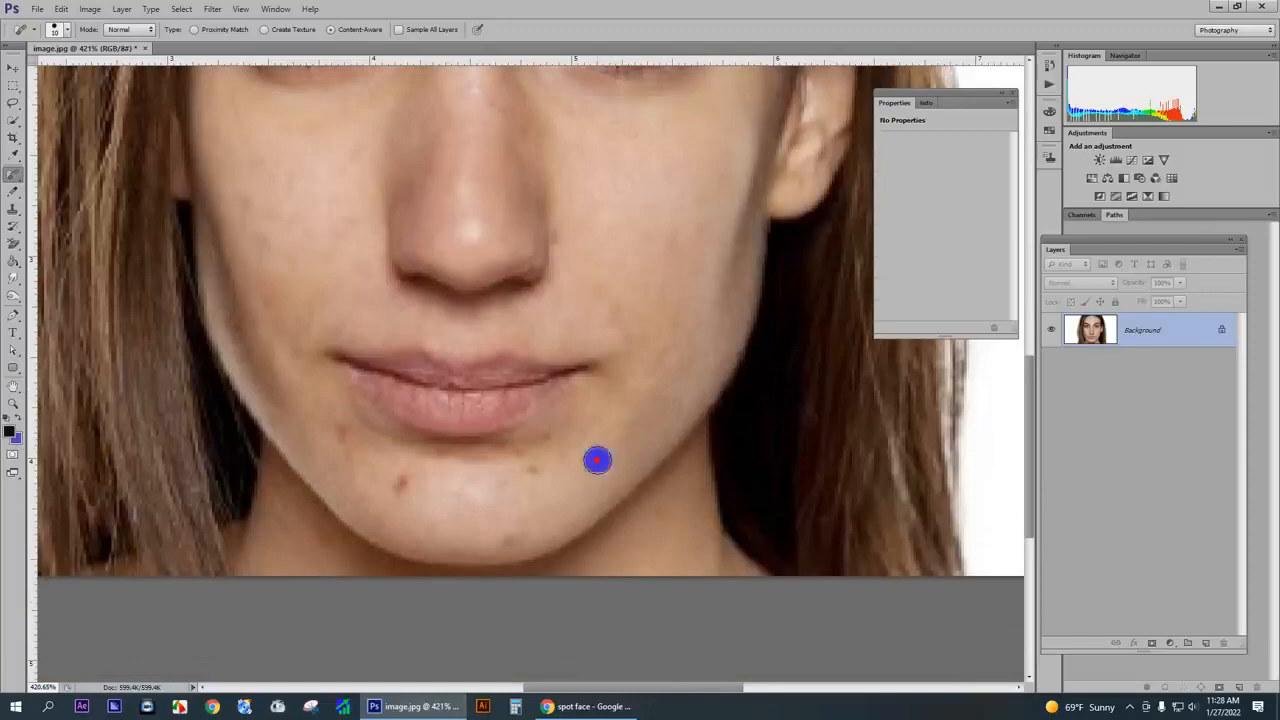
left_click(513, 545)
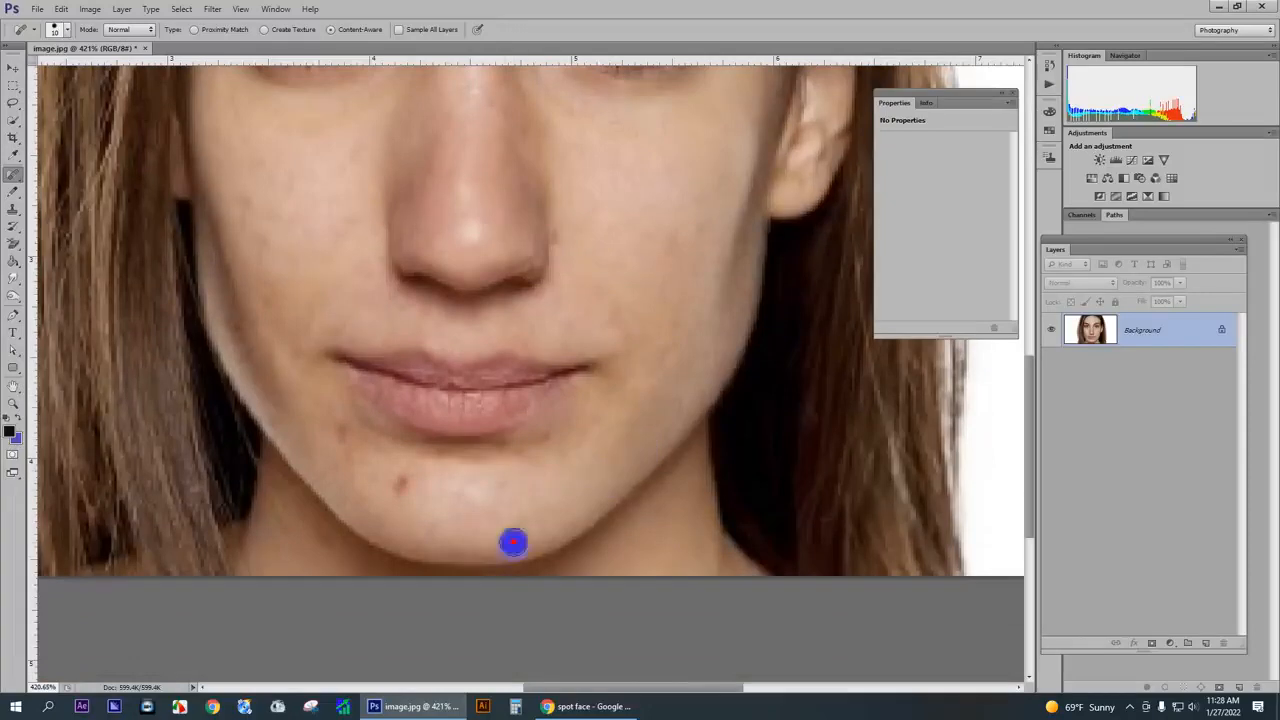
- Heal the red blemish on the left side of the chin and the spot below the left mouth corner
left_click(404, 484)
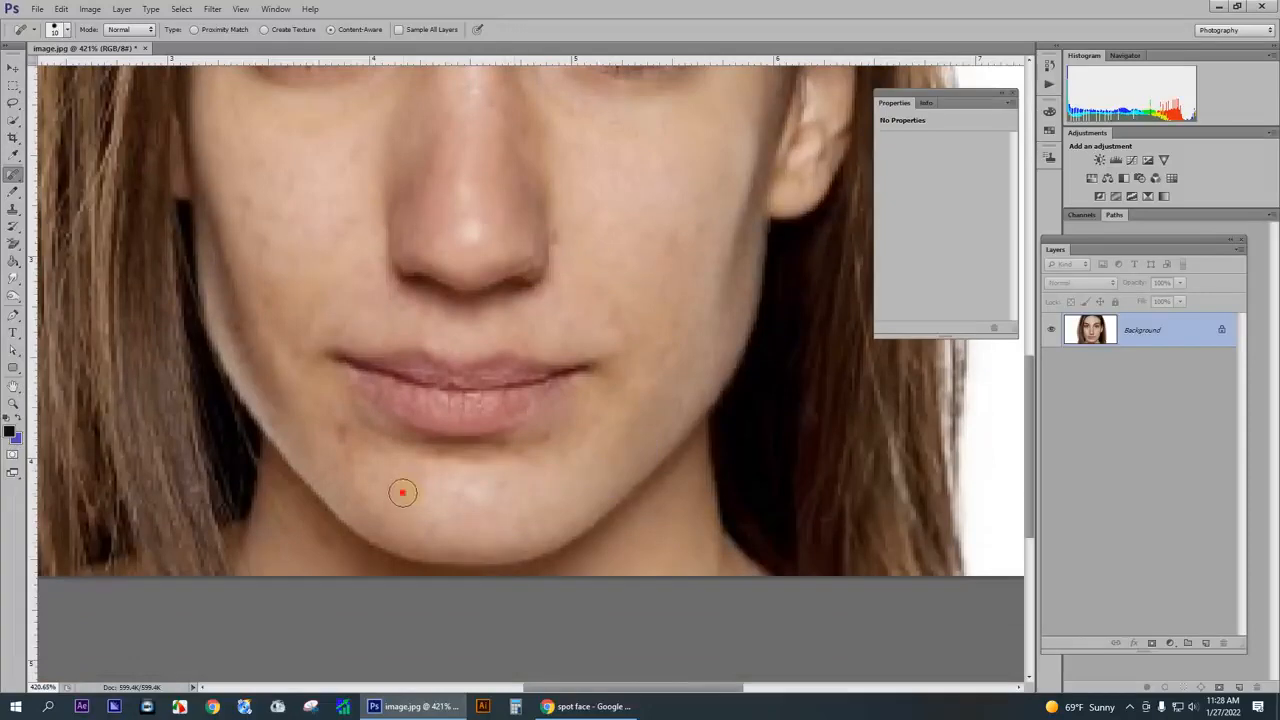
left_click(343, 451)
scroll(193, 322, "up", 1)
left_click(193, 322)
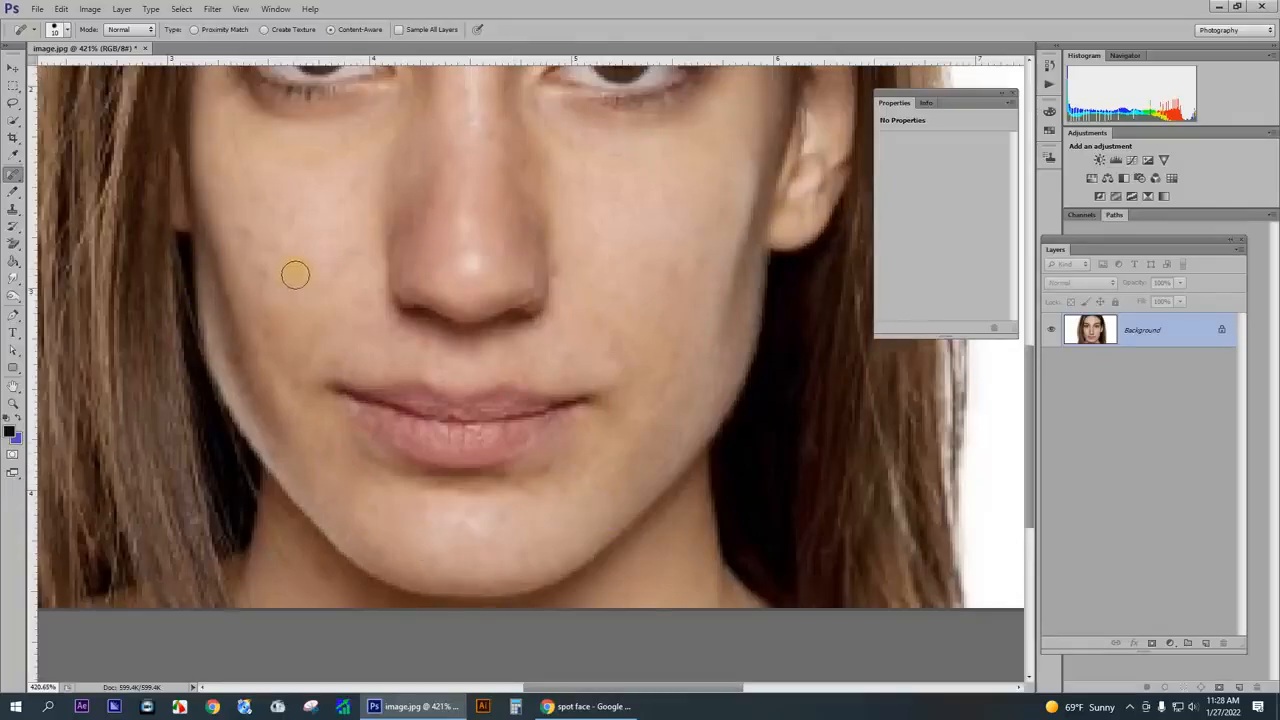
- Adjust the healing brush size and heal the last faint marks on the left cheek
key("bracketright")
left_click(306, 297)
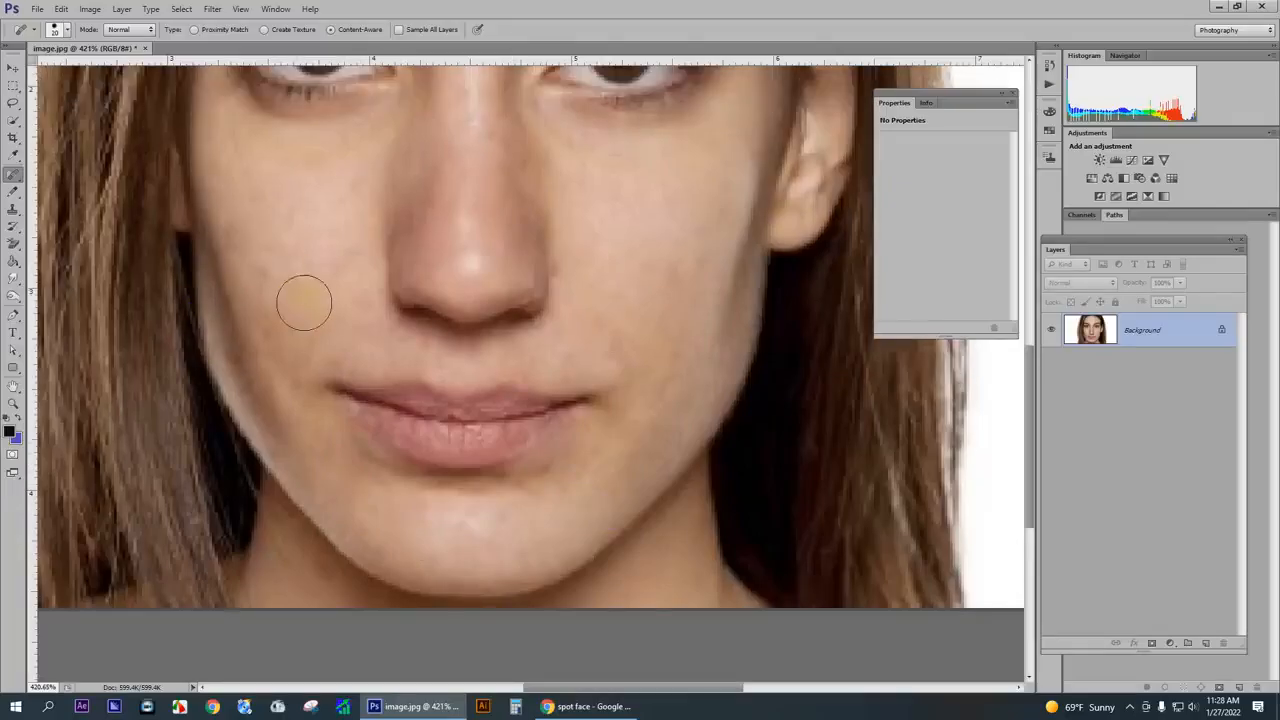
key("bracketleft")
key("bracketleft")
key("bracketleft")
left_click(249, 232)
left_click_drag(250, 228, 270, 286)
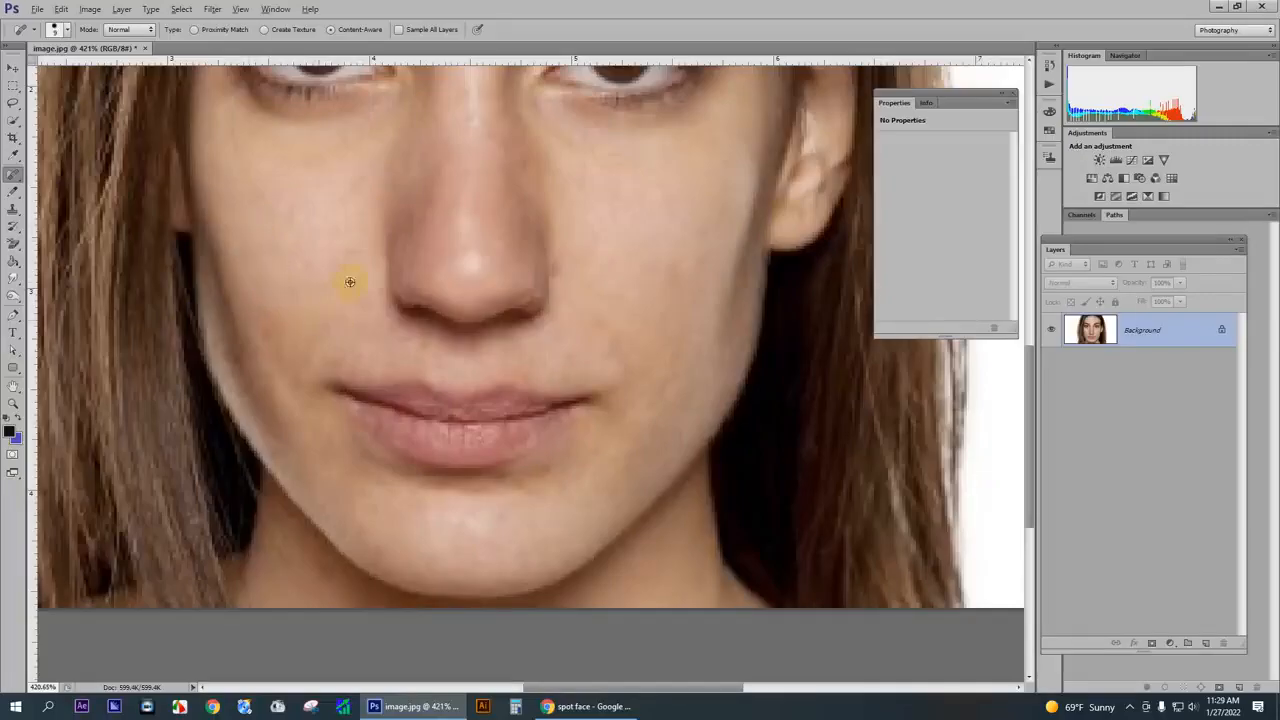
- Examine the retouched face as a whole and up close for leftover spots on the cheeks, forehead and around the eyebrows
scroll(360, 285, "down", 8)
scroll(580, 379, "down", 1)
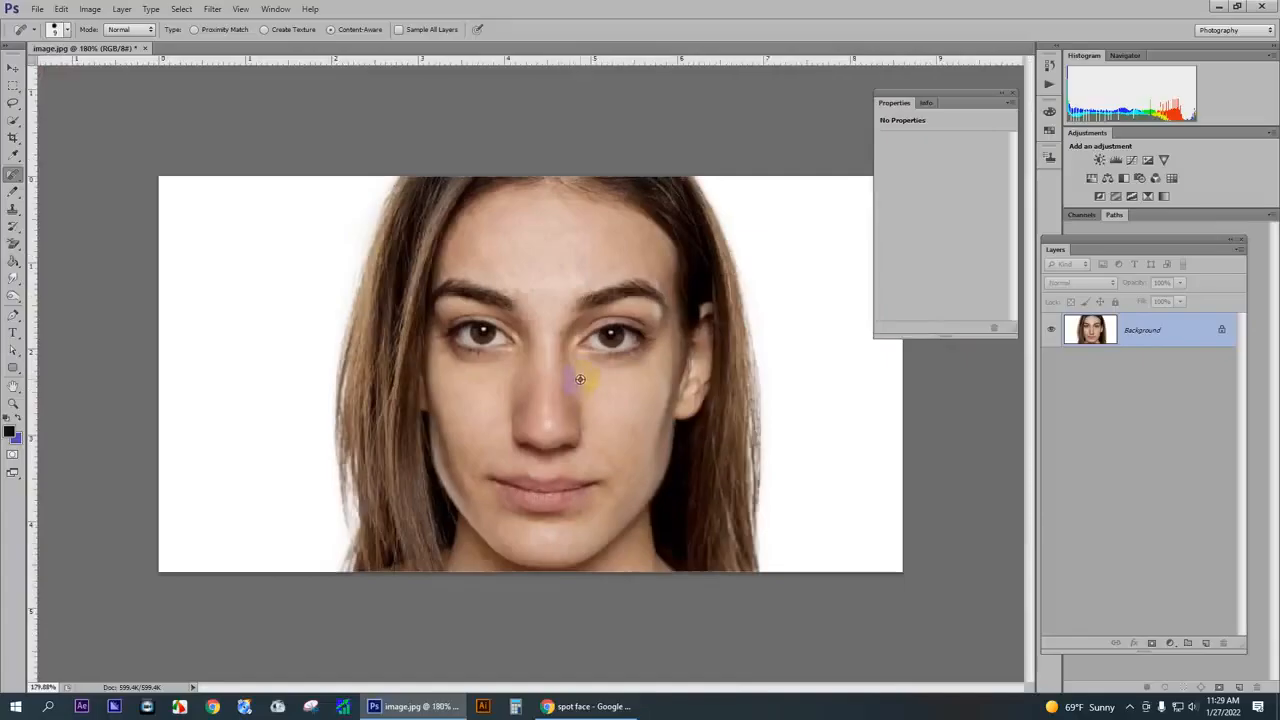
scroll(580, 379, "up", 2)
scroll(626, 464, "up", 4)
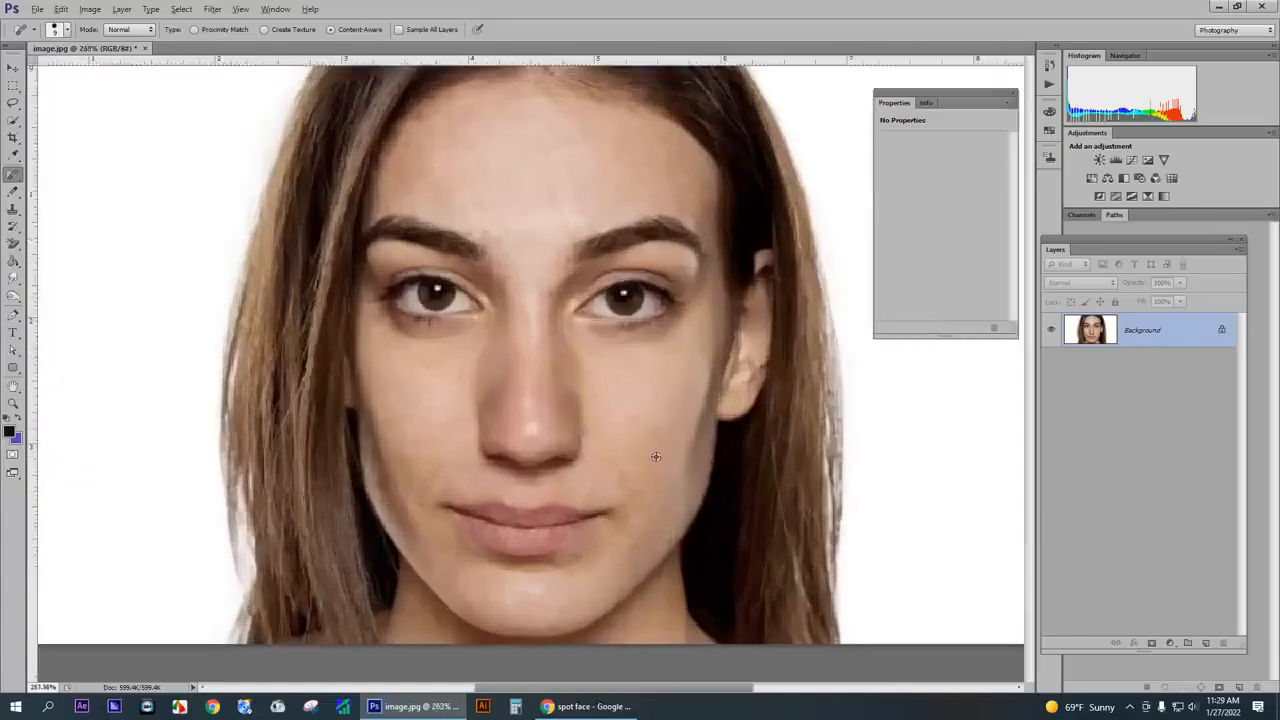
left_click_drag(656, 431, 664, 430)
scroll(560, 372, "down", 6)
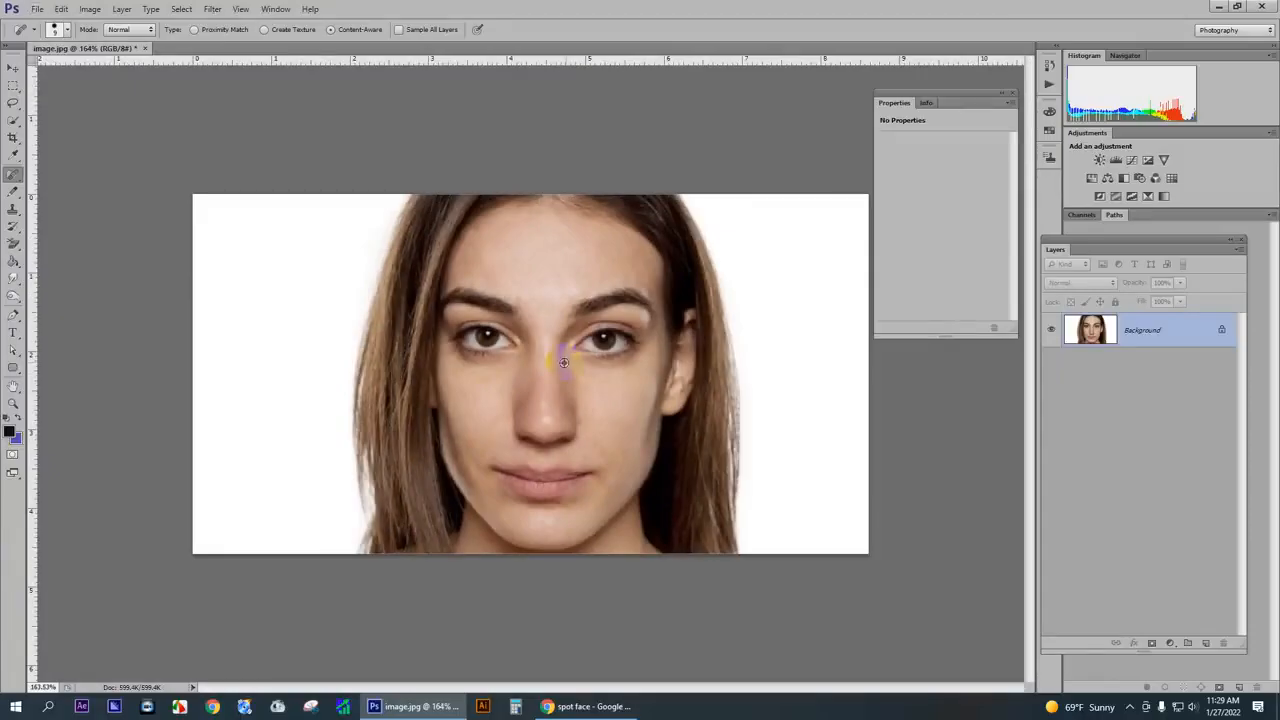
scroll(564, 362, "up", 3)
scroll(571, 357, "down", 1)
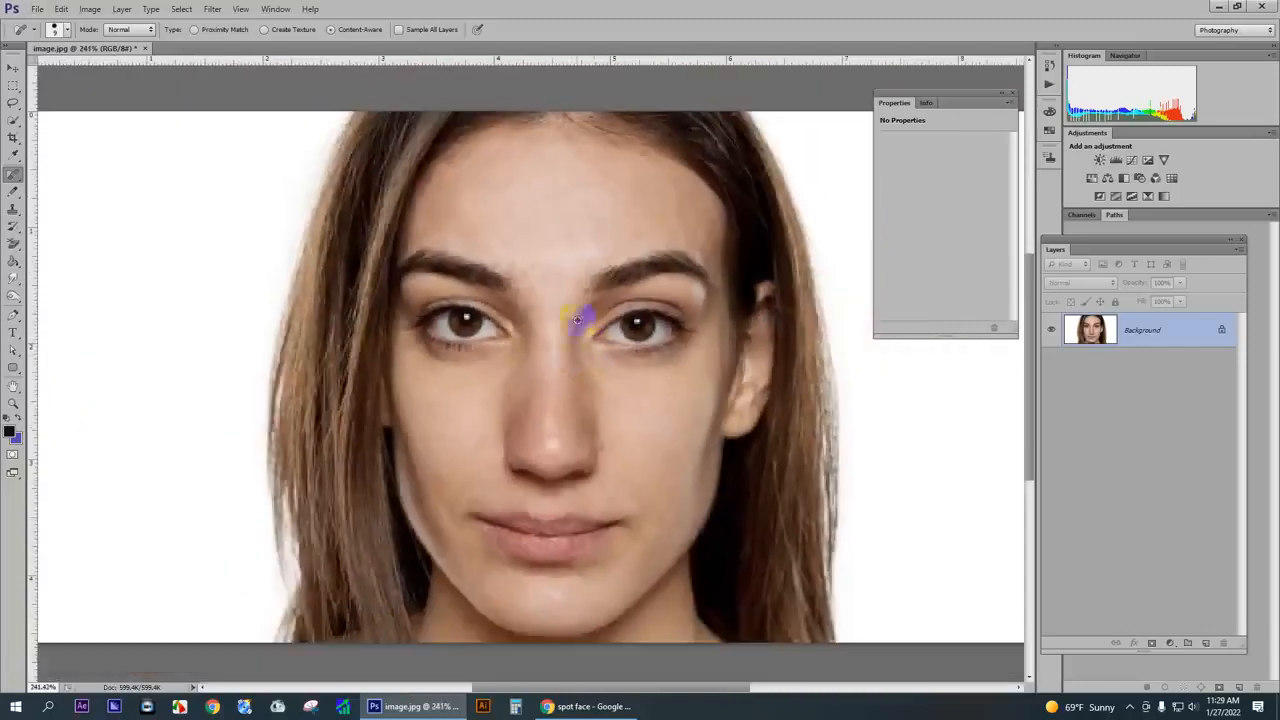
scroll(549, 230, "up", 3)
scroll(500, 190, "up", 1)
scroll(587, 249, "down", 3)
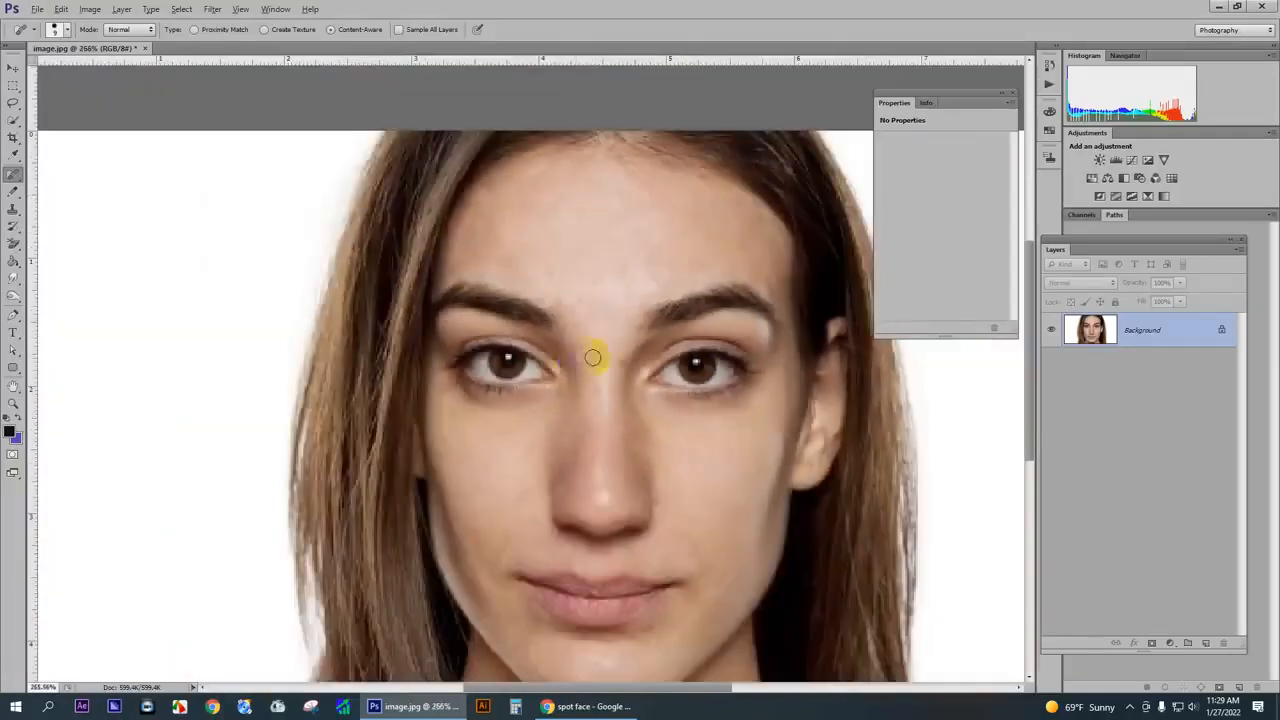
left_click(432, 309)
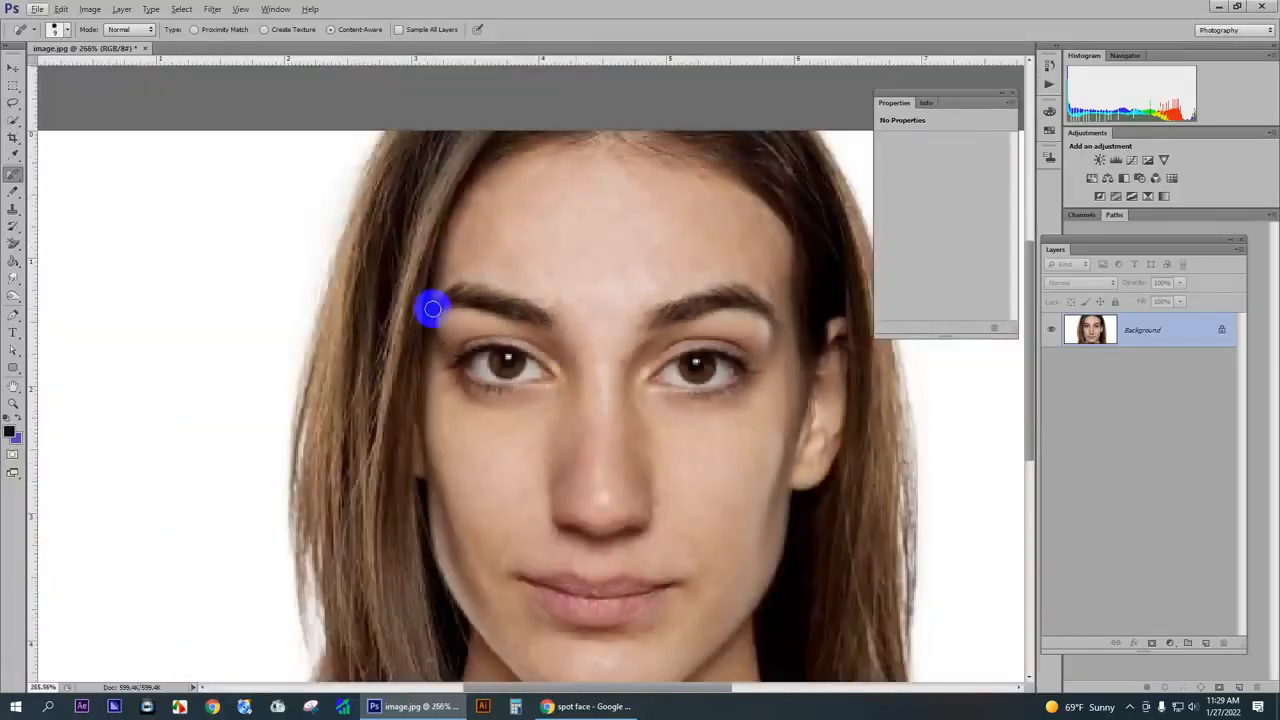
mouse_move(432, 309)
left_mouse_down()
mouse_move(492, 319)
mouse_move(545, 315)
left_mouse_up()
scroll(630, 274, "up", 2)
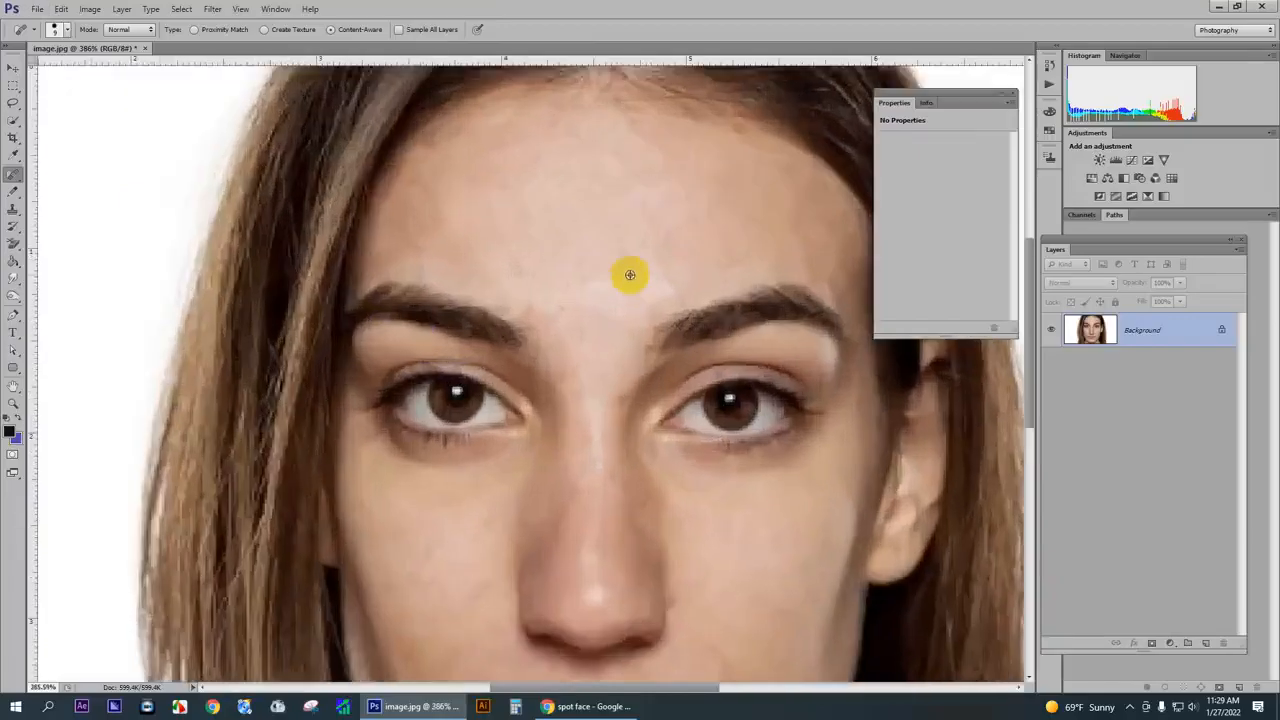
scroll(630, 274, "down", 2)
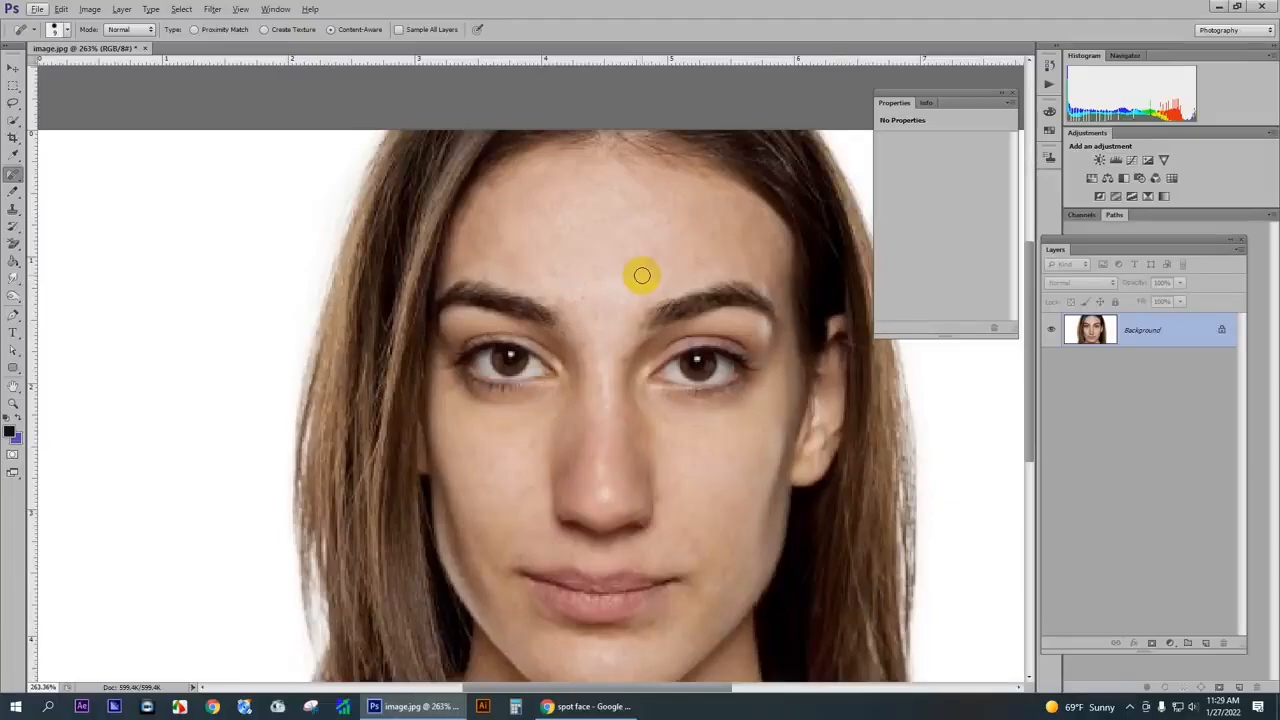
- Activate the Smudge tool from the group it shares with Blur and Sharpen
left_click(13, 277)
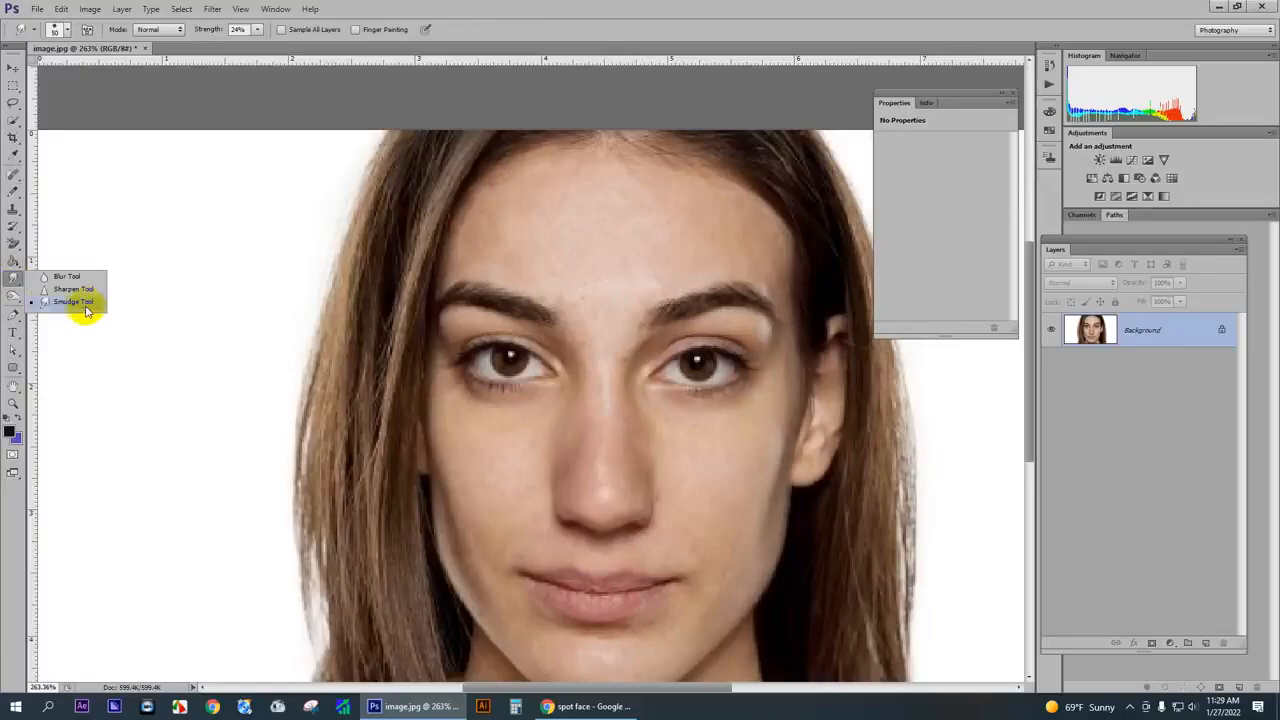
left_click(17, 177)
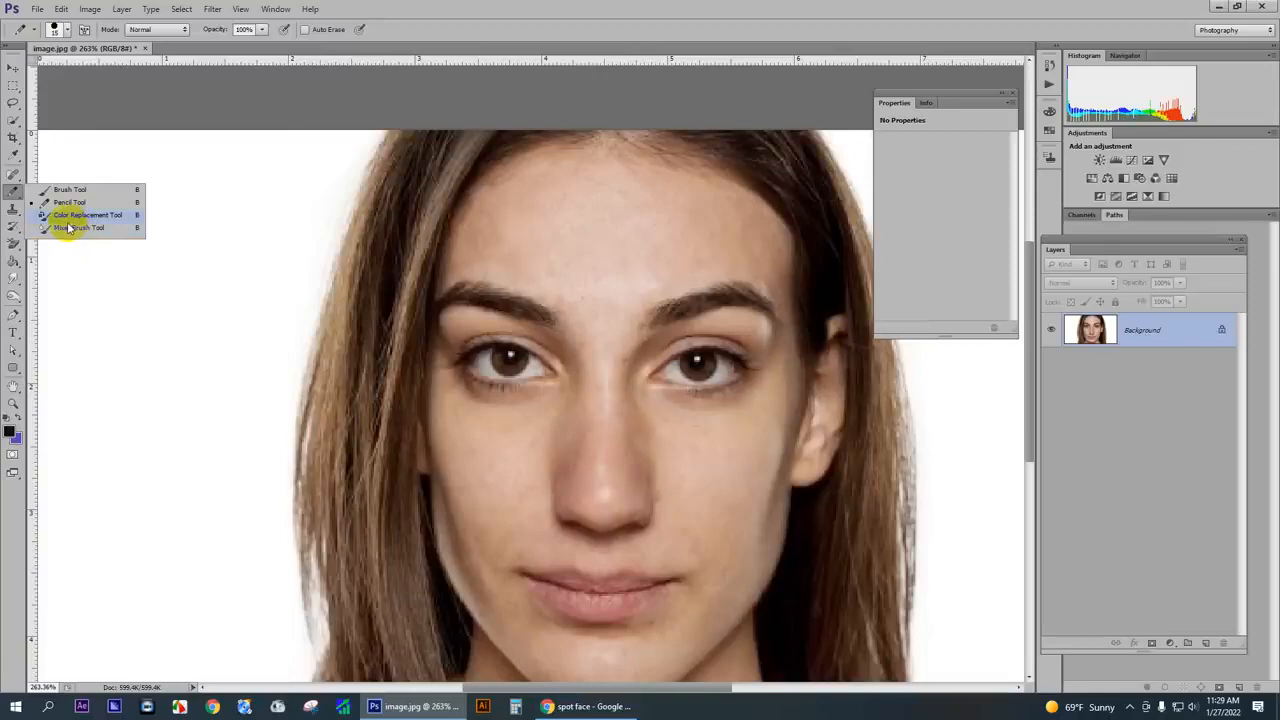
left_click(12, 281)
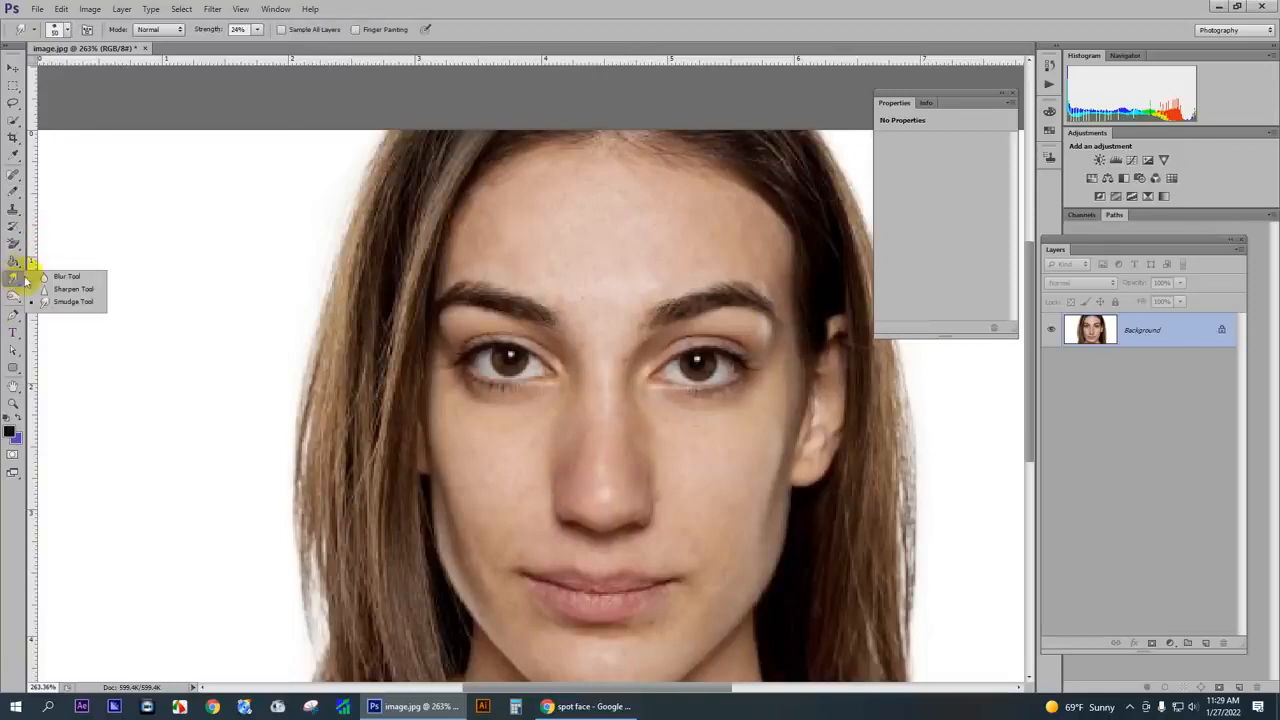
left_click(12, 280)
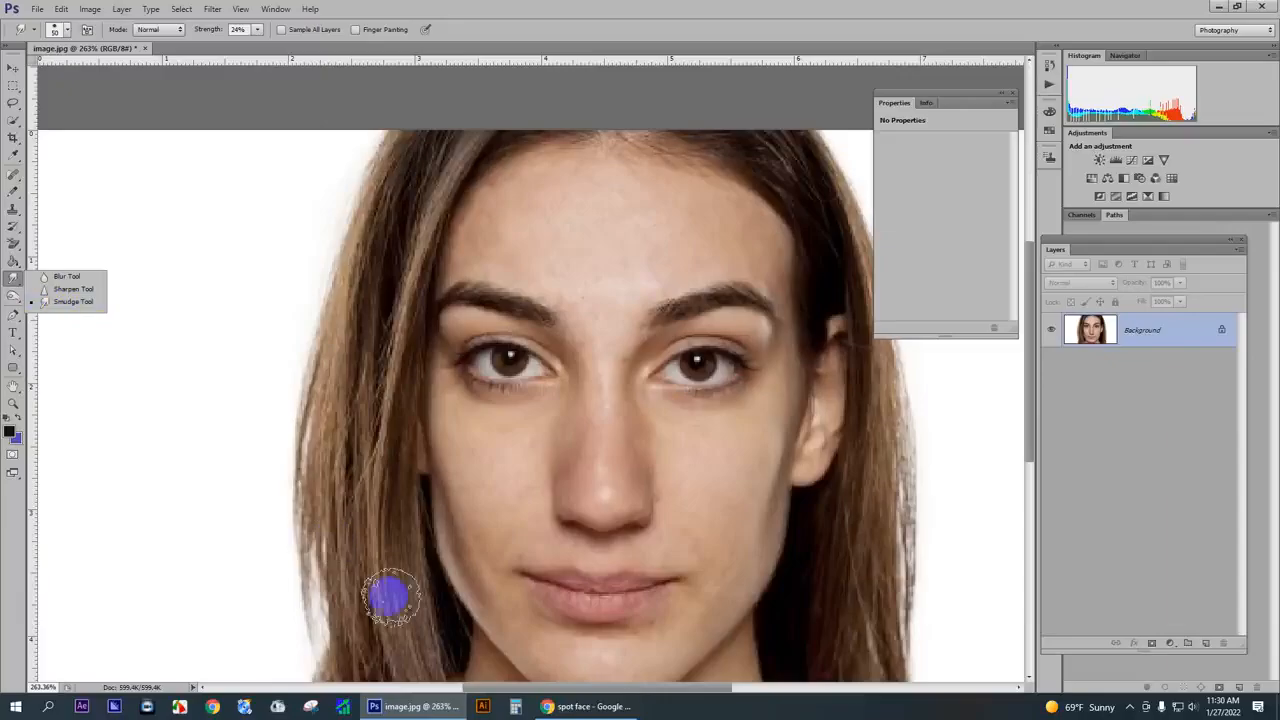
- Switch to Chrome and open the Files section of the Design & Freelancing School (DFS) Facebook group
left_click(585, 706)
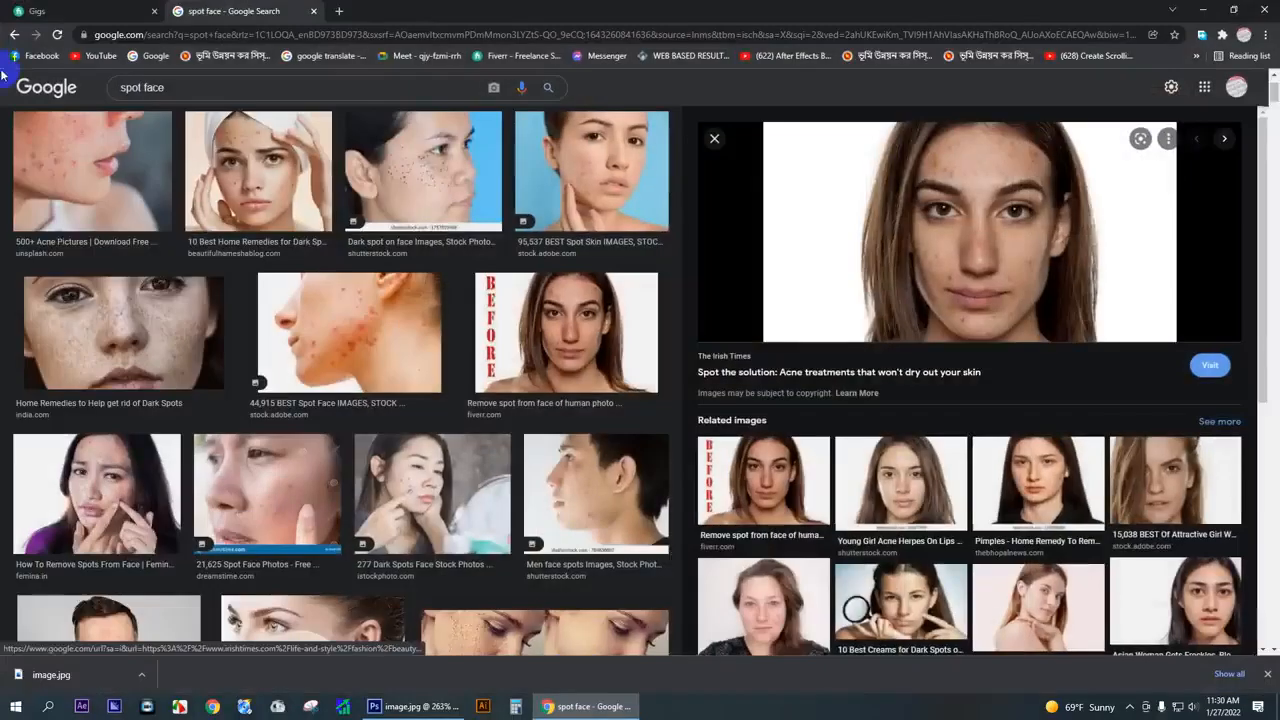
left_click(420, 10)
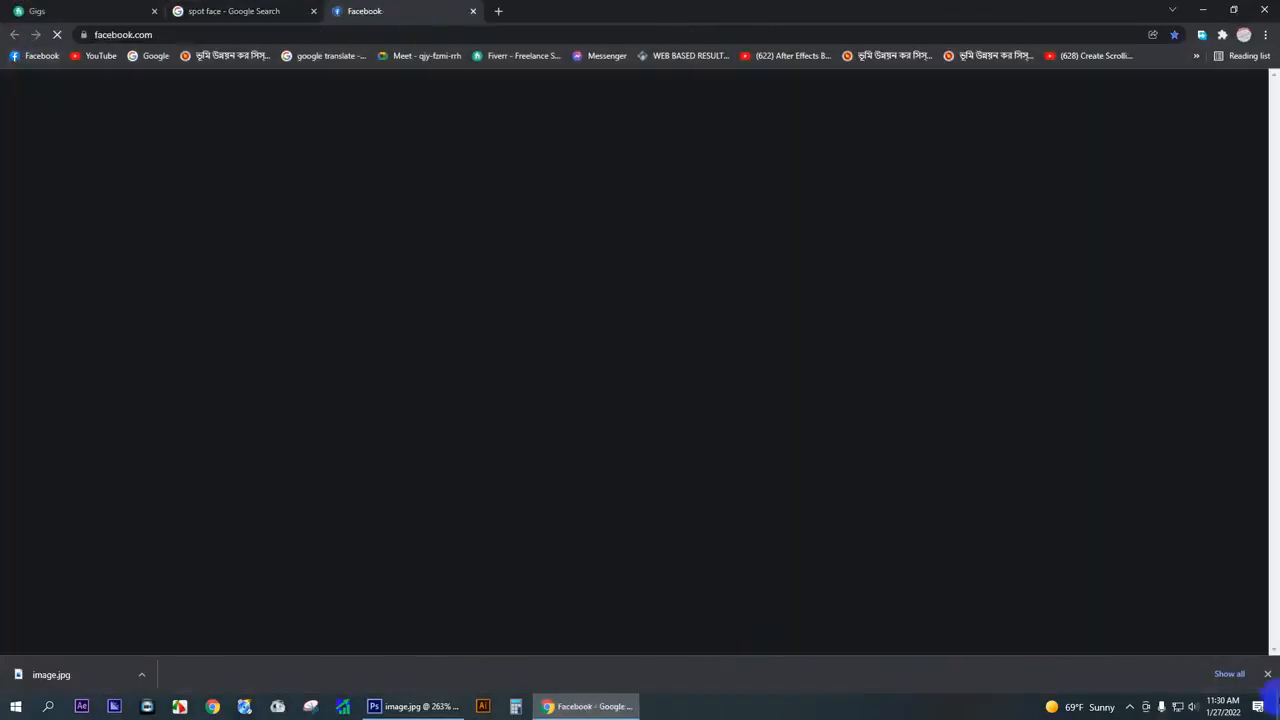
left_click(1267, 674)
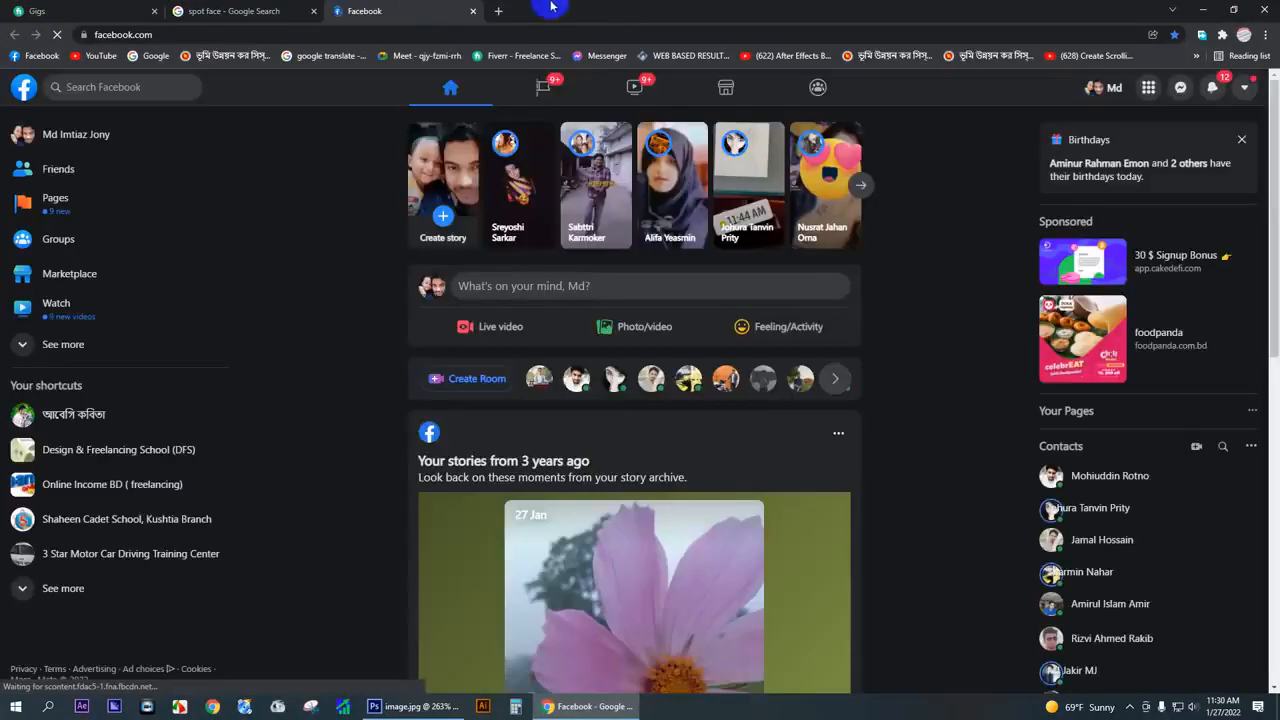
left_click(92, 452)
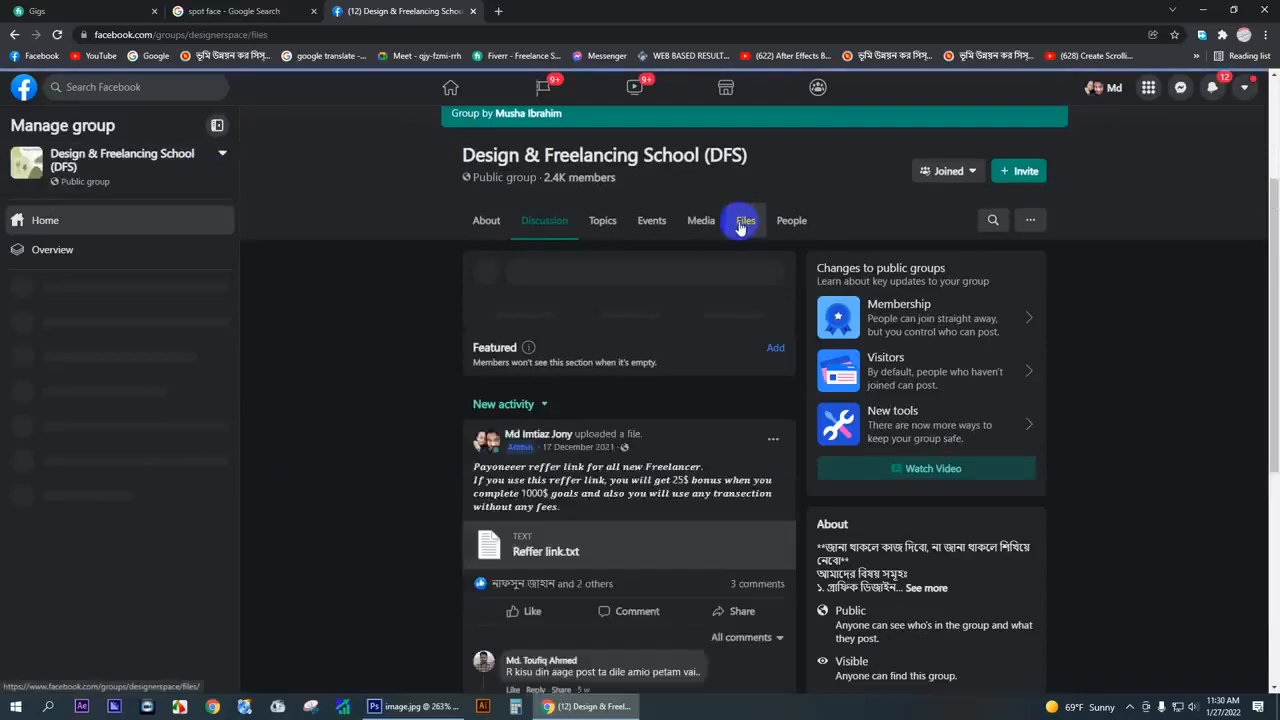
scroll(570, 366, "down", 1)
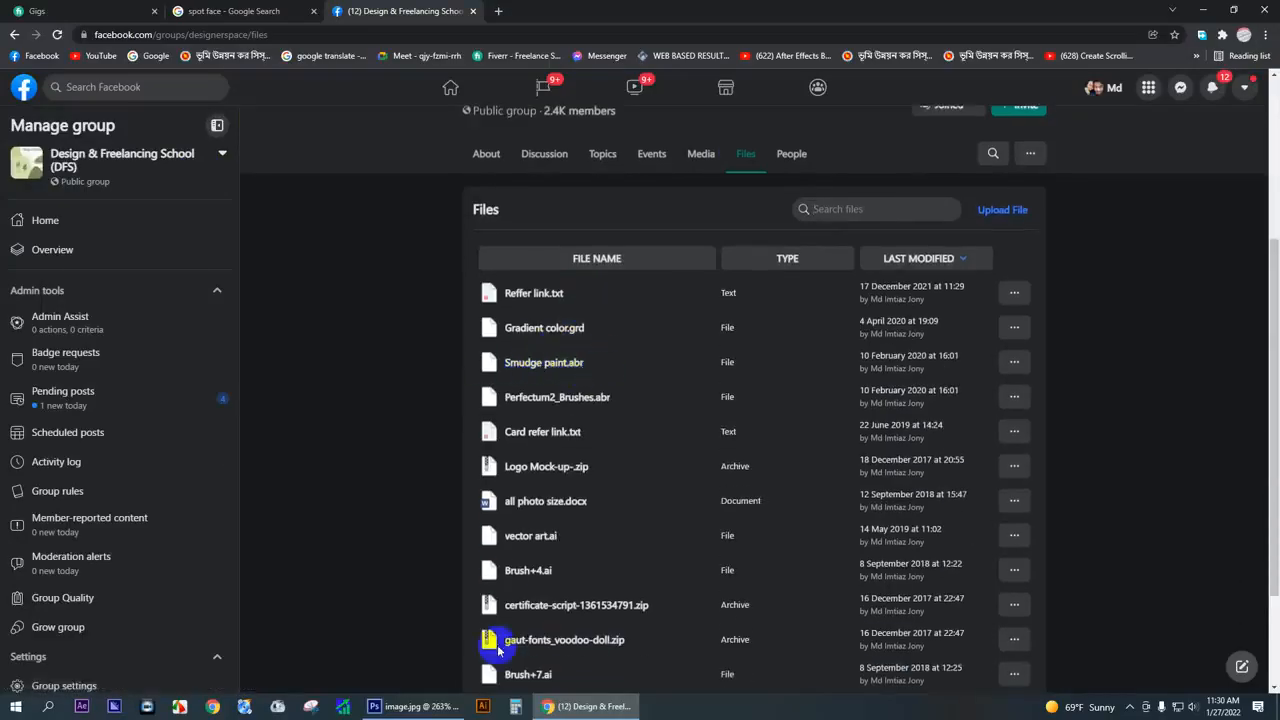
- Download the group's Smudge paint.abr brush file through the browser, saving it as "Smudge paint (2)" in the Downloads folder
left_click(422, 708)
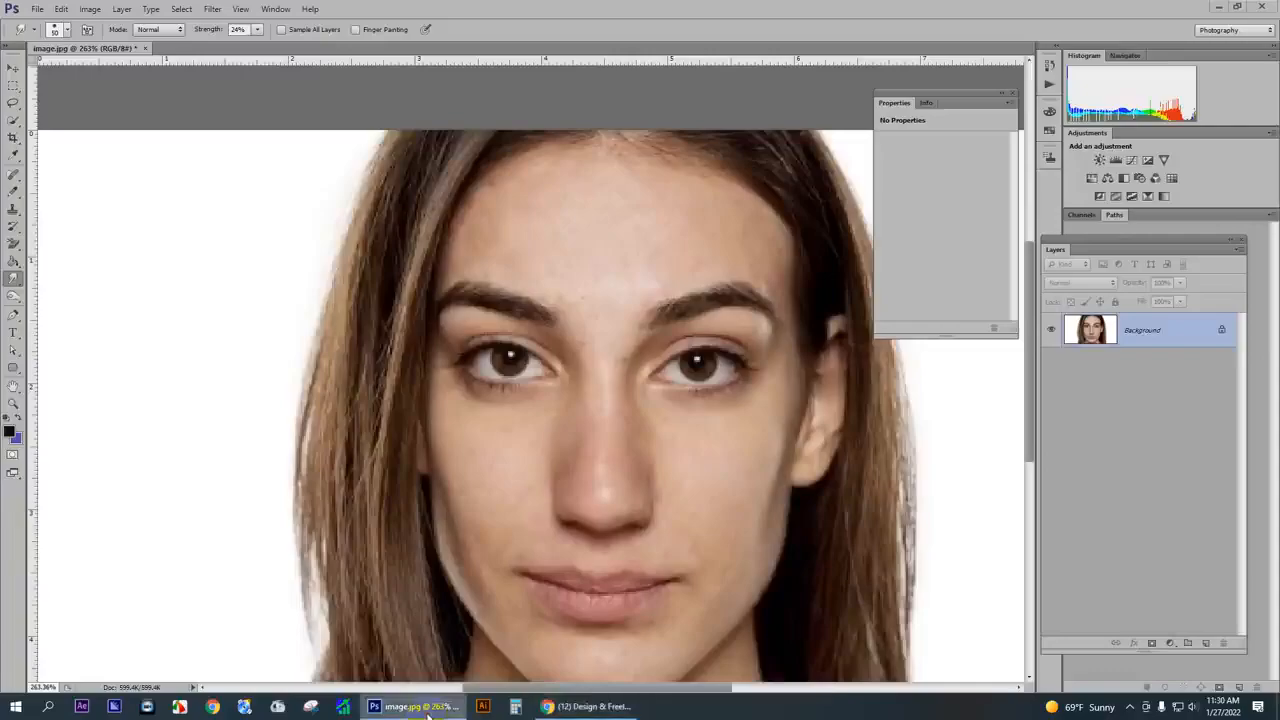
left_click(422, 708)
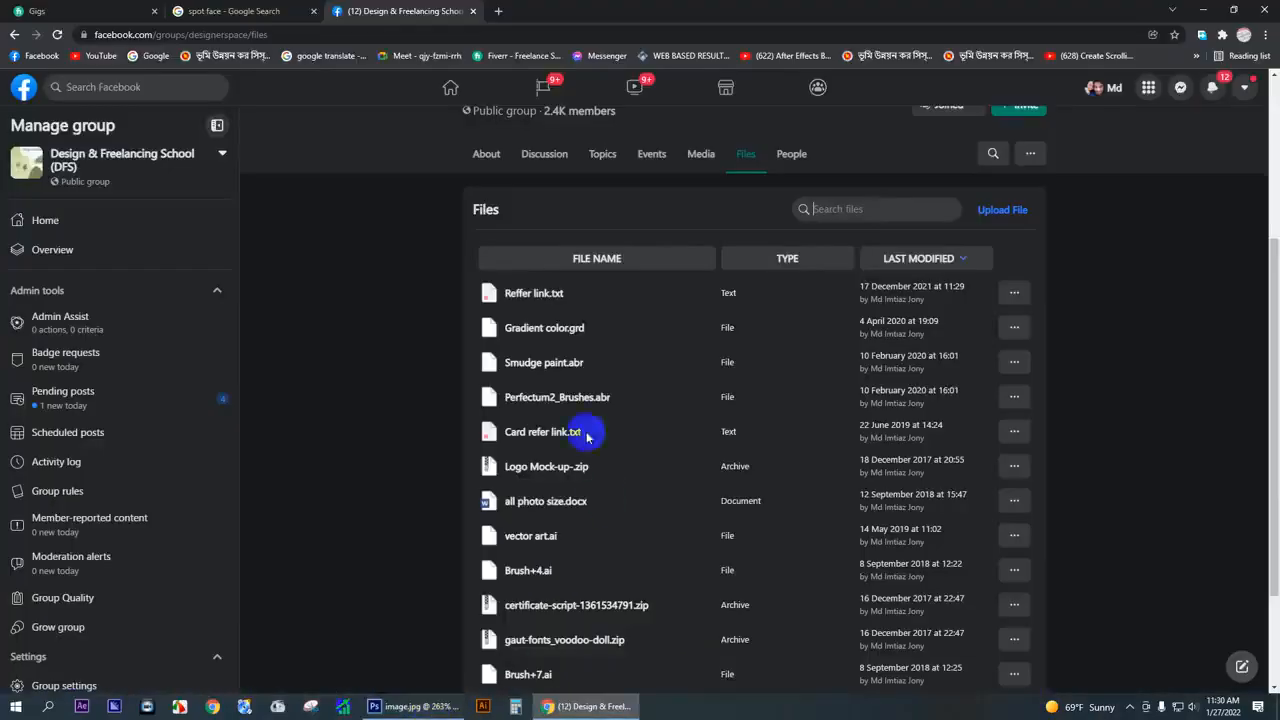
left_click(551, 366)
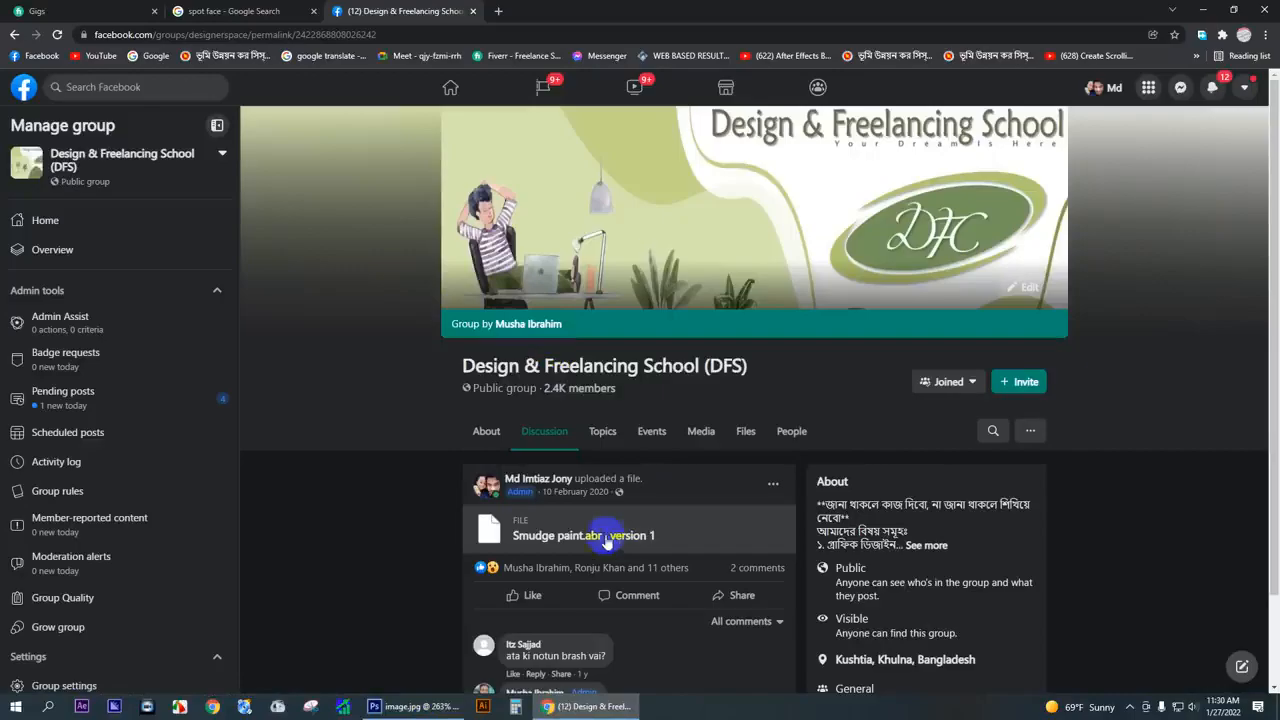
left_click(557, 540)
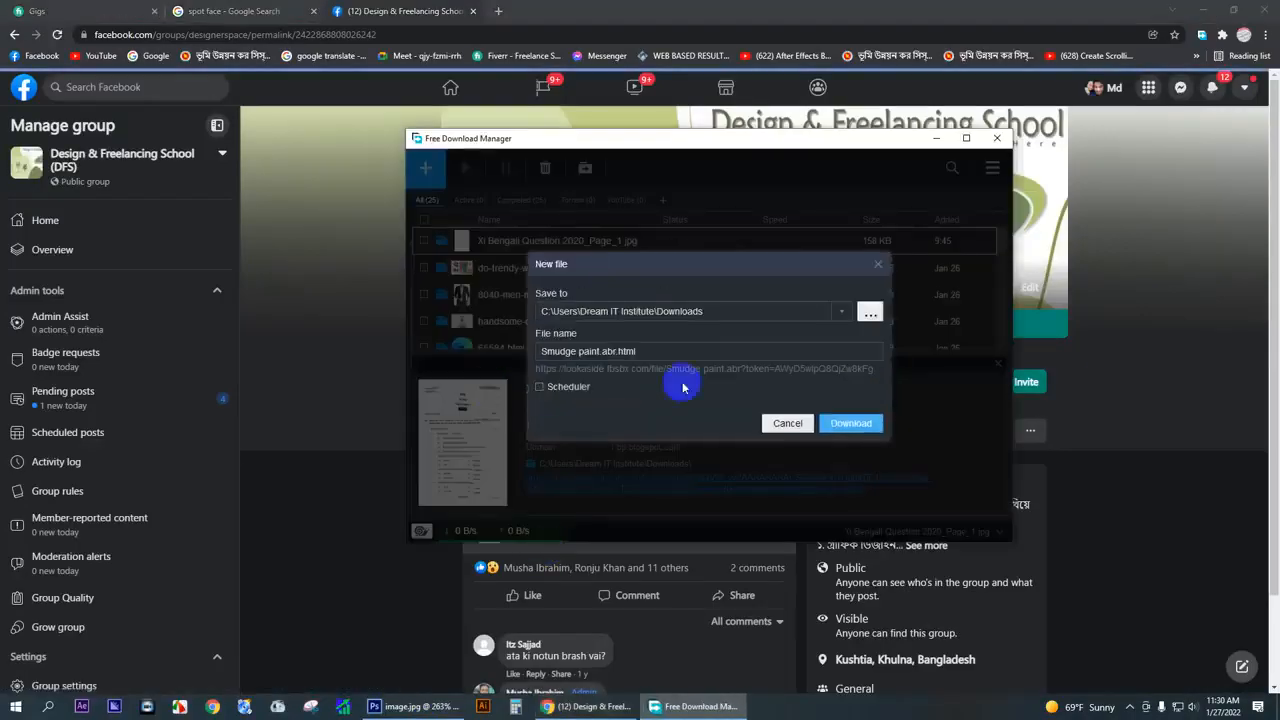
left_click(787, 423)
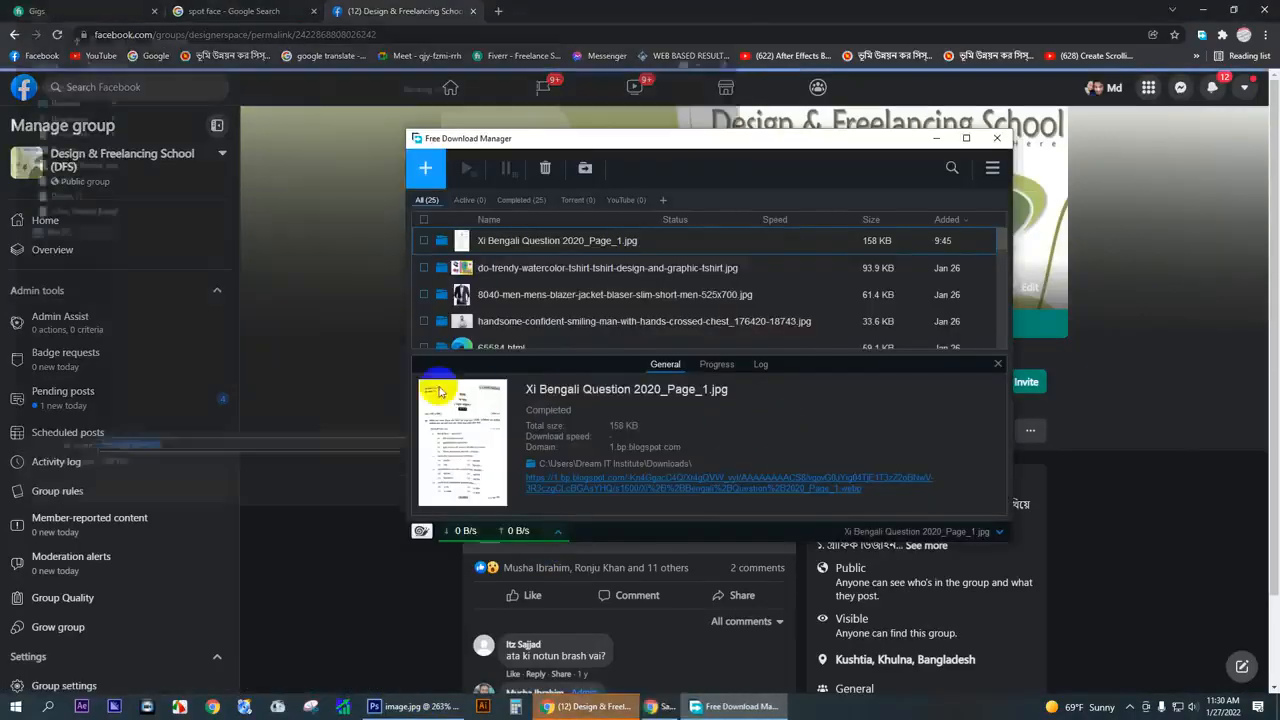
left_click(996, 138)
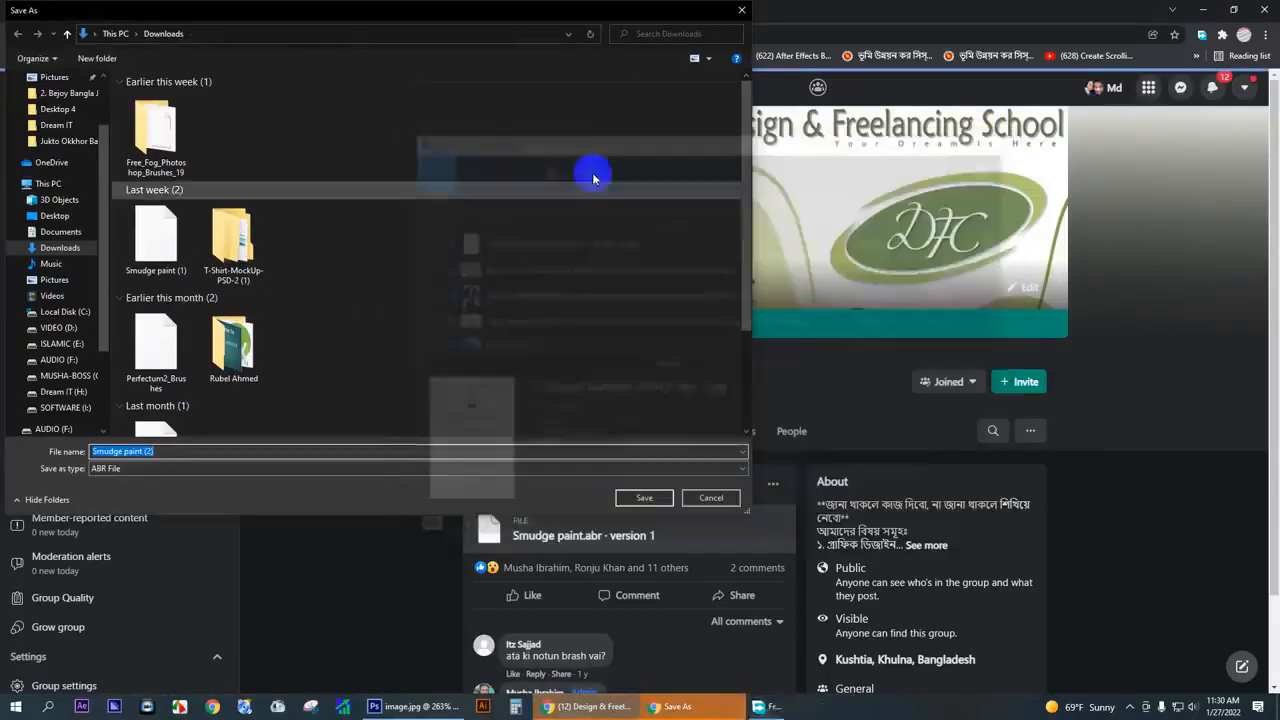
left_click(67, 251)
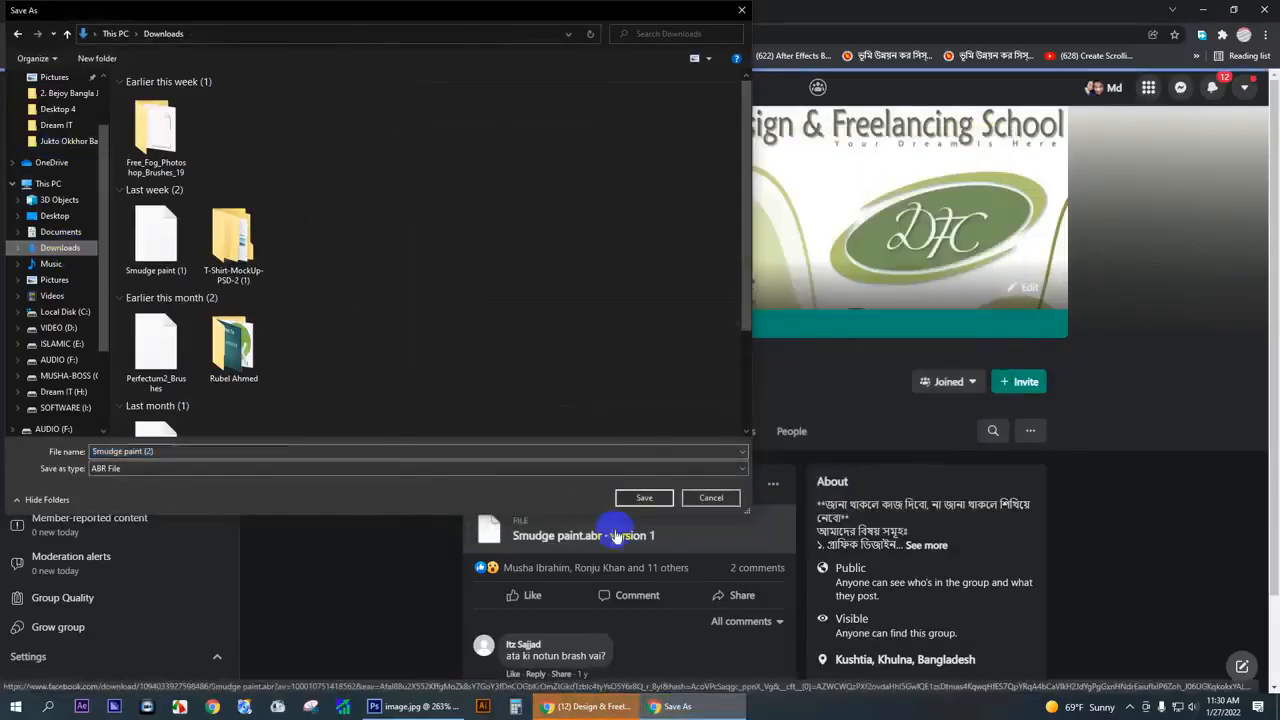
left_click(652, 497)
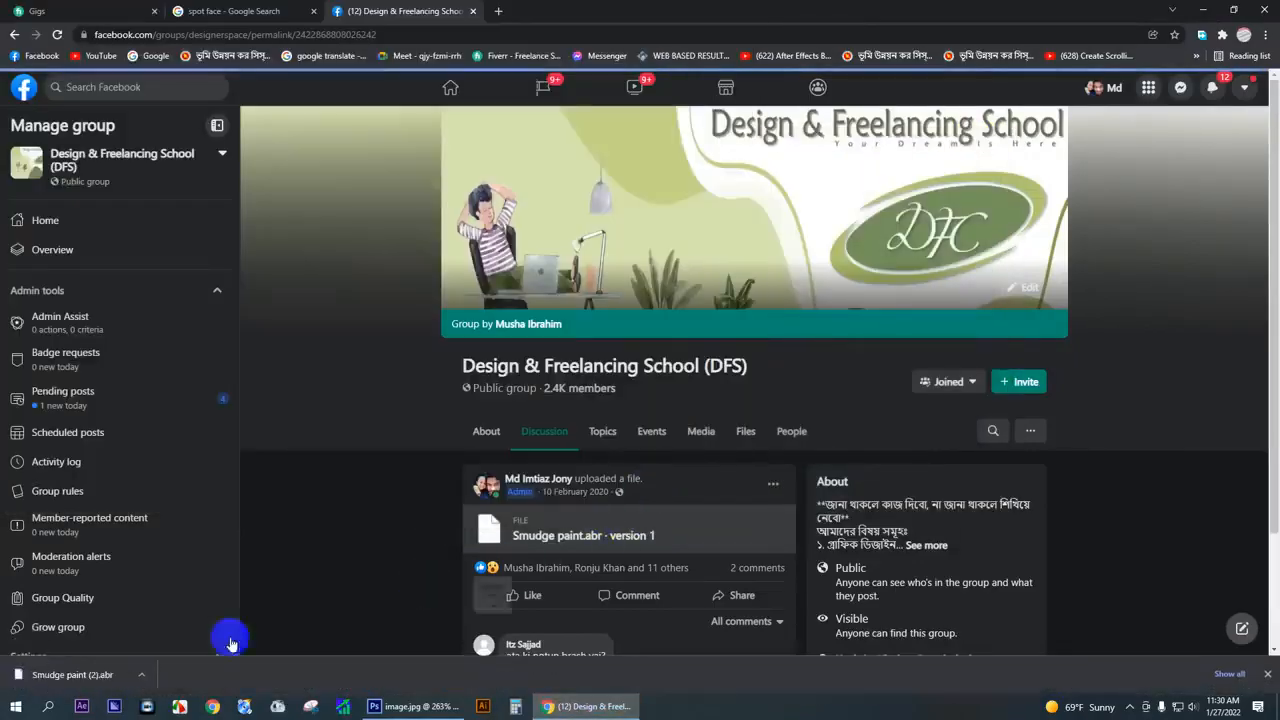
- Switch back to Photoshop with the portrait open and make sure the Smudge tool is active
left_click(425, 706)
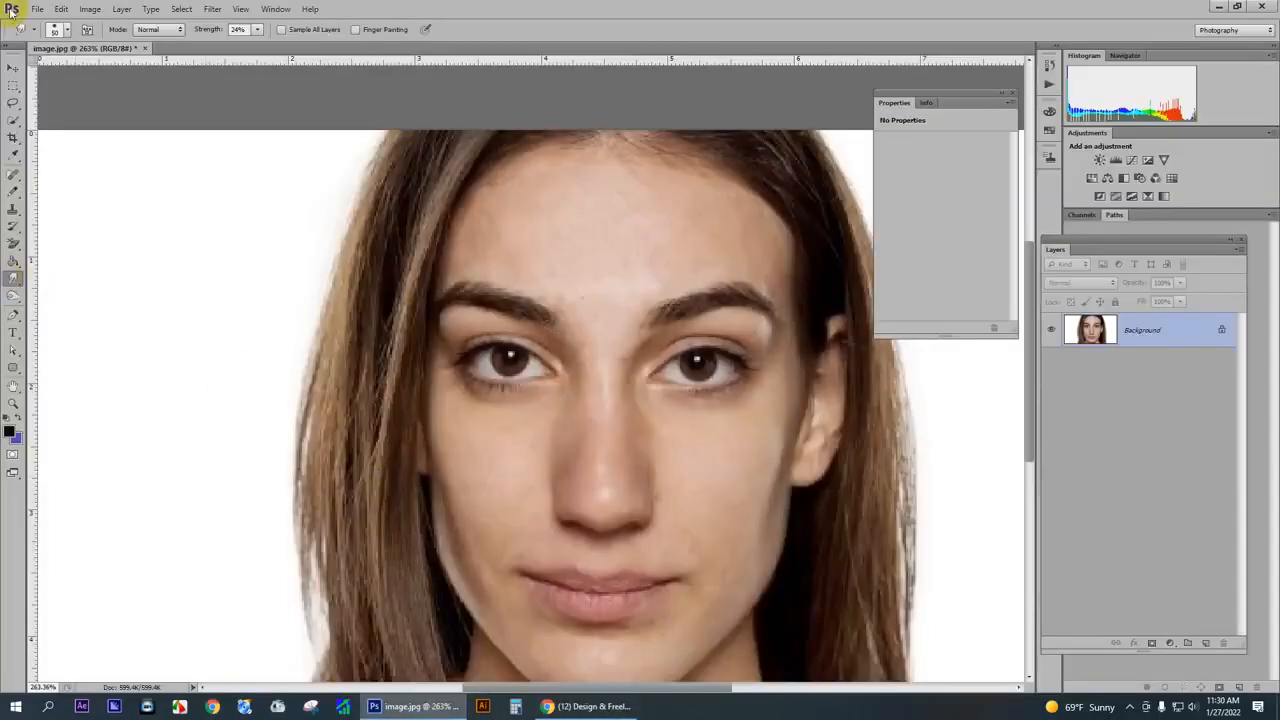
left_click(55, 31)
left_click(16, 281)
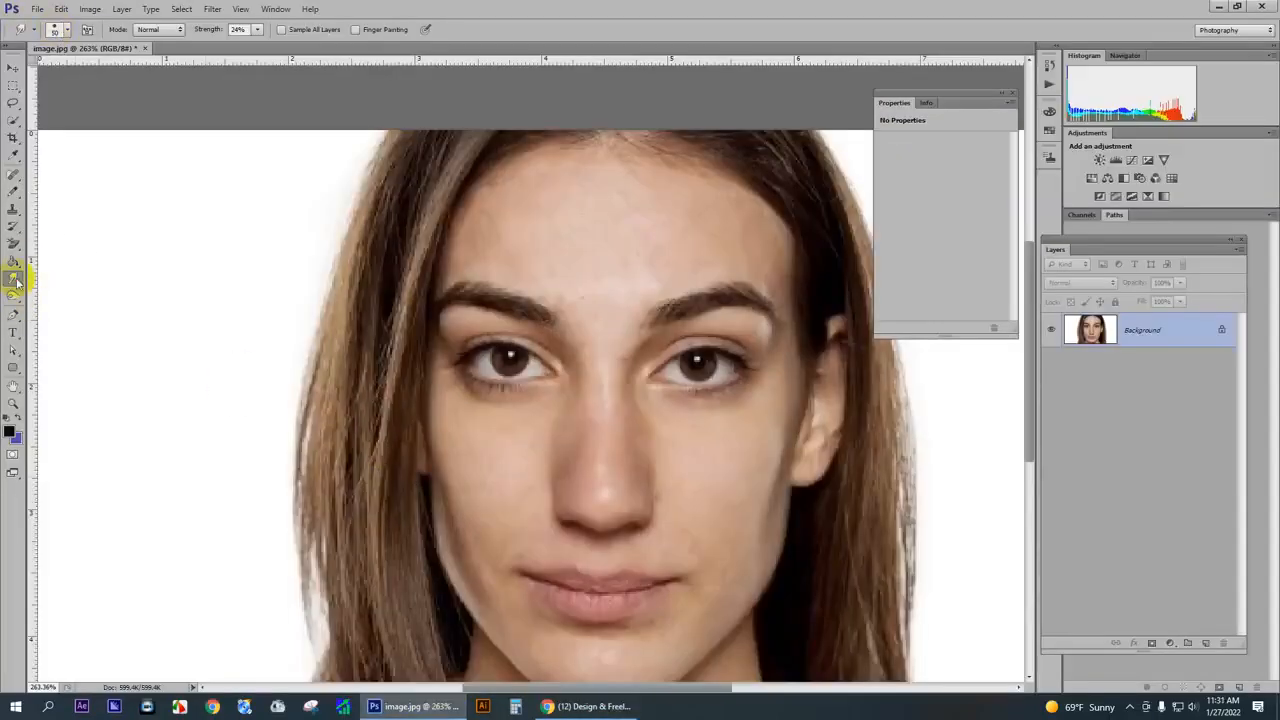
left_click_drag(16, 281, 50, 306)
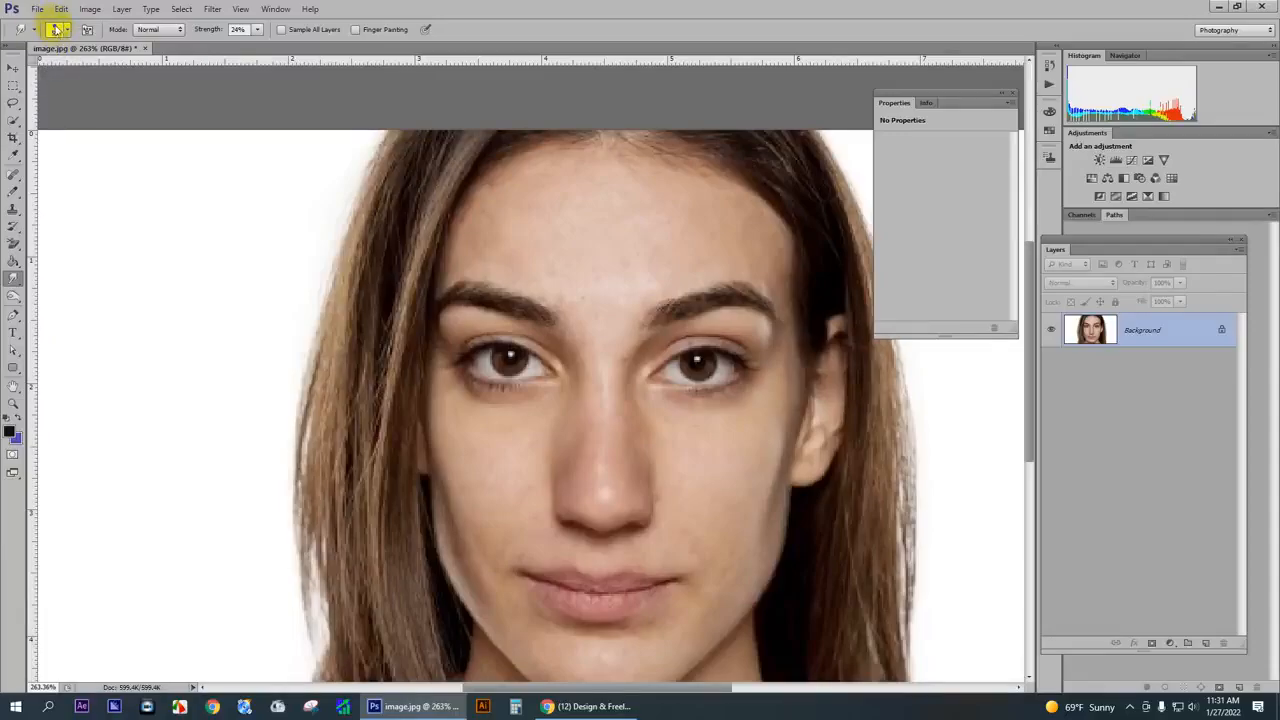
- Load the downloaded Smudge paint (2) brush file from the Downloads folder into the Smudge tool's brush presets
left_click(58, 30)
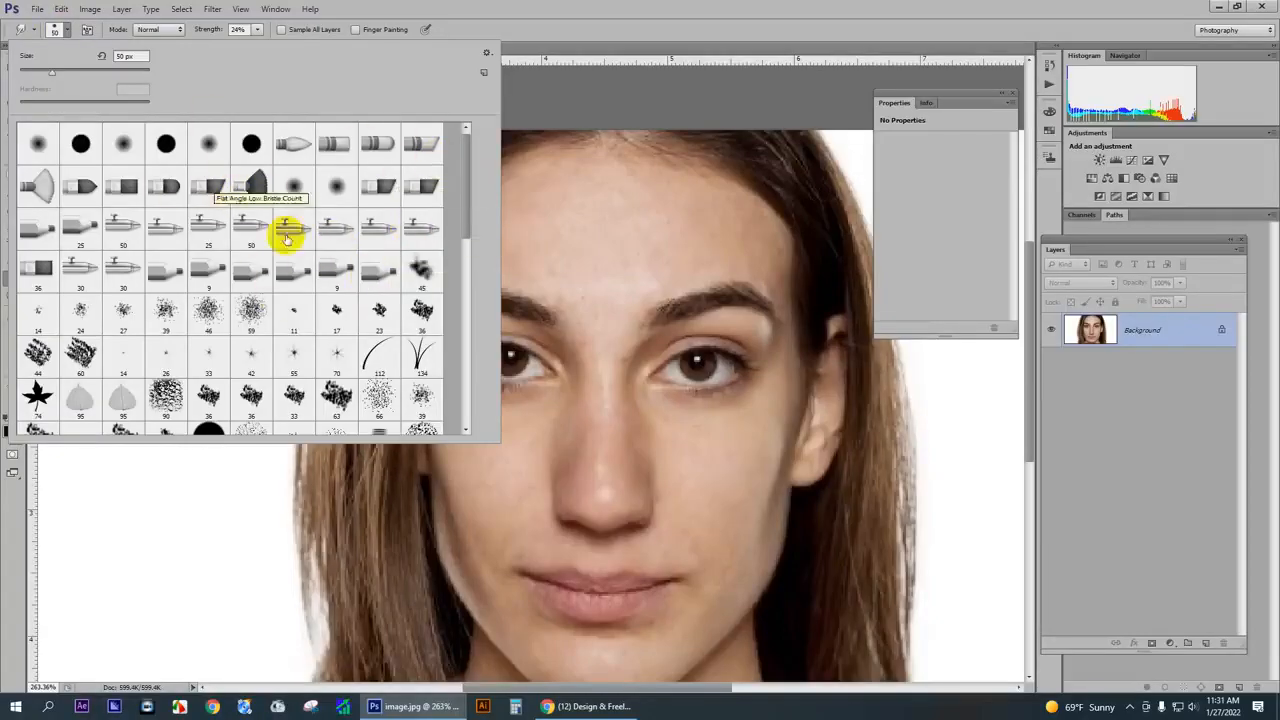
left_click(487, 56)
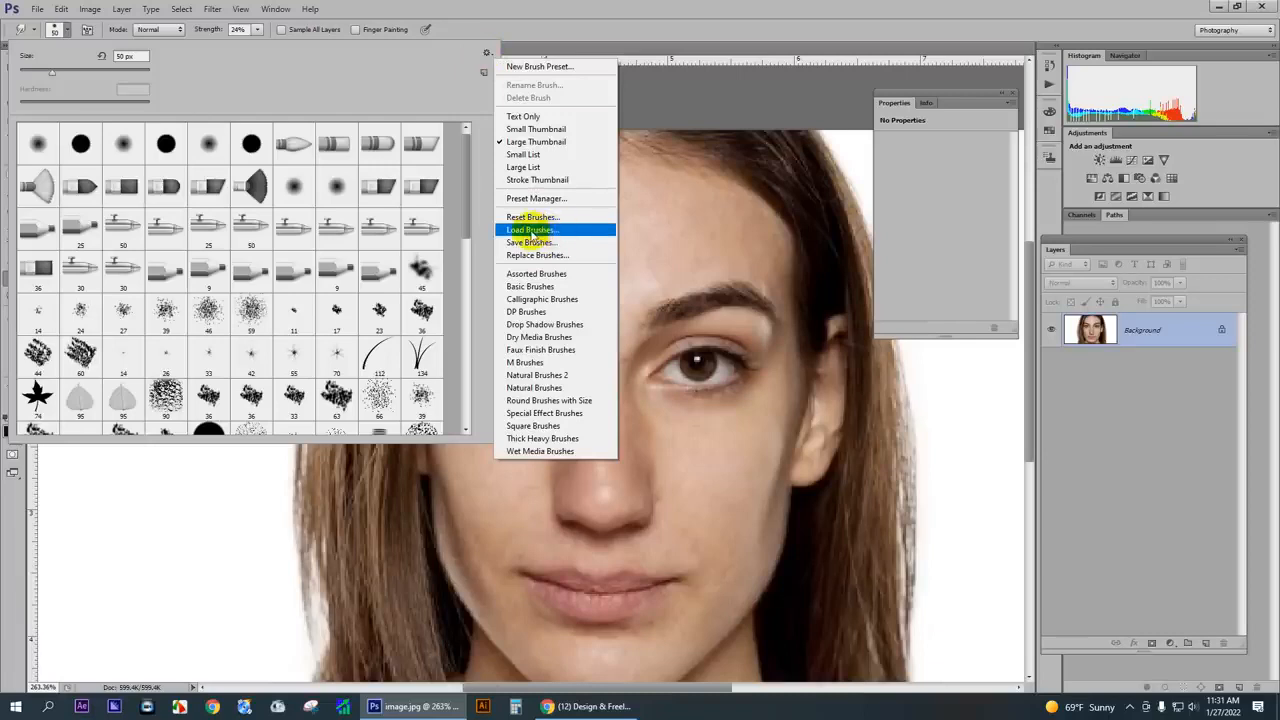
left_click(535, 233)
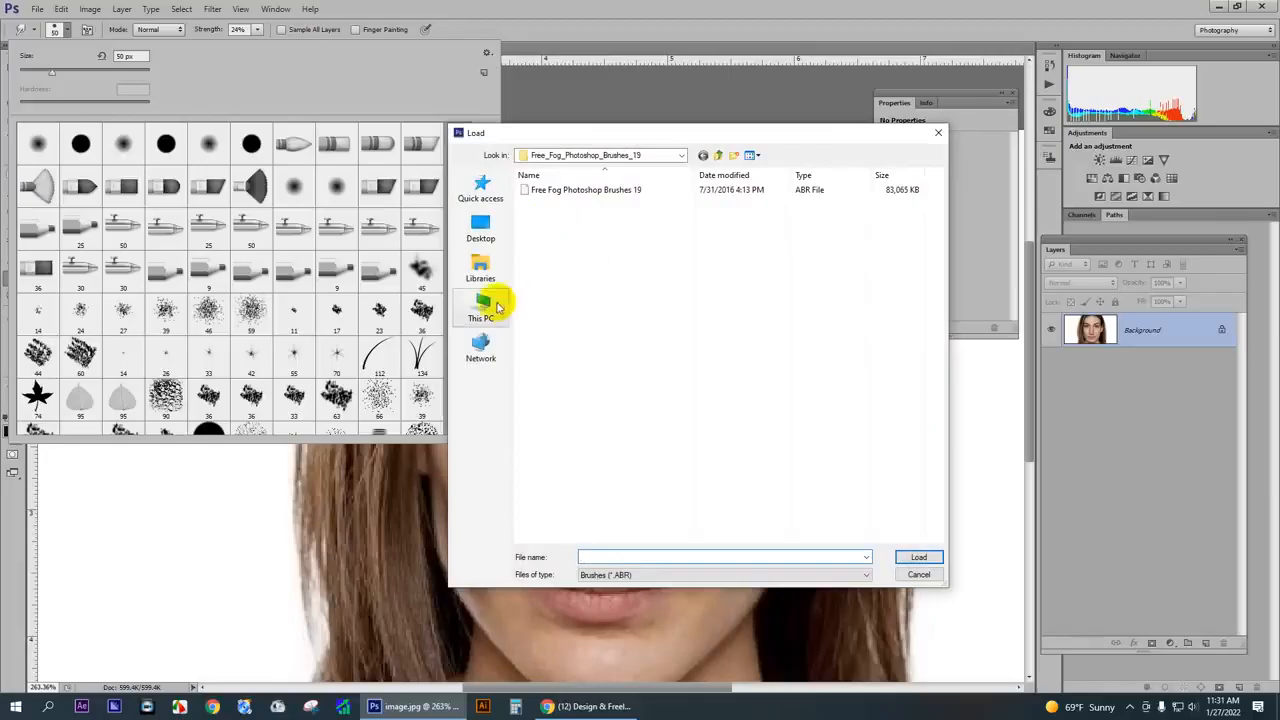
left_click(481, 270)
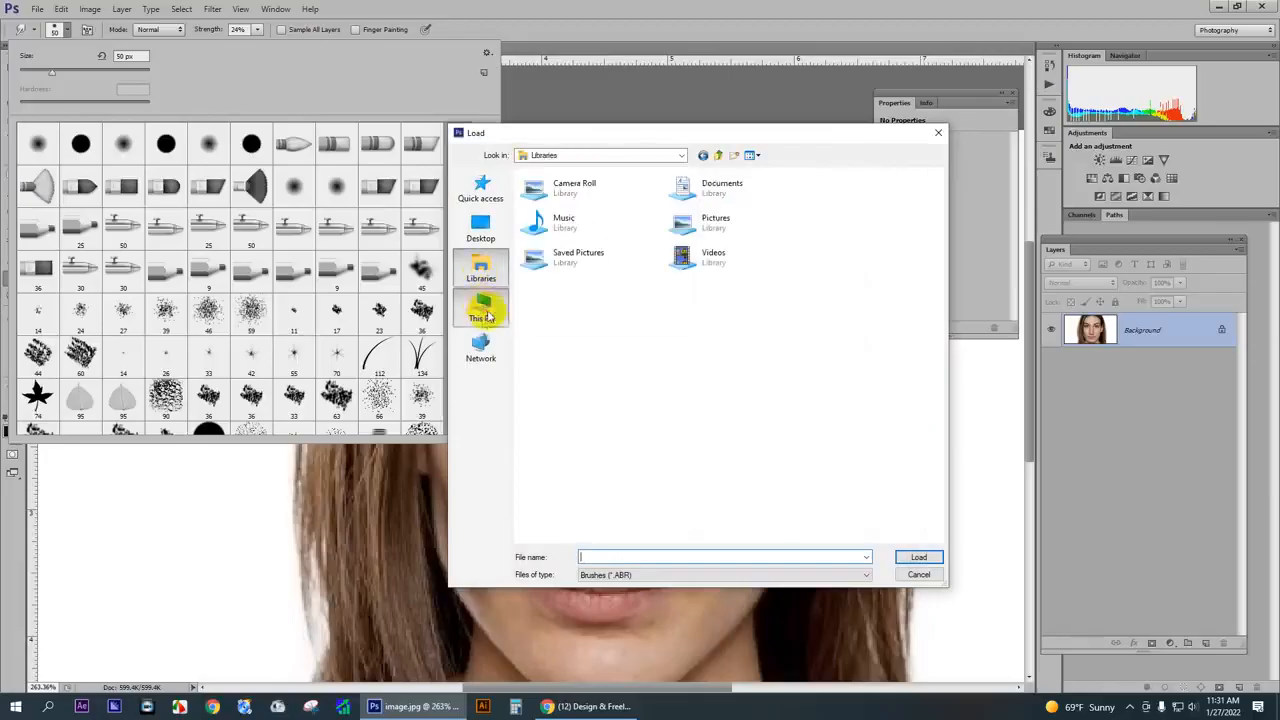
left_click(480, 305)
double_click(726, 243)
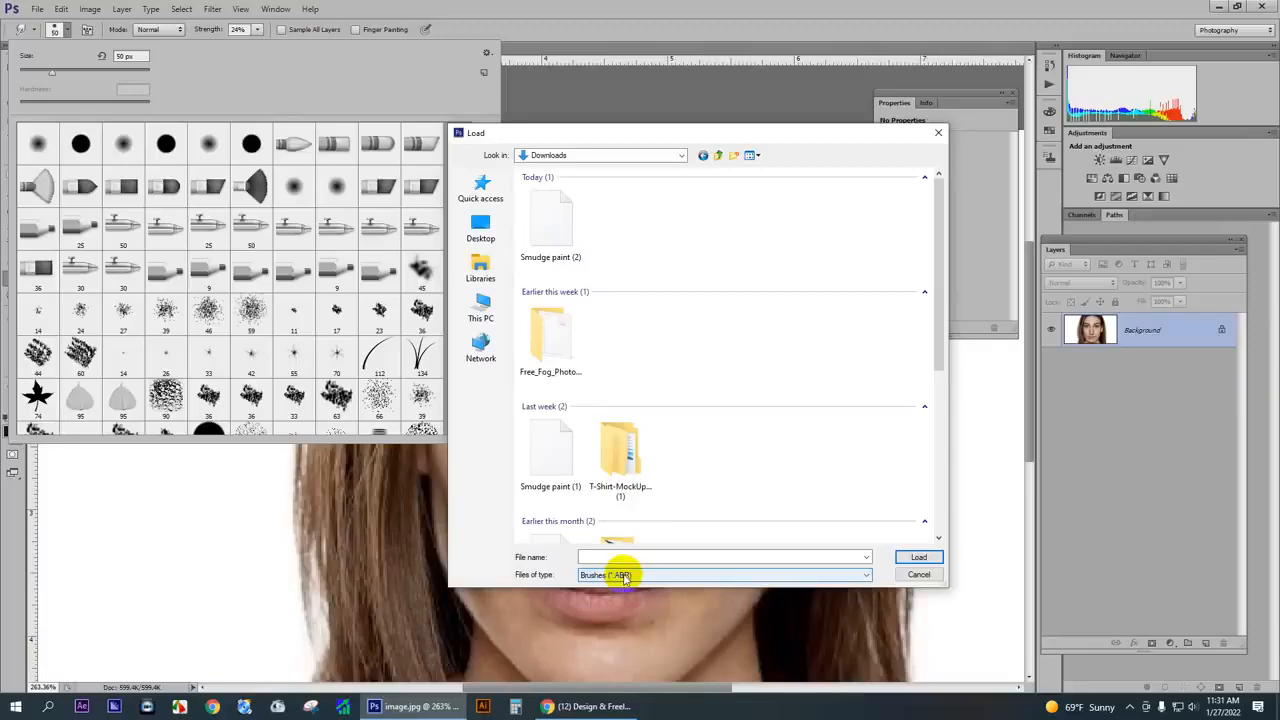
double_click(556, 218)
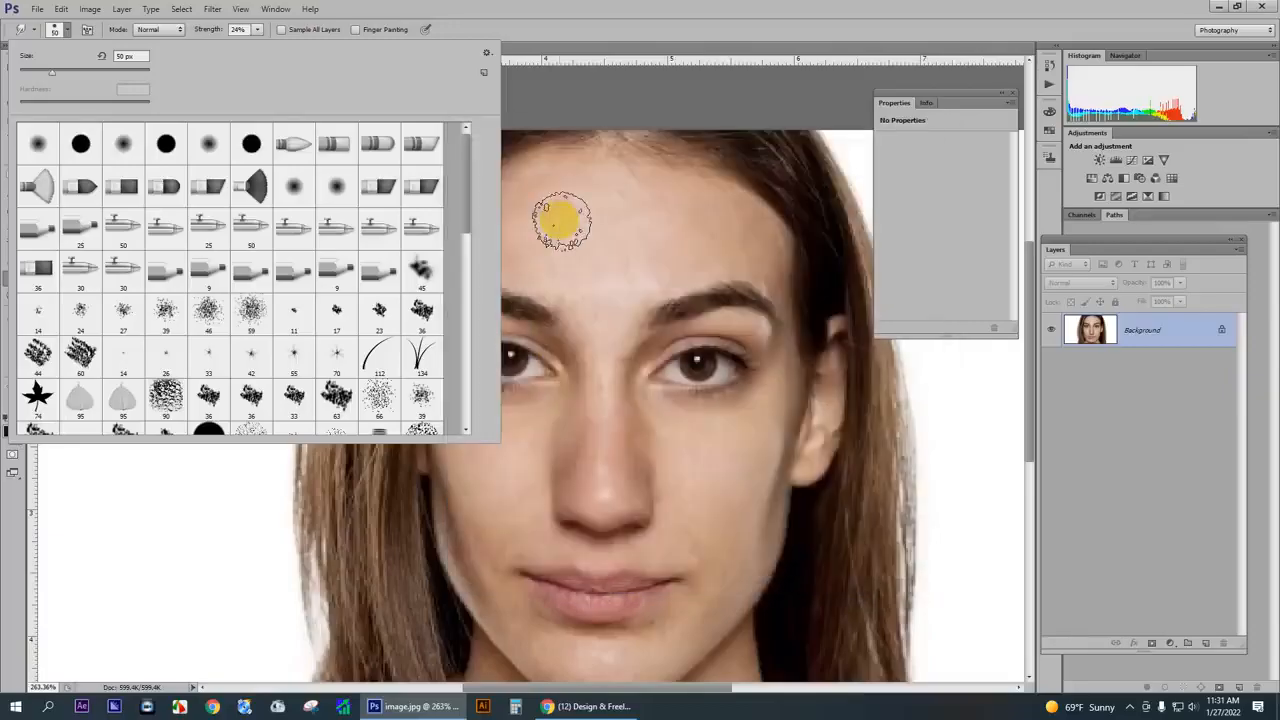
- Choose the last brush in the preset list, the 65 px textured smudge brush
scroll(357, 305, "down", 5)
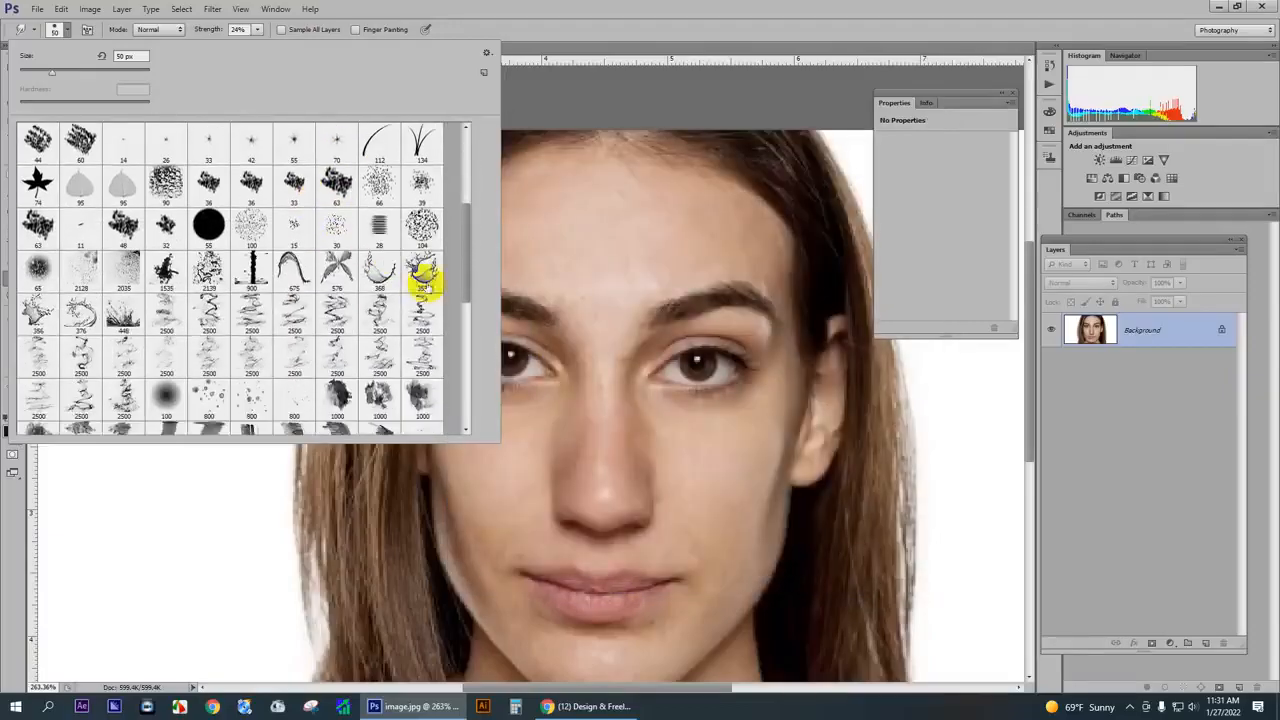
left_click_drag(465, 245, 467, 402)
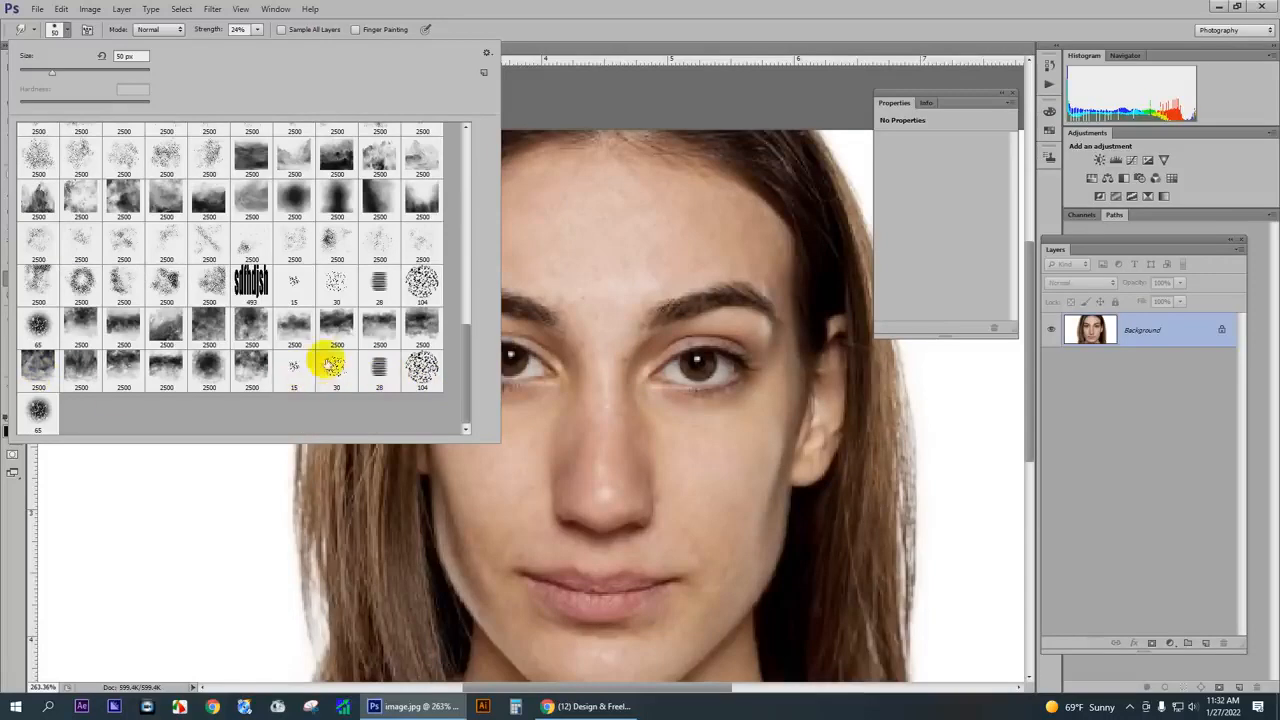
double_click(39, 412)
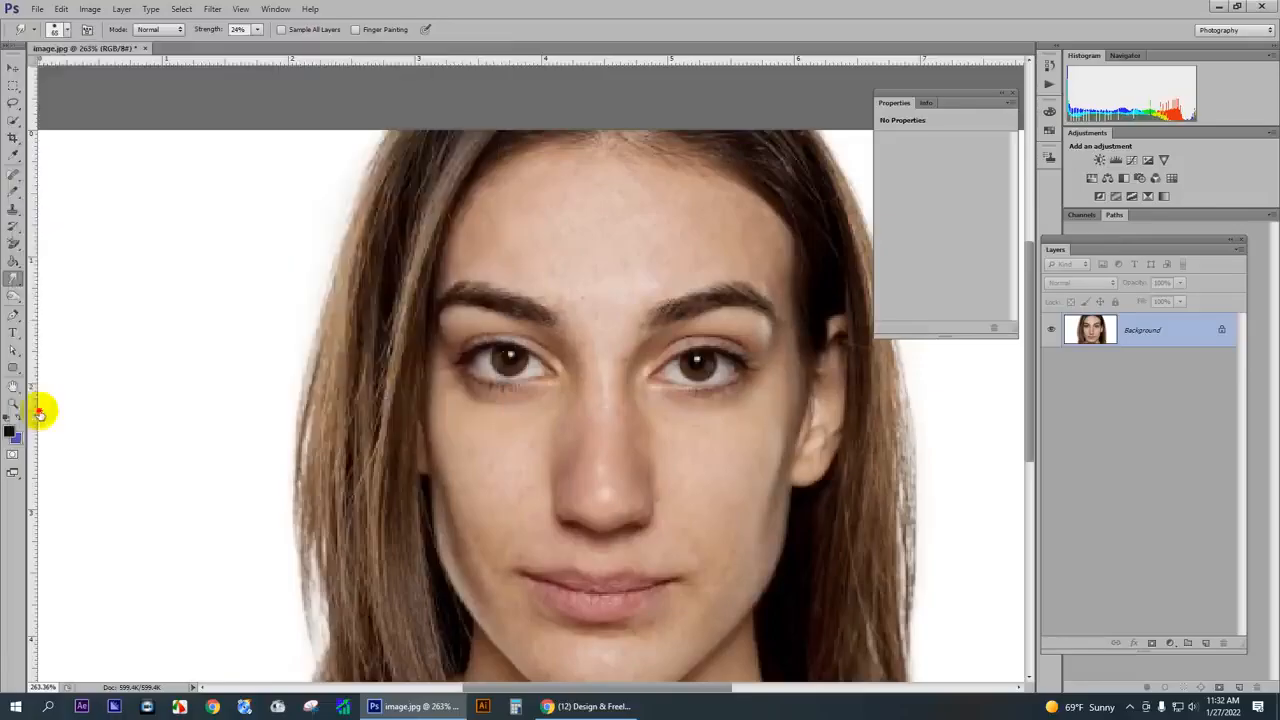
- Examine the whole portrait and the skin between the eyebrows up close before smudging
left_click_drag(437, 380, 456, 386)
scroll(540, 382, "down", 4)
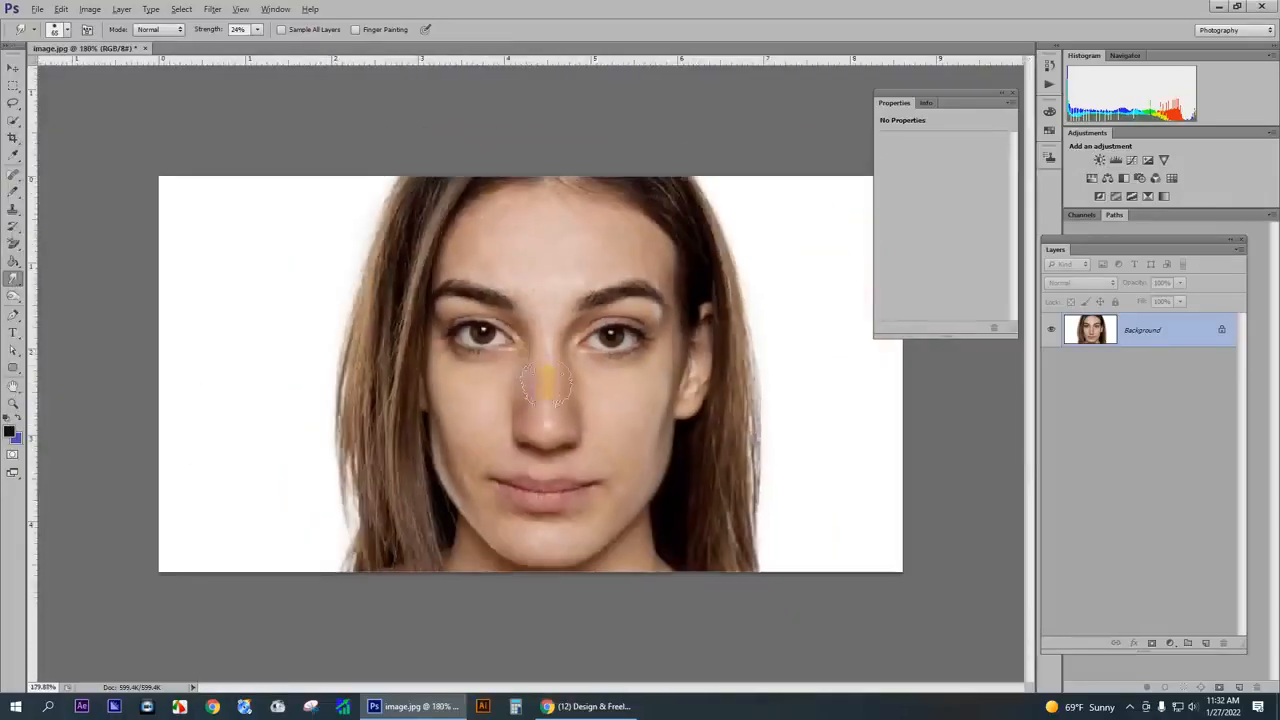
left_click(522, 342)
scroll(557, 292, "up", 6)
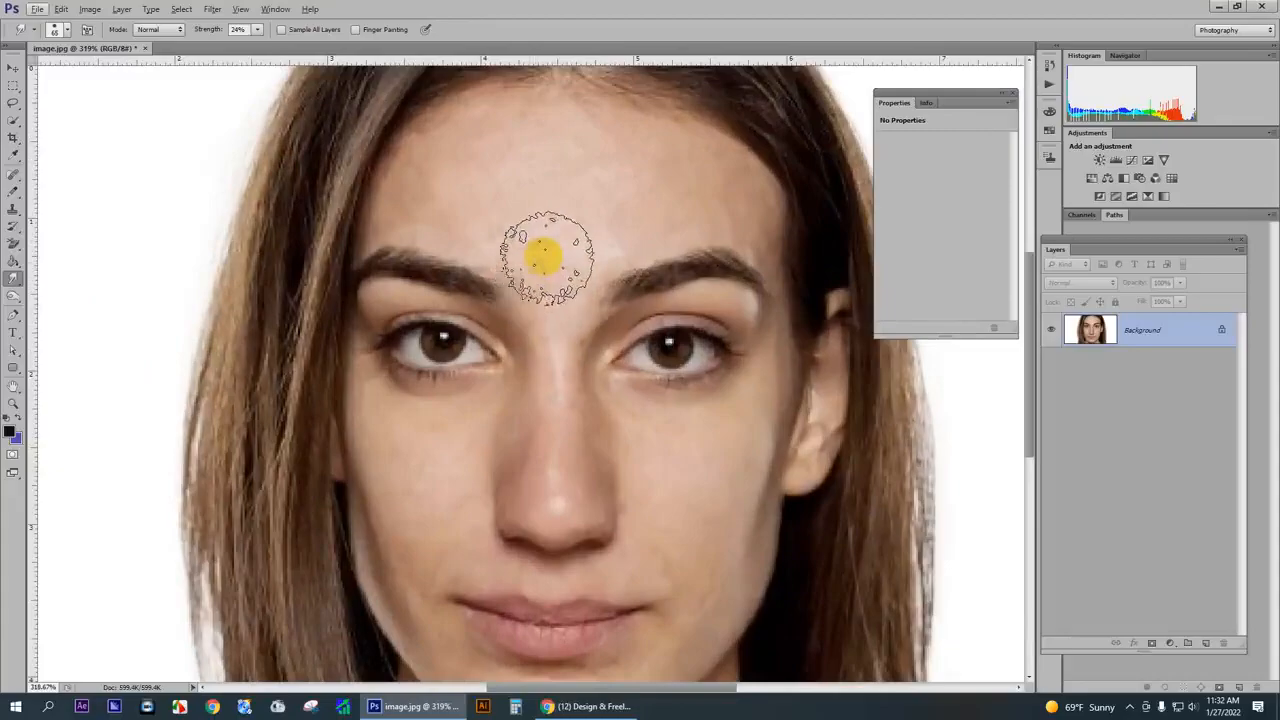
scroll(553, 216, "up", 1)
scroll(549, 250, "down", 5)
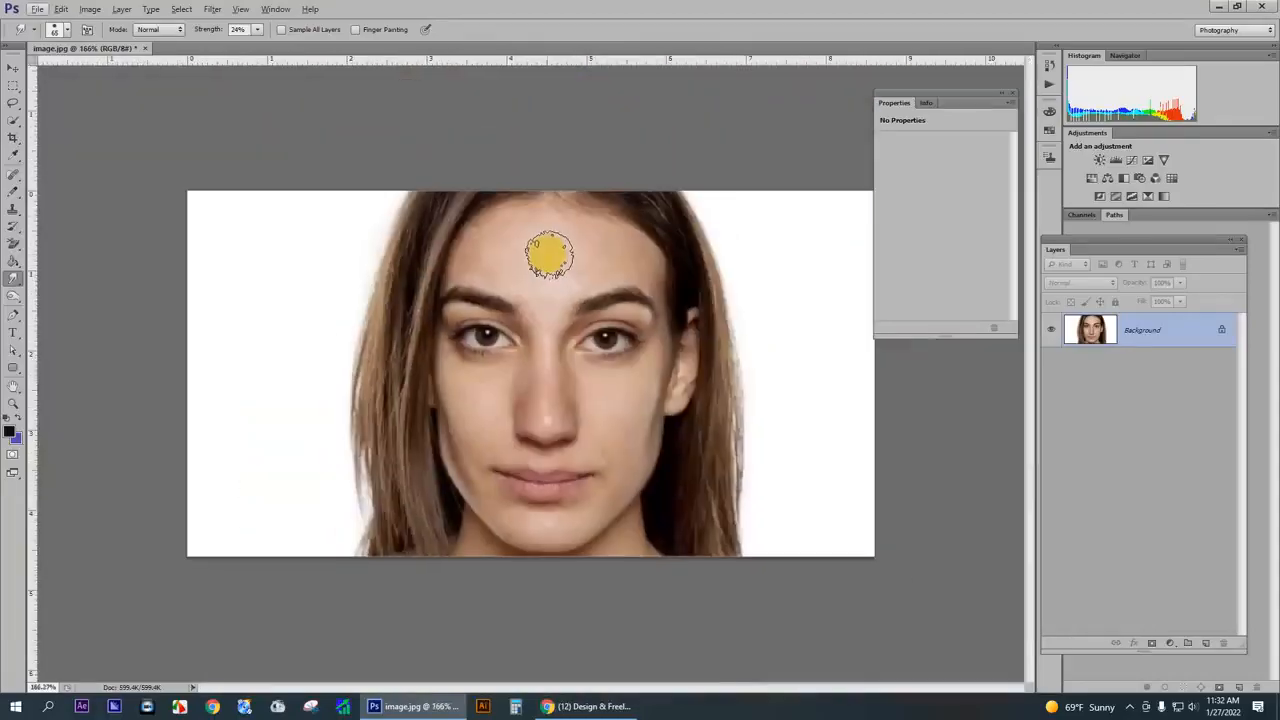
left_click_drag(560, 338, 584, 318)
scroll(584, 318, "up", 10)
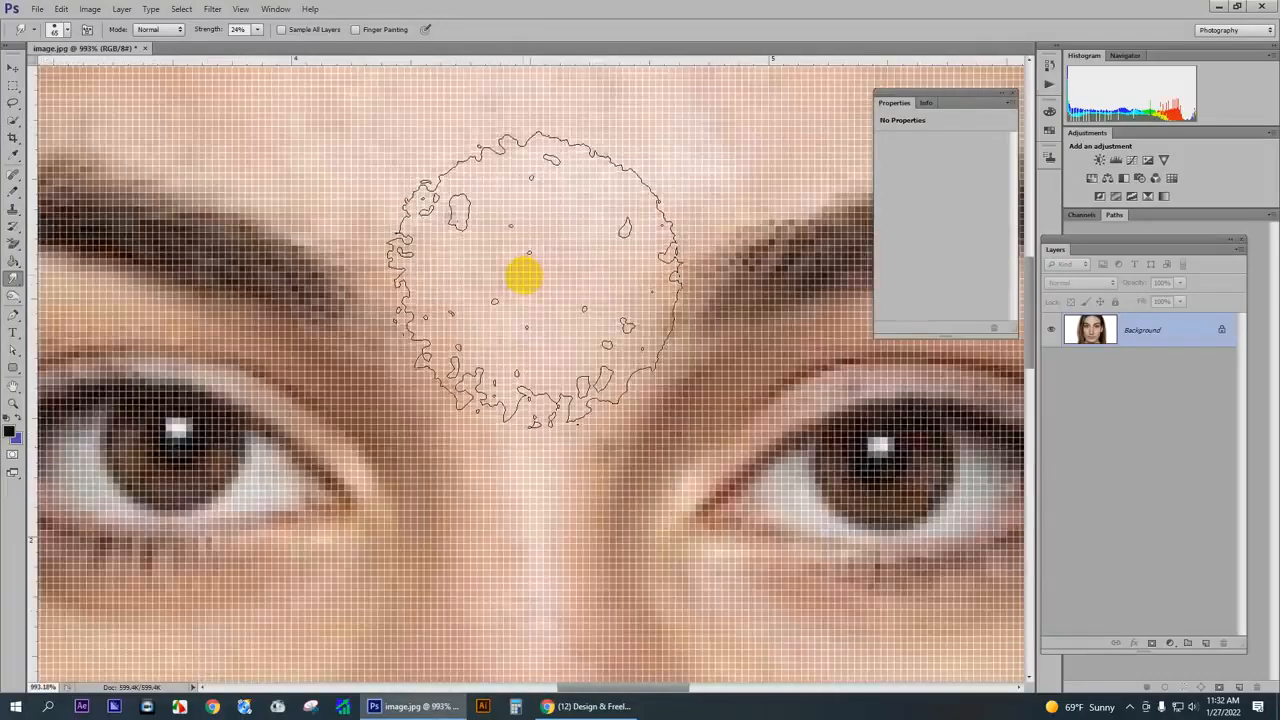
scroll(524, 276, "down", 3)
scroll(486, 338, "down", 5)
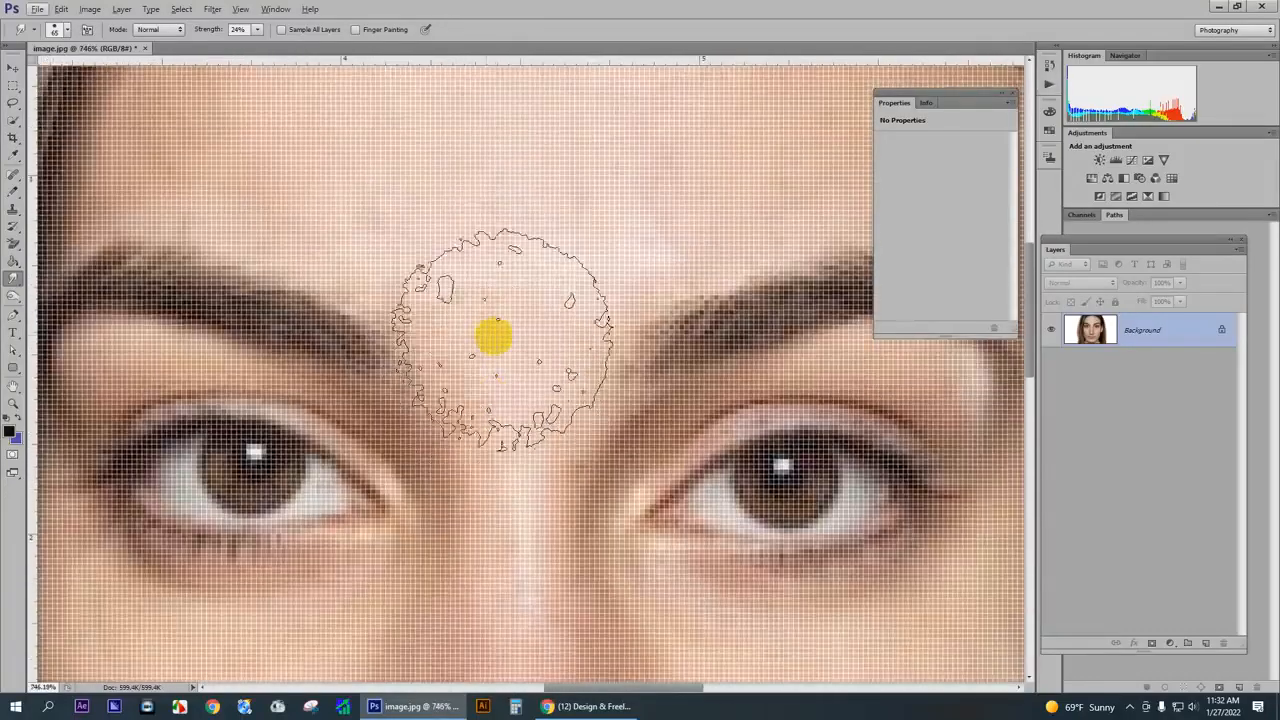
scroll(500, 312, "down", 2)
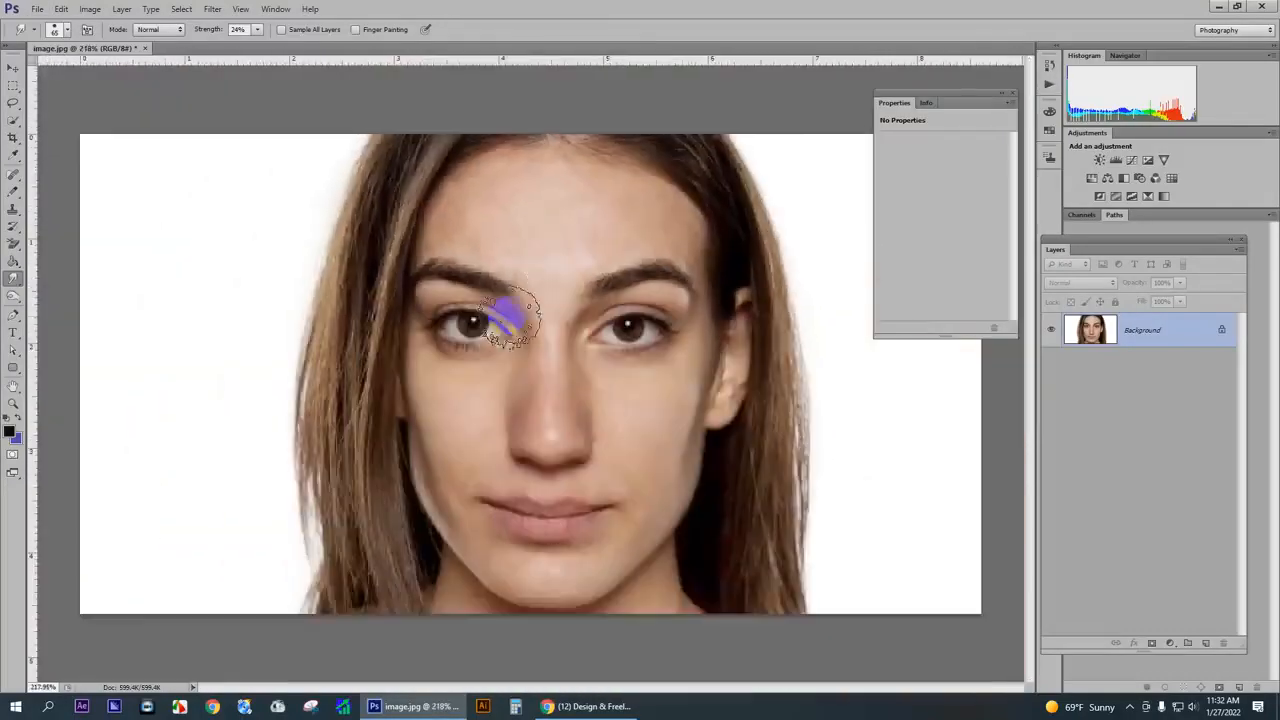
- Smudge the skin in the middle of the forehead and around the right eyebrow and eyelid with the textured brush at 24% strength
scroll(518, 240, "up", 2)
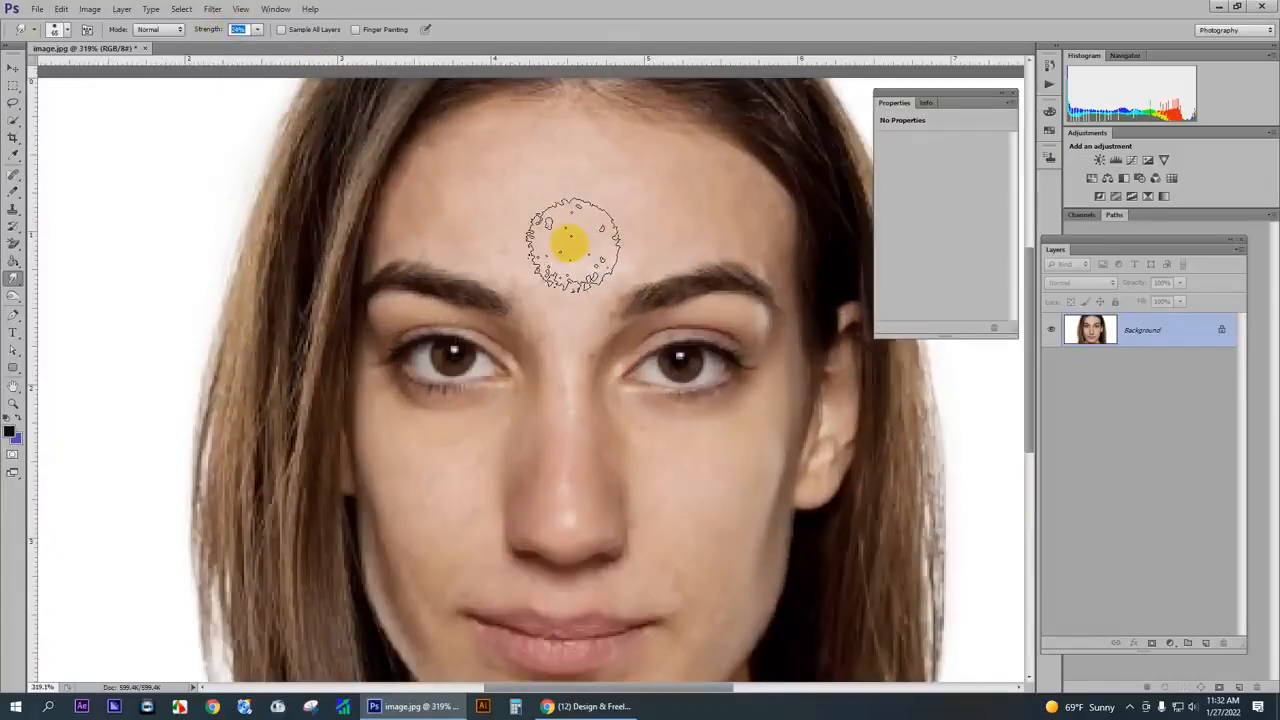
mouse_move(555, 215)
left_mouse_down()
mouse_move(582, 324)
mouse_move(569, 277)
left_mouse_up()
left_click_drag(727, 325, 700, 286)
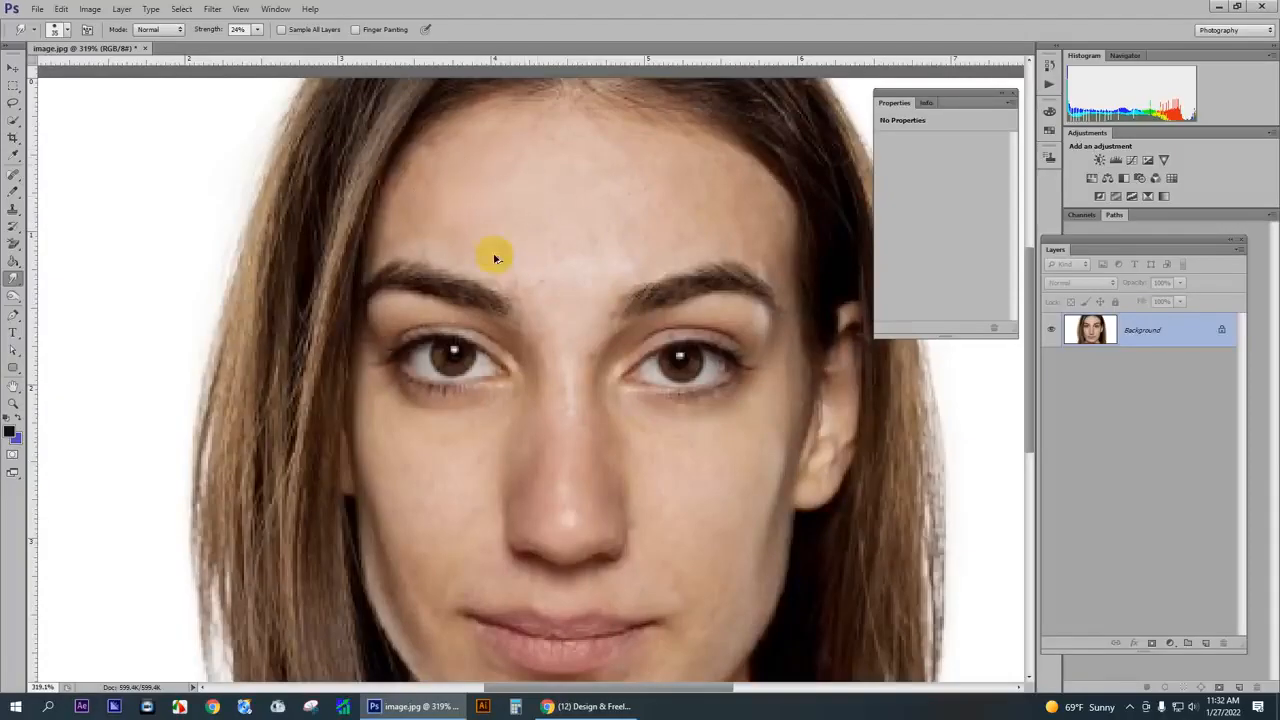
- Set the Smudge tool's brush size to 15 px and its strength to 23% for close-up facial work
left_click(256, 29)
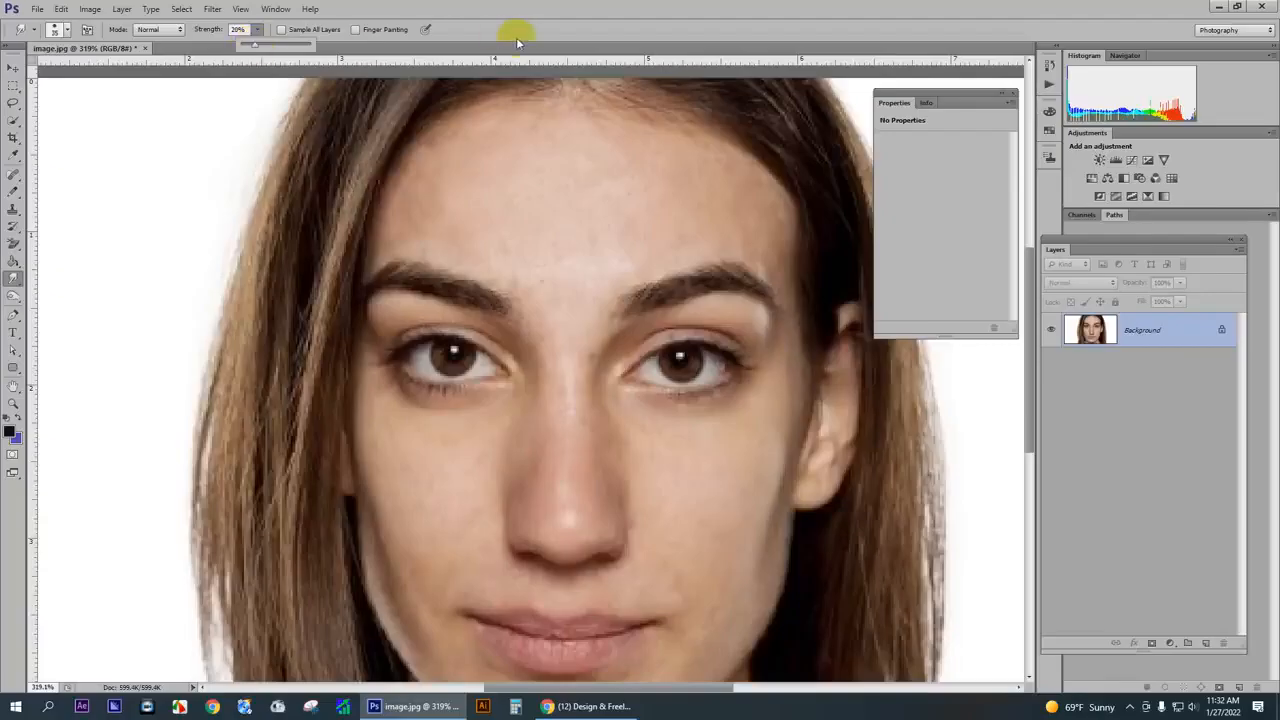
scroll(529, 149, "up", 1)
key("bracketleft")
key("bracketleft")
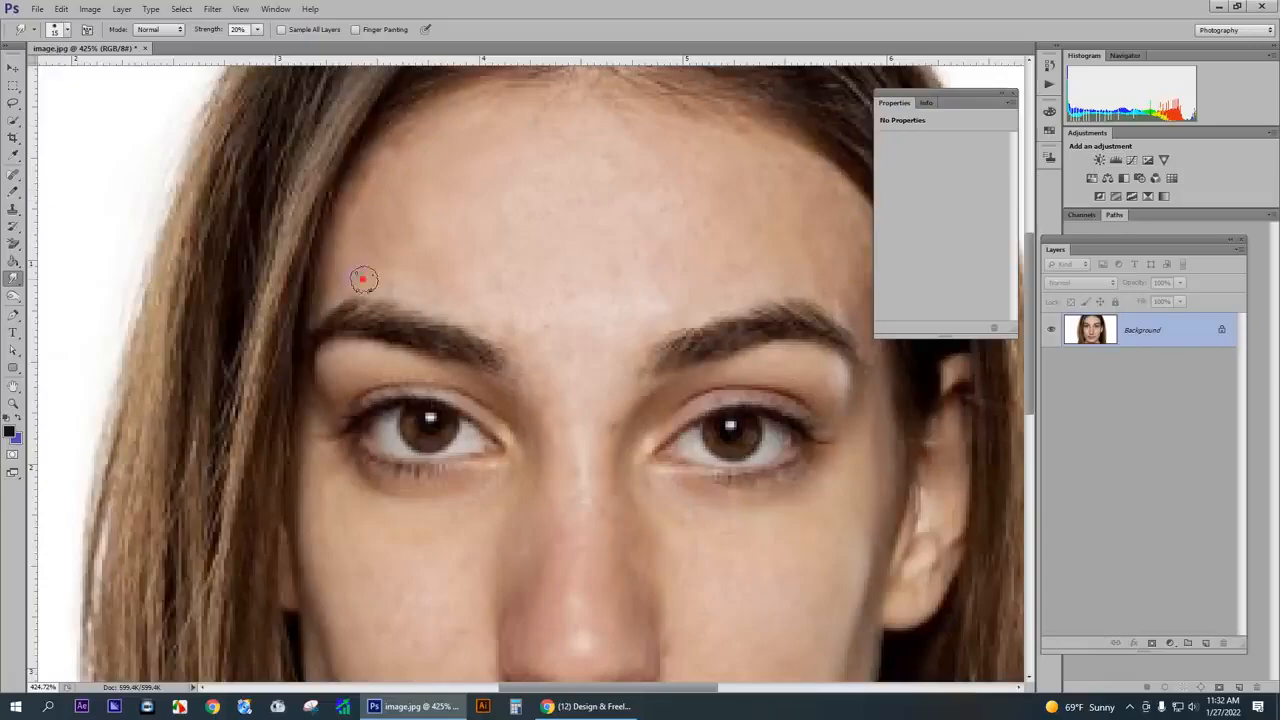
scroll(530, 357, "down", 1)
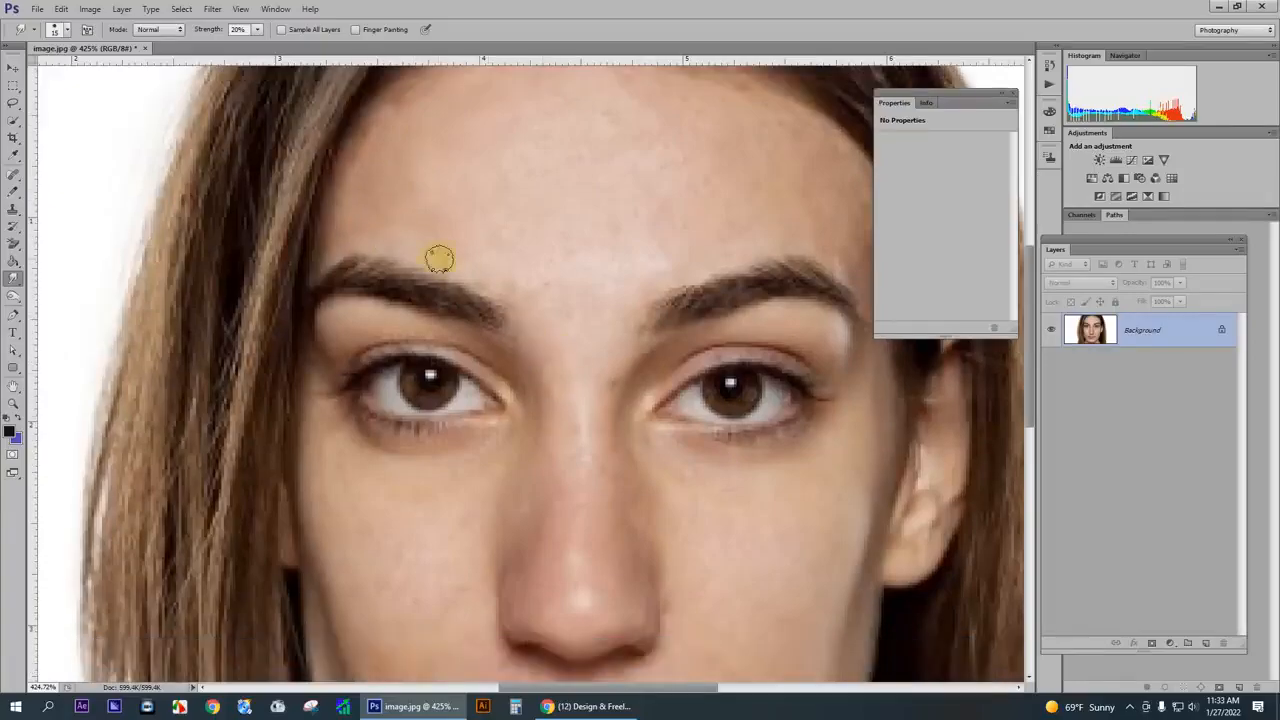
left_click(257, 29)
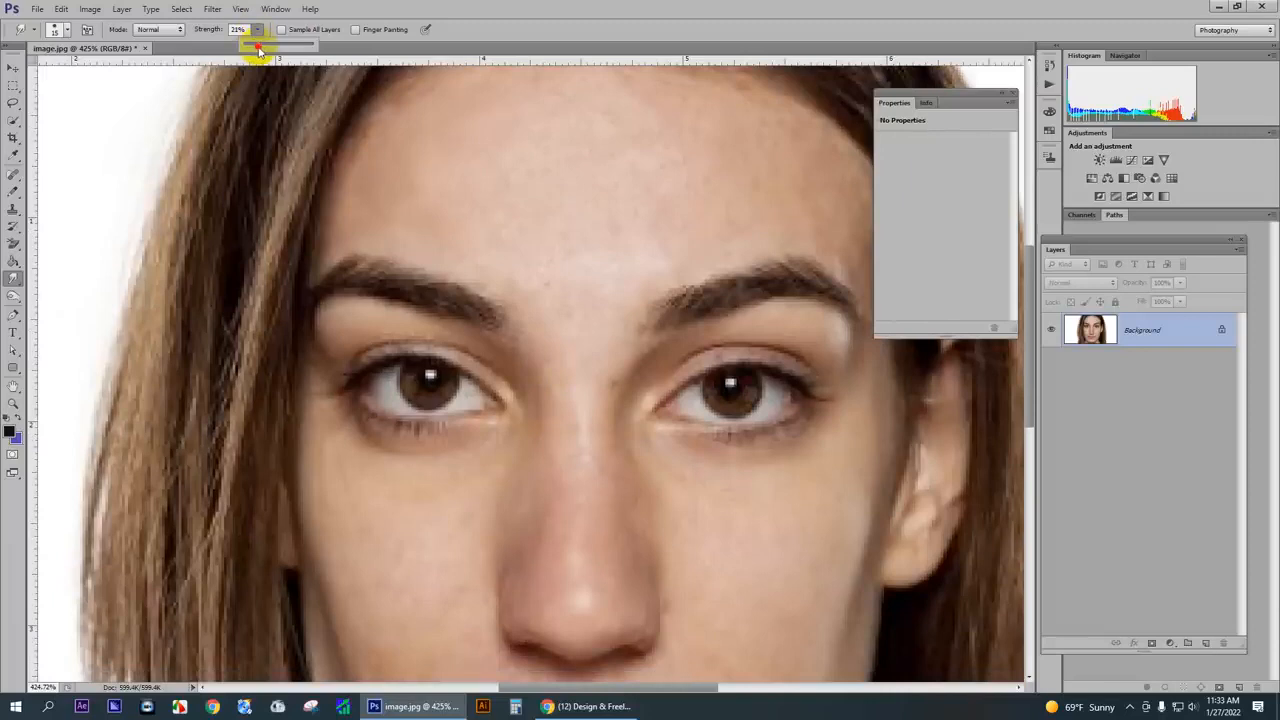
left_click(260, 50)
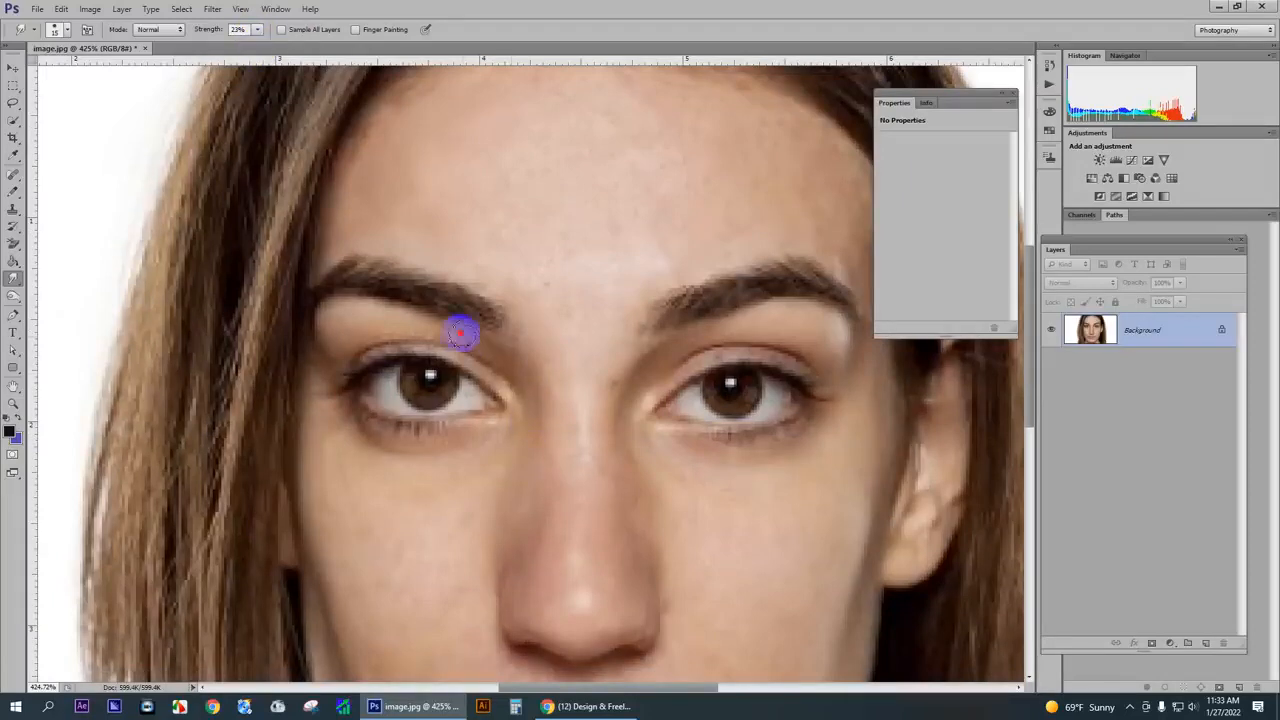
- Smooth the upper eyelid beneath the left eyebrow and the upper forehead near the hairline with Smudge strokes
mouse_move(461, 333)
left_mouse_down()
mouse_move(361, 306)
mouse_move(323, 333)
mouse_move(392, 339)
mouse_move(323, 352)
left_mouse_up()
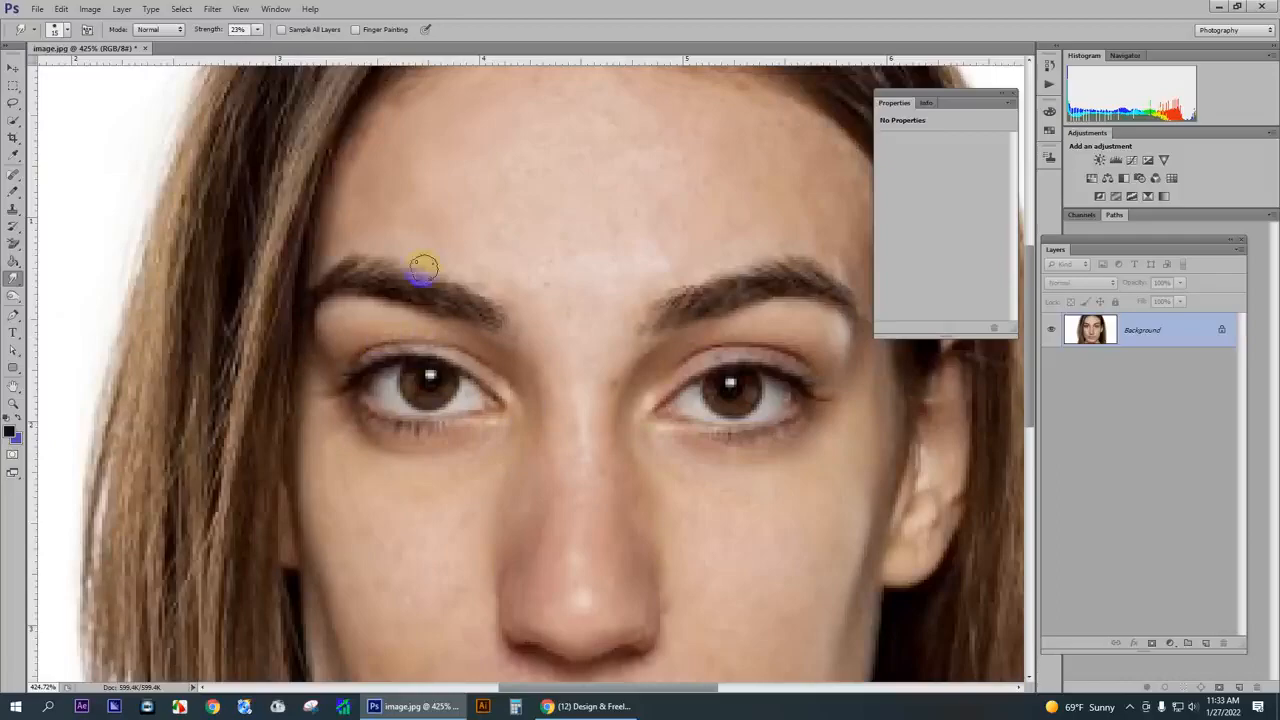
scroll(409, 209, "up", 2)
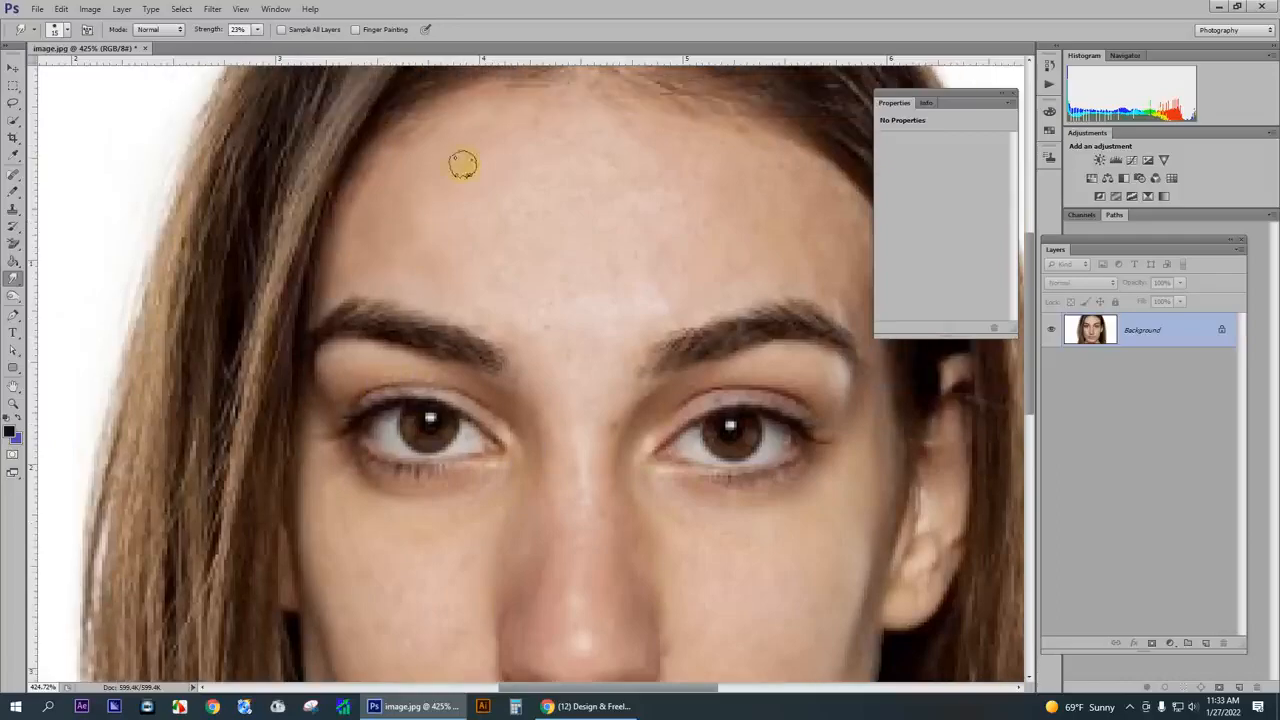
mouse_move(520, 119)
left_mouse_down()
mouse_move(515, 152)
mouse_move(582, 134)
left_mouse_up()
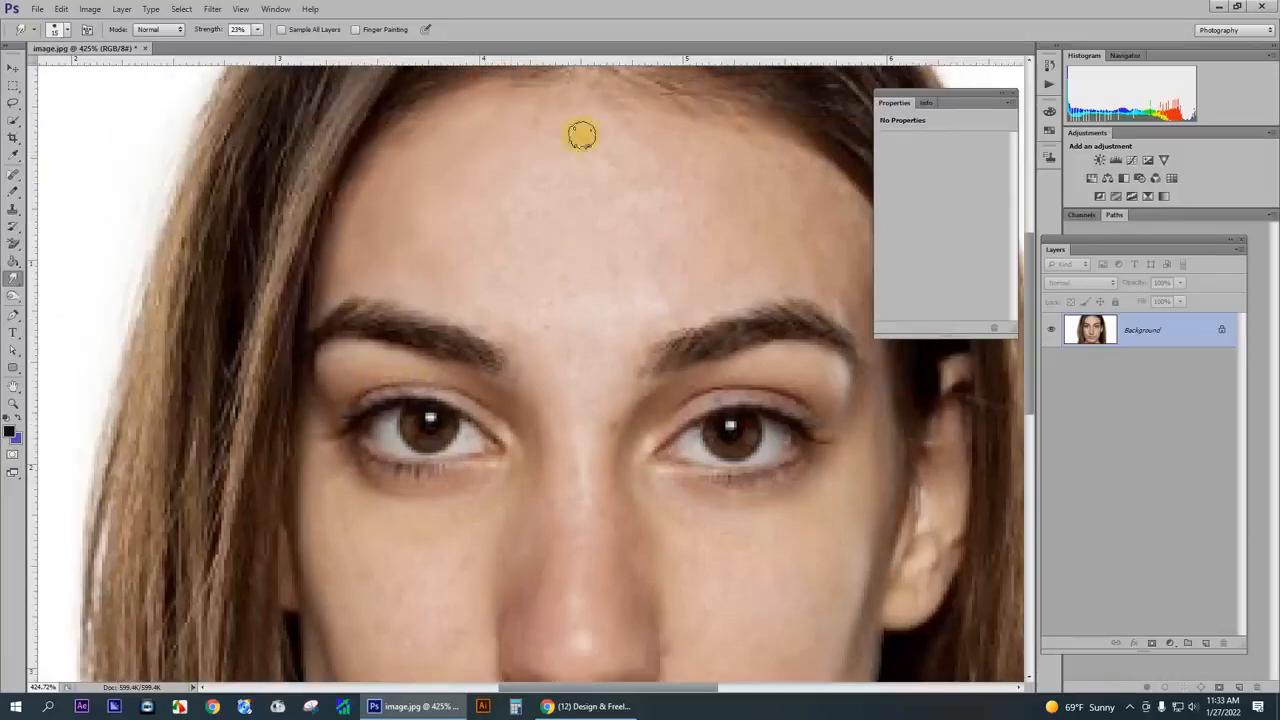
left_click_drag(475, 197, 535, 182)
- Enlarge the smudge brush to 25 px and smooth the forehead from the left side down to between the eyebrows
key("bracketright")
key("bracketright")
mouse_move(482, 244)
left_mouse_down()
mouse_move(532, 177)
mouse_move(508, 213)
mouse_move(596, 145)
mouse_move(502, 139)
mouse_move(519, 150)
mouse_move(586, 109)
mouse_move(415, 222)
mouse_move(439, 160)
left_mouse_up()
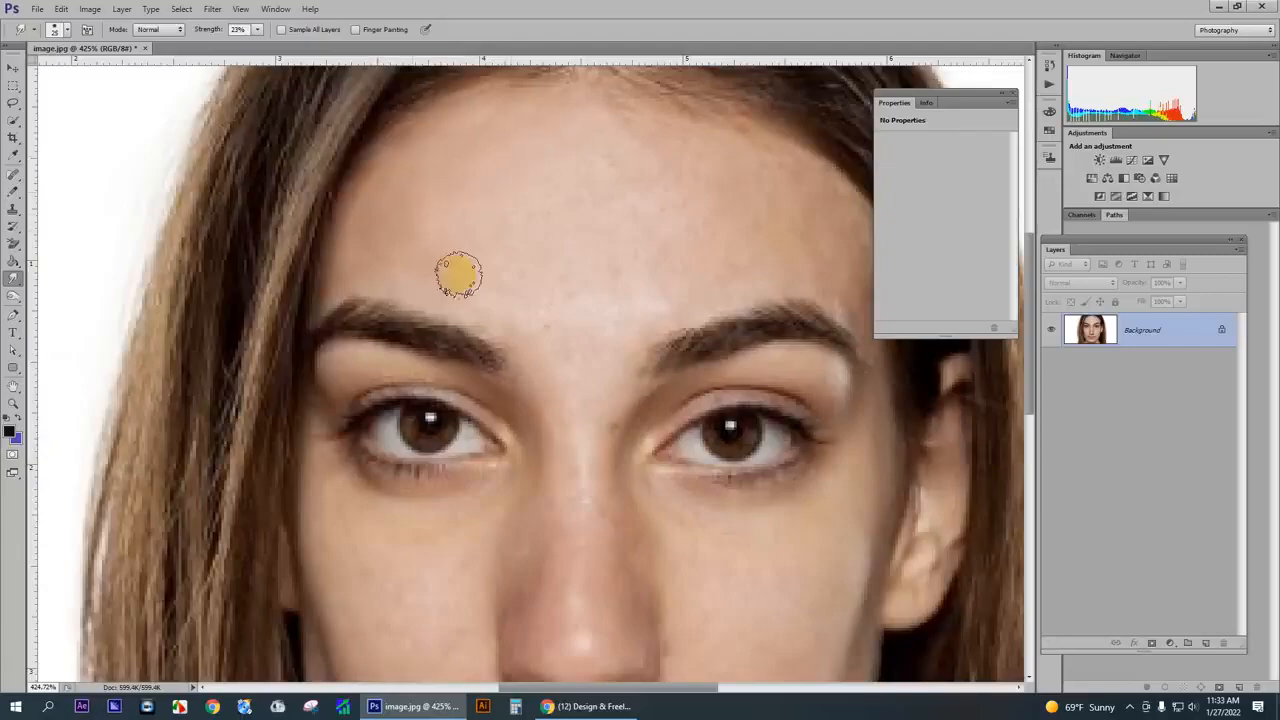
mouse_move(451, 261)
left_mouse_down()
mouse_move(531, 316)
mouse_move(558, 355)
left_mouse_up()
left_click_drag(485, 289, 545, 297)
mouse_move(517, 232)
left_mouse_down()
mouse_move(560, 217)
mouse_move(538, 241)
mouse_move(587, 186)
mouse_move(553, 309)
mouse_move(626, 178)
mouse_move(582, 317)
mouse_move(562, 198)
mouse_move(528, 268)
mouse_move(522, 211)
mouse_move(503, 261)
mouse_move(496, 207)
mouse_move(539, 289)
mouse_move(613, 208)
mouse_move(593, 182)
mouse_move(495, 261)
mouse_move(484, 249)
mouse_move(639, 200)
mouse_move(482, 224)
mouse_move(621, 174)
mouse_move(613, 148)
mouse_move(618, 191)
mouse_move(590, 256)
mouse_move(628, 287)
mouse_move(611, 328)
mouse_move(649, 300)
left_mouse_up()
- Smooth the skin between the eyebrows and down the bridge, sides and tip of the nose with the Smudge tool
scroll(569, 346, "down", 3)
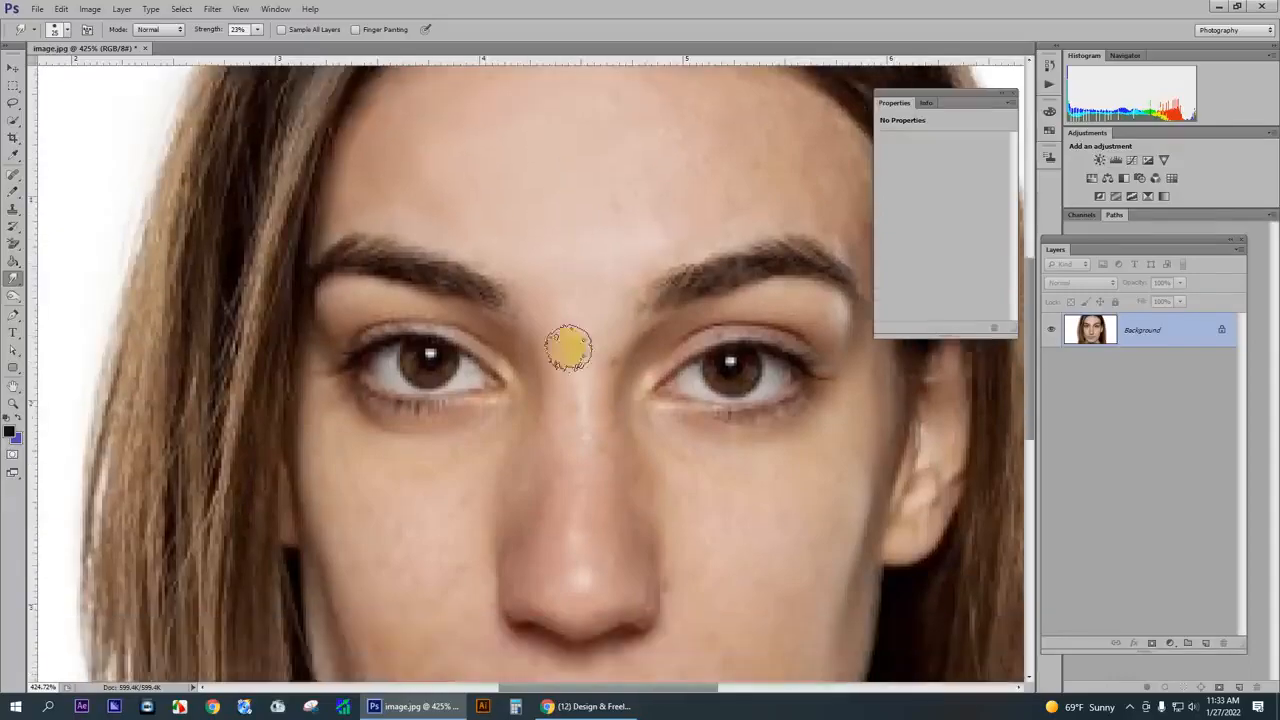
mouse_move(557, 287)
left_mouse_down()
mouse_move(529, 195)
mouse_move(564, 232)
mouse_move(586, 350)
mouse_move(609, 184)
mouse_move(590, 213)
mouse_move(567, 349)
mouse_move(558, 343)
mouse_move(599, 350)
left_mouse_up()
scroll(672, 430, "down", 1)
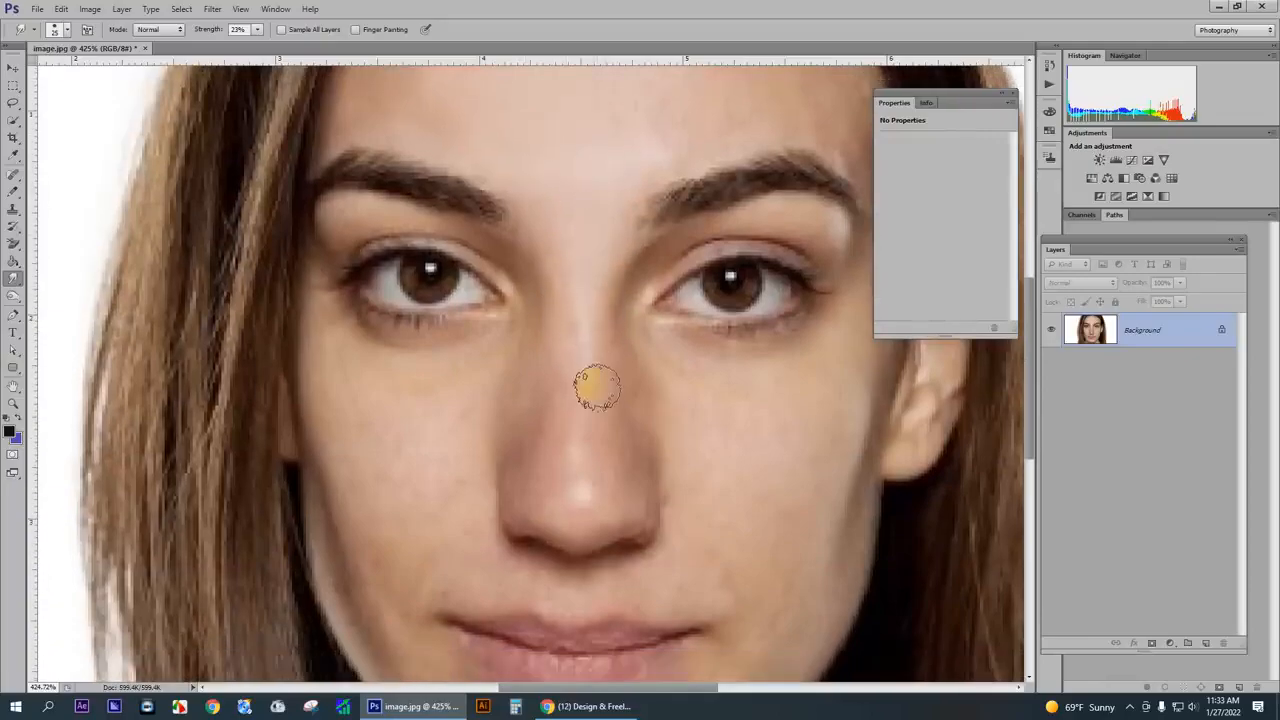
scroll(592, 330, "down", 2)
left_click(526, 228)
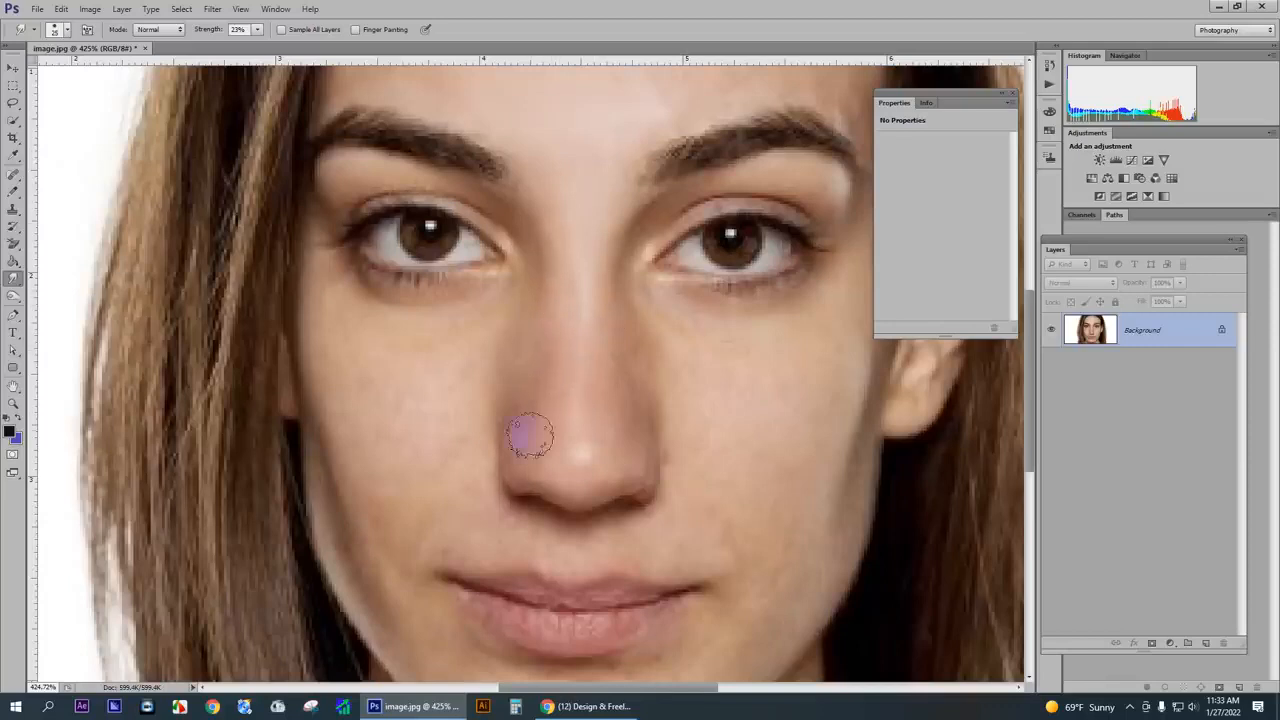
mouse_move(616, 384)
left_mouse_down()
mouse_move(642, 466)
mouse_move(607, 476)
mouse_move(567, 463)
left_mouse_up()
- Smudge the skin under the left eye with a 15 px brush and the left cheek with a 25 px brush
mouse_move(502, 242)
left_mouse_down()
mouse_move(478, 205)
mouse_move(407, 174)
mouse_move(357, 176)
mouse_move(324, 210)
mouse_move(417, 255)
left_mouse_up()
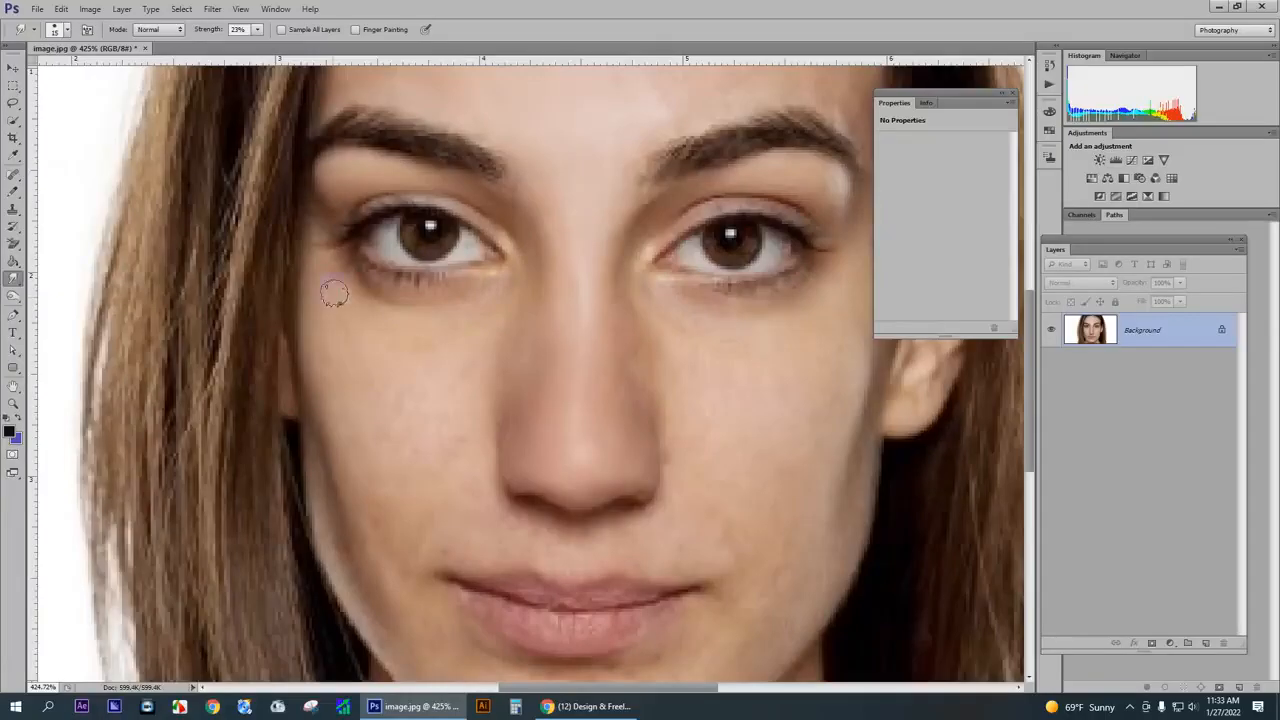
left_click_drag(354, 303, 346, 305)
mouse_move(354, 370)
left_mouse_down()
mouse_move(406, 452)
mouse_move(355, 351)
mouse_move(417, 404)
mouse_move(430, 390)
mouse_move(377, 319)
mouse_move(463, 342)
mouse_move(482, 321)
mouse_move(372, 313)
mouse_move(485, 353)
mouse_move(426, 402)
mouse_move(498, 366)
mouse_move(534, 304)
left_mouse_up()
left_click_drag(492, 408, 434, 480)
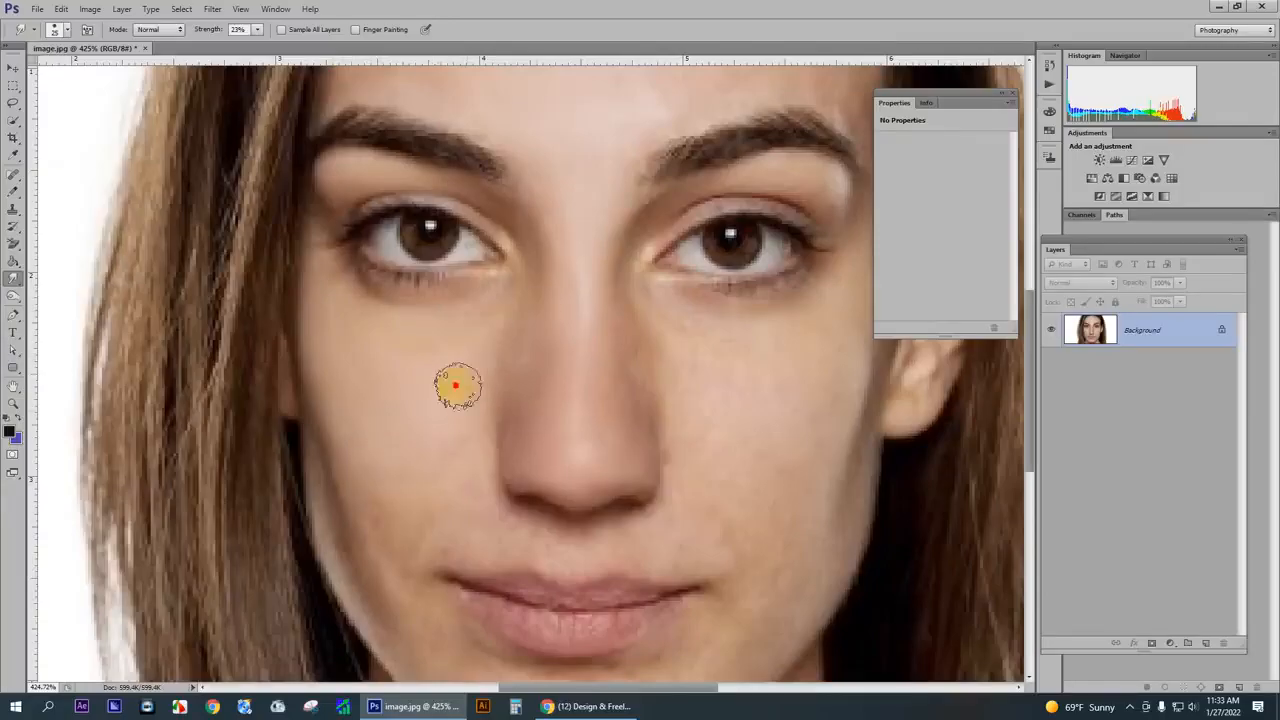
- Smooth the outer left cheek and the left jawline down toward the chin with the 25 px smudge brush
scroll(453, 470, "down", 3)
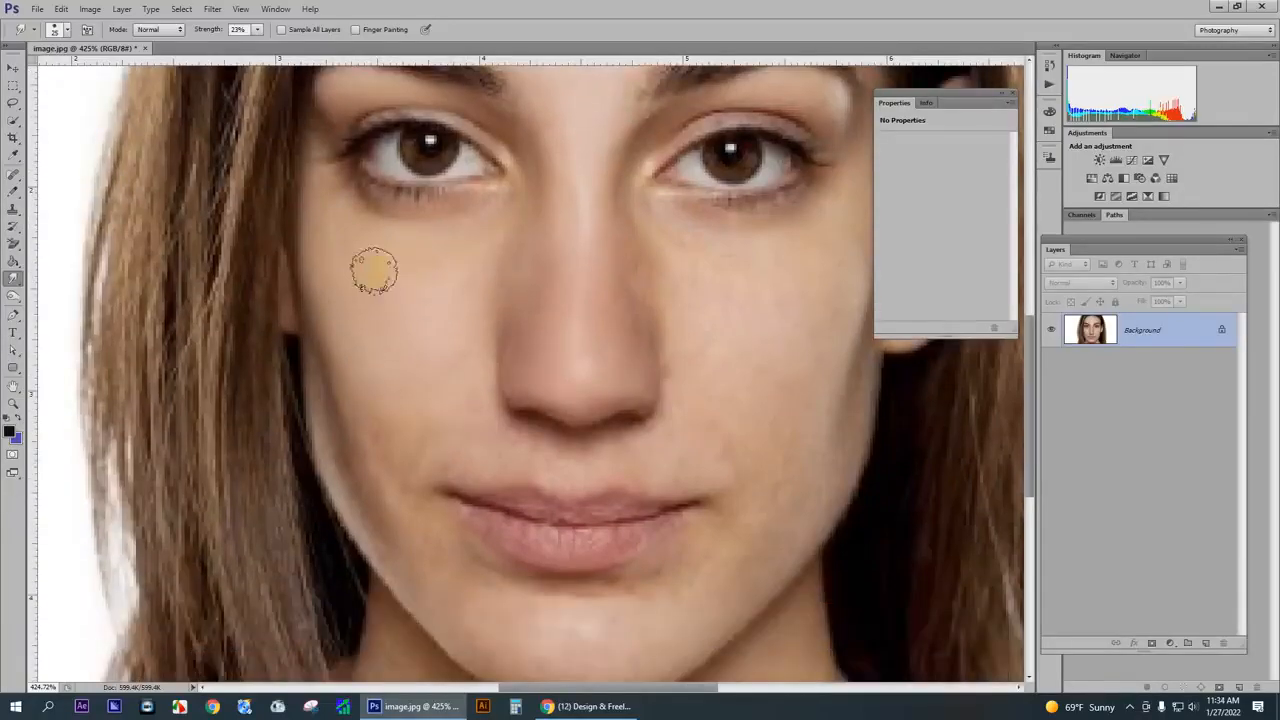
scroll(437, 386, "down", 3)
left_click_drag(326, 242, 322, 237)
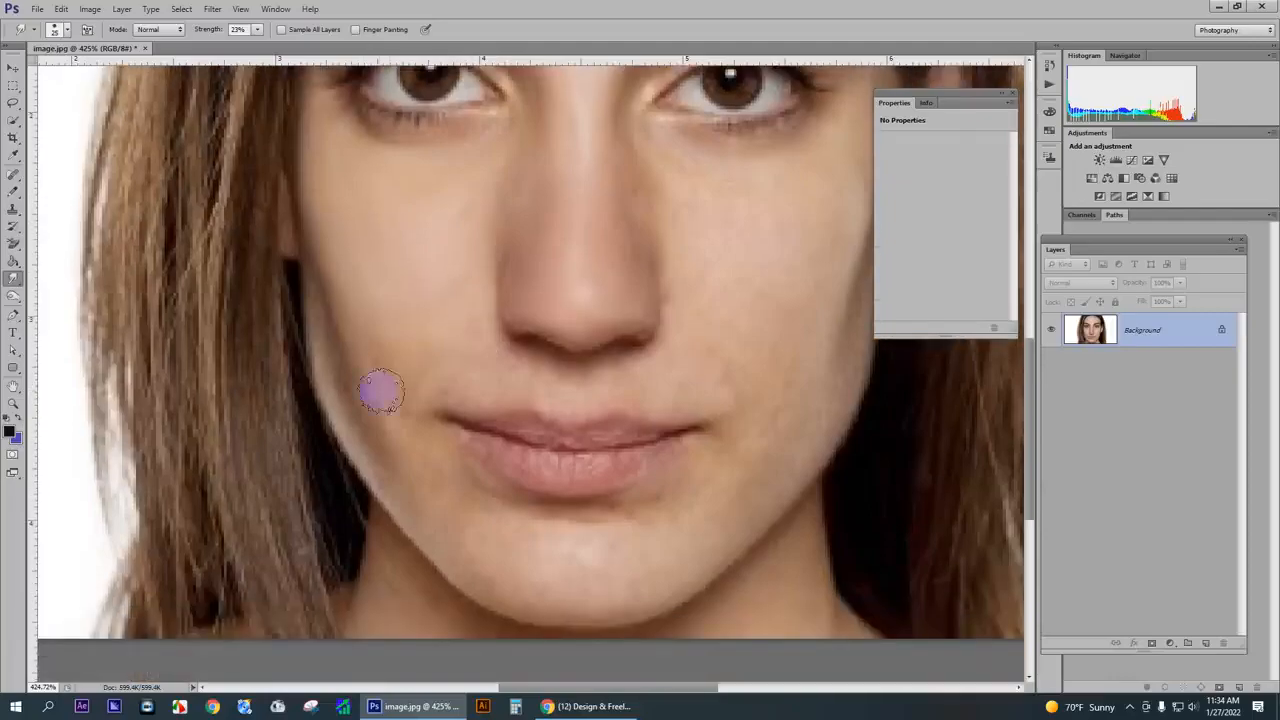
scroll(470, 345, "down", 2)
mouse_move(355, 348)
left_mouse_down()
mouse_move(327, 275)
mouse_move(330, 330)
mouse_move(415, 482)
mouse_move(383, 408)
mouse_move(437, 482)
mouse_move(451, 454)
mouse_move(479, 486)
mouse_move(432, 405)
mouse_move(487, 477)
mouse_move(468, 448)
mouse_move(560, 495)
mouse_move(557, 528)
mouse_move(398, 455)
mouse_move(500, 555)
mouse_move(508, 540)
mouse_move(554, 555)
mouse_move(522, 523)
mouse_move(577, 523)
mouse_move(527, 512)
mouse_move(593, 520)
mouse_move(523, 494)
mouse_move(600, 498)
left_mouse_up()
mouse_move(347, 403)
left_mouse_down()
mouse_move(312, 248)
mouse_move(397, 429)
left_mouse_up()
- Smooth the chin below the lower lip and toward the right jaw with Smudge strokes
scroll(440, 455, "down", 1)
mouse_move(484, 478)
left_mouse_down()
mouse_move(627, 528)
mouse_move(652, 512)
mouse_move(624, 528)
mouse_move(586, 515)
mouse_move(636, 493)
mouse_move(549, 486)
left_mouse_up()
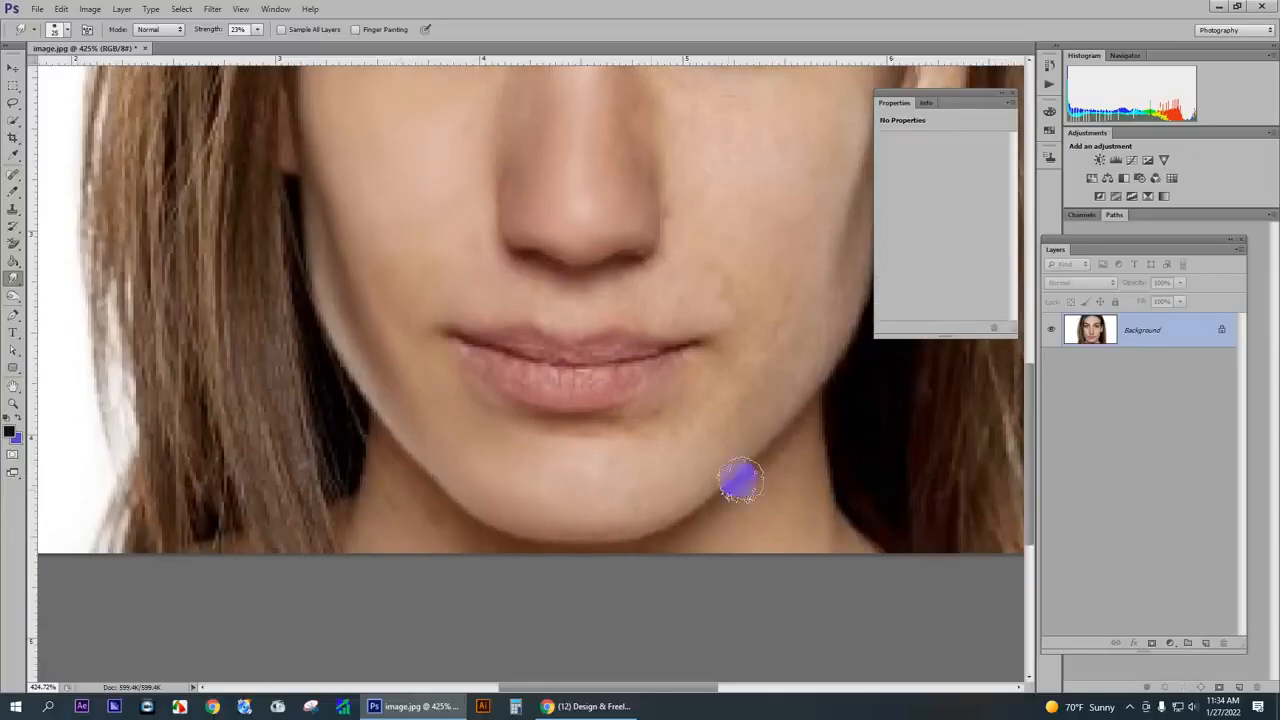
left_click_drag(670, 462, 626, 486)
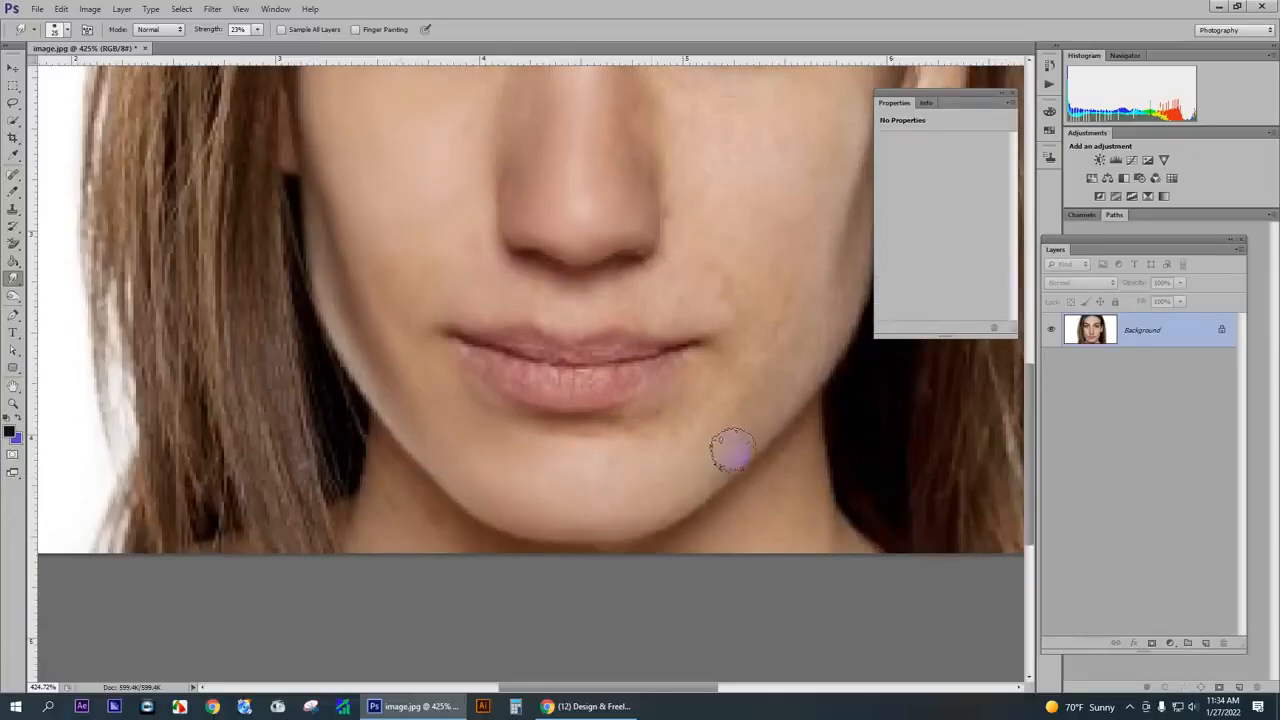
- Smudge the bridge of the nose and the skin around the right corner of the mouth down to the chin
scroll(541, 503, "up", 3)
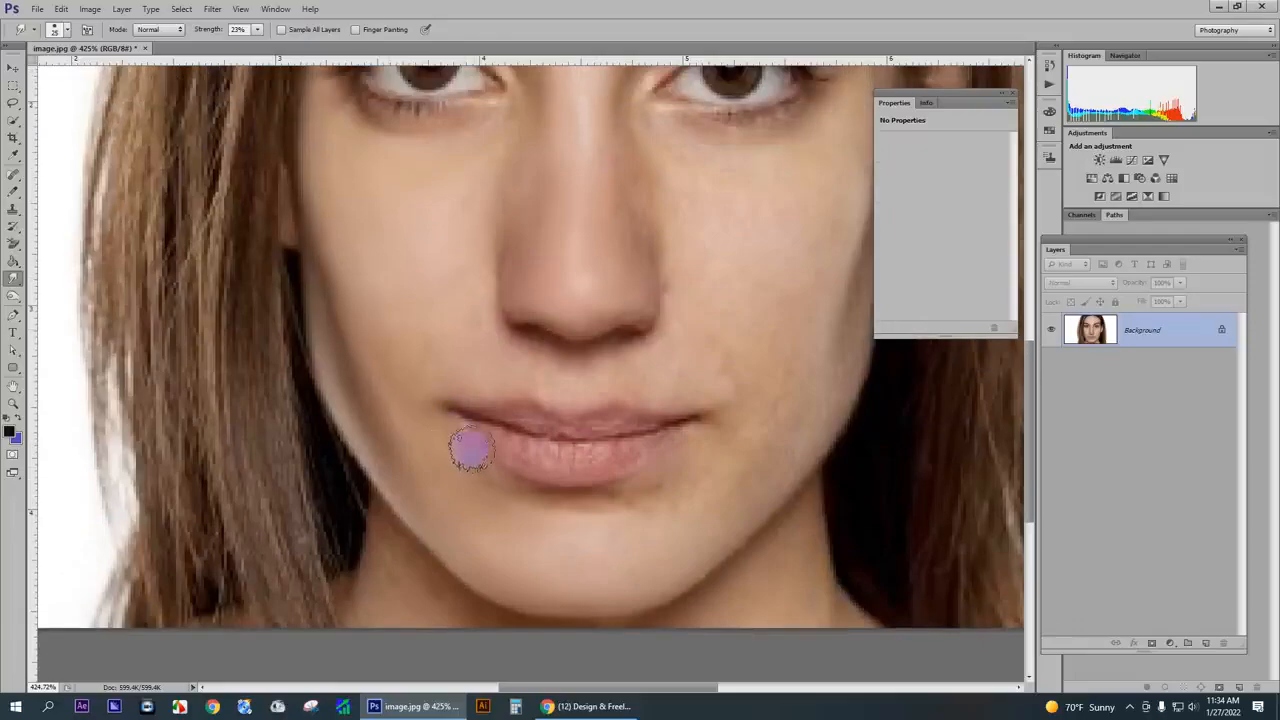
scroll(589, 291, "up", 3)
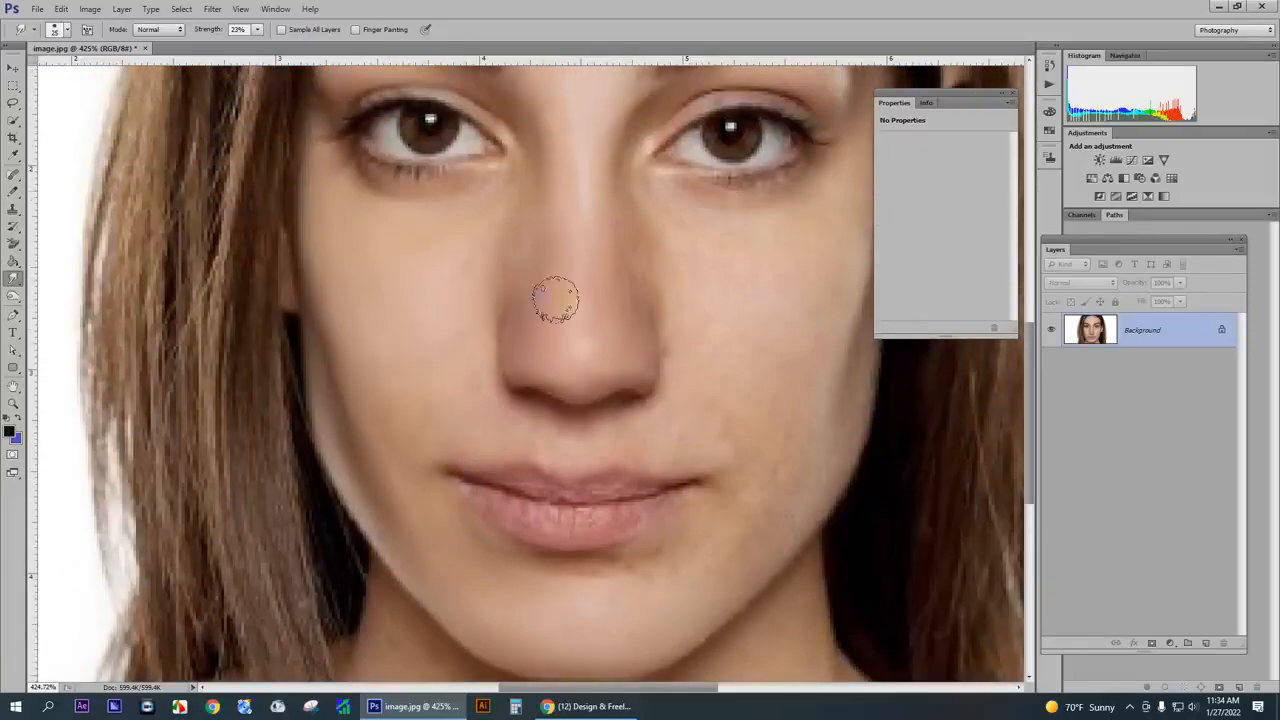
left_click_drag(600, 212, 616, 244)
scroll(495, 409, "down", 1)
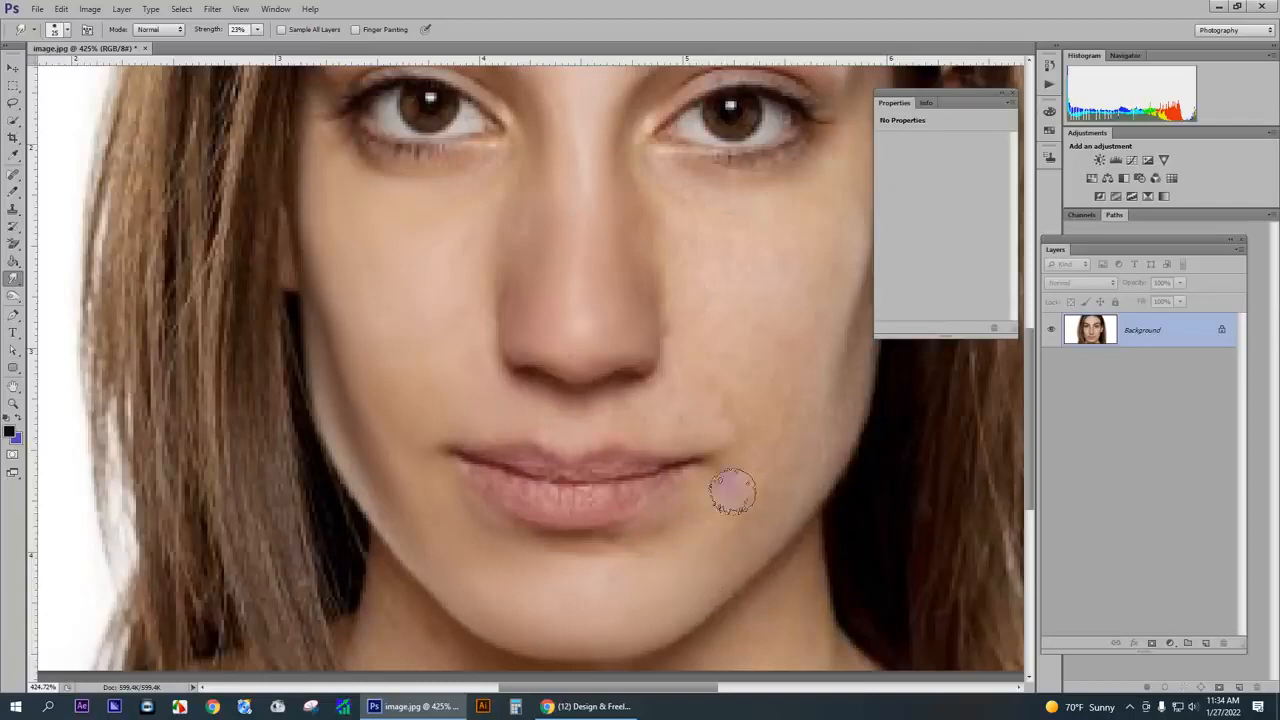
left_click_drag(707, 511, 616, 550)
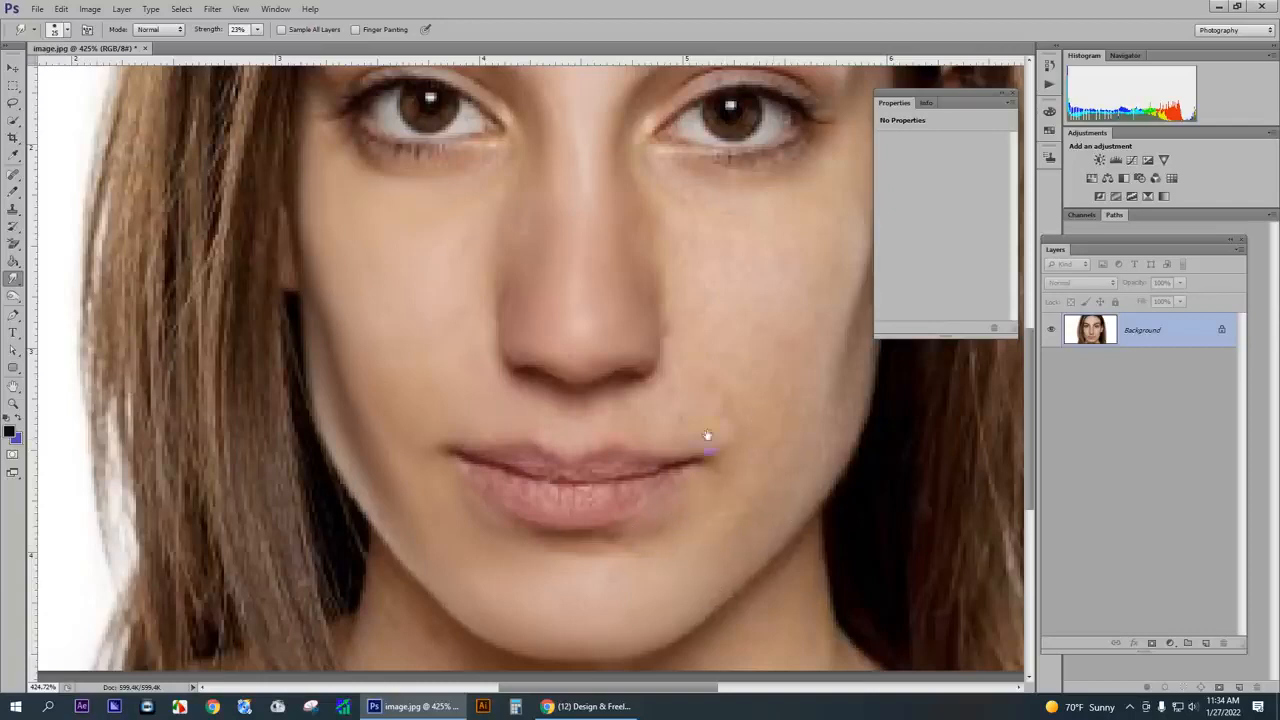
left_click_drag(706, 437, 521, 573)
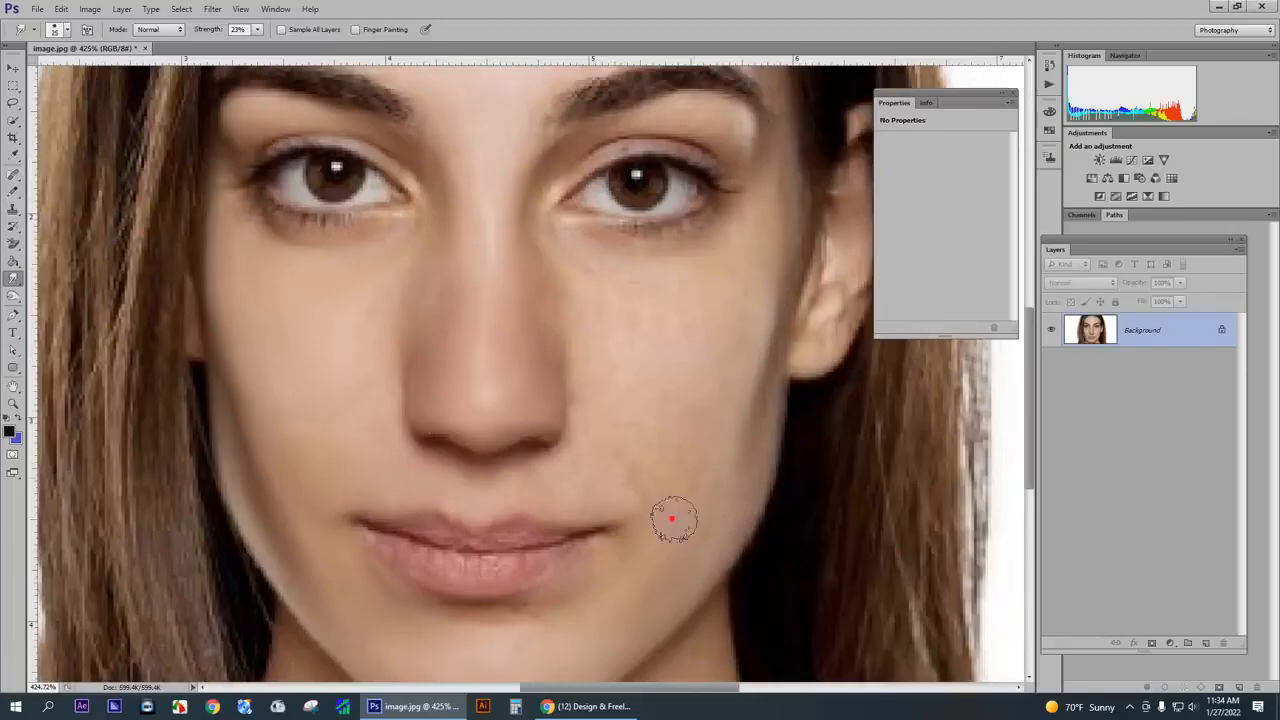
- Smooth the right cheek from below the eye to the mouth corner and the skin above the upper lip
scroll(630, 480, "up", 2)
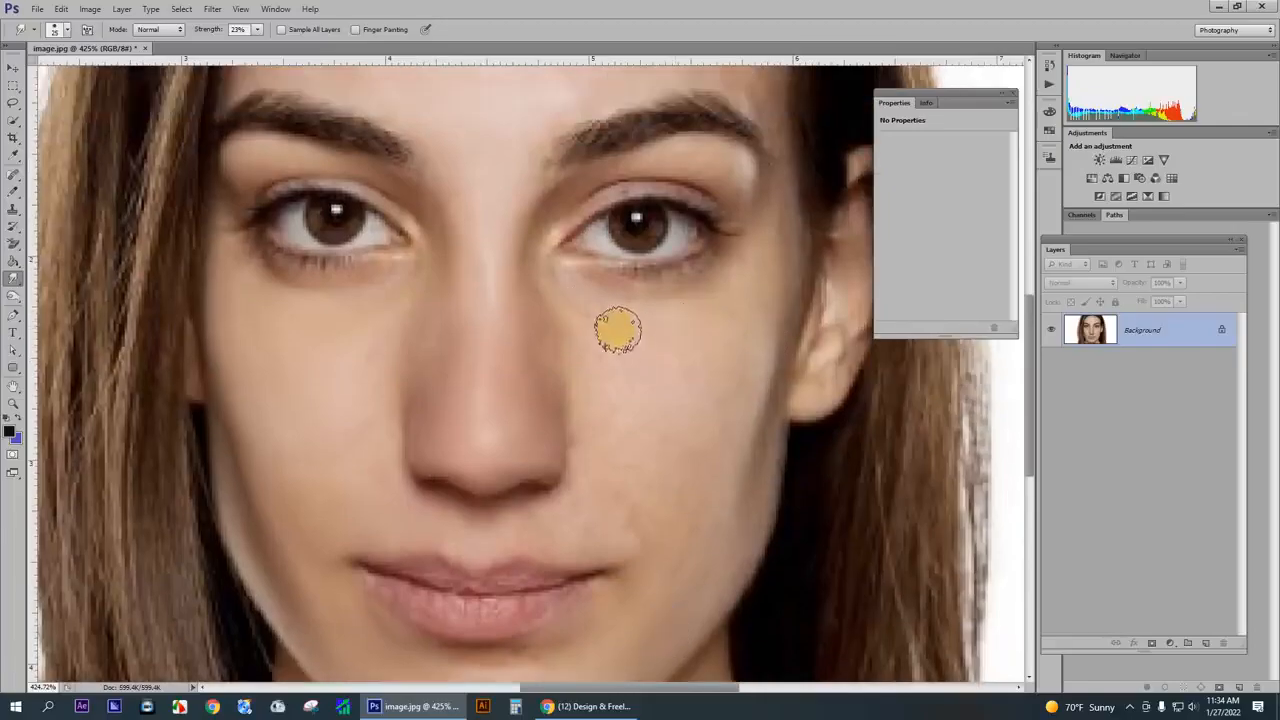
mouse_move(617, 330)
left_mouse_down()
mouse_move(710, 341)
mouse_move(659, 434)
left_mouse_up()
mouse_move(723, 332)
left_mouse_down()
mouse_move(655, 476)
mouse_move(727, 342)
mouse_move(685, 470)
left_mouse_up()
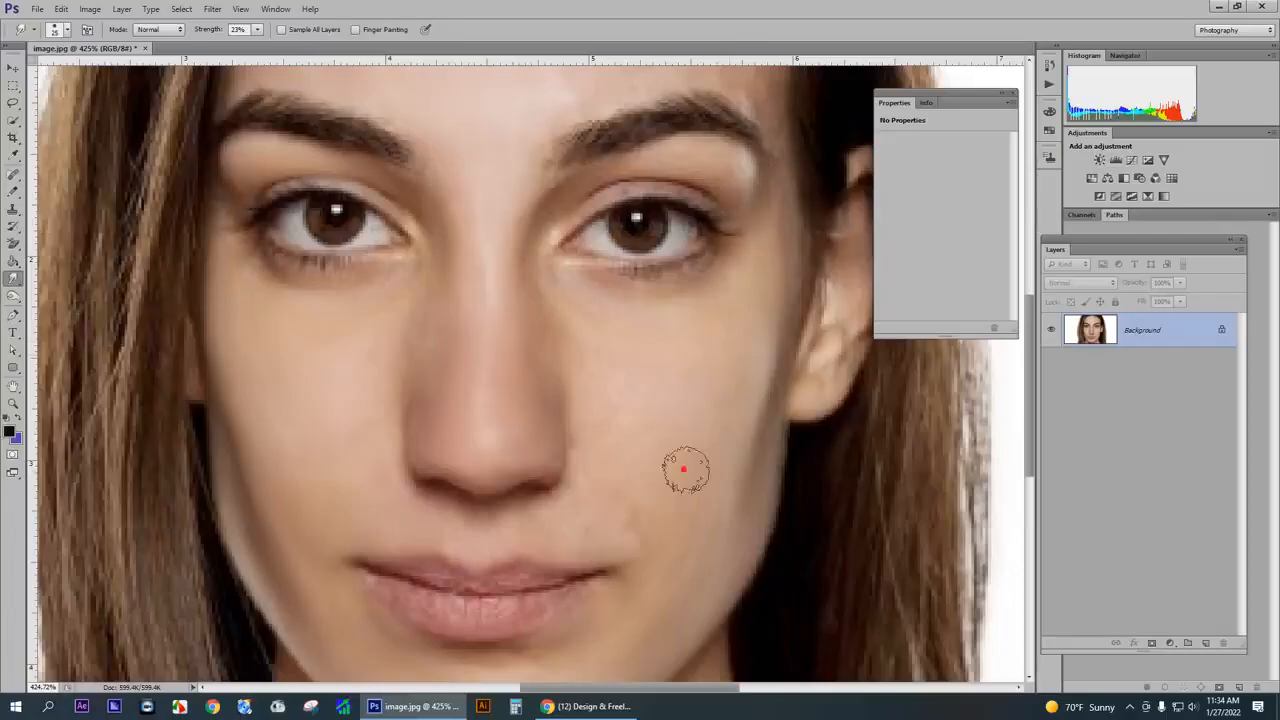
mouse_move(650, 568)
left_mouse_down()
mouse_move(620, 588)
mouse_move(661, 459)
mouse_move(618, 530)
mouse_move(661, 491)
mouse_move(640, 396)
mouse_move(600, 416)
mouse_move(587, 327)
mouse_move(575, 356)
mouse_move(626, 358)
mouse_move(630, 409)
mouse_move(660, 379)
mouse_move(599, 483)
mouse_move(553, 520)
mouse_move(609, 500)
mouse_move(560, 555)
left_mouse_up()
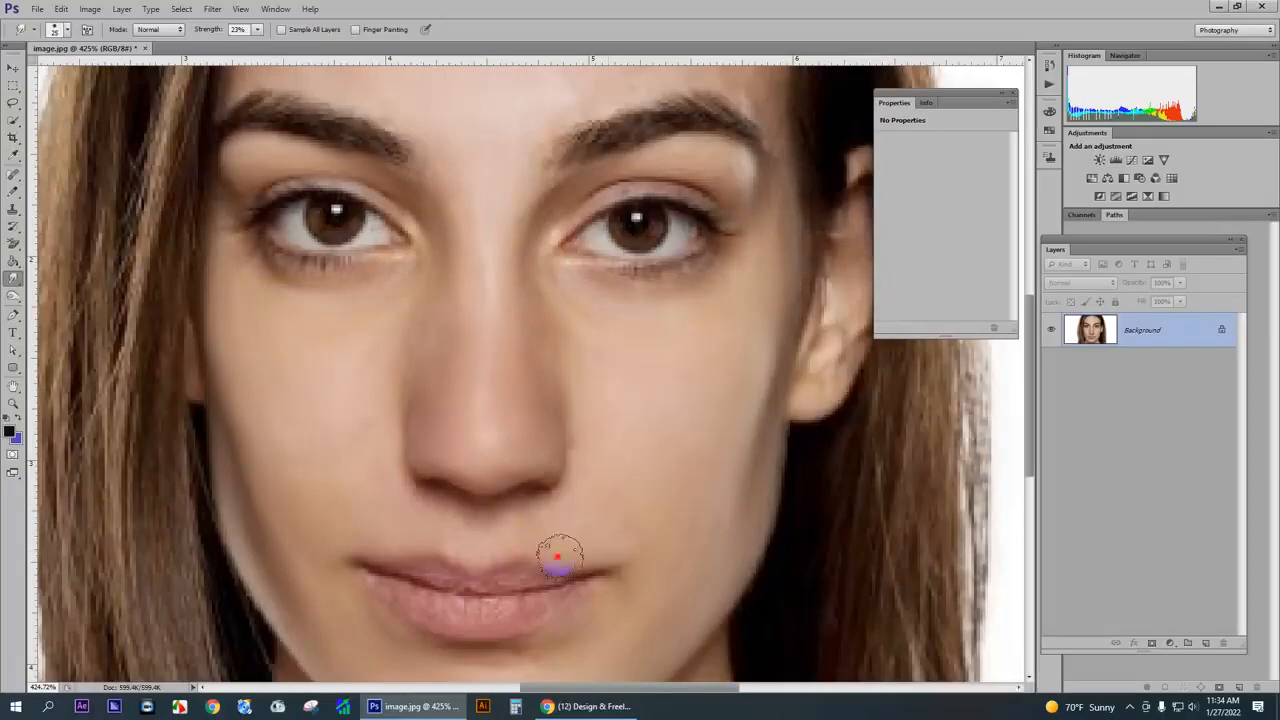
- Smudge along the left side of the nose and into the adjoining cheek with the 25 px brush
scroll(618, 481, "up", 1)
scroll(618, 481, "up", 3)
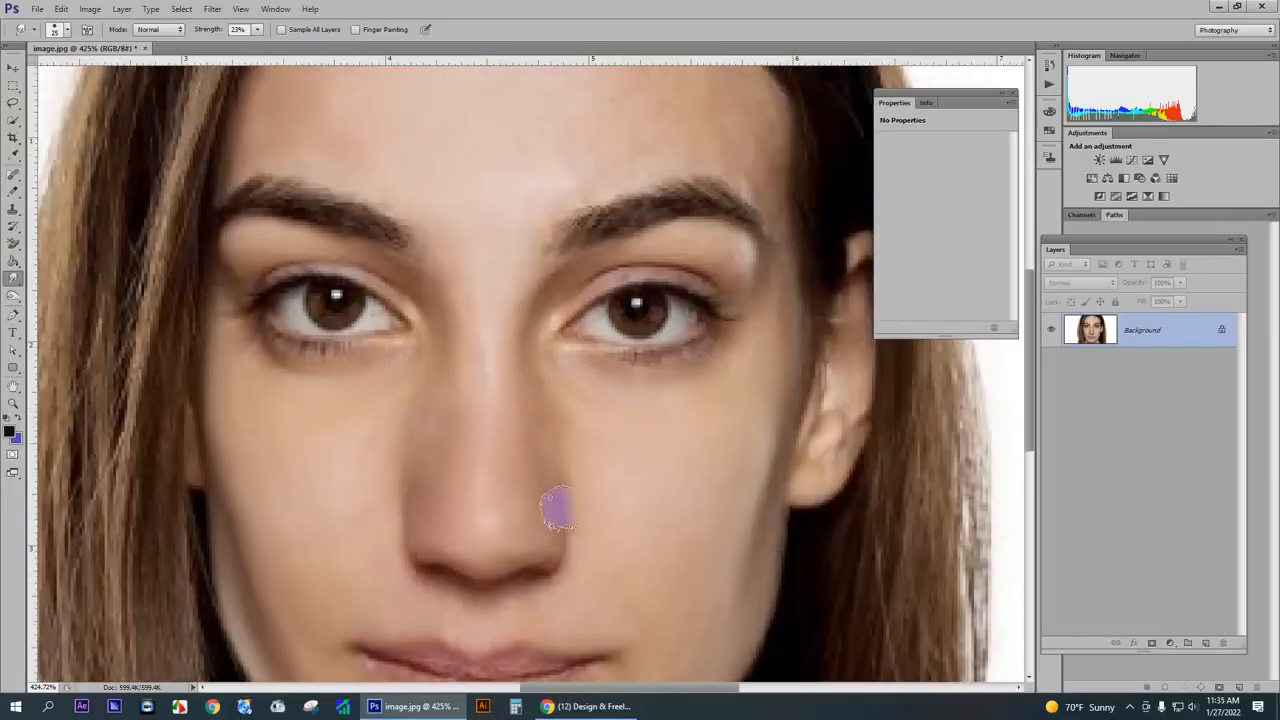
mouse_move(437, 368)
left_mouse_down()
mouse_move(414, 475)
mouse_move(372, 475)
left_mouse_up()
- Smooth the right temple, the right half of the forehead and the area above the right eyebrow with a 20 px smudge brush
scroll(501, 491, "up", 2)
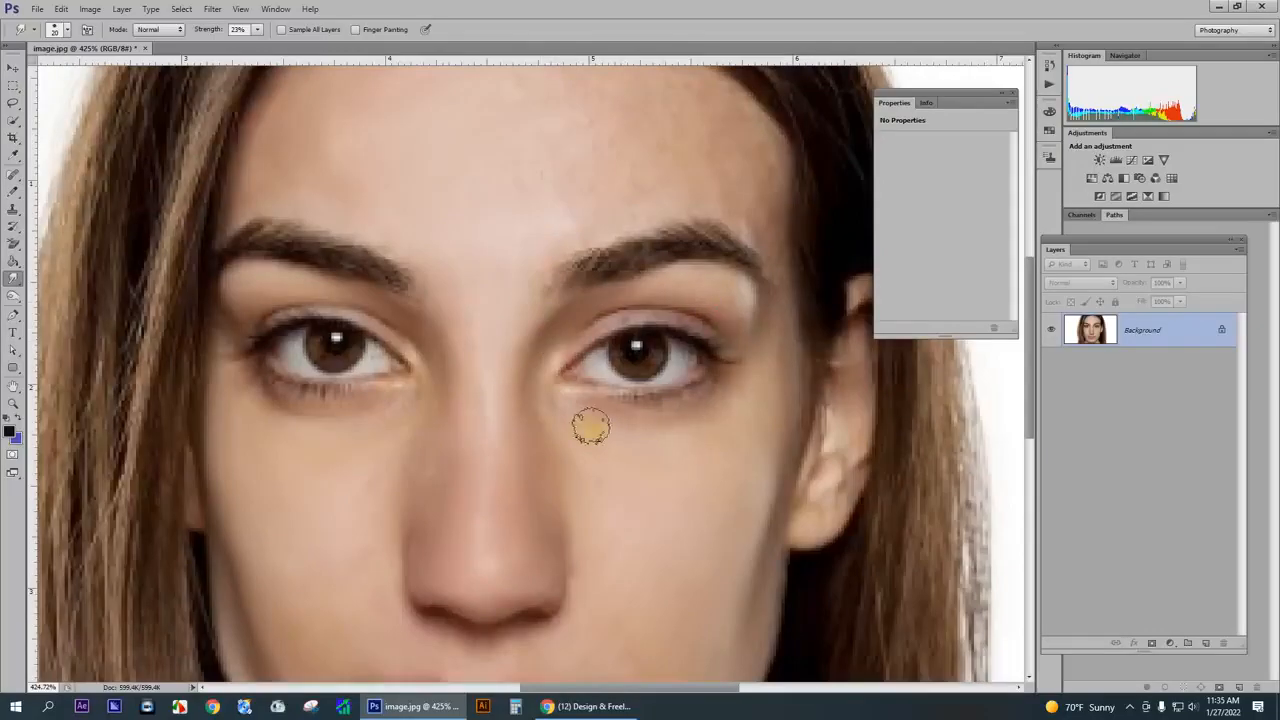
scroll(780, 294, "up", 1)
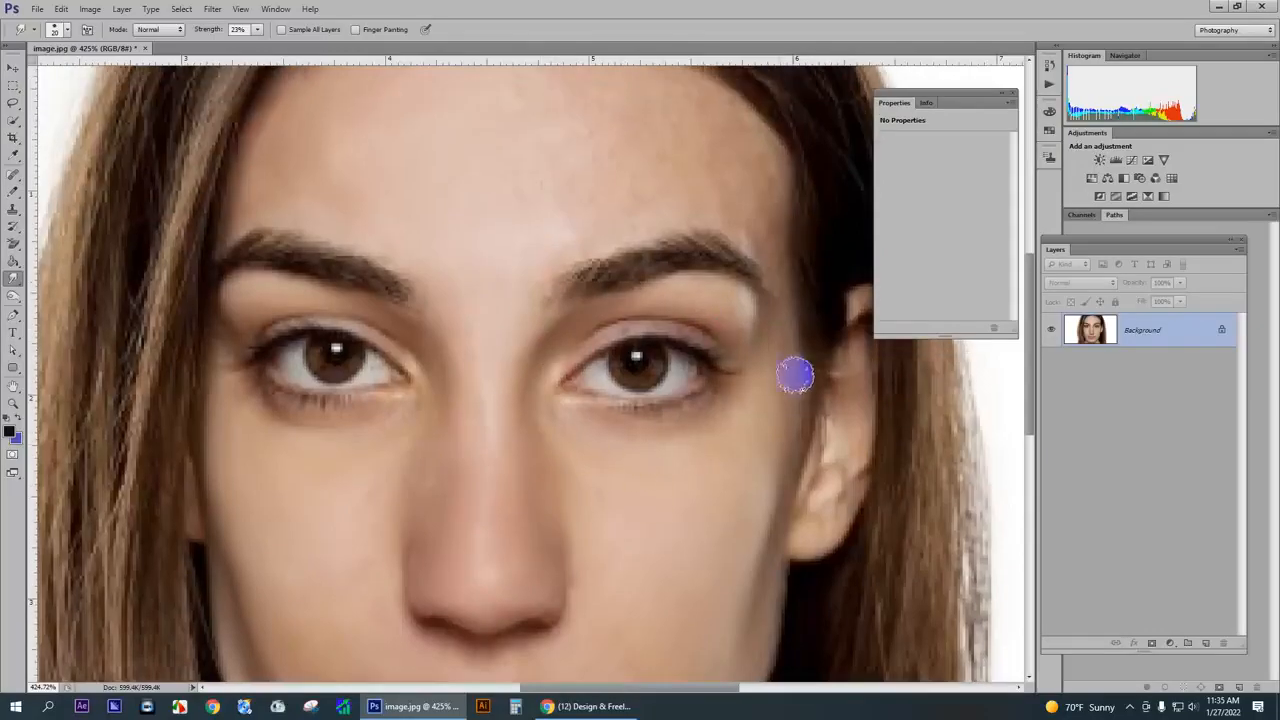
scroll(723, 404, "up", 3)
scroll(723, 404, "up", 1)
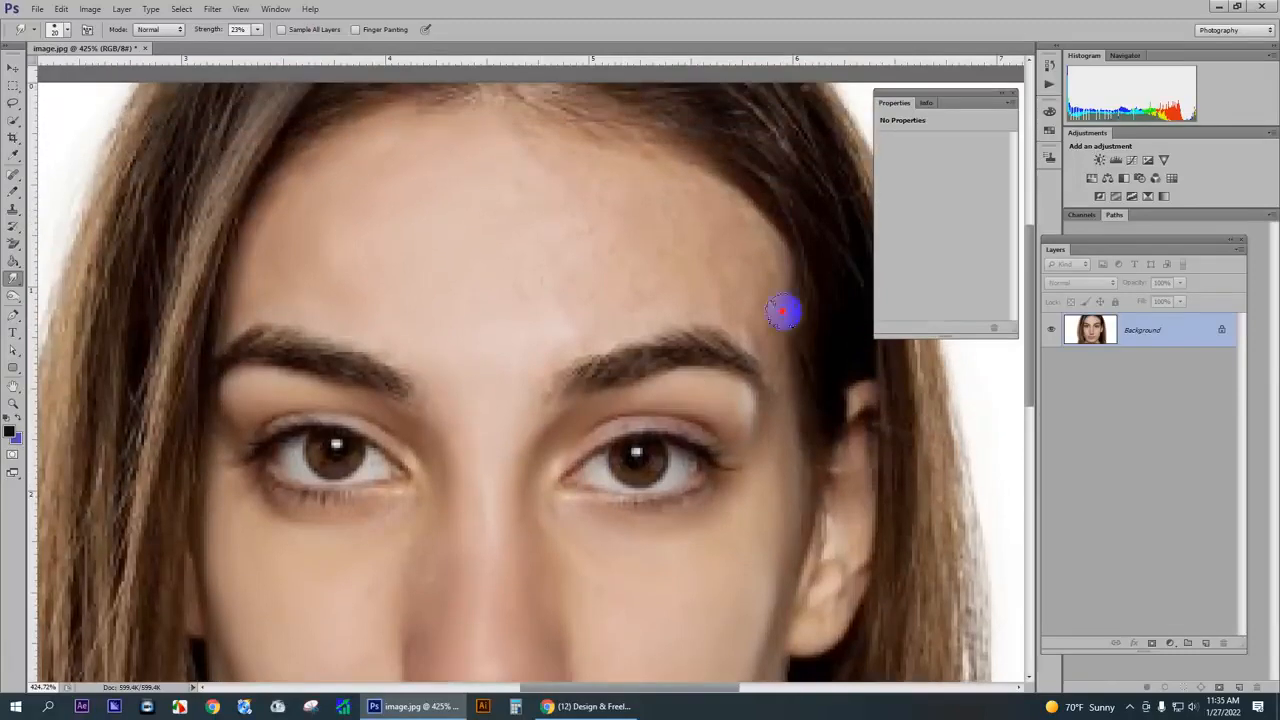
mouse_move(765, 333)
left_mouse_down()
mouse_move(770, 355)
mouse_move(745, 257)
left_mouse_up()
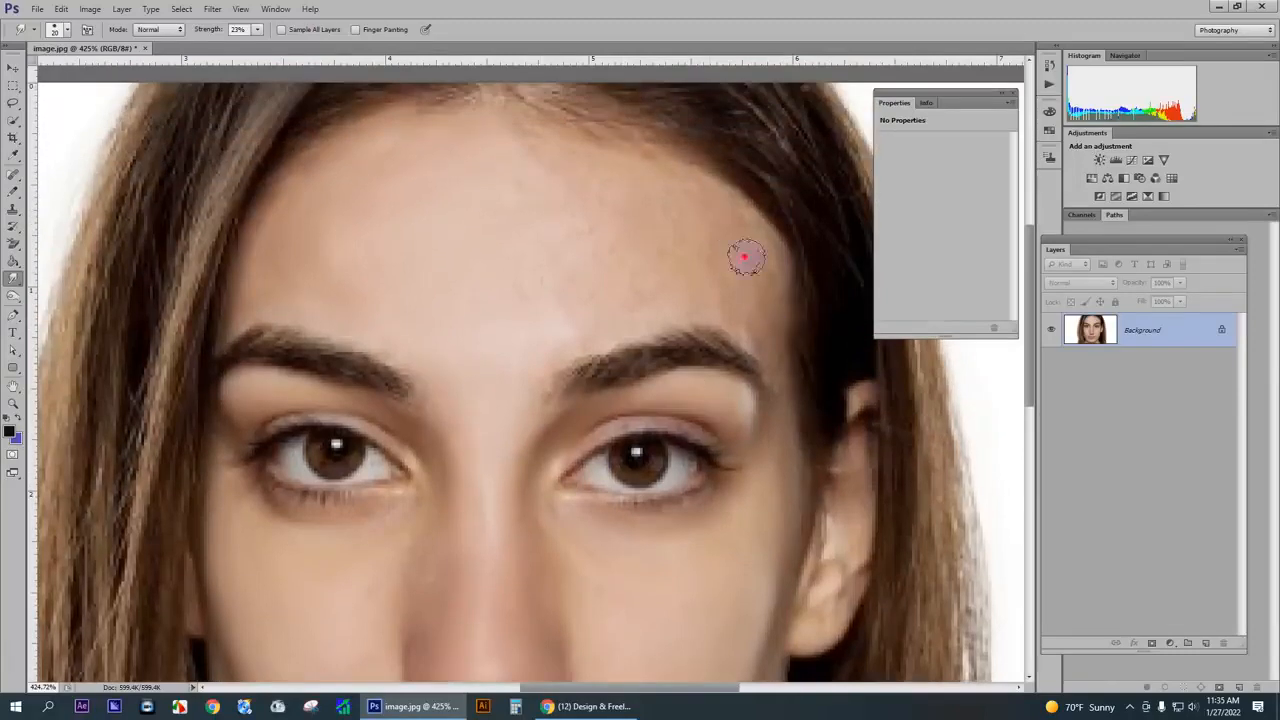
mouse_move(584, 192)
left_mouse_down()
mouse_move(527, 181)
mouse_move(599, 190)
mouse_move(559, 197)
mouse_move(654, 197)
mouse_move(657, 210)
mouse_move(543, 228)
mouse_move(684, 242)
mouse_move(629, 268)
mouse_move(556, 273)
mouse_move(672, 263)
left_mouse_up()
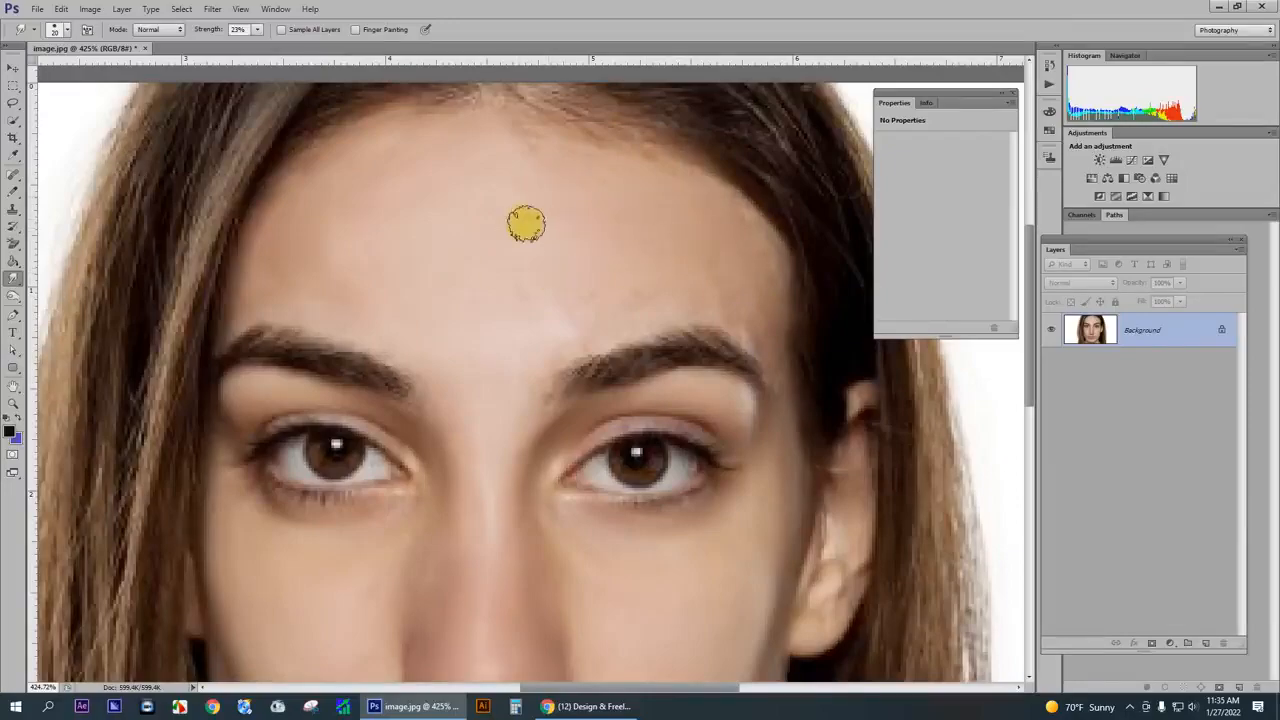
mouse_move(523, 220)
left_mouse_down()
mouse_move(480, 246)
mouse_move(565, 273)
mouse_move(555, 285)
mouse_move(633, 285)
mouse_move(512, 347)
mouse_move(578, 319)
mouse_move(529, 379)
left_mouse_up()
left_click_drag(621, 312, 769, 360)
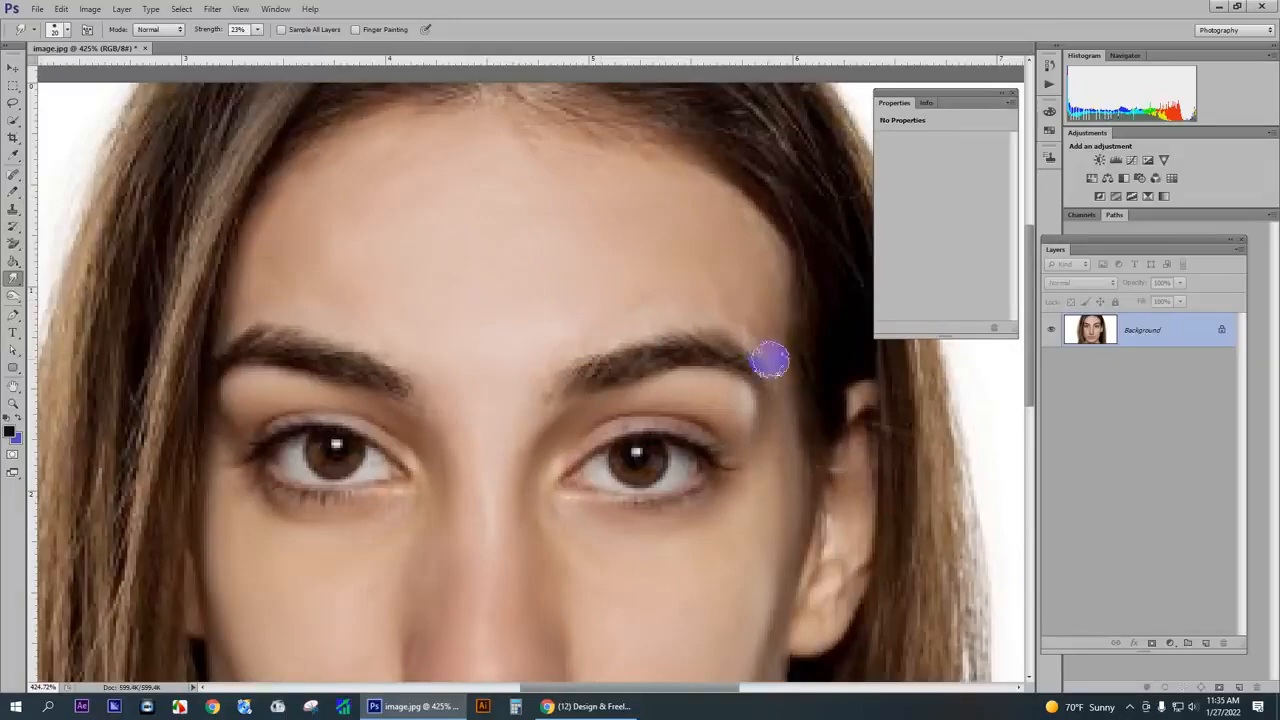
mouse_move(540, 276)
left_mouse_down()
mouse_move(396, 209)
mouse_move(462, 176)
mouse_move(464, 199)
mouse_move(384, 199)
mouse_move(434, 177)
mouse_move(448, 239)
mouse_move(374, 236)
mouse_move(535, 212)
mouse_move(475, 235)
mouse_move(604, 274)
left_mouse_up()
scroll(580, 320, "down", 3)
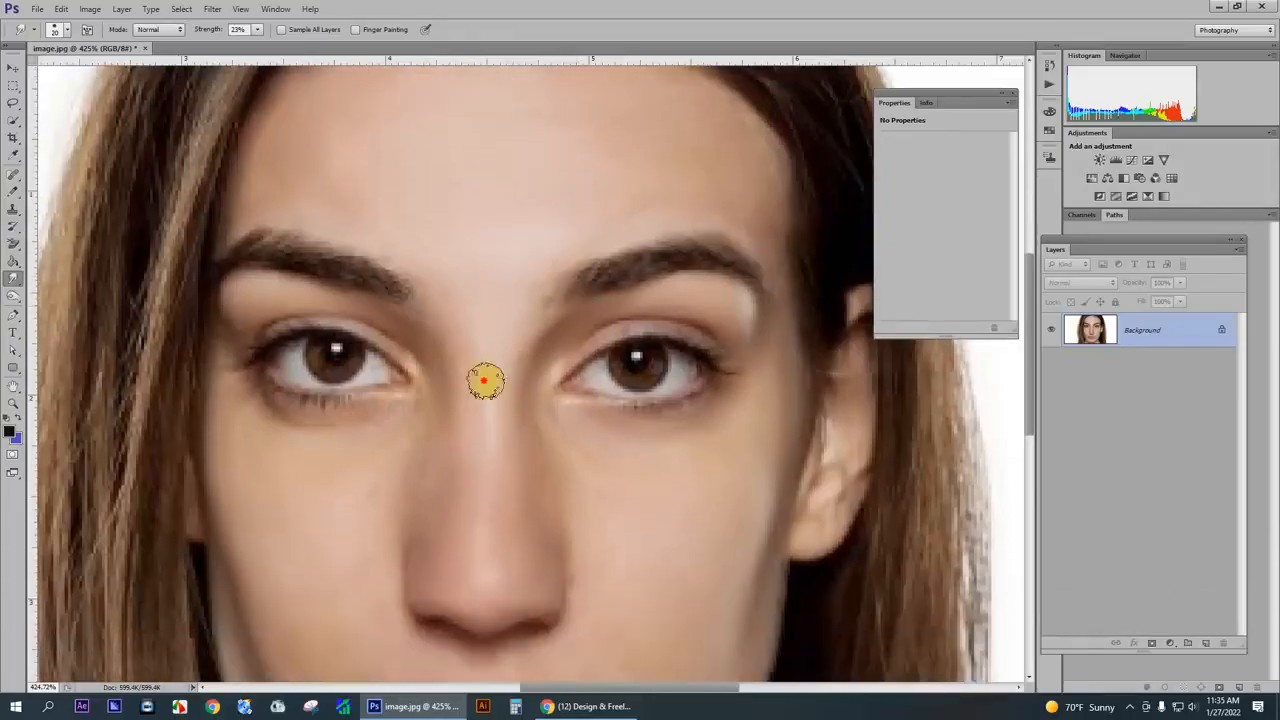
scroll(503, 449, "down", 2)
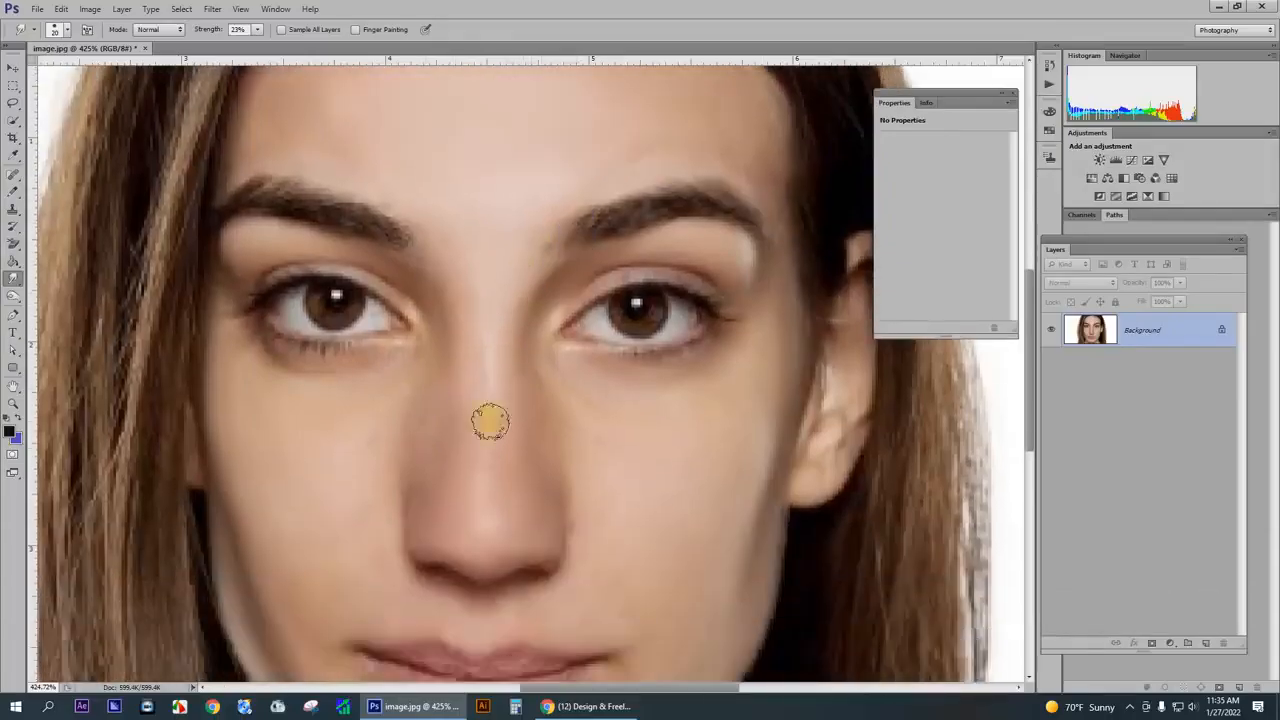
scroll(529, 380, "down", 4)
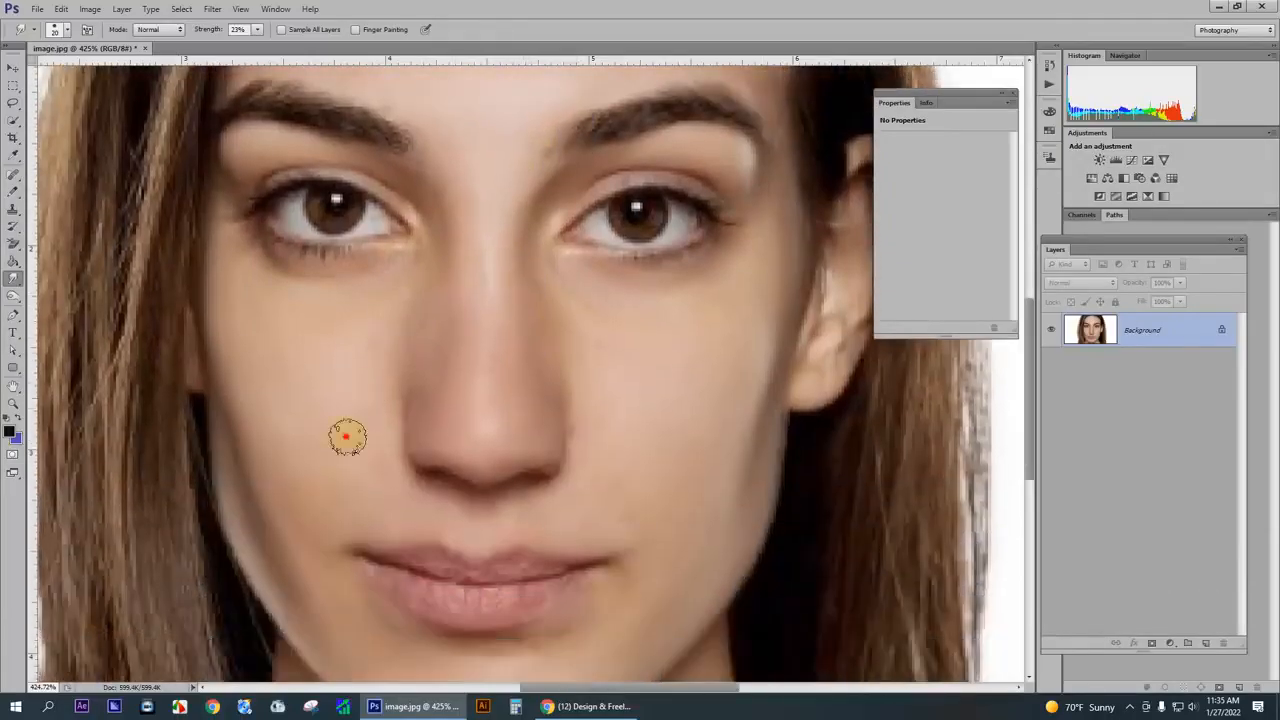
scroll(368, 425, "down", 4)
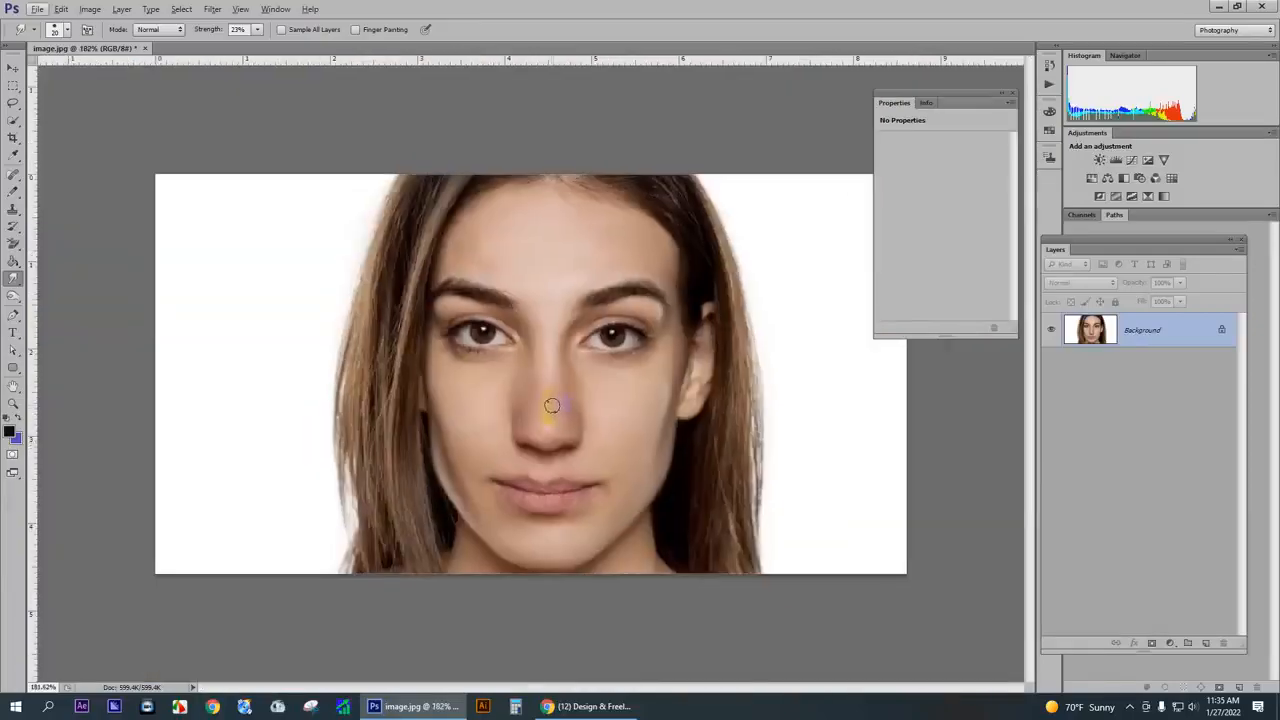
scroll(630, 378, "up", 4)
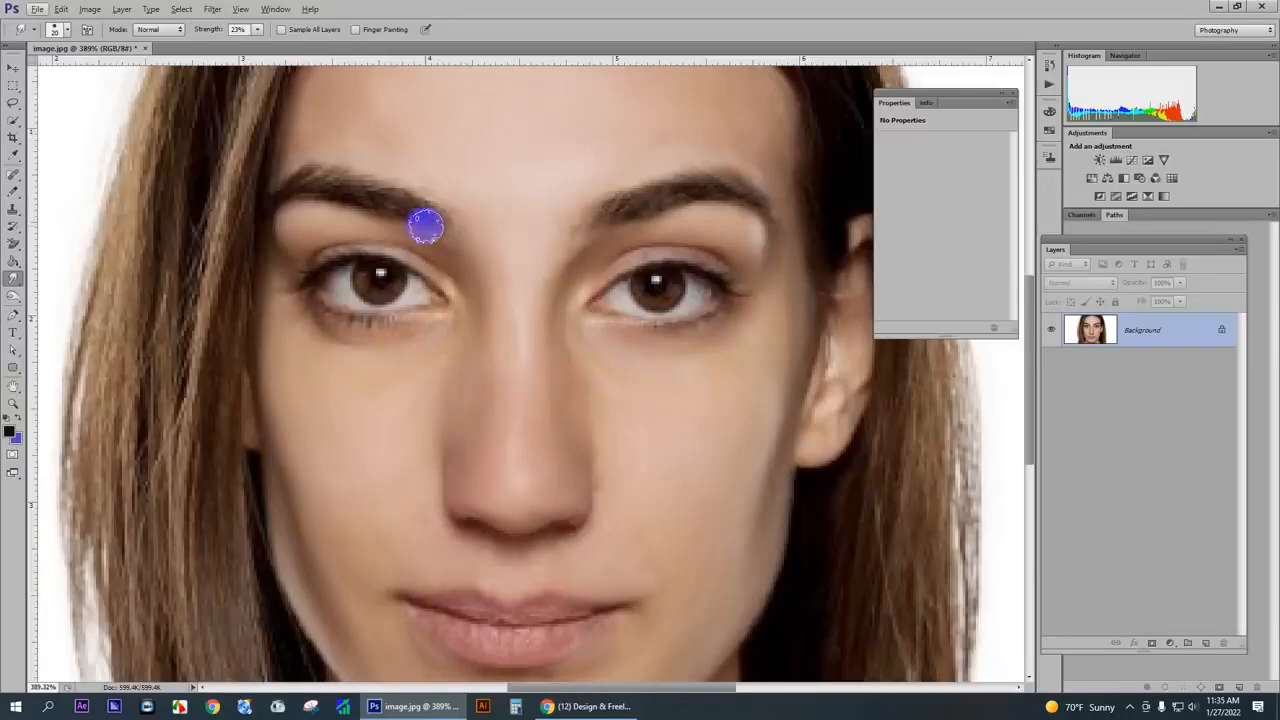
scroll(701, 187, "down", 4)
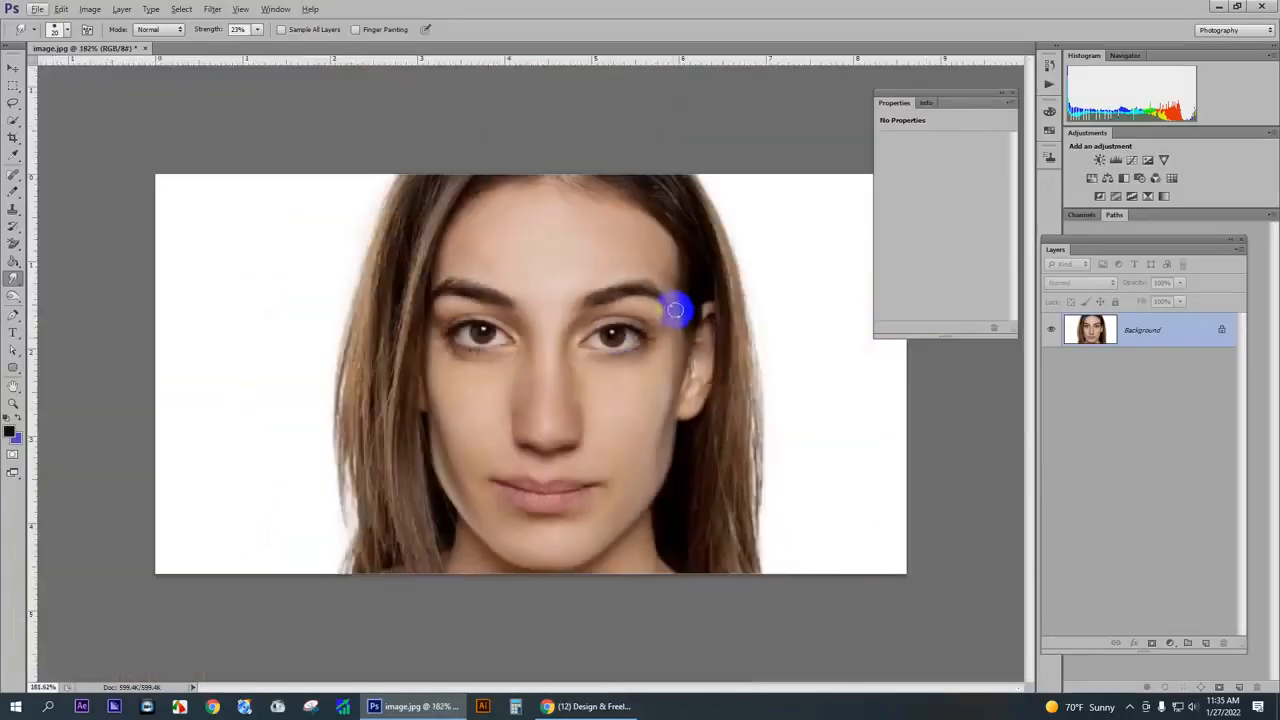
left_click_drag(675, 311, 658, 316)
- Apply a Hue/Saturation adjustment to the portrait with hue +4 and slightly increased saturation
key("ctrl+u")
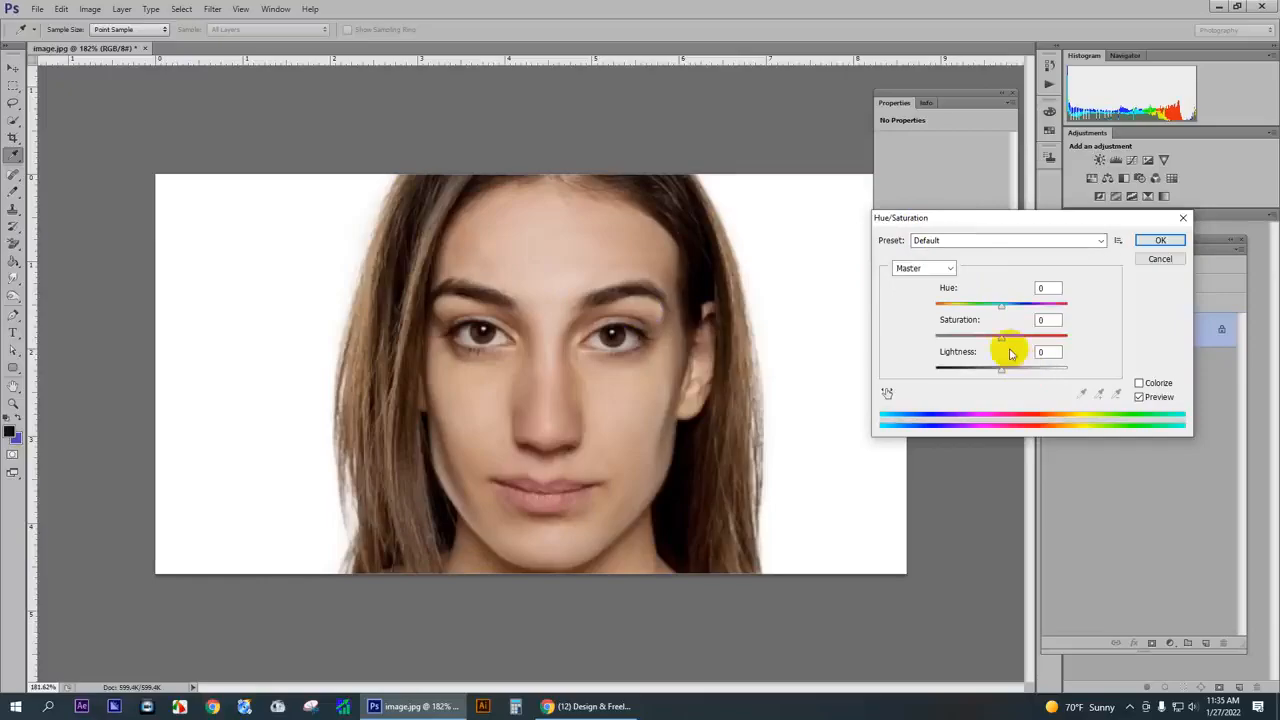
mouse_move(1003, 342)
left_mouse_down()
mouse_move(1024, 343)
mouse_move(1003, 344)
left_mouse_up()
left_click_drag(1001, 304, 1005, 310)
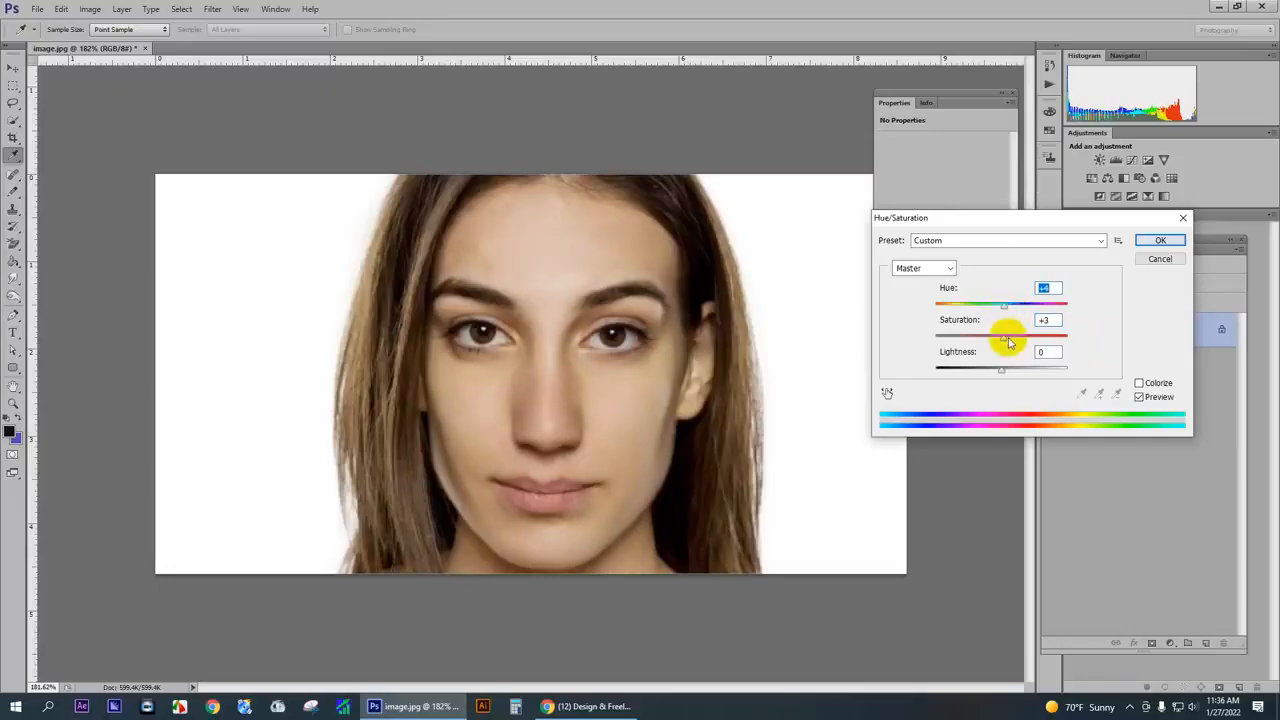
left_click(1008, 343)
left_click(1158, 240)
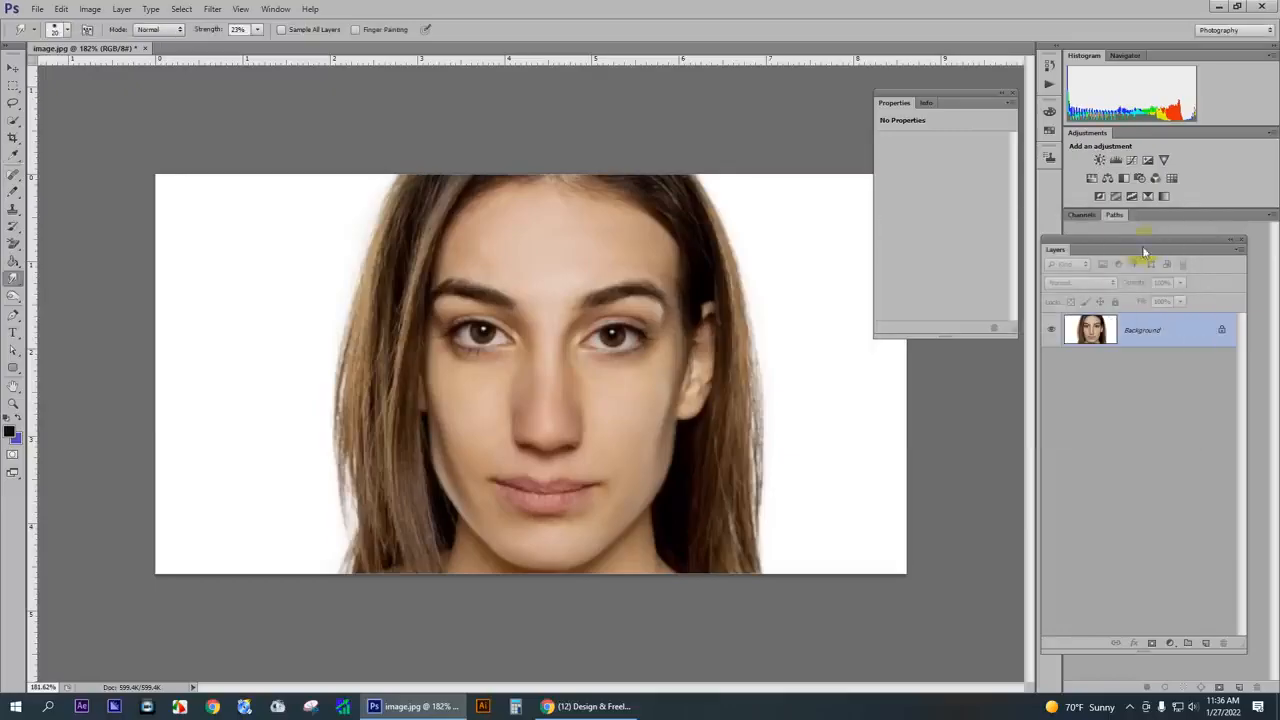
- Brighten the portrait's midtones by slightly raising the middle of the RGB curve in Curves
key("ctrl+m")
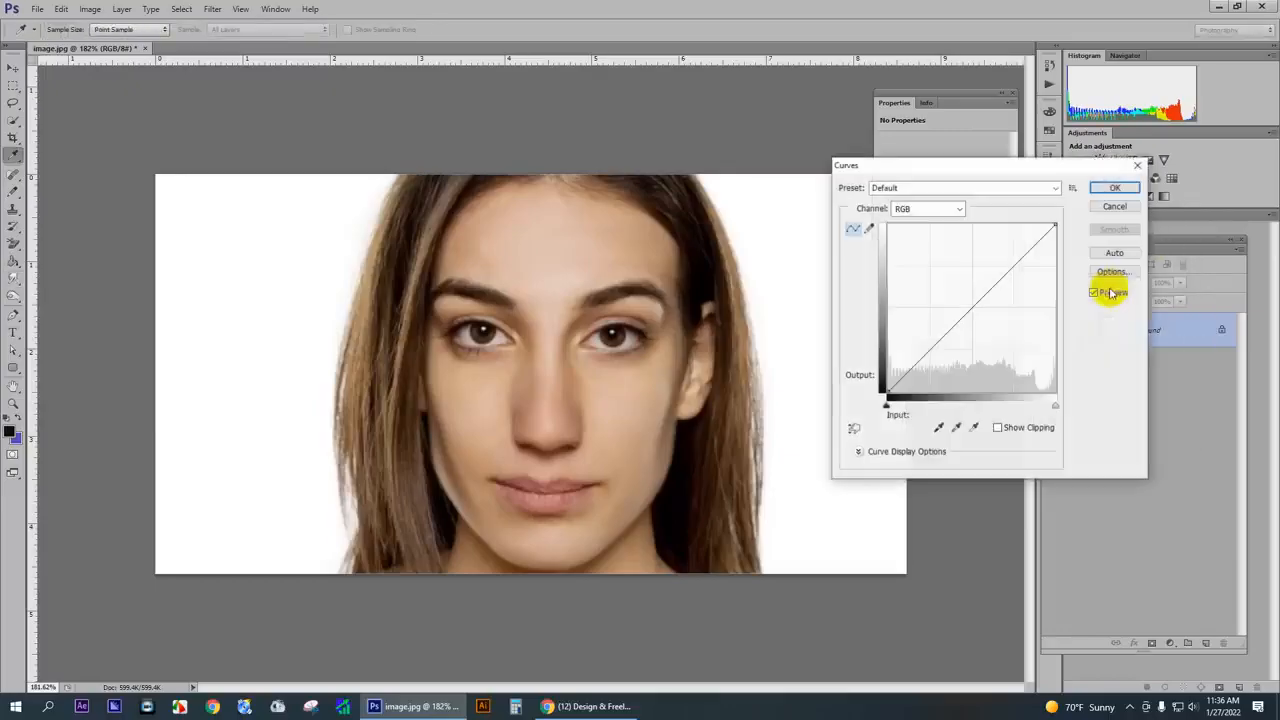
left_click(970, 303)
left_click_drag(970, 303, 968, 297)
left_click(1115, 188)
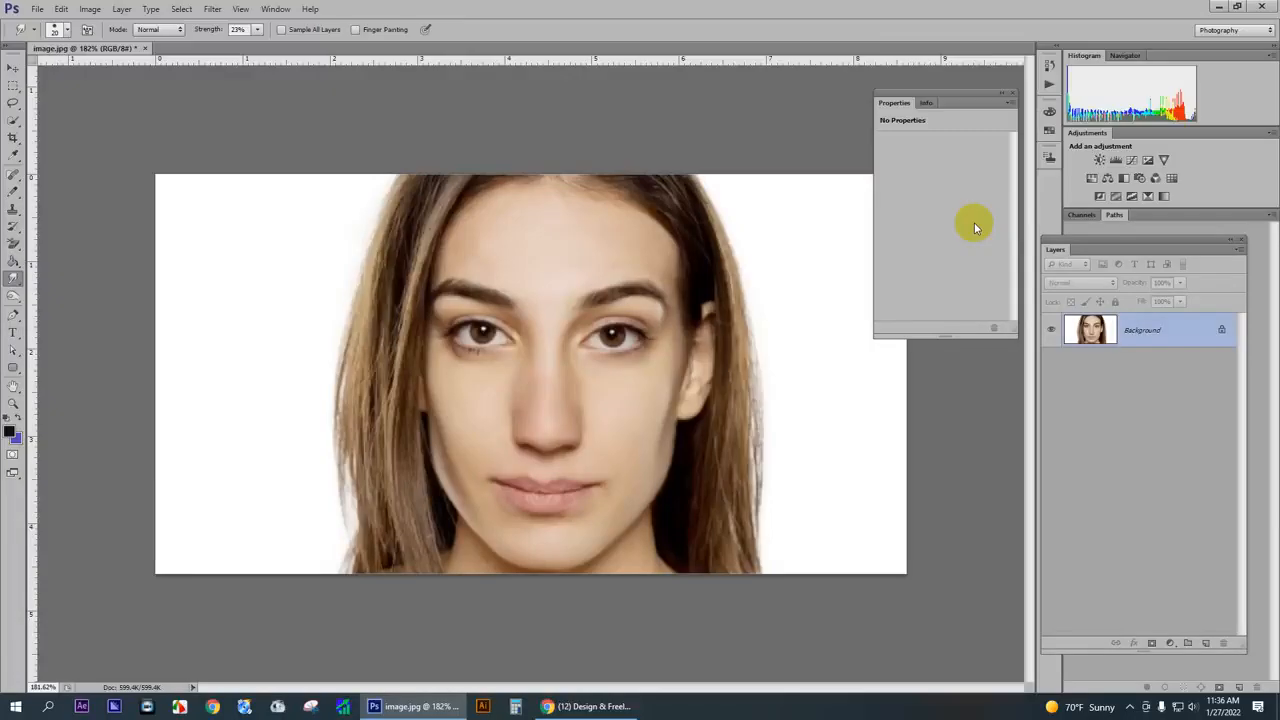
- Examine the retouched face and the outer edges of the hair against the white background at different magnifications
scroll(816, 332, "down", 4)
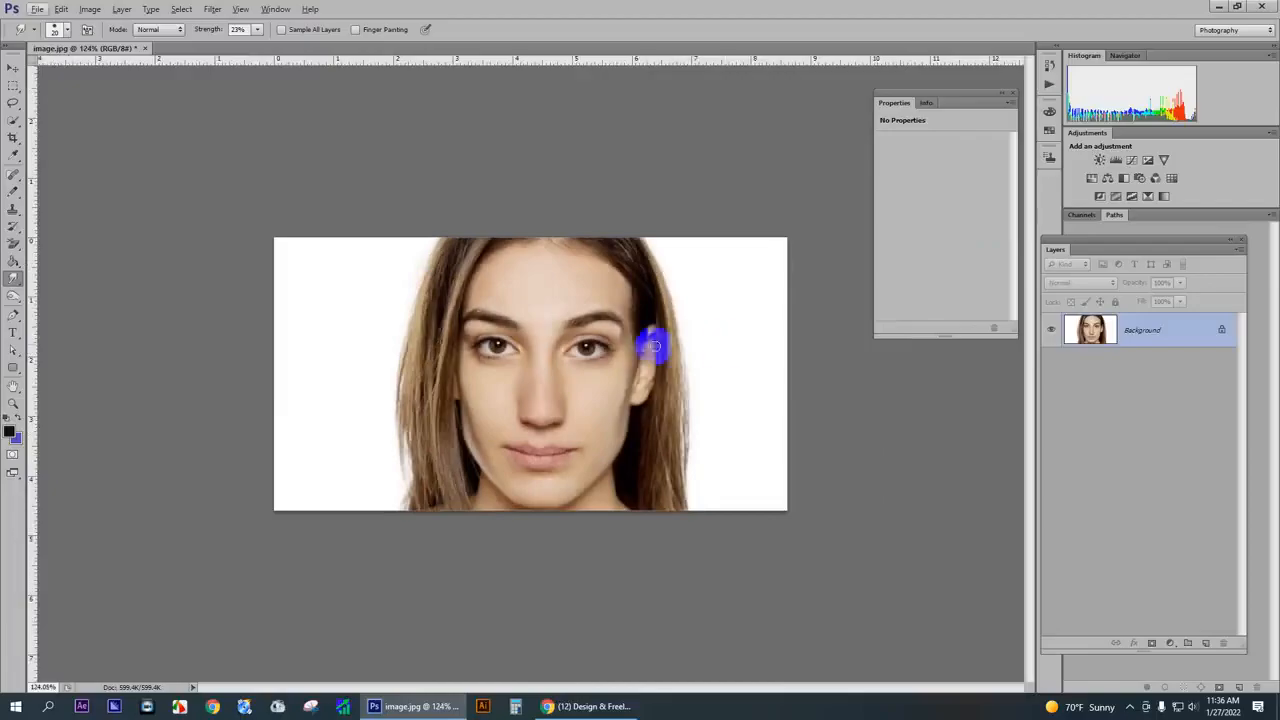
scroll(552, 446, "up", 9)
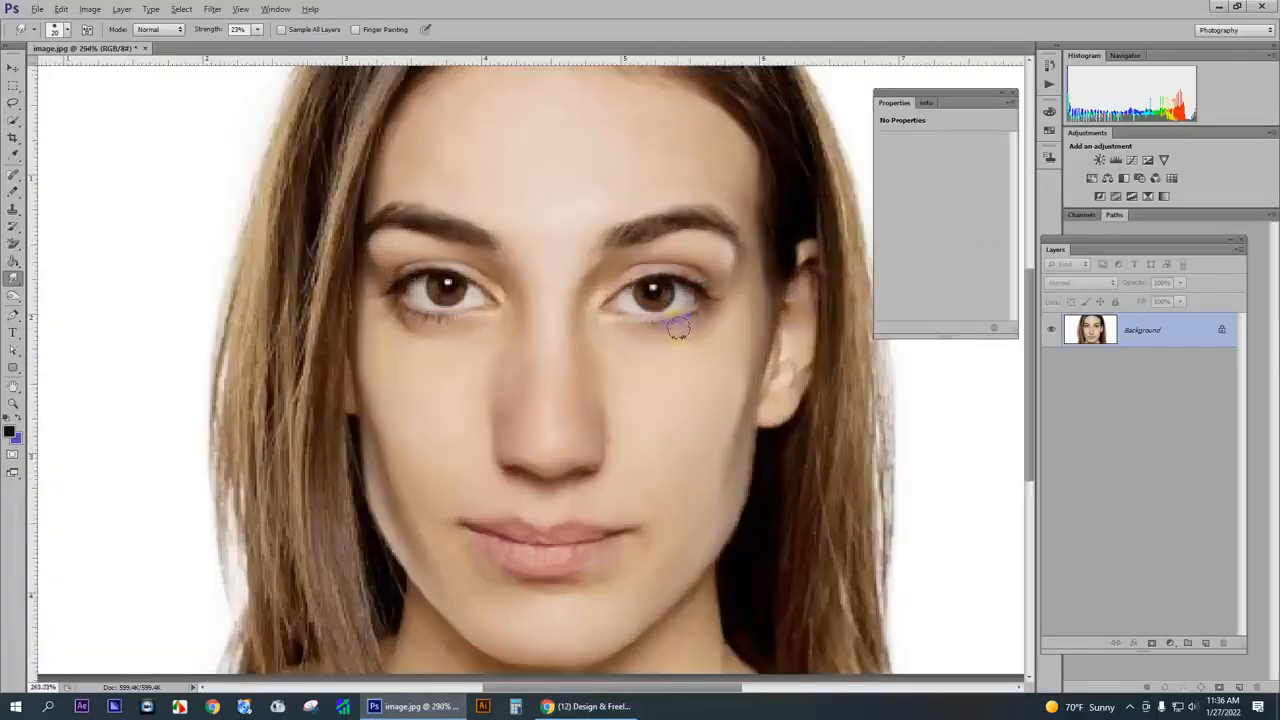
scroll(672, 322, "down", 5)
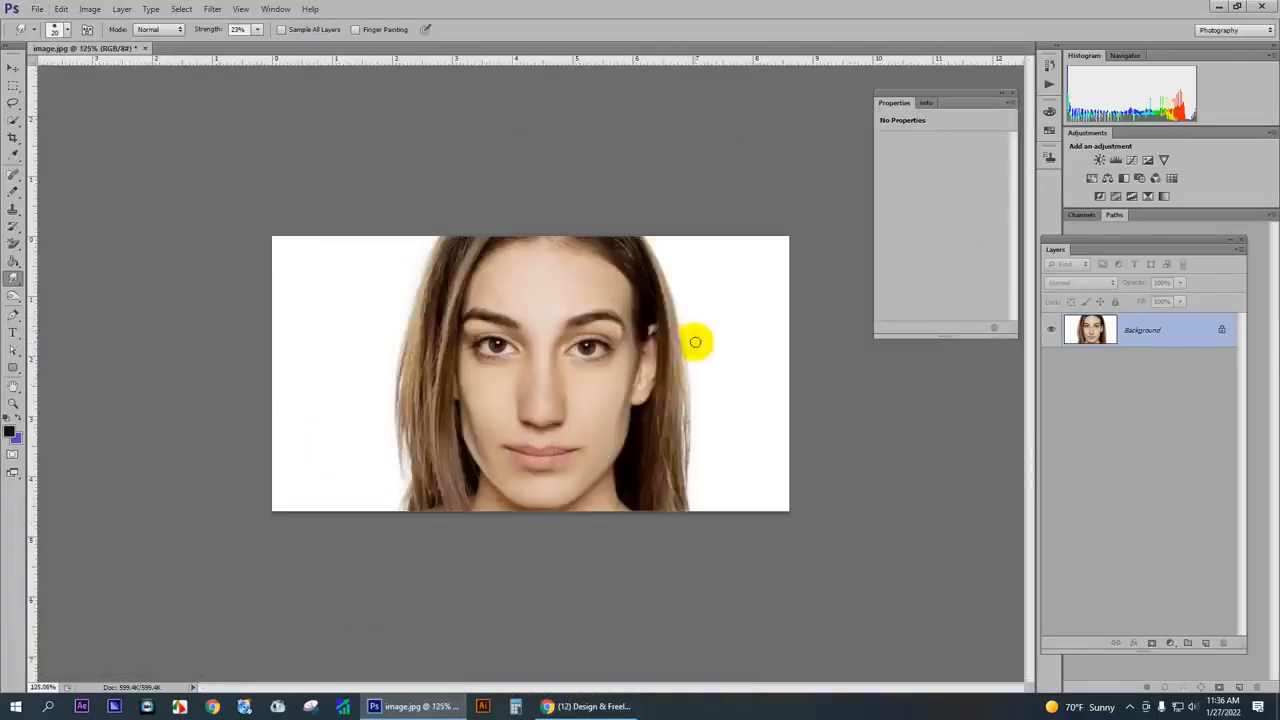
left_click_drag(690, 368, 640, 423)
mouse_move(443, 277)
left_mouse_down()
mouse_move(415, 429)
mouse_move(412, 399)
mouse_move(496, 346)
mouse_move(534, 466)
left_mouse_up()
left_click_drag(605, 340, 537, 326)
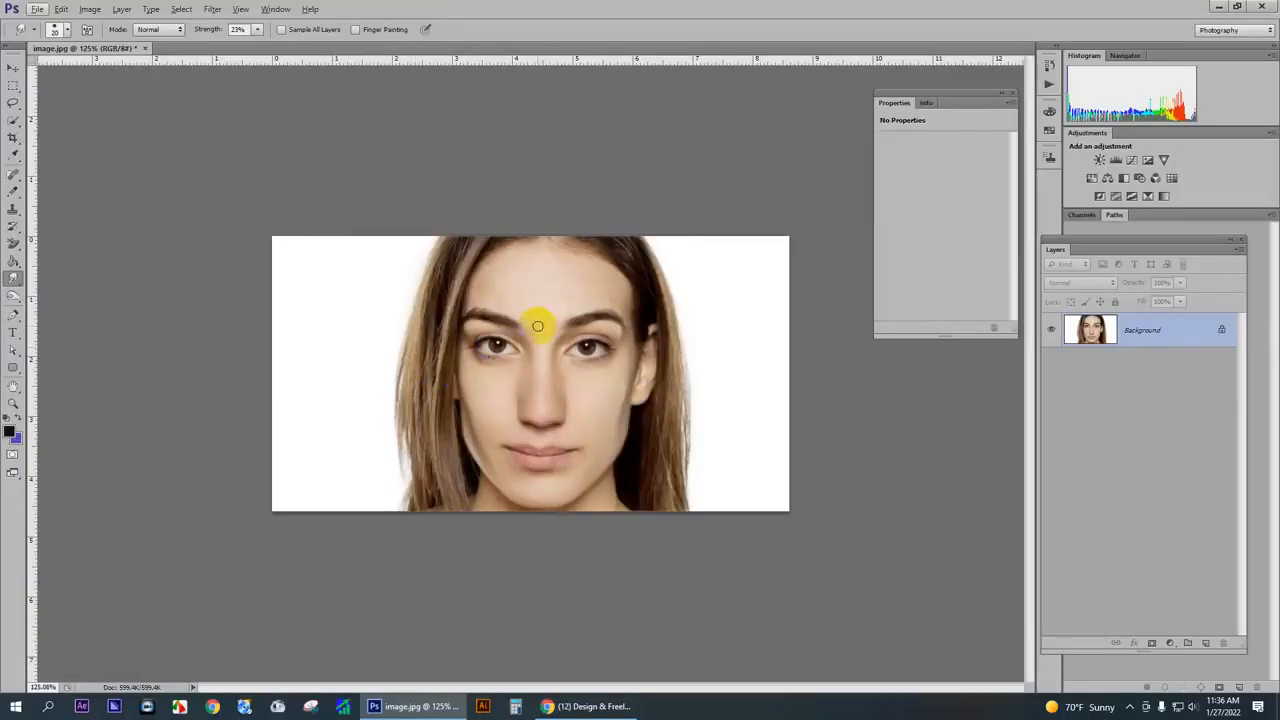
mouse_move(652, 416)
left_mouse_down()
mouse_move(636, 406)
mouse_move(645, 437)
left_mouse_up()
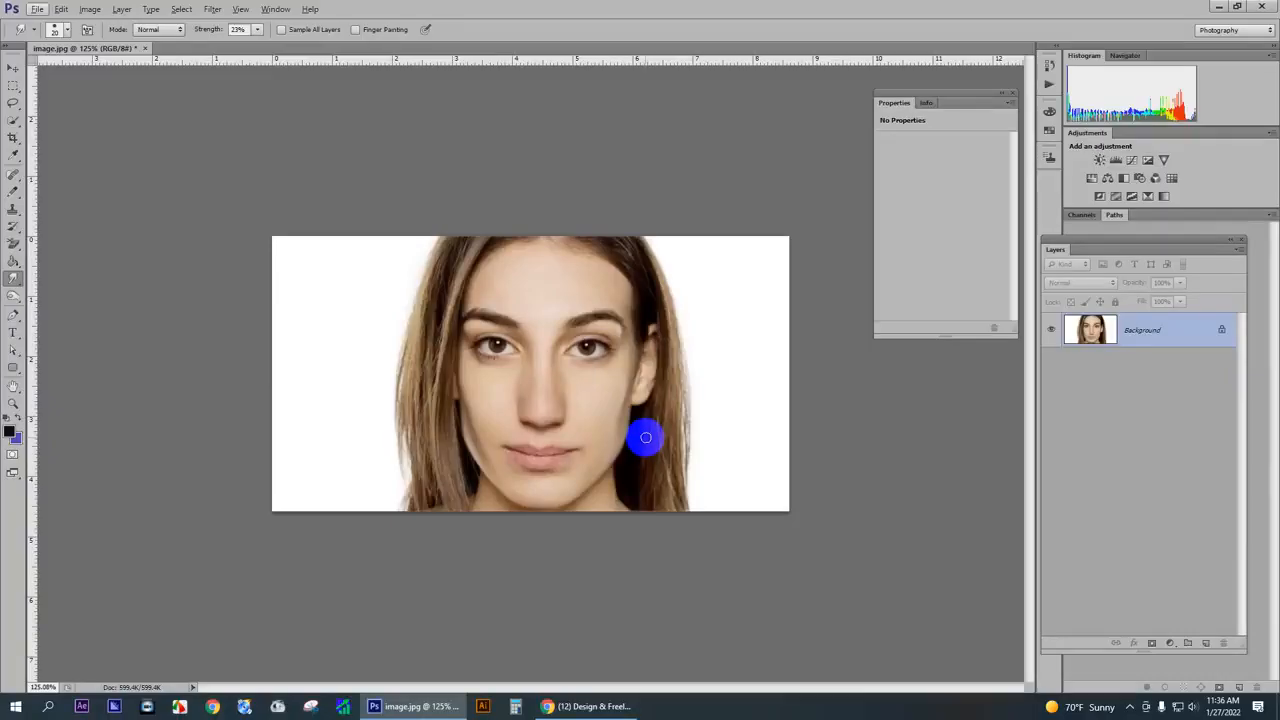
left_click_drag(645, 437, 652, 442)
scroll(611, 394, "up", 9)
scroll(263, 246, "down", 4)
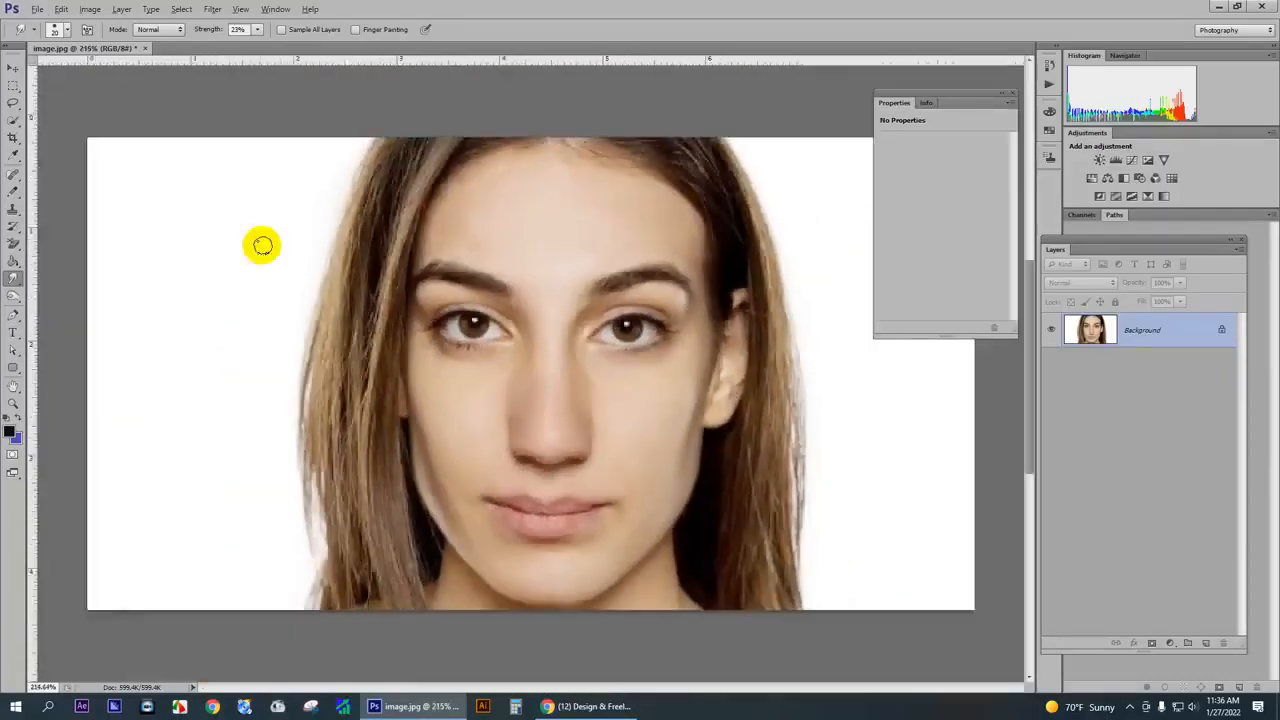
left_click_drag(363, 222, 321, 399)
left_click_drag(400, 120, 305, 379)
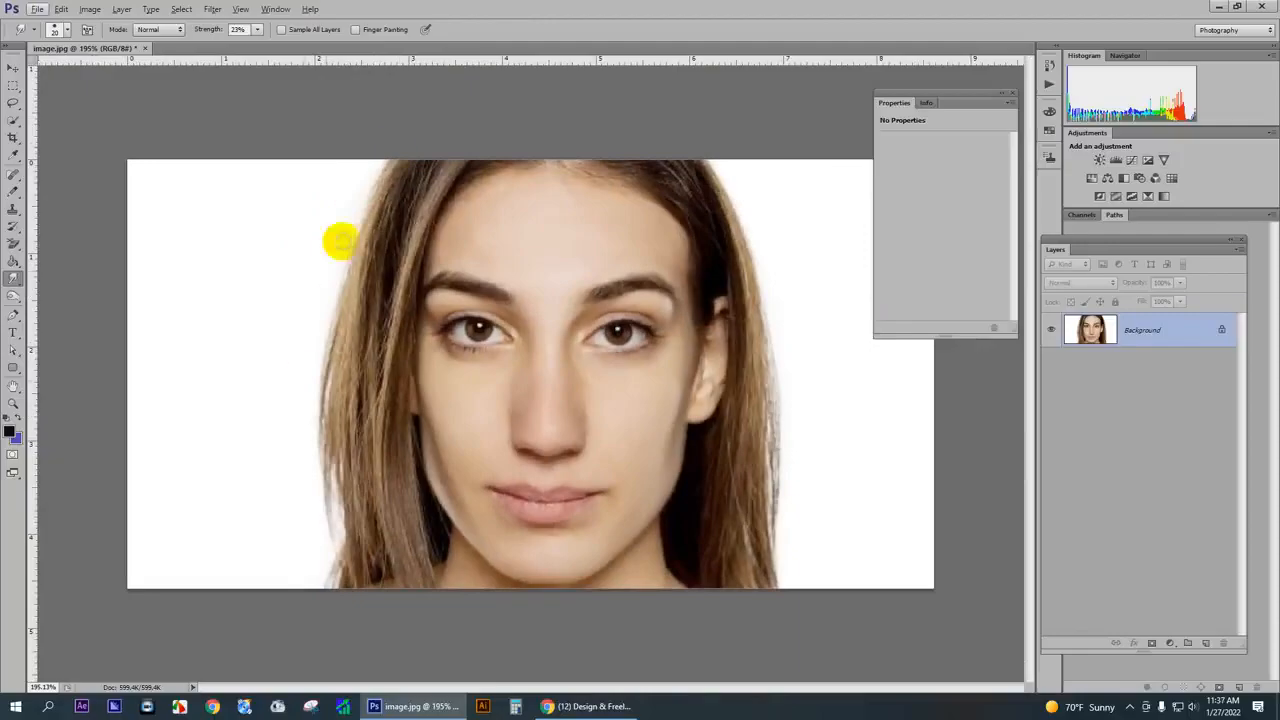
mouse_move(340, 243)
left_mouse_down()
mouse_move(353, 430)
mouse_move(389, 401)
left_mouse_up()
scroll(389, 401, "down", 3)
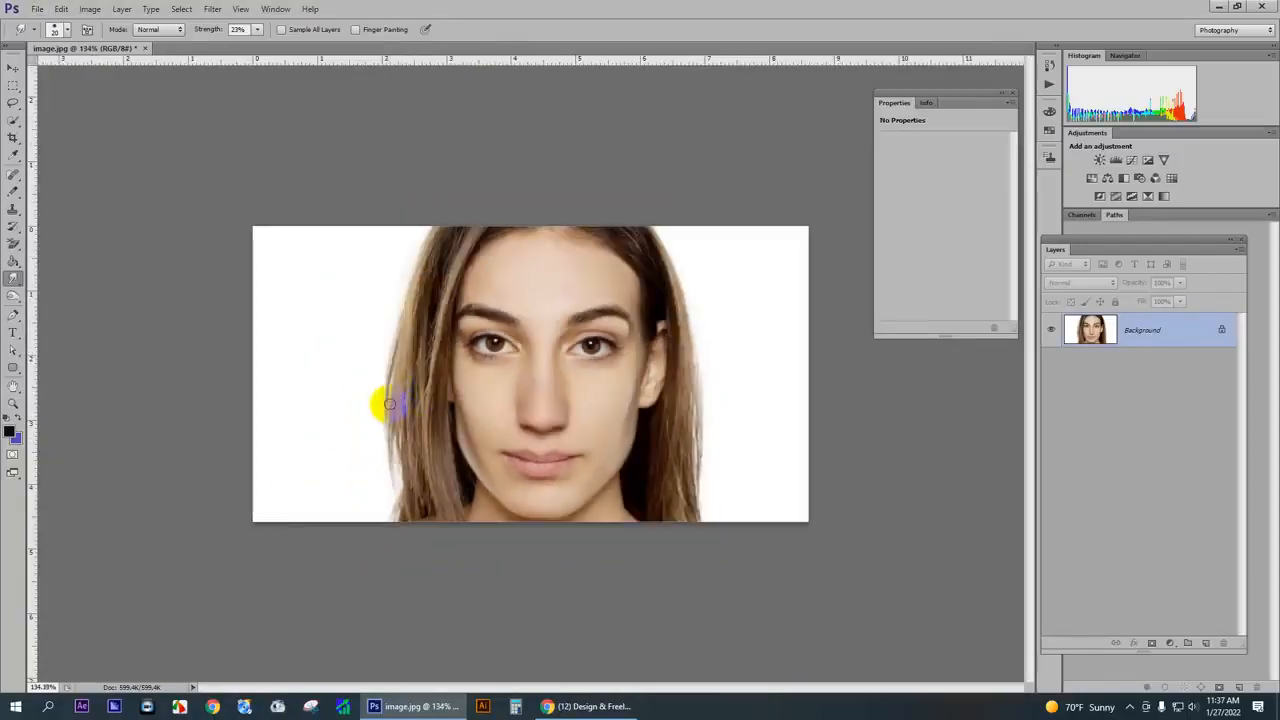
left_click(13, 120)
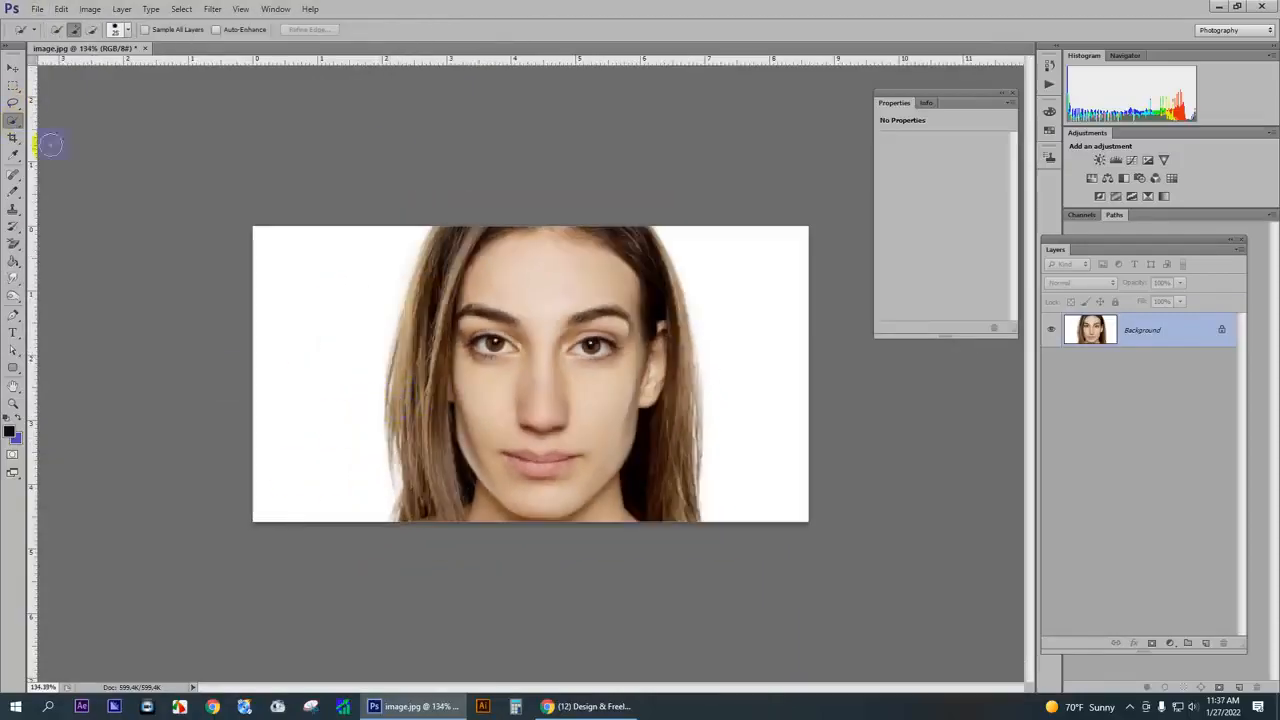
left_click_drag(431, 396, 424, 291)
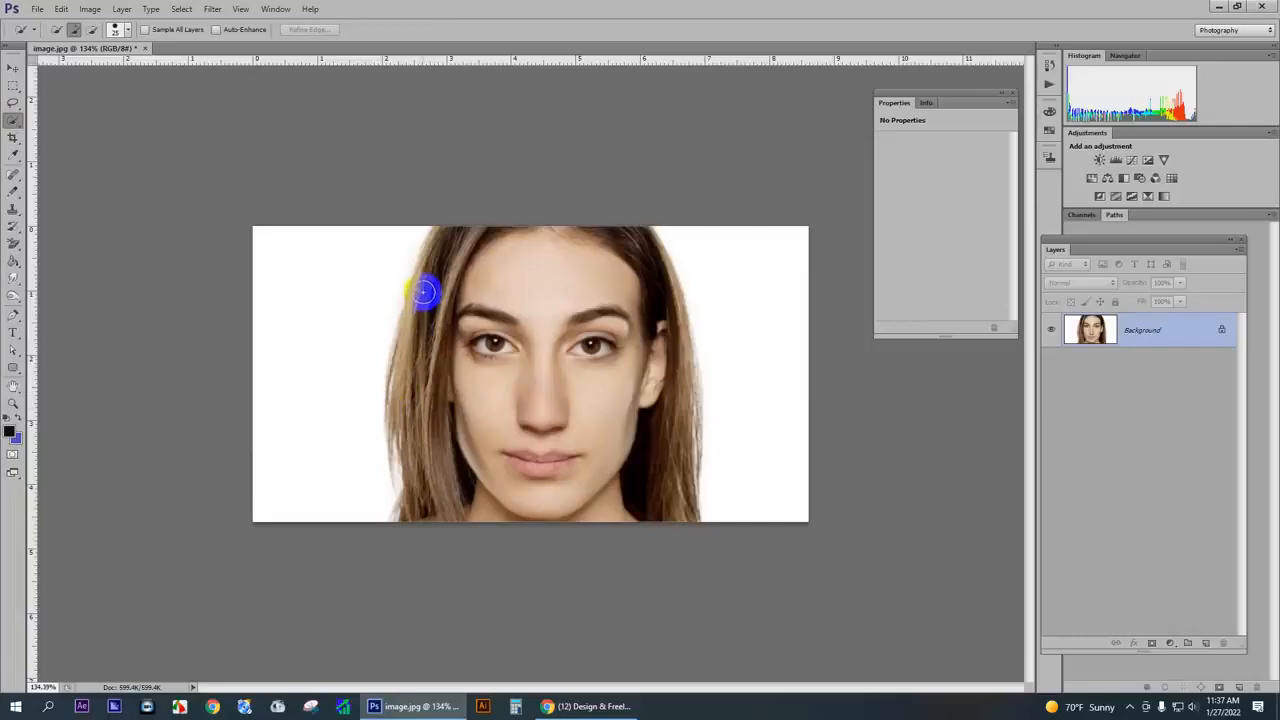
scroll(240, 229, "up", 3)
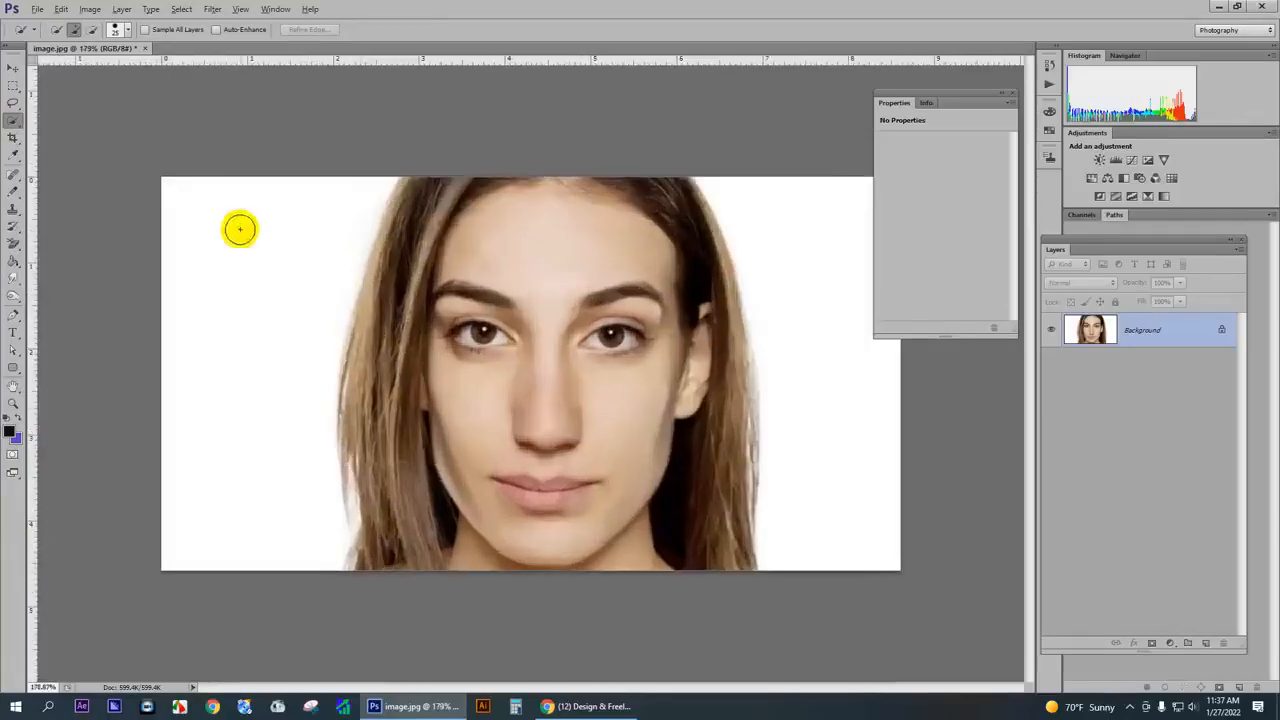
mouse_move(433, 209)
left_mouse_down()
mouse_move(423, 187)
mouse_move(412, 197)
left_mouse_up()
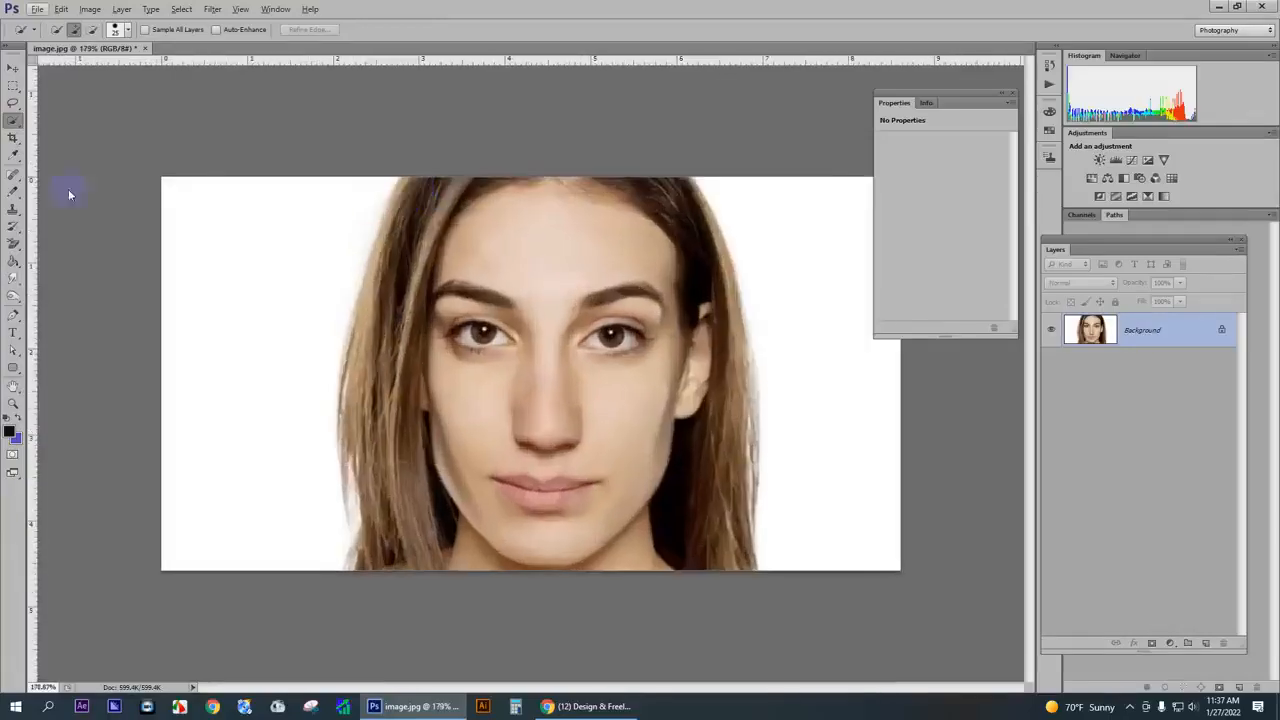
- Erase the white background to the left of the hair with the Background Eraser at 150 px brush size
right_click(14, 243)
left_click(86, 254)
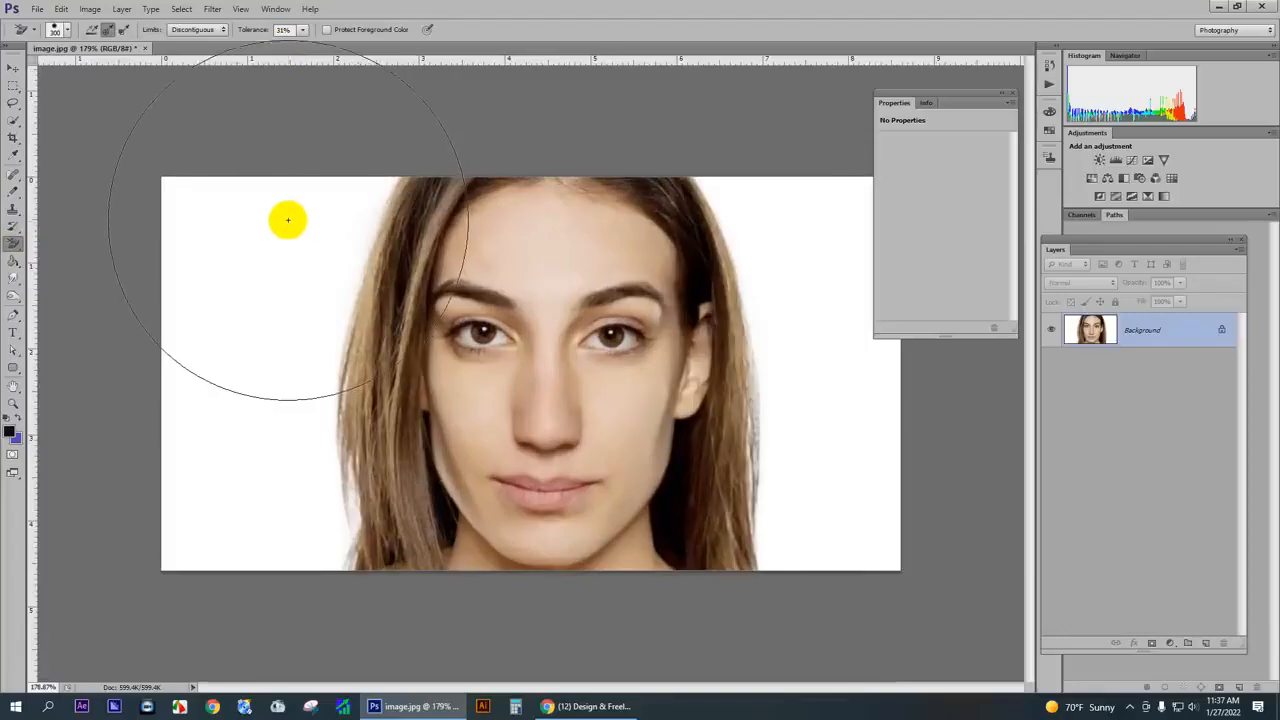
key("bracketleft")
key("bracketleft")
key("bracketleft")
key("bracketleft")
left_click(319, 236)
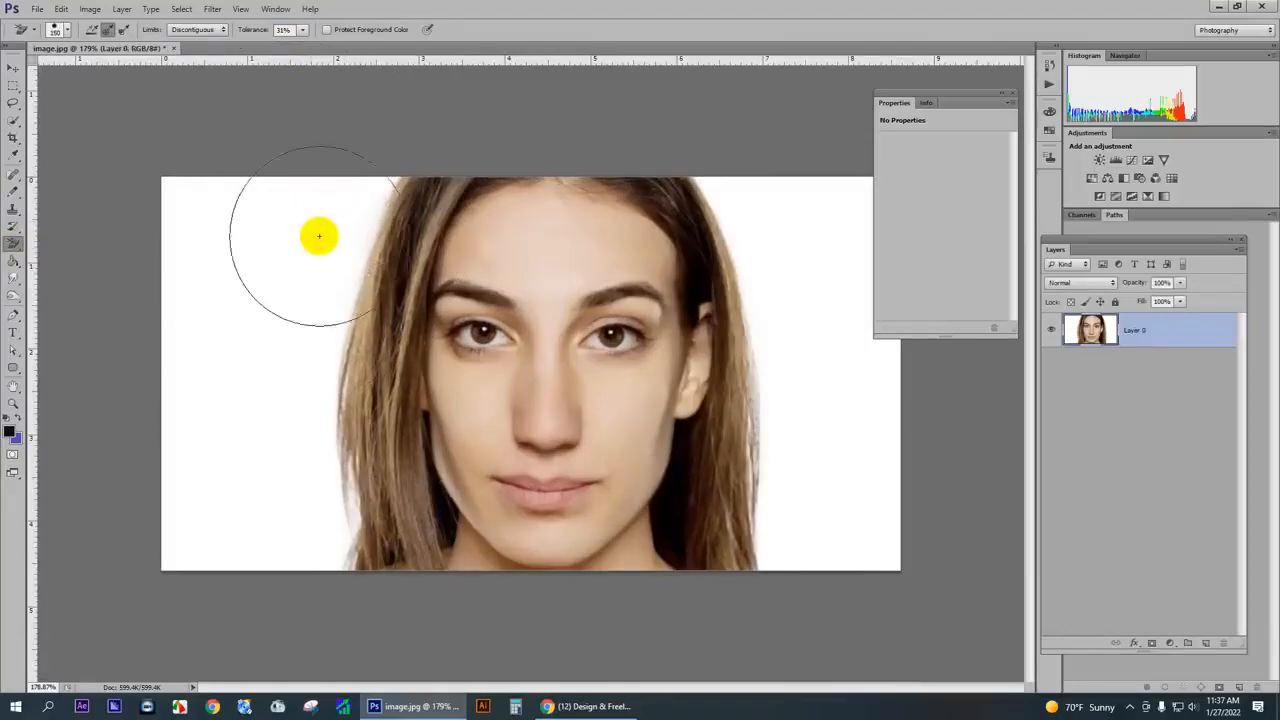
mouse_move(319, 236)
left_mouse_down()
mouse_move(299, 280)
mouse_move(321, 212)
mouse_move(281, 411)
mouse_move(286, 509)
mouse_move(290, 476)
mouse_move(303, 523)
mouse_move(285, 570)
mouse_move(188, 282)
mouse_move(163, 443)
left_mouse_up()
- Erase the white background to the right of the hair with the Background Eraser reduced to 90 px
left_click(768, 178)
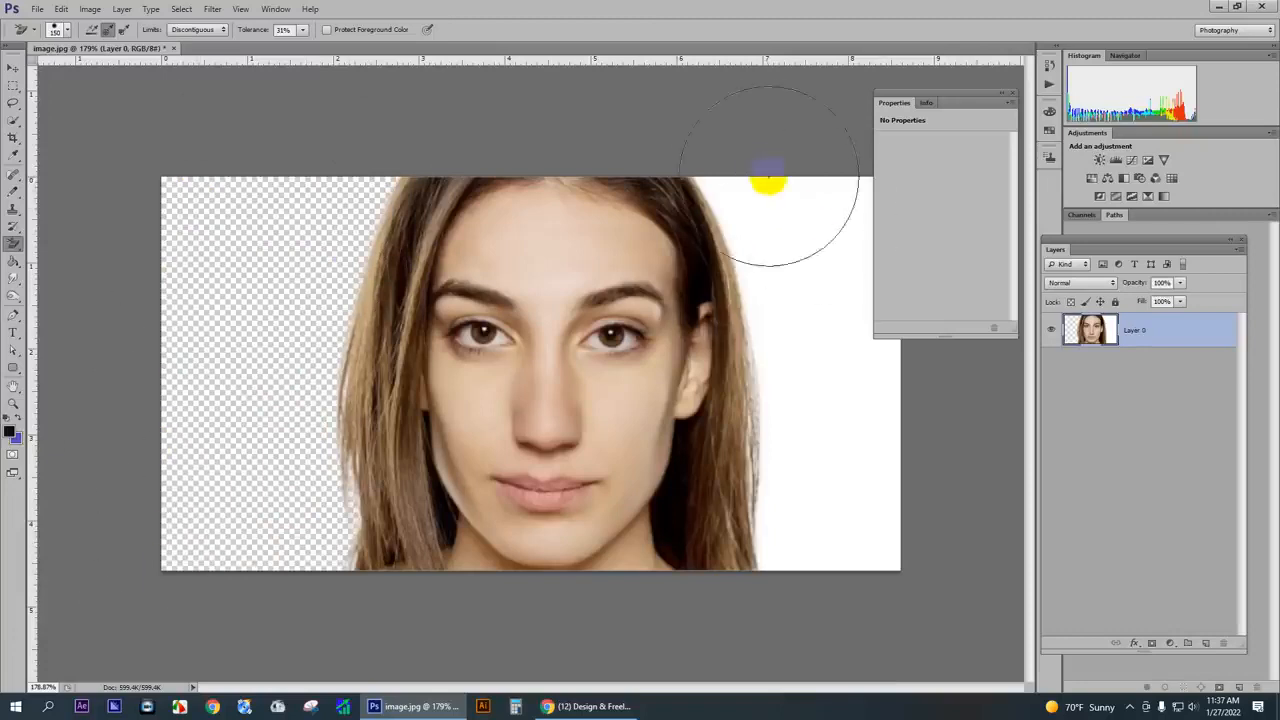
key("bracketleft")
key("bracketleft")
key("bracketleft")
mouse_move(743, 190)
left_mouse_down()
mouse_move(718, 162)
mouse_move(830, 348)
mouse_move(804, 295)
mouse_move(806, 462)
mouse_move(789, 526)
mouse_move(785, 511)
mouse_move(765, 522)
mouse_move(788, 456)
mouse_move(843, 535)
mouse_move(874, 540)
mouse_move(908, 313)
mouse_move(892, 221)
mouse_move(829, 252)
mouse_move(880, 175)
left_mouse_up()
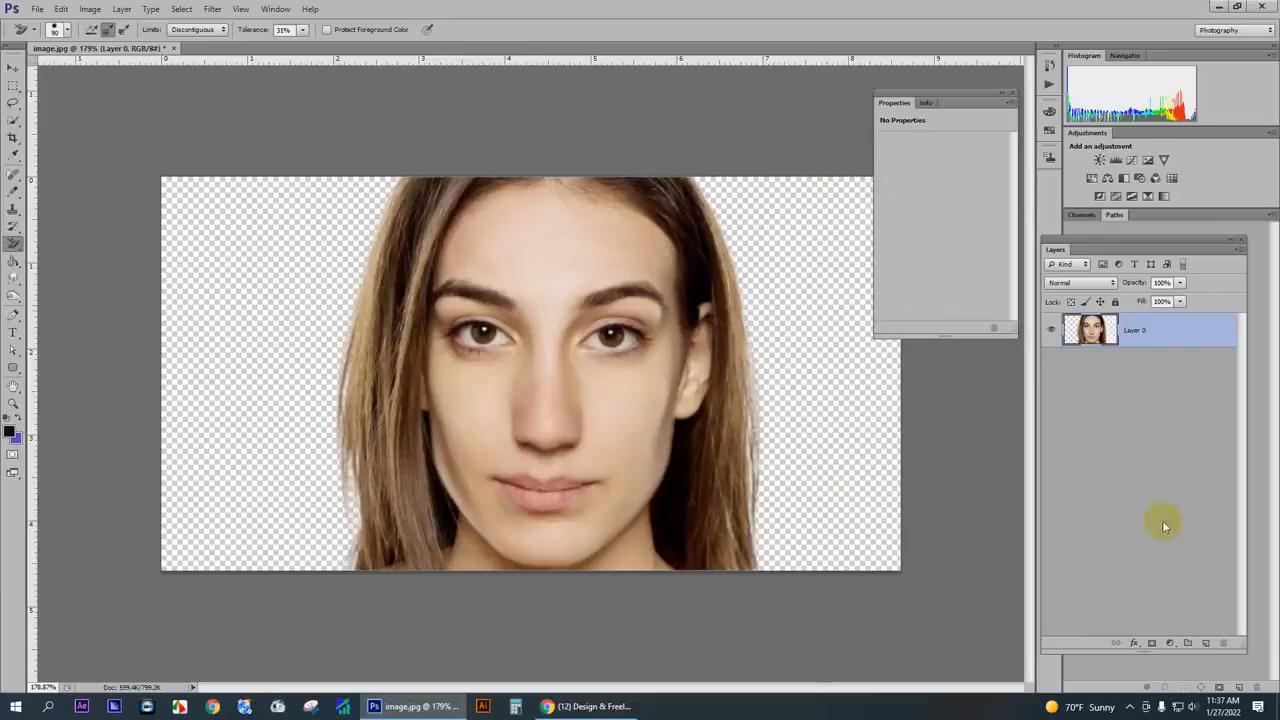
- Add a new layer beneath the portrait, set the foreground to a light cyan-blue, and fill the layer with it
left_click(1206, 645, "ctrl")
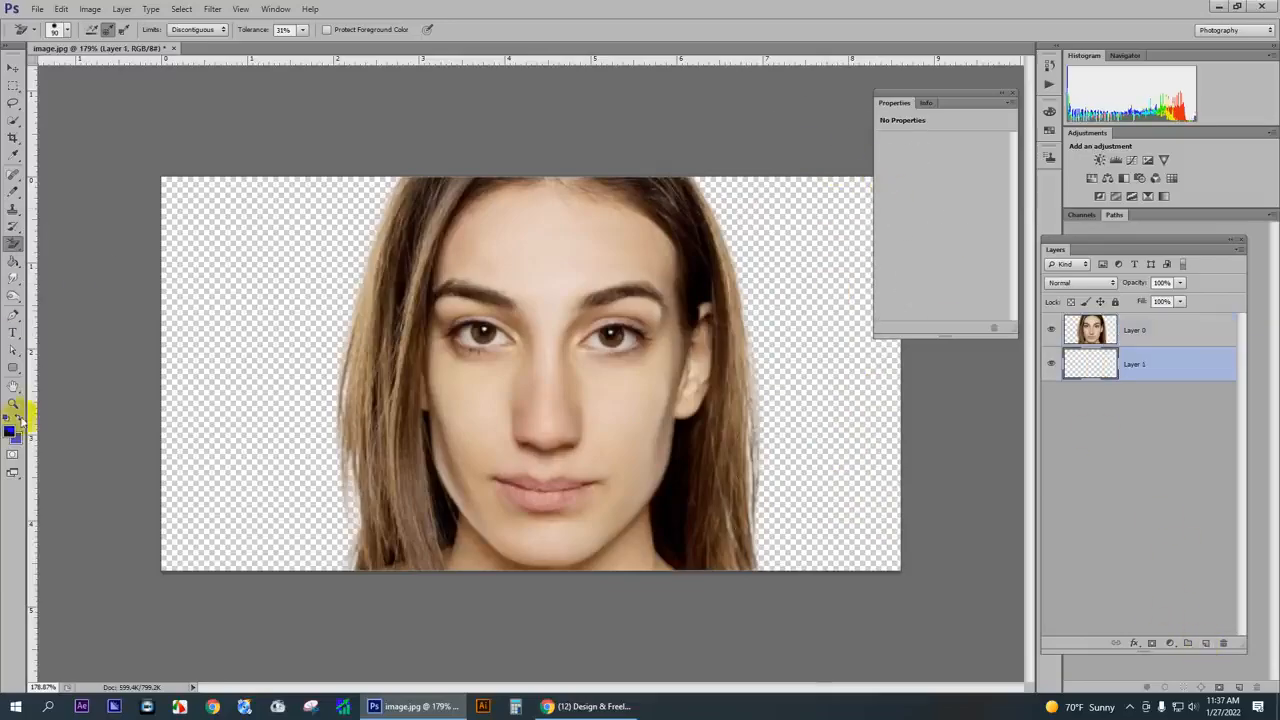
left_click(16, 420)
left_click(16, 420)
left_click(10, 432)
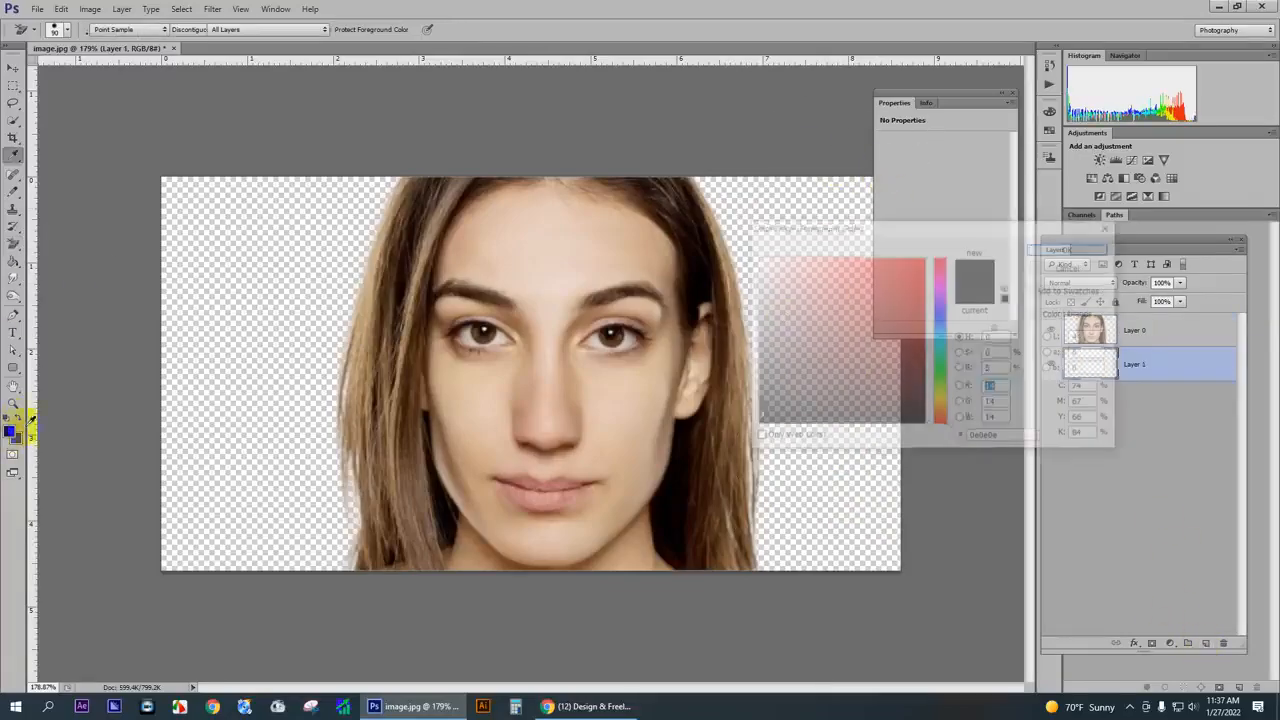
left_click_drag(945, 395, 955, 340)
left_click(866, 282)
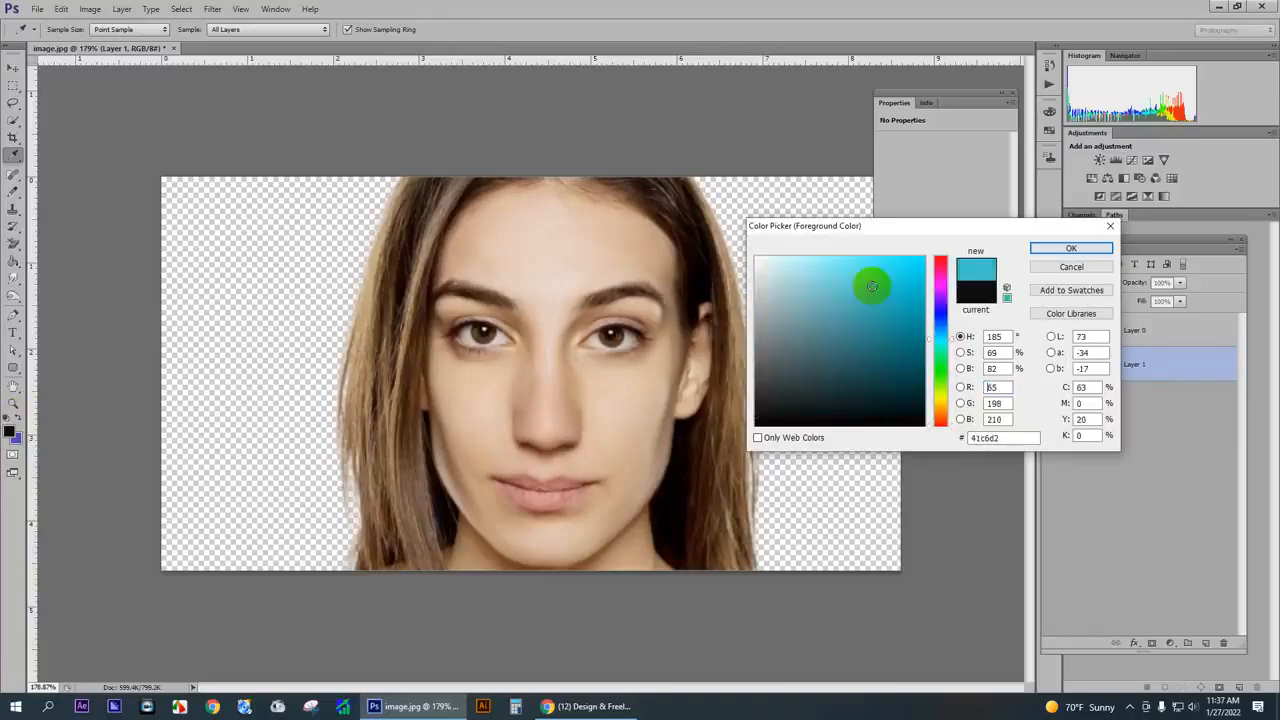
key("Return")
key("alt+BackSpace")
scroll(763, 321, "down", 4)
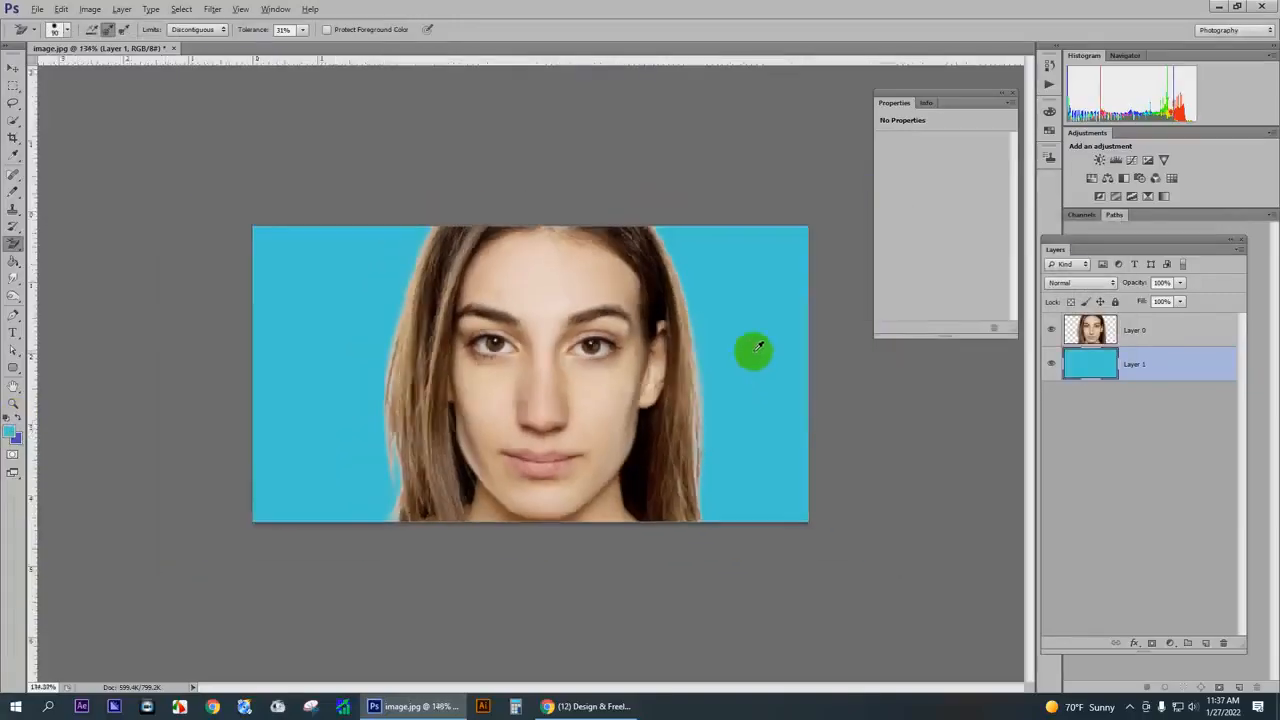
- Make the portrait layer active and choose the standard Lasso tool
left_click(1100, 333)
scroll(557, 357, "up", 4)
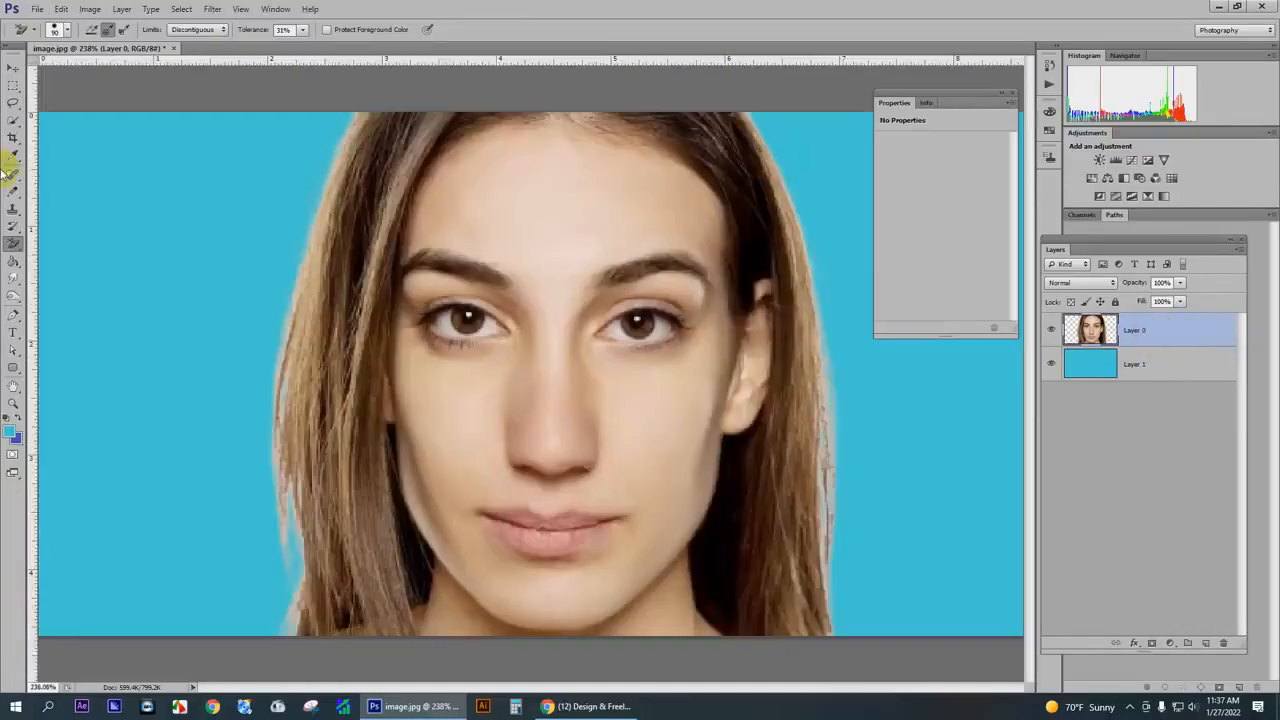
left_click_drag(12, 102, 47, 115)
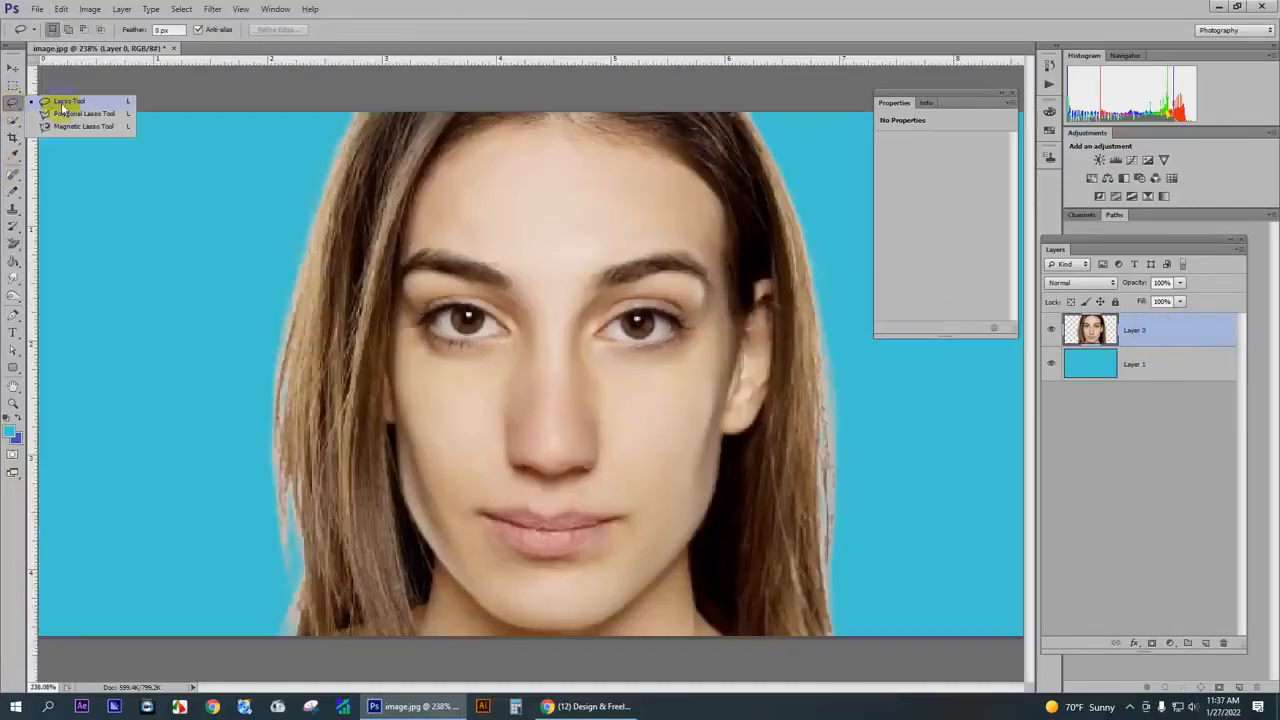
left_click(66, 102)
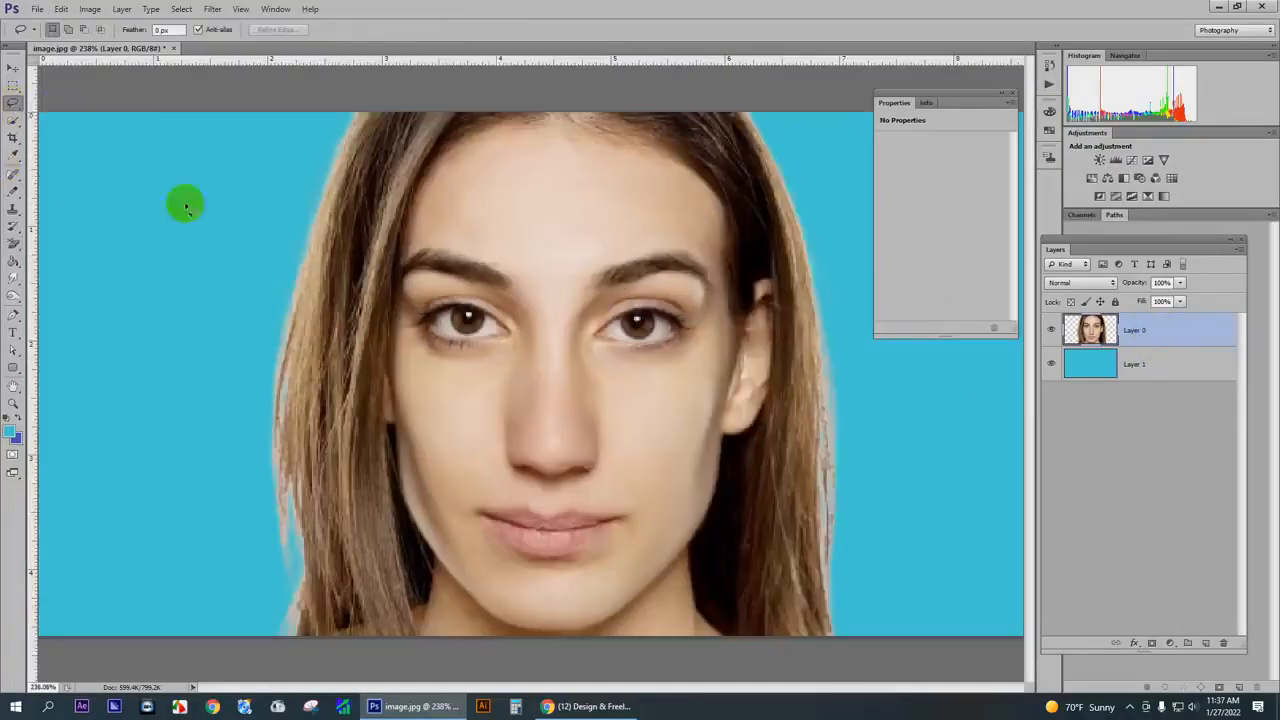
scroll(306, 374, "down", 3)
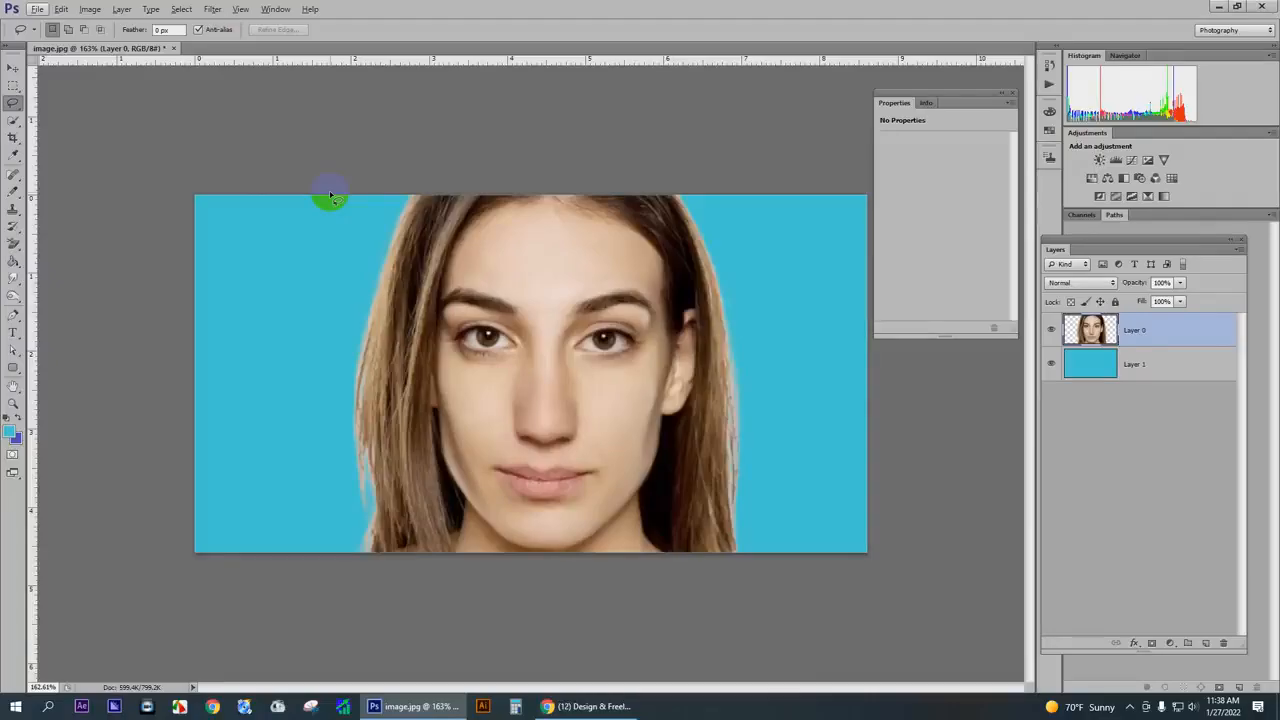
mouse_move(330, 195)
left_mouse_down()
mouse_move(354, 191)
mouse_move(368, 208)
left_mouse_up()
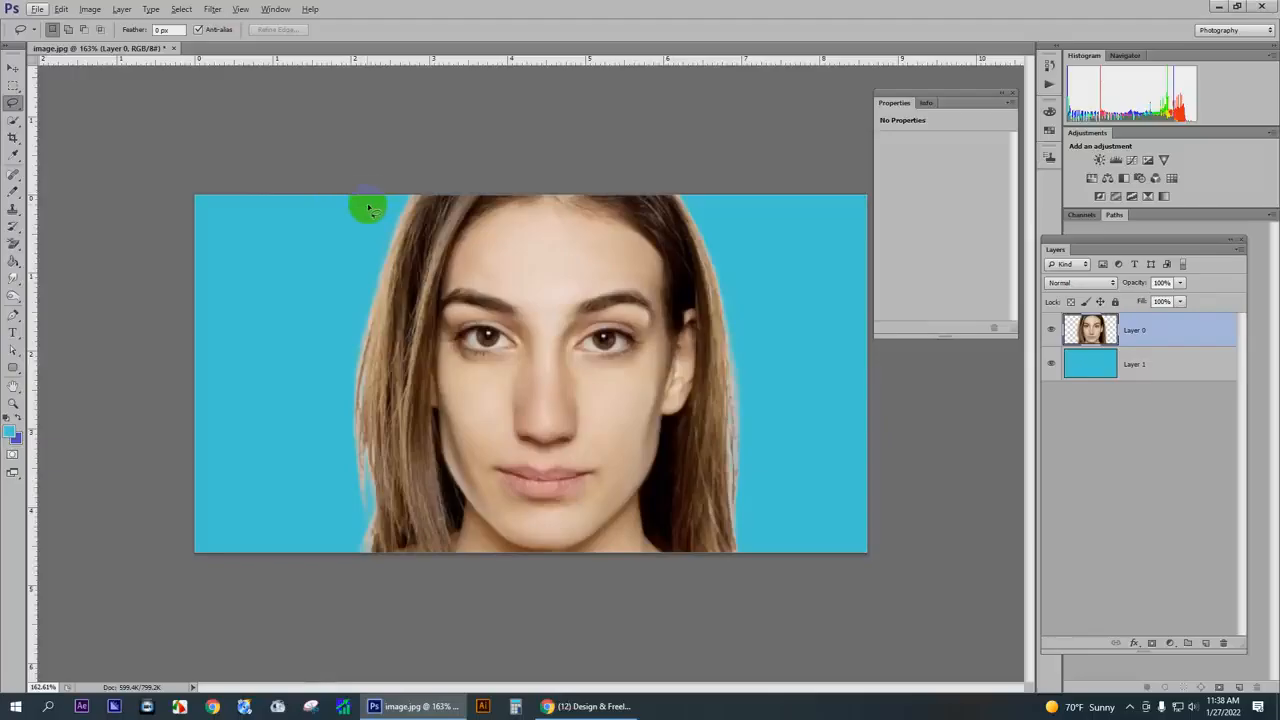
left_click(1131, 706)
left_click(1131, 683)
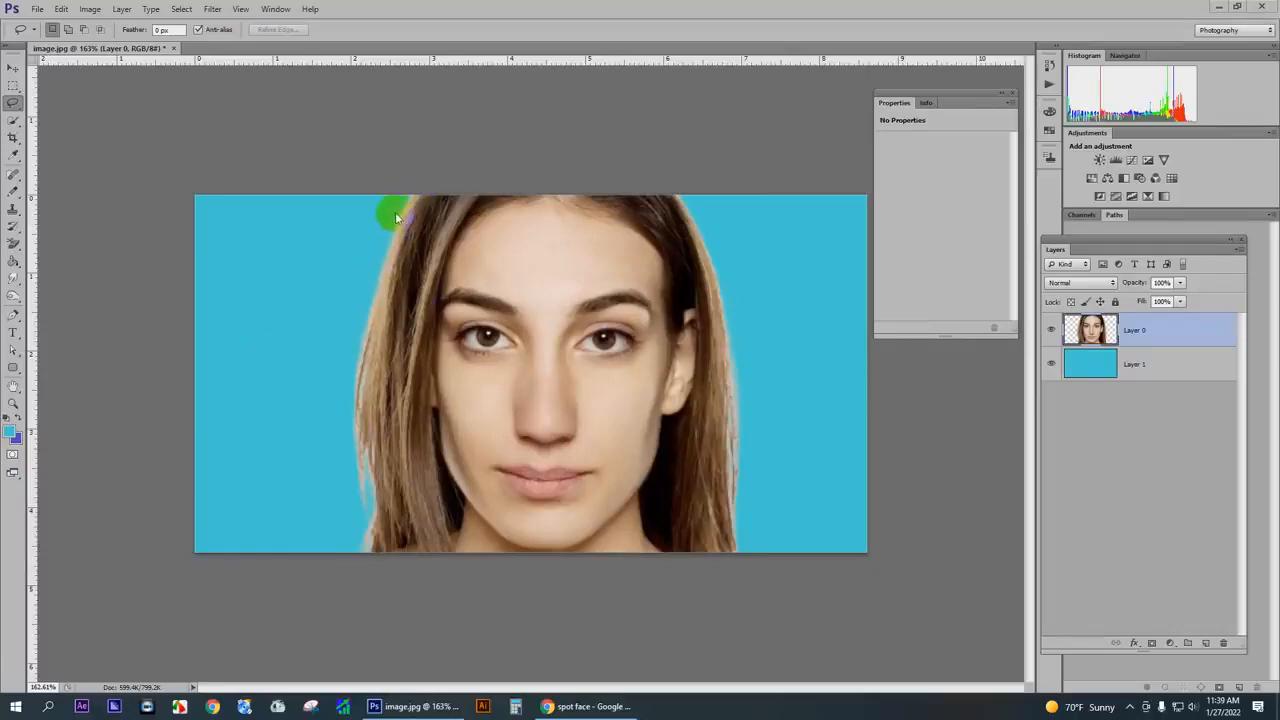
- Lasso a long freehand selection around the outer strand of hair on the image's left side, from the crown past cheek level
scroll(454, 215, "up", 5)
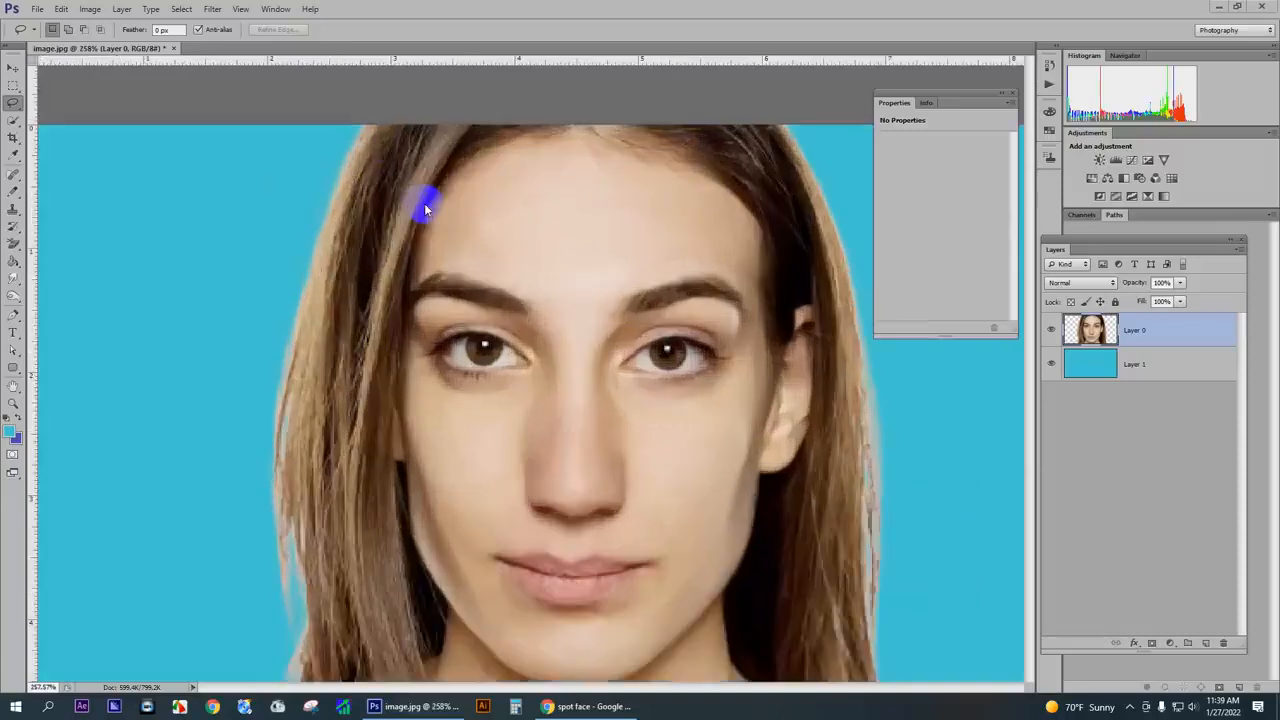
scroll(382, 163, "down", 4)
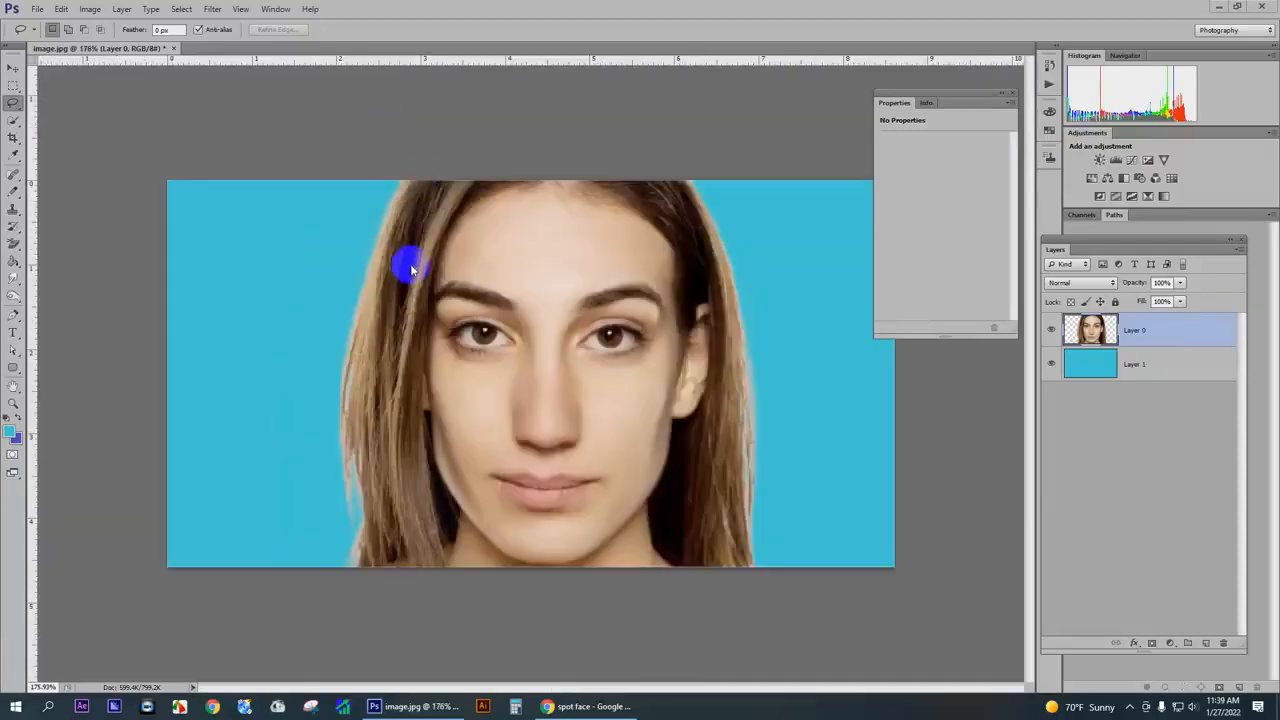
scroll(420, 197, "up", 1)
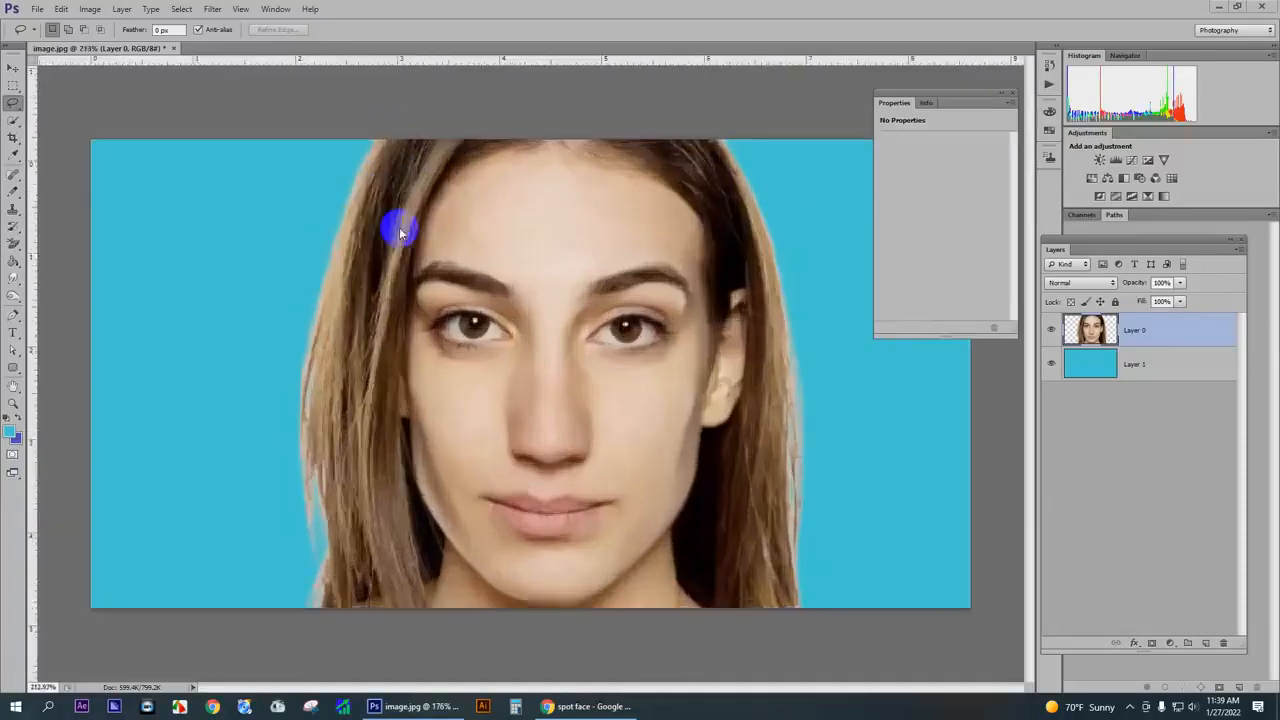
scroll(431, 226, "down", 2)
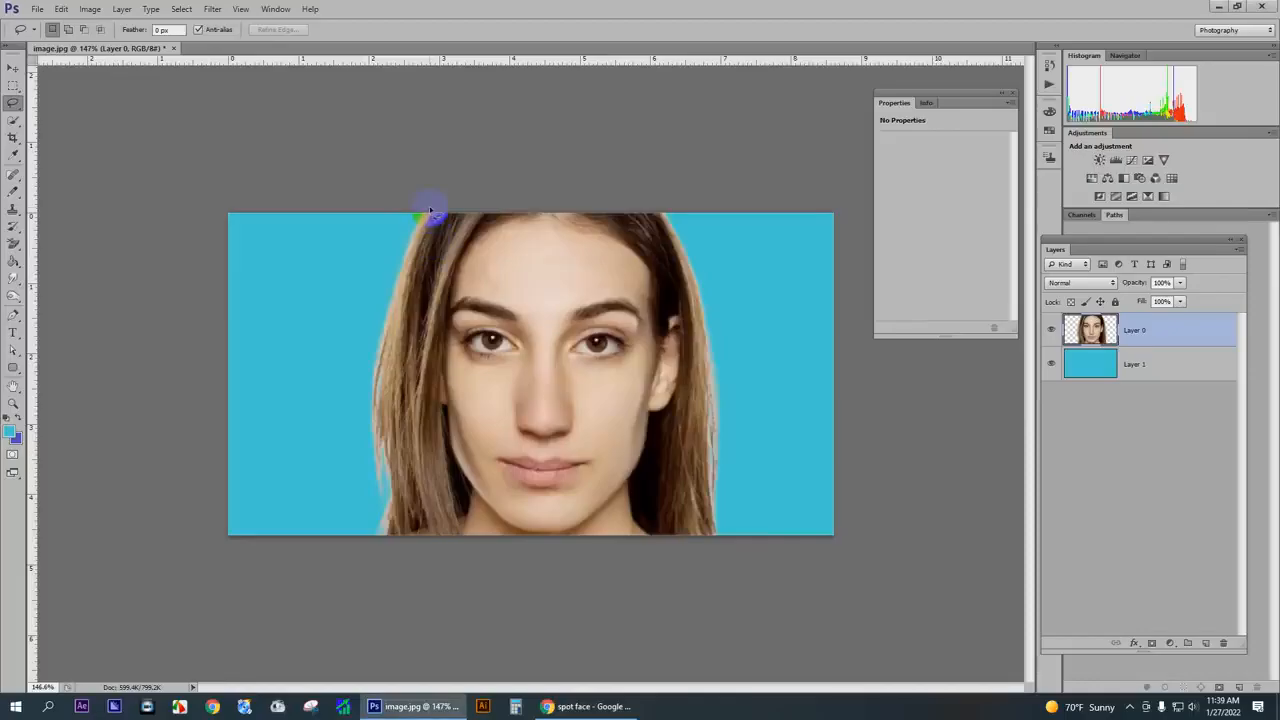
mouse_move(424, 210)
left_mouse_down()
mouse_move(369, 337)
mouse_move(366, 462)
mouse_move(376, 482)
mouse_move(390, 472)
left_mouse_up()
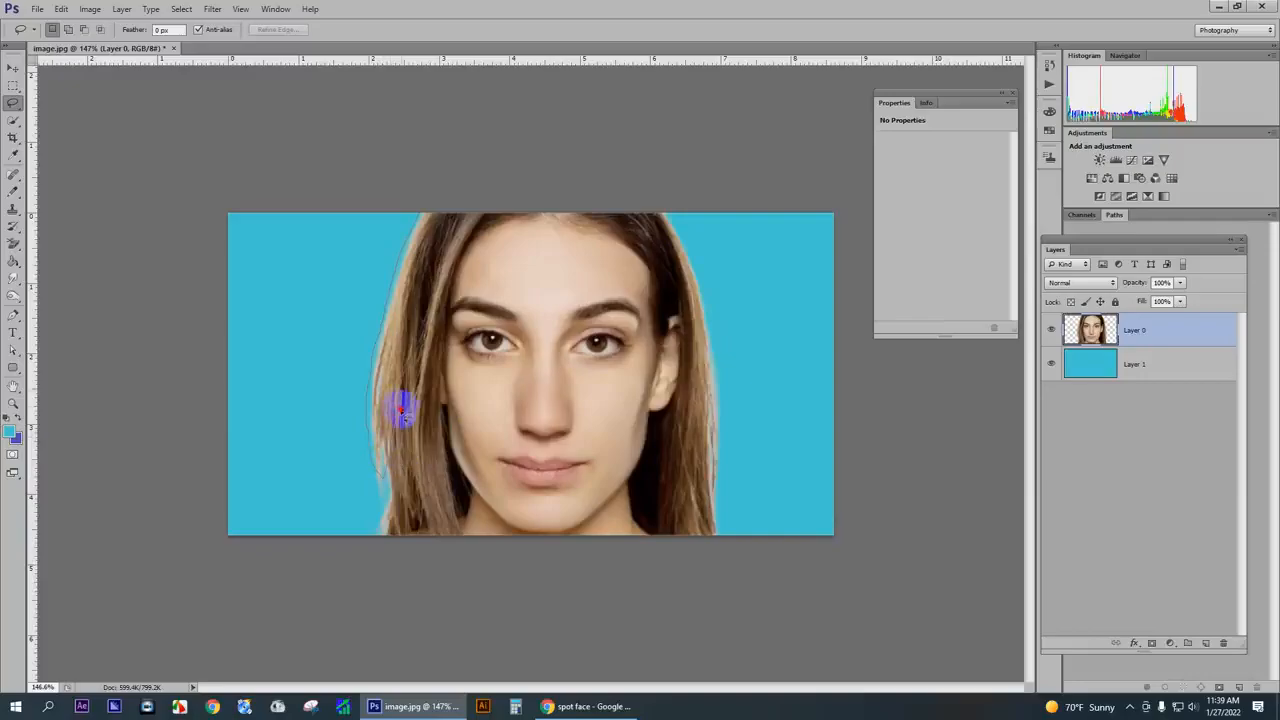
mouse_move(420, 330)
left_mouse_down()
mouse_move(446, 206)
mouse_move(441, 233)
left_mouse_up()
scroll(425, 250, "up", 5)
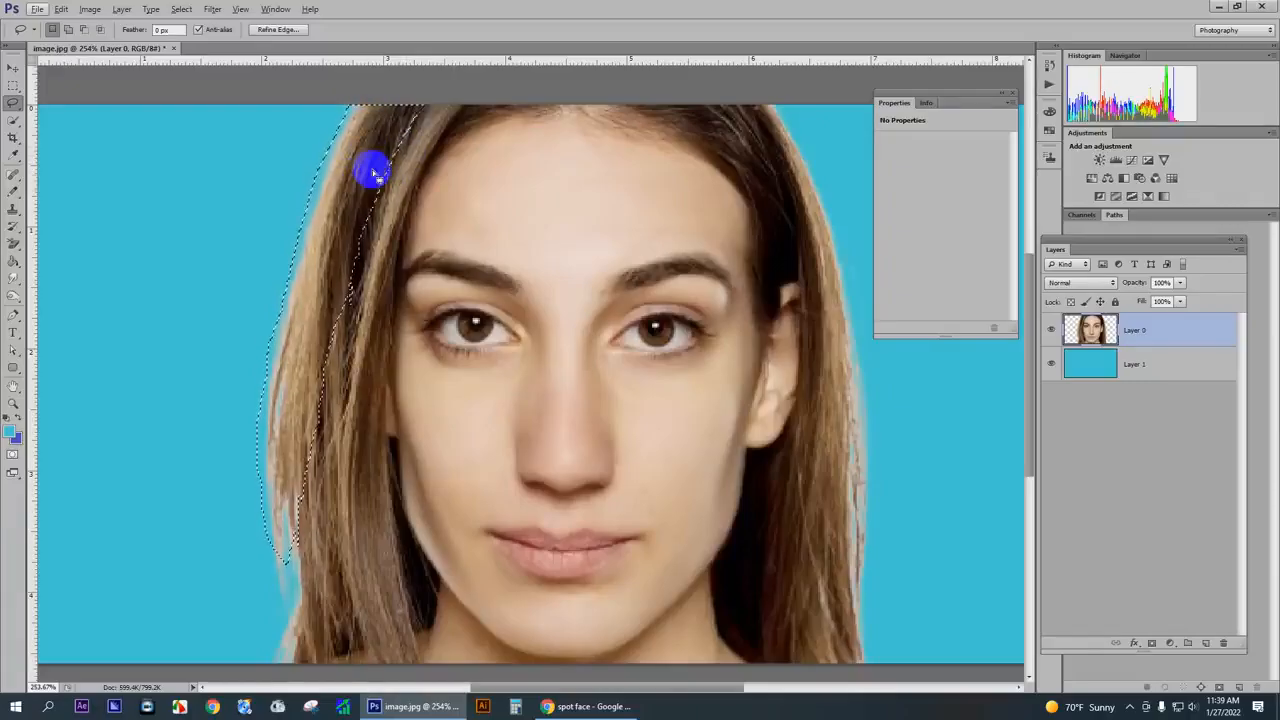
- Feather the selection around the outer left hair strand twice, using a 20-pixel radius for the second pass
right_click(369, 178)
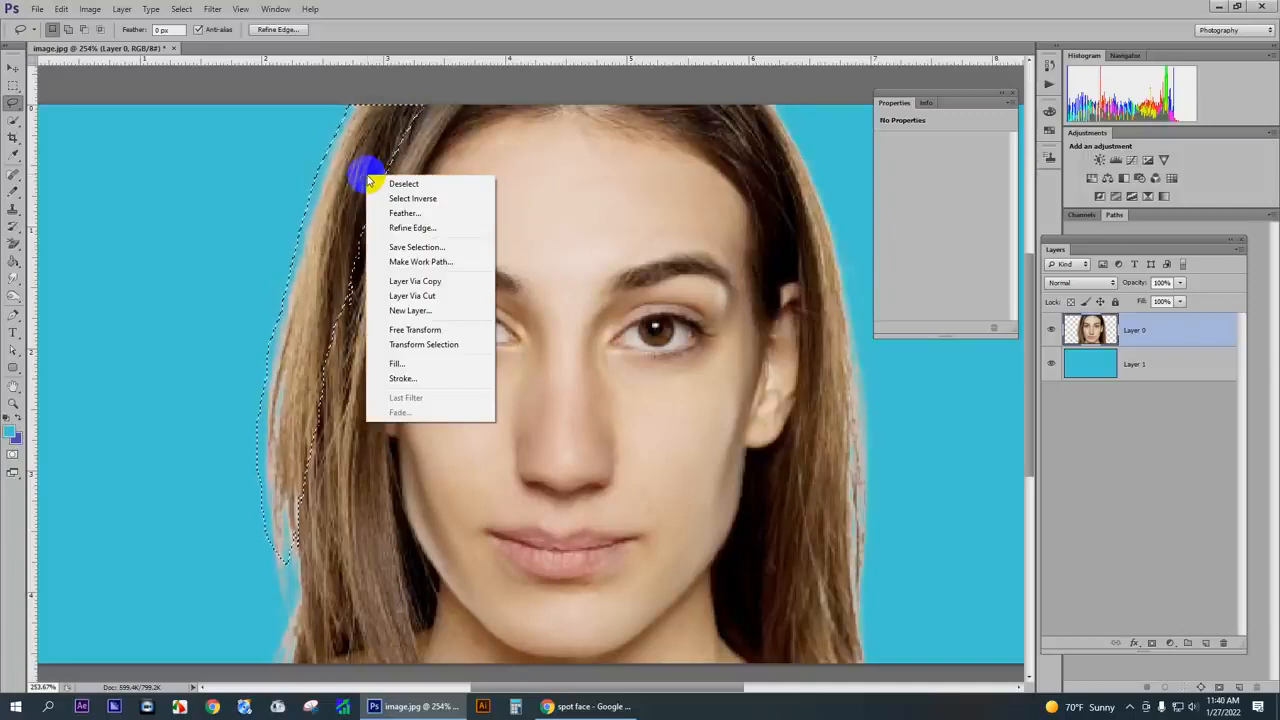
left_click(420, 212)
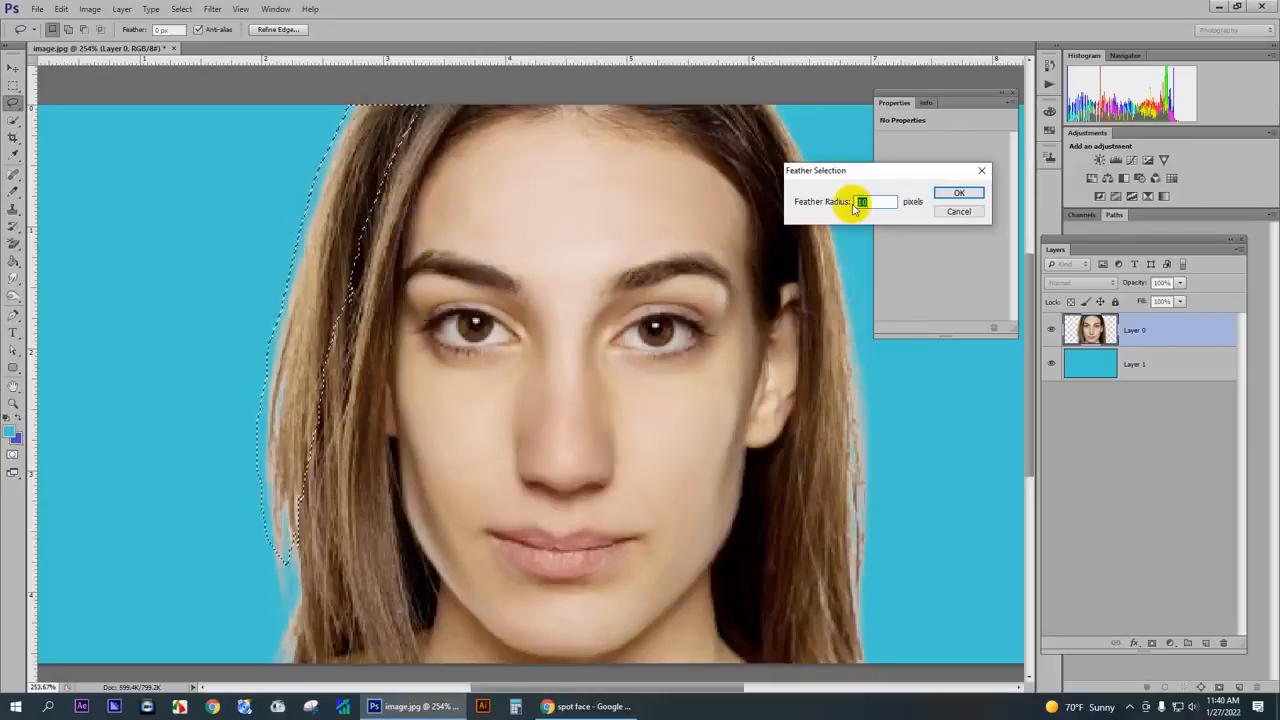
key("Return")
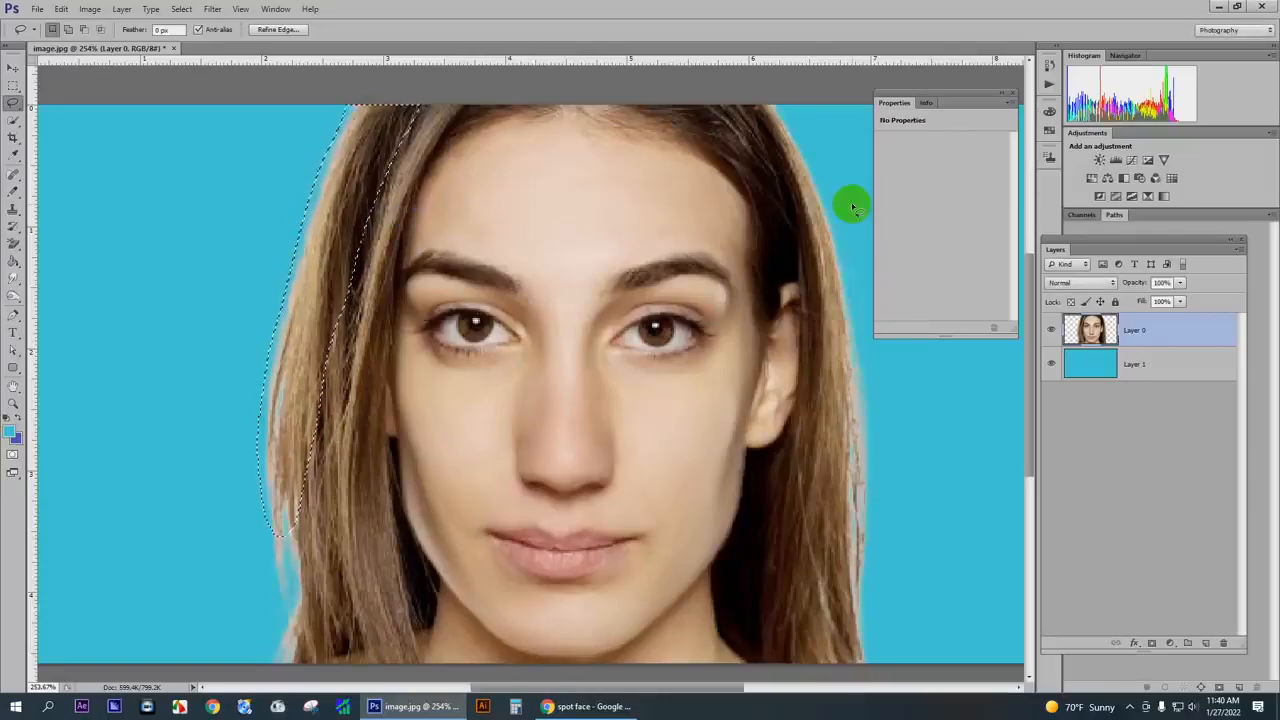
right_click(358, 174)
left_click(397, 212)
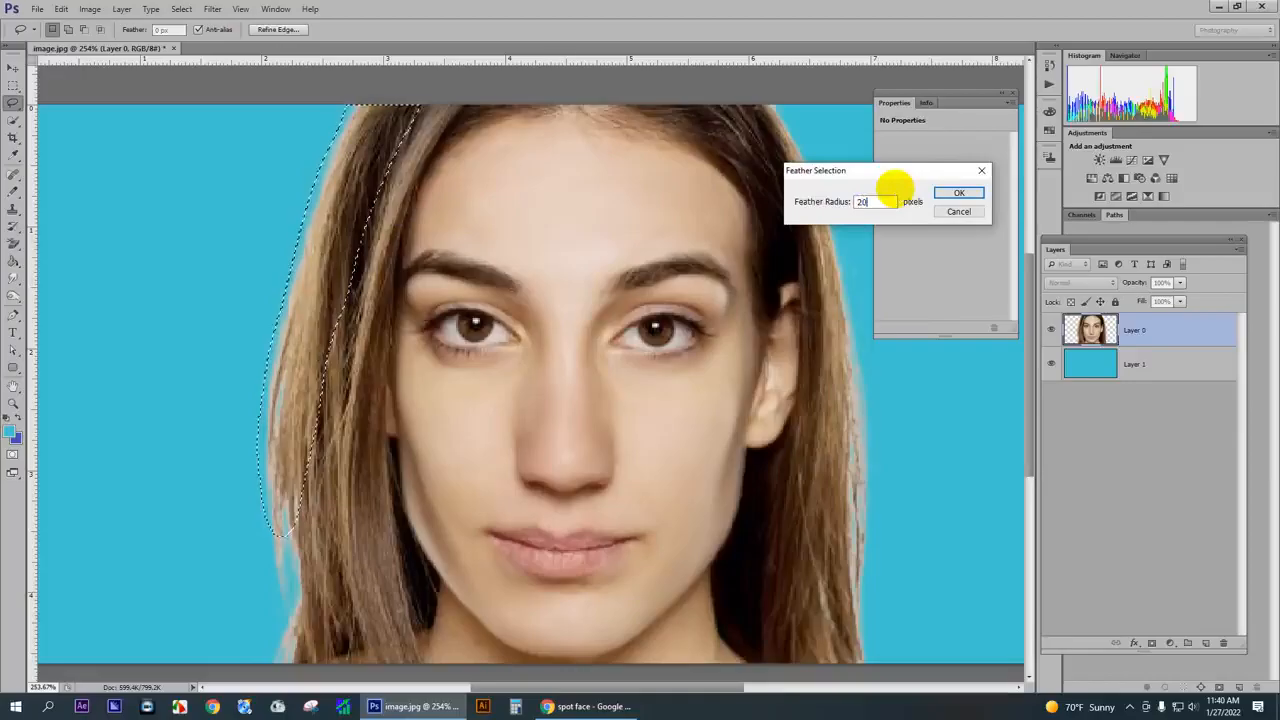
key("Return")
scroll(396, 199, "down", 4)
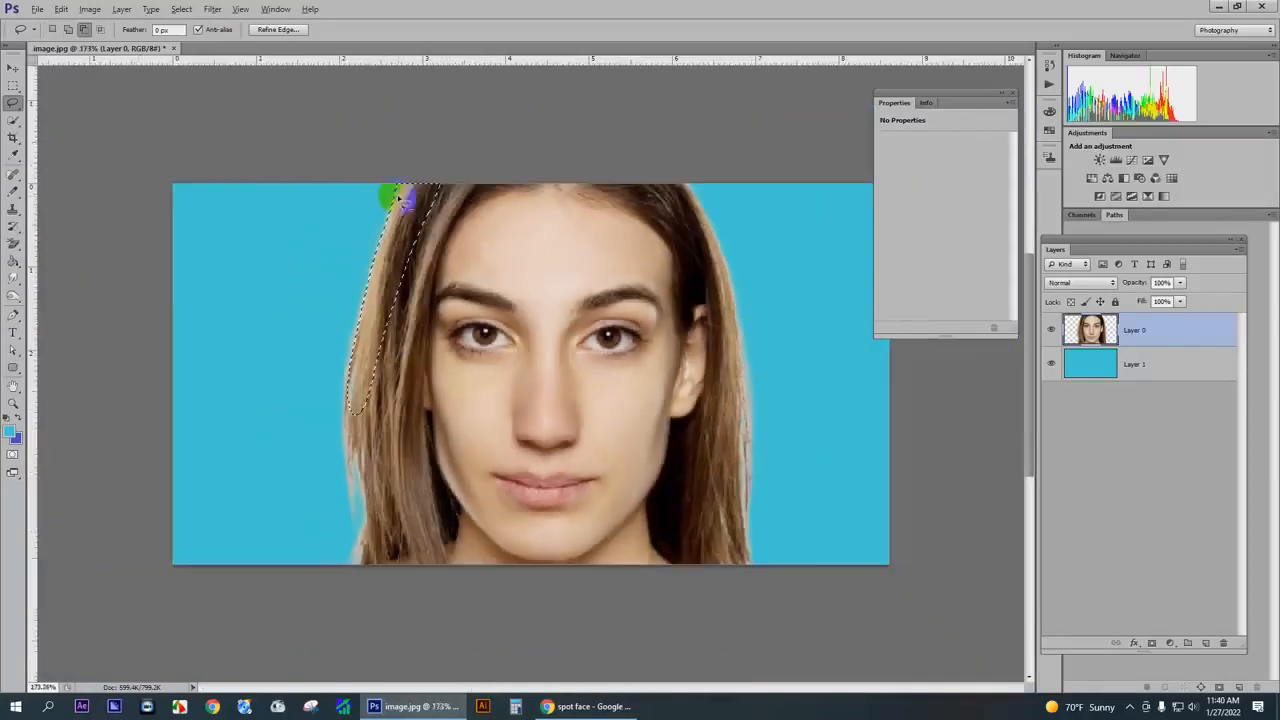
scroll(412, 259, "up", 2)
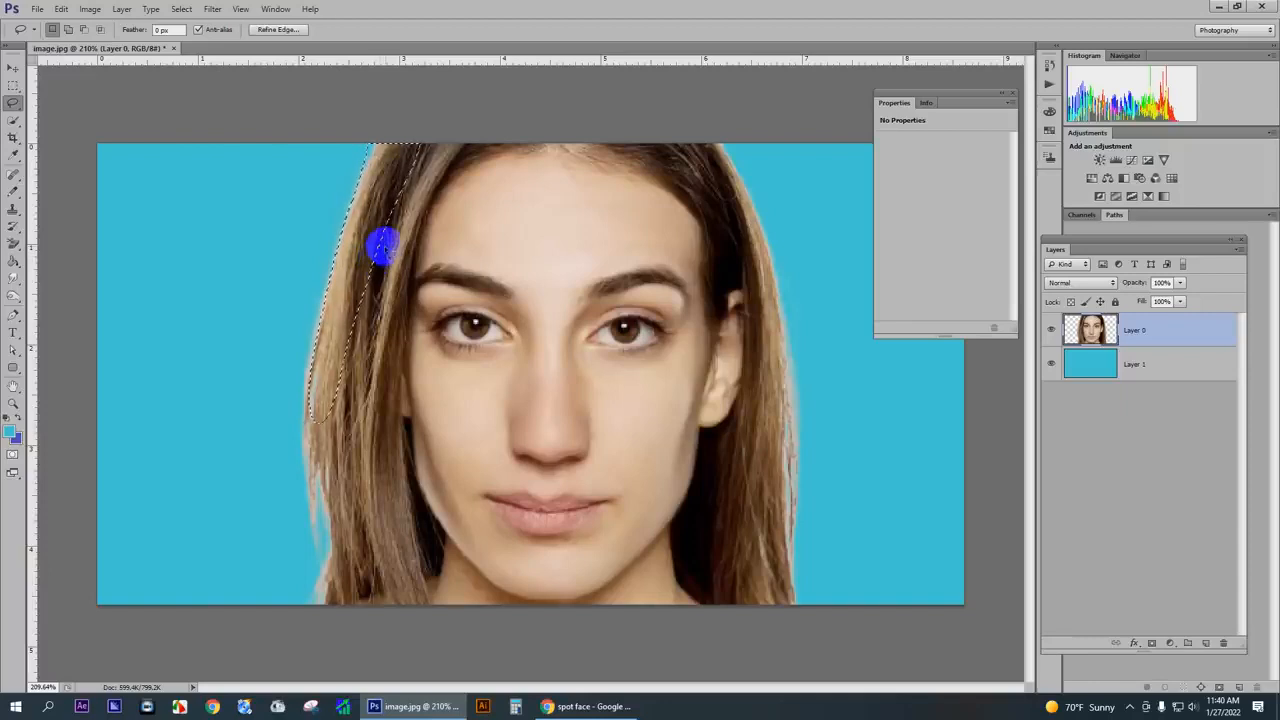
- Tint the selected outer left hair red with Color Balance midtone levels +100, -44 and +33, and deselect it
key("i")
key("ctrl+b")
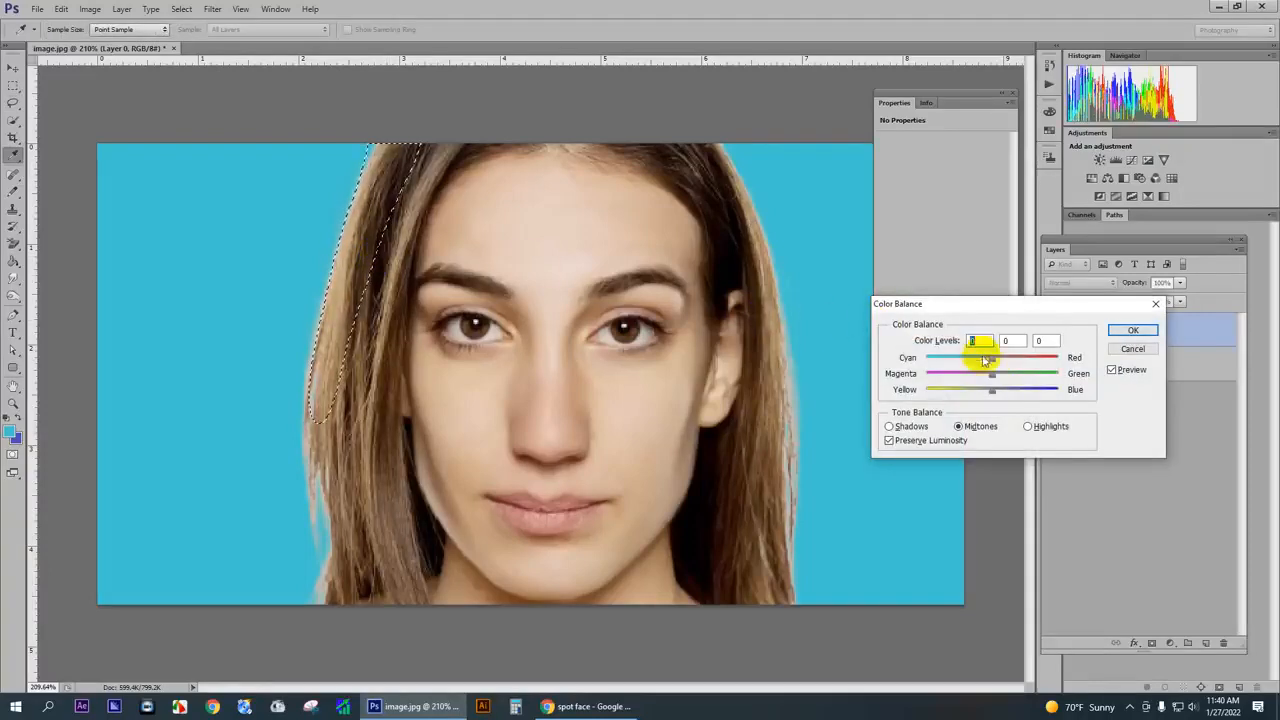
left_click_drag(990, 356, 1015, 397)
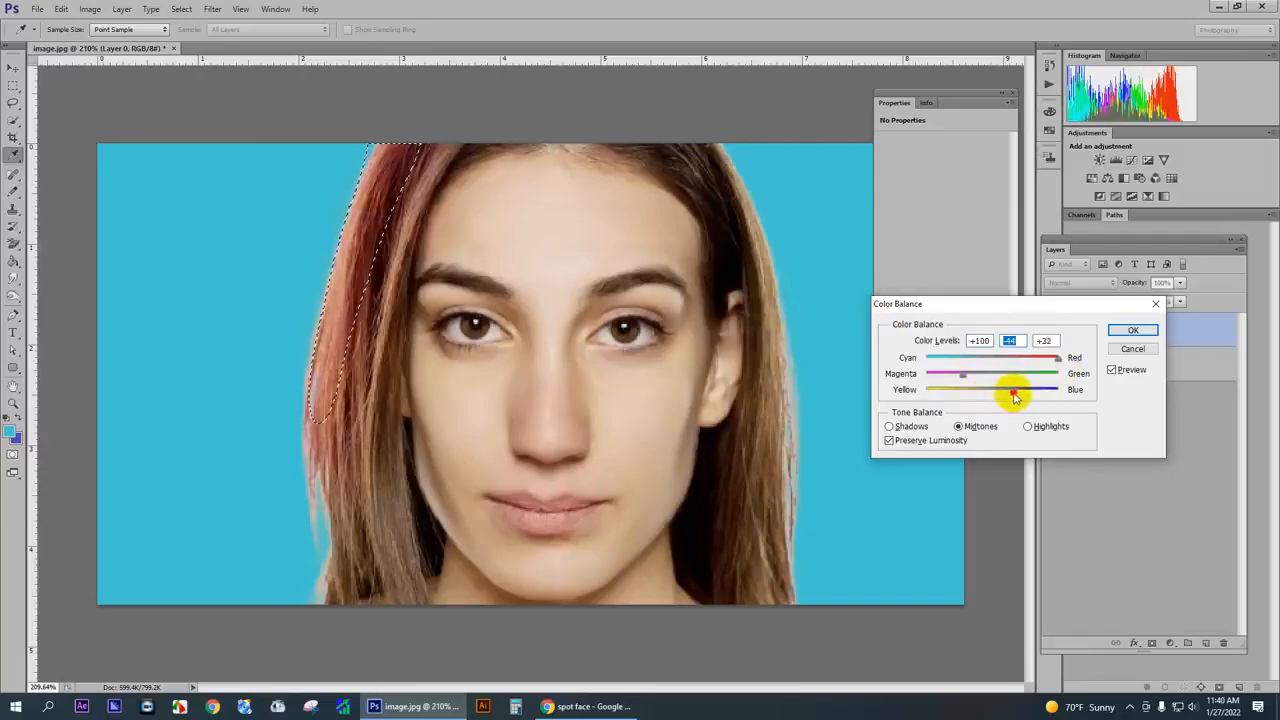
left_click(1130, 329)
key("ctrl+d")
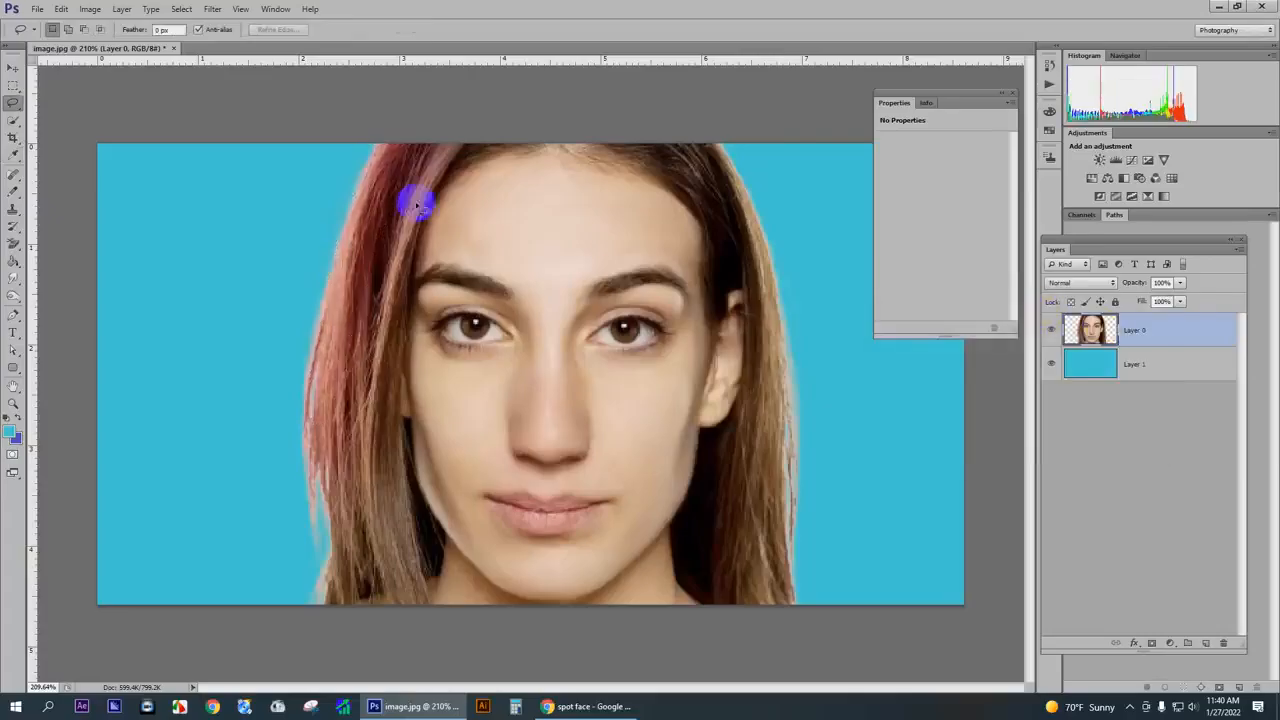
- Lasso the inner strand of hair beside the face on the image's left side and feather the selection by 15 pixels
mouse_move(432, 148)
left_mouse_down()
mouse_move(380, 251)
mouse_move(369, 369)
mouse_move(369, 395)
mouse_move(387, 360)
mouse_move(364, 541)
mouse_move(379, 587)
mouse_move(404, 608)
mouse_move(423, 557)
mouse_move(397, 420)
mouse_move(409, 220)
mouse_move(414, 251)
mouse_move(451, 157)
mouse_move(480, 151)
mouse_move(434, 131)
mouse_move(451, 186)
left_mouse_up()
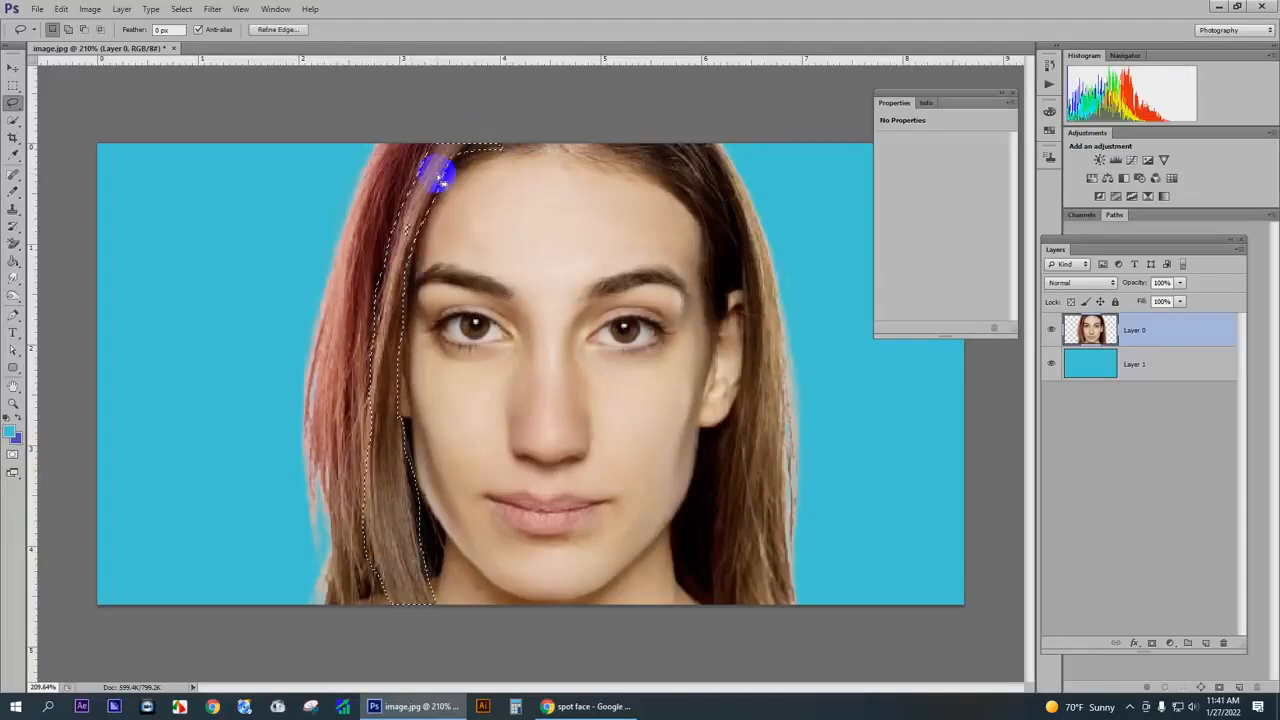
right_click(437, 176)
left_click(475, 212)
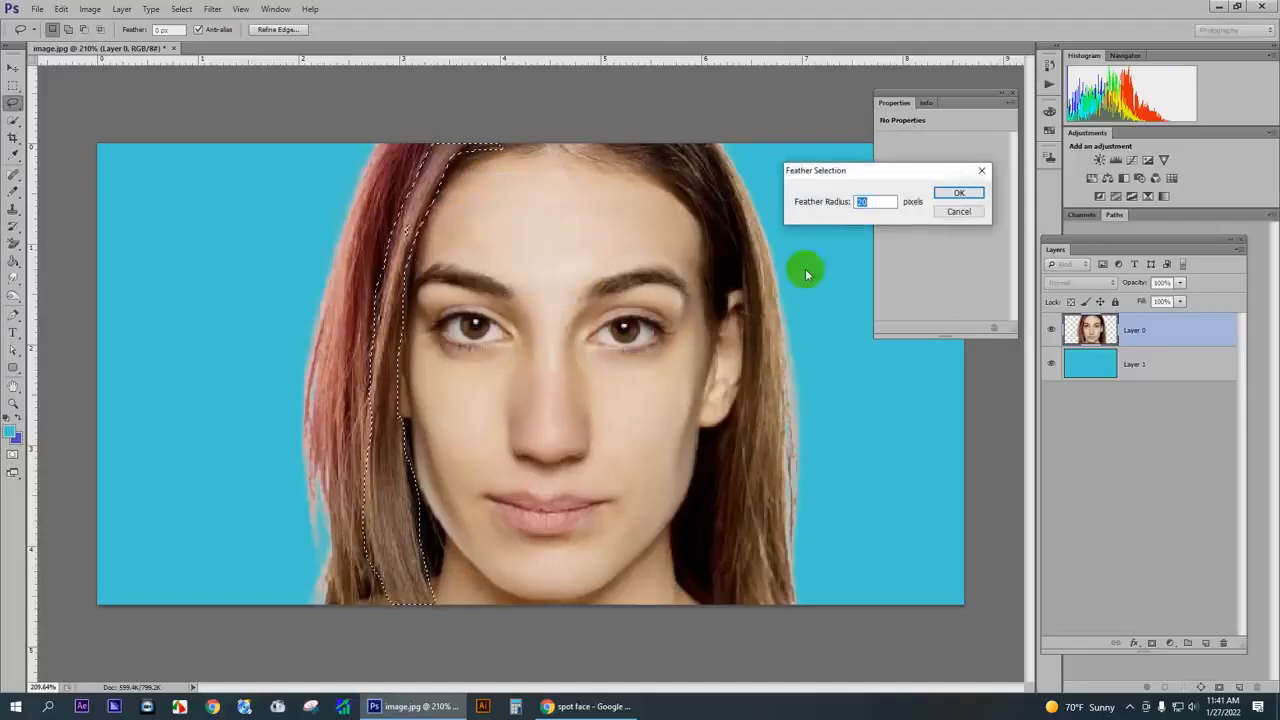
type("15")
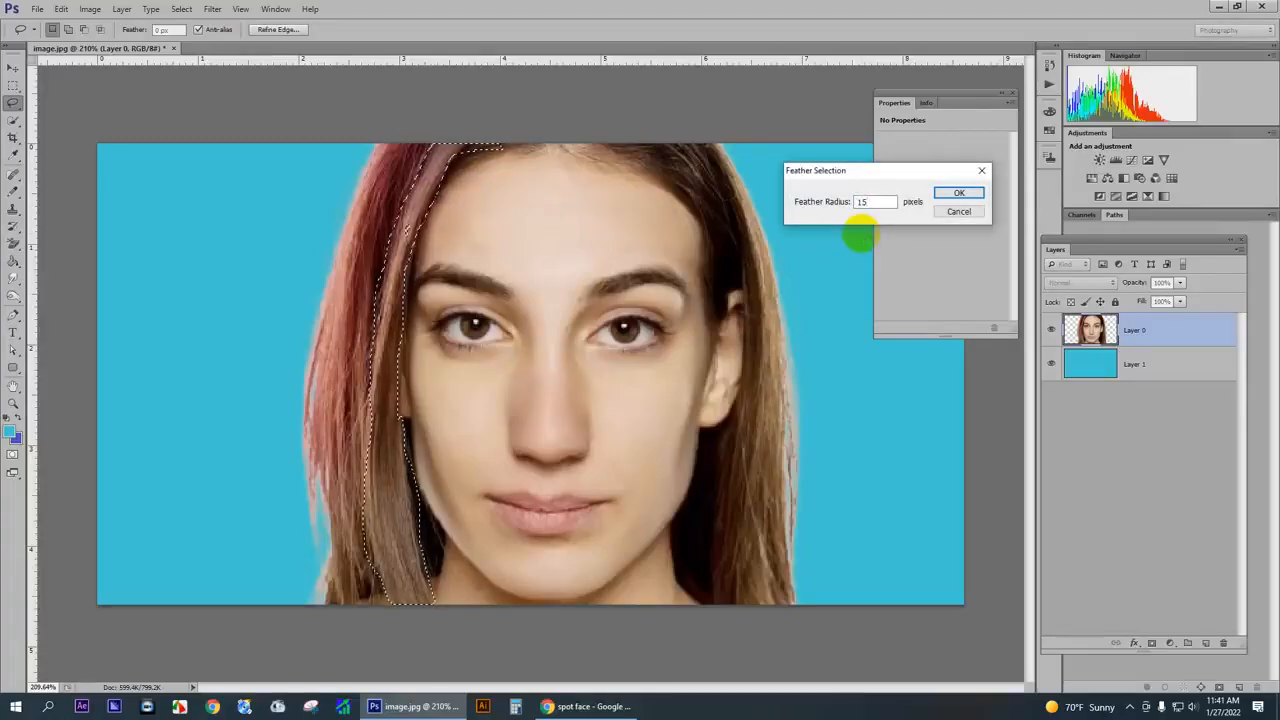
key("Return")
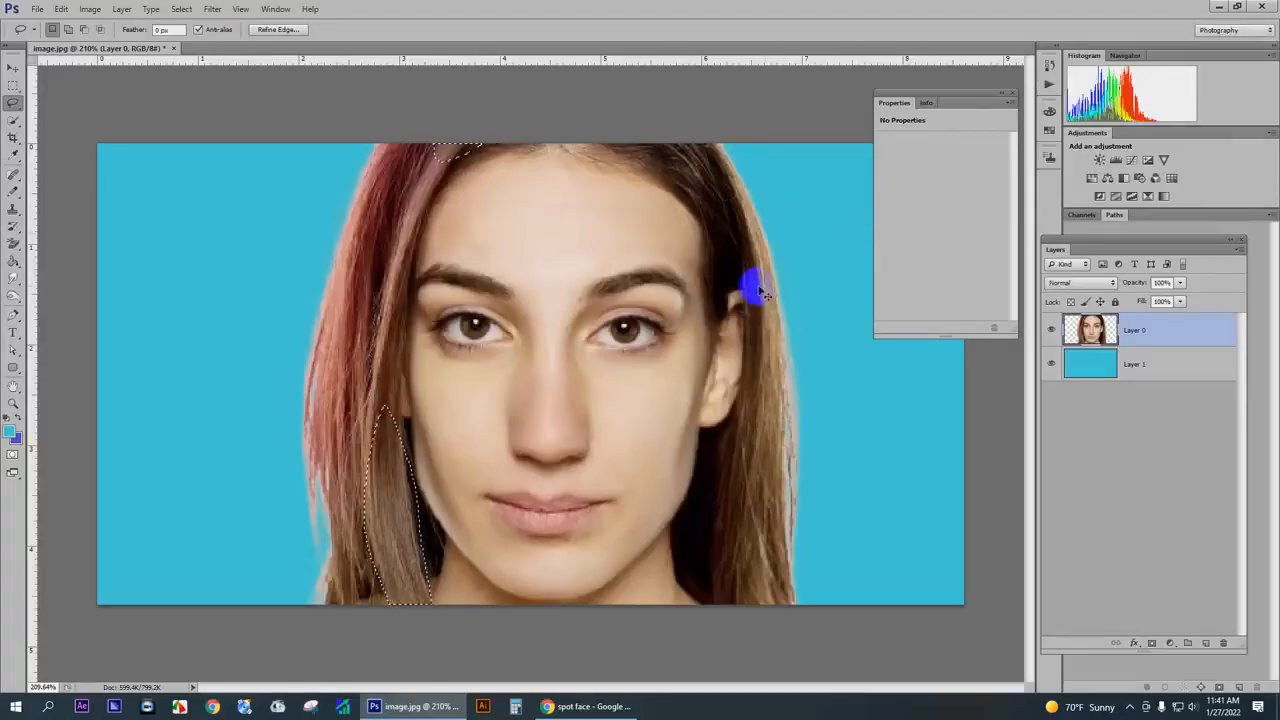
- Tint the selected inner left hair purple with Color Balance midtone levels -32, -64 and +48, and deselect it
key("ctrl+b")
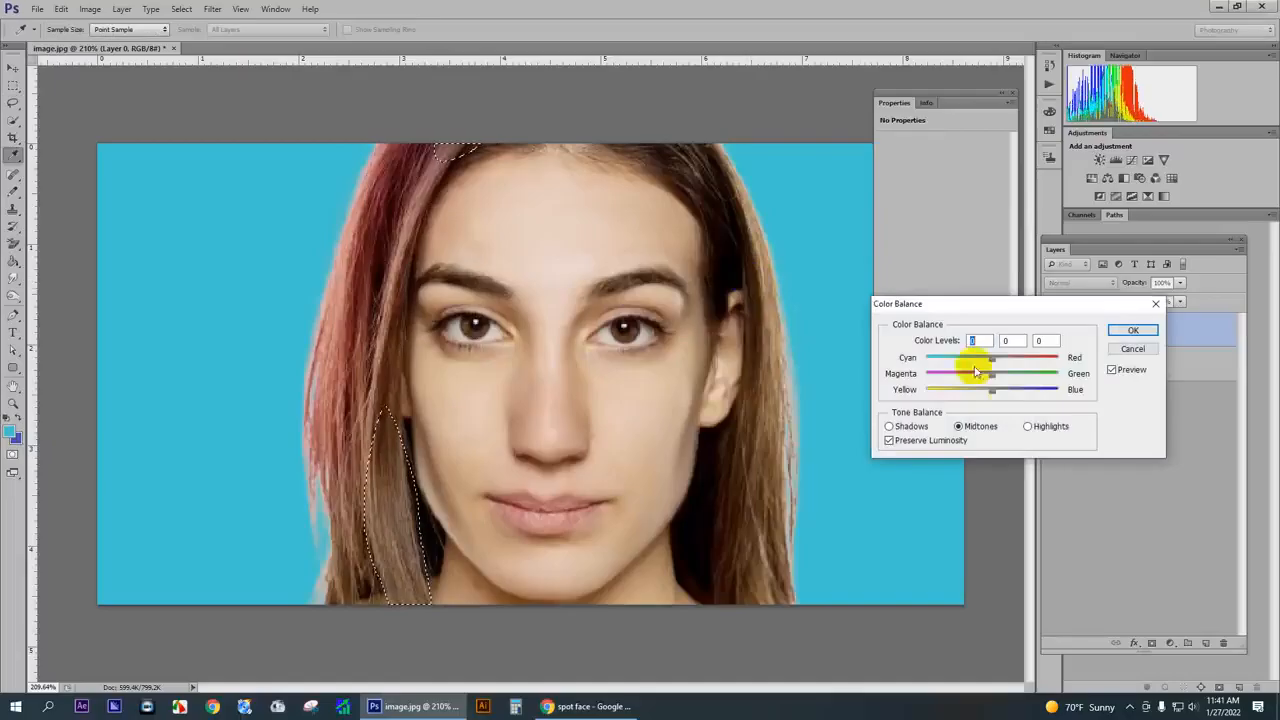
mouse_move(971, 372)
left_mouse_down()
mouse_move(991, 370)
mouse_move(928, 385)
mouse_move(1020, 371)
mouse_move(951, 380)
mouse_move(1024, 398)
mouse_move(971, 362)
left_mouse_up()
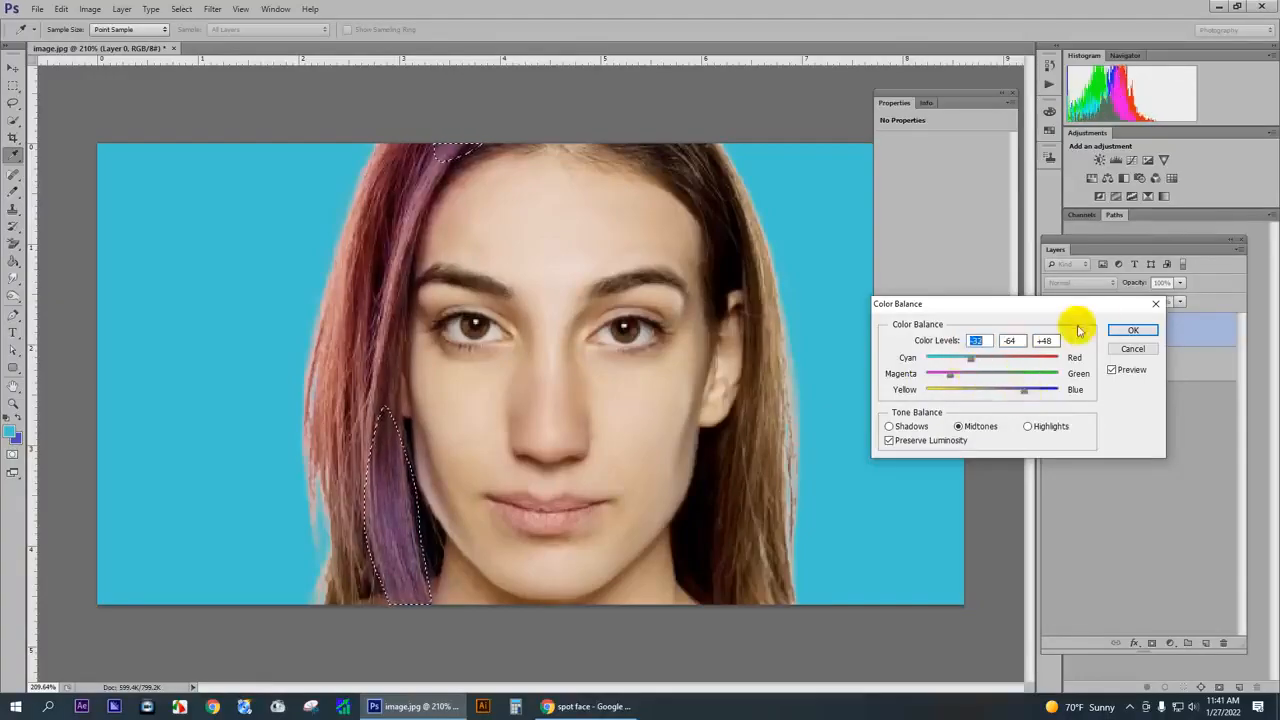
left_click(1131, 332)
key("l")
left_click(507, 323)
- Lasso the dark hair from the right of the parting down to the ear and feather the selection by 10 pixels
scroll(507, 323, "down", 10)
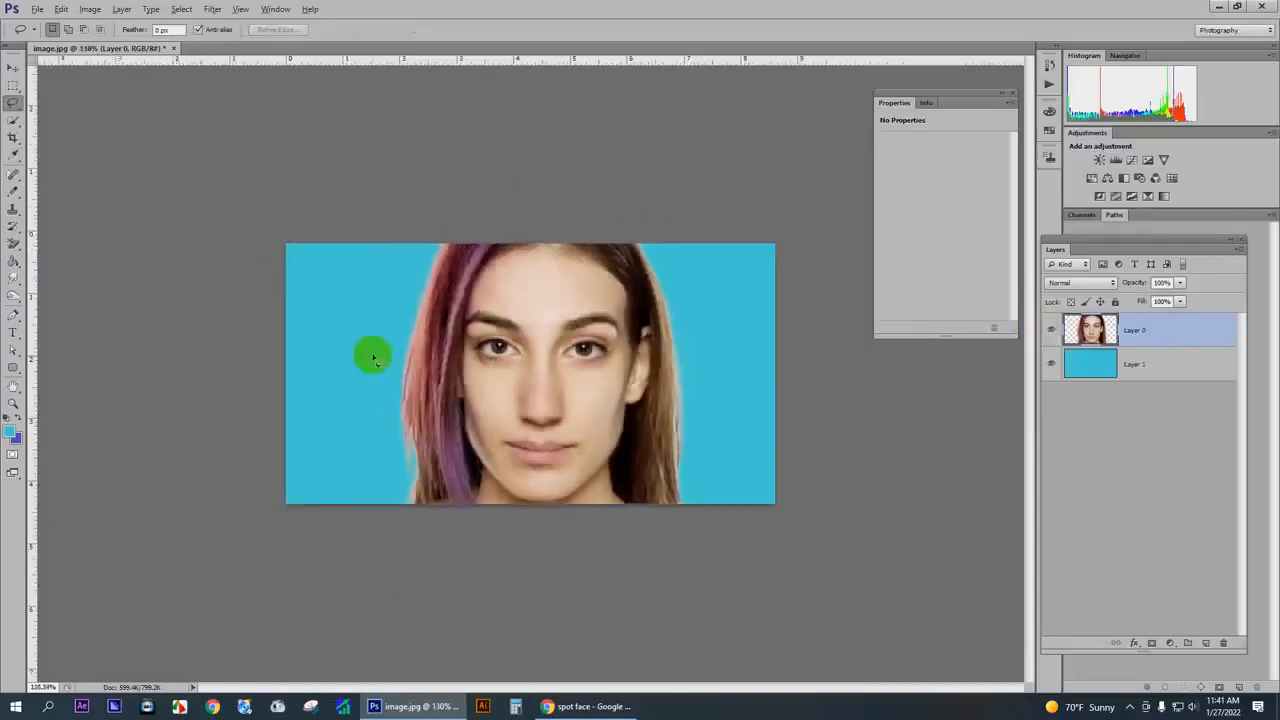
scroll(406, 309, "up", 8)
left_click_drag(614, 296, 632, 306)
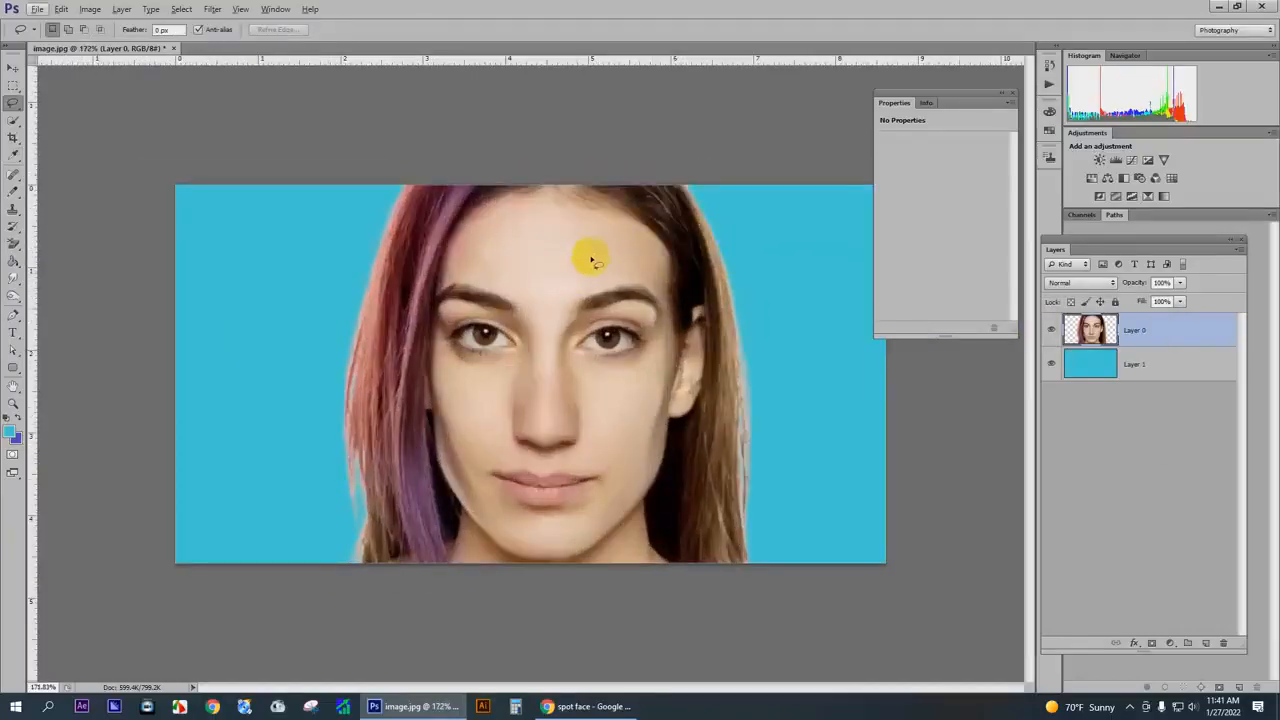
mouse_move(591, 192)
left_mouse_down()
mouse_move(659, 228)
mouse_move(681, 313)
mouse_move(703, 303)
mouse_move(698, 233)
mouse_move(677, 190)
mouse_move(588, 186)
left_mouse_up()
right_click(649, 201)
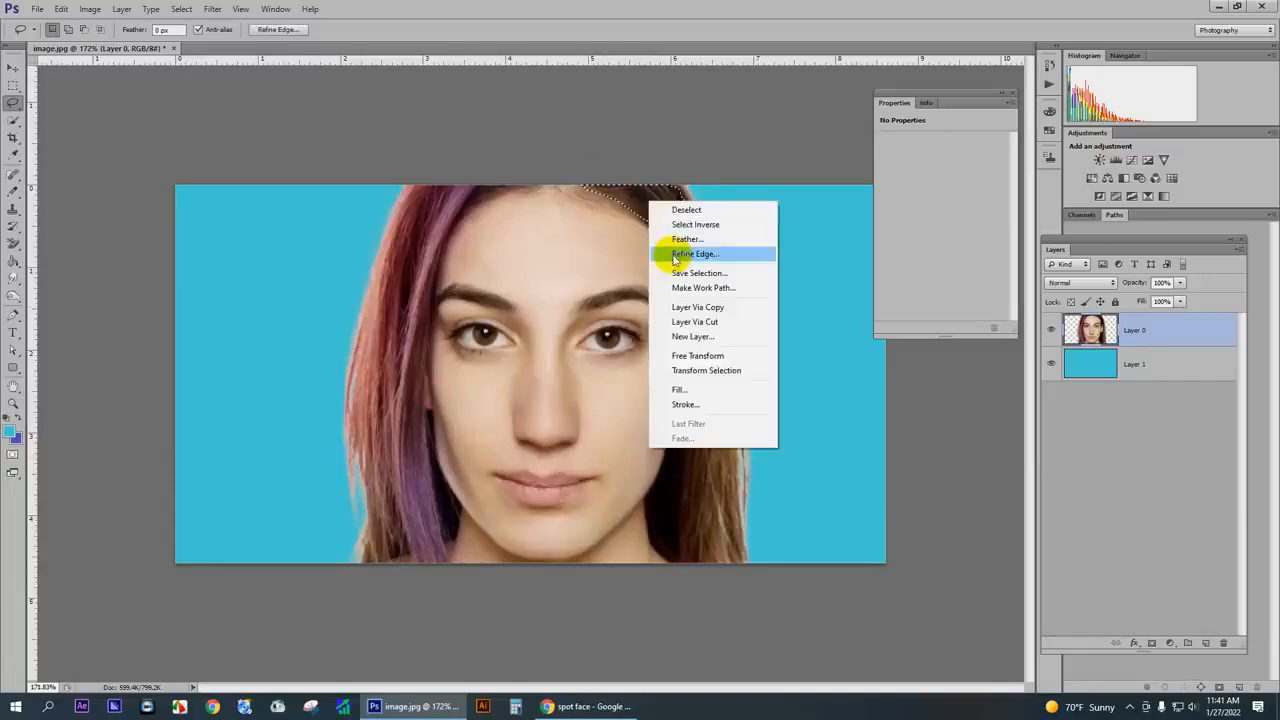
left_click(678, 240)
type("10")
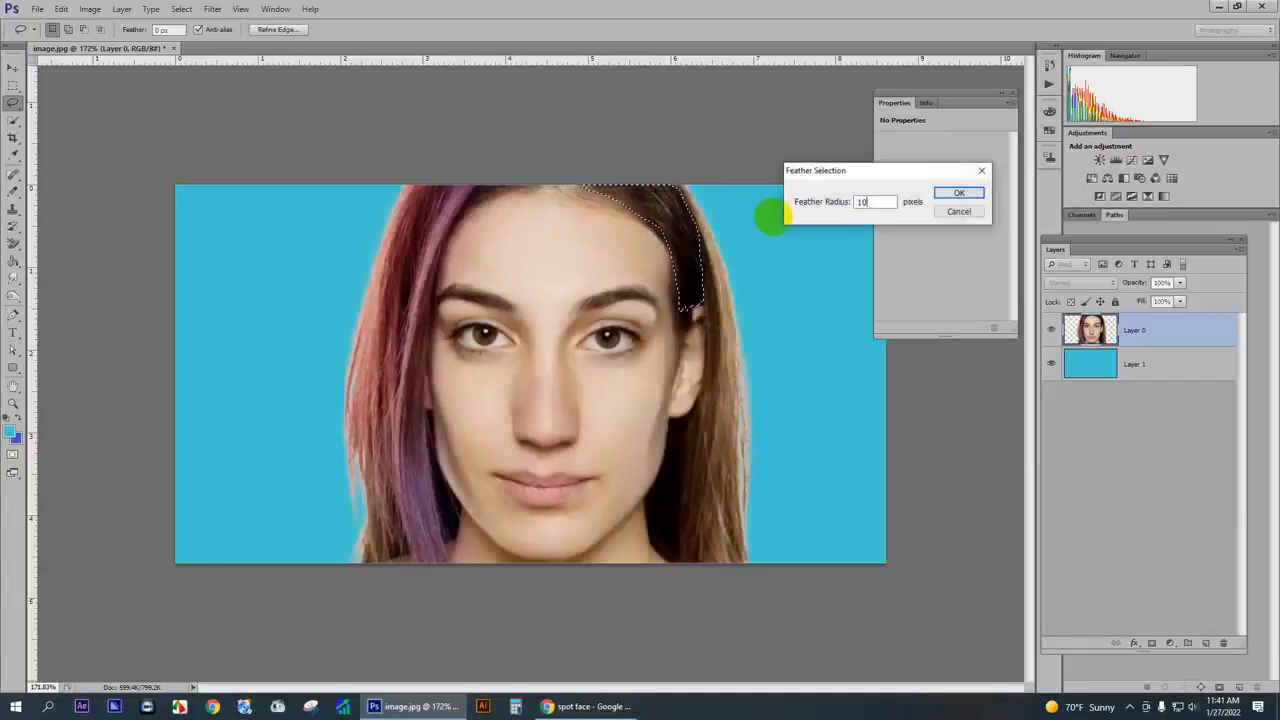
key("Return")
- Tint the selected hair above the right-hand ear red by shifting its Color Balance midtones strongly from cyan towards red, and deselect it
key("i")
key("ctrl+b")
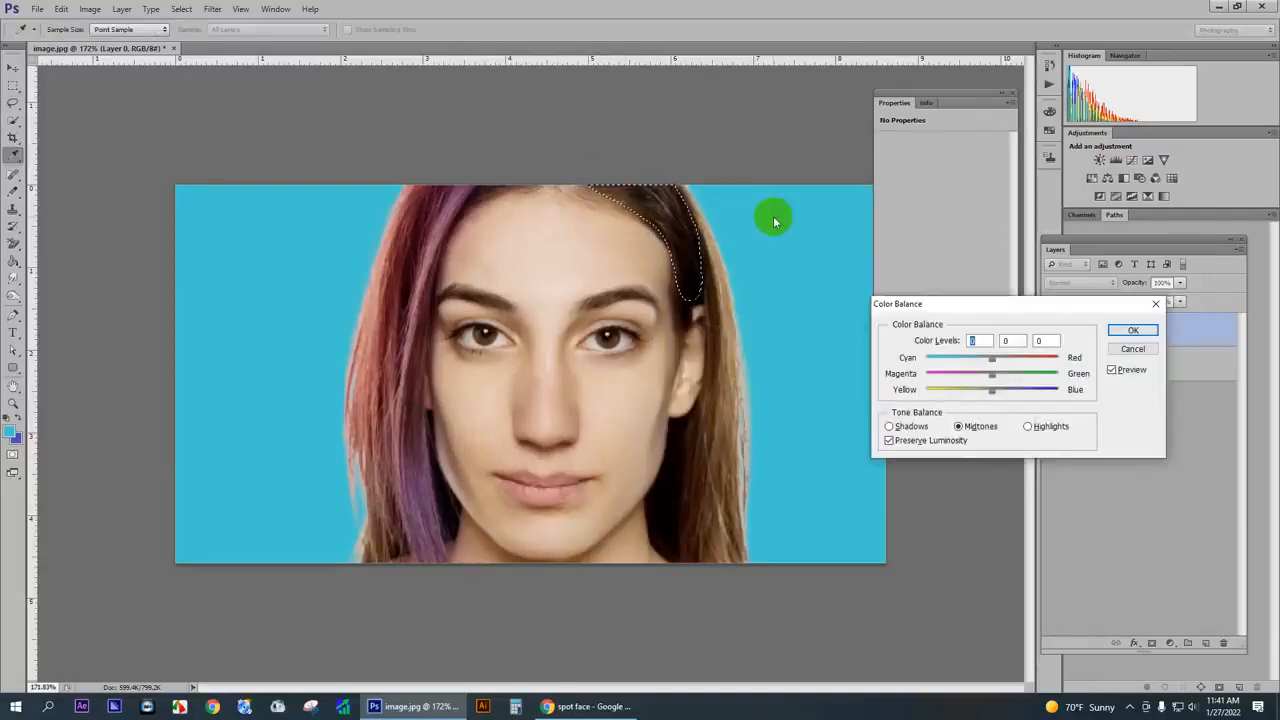
left_click_drag(989, 357, 1054, 357)
left_click(1133, 331)
left_click(845, 270)
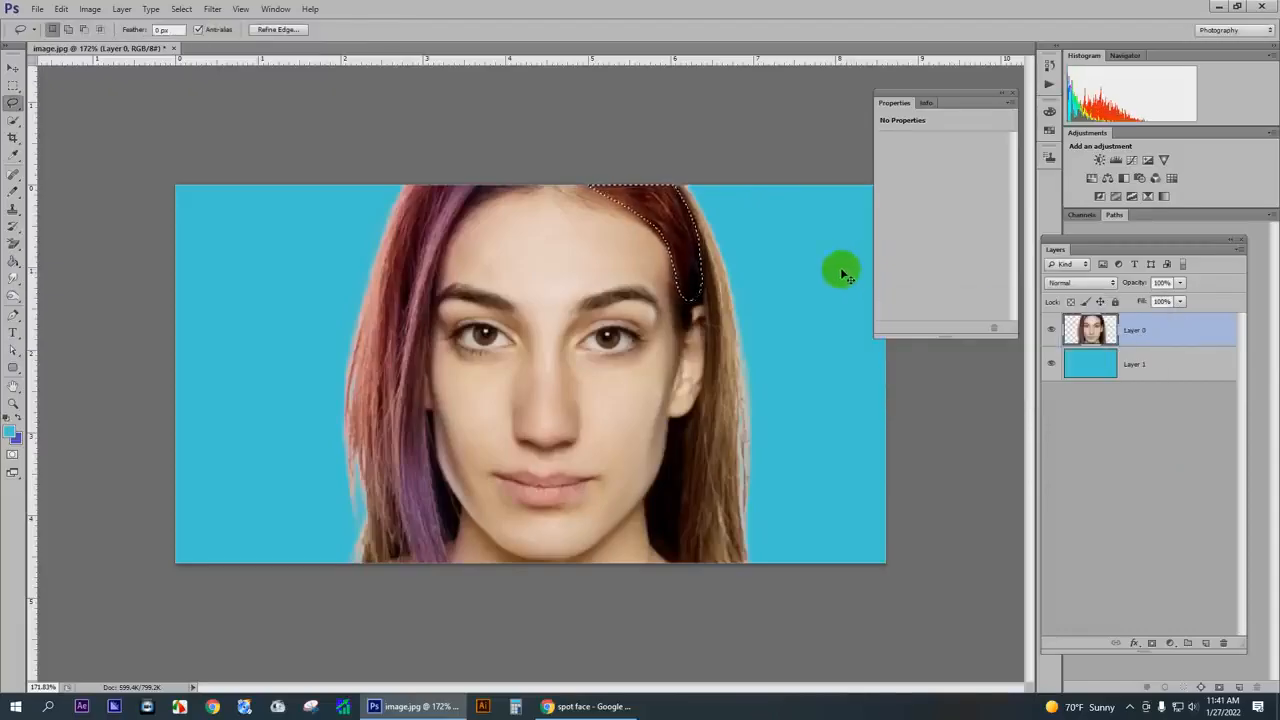
- Lasso the outer strand of hair along the image's right side down to the lower edge and feather the selection
scroll(755, 229, "down", 2)
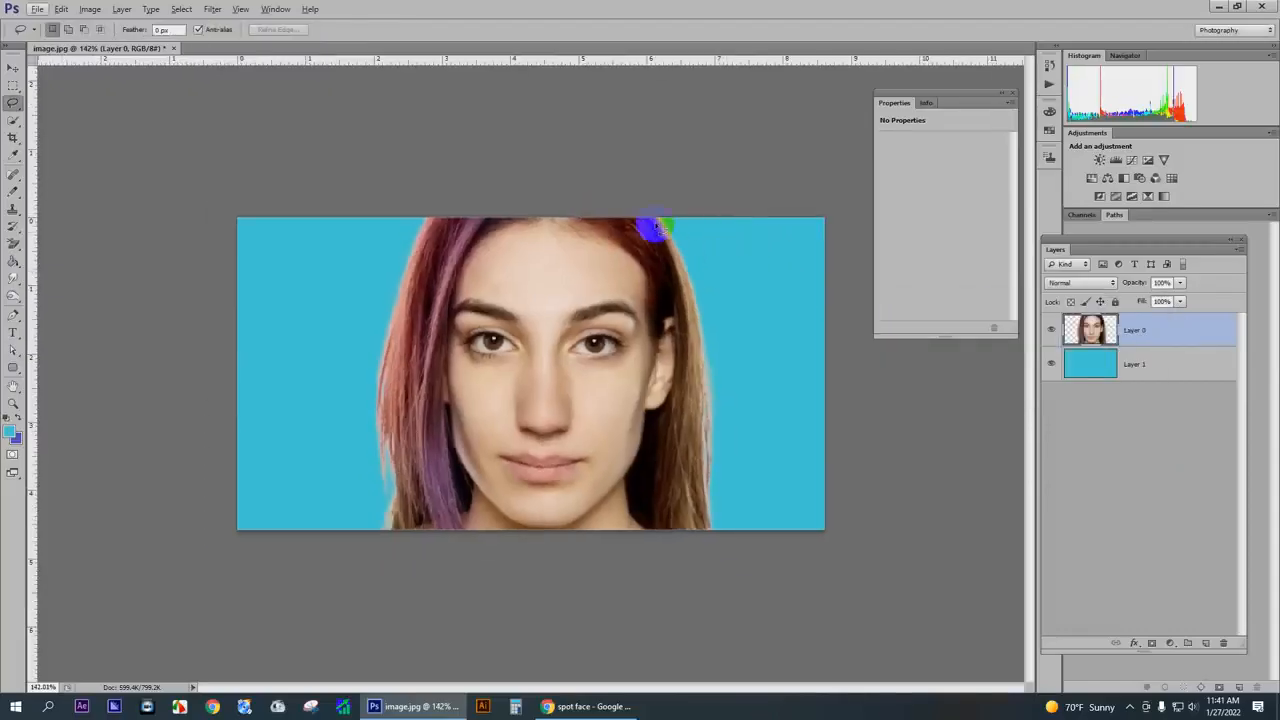
mouse_move(657, 228)
left_mouse_down()
mouse_move(687, 327)
mouse_move(659, 515)
mouse_move(702, 532)
mouse_move(728, 513)
mouse_move(726, 420)
mouse_move(660, 225)
left_mouse_up()
right_click(701, 283)
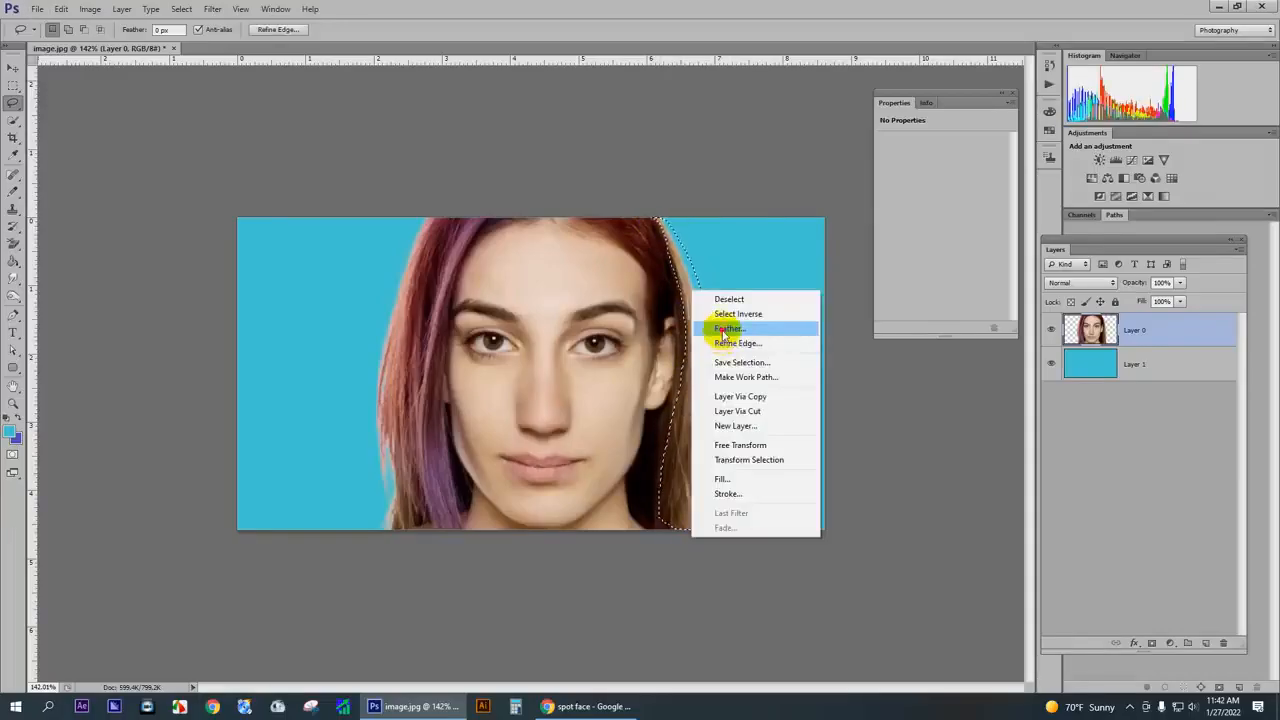
left_click(714, 328)
key("Return")
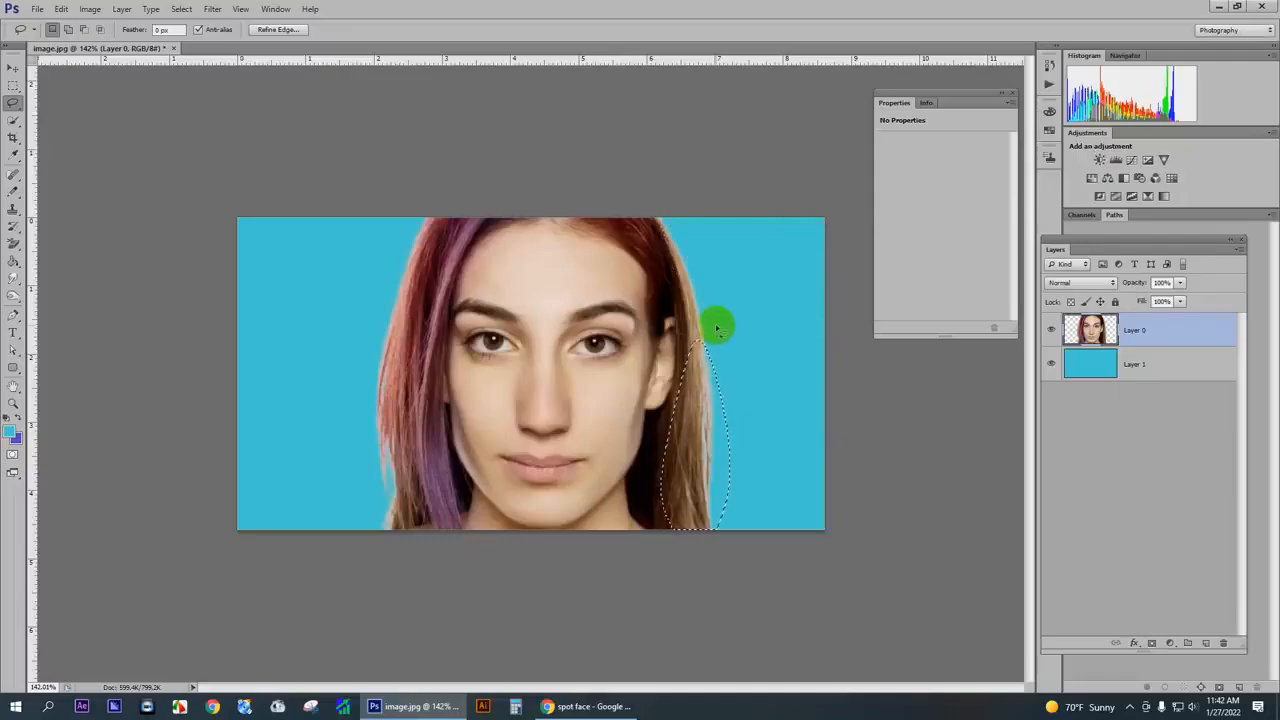
- Tint the selected outer right hair yellow-green with Color Balance midtone levels +33, +68 and -51, and deselect it
key("ctrl+b")
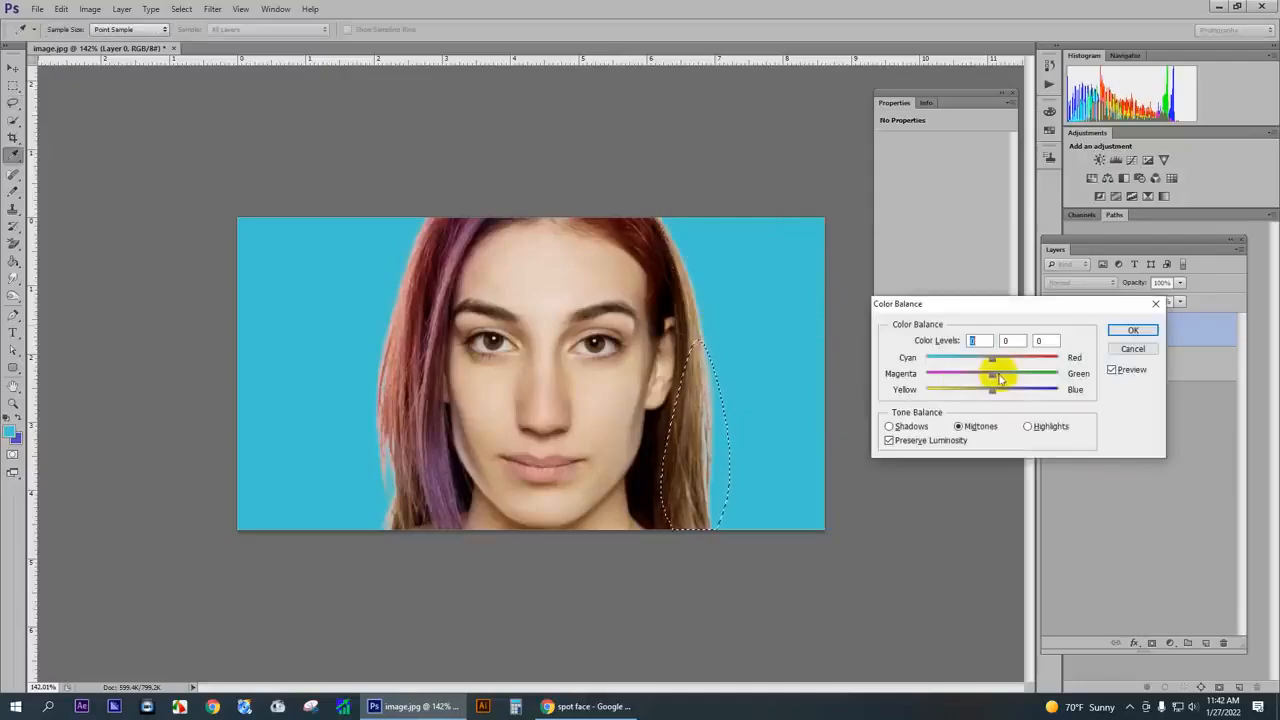
mouse_move(993, 372)
left_mouse_down()
mouse_move(1048, 372)
mouse_move(960, 397)
mouse_move(971, 357)
mouse_move(1014, 368)
left_mouse_up()
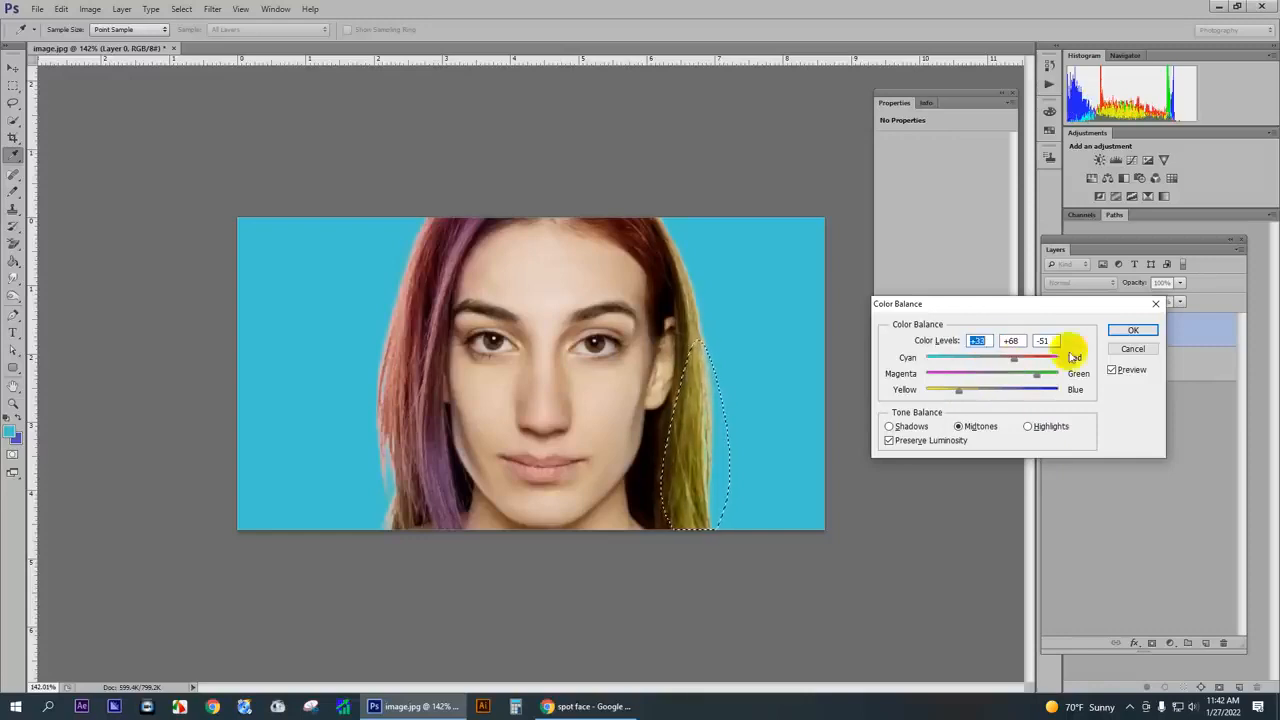
left_click(1133, 330)
left_click(736, 333)
scroll(600, 252, "down", 2)
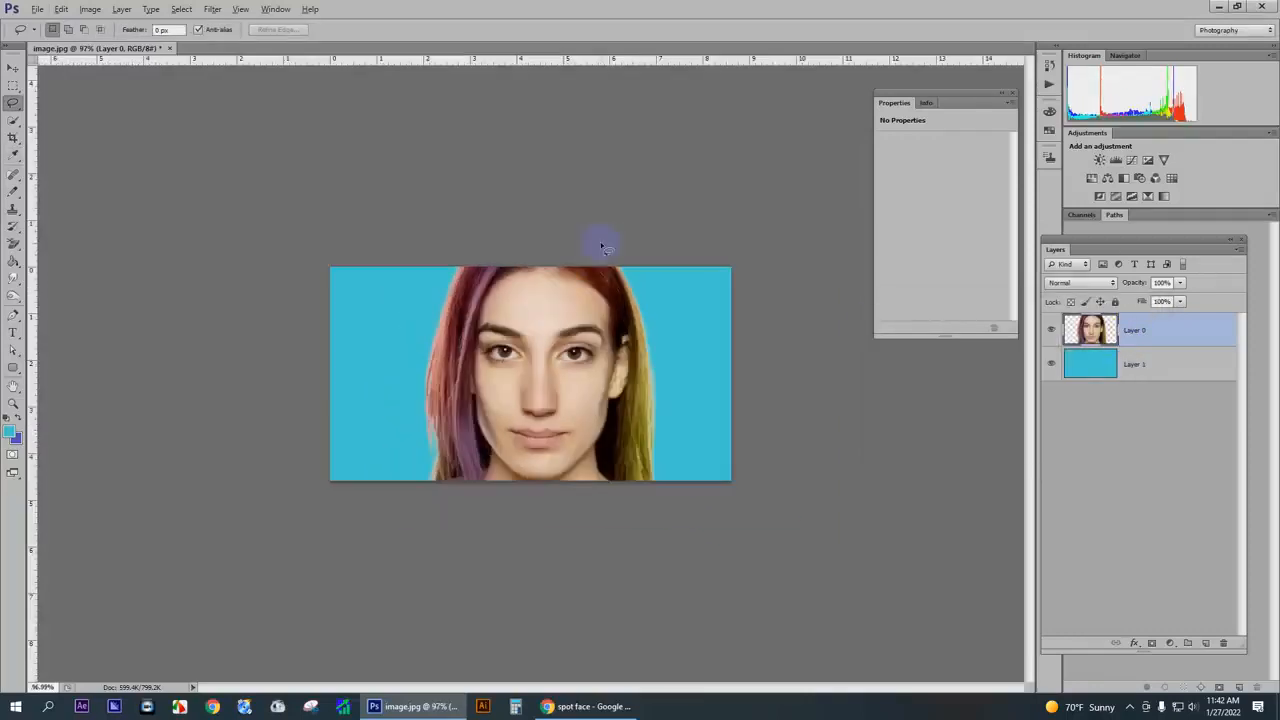
scroll(604, 300, "up", 3)
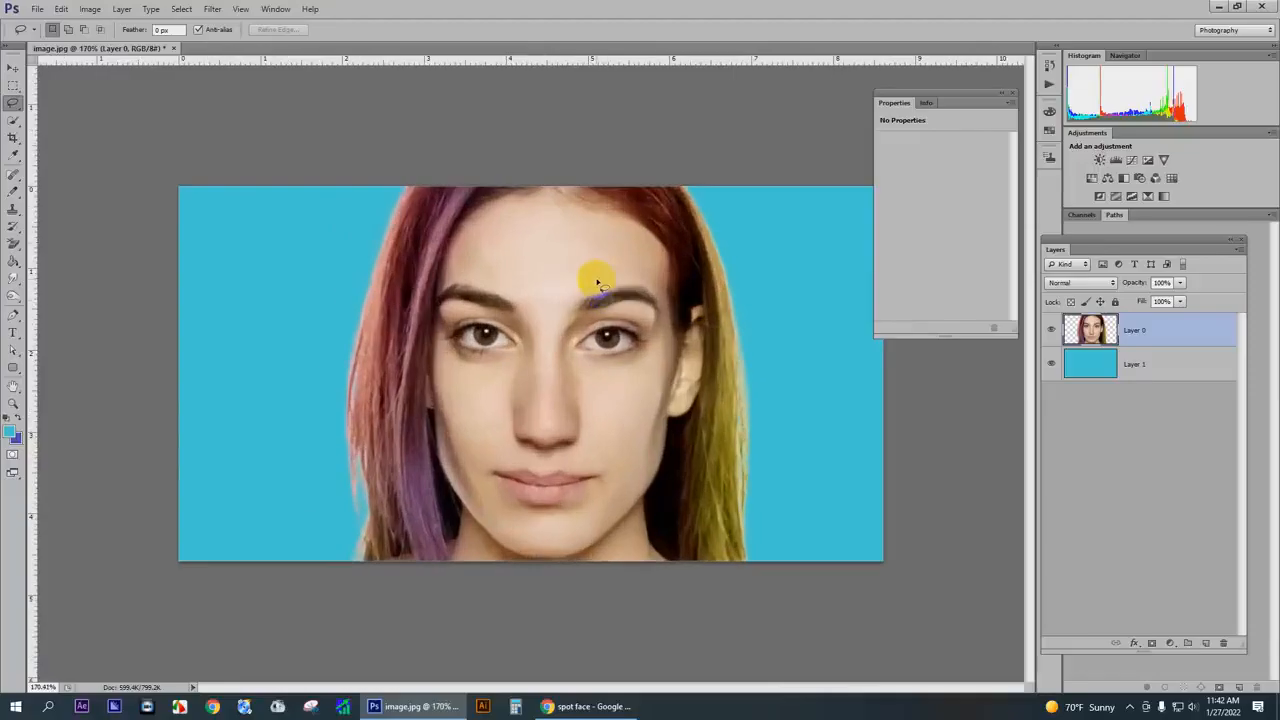
scroll(597, 285, "up", 2)
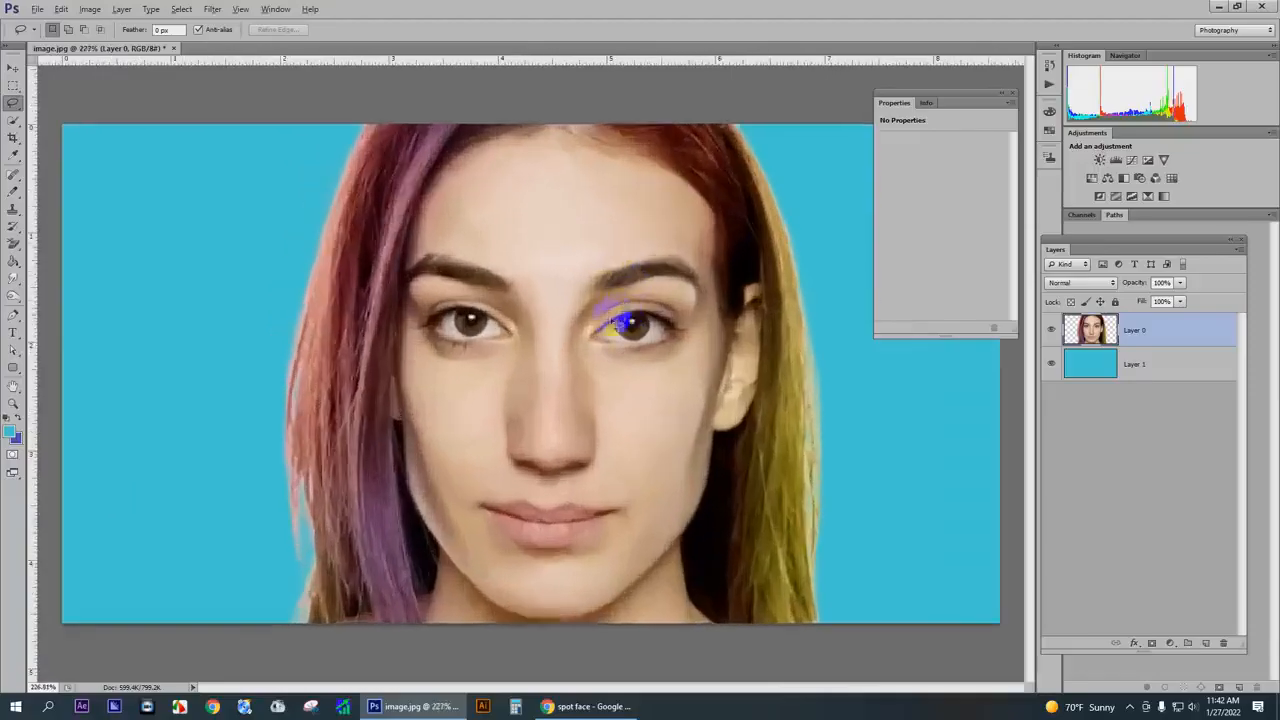
- Examine the recoloured hair strands and smoothed skin across the whole portrait at different magnifications
scroll(613, 316, "down", 3)
scroll(620, 345, "up", 1)
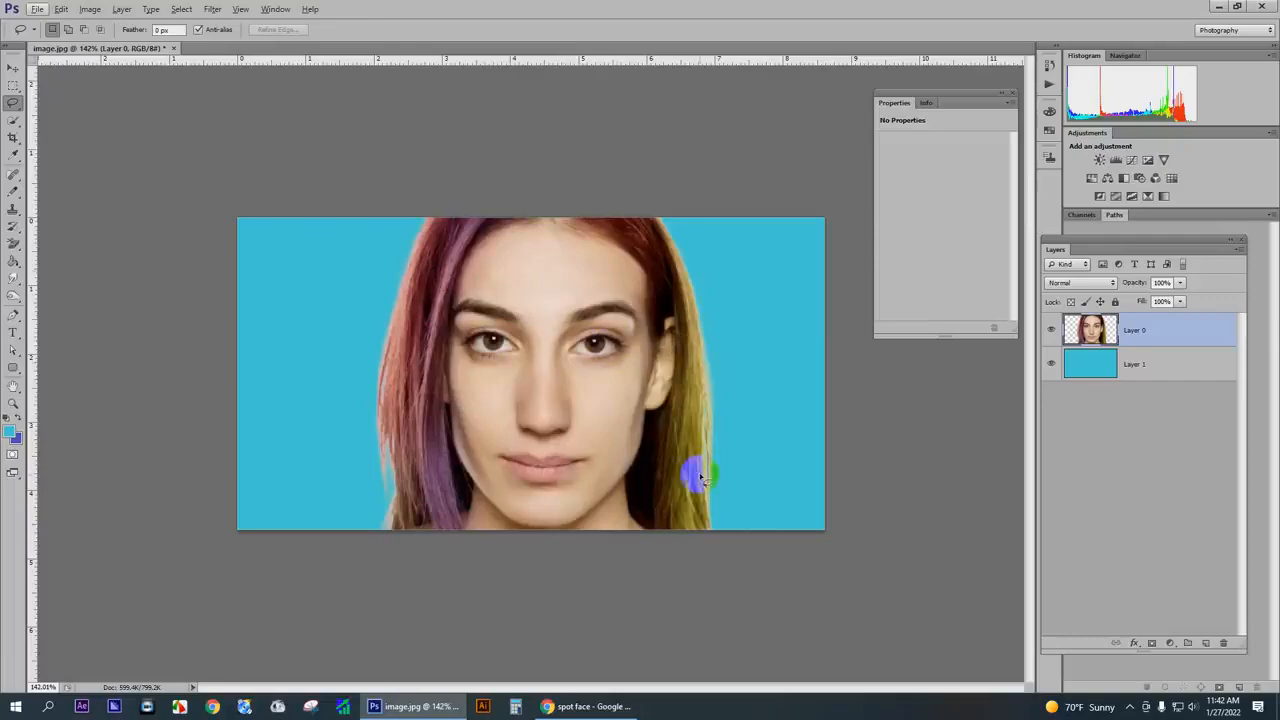
scroll(663, 363, "up", 6)
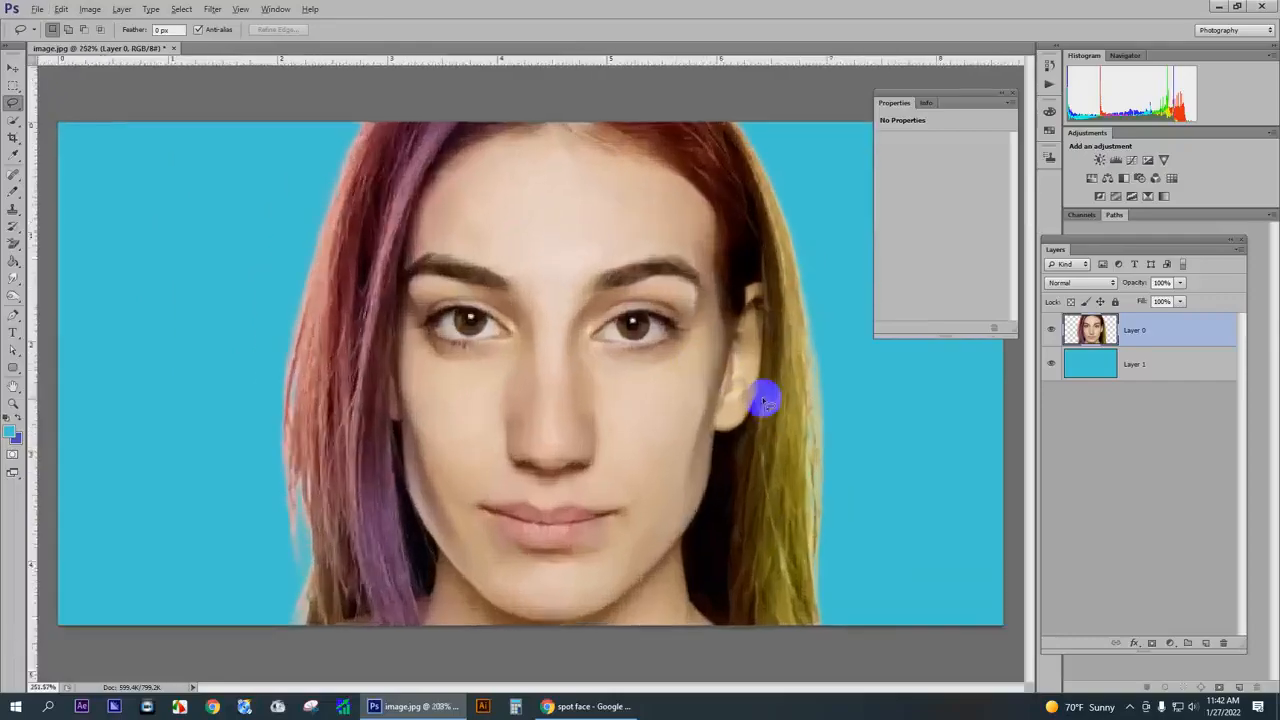
scroll(643, 286, "down", 3)
scroll(691, 310, "down", 3)
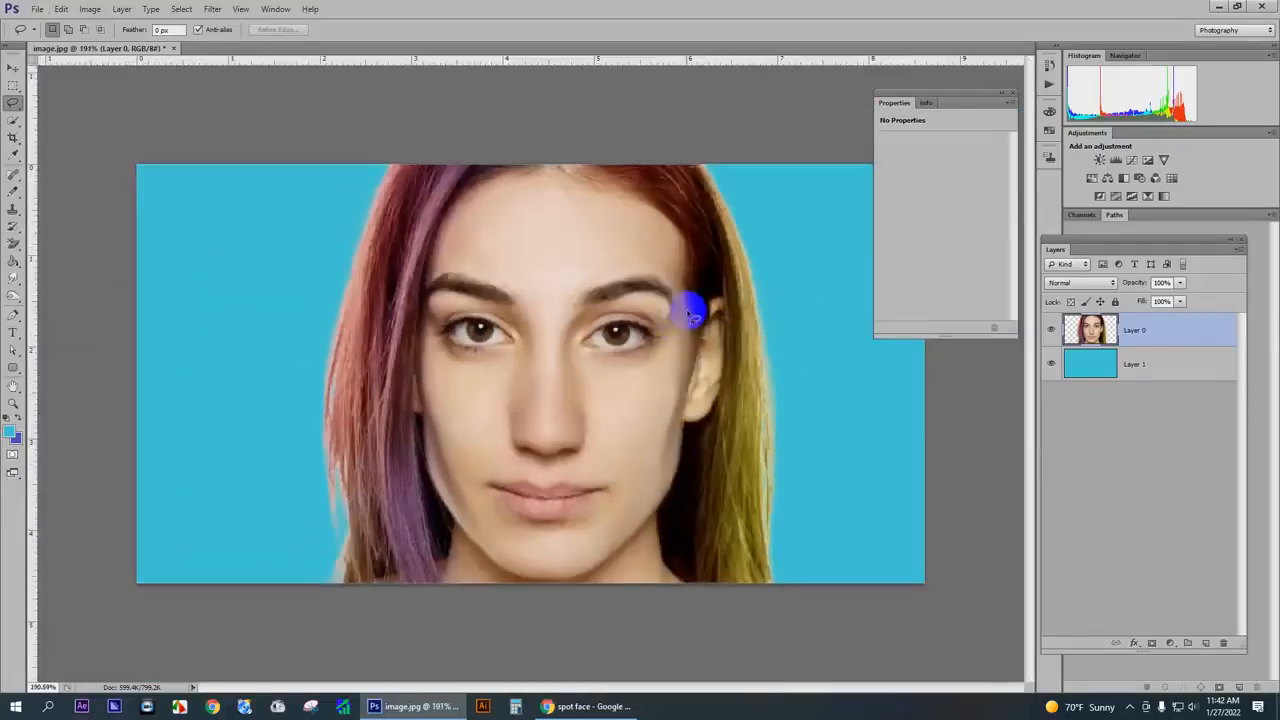
scroll(606, 314, "down", 2)
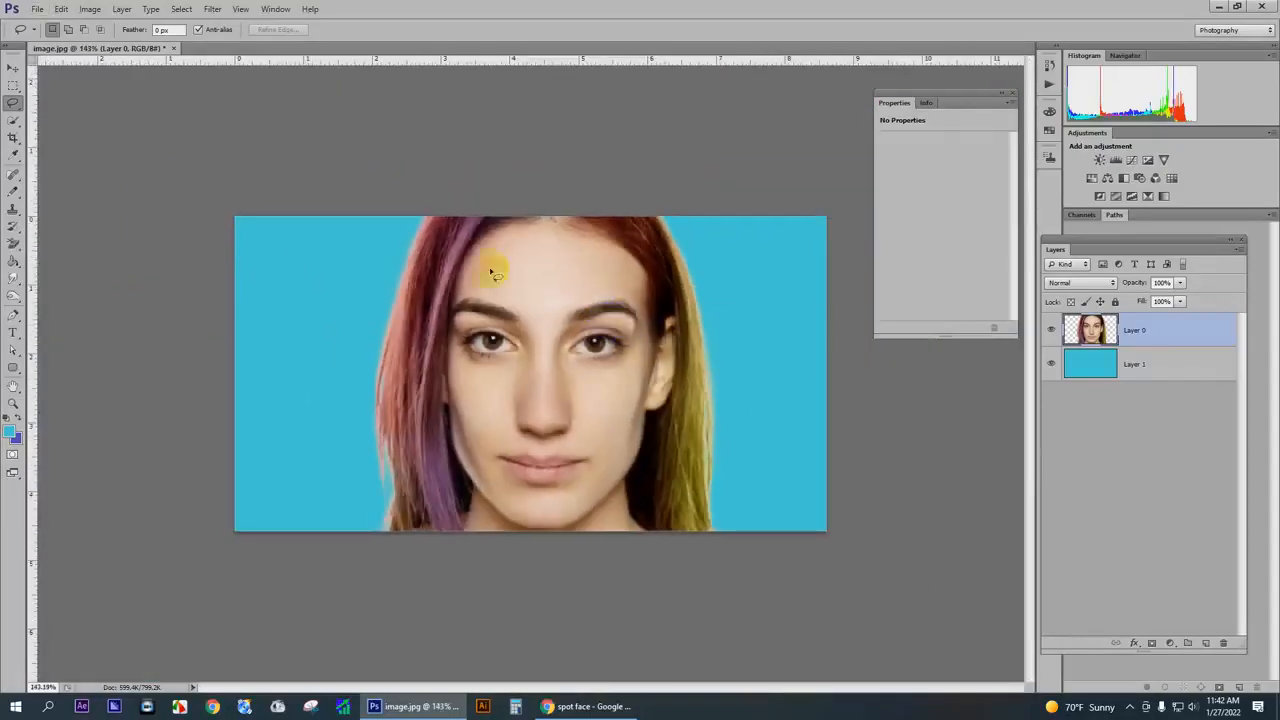
scroll(634, 340, "up", 3)
scroll(632, 335, "up", 2)
scroll(650, 280, "down", 6)
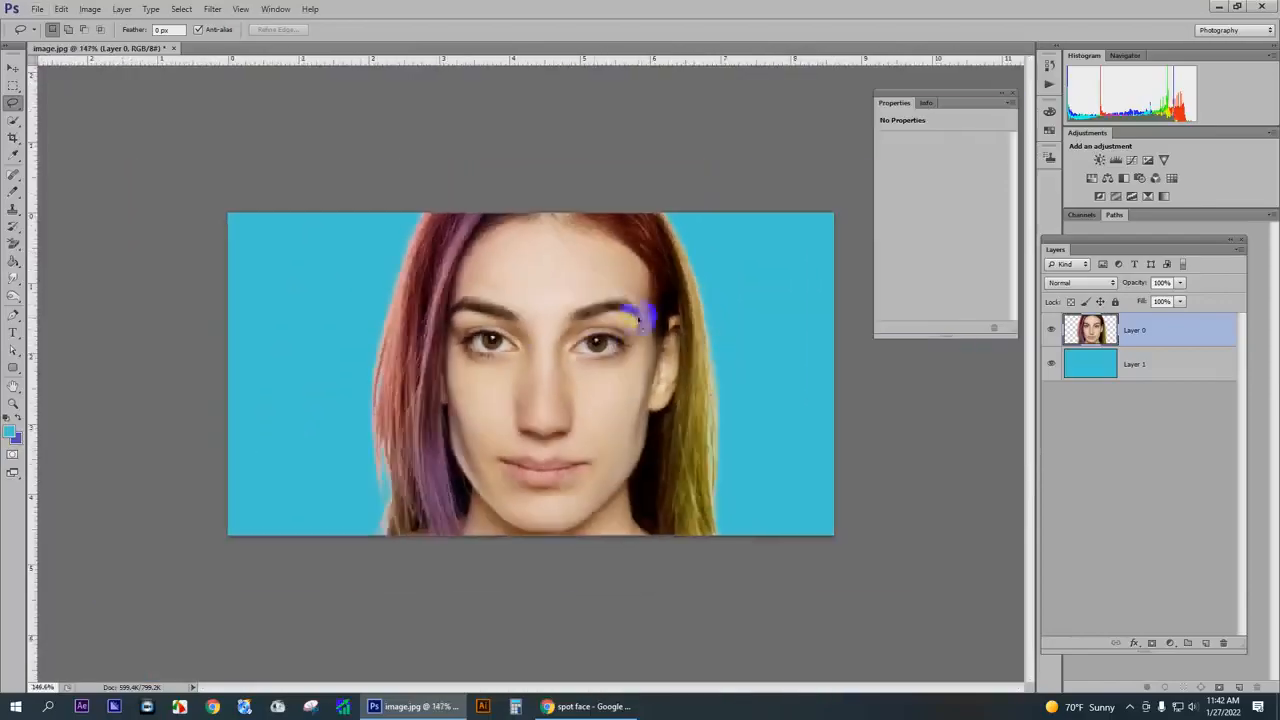
scroll(478, 370, "up", 2)
scroll(478, 370, "up", 2)
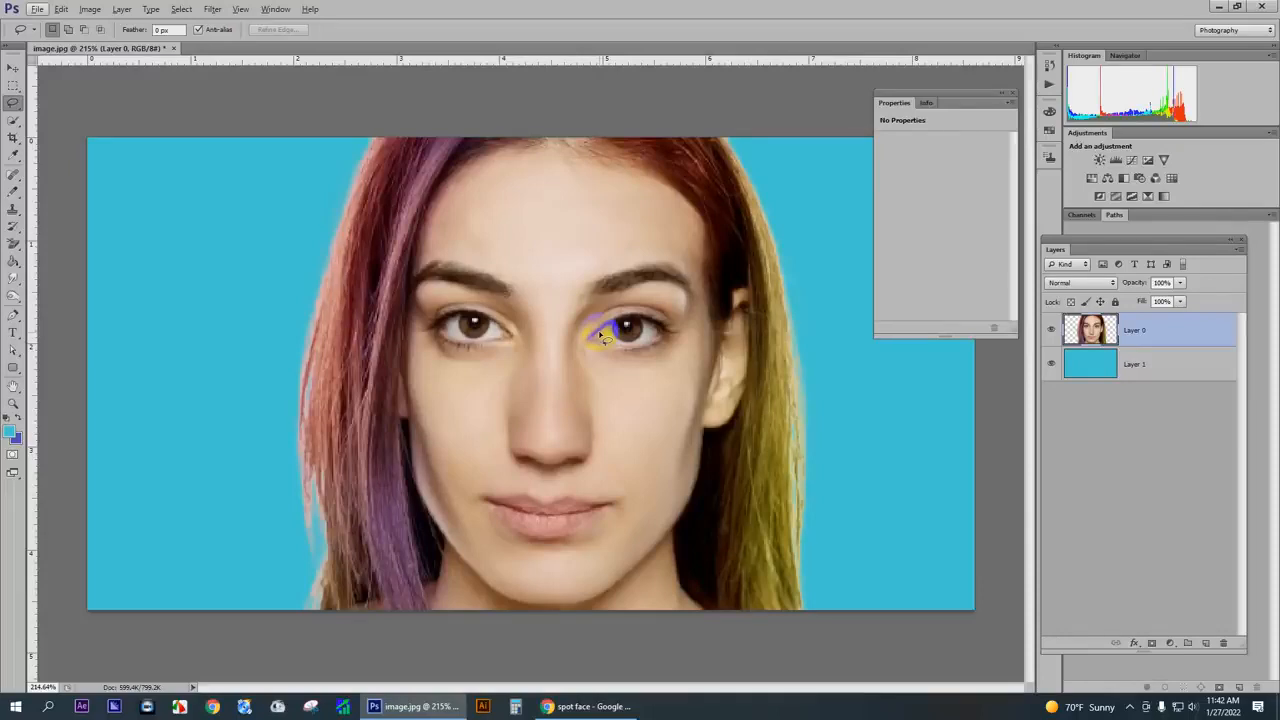
- Add a new empty layer above the portrait layer and switch from the Pencil to the Brush tool
left_click(1206, 643)
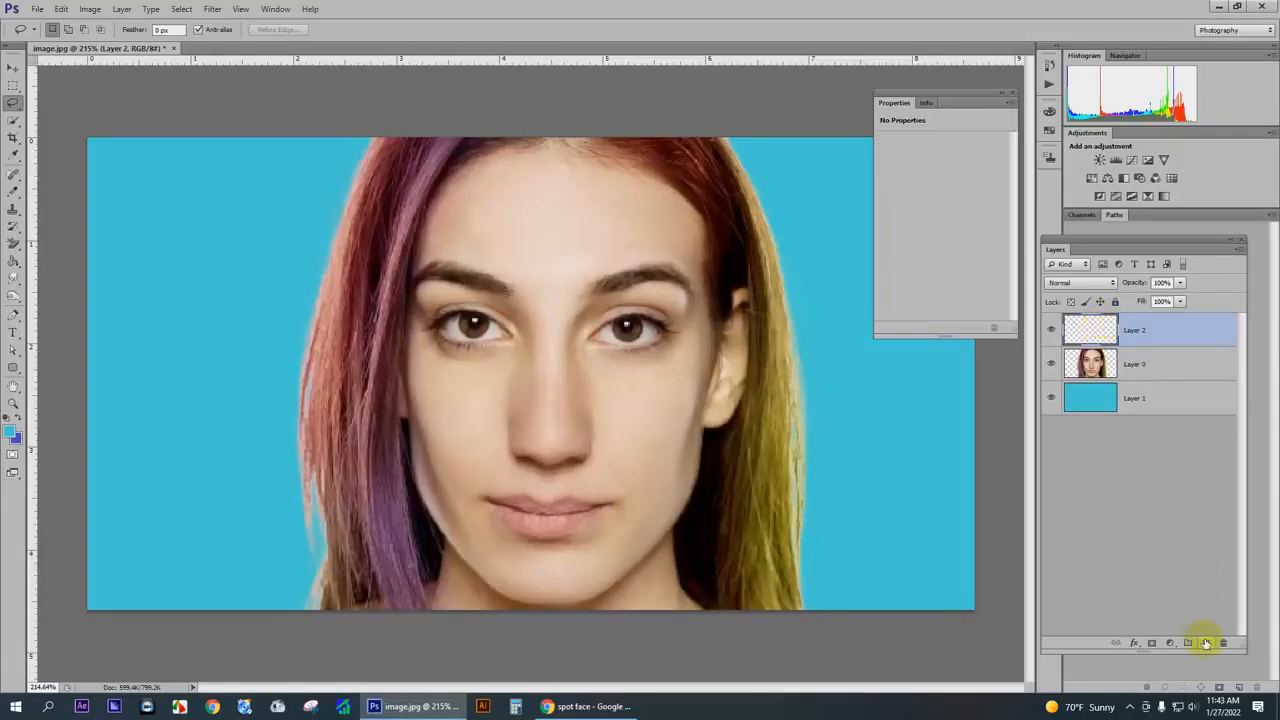
left_click(15, 194)
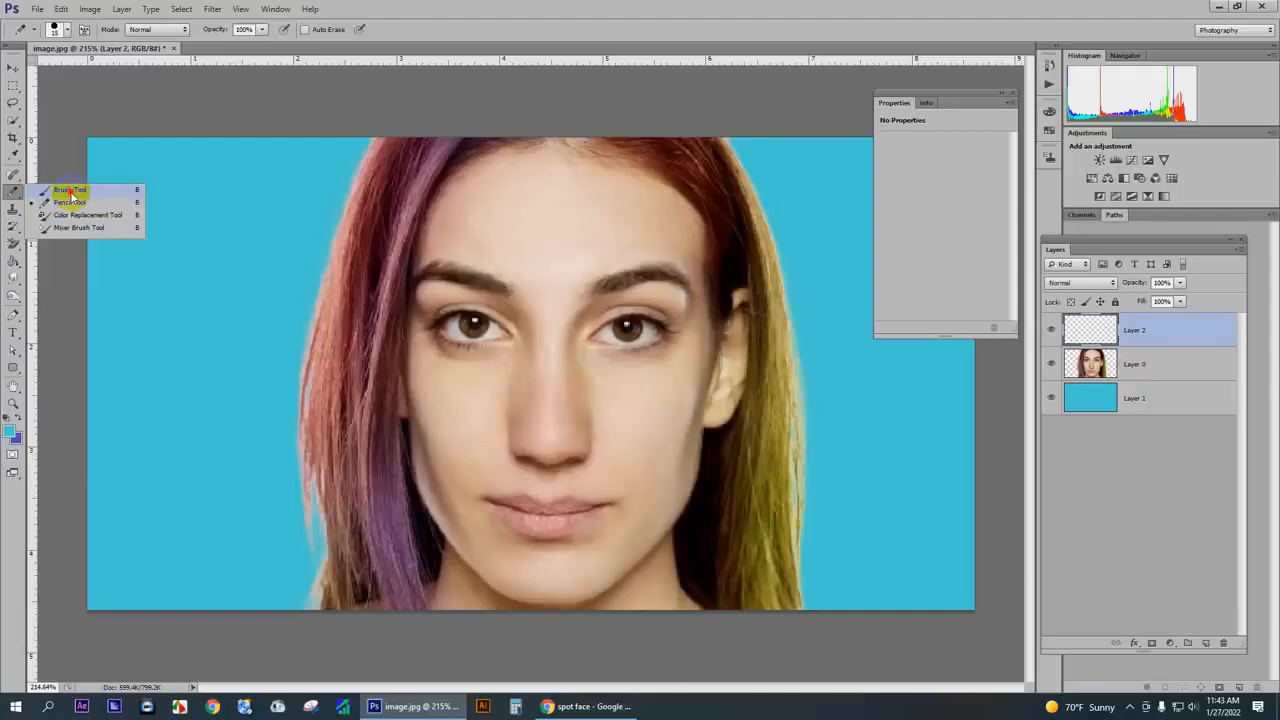
left_click(69, 190)
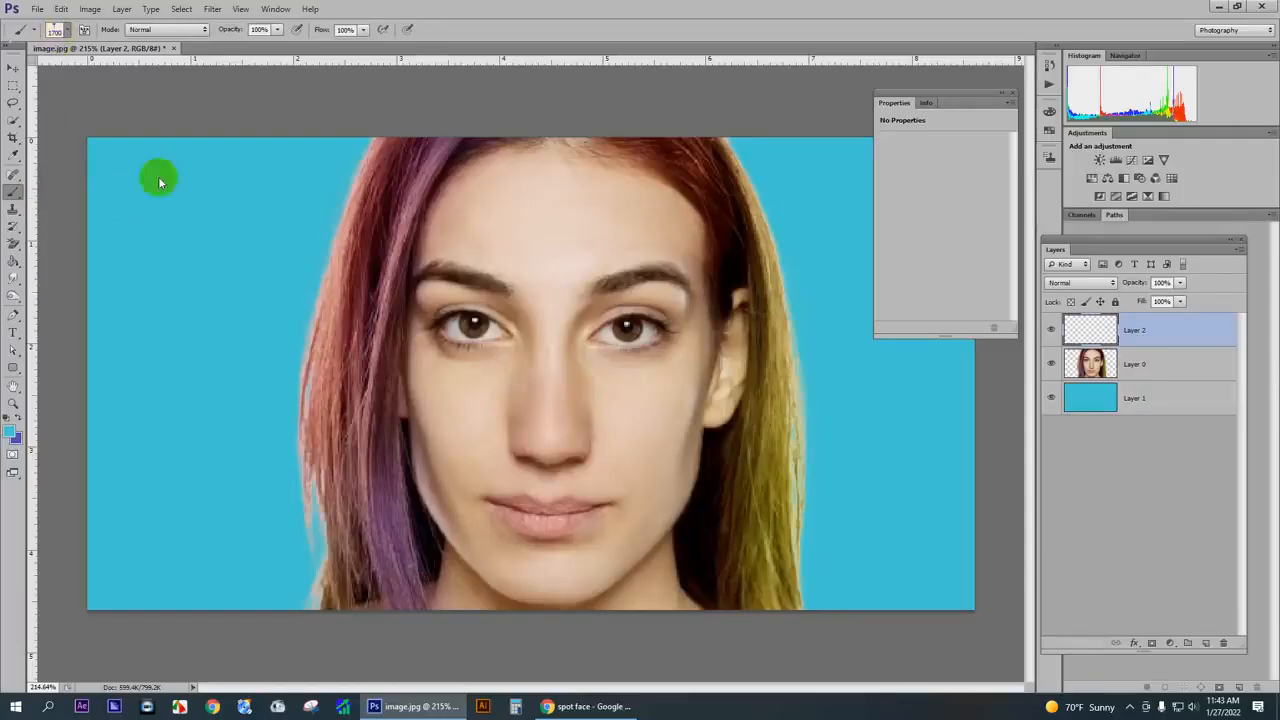
- Choose the Soft Round brush tip from the brush presets
left_click(55, 29)
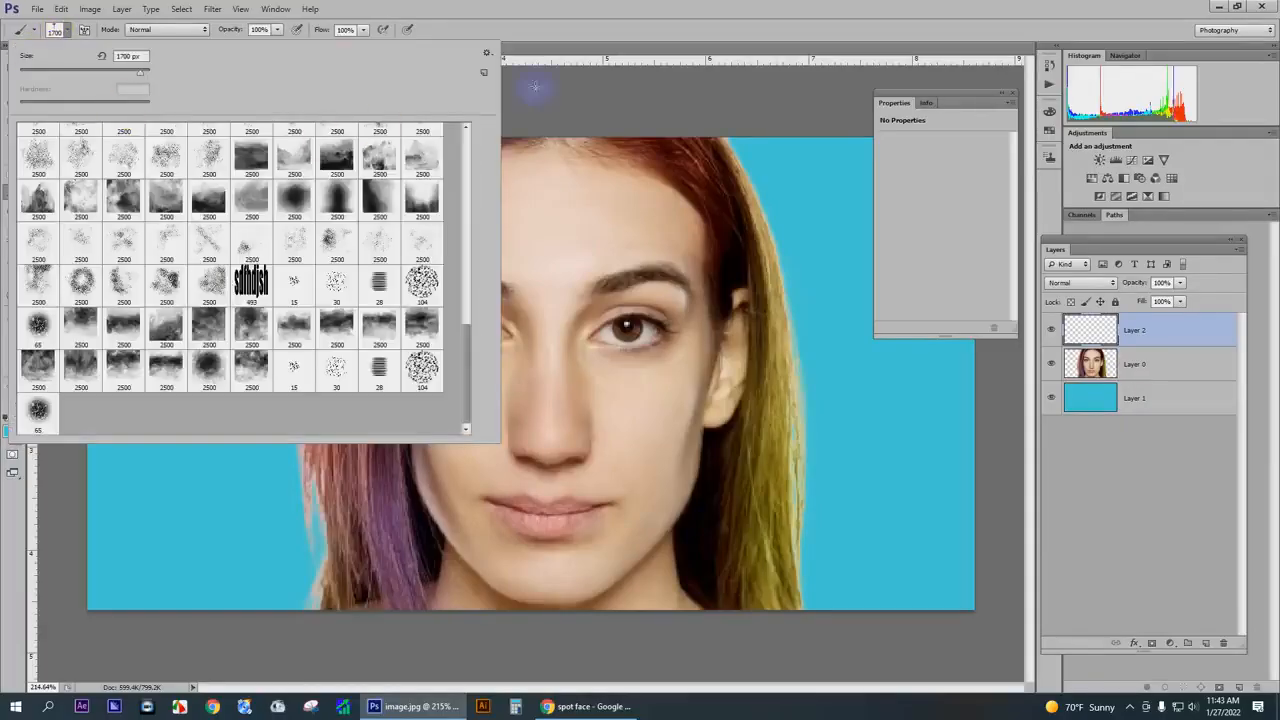
left_click(560, 37)
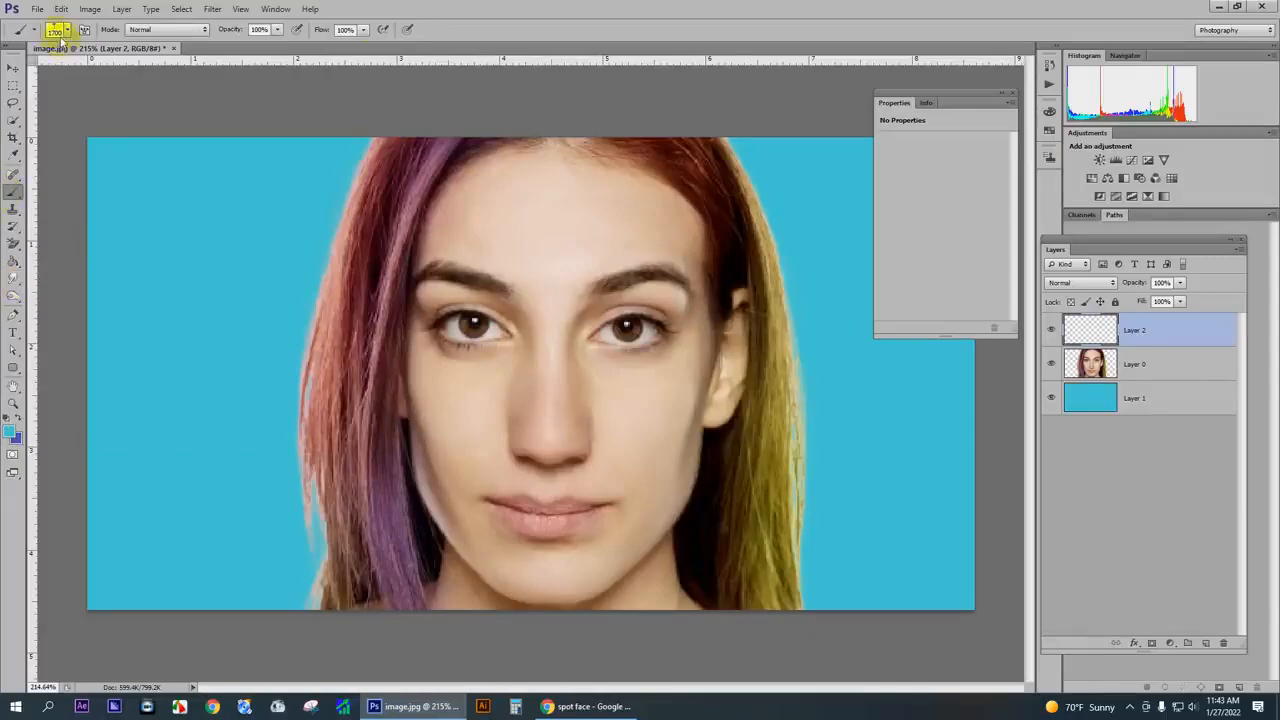
right_click(150, 164)
scroll(429, 366, "up", 5)
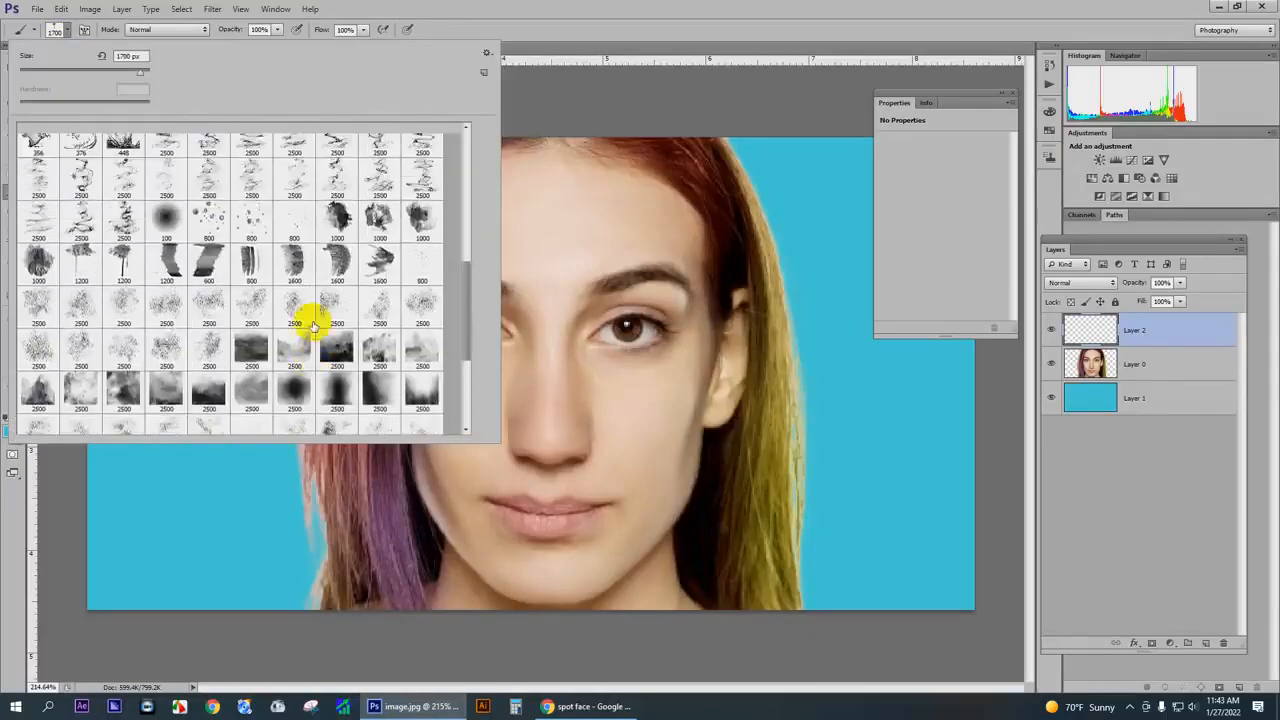
scroll(287, 259, "up", 3)
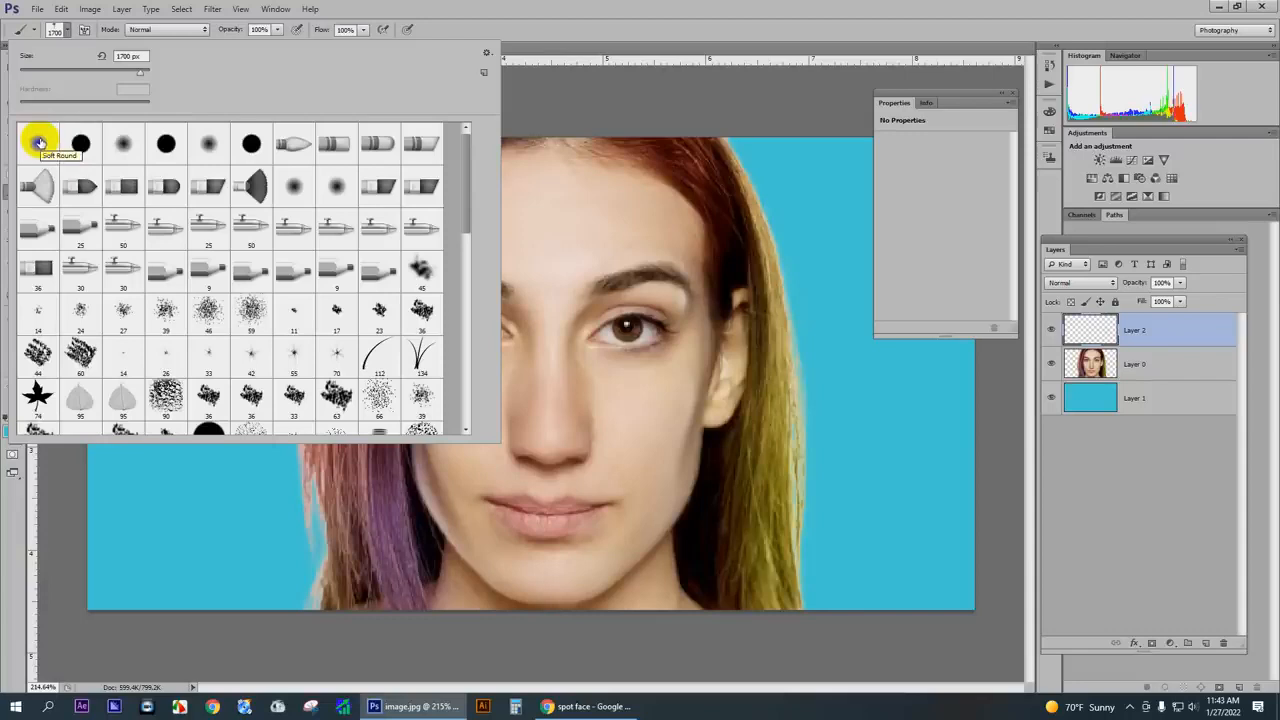
double_click(50, 137)
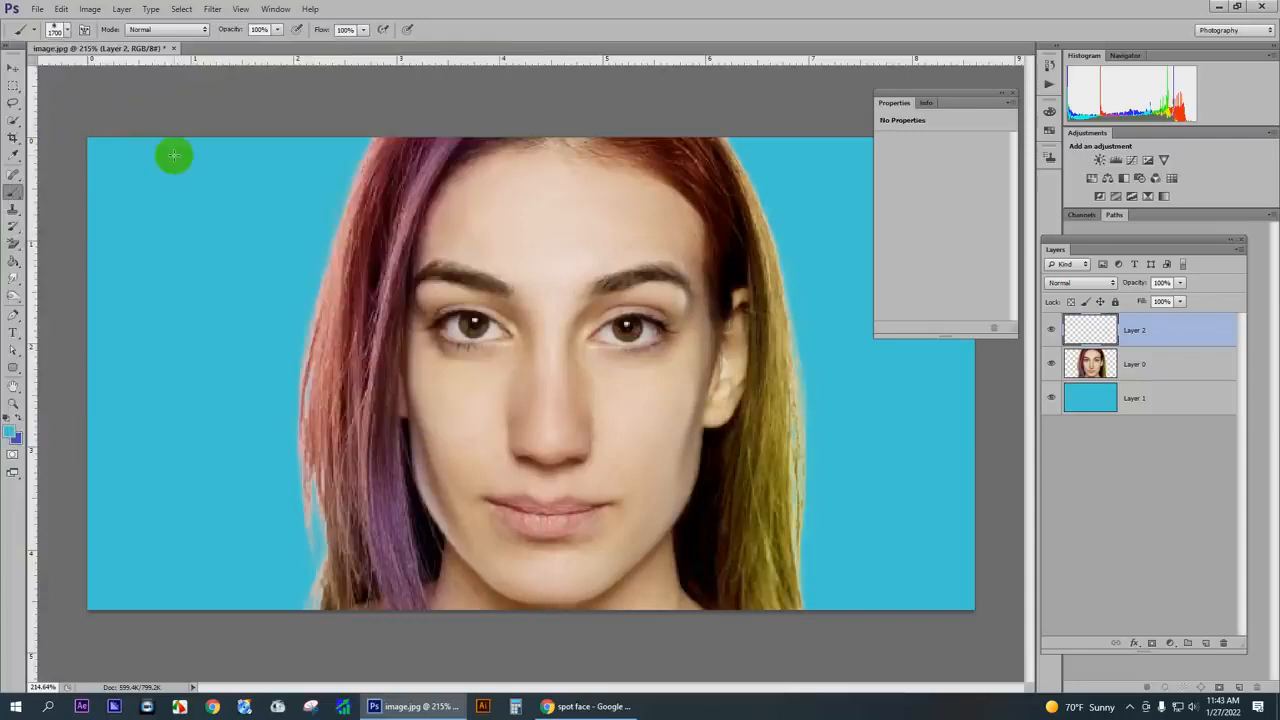
- Create a blank white document and paint one soft dab in its left half, using the swapped indigo foreground colour and a 125 px brush
key("ctrl+n")
key("Return")
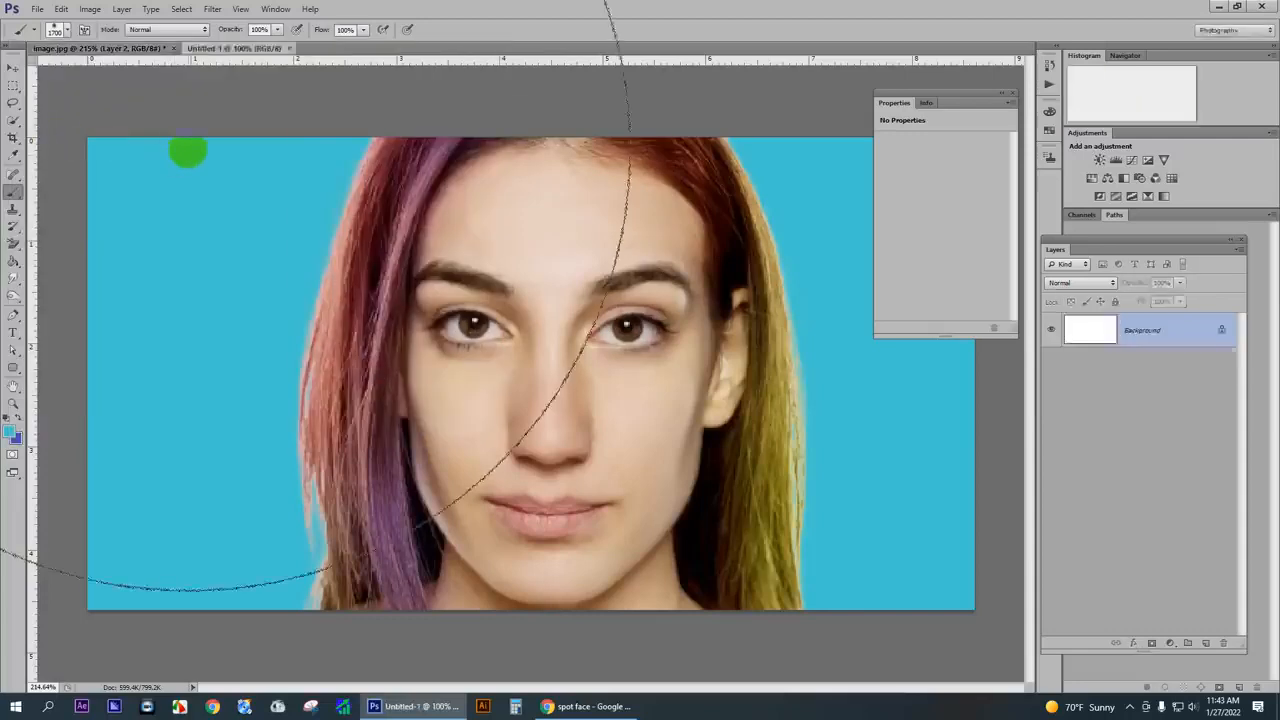
key("bracketleft")
key("bracketleft")
key("bracketleft")
key("bracketleft")
key("bracketleft")
key("bracketleft")
key("bracketleft")
key("bracketleft")
key("bracketleft")
key("bracketleft")
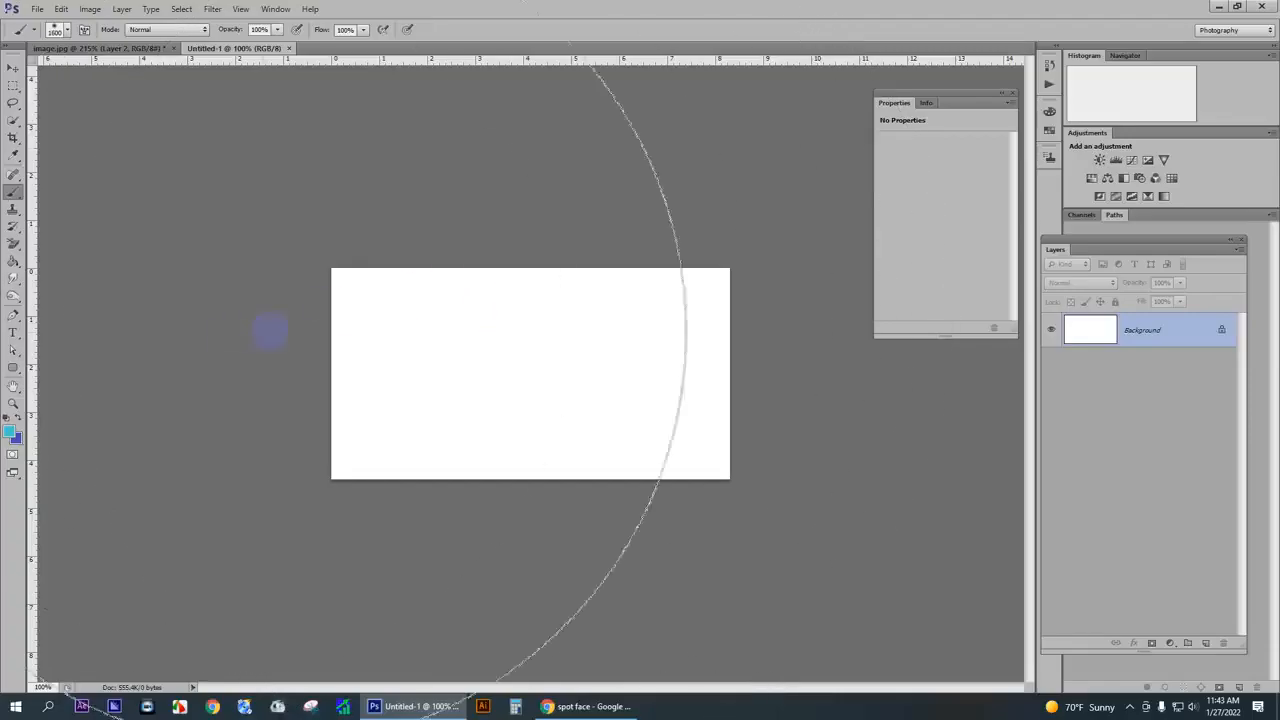
key("x")
key("bracketleft")
key("bracketleft")
key("bracketleft")
key("bracketleft")
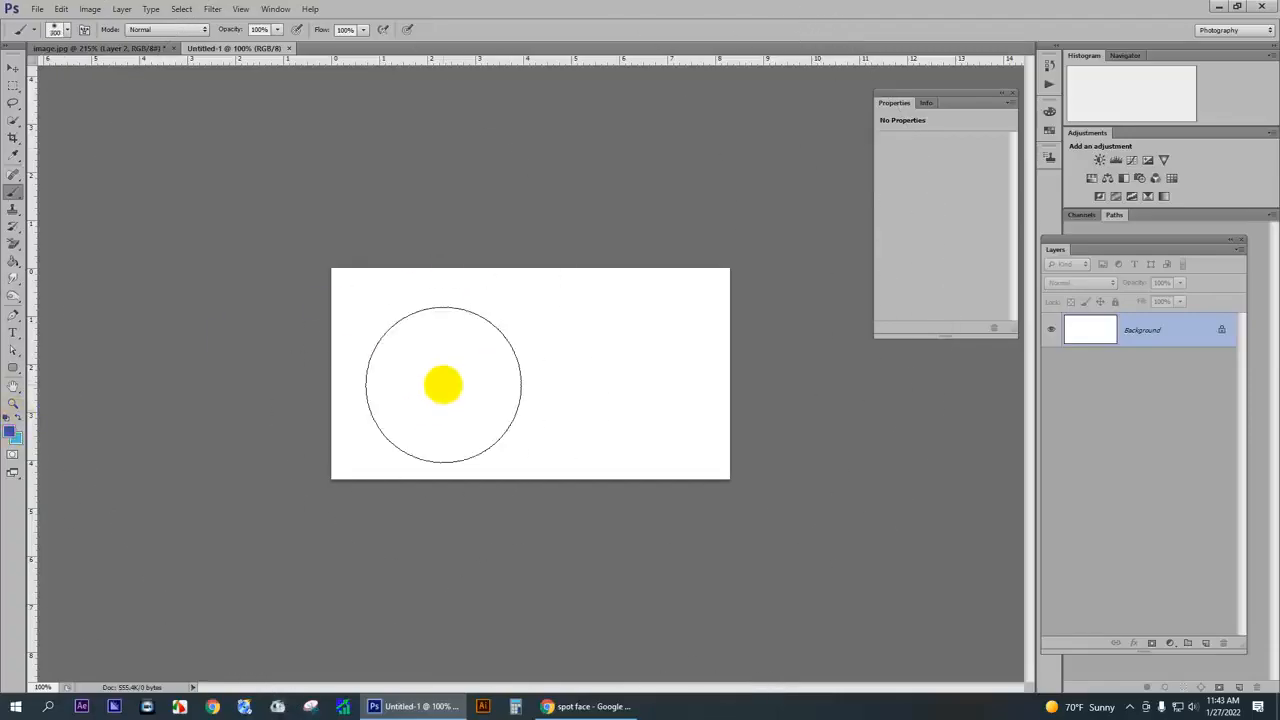
key("bracketleft")
key("bracketleft")
key("bracketleft")
key("bracketleft")
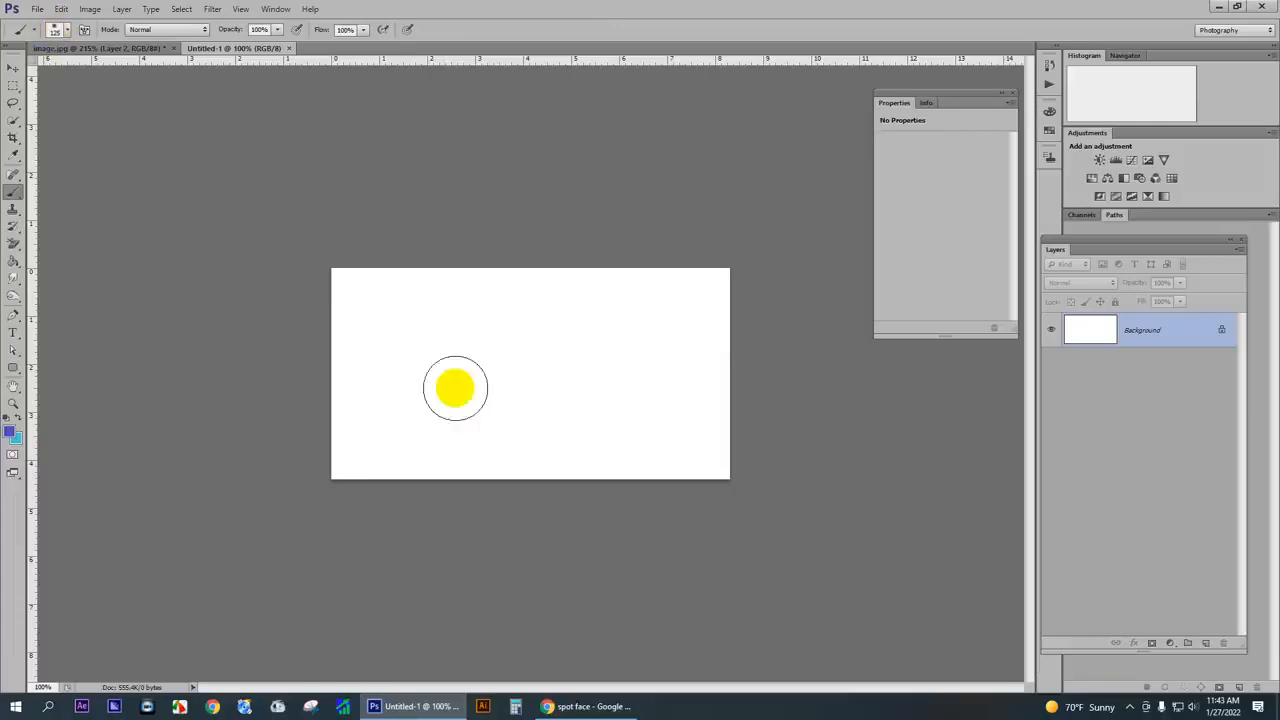
left_click(426, 362)
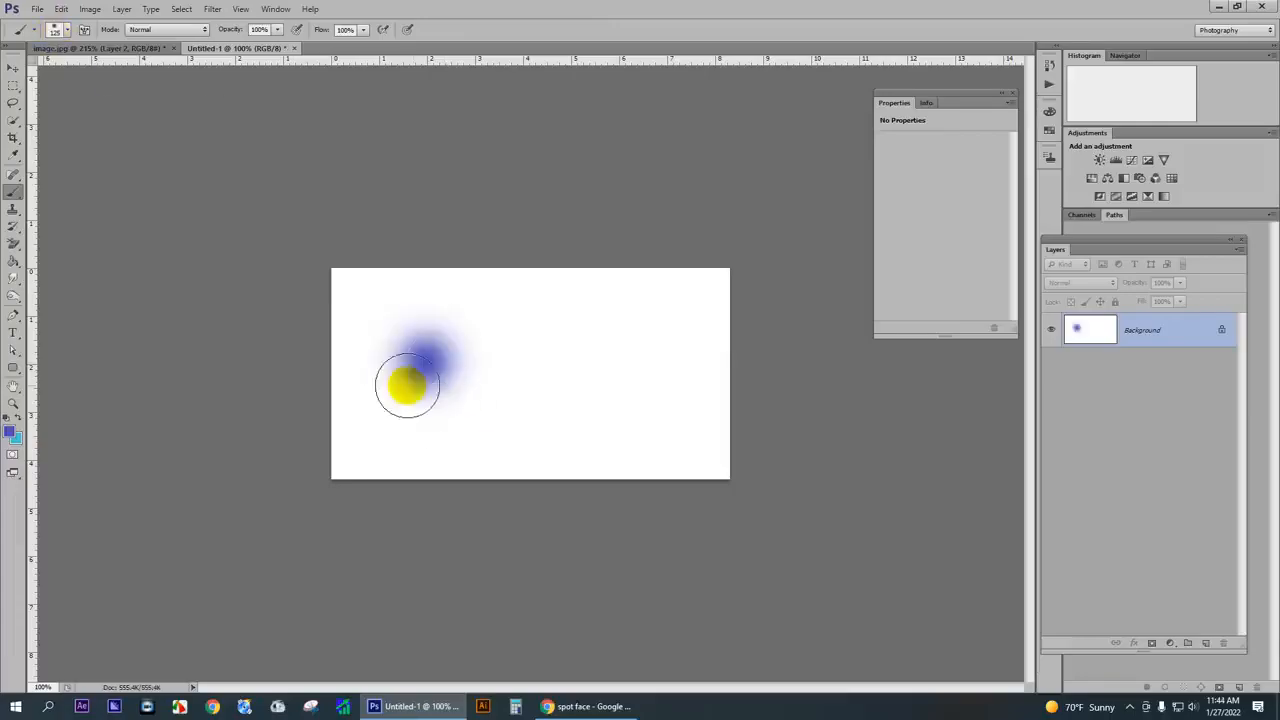
- Choose the hard-edged round brush tip and paint one 125 px indigo dab in the right half, beside the soft dab
left_click(55, 31)
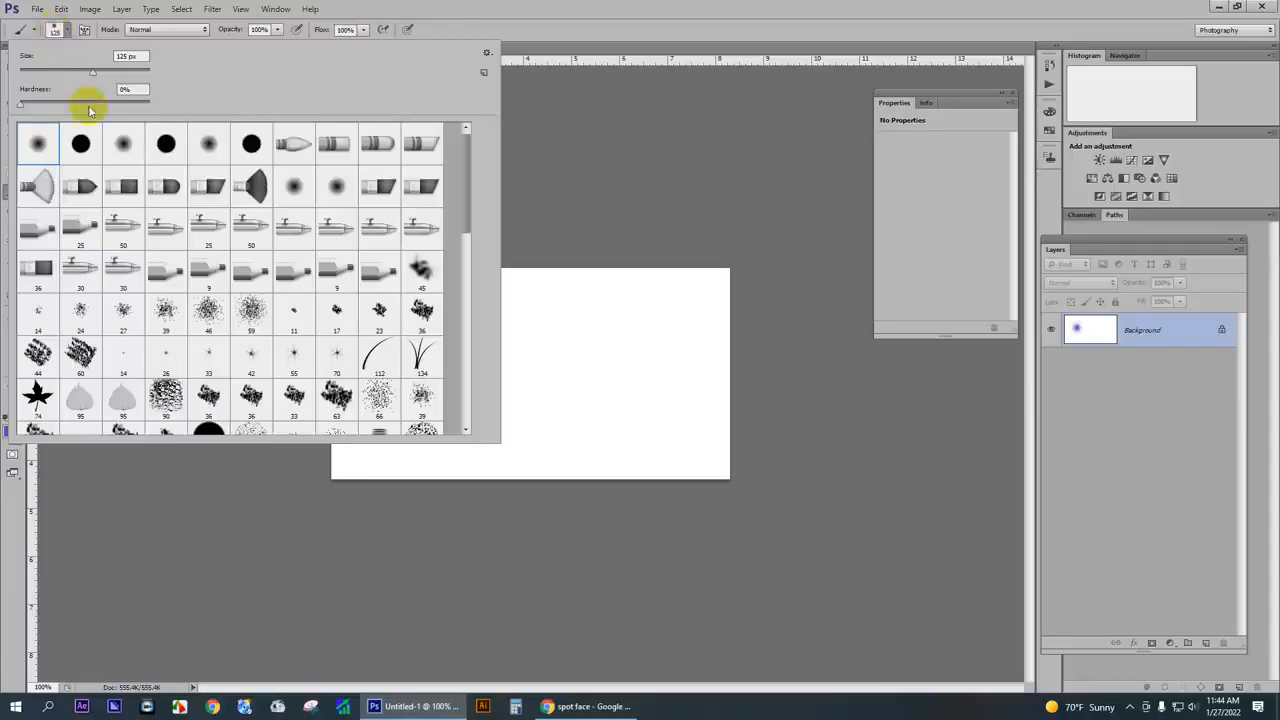
double_click(86, 140)
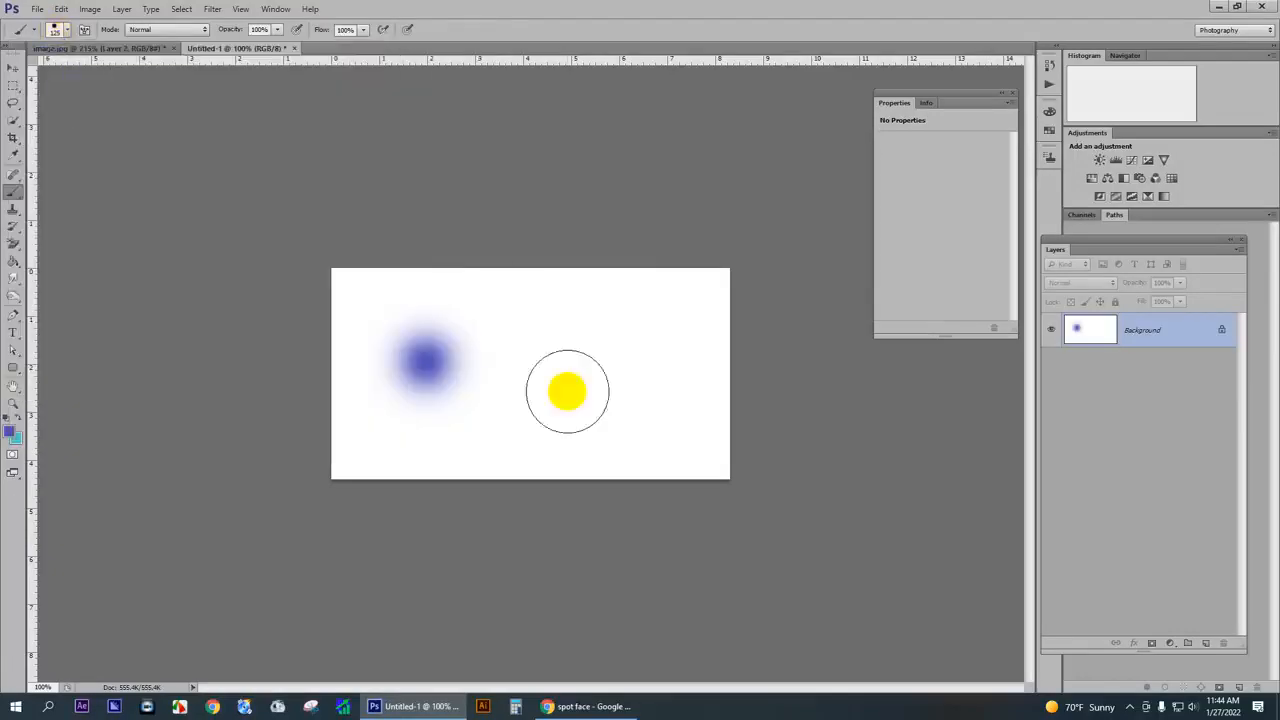
left_click(622, 366)
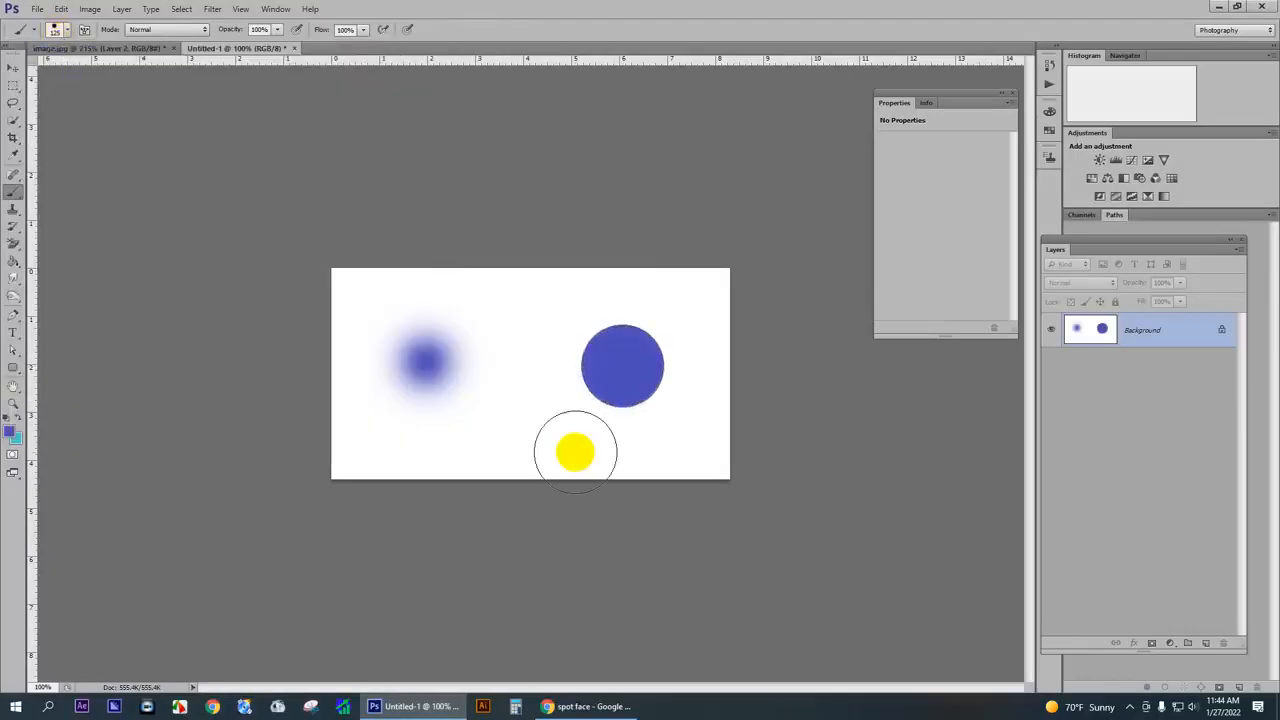
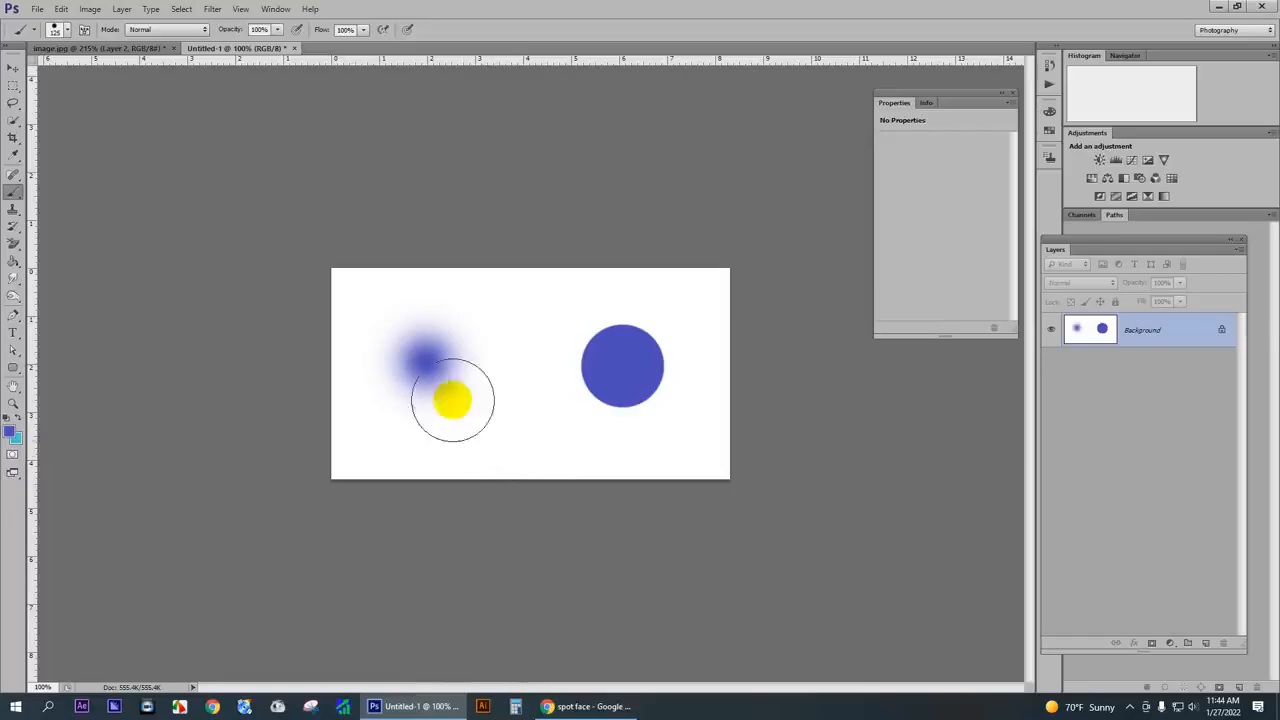
- Return to the image.jpg portrait, raise the soft round brush's hardness to just under 20% and reduce its size to 35 px
left_click(100, 48)
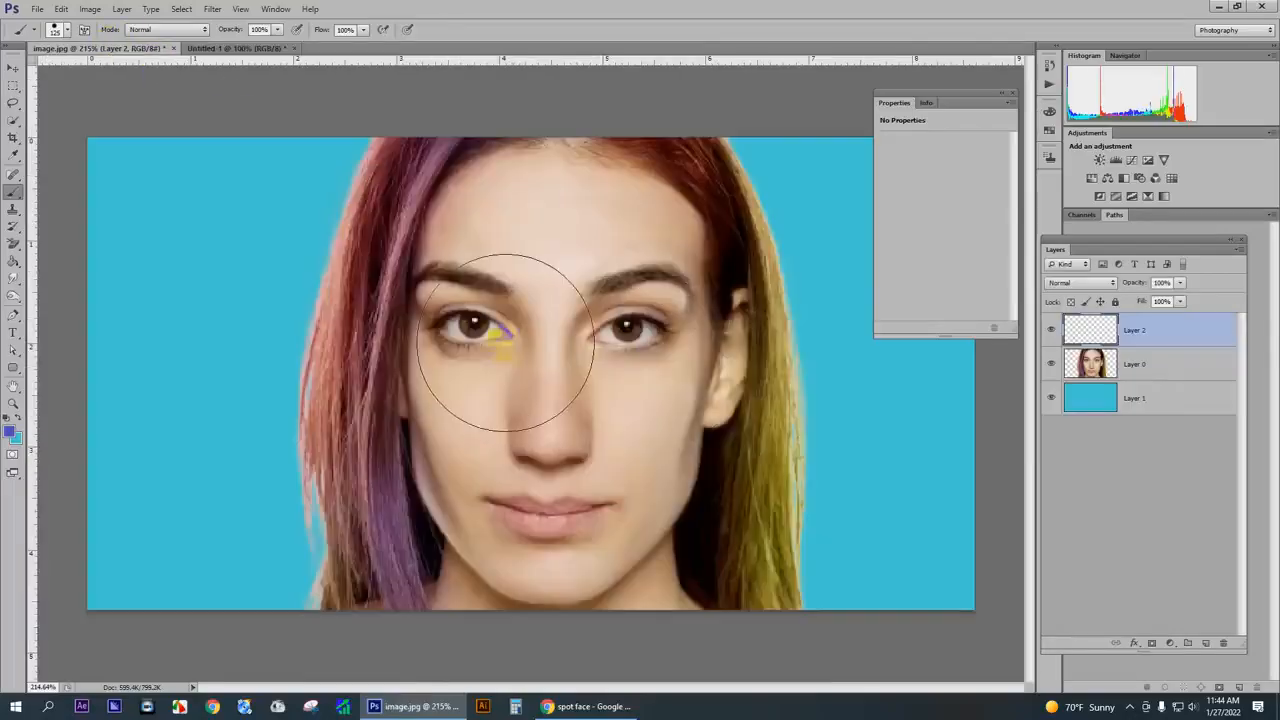
scroll(505, 335, "up", 3)
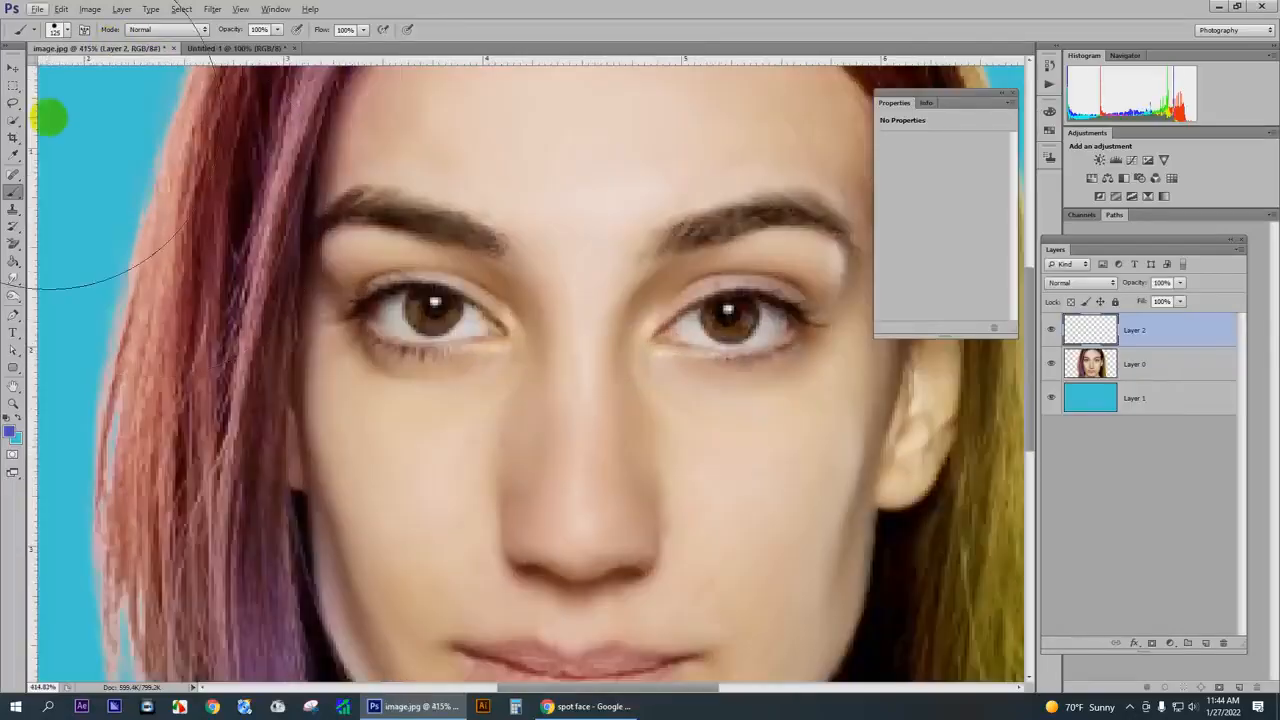
left_click(64, 30)
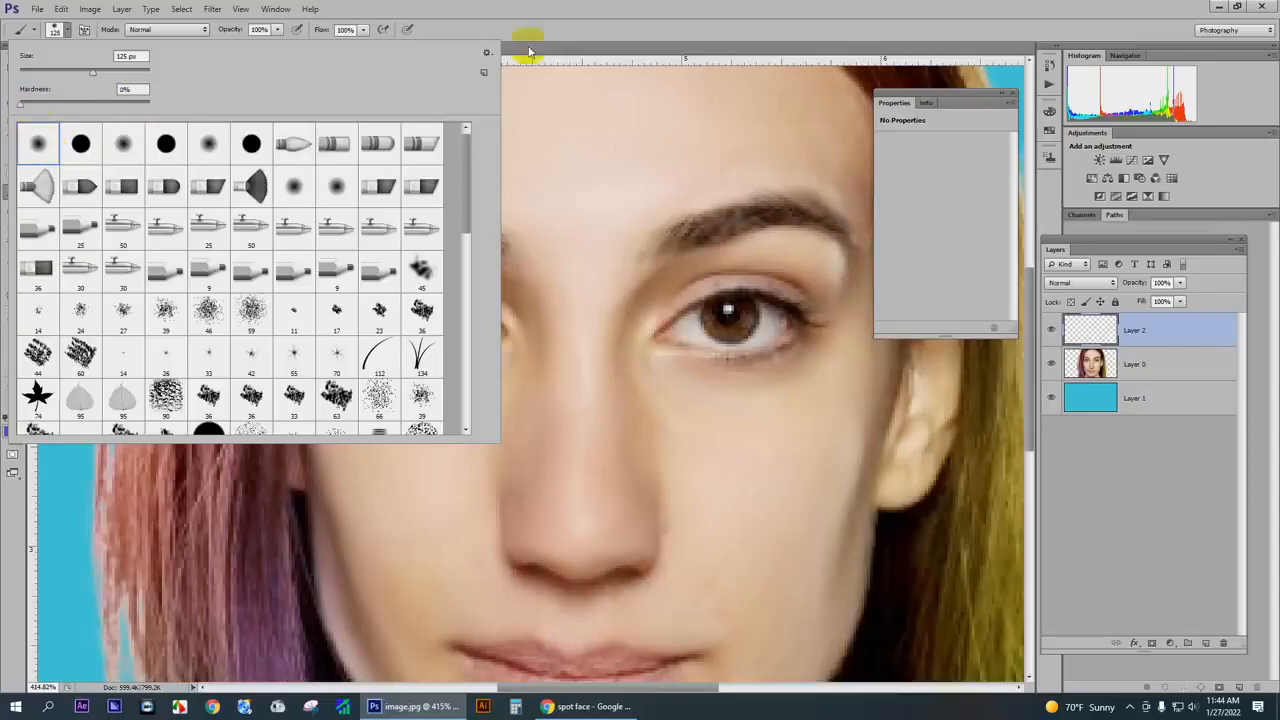
left_click_drag(24, 105, 42, 104)
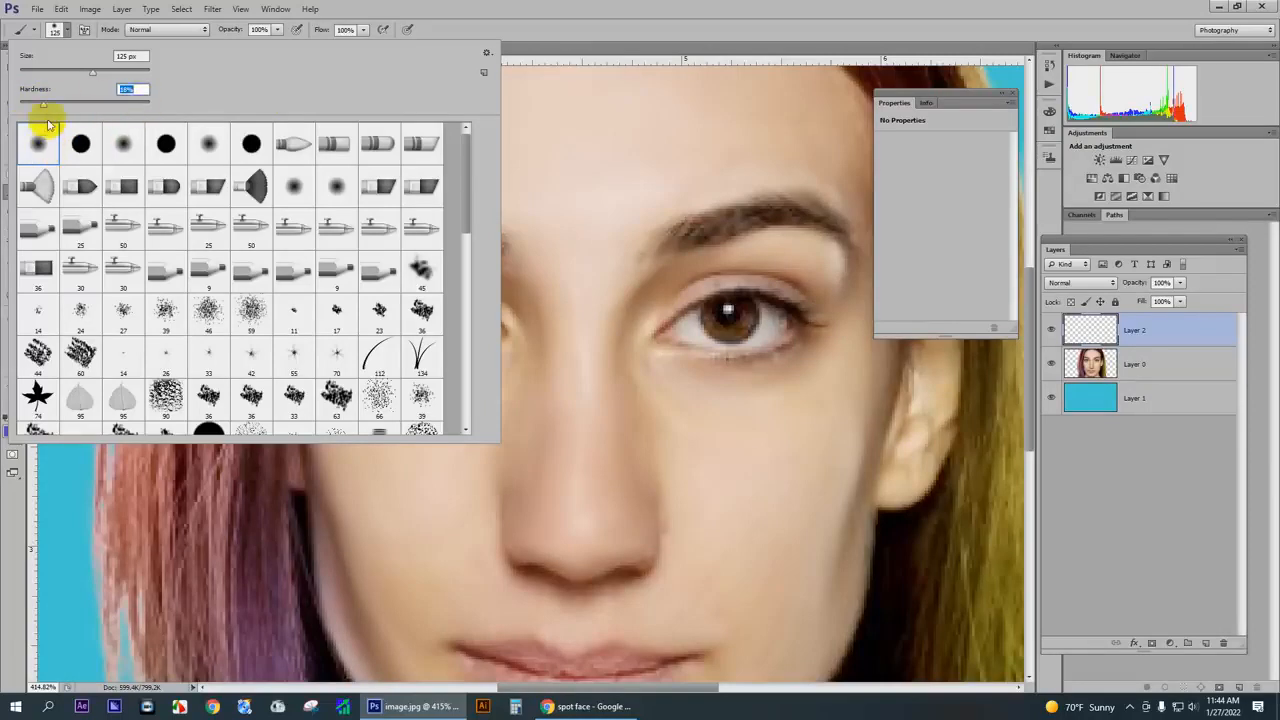
left_click(440, 232)
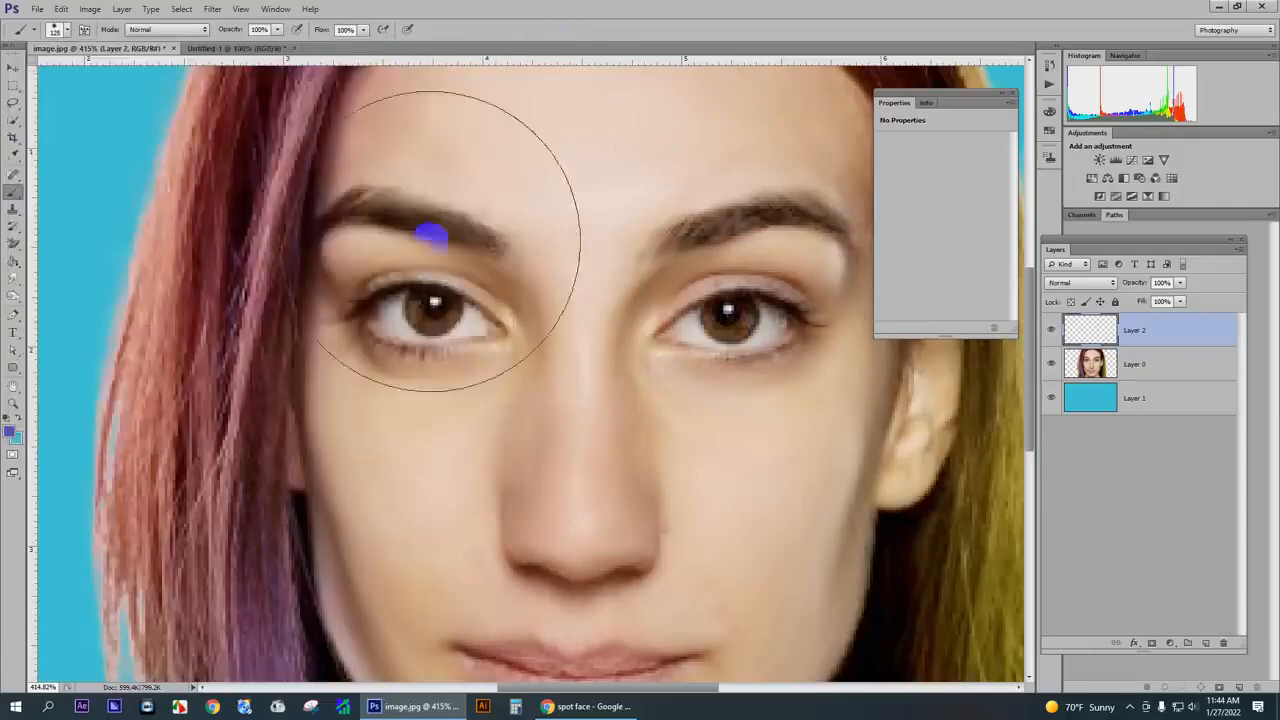
key("bracketleft")
key("bracketleft")
key("bracketleft")
key("bracketleft")
key("bracketleft")
key("bracketleft")
key("bracketleft")
key("bracketleft")
key("bracketleft")
key("bracketleft")
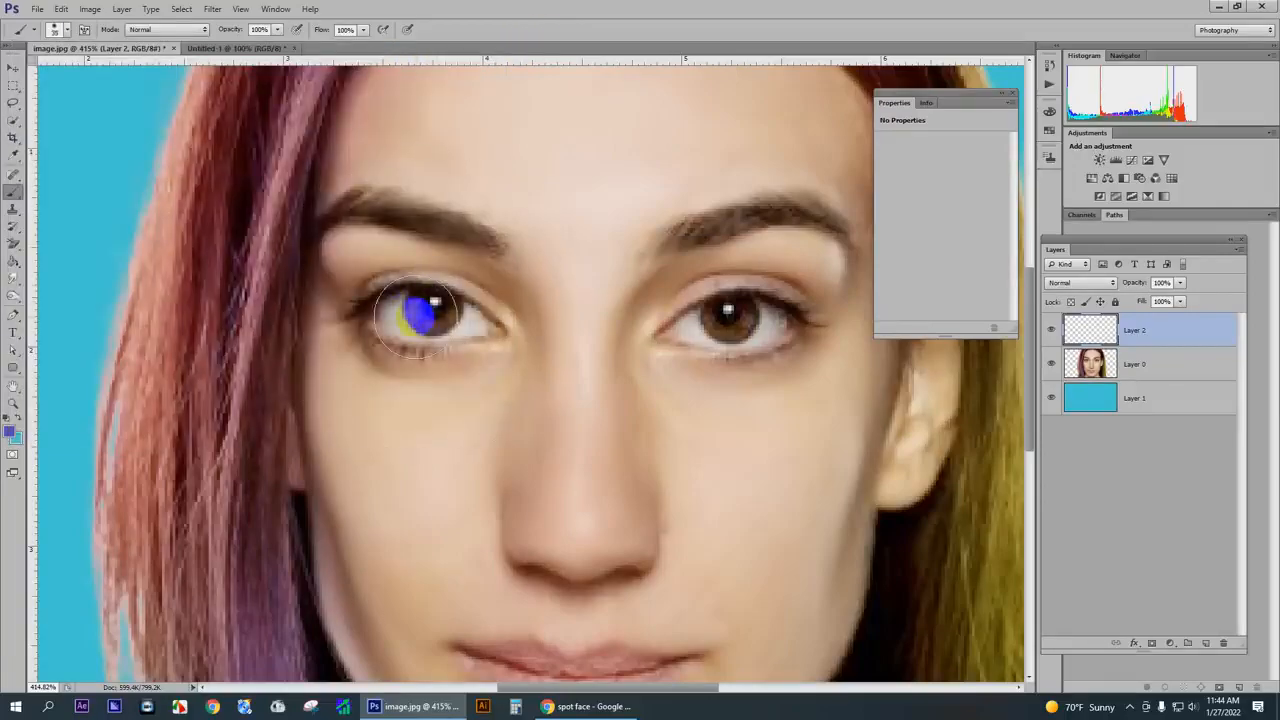
- Set the foreground colour to bright blue #0002ff and paint over both irises with a 20 px brush
left_click(10, 432)
left_click_drag(858, 372, 943, 251)
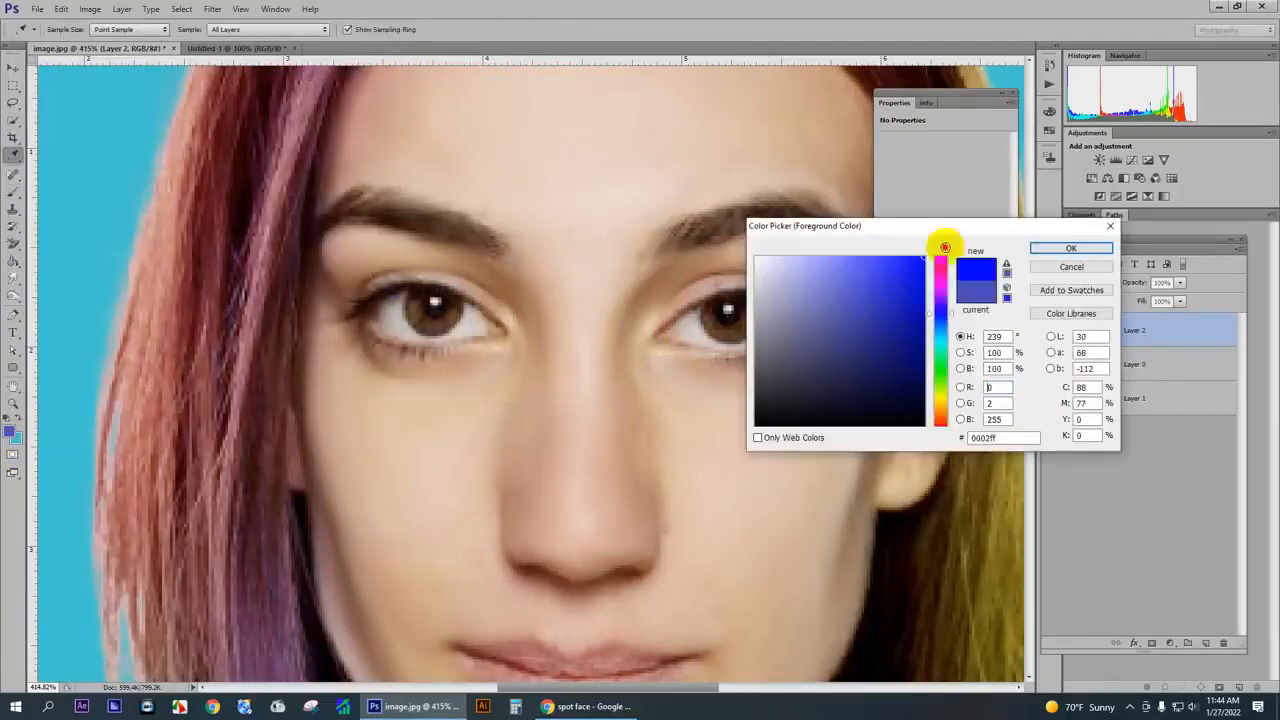
left_click(1028, 251)
mouse_move(445, 302)
left_mouse_down()
mouse_move(462, 304)
mouse_move(432, 310)
left_mouse_up()
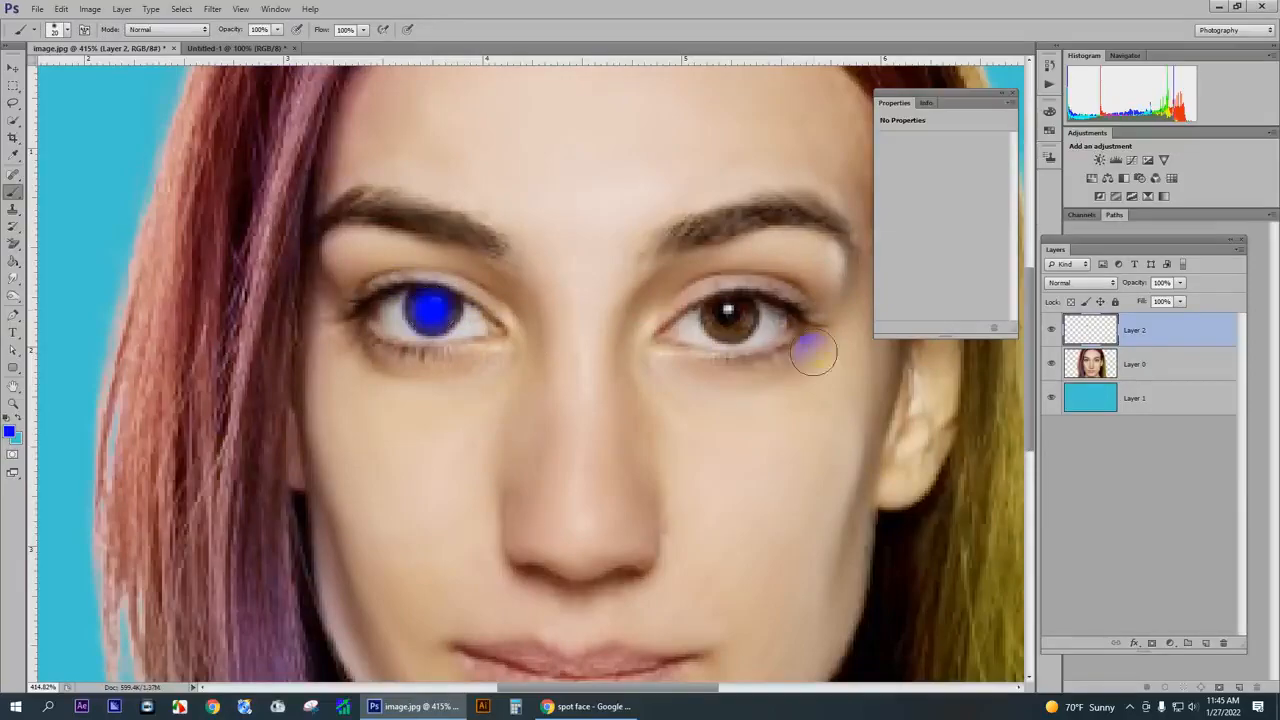
mouse_move(726, 316)
left_mouse_down()
mouse_move(736, 323)
mouse_move(724, 320)
left_mouse_up()
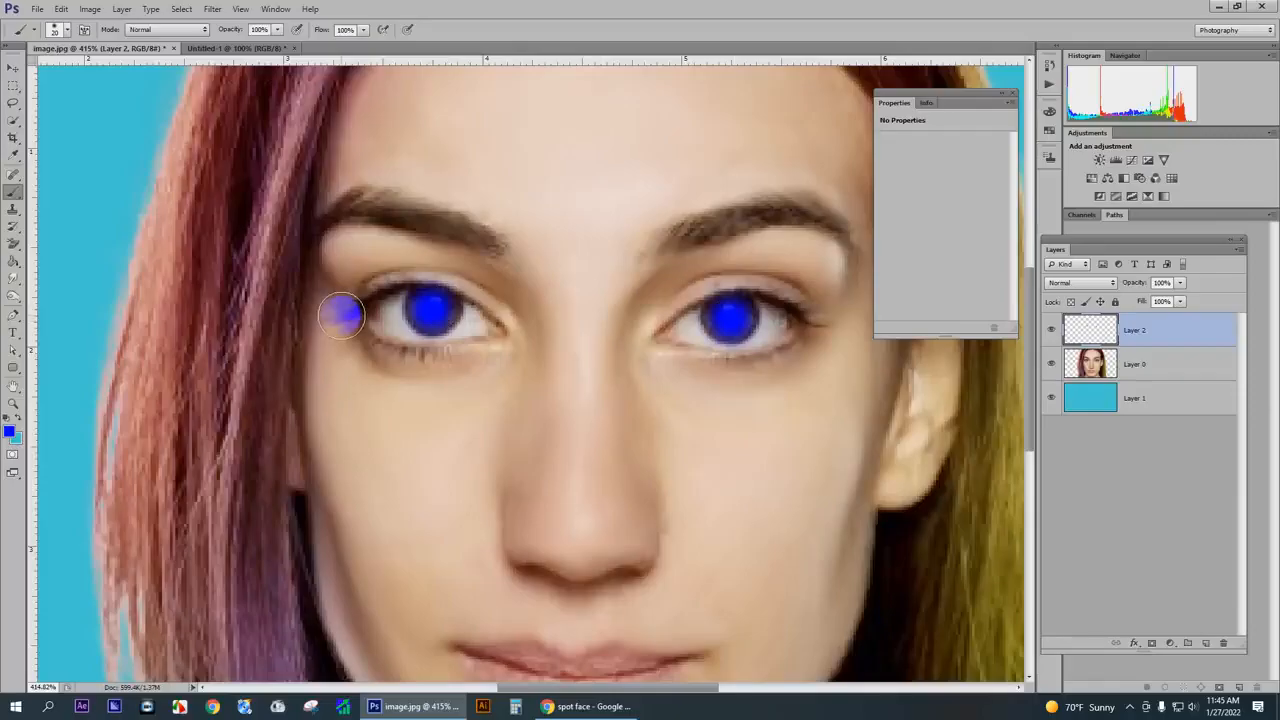
- Try larger brush sizes of 80 px and more over the left eye and bring the brush back to 35 px
key("bracketright")
key("bracketright")
key("bracketright")
key("bracketright")
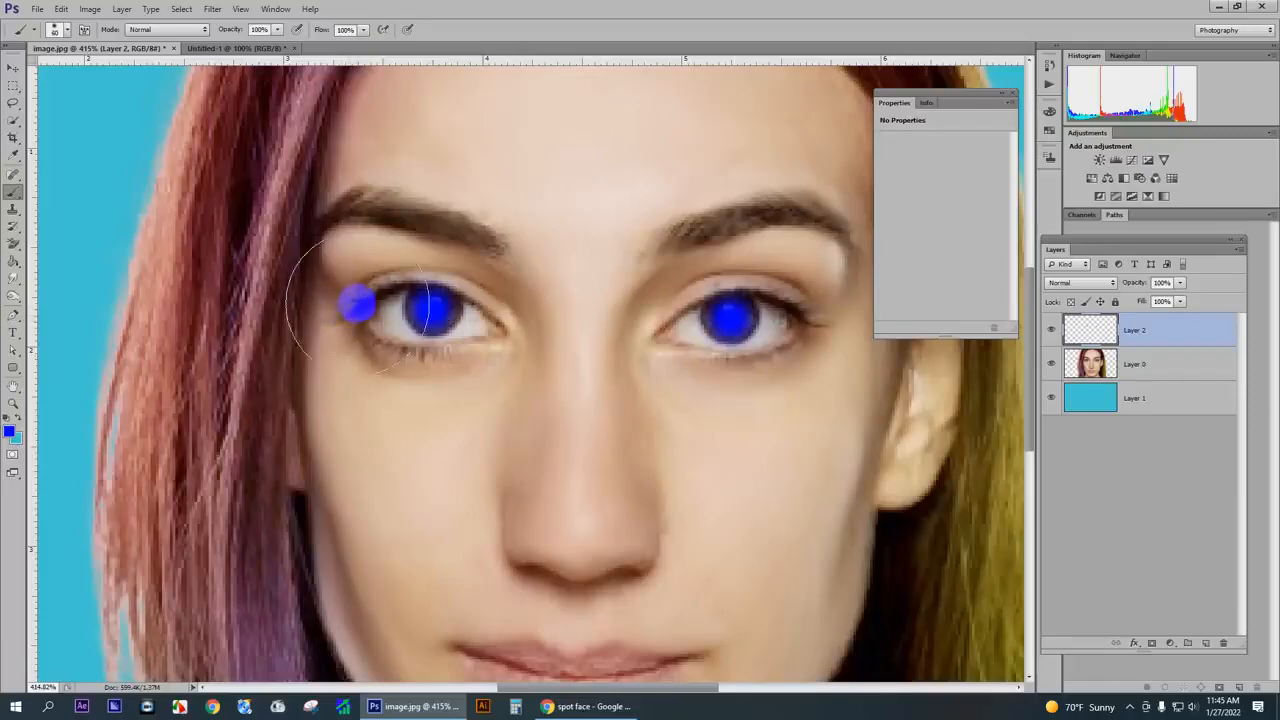
key("bracketright")
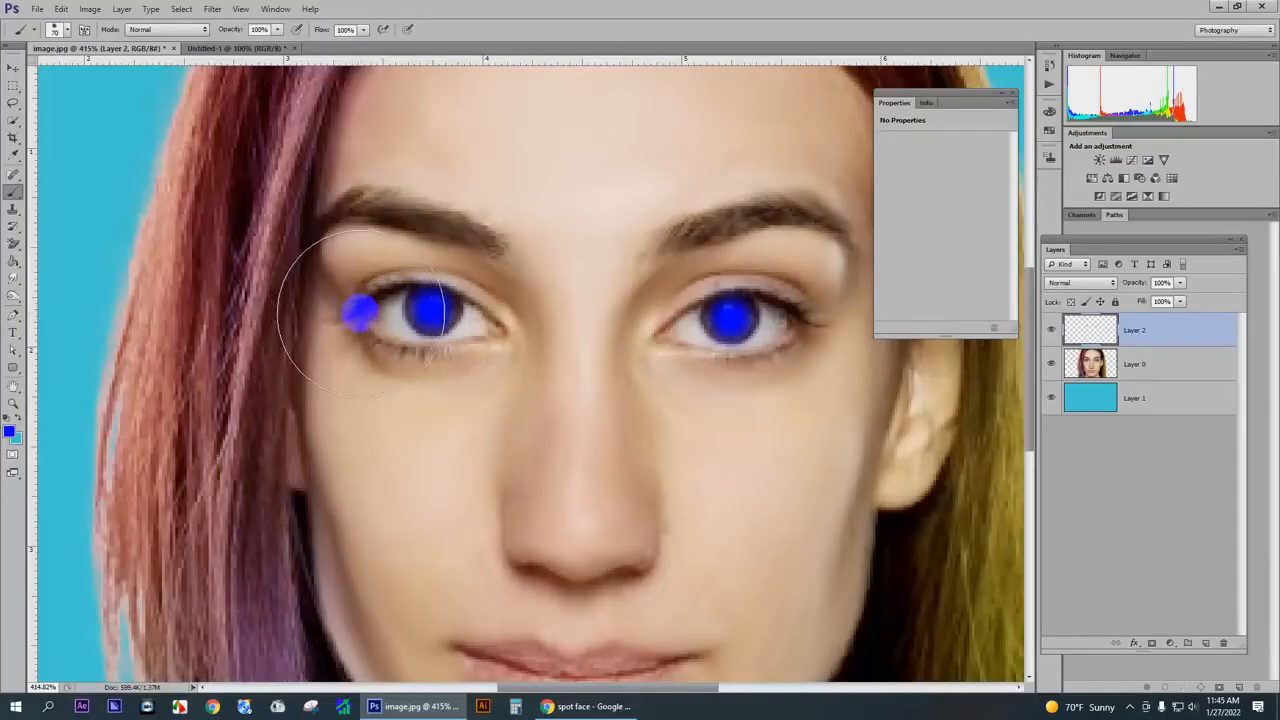
key("bracketright")
key("bracketright")
key("bracketright")
key("bracketleft")
key("bracketleft")
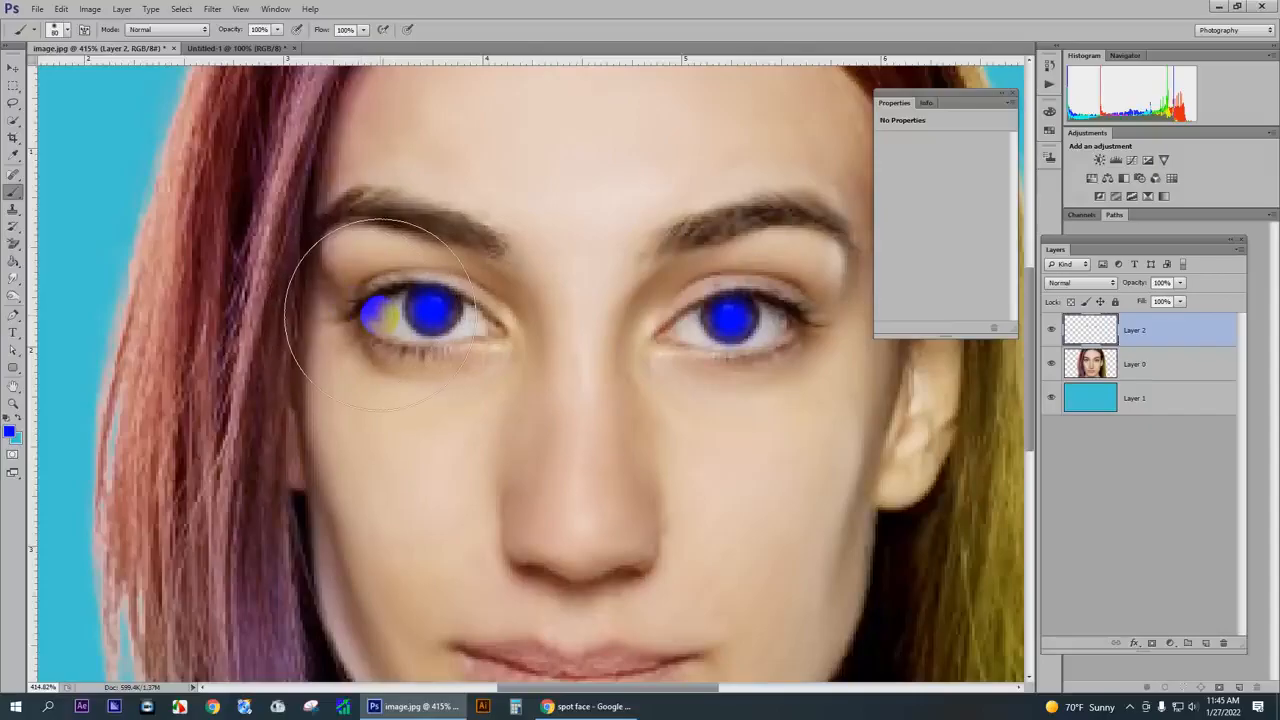
key("bracketright")
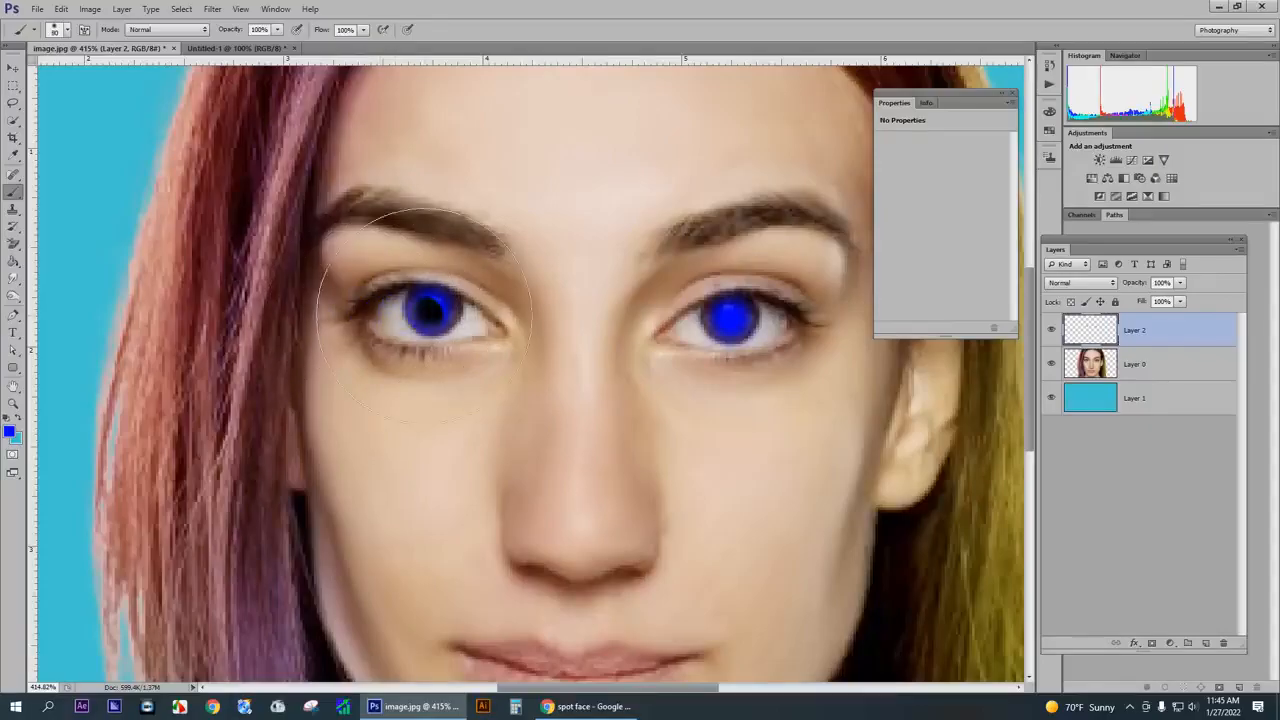
key("bracketleft")
key("bracketleft")
key("bracketleft")
key("bracketleft")
key("bracketleft")
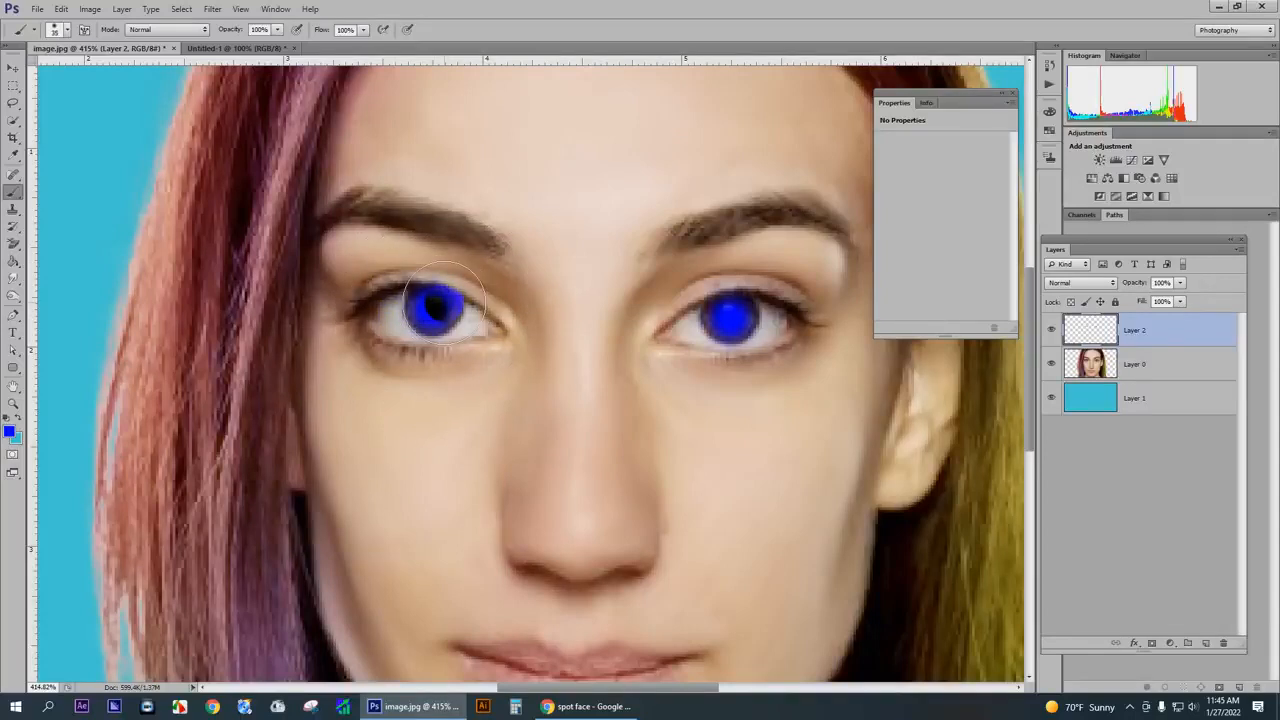
- Close the floating Properties panel and place the Layers panel closer to the face
scroll(446, 297, "down", 3)
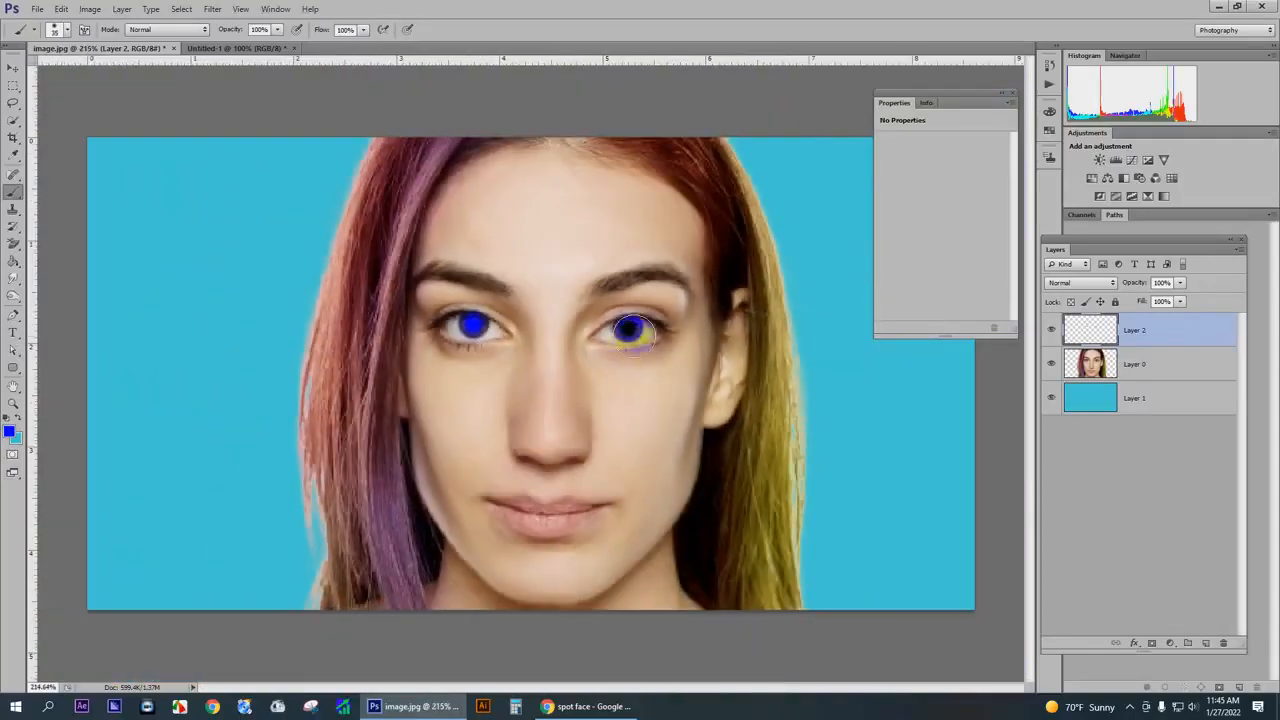
scroll(634, 343, "down", 1)
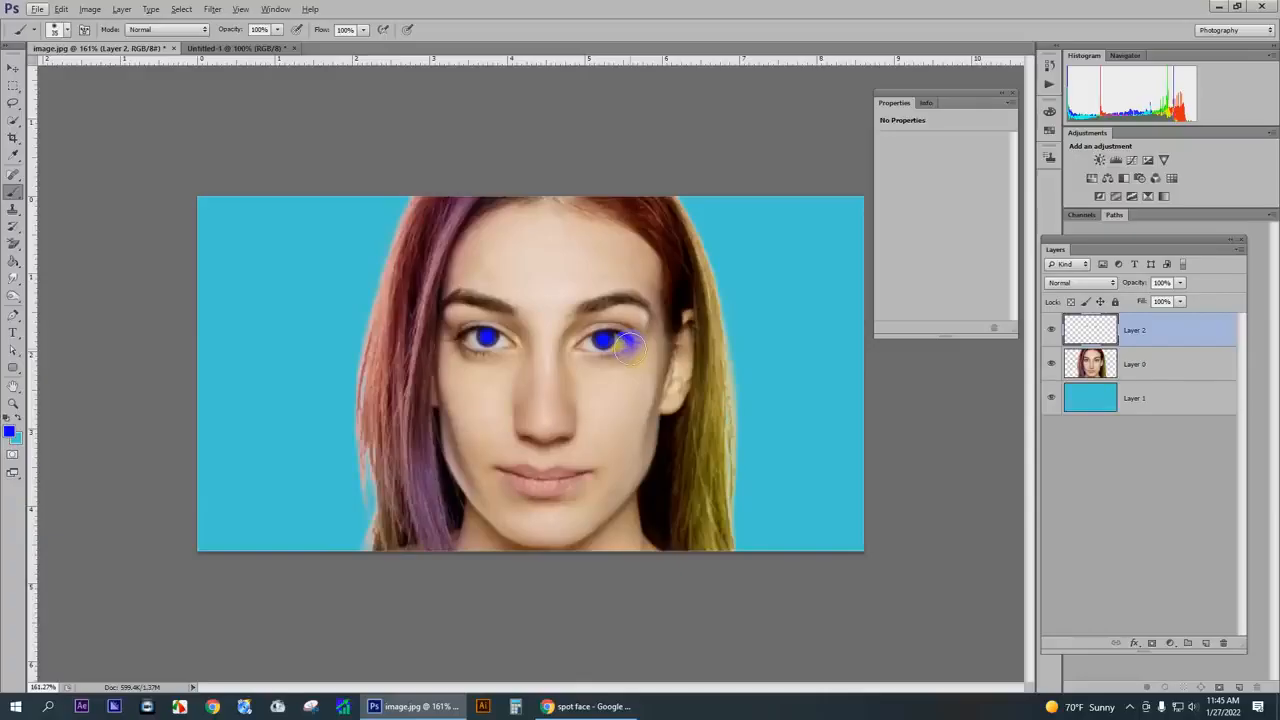
scroll(630, 345, "up", 3)
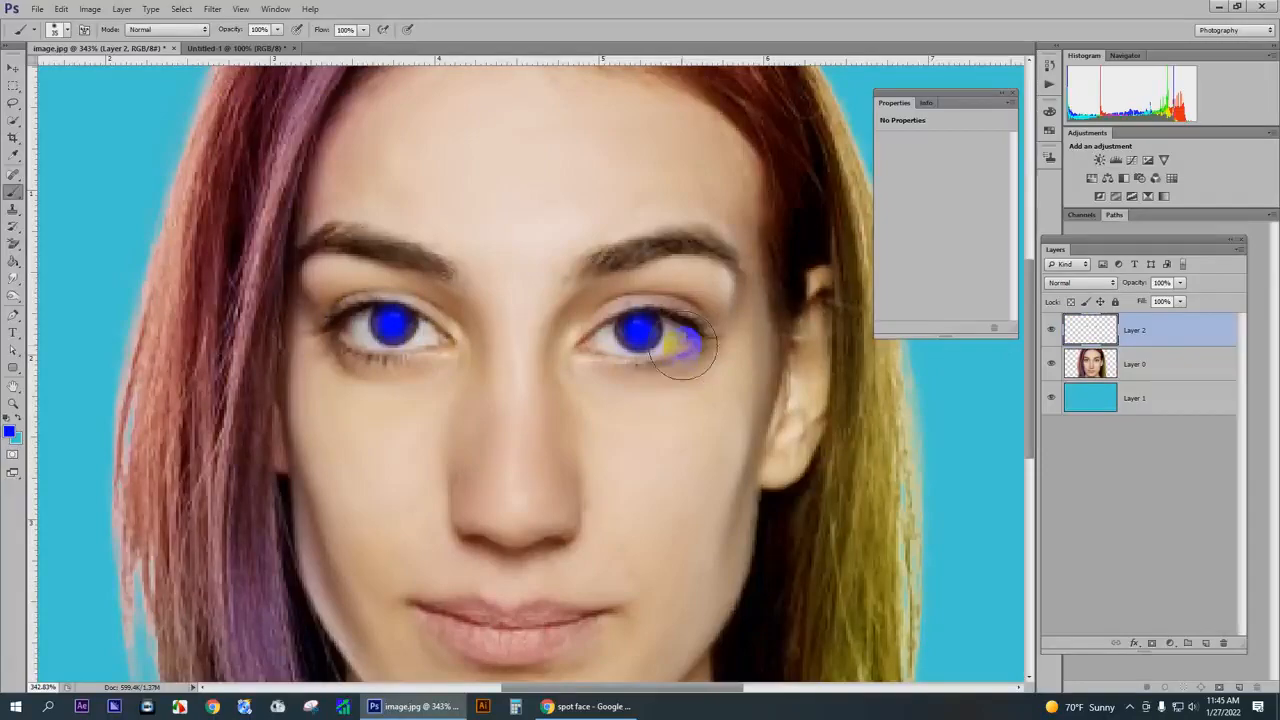
left_click(1013, 97)
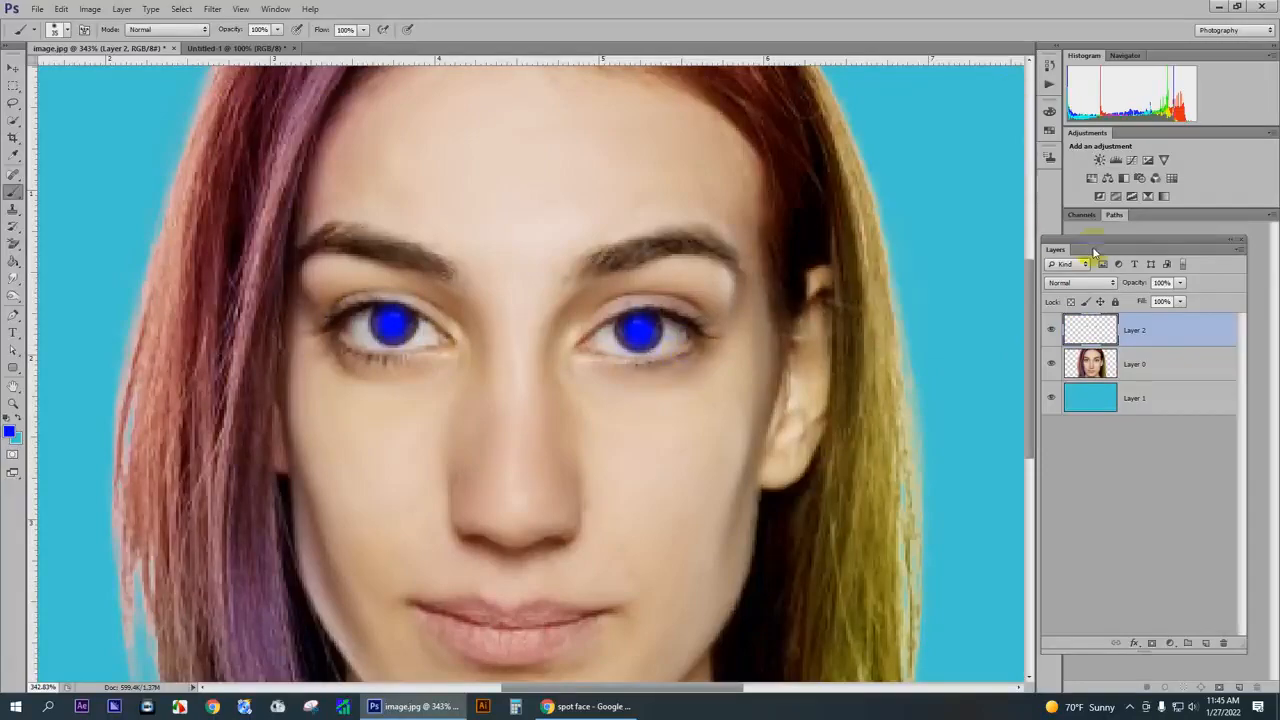
left_click_drag(1098, 242, 919, 175)
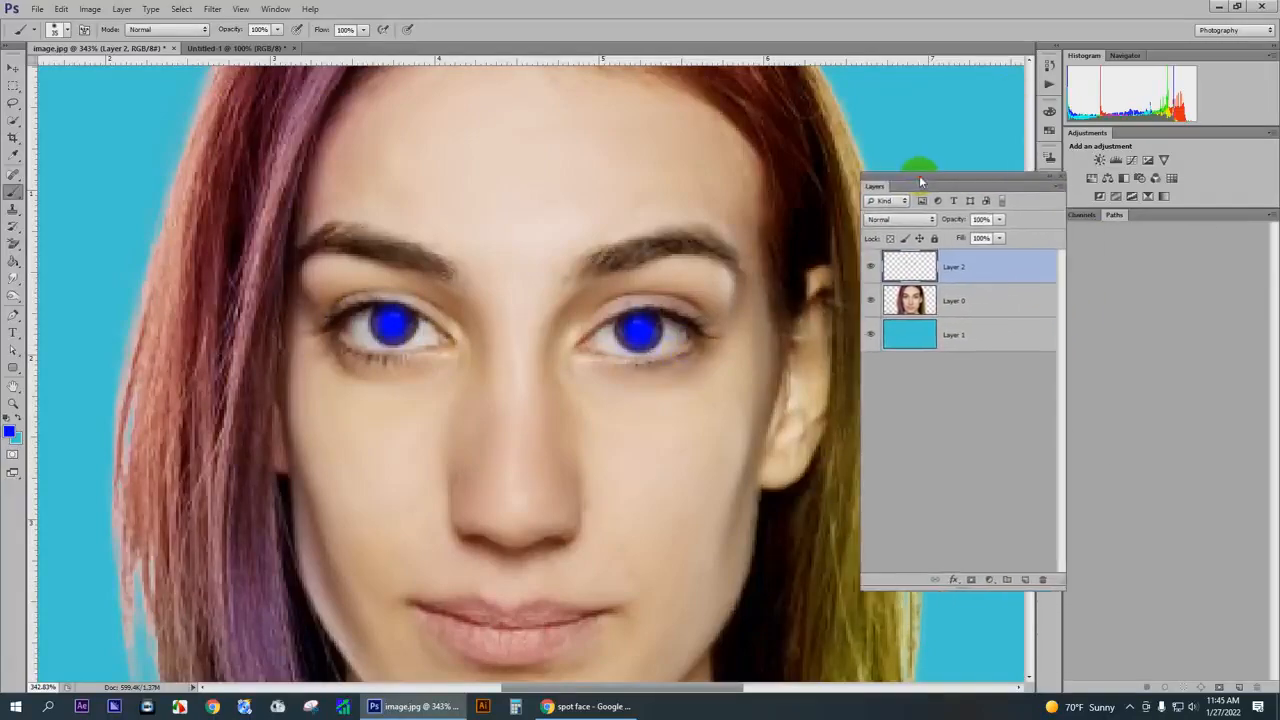
- Rename the layer holding the blue eye paint as "lense"
double_click(957, 266)
type("lens")
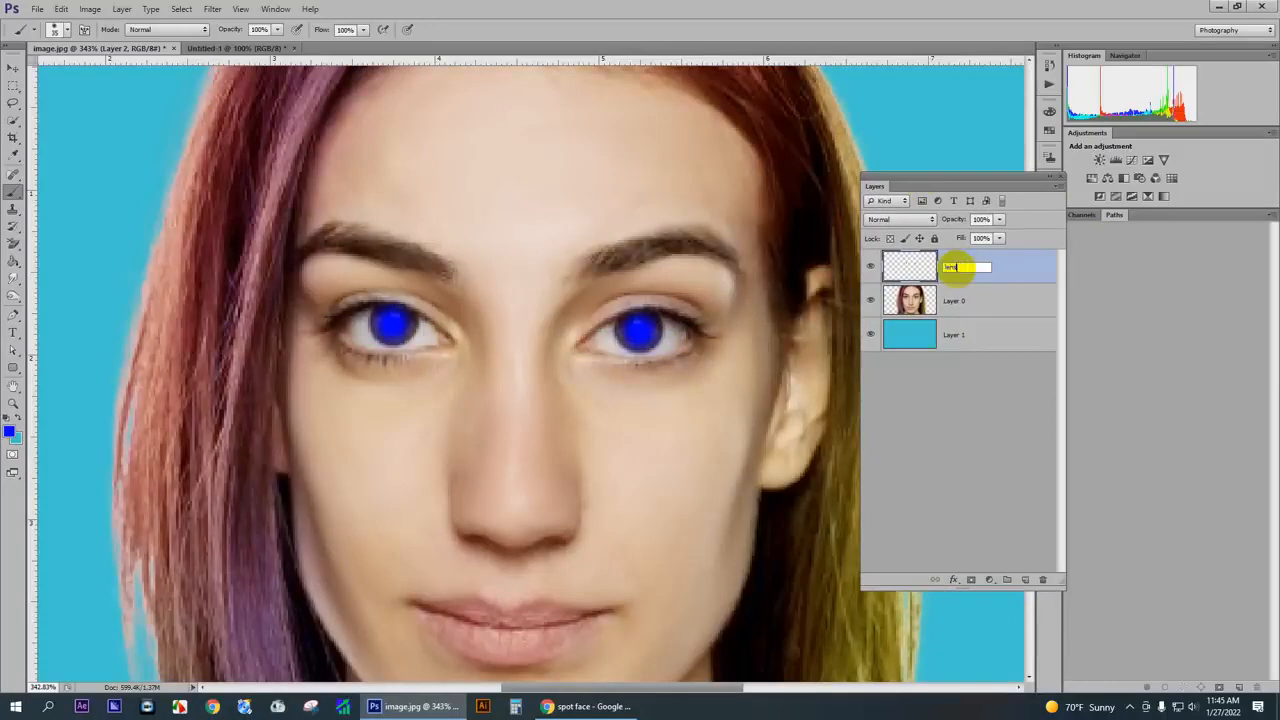
type("e")
key("Return")
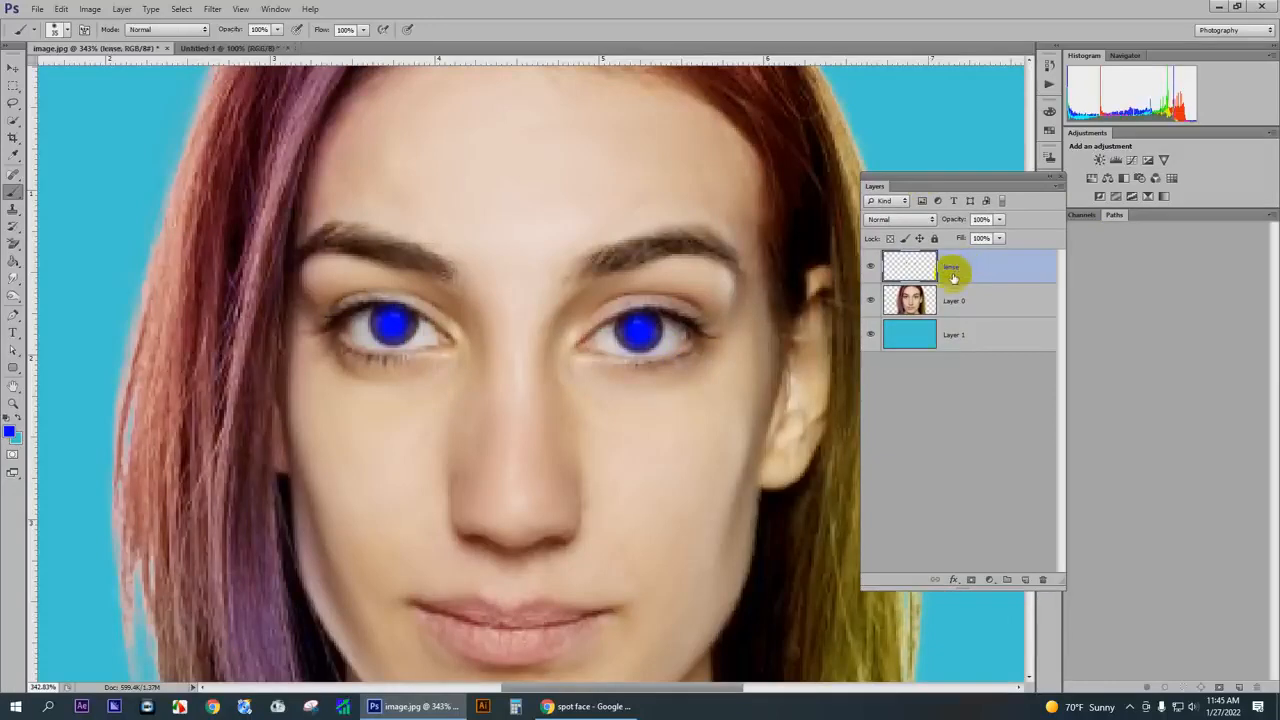
- Try successive blend modes on the lense layer, from Multiply through Overlay and Difference, and settle on Subtract
left_click(889, 222)
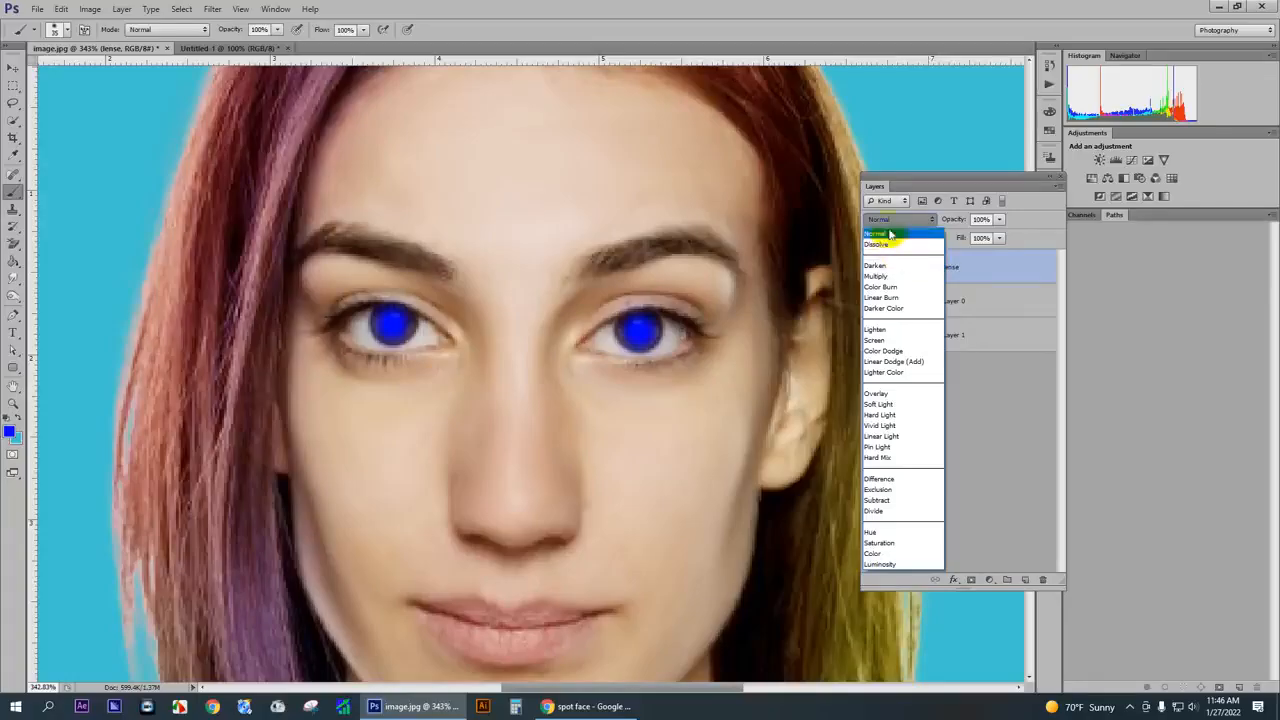
left_click(884, 278)
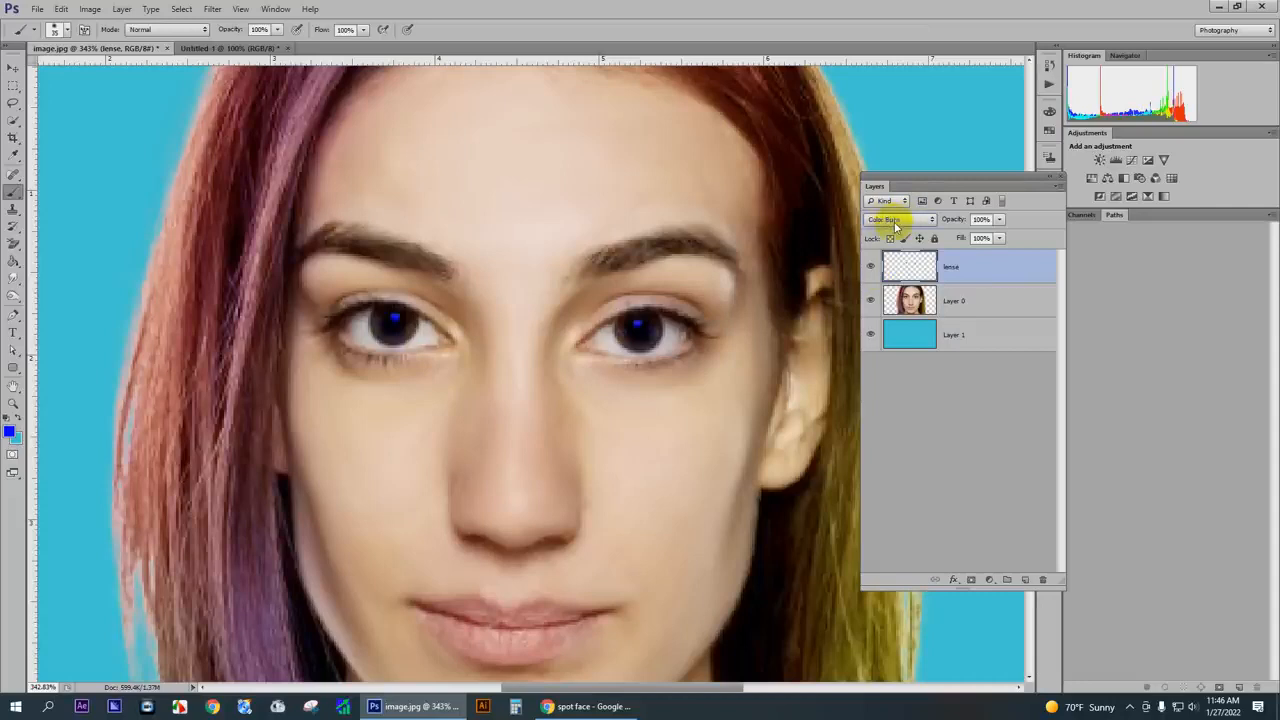
scroll(896, 226, "down", 2)
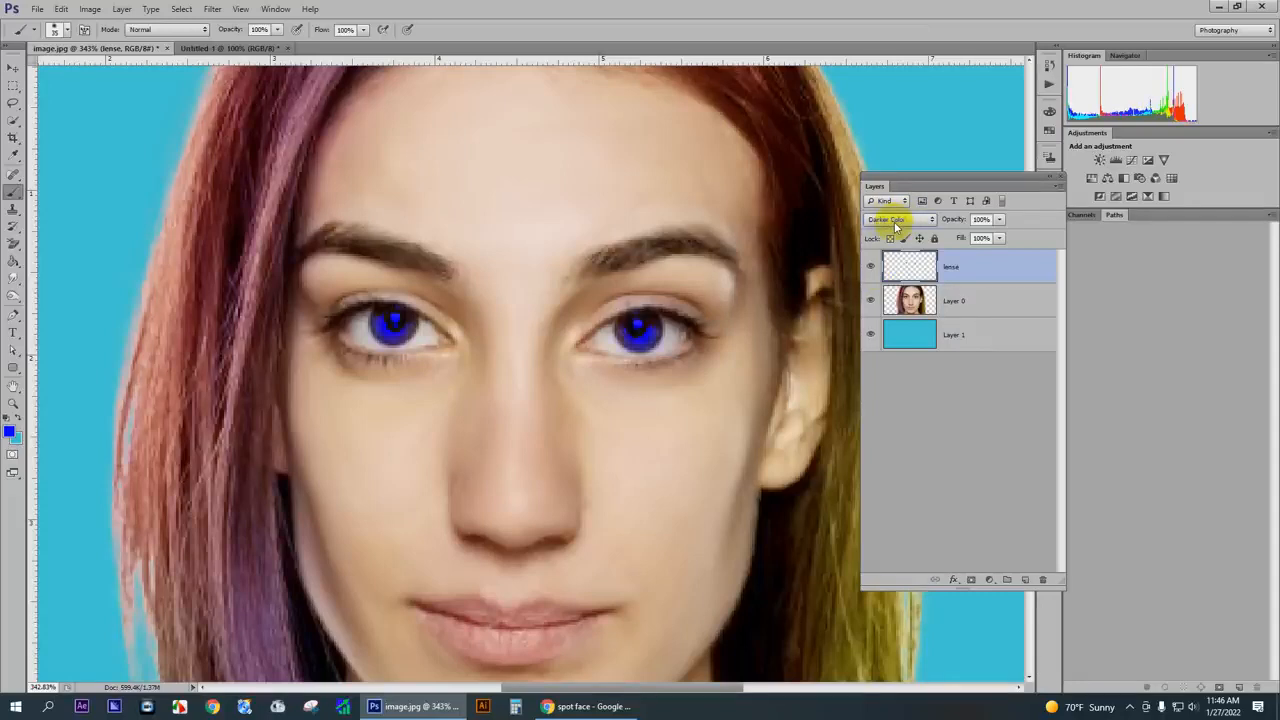
scroll(896, 226, "down", 1)
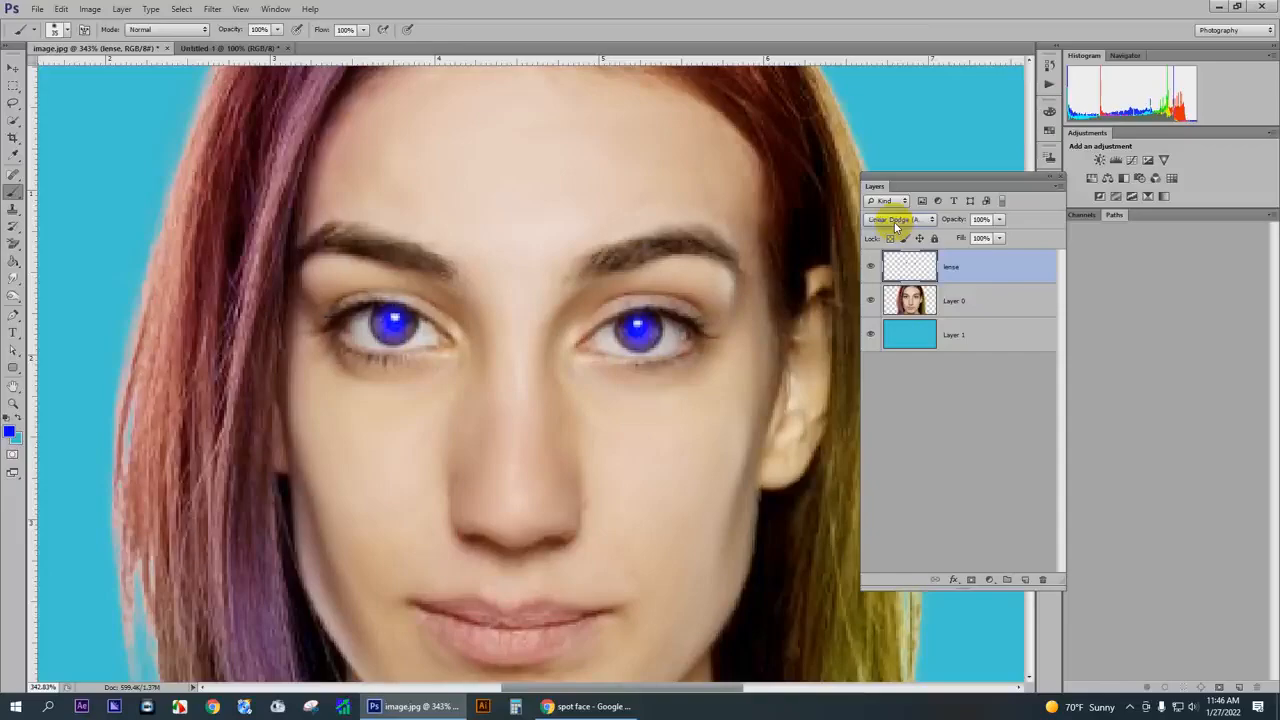
scroll(896, 226, "down", 1)
scroll(896, 226, "down", 1)
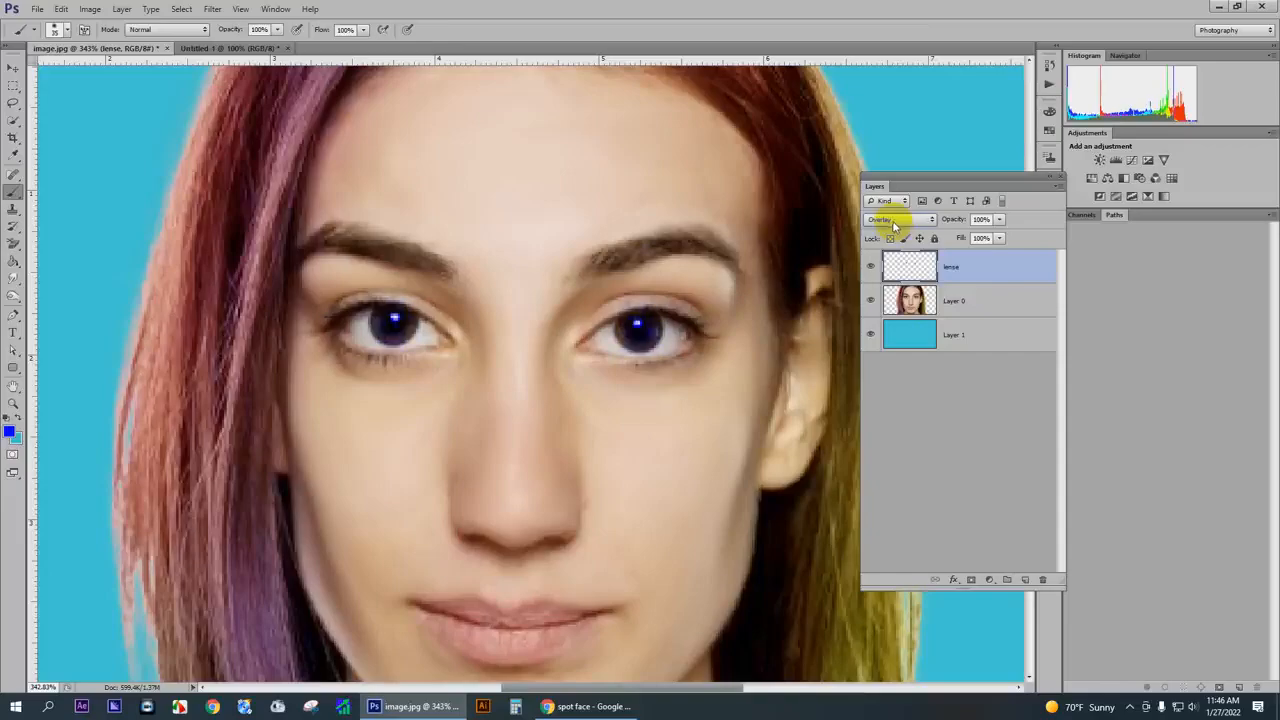
scroll(896, 226, "down", 1)
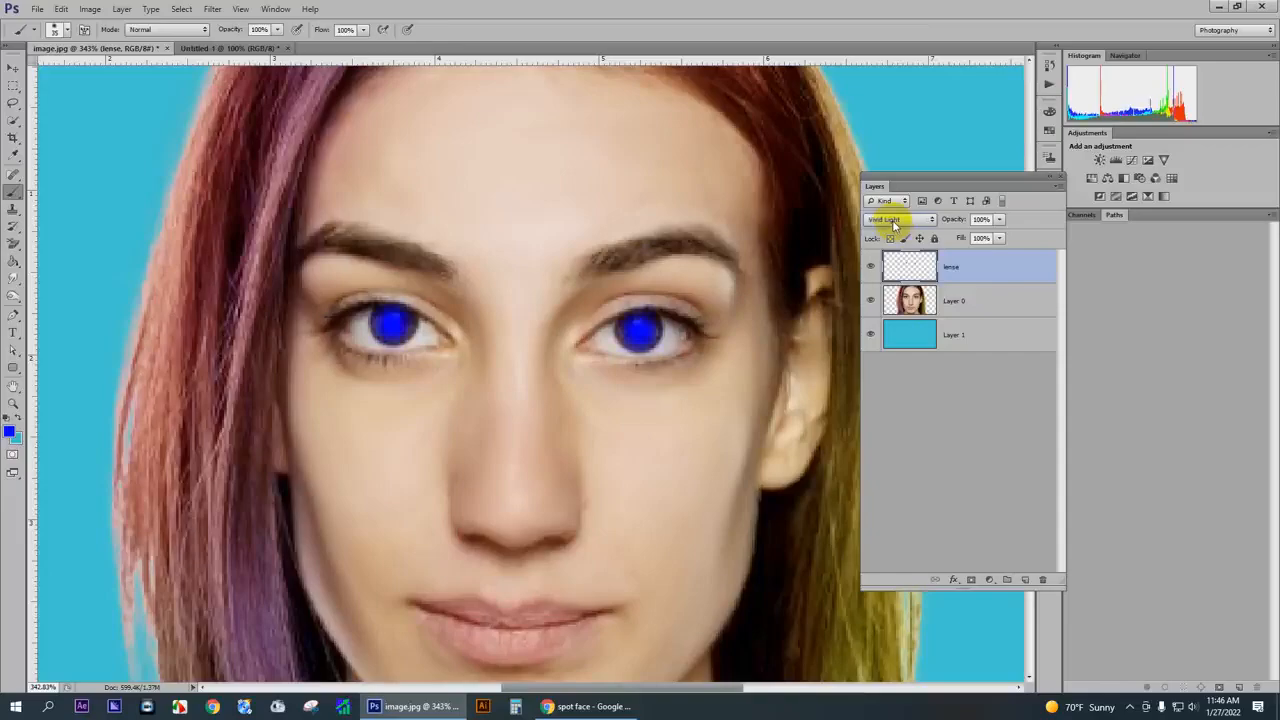
scroll(895, 225, "down", 1)
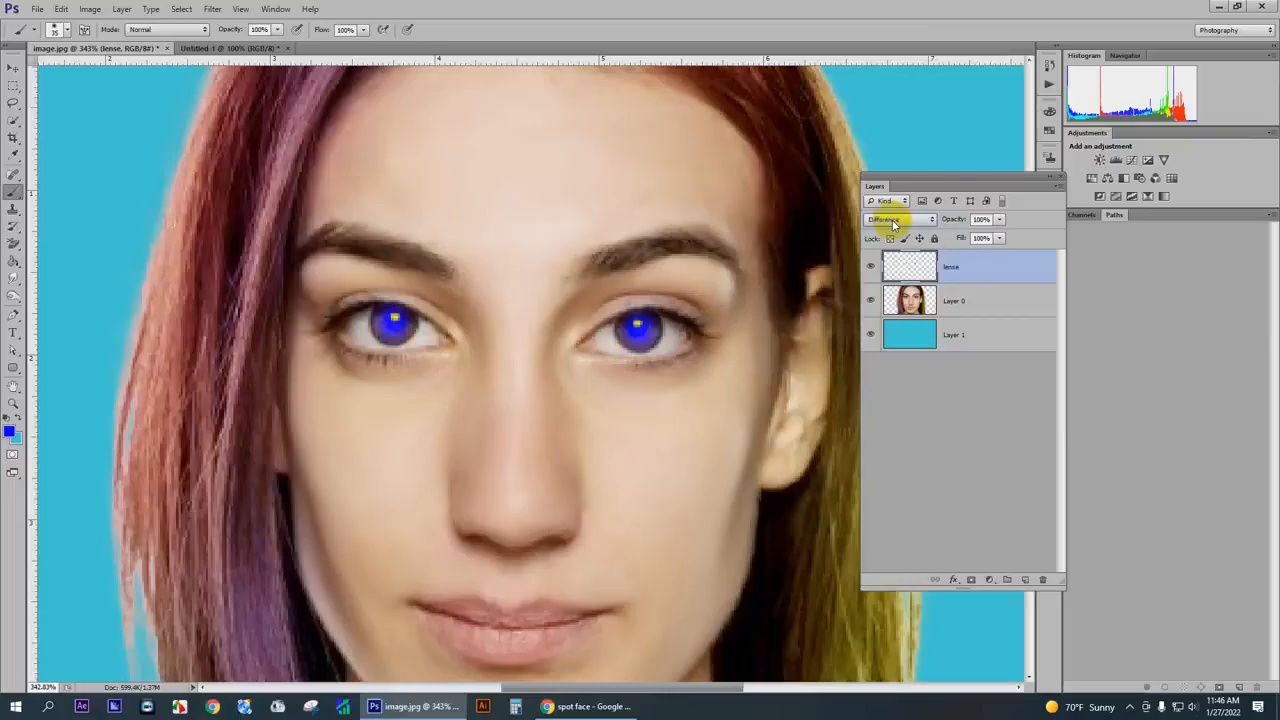
scroll(895, 225, "down", 1)
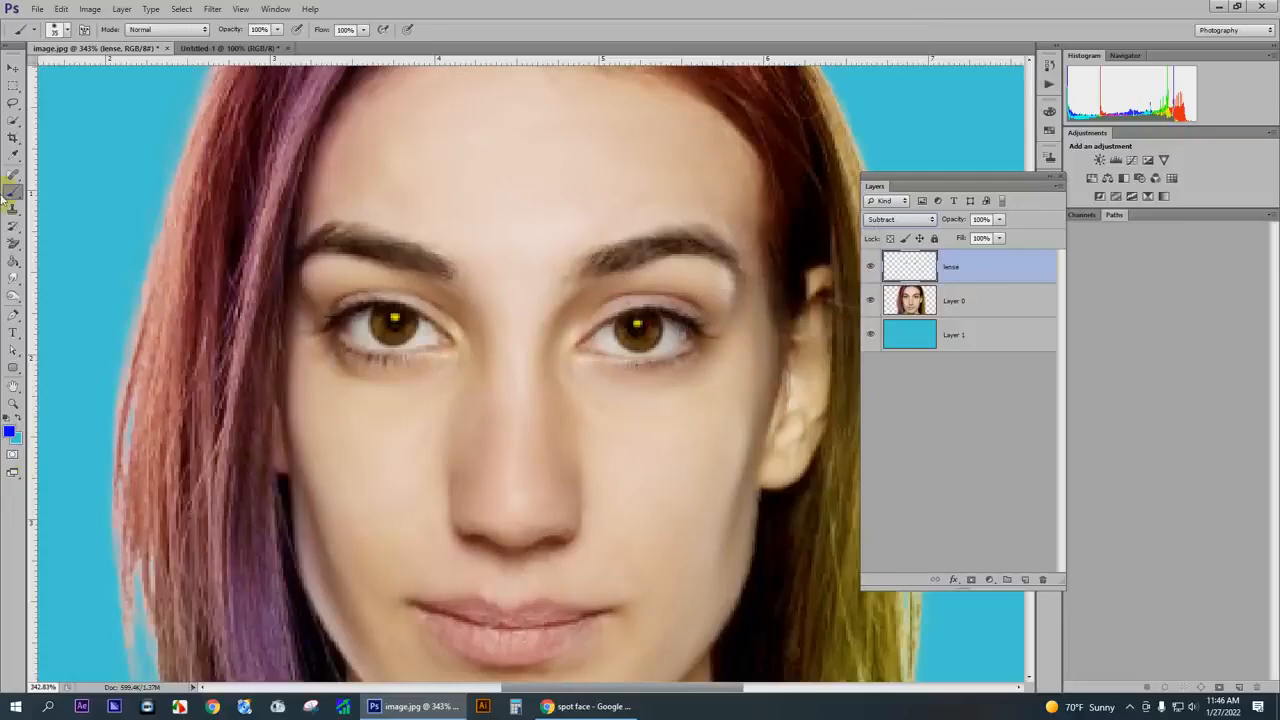
- Switch from the Brush to the Move tool
left_click(13, 67)
scroll(604, 404, "down", 4)
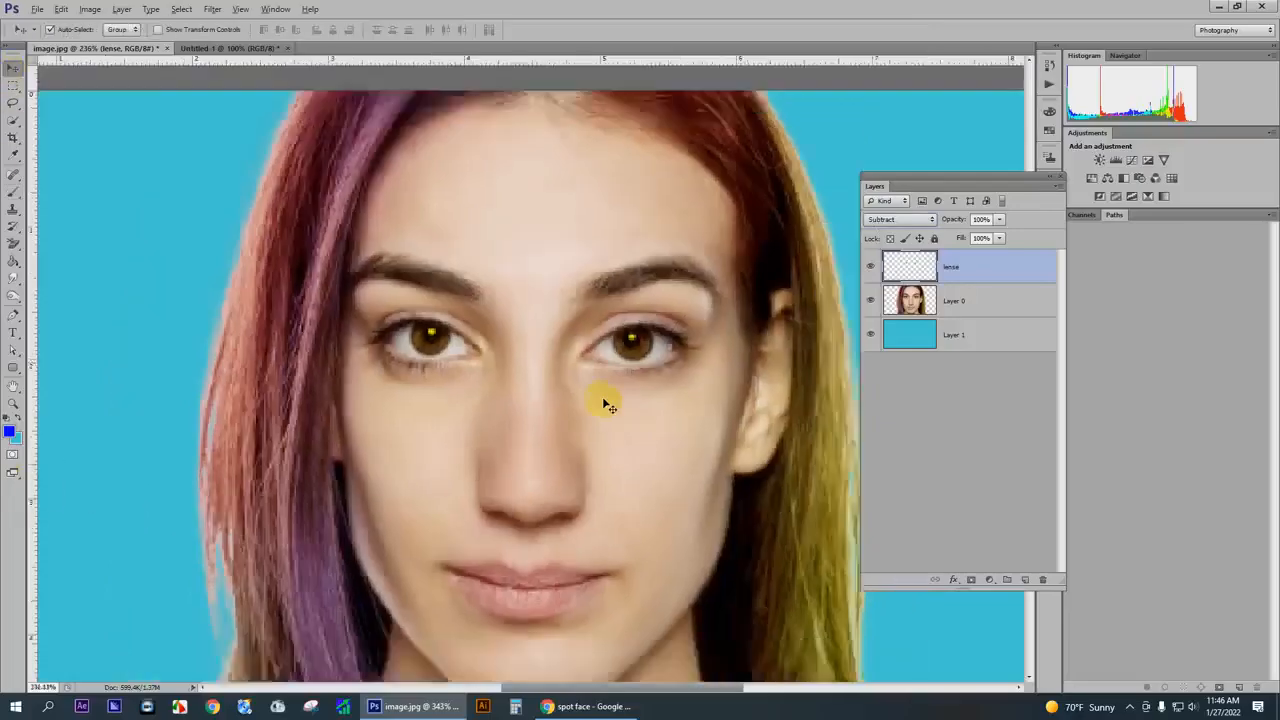
left_click_drag(585, 372, 911, 278)
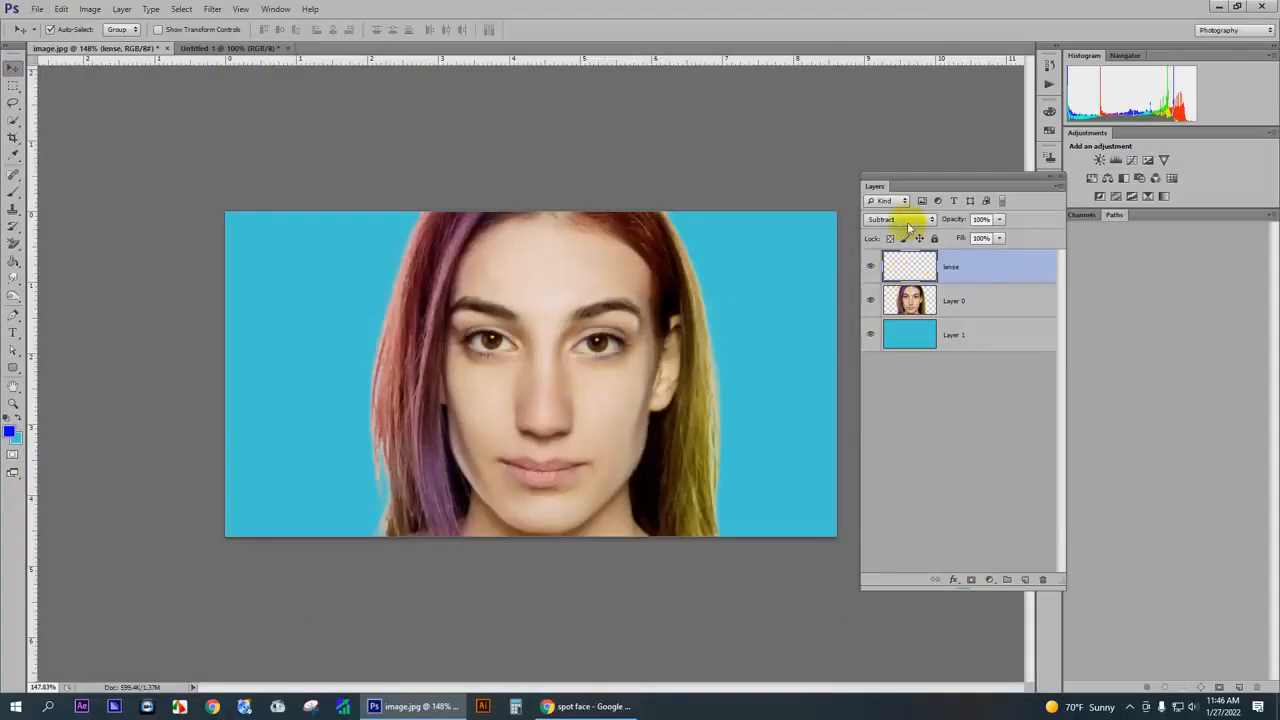
left_click(889, 221)
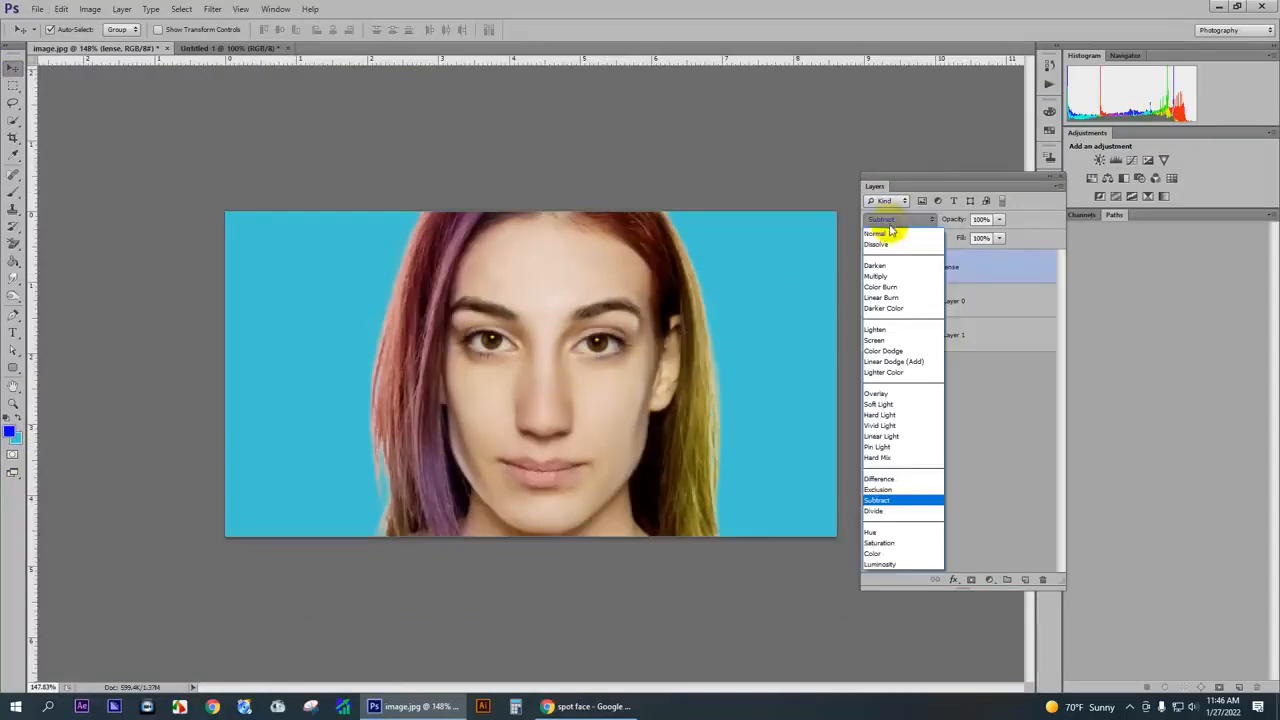
left_click_drag(556, 358, 592, 343)
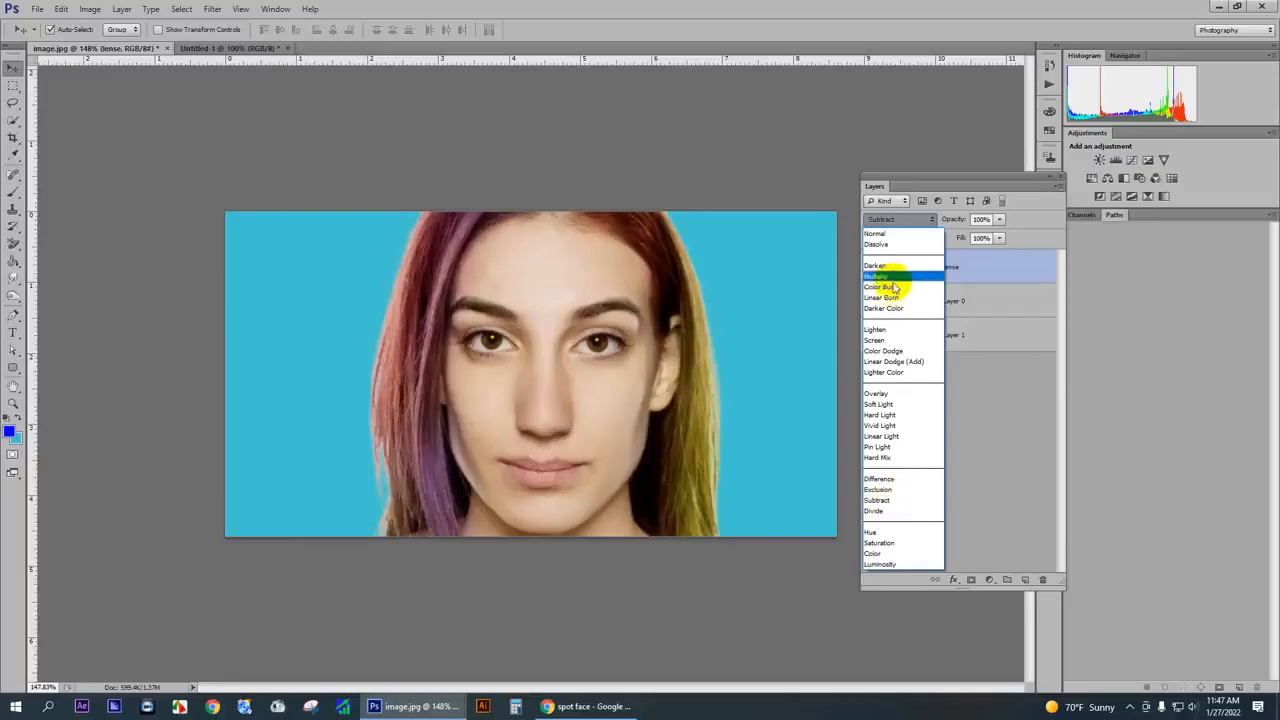
left_click(1021, 264)
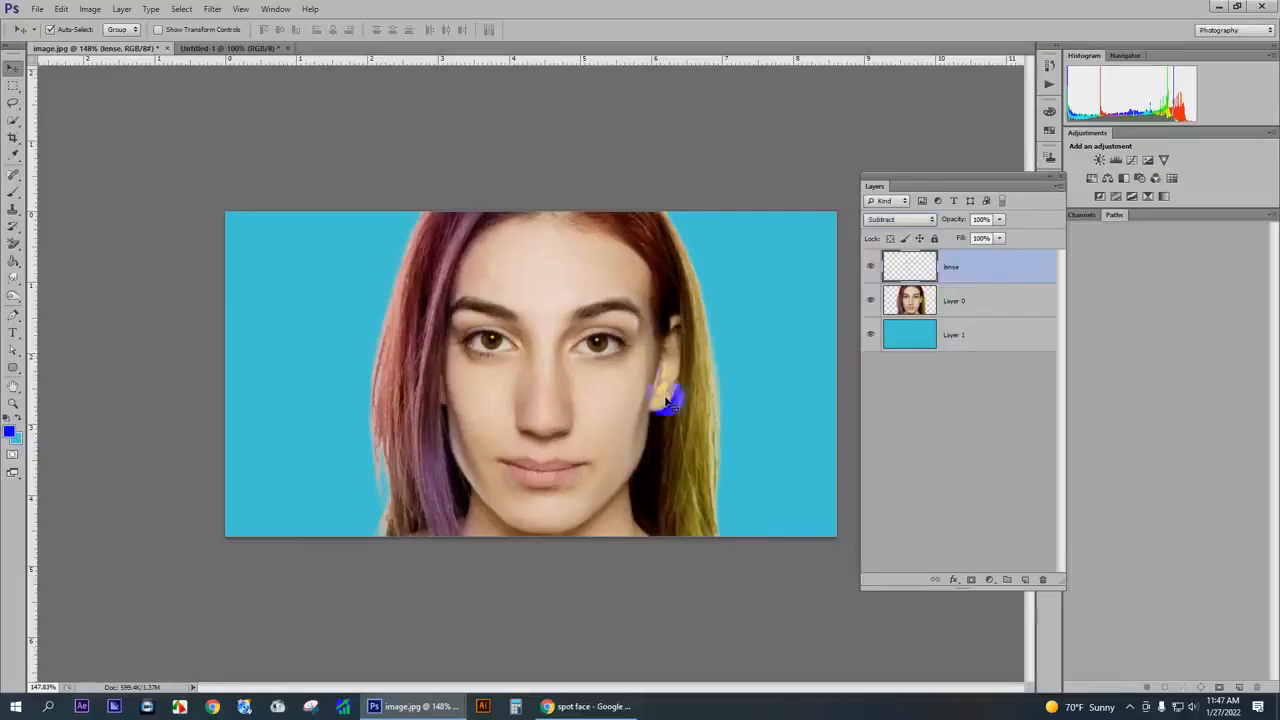
- Select the blue background layer, Layer 1, directly in the image
left_click(752, 314)
scroll(677, 371, "up", 6)
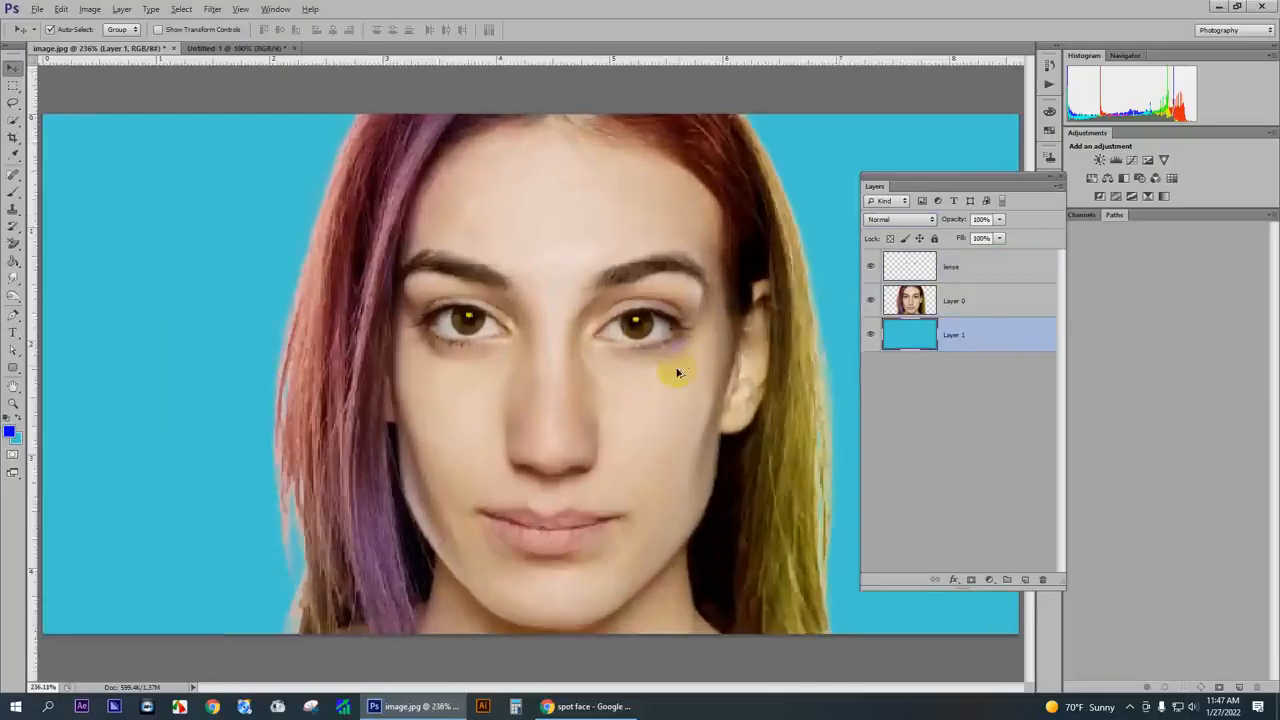
scroll(610, 361, "down", 7)
scroll(566, 418, "up", 5)
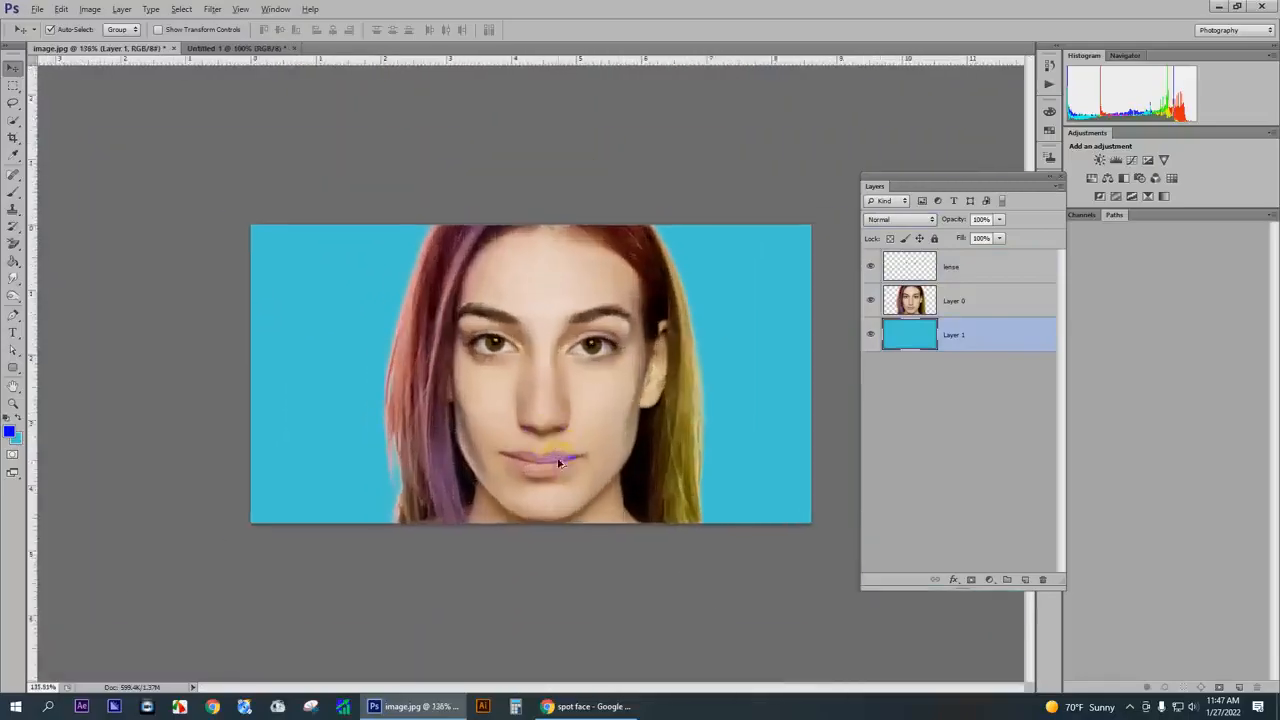
- Select the portrait layer, Layer 0, for editing the lips
scroll(566, 418, "down", 1)
scroll(623, 334, "up", 3)
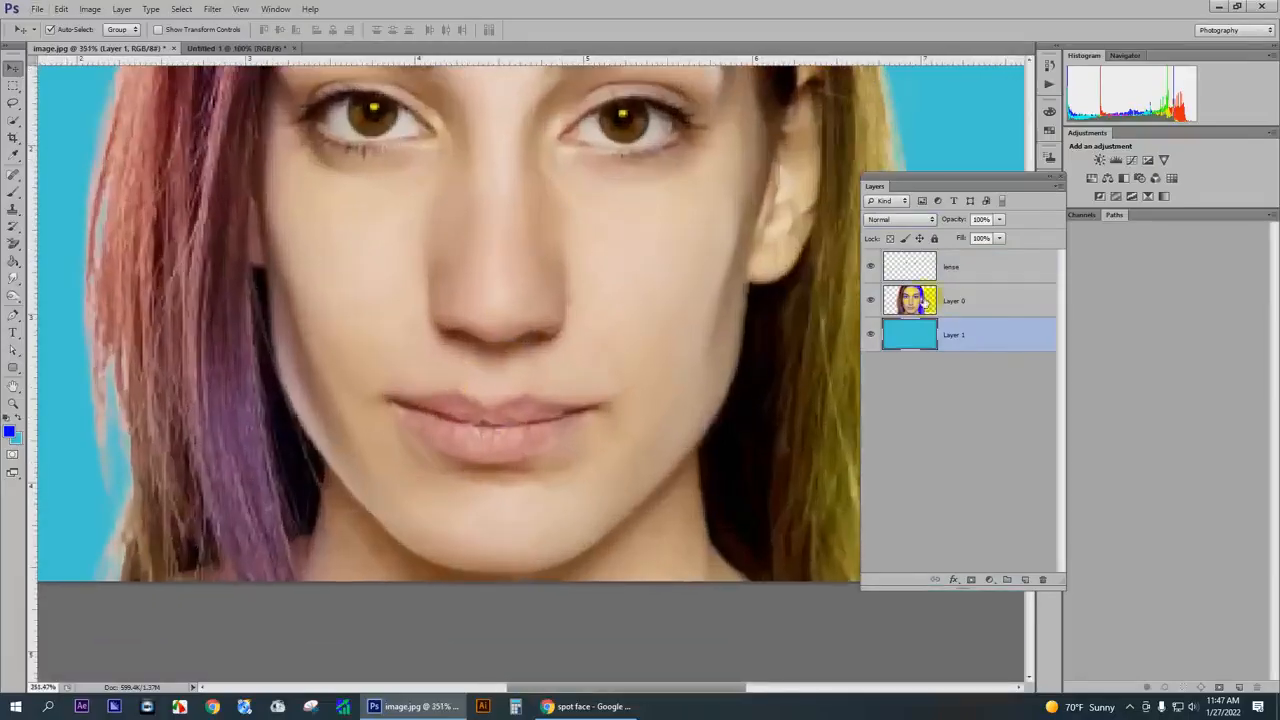
left_click(953, 302)
scroll(486, 420, "up", 3)
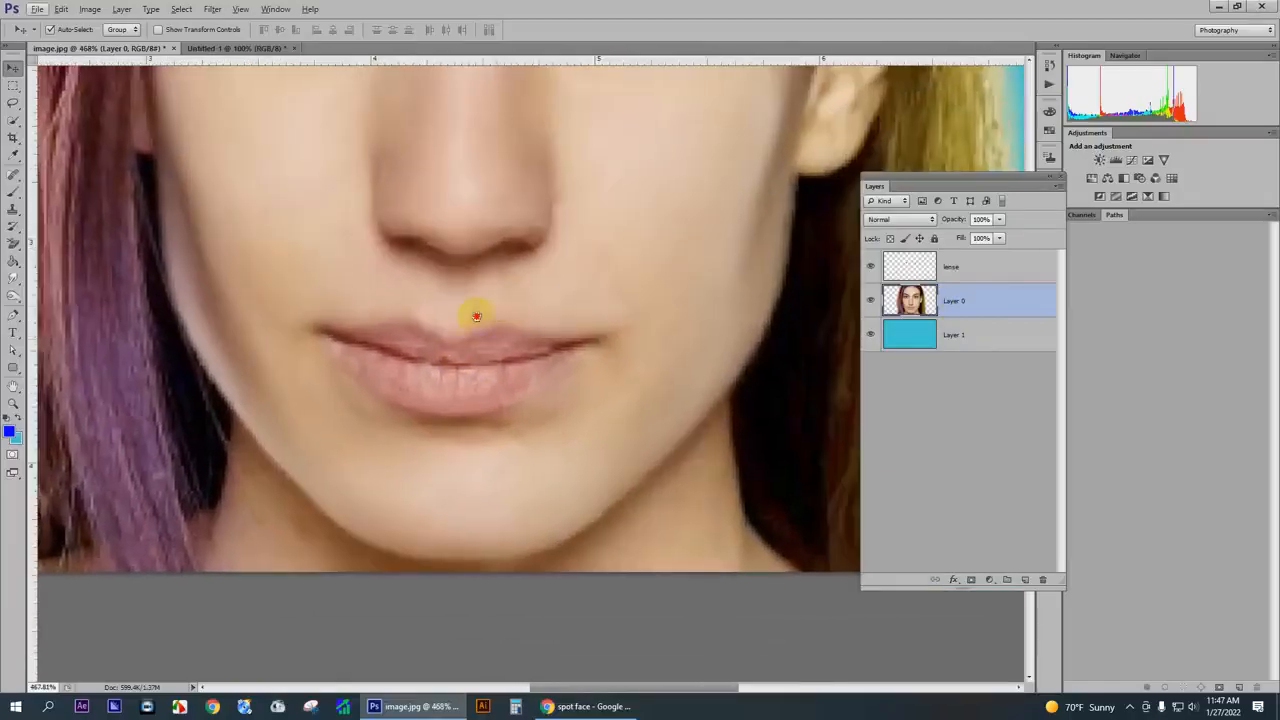
left_click_drag(477, 316, 476, 314)
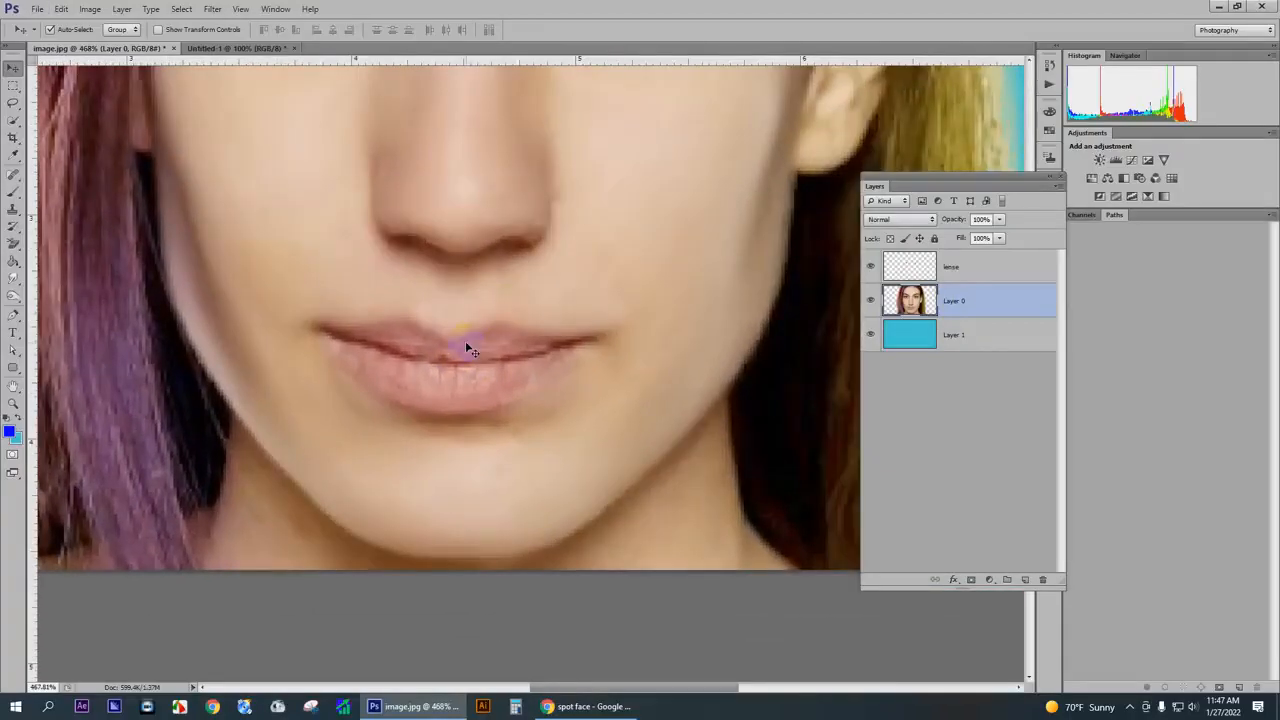
- Try a rough freehand Lasso selection around the lips and clear it
left_click(13, 105)
left_click(70, 105)
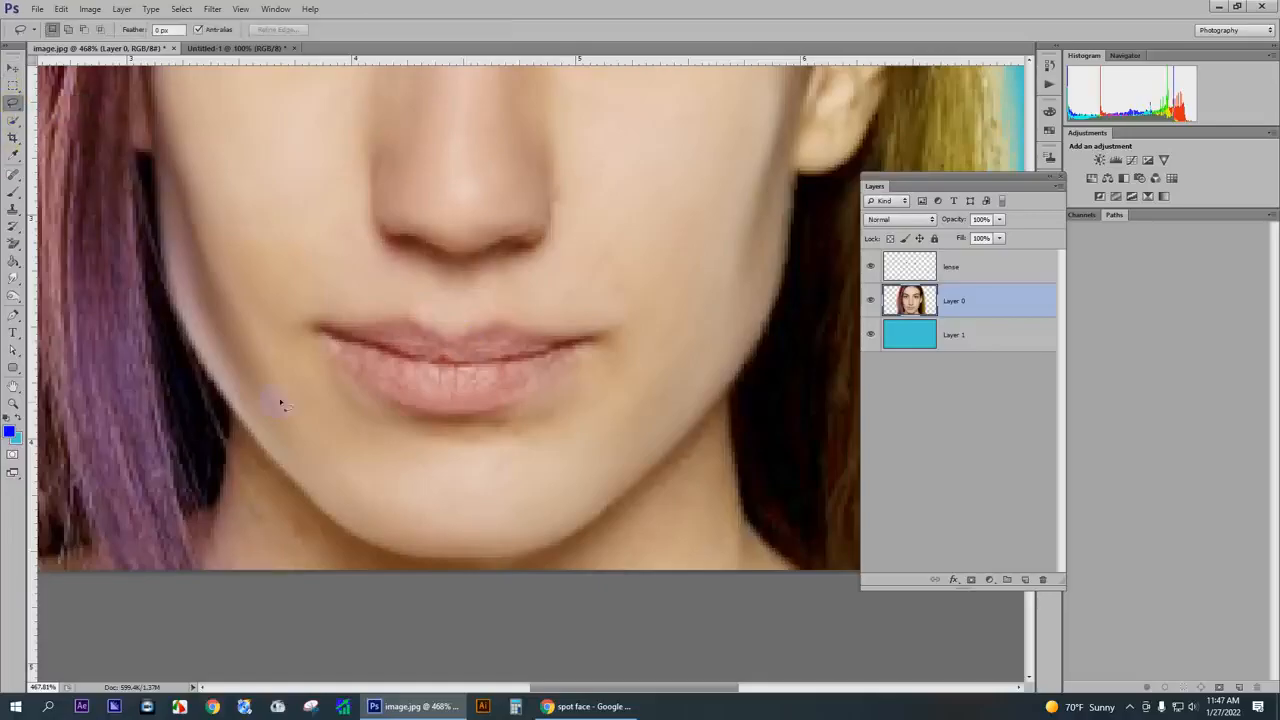
scroll(362, 352, "down", 2)
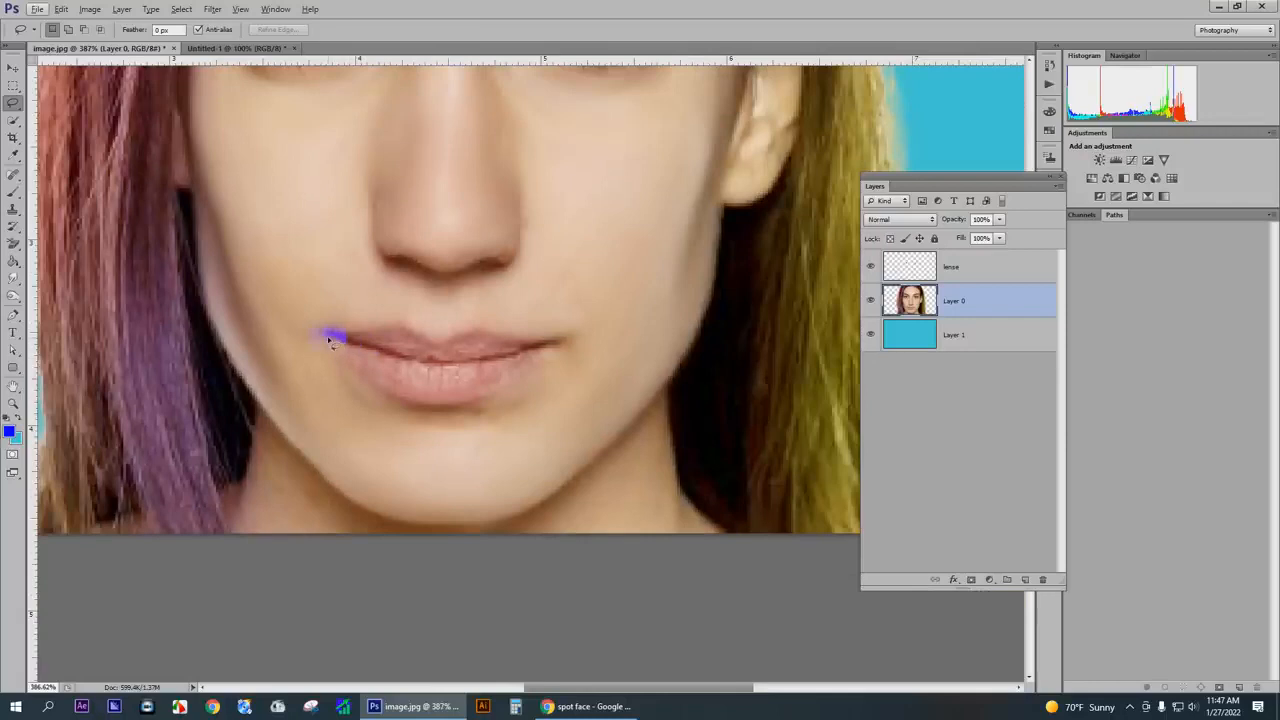
left_click(328, 338)
mouse_move(328, 343)
left_mouse_down()
mouse_move(434, 428)
mouse_move(481, 435)
mouse_move(571, 350)
mouse_move(495, 298)
mouse_move(400, 298)
left_mouse_up()
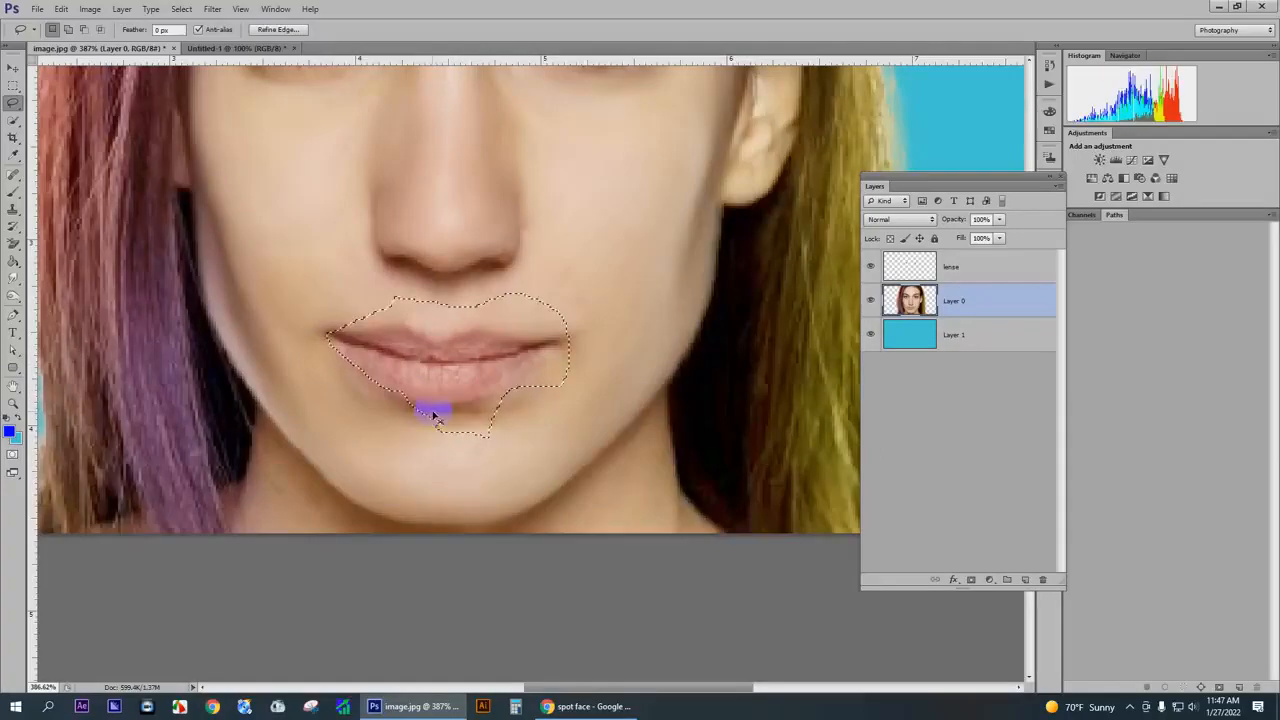
left_click(173, 201)
- Outline the upper and lower lips from corner to corner with a closed Polygonal Lasso selection
left_click(13, 102)
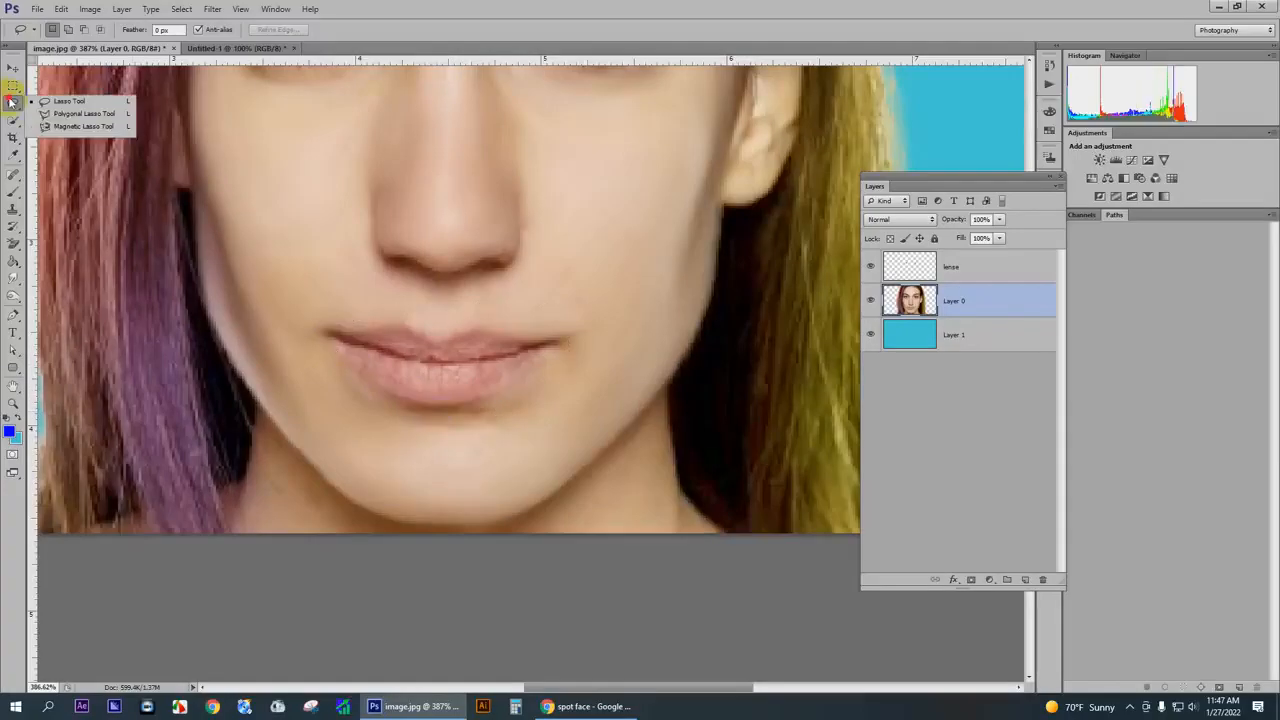
left_click(64, 116)
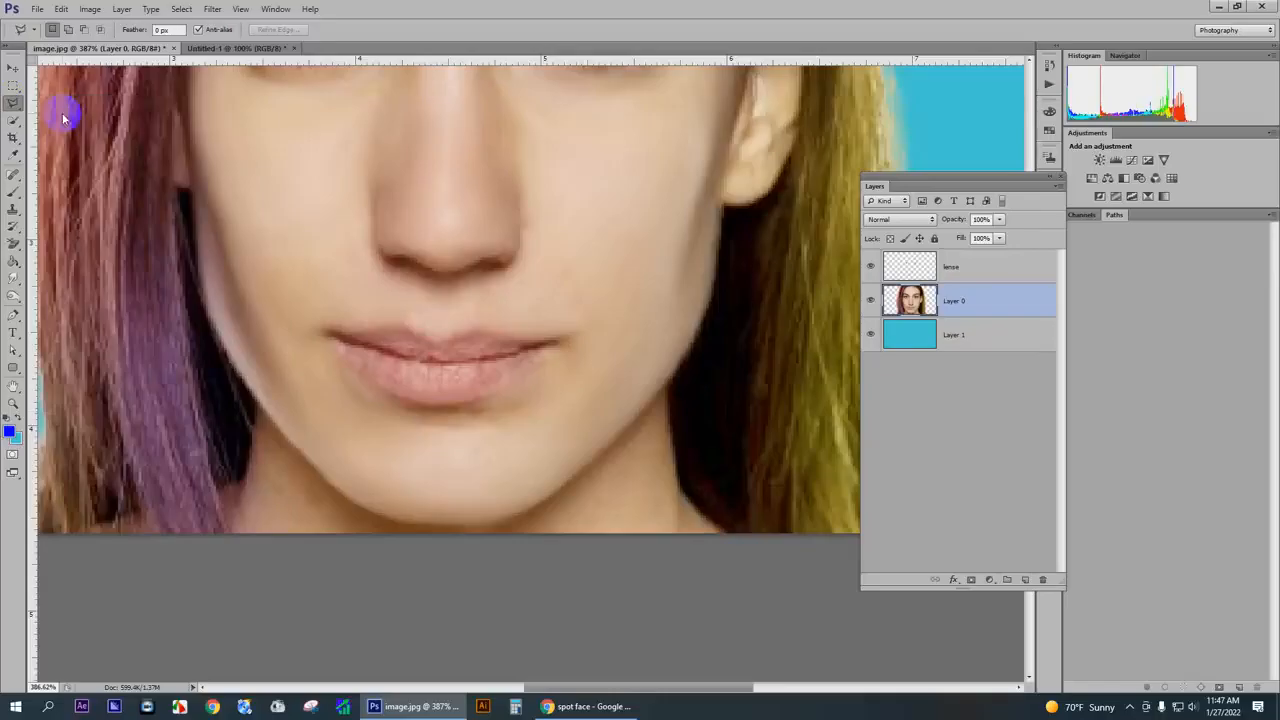
scroll(383, 369, "up", 1)
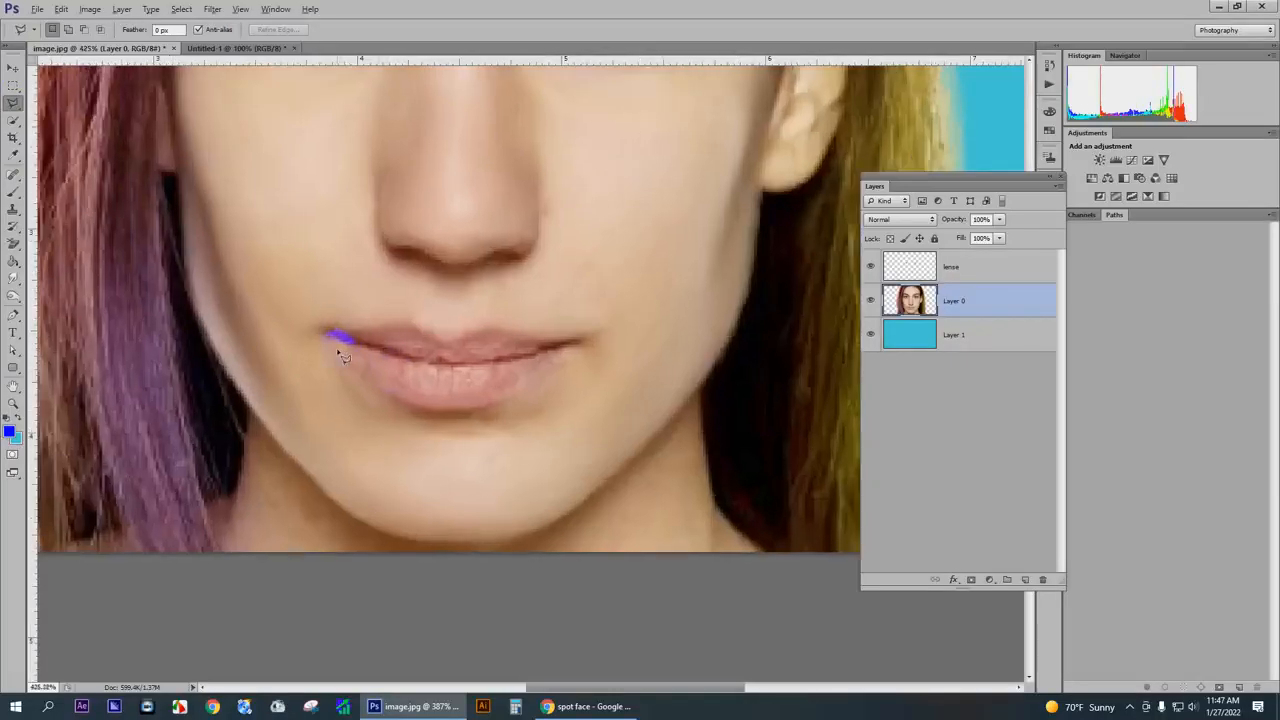
left_click(329, 335)
mouse_move(383, 398)
left_mouse_down()
mouse_move(440, 417)
mouse_move(504, 406)
left_mouse_up()
left_click_drag(551, 371, 578, 350)
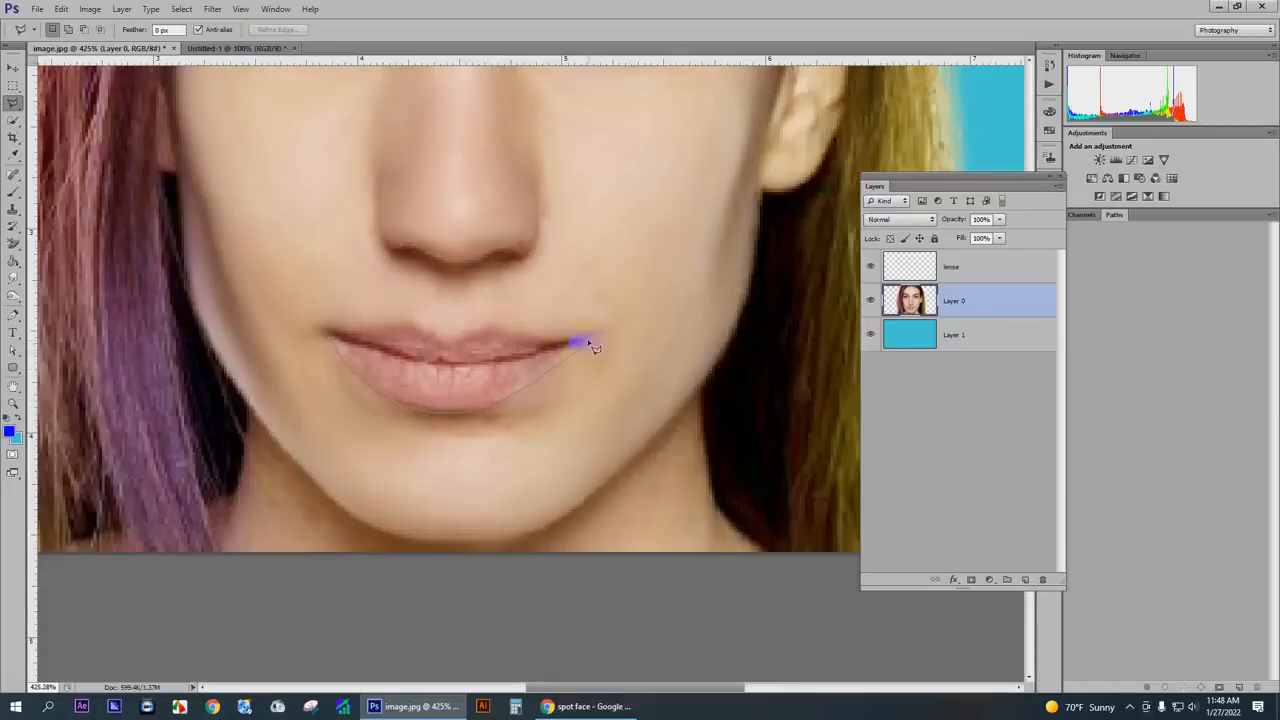
left_click_drag(590, 344, 508, 339)
left_click_drag(413, 326, 331, 334)
scroll(452, 340, "down", 3, "alt")
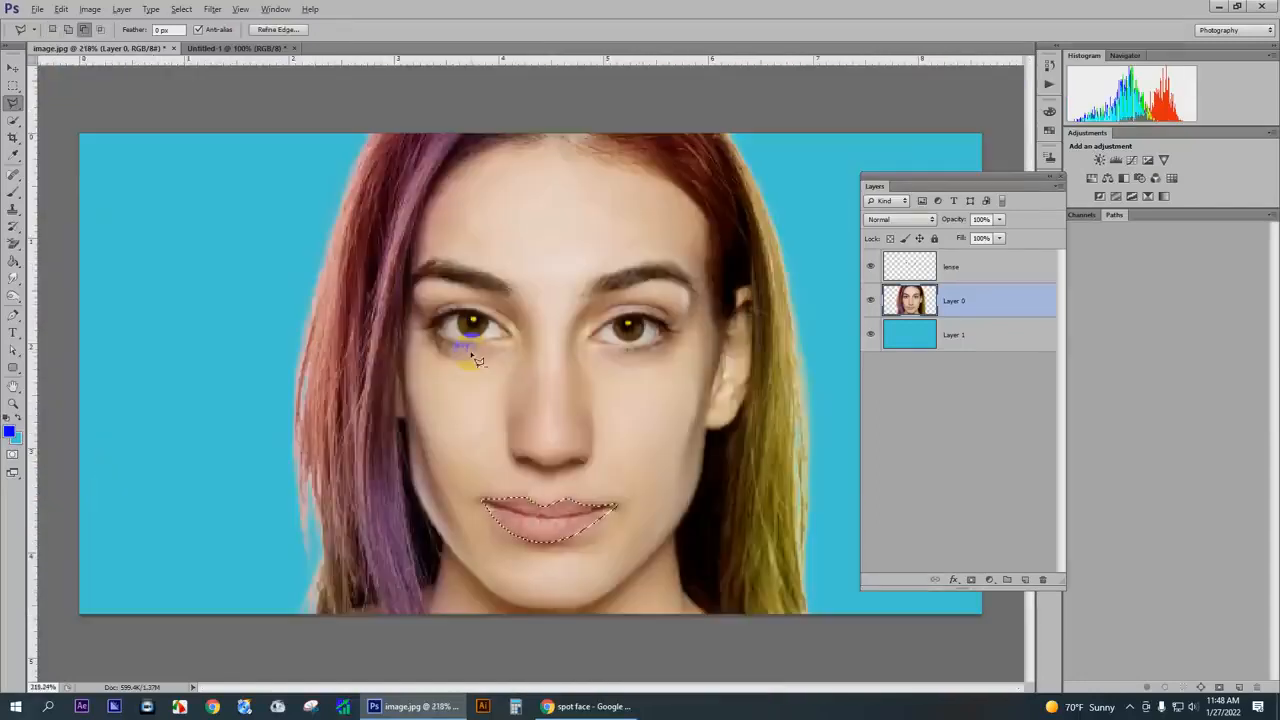
scroll(585, 550, "up", 2, "alt")
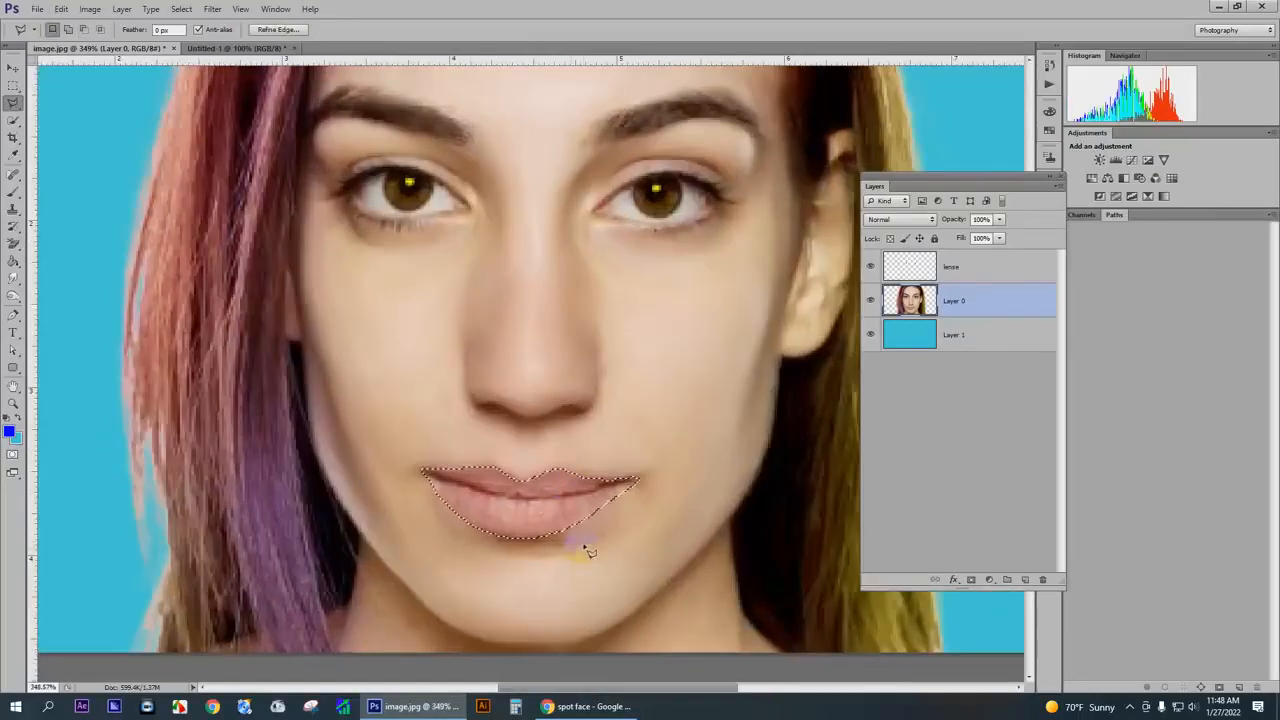
scroll(565, 505, "up", 2, "alt")
scroll(530, 490, "down", 2, "alt")
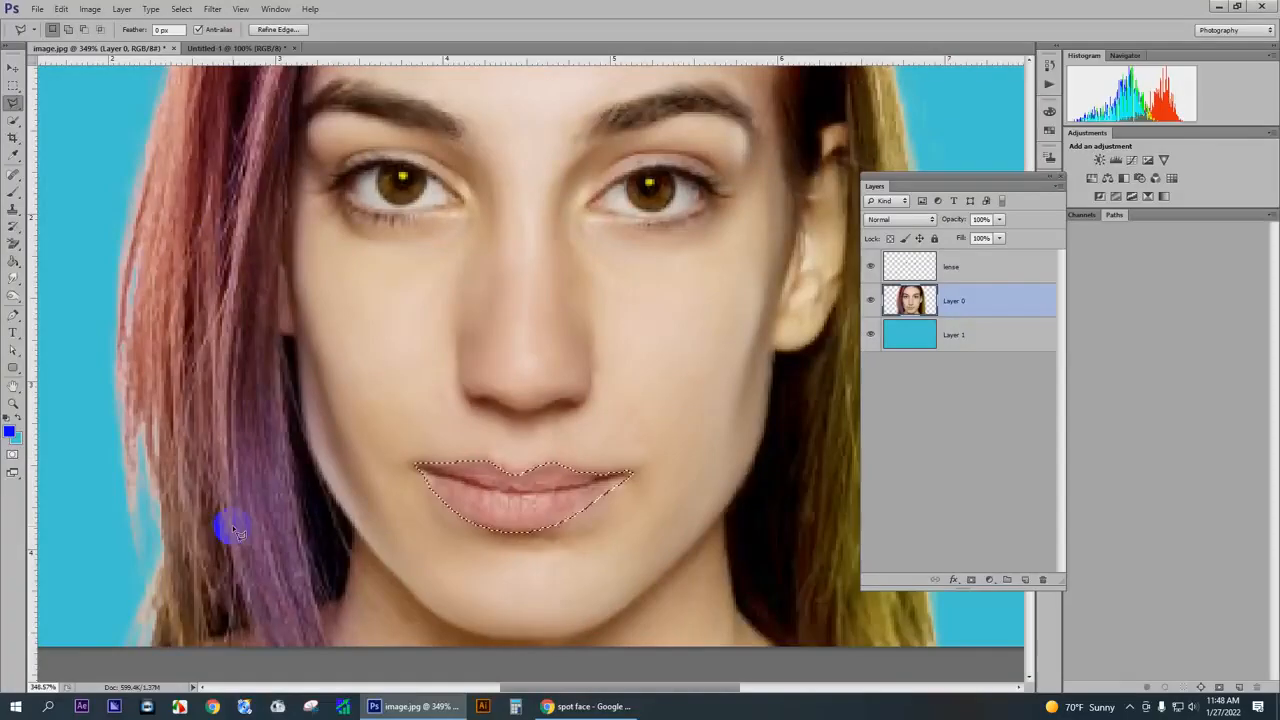
- Shift the selected lips' midtones to +100 red with Color Balance and deselect them
key("ctrl+b")
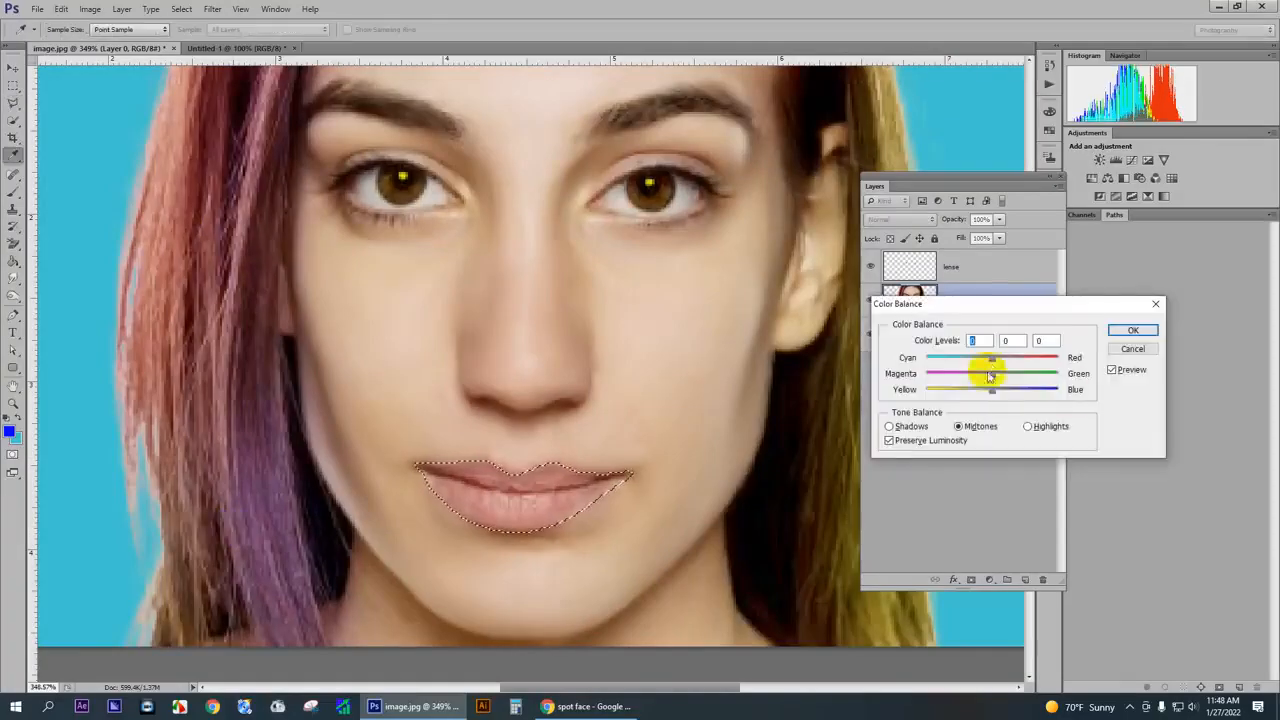
left_click_drag(991, 358, 1058, 357)
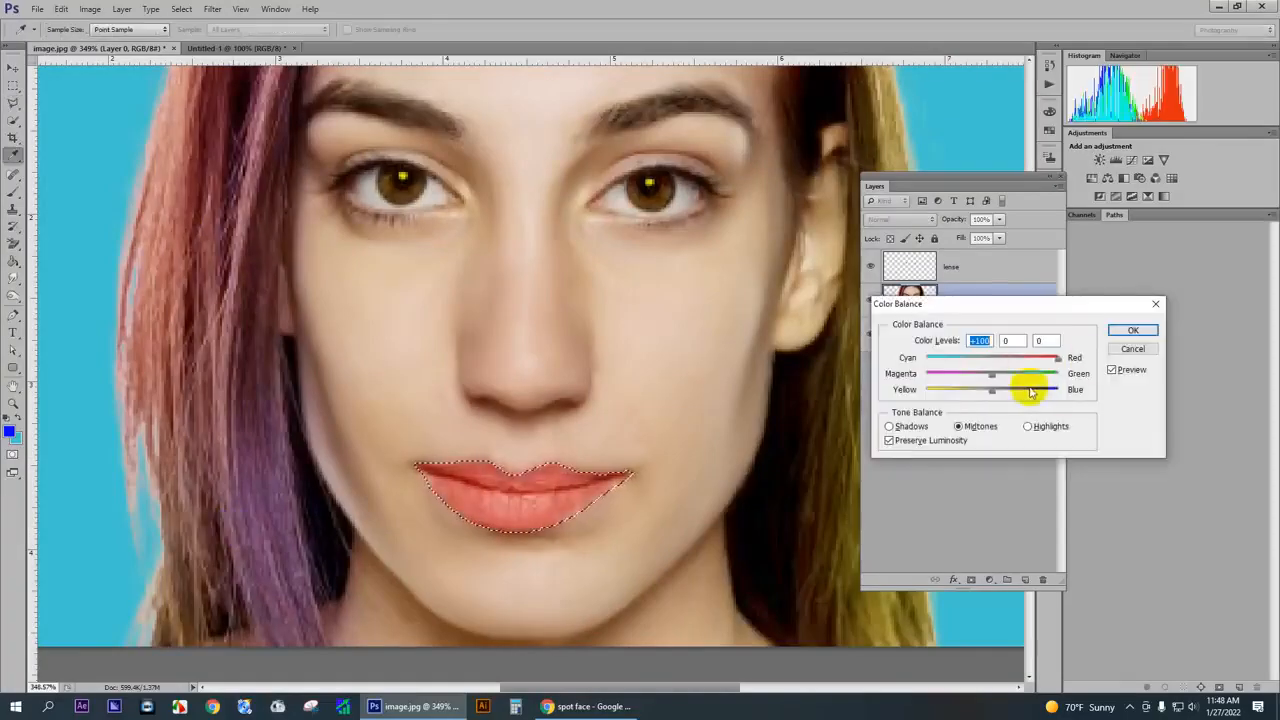
left_click(1133, 330)
key("l")
key("ctrl+d")
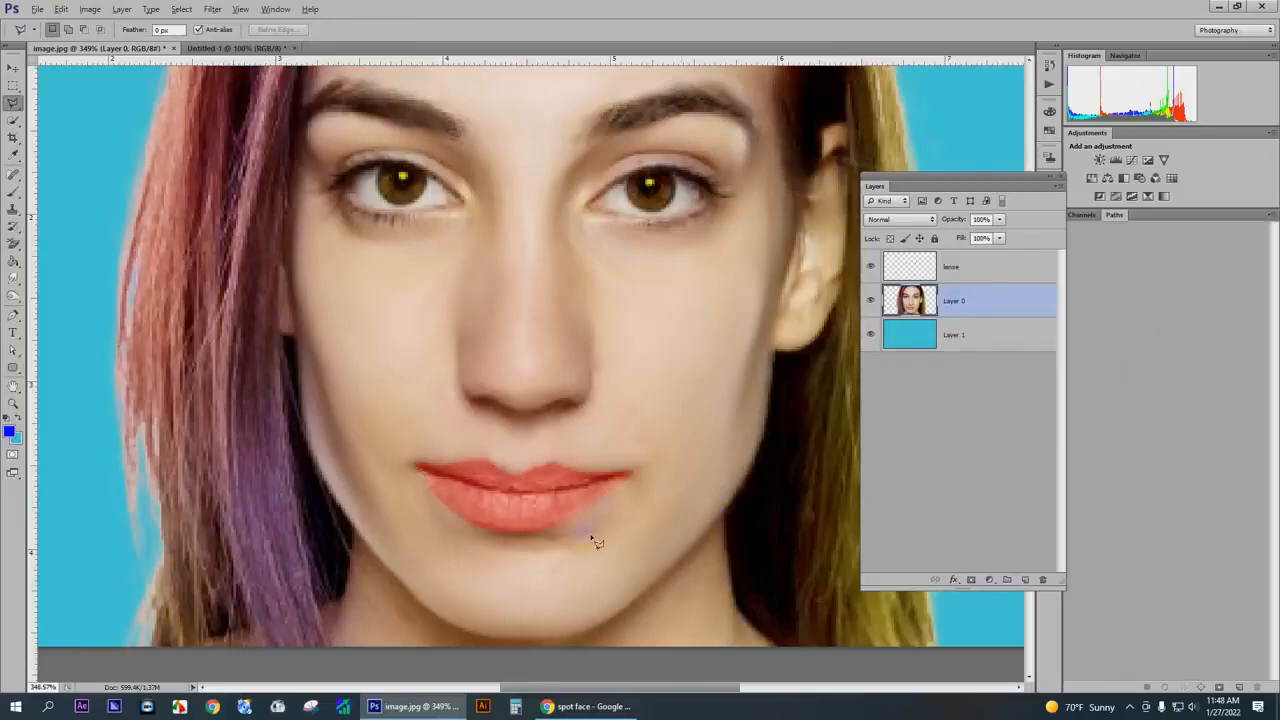
scroll(580, 505, "up", 2)
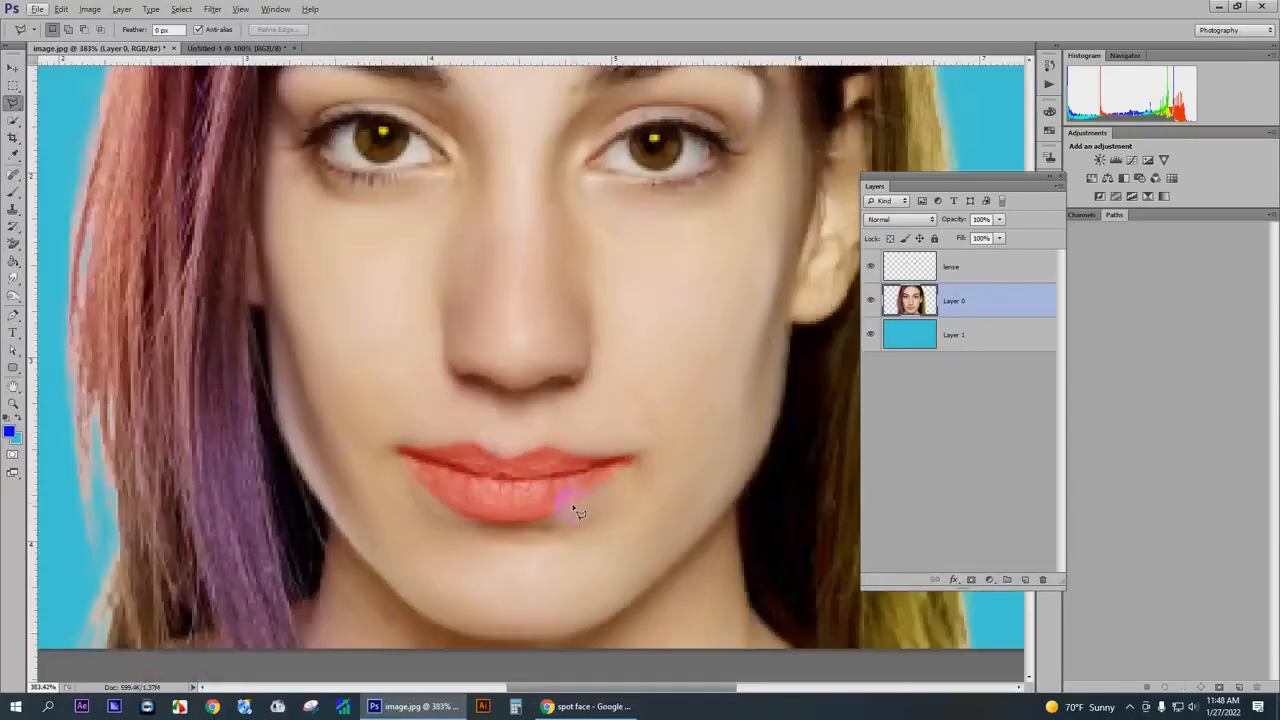
scroll(566, 513, "up", 1)
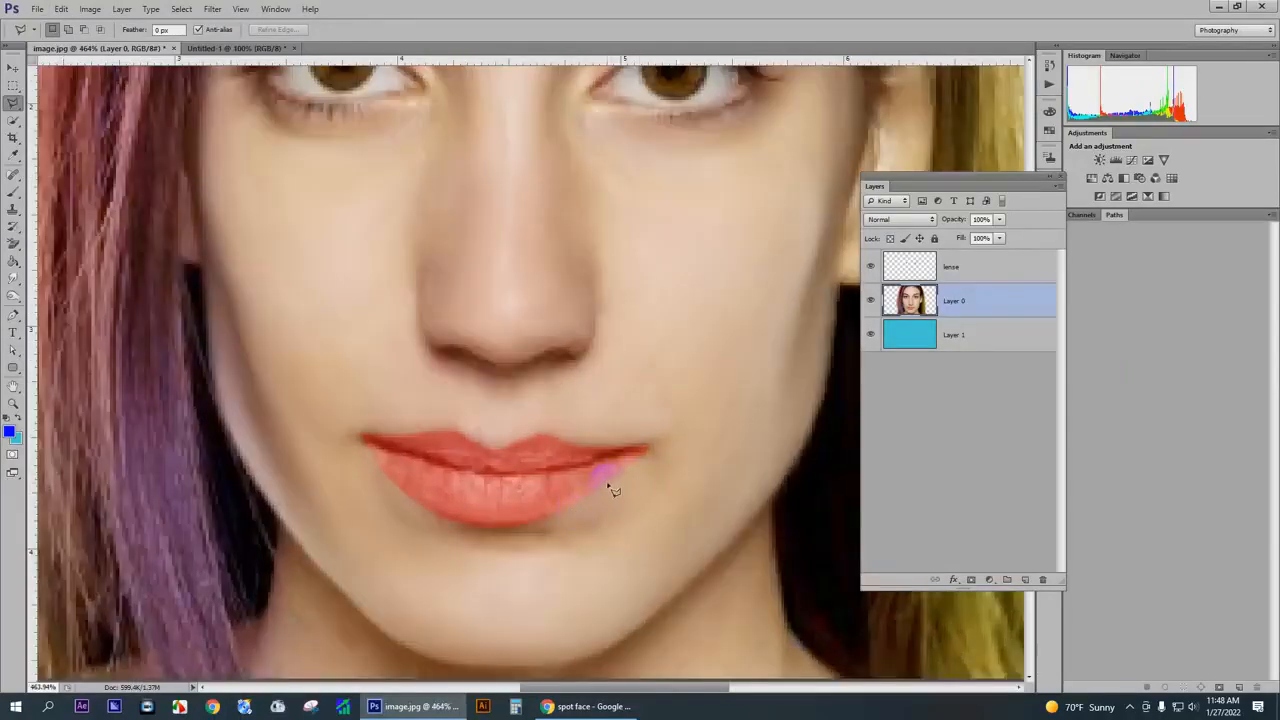
- Undo the deselection and the red colour balance to get the unaltered lip selection back
key("ctrl+alt+z")
key("ctrl+alt+z")
scroll(606, 486, "down", 2)
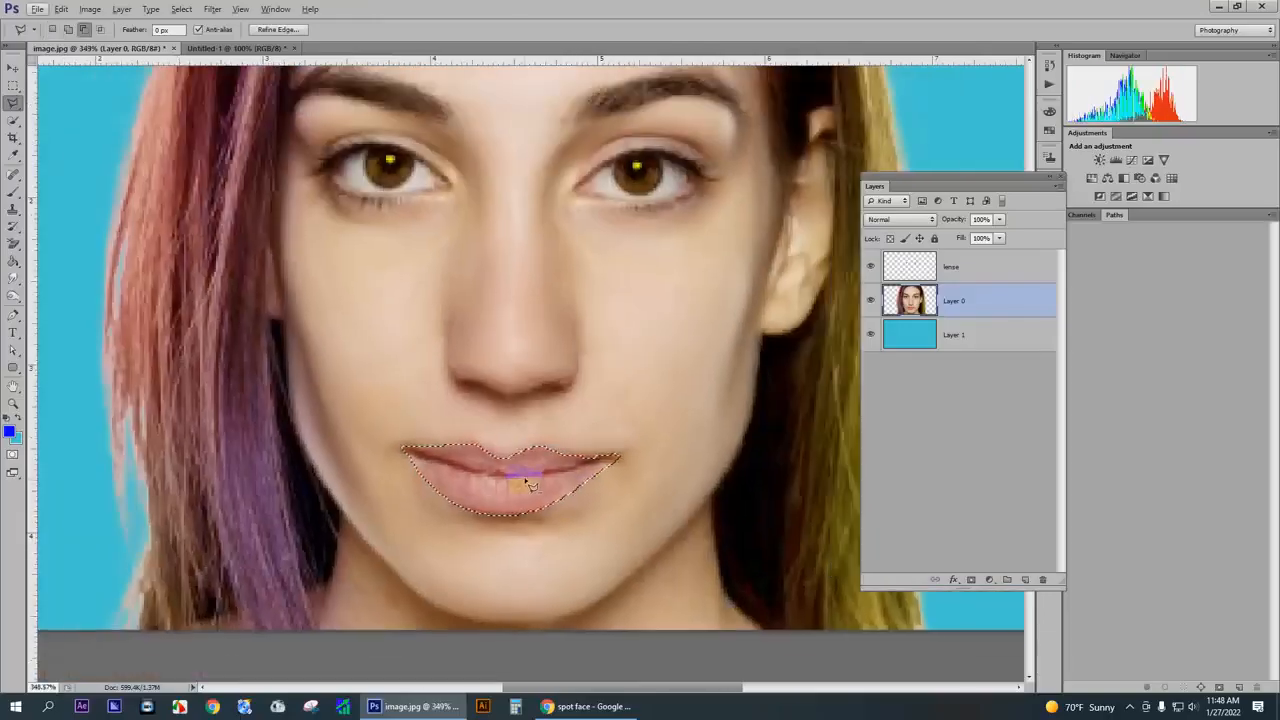
- Feather the lip selection with a radius of 5 pixels
right_click(528, 484)
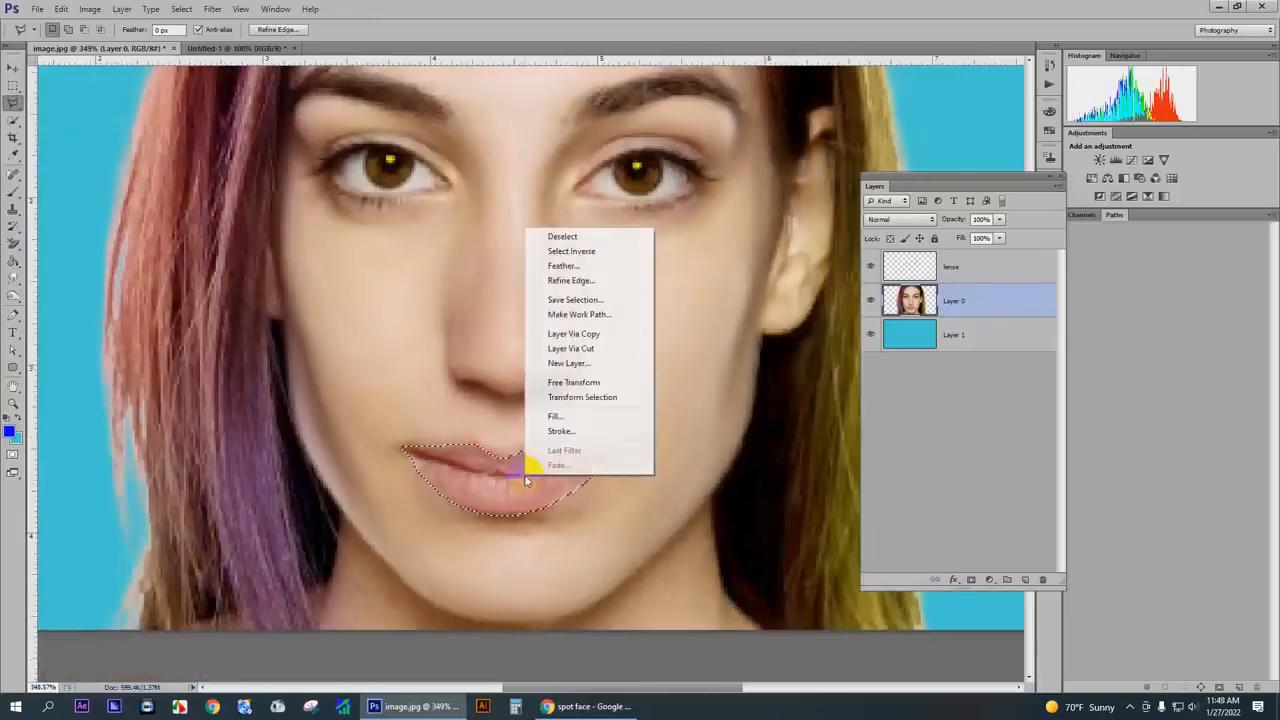
left_click(577, 265)
type("5")
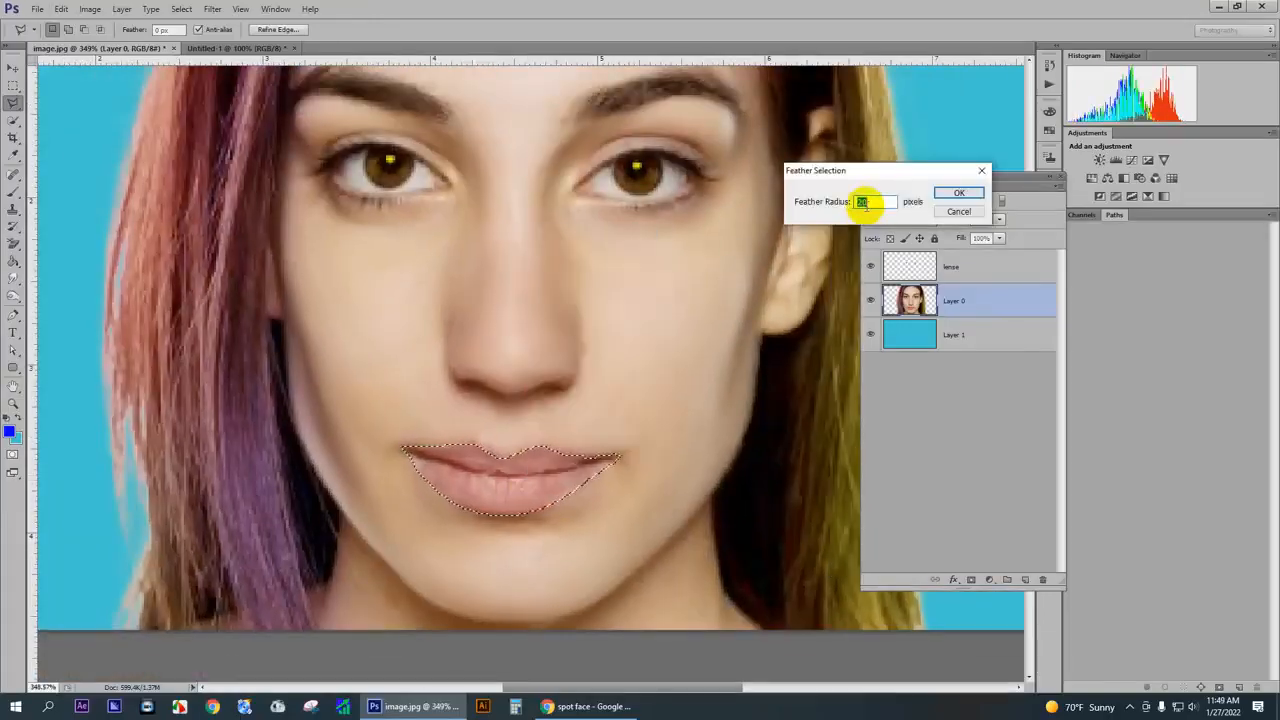
key("Return")
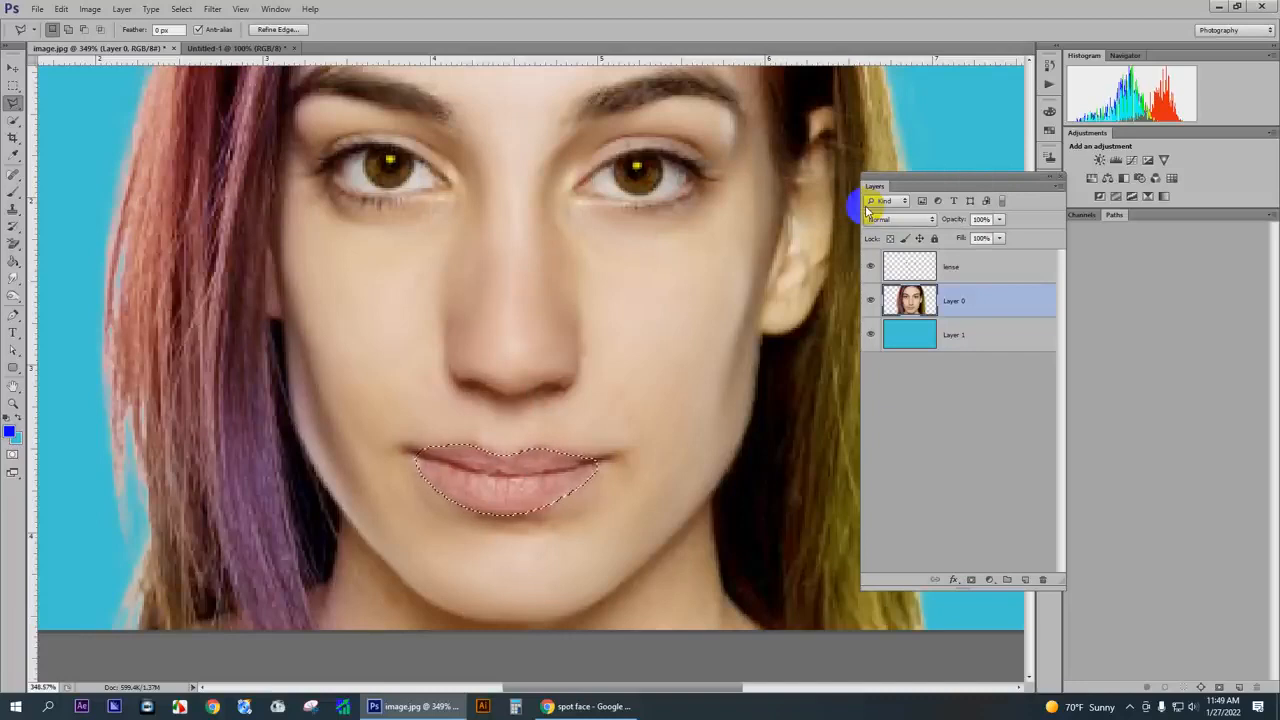
- Revert the 5-pixel feather and feather the lip selection again with a smaller radius
right_click(542, 466)
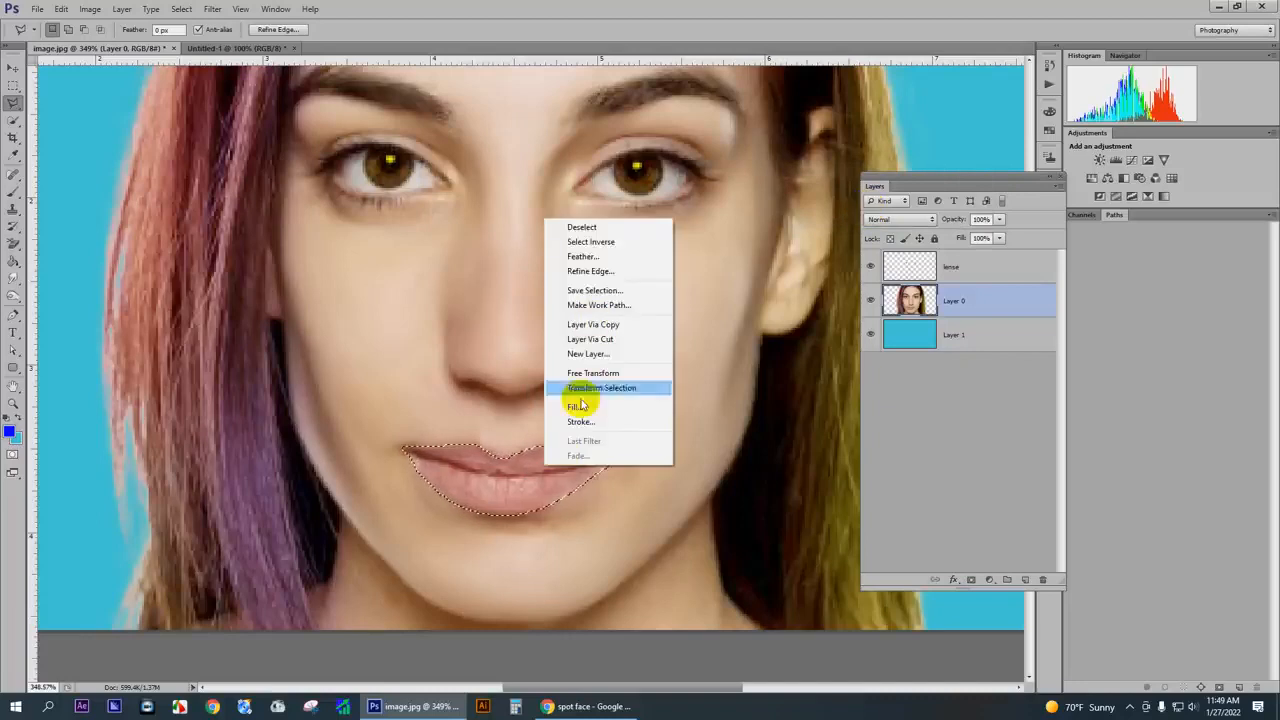
left_click(590, 261)
key("Return")
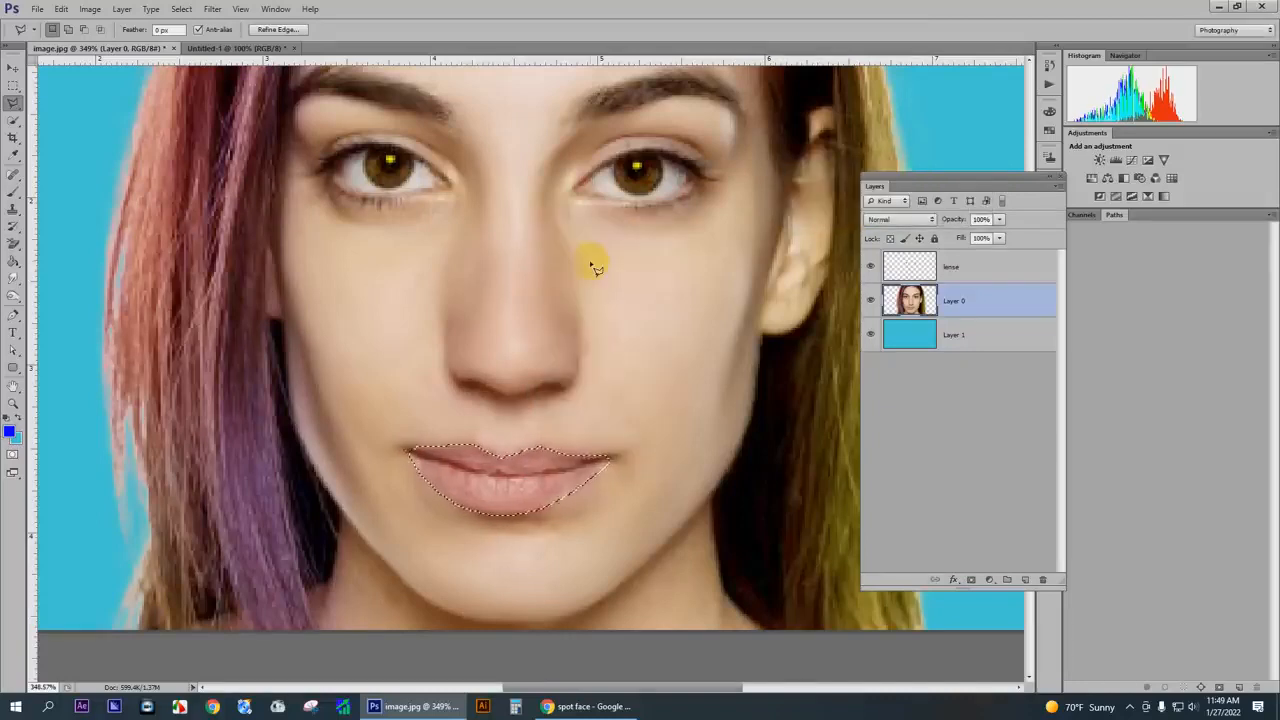
- Tint the lips pink with Color Balance midtones at +35 red and -54 magenta, and deselect them
key("ctrl+b")
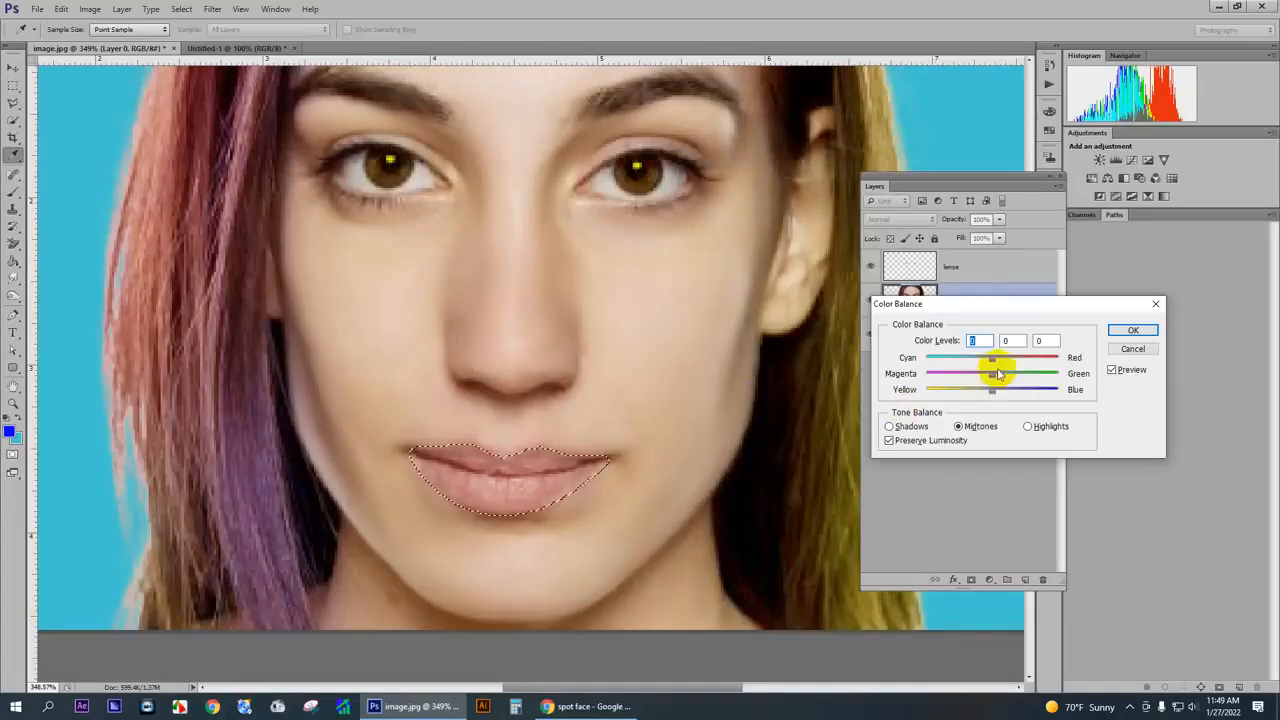
mouse_move(997, 374)
left_mouse_down()
mouse_move(957, 372)
mouse_move(1015, 358)
left_mouse_up()
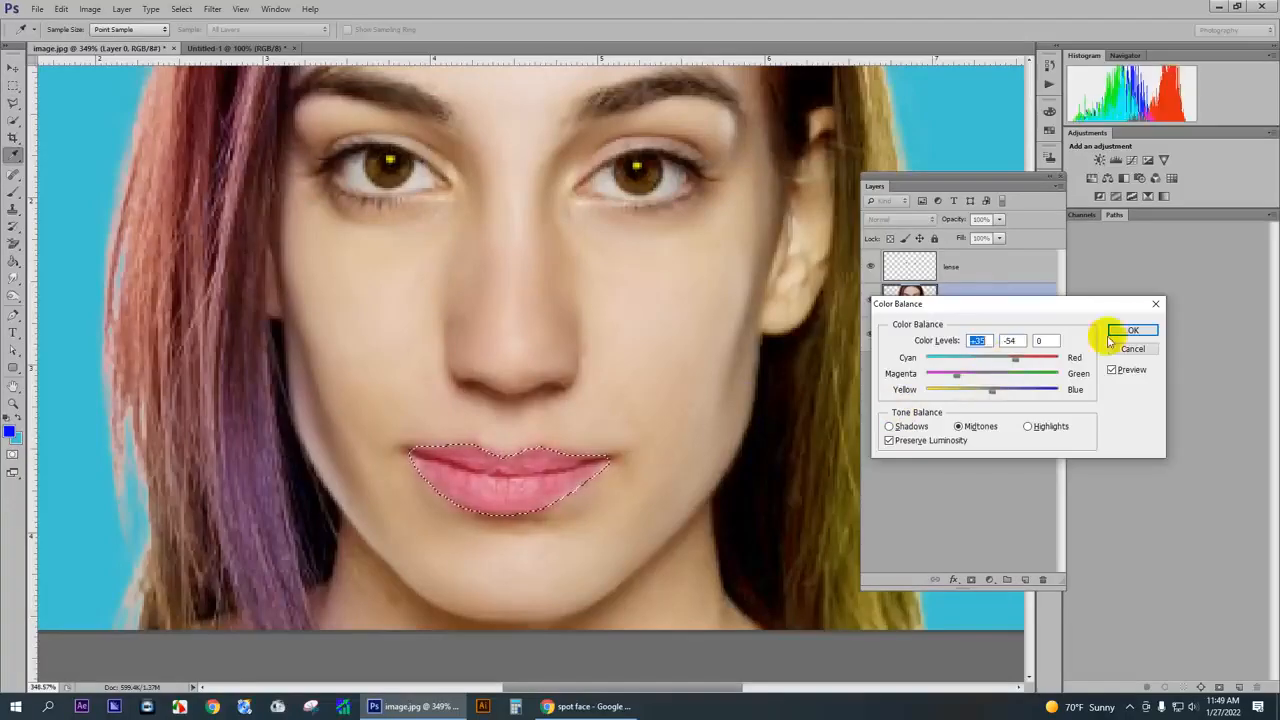
left_click(1139, 331)
key("ctrl+d")
scroll(688, 392, "down", 4)
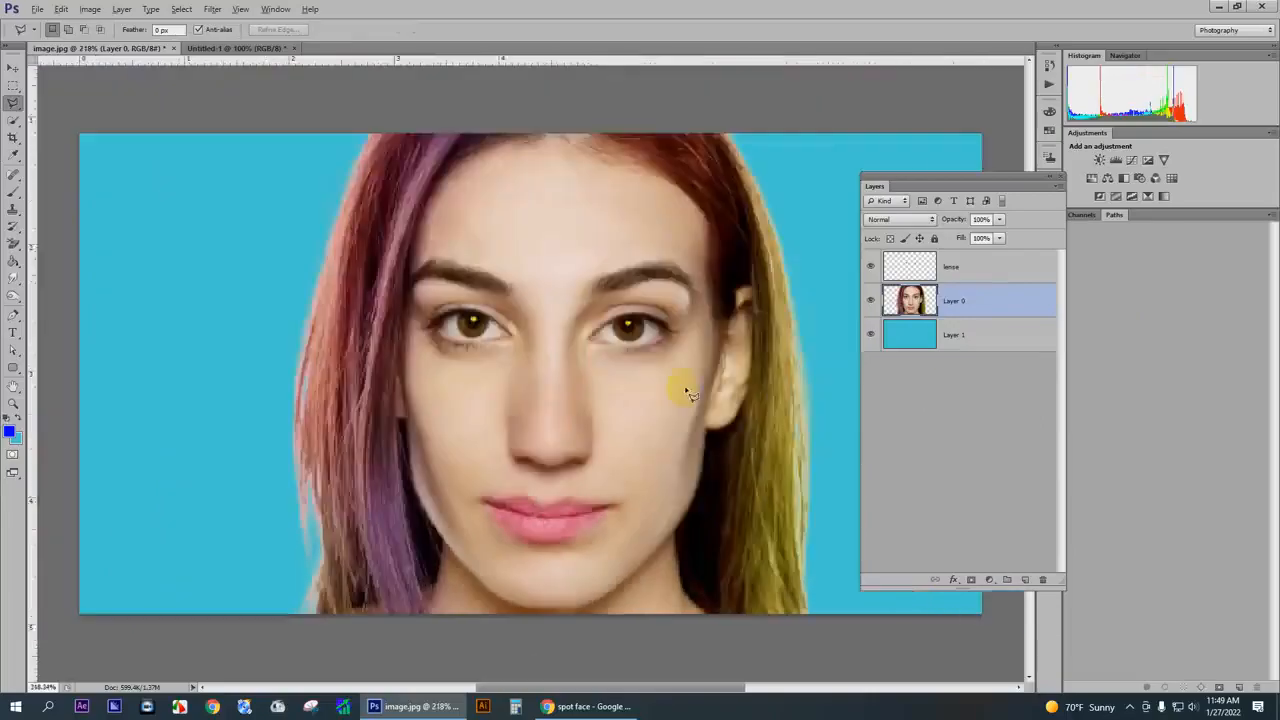
scroll(688, 392, "down", 2)
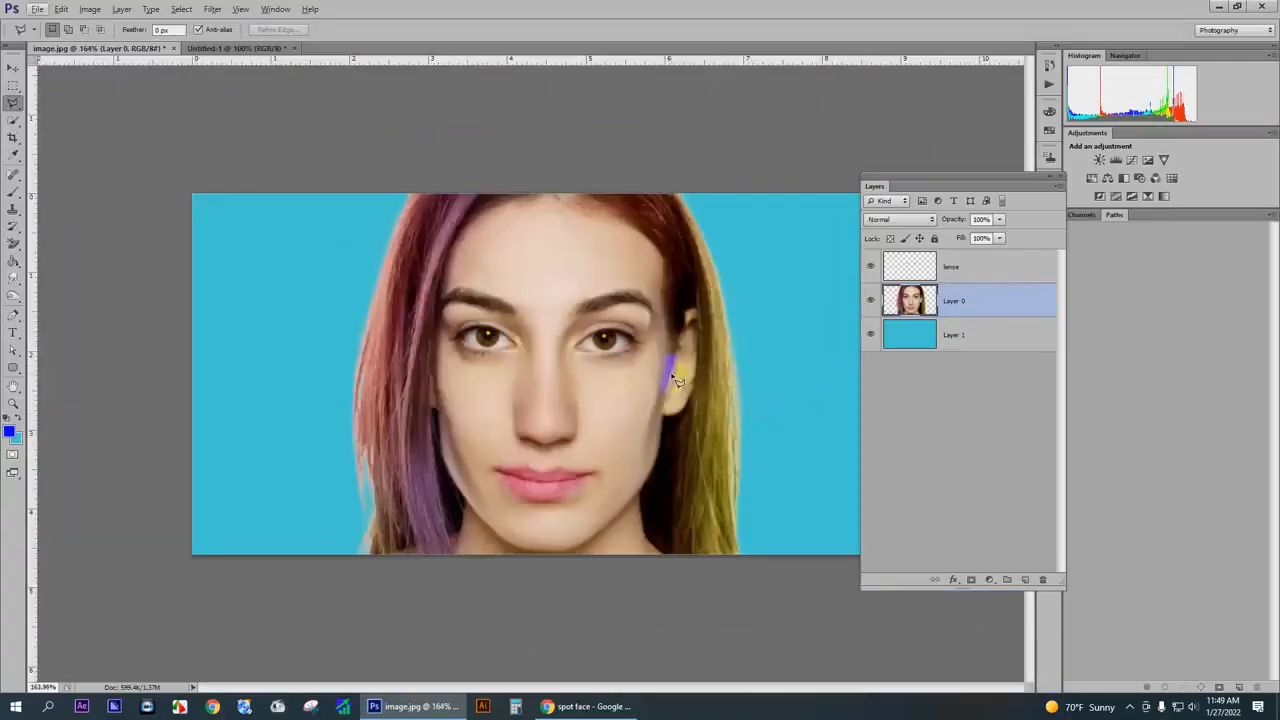
- Undo the pink tint on the lips and restore the feathered lip selection
key("ctrl+shift+d")
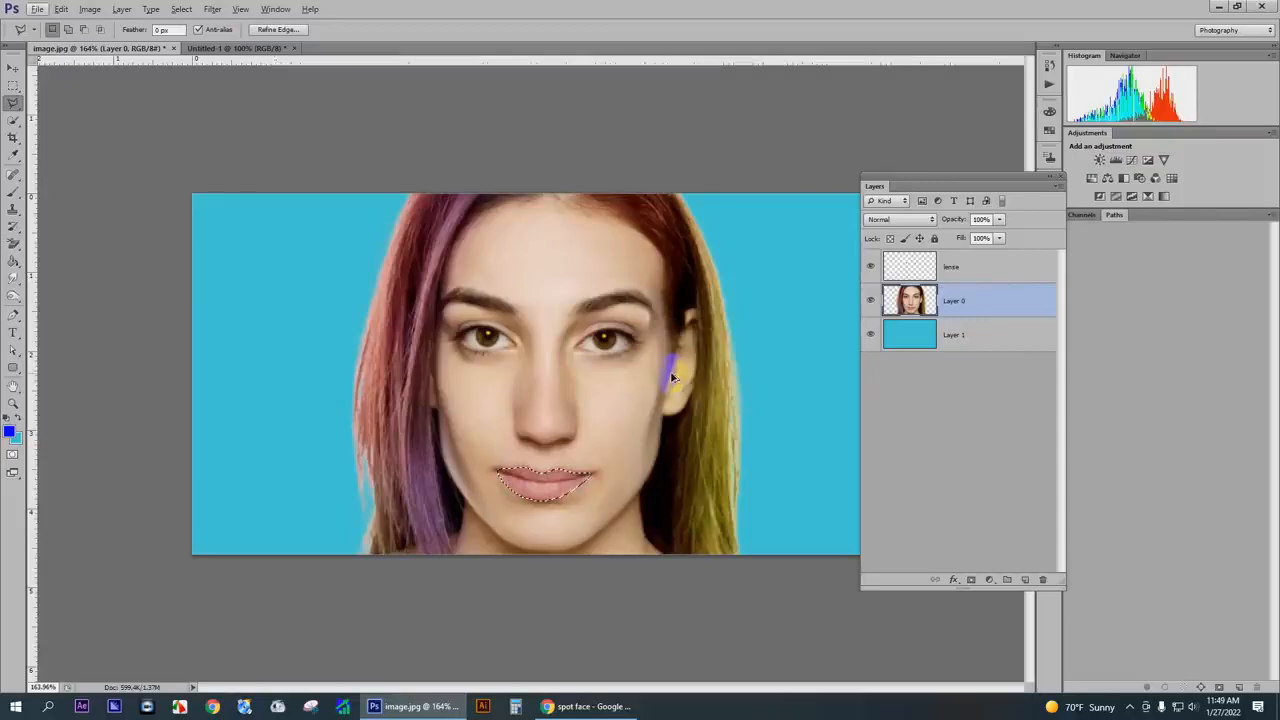
scroll(520, 565, "up", 2)
scroll(552, 557, "up", 1)
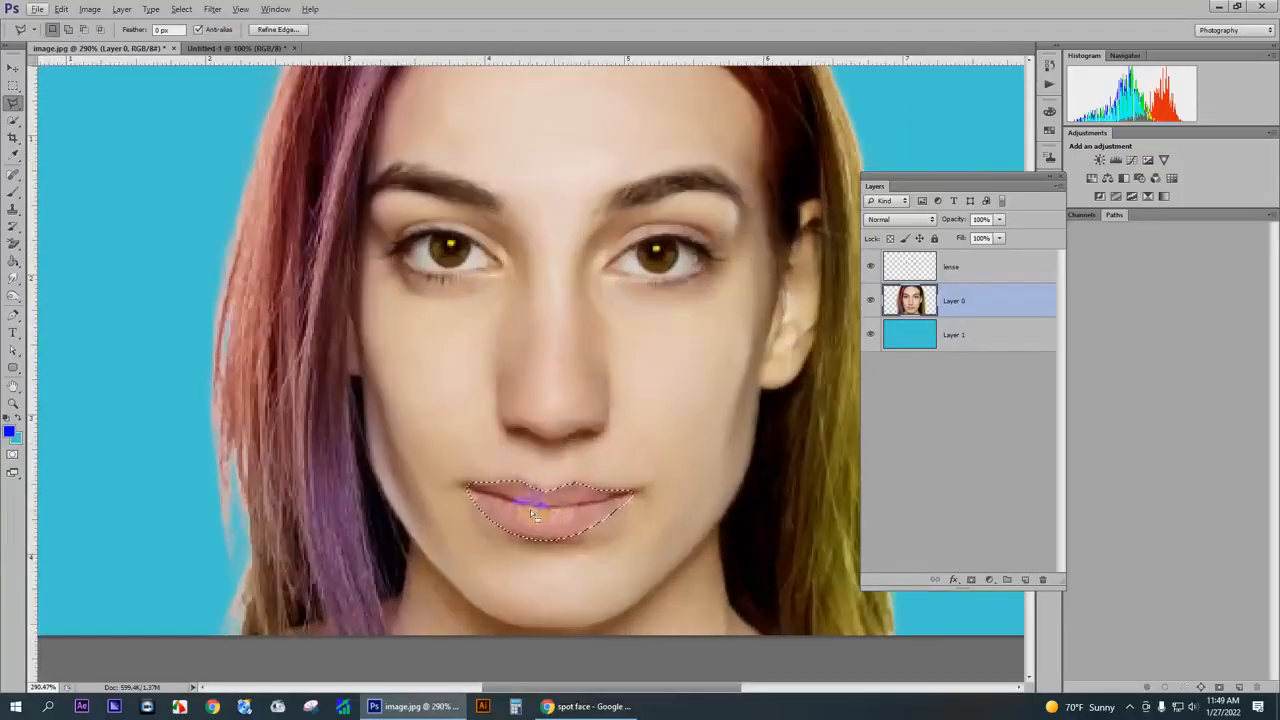
- Raise the lips' saturation to +31 with Hue/Saturation and deselect them
key("ctrl+u")
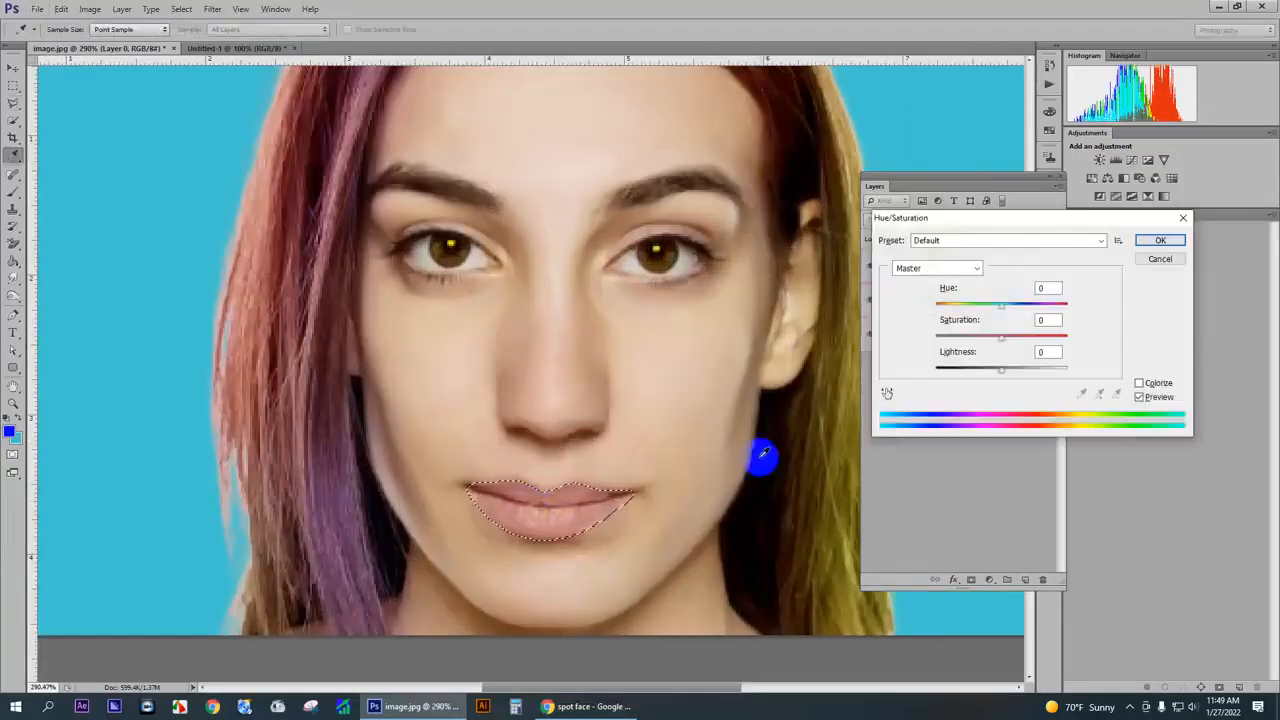
mouse_move(1001, 338)
left_mouse_down()
mouse_move(1029, 337)
mouse_move(1017, 341)
left_mouse_up()
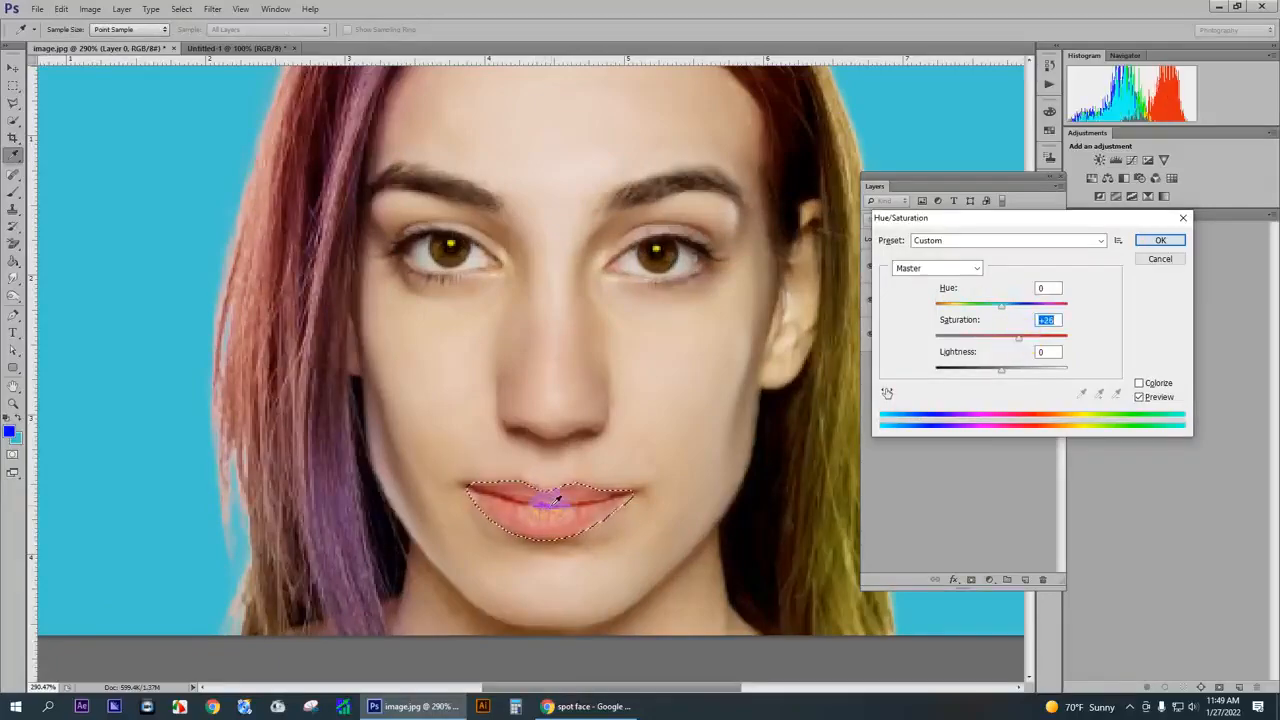
left_click_drag(1018, 338, 1023, 343)
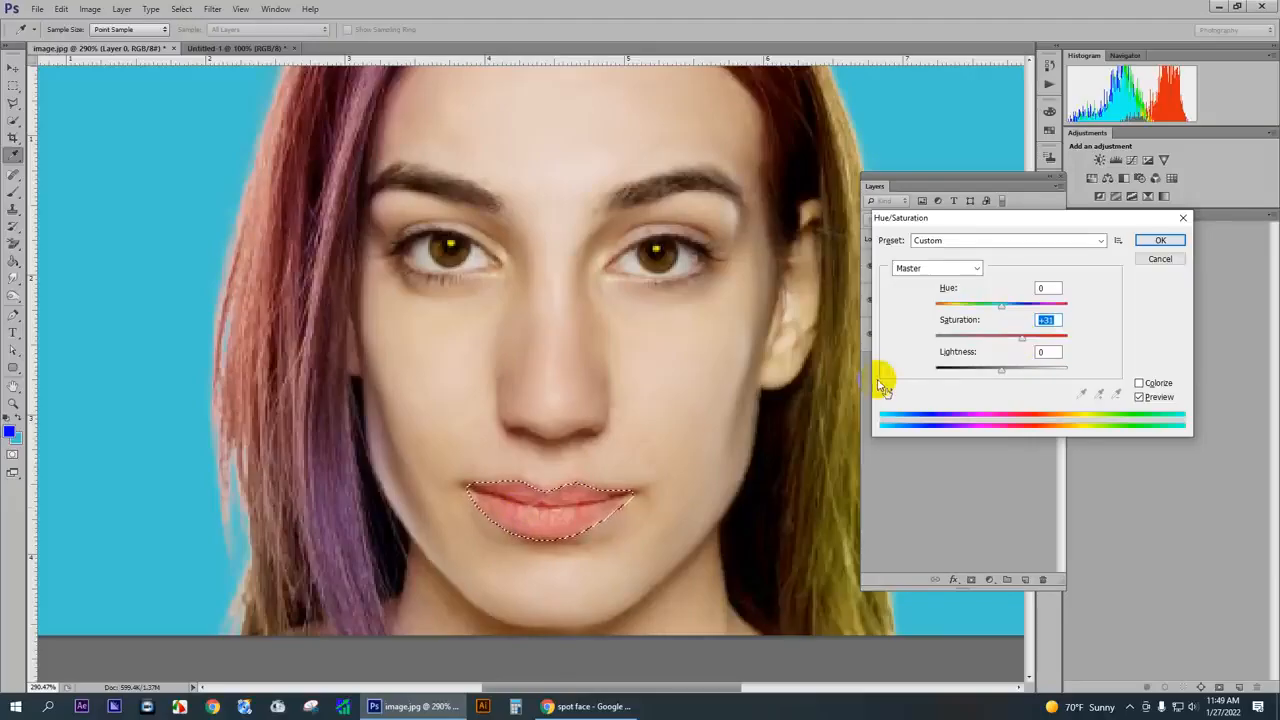
left_click(1156, 244)
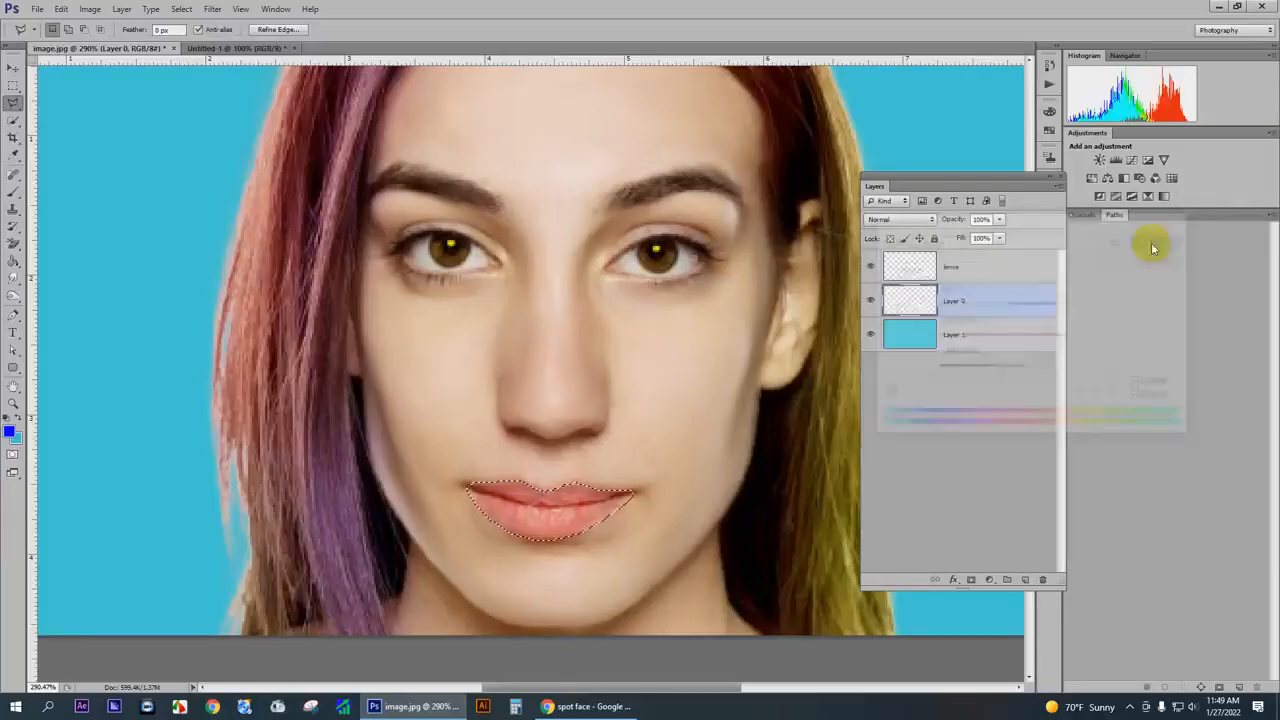
key("ctrl+d")
scroll(658, 467, "down", 5)
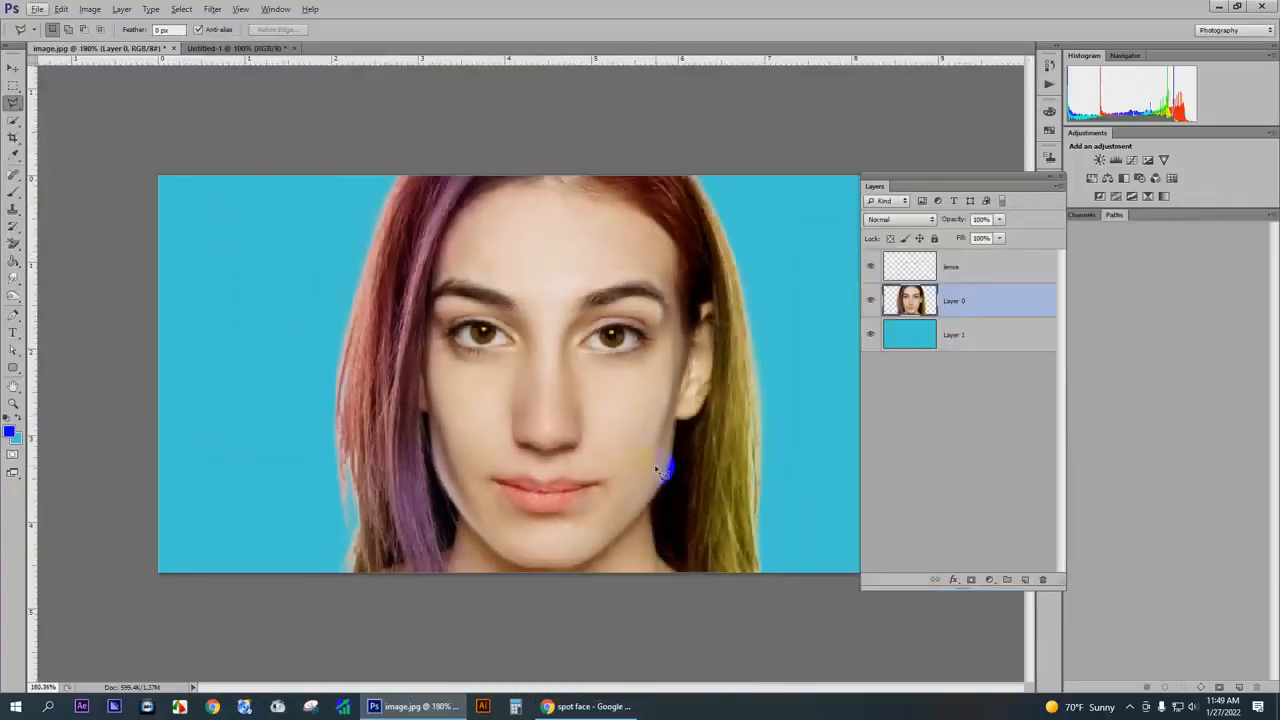
- Undo the lips' saturation increase, tint them with Color Balance midtones at -66 magenta and slightly toward red, and deselect them
scroll(533, 465, "up", 2)
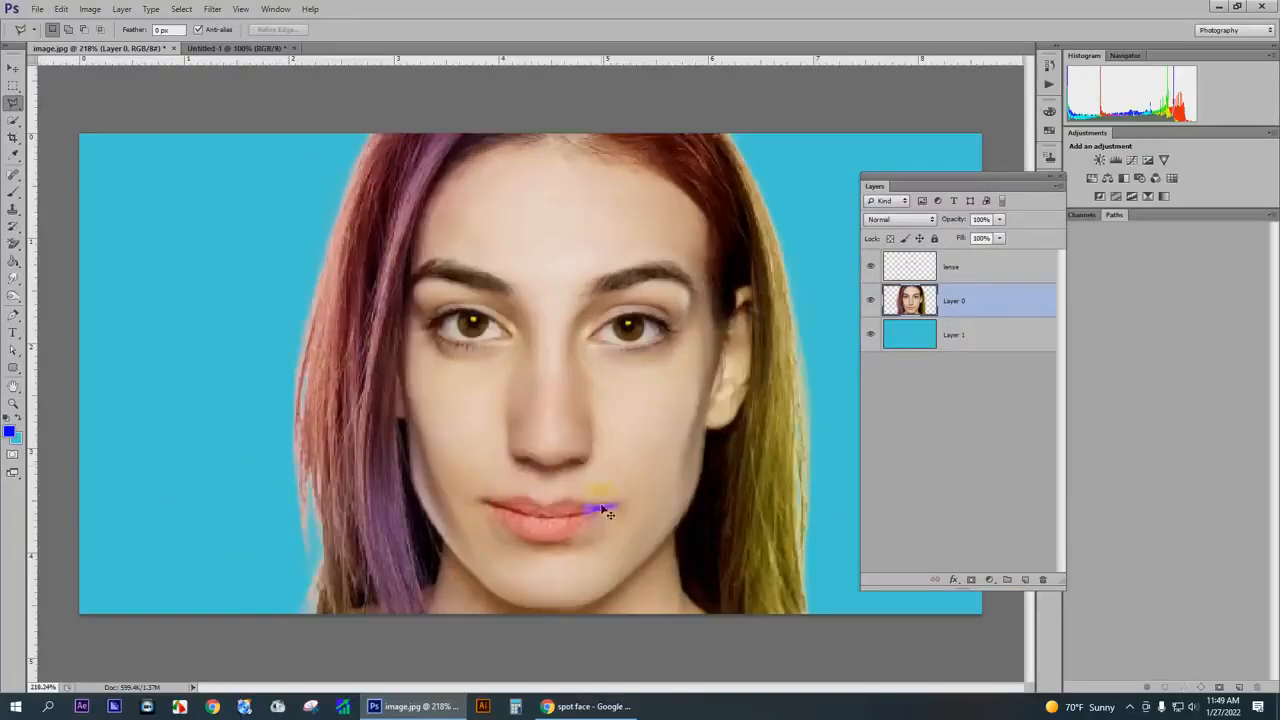
key("ctrl+z")
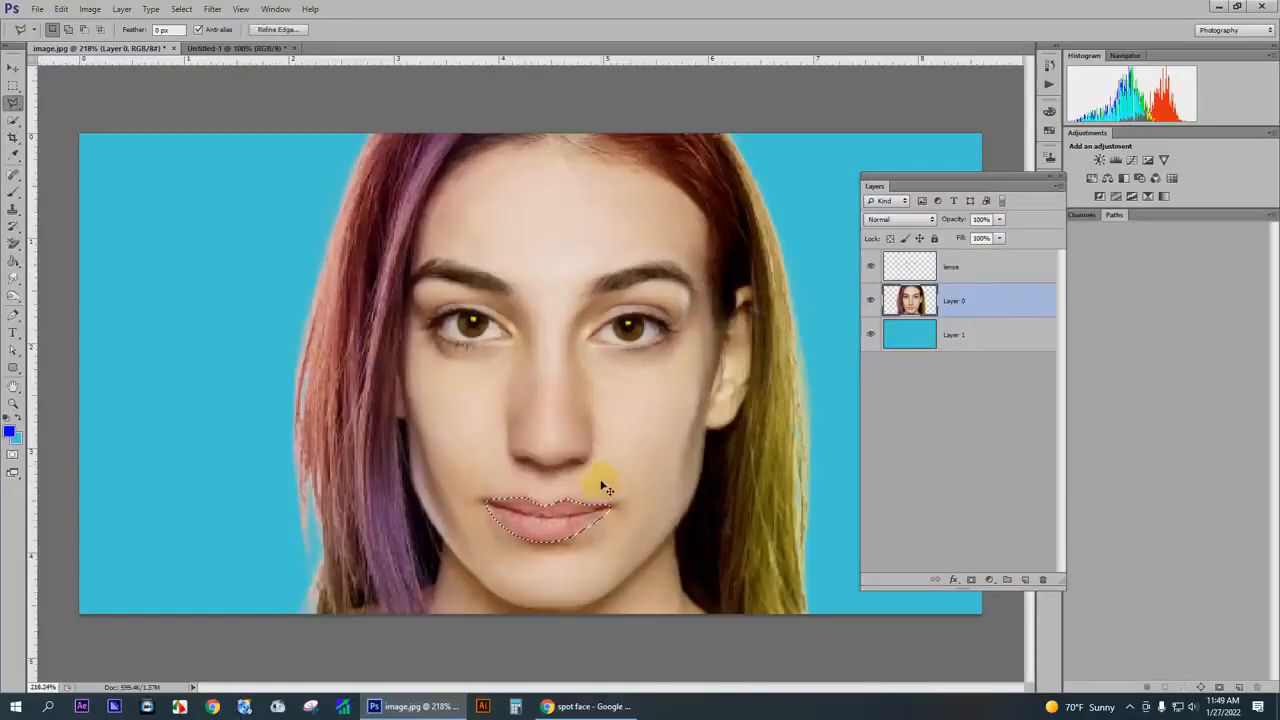
key("ctrl+b")
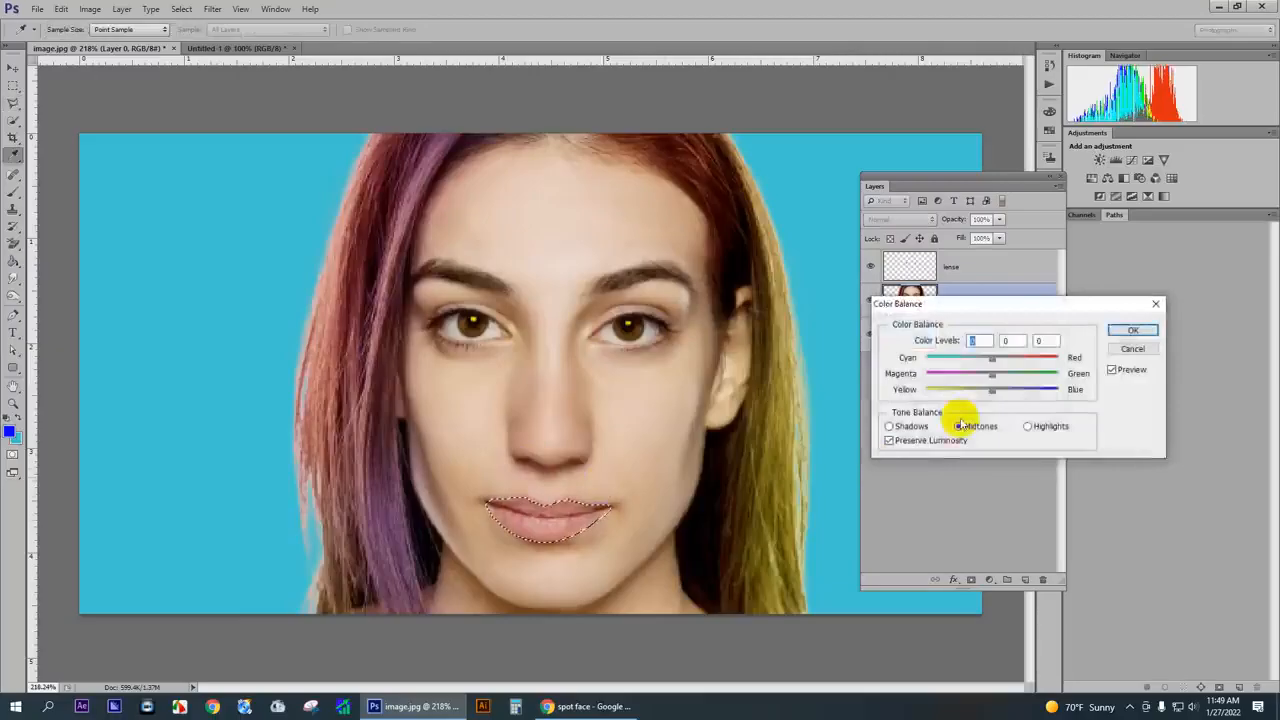
left_click_drag(991, 372, 951, 380)
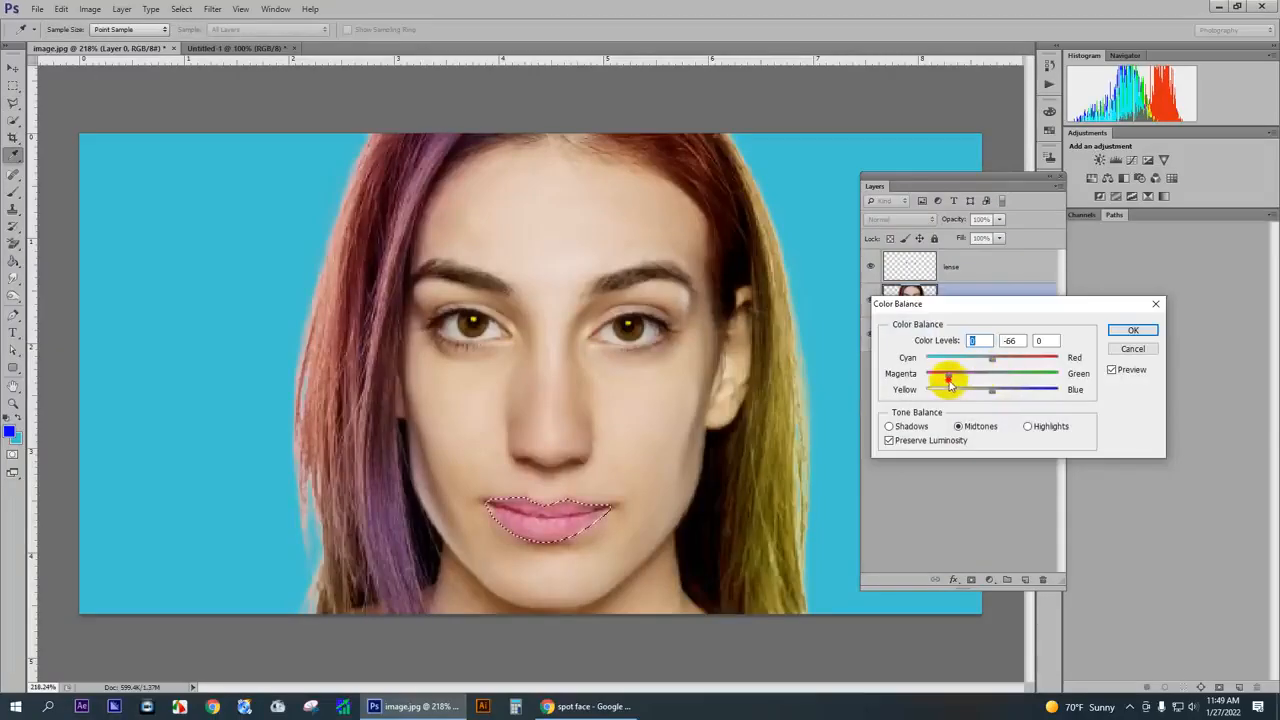
left_click_drag(985, 360, 995, 366)
left_click(1117, 333)
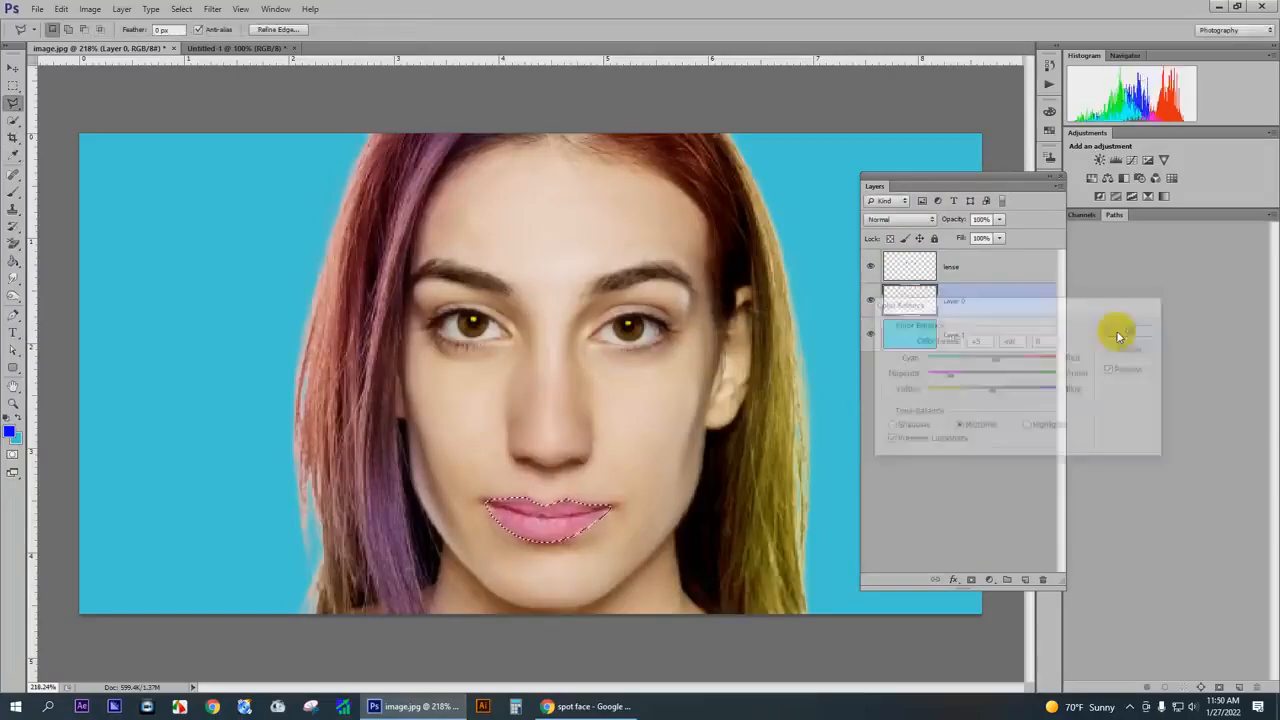
key("ctrl+d")
- Examine the retouched face, lips and hair at several magnifications
scroll(645, 428, "down", 3)
scroll(630, 423, "down", 4)
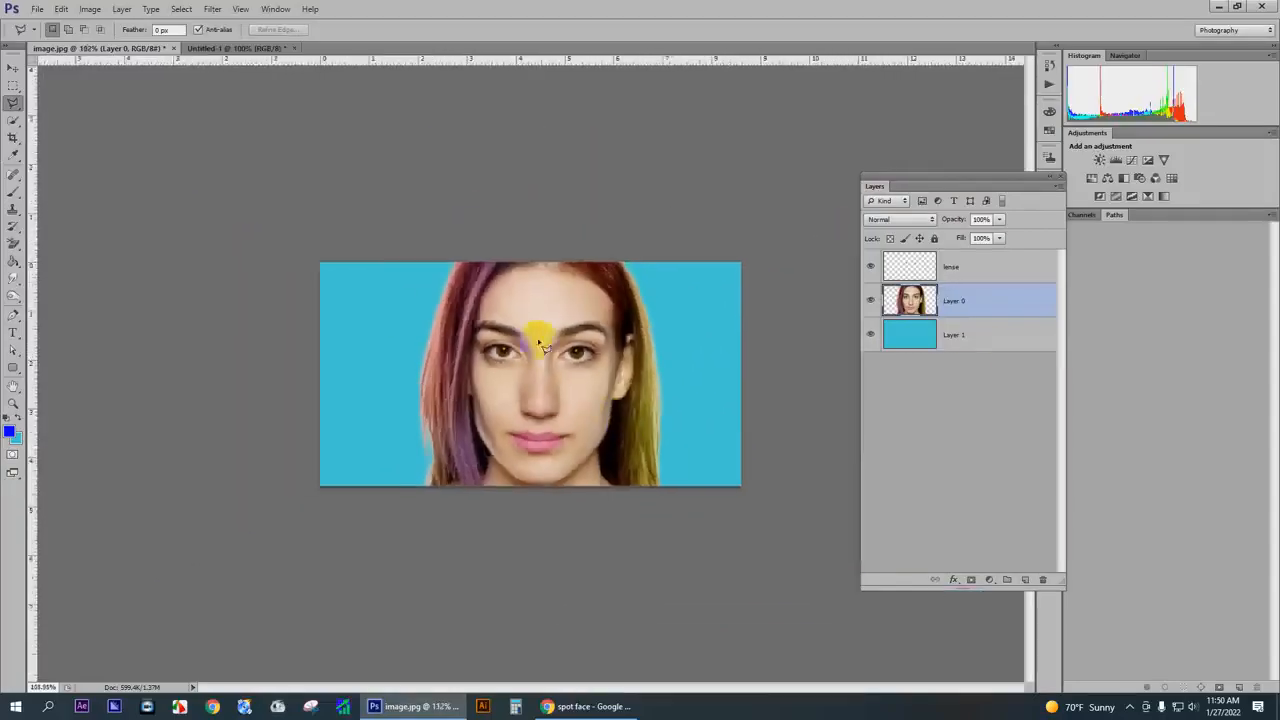
scroll(565, 415, "up", 2)
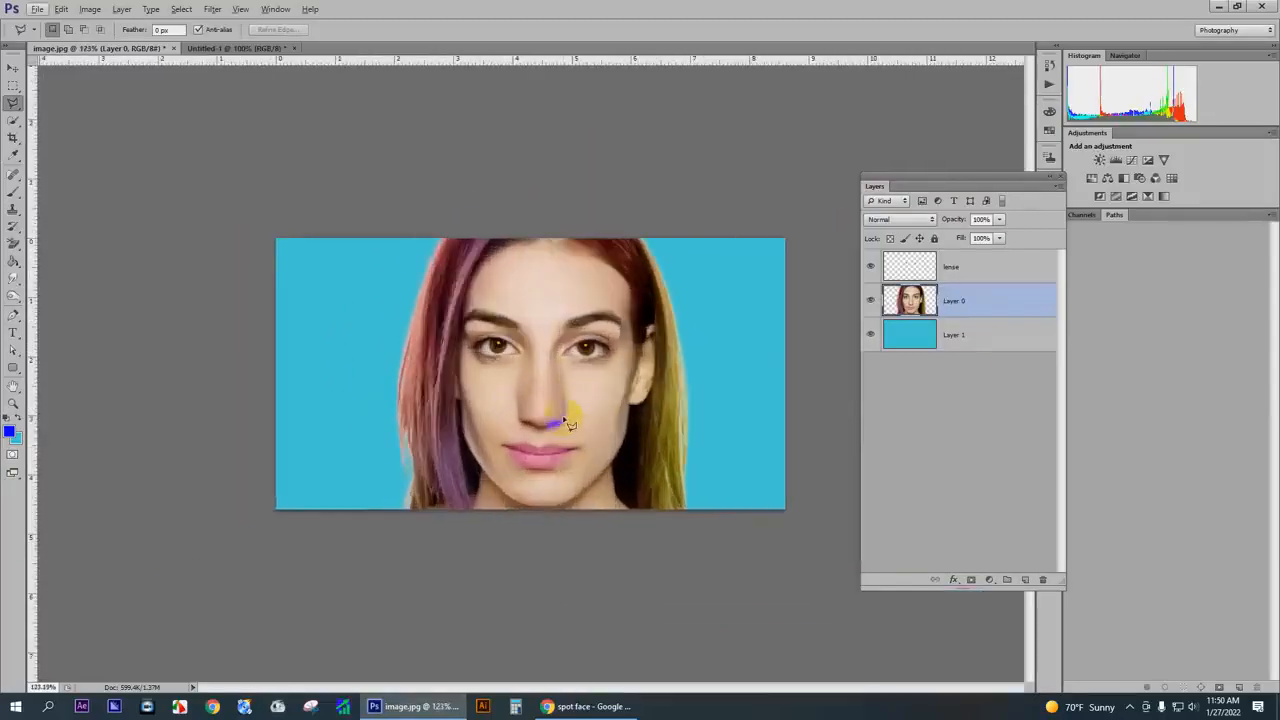
scroll(568, 424, "up", 4)
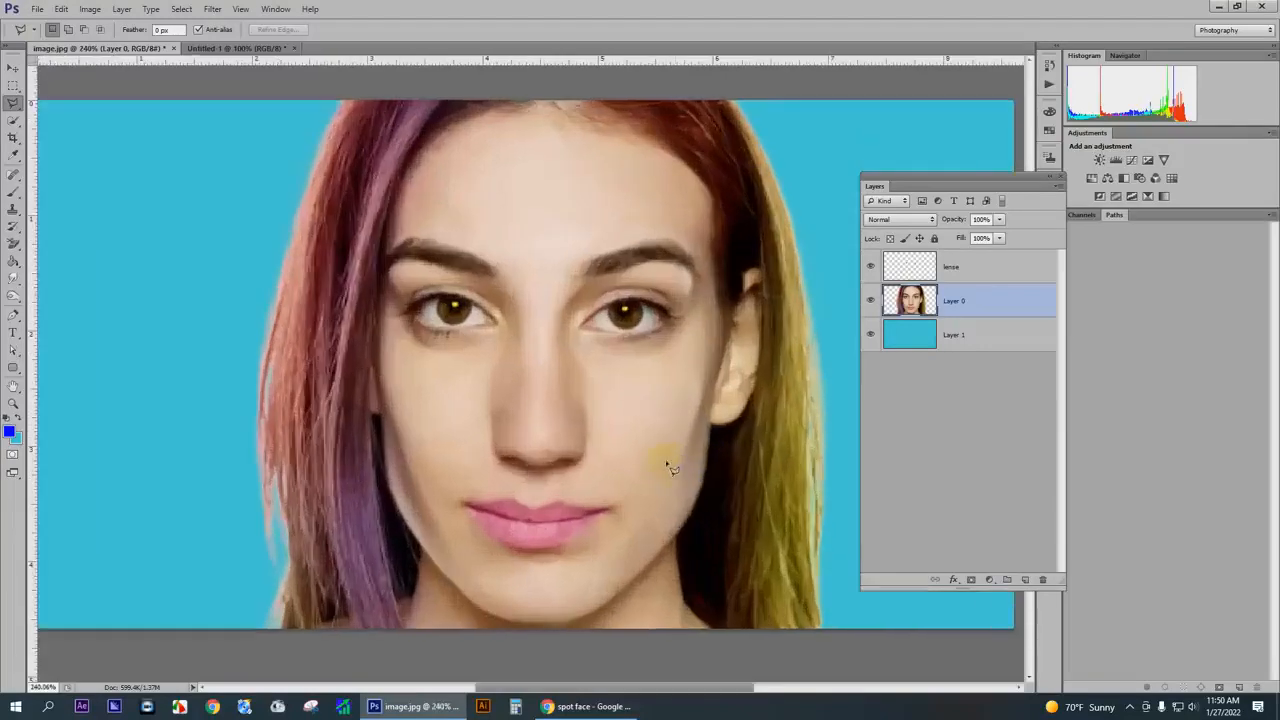
scroll(700, 485, "up", 2)
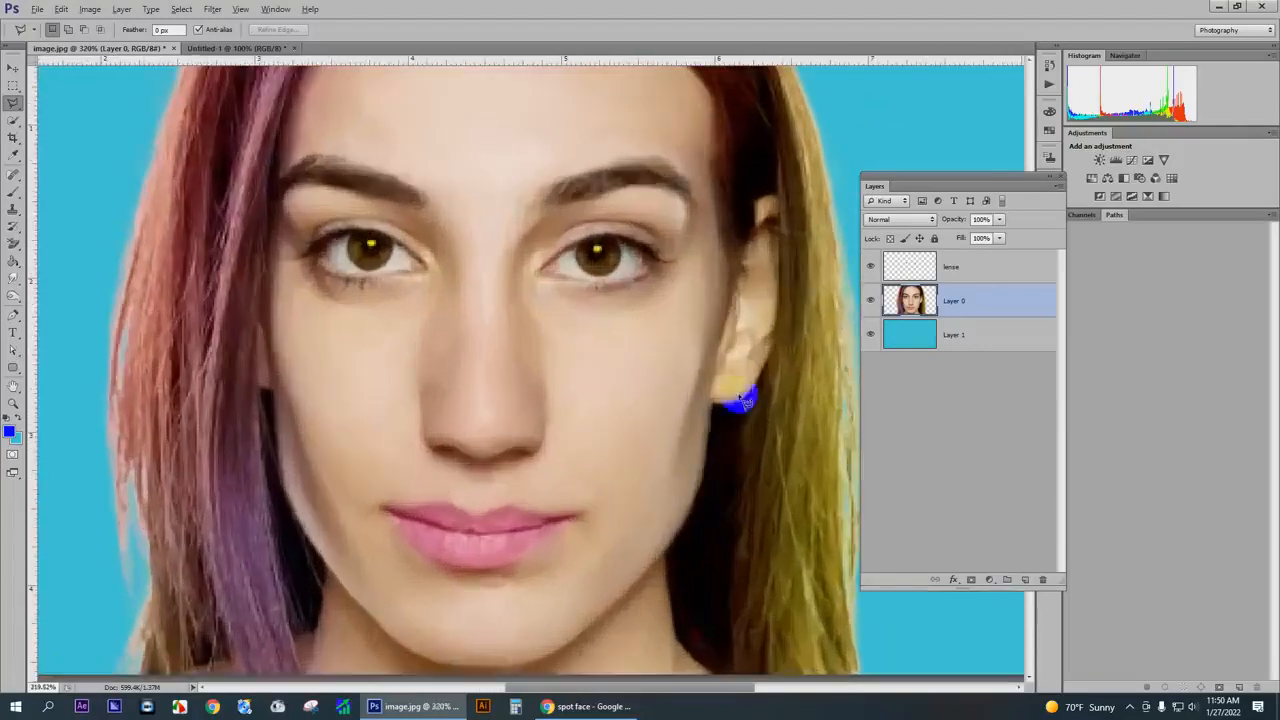
scroll(735, 395, "down", 2)
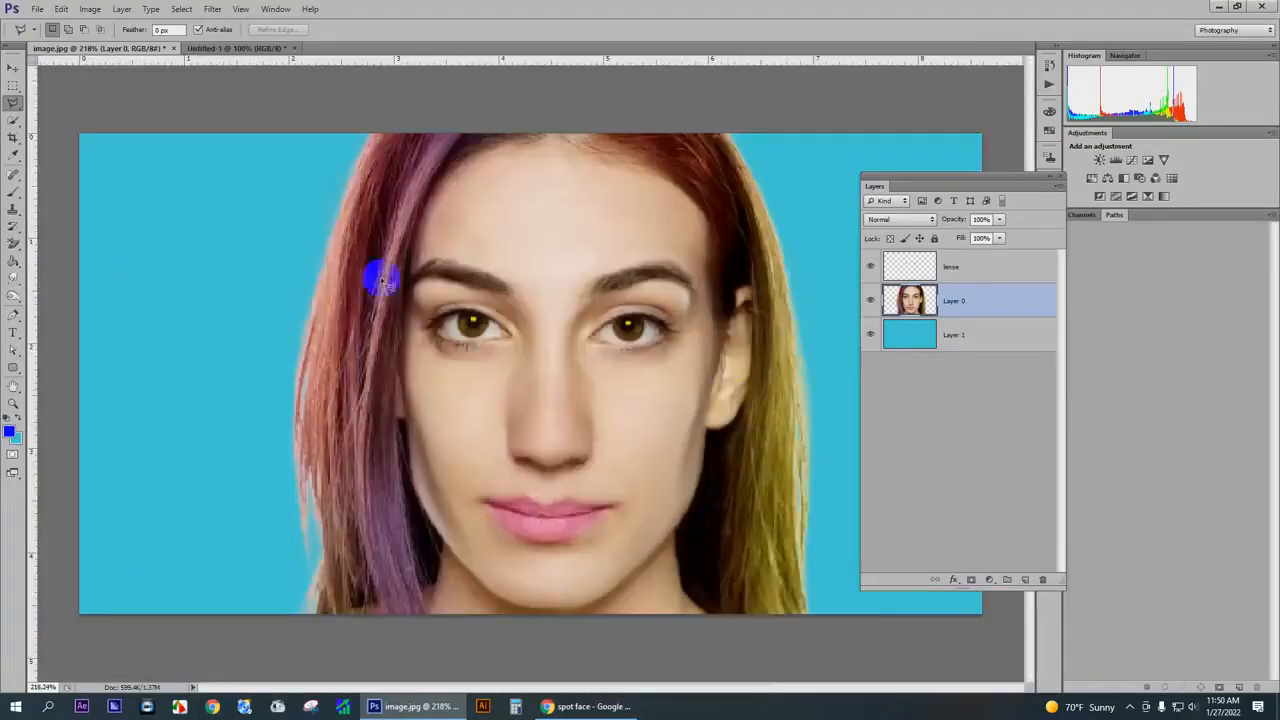
scroll(722, 436, "down", 2)
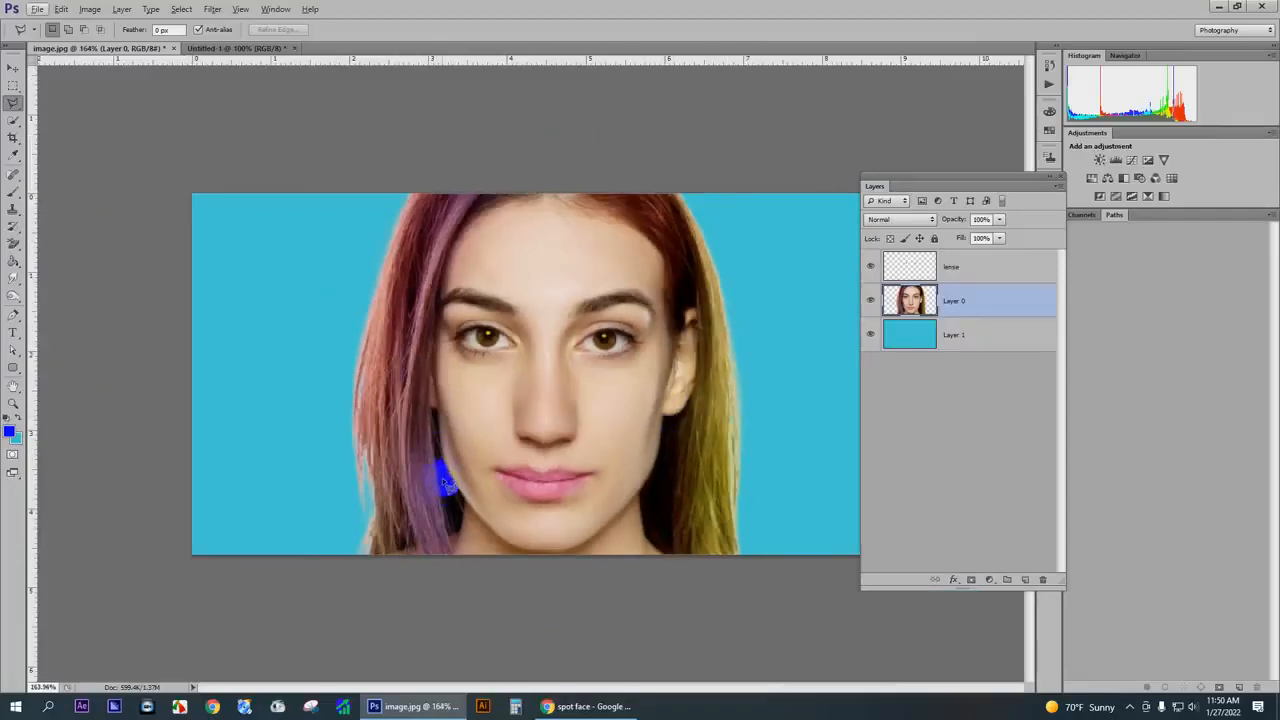
scroll(655, 358, "up", 1)
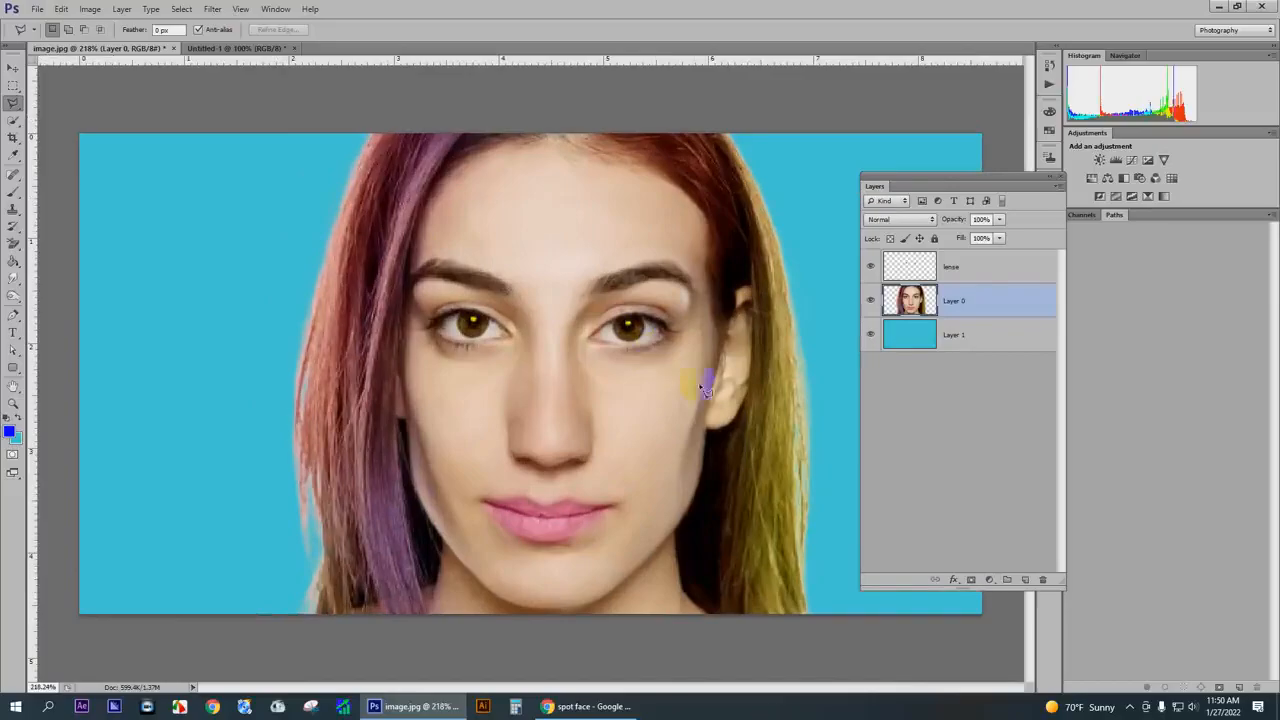
scroll(705, 345, "up", 1)
scroll(722, 331, "down", 2)
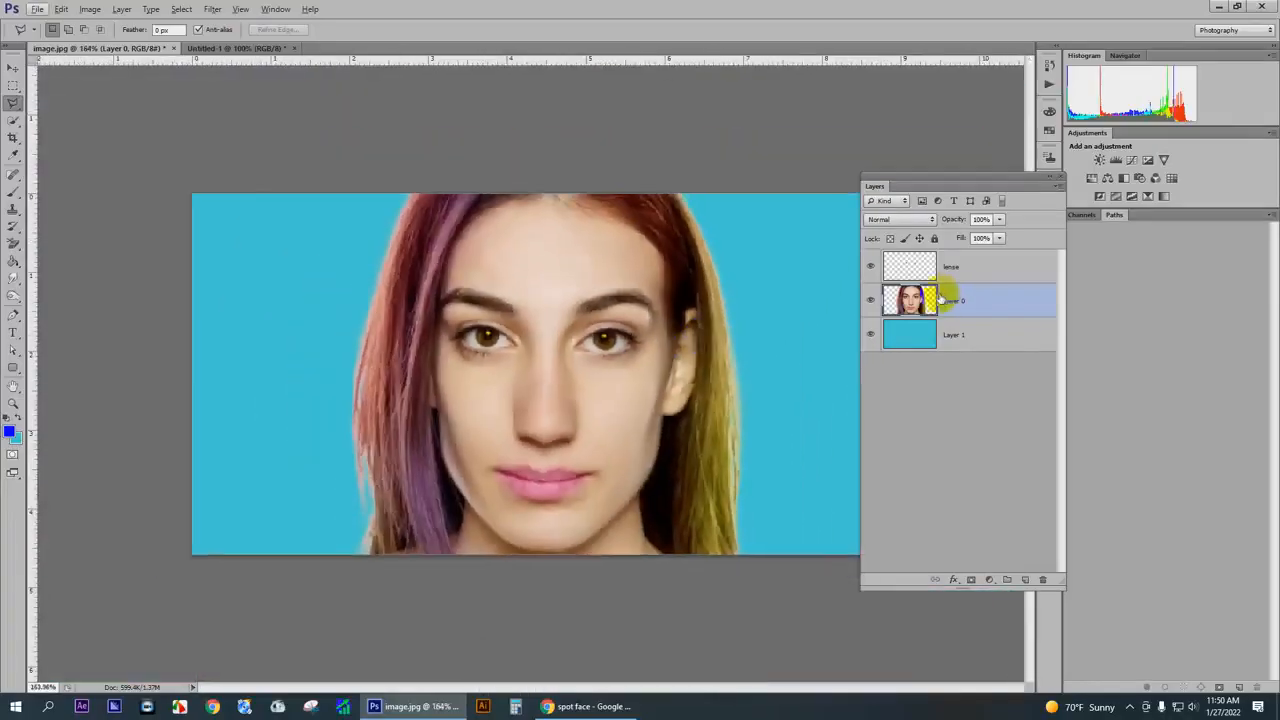
- Merge the lense layer with the portrait on Layer 0
left_click(952, 270)
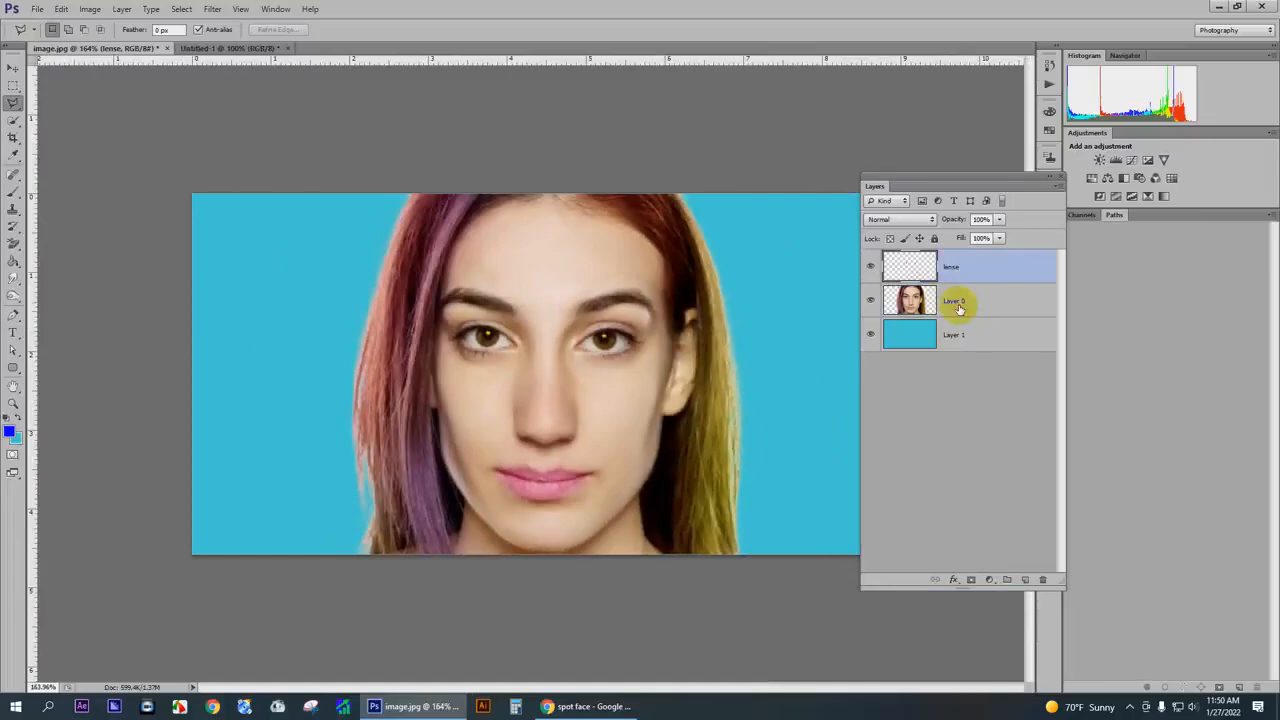
left_click(958, 304)
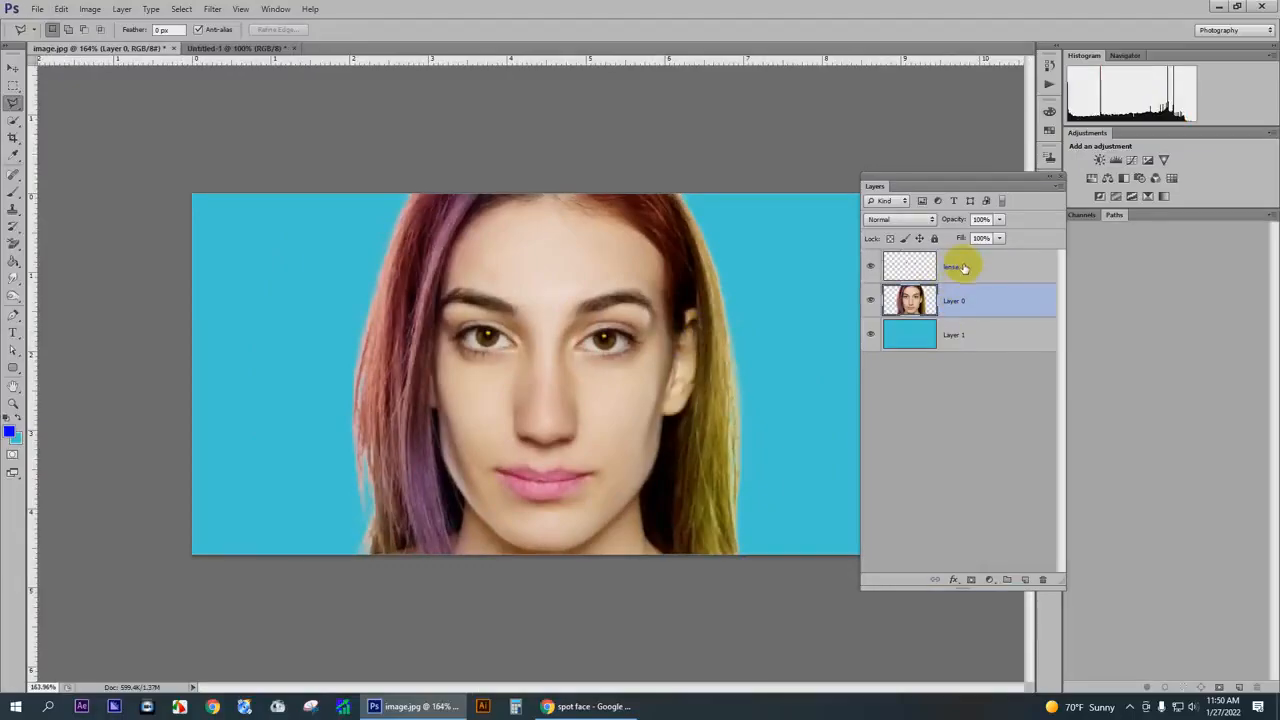
left_click(962, 267)
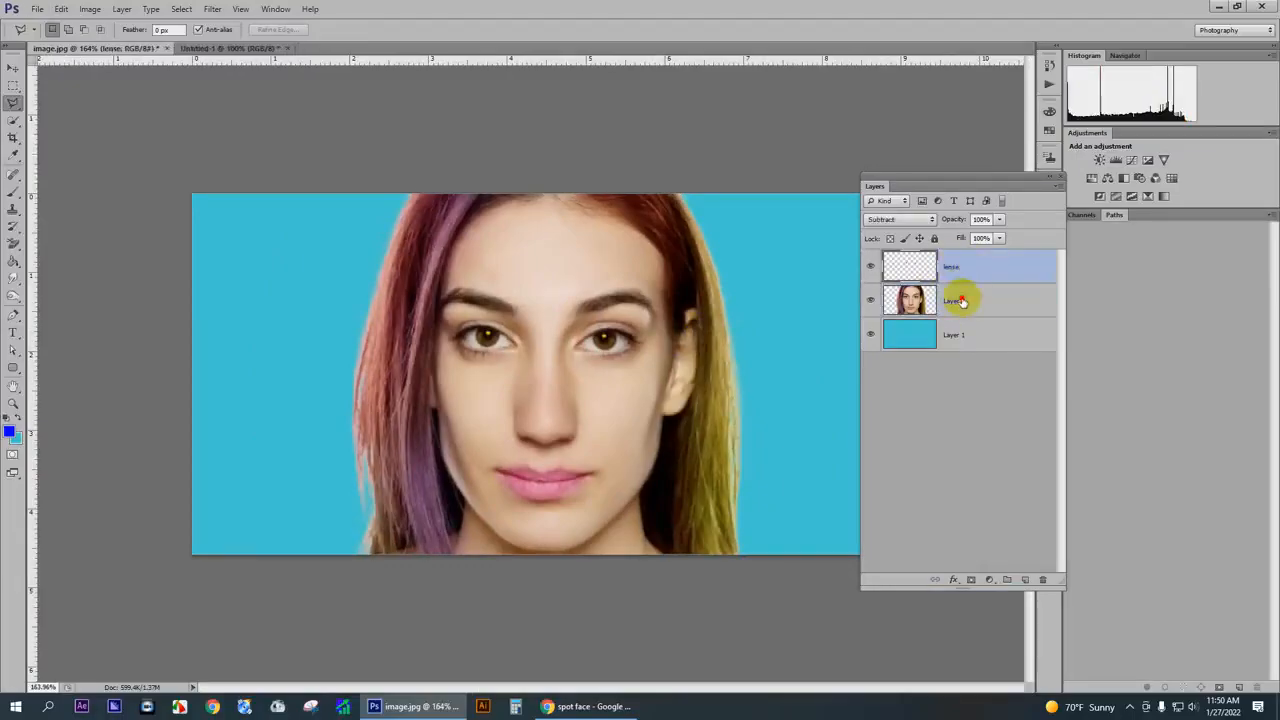
left_click(960, 301, "shift")
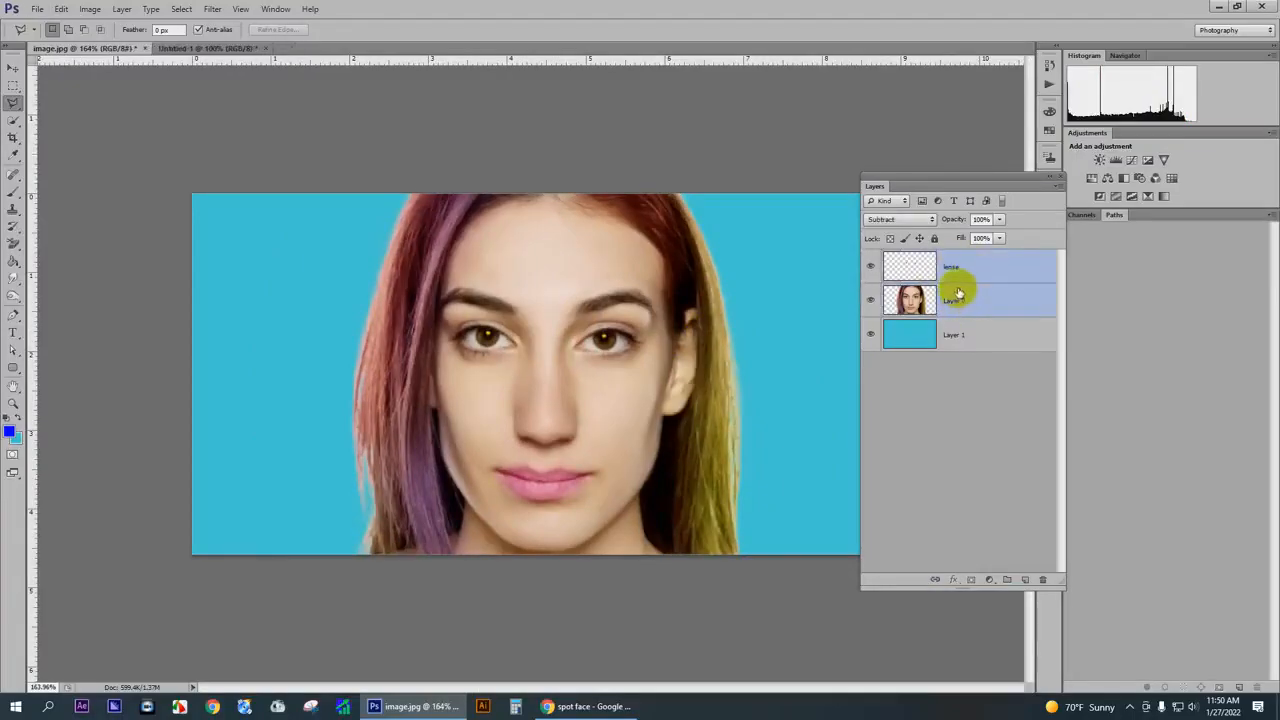
key("ctrl+e")
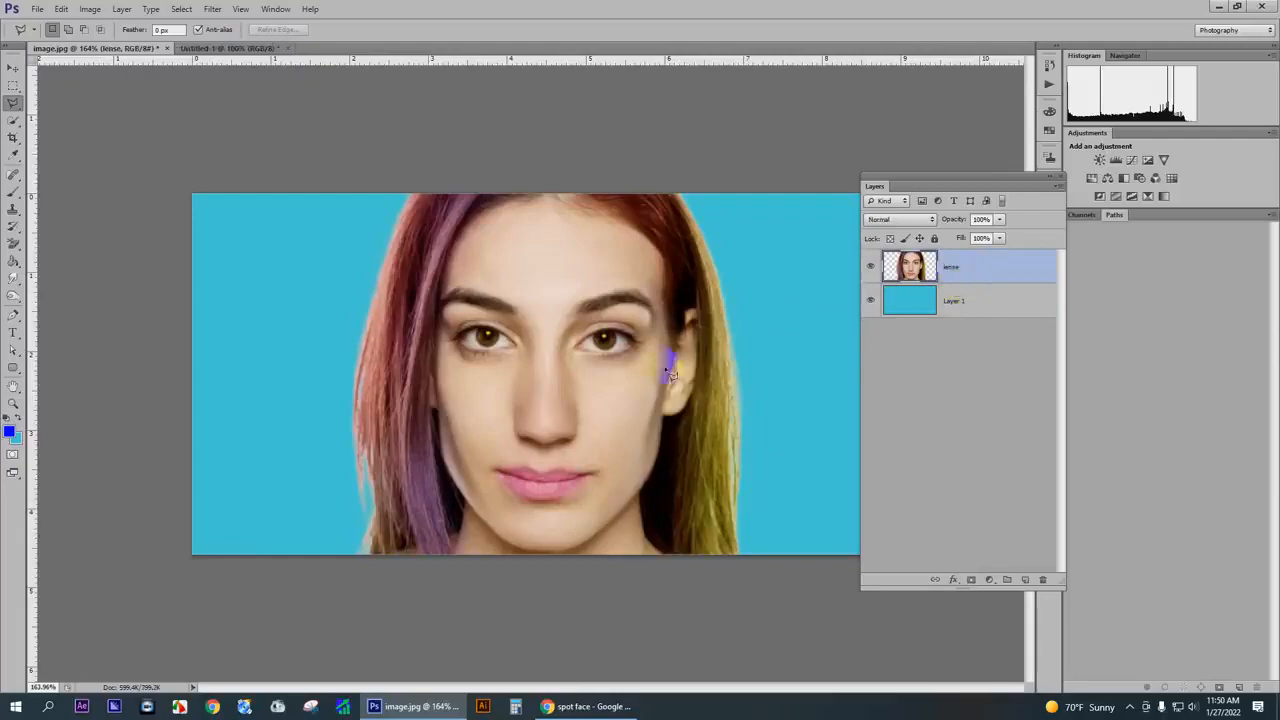
- Increase the merged portrait's contrast with Levels, setting the input black point to 9 and the white point to 236
scroll(600, 356, "up", 1)
scroll(573, 356, "down", 6)
scroll(582, 350, "up", 4)
scroll(666, 349, "up", 1)
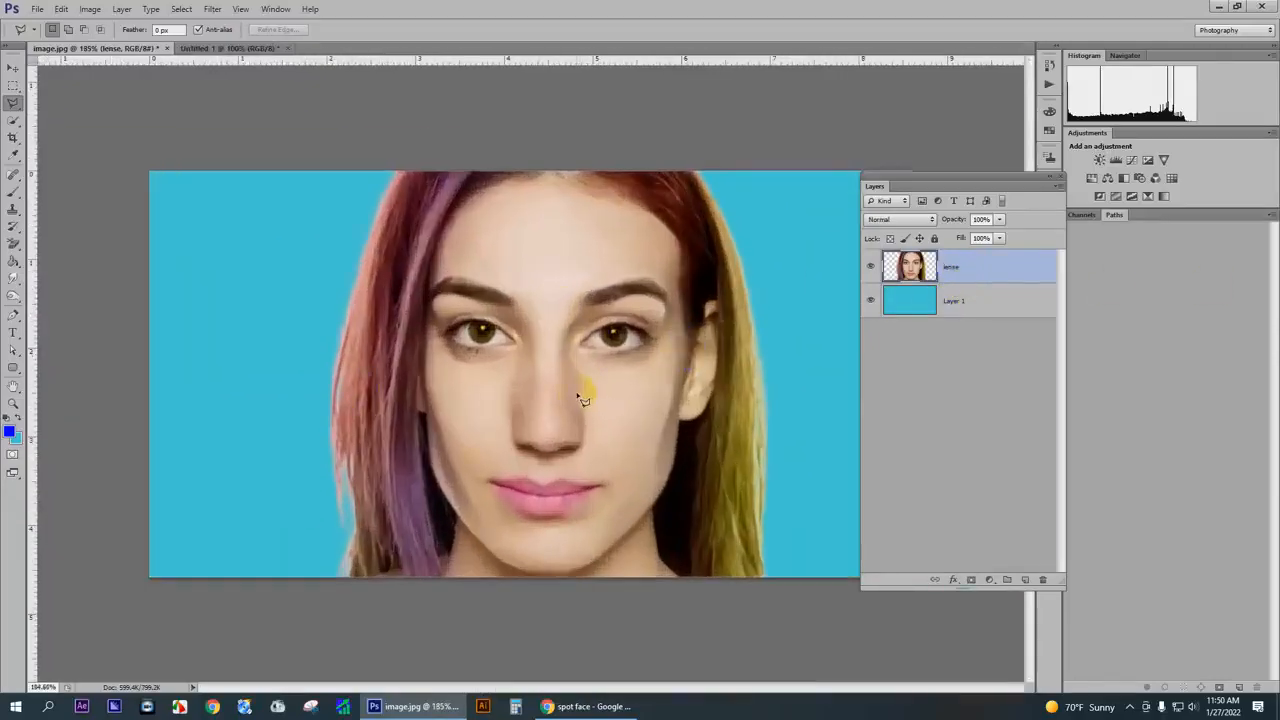
key("ctrl+l")
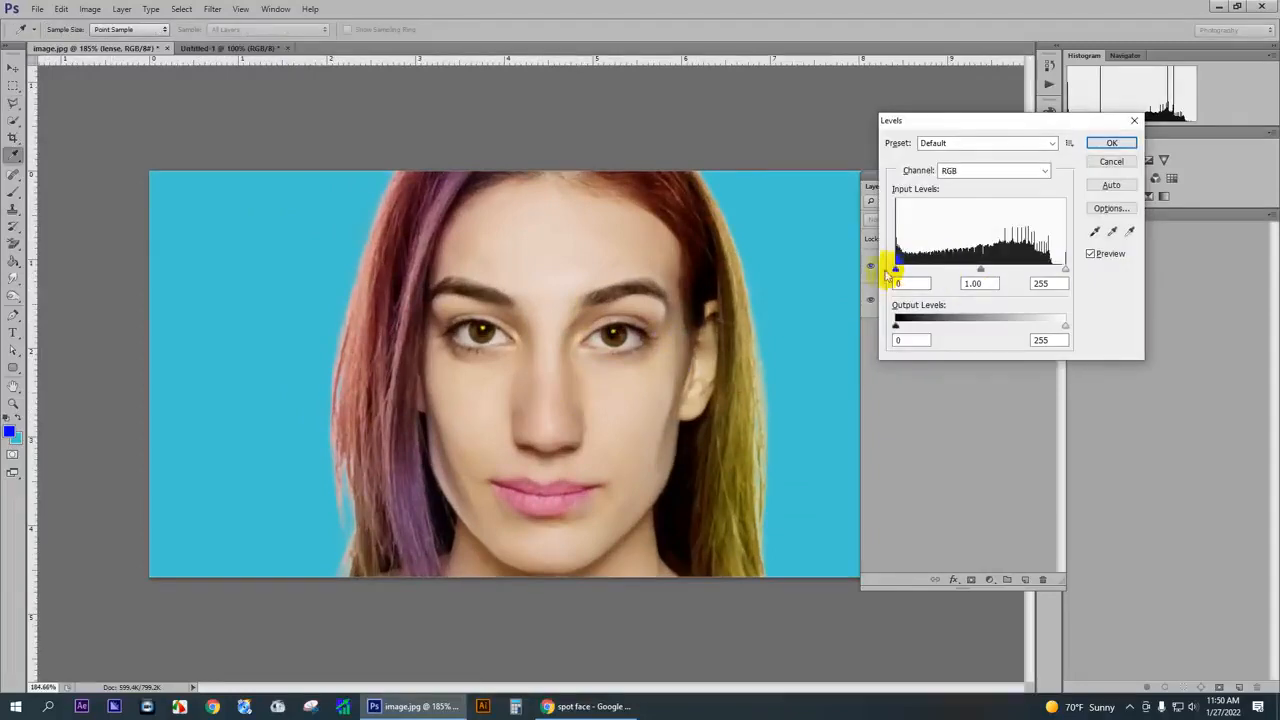
mouse_move(895, 269)
left_mouse_down()
mouse_move(928, 271)
mouse_move(899, 270)
left_mouse_up()
mouse_move(1064, 272)
left_mouse_down()
mouse_move(1003, 272)
mouse_move(1055, 268)
left_mouse_up()
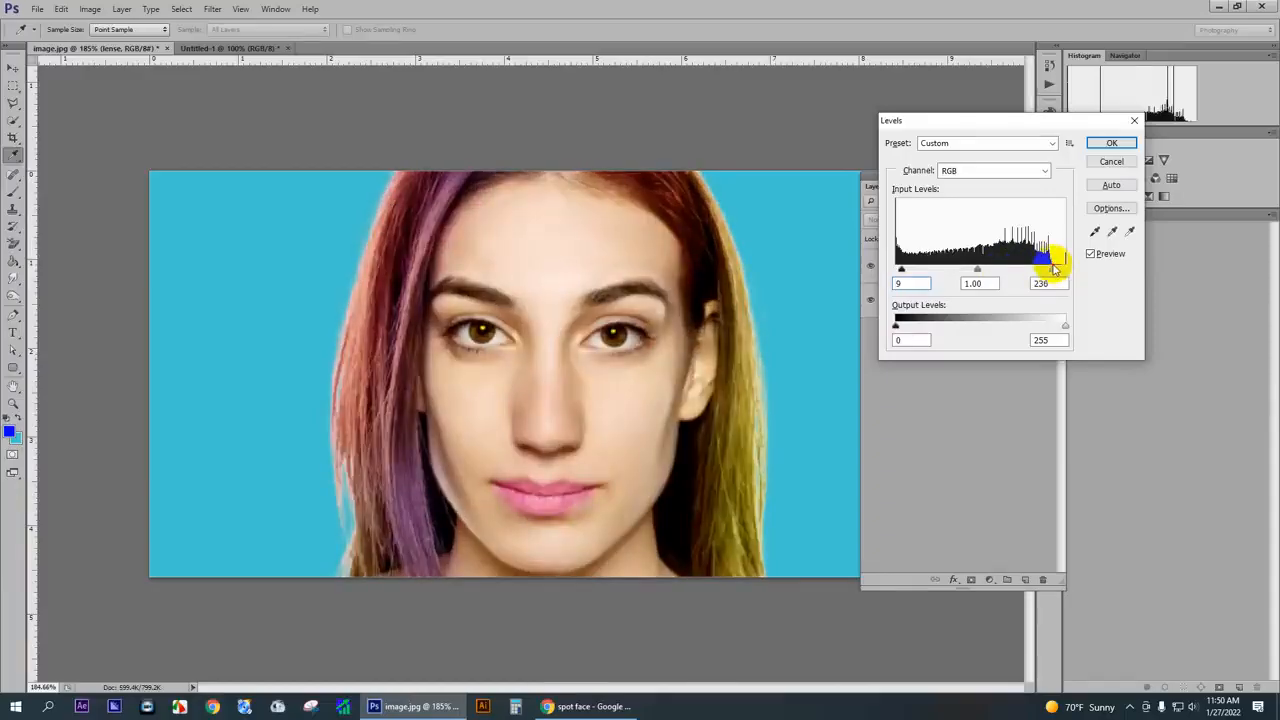
left_click(1113, 143)
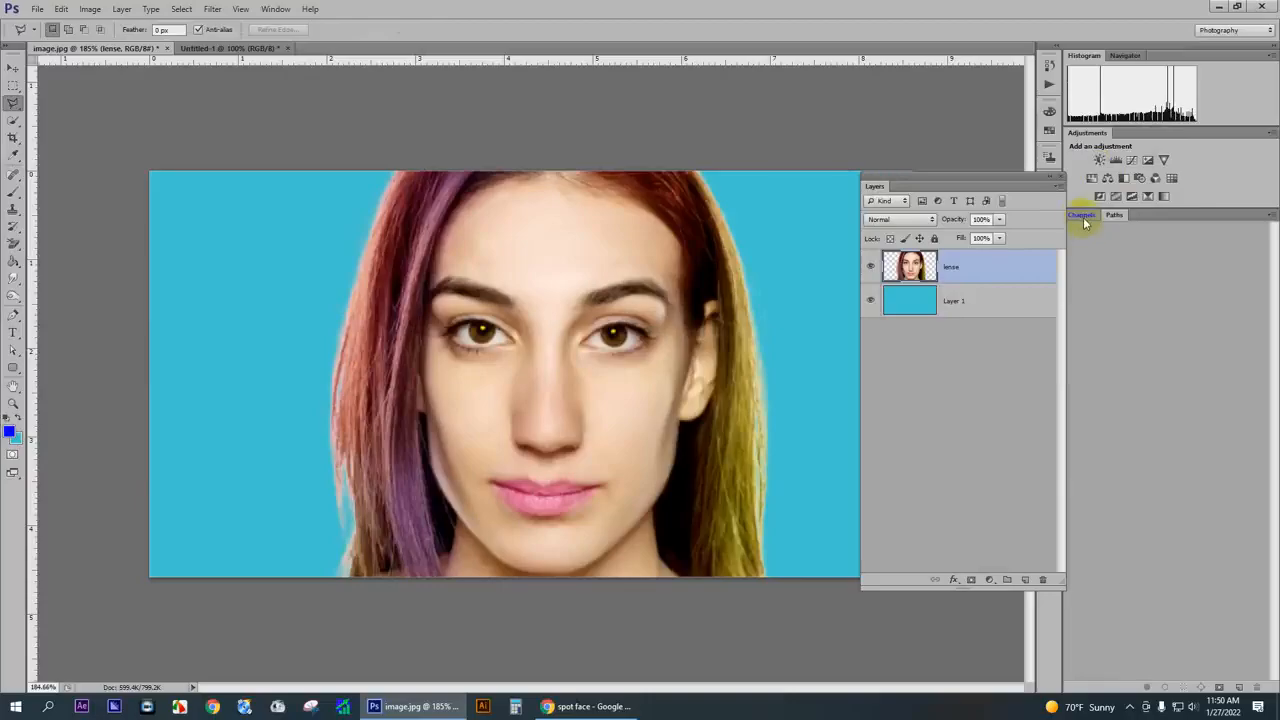
- Brighten the portrait's midtones with an RGB curve point at input 124 and output 135
key("ctrl+m")
left_click(969, 303)
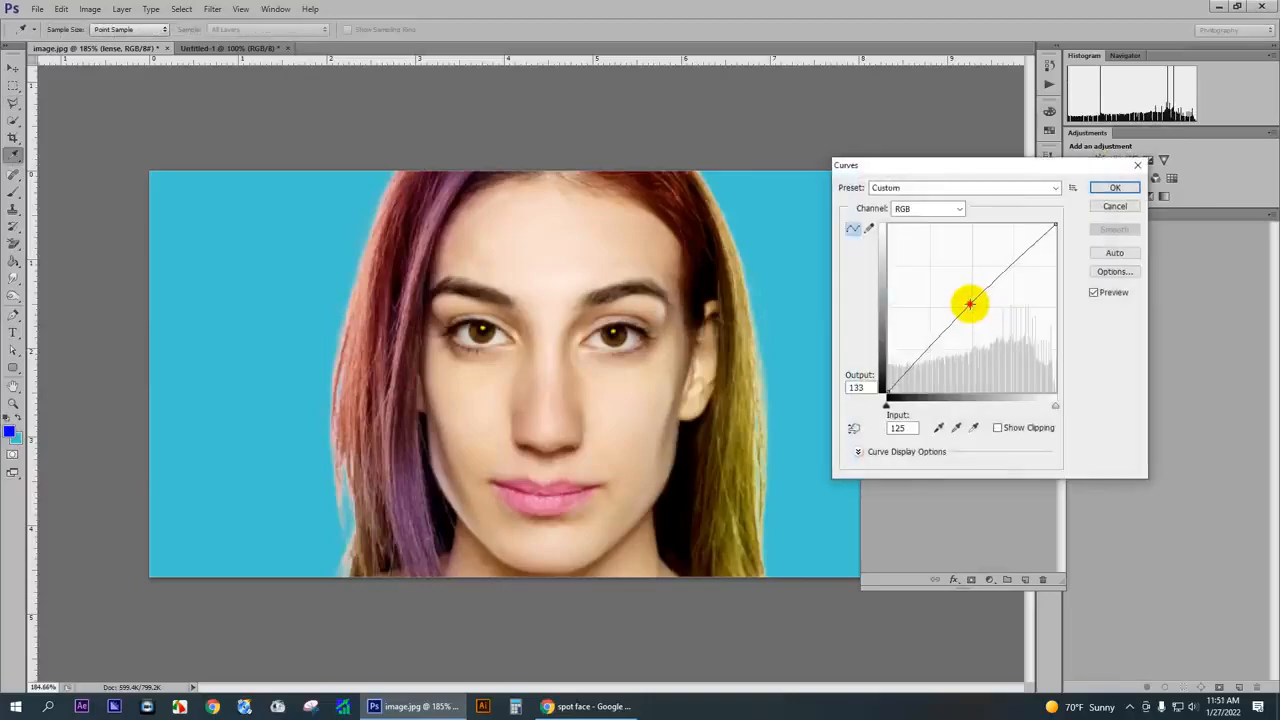
left_click_drag(969, 303, 970, 300)
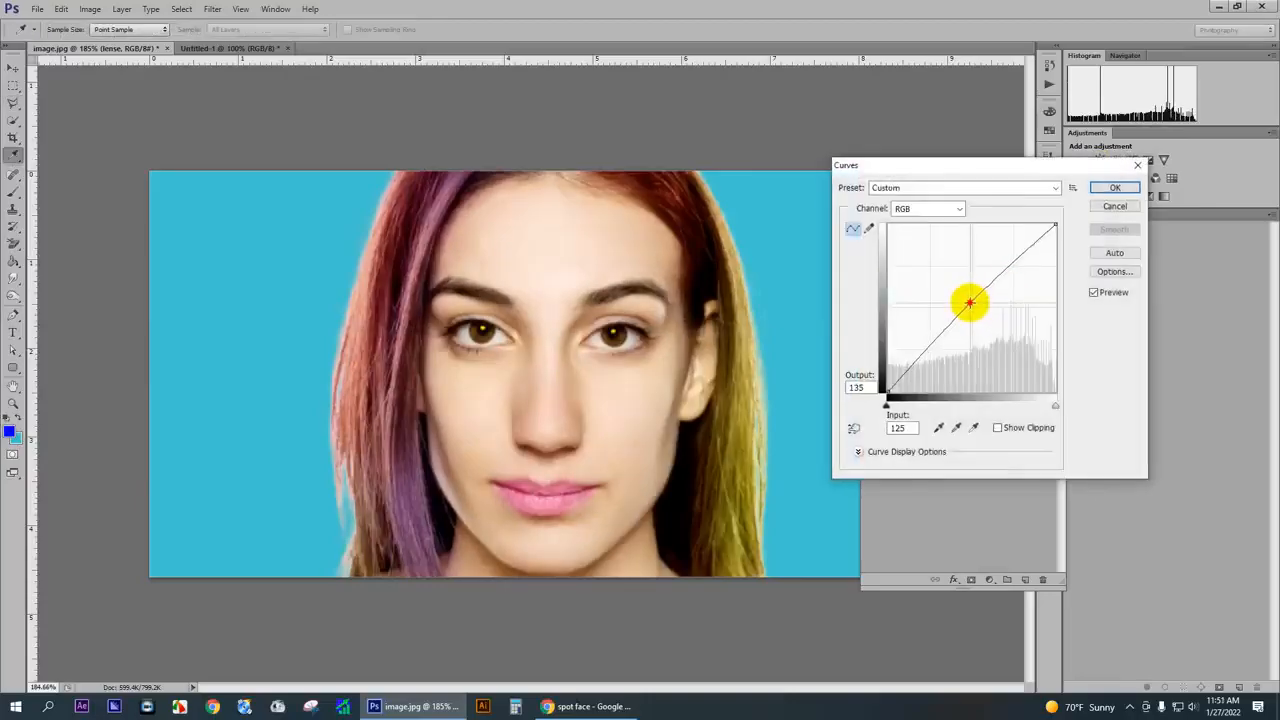
left_click(1114, 190)
- Raise the portrait's saturation to +4 and shift its hue slightly negative with Hue/Saturation
key("ctrl+u")
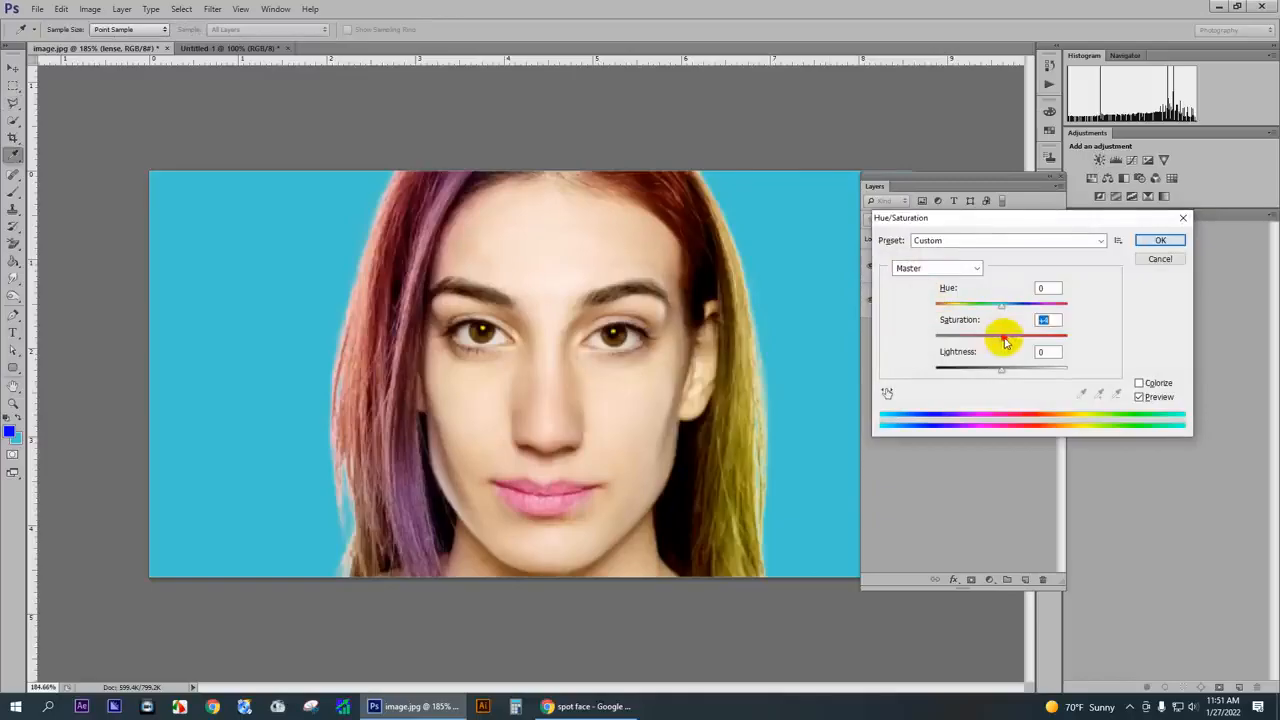
left_click_drag(1004, 312, 998, 313)
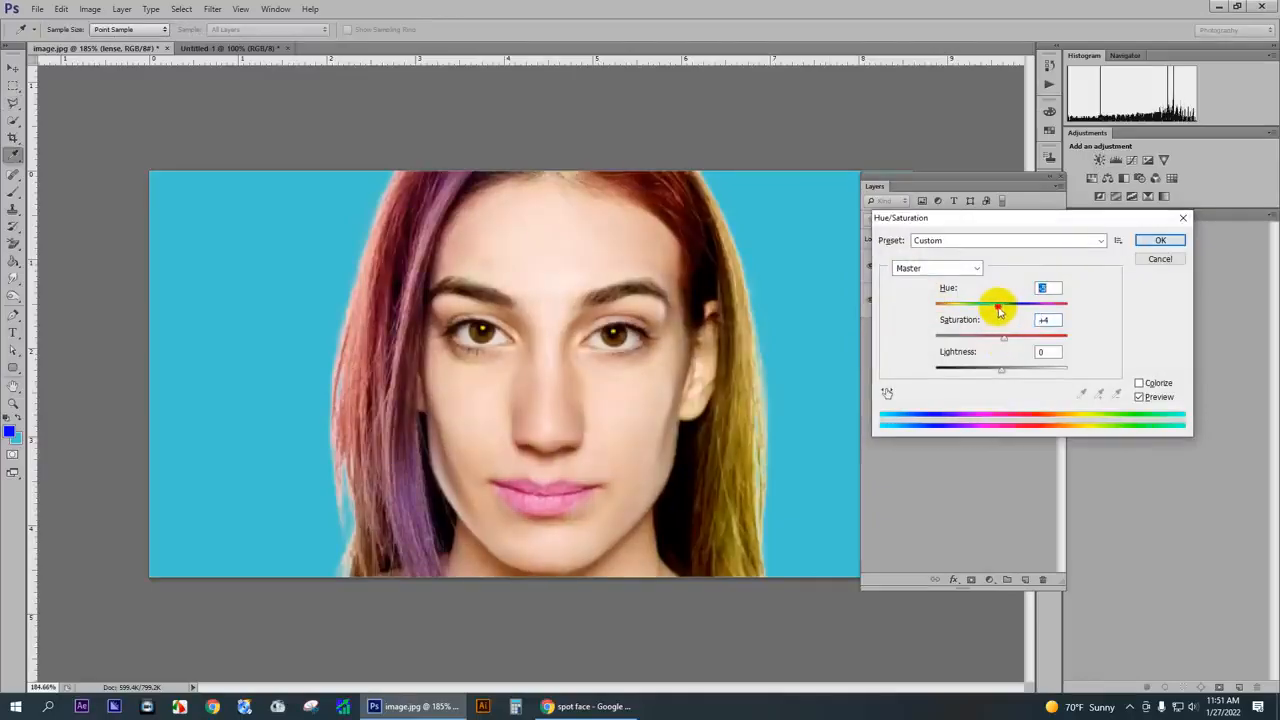
left_click(1172, 242)
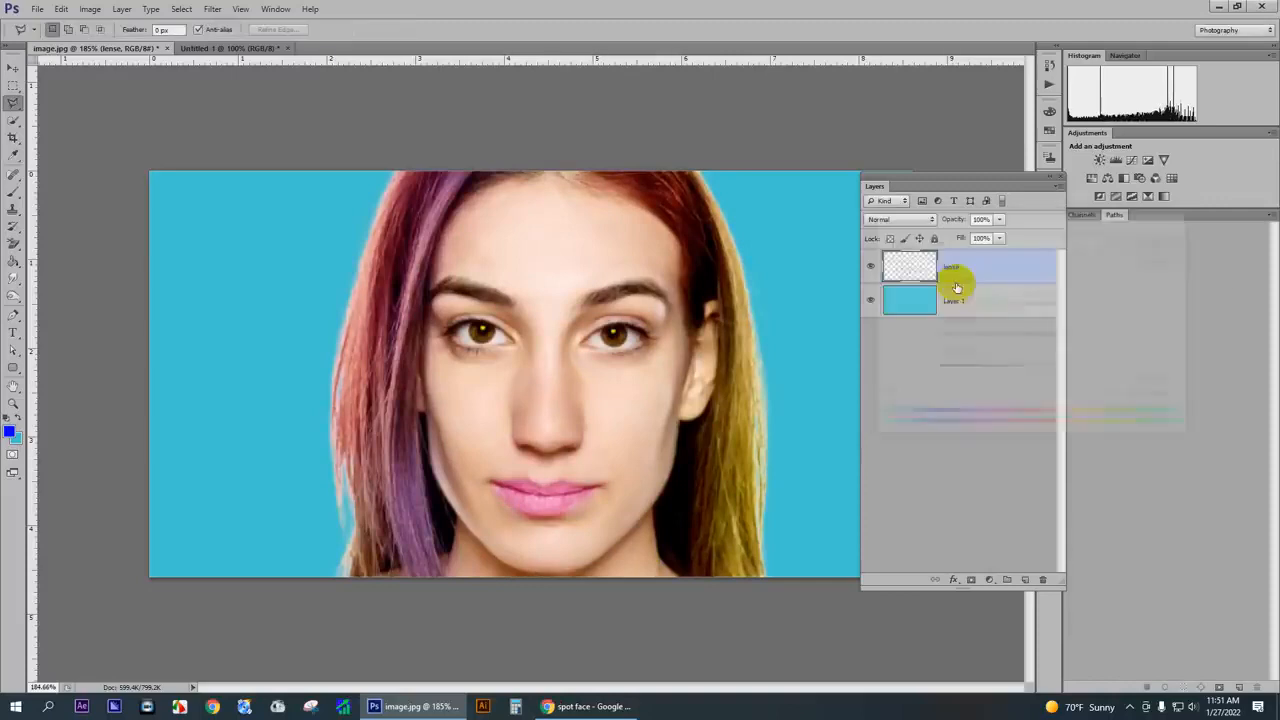
- Duplicate the merged lense layer
scroll(697, 285, "down", 4)
scroll(697, 285, "down", 2)
scroll(571, 380, "up", 6)
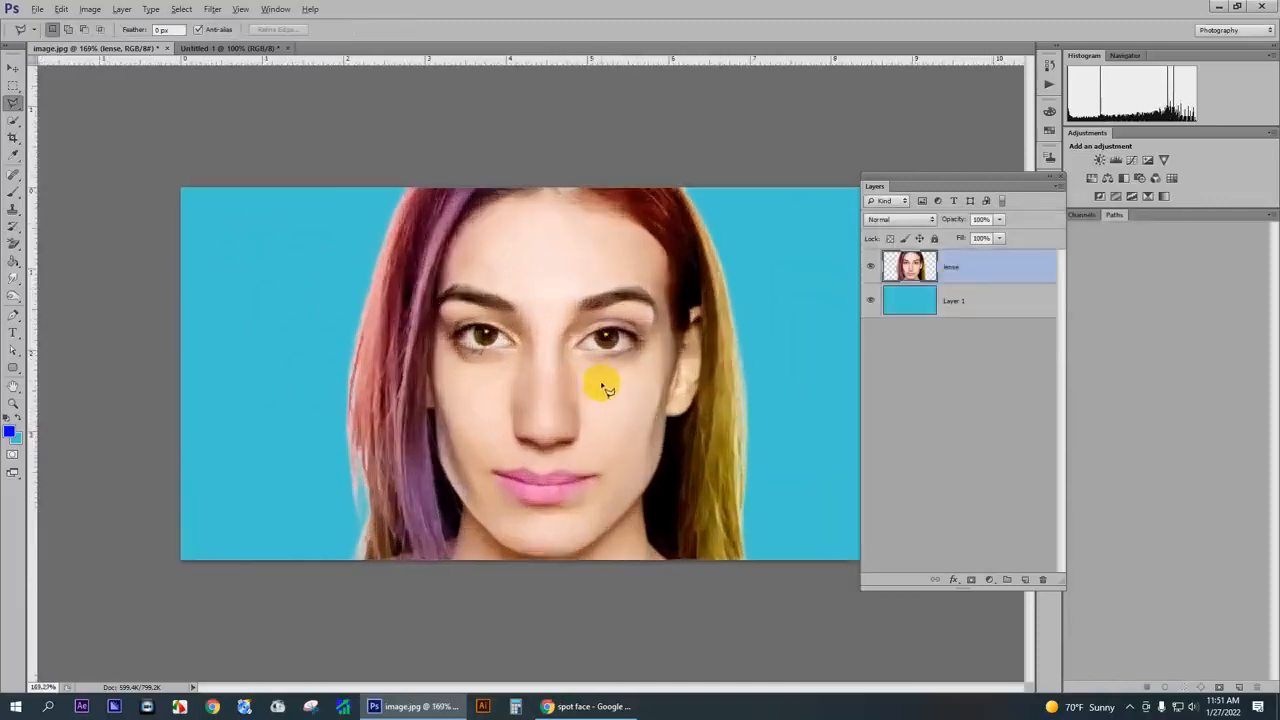
scroll(575, 290, "down", 2)
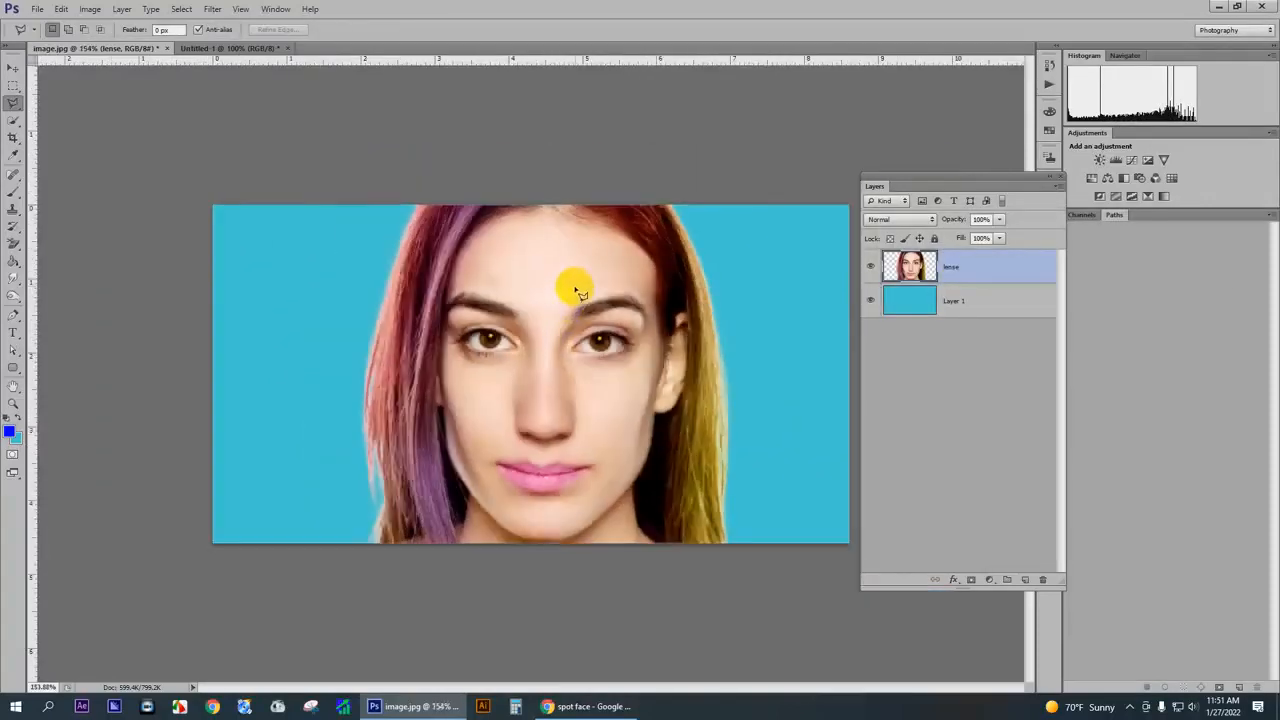
scroll(429, 314, "up", 4)
scroll(357, 286, "down", 2)
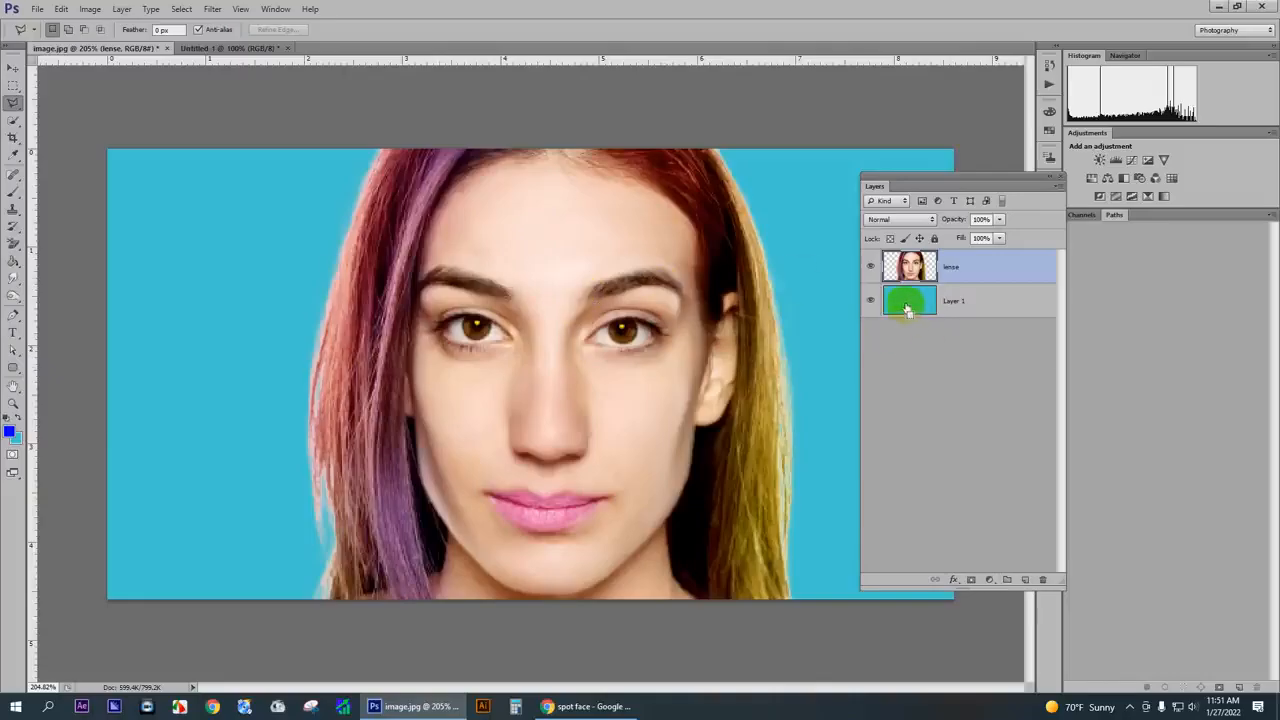
key("ctrl+j")
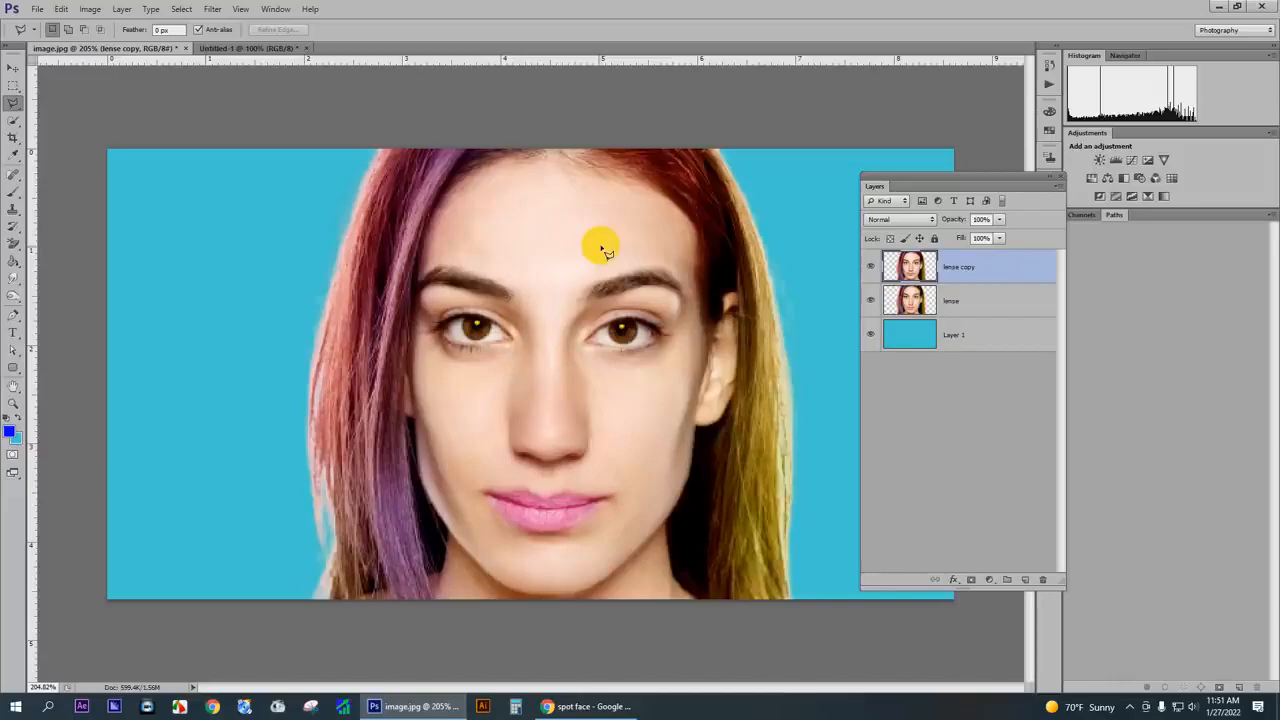
- Apply Oil Paint to the lense copy layer with Shine 0, Stylization 1.54 and Cleanliness 3.7
left_click(950, 303)
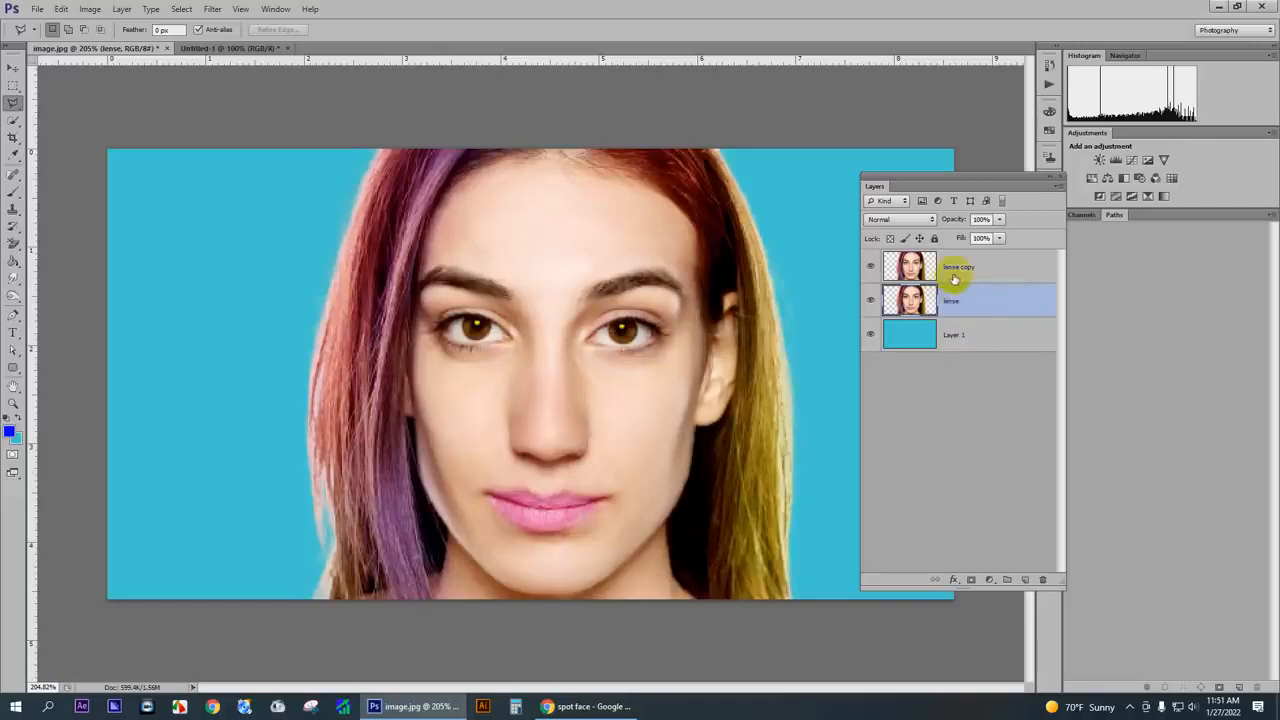
left_click(952, 268)
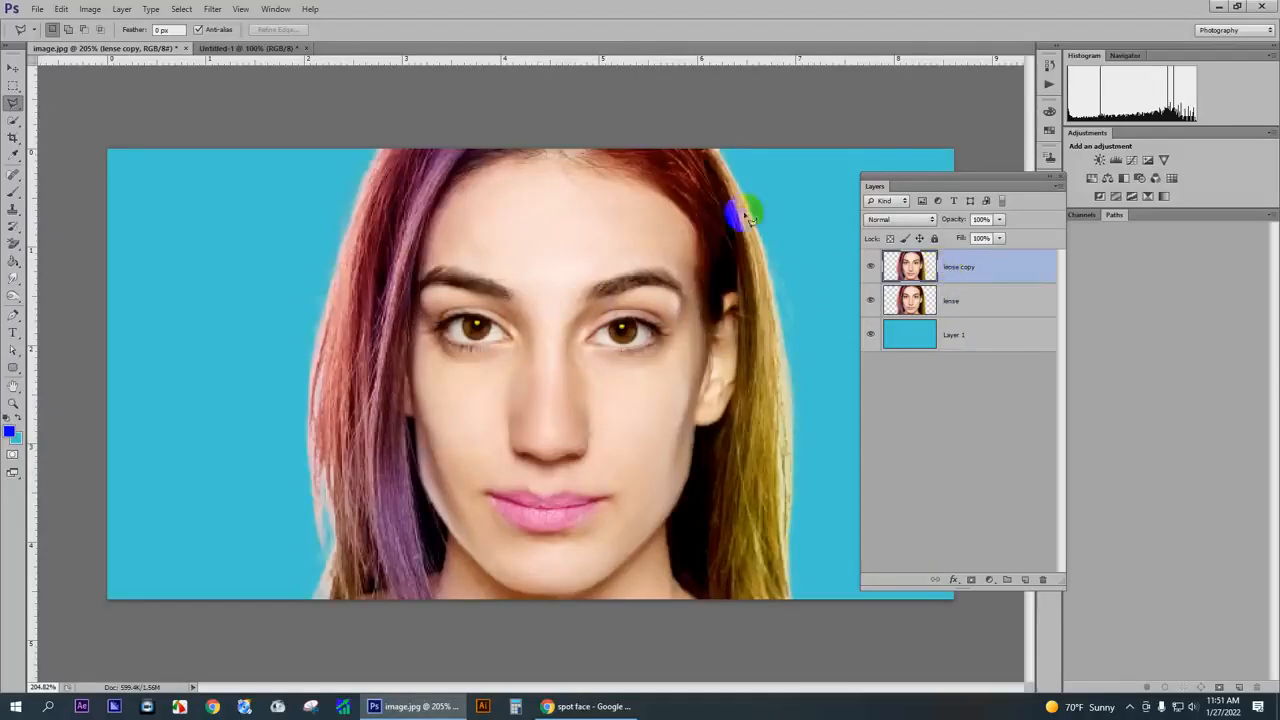
left_click(214, 10)
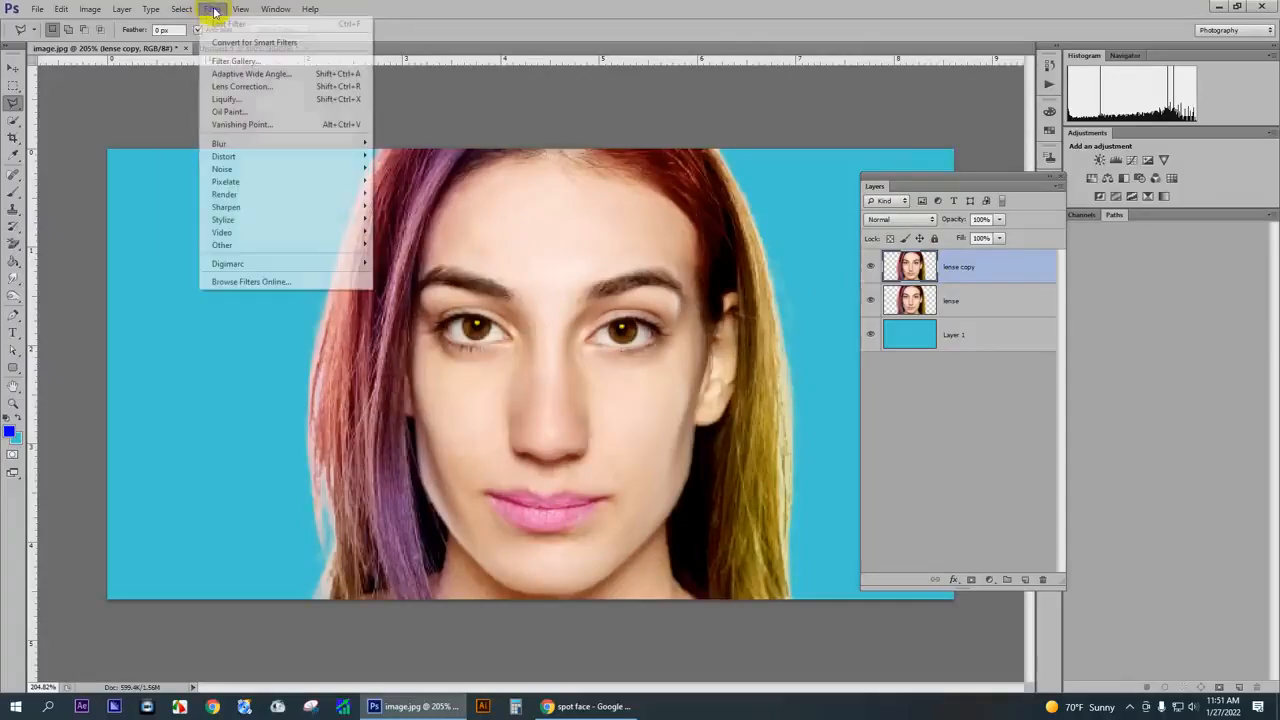
left_click(237, 112)
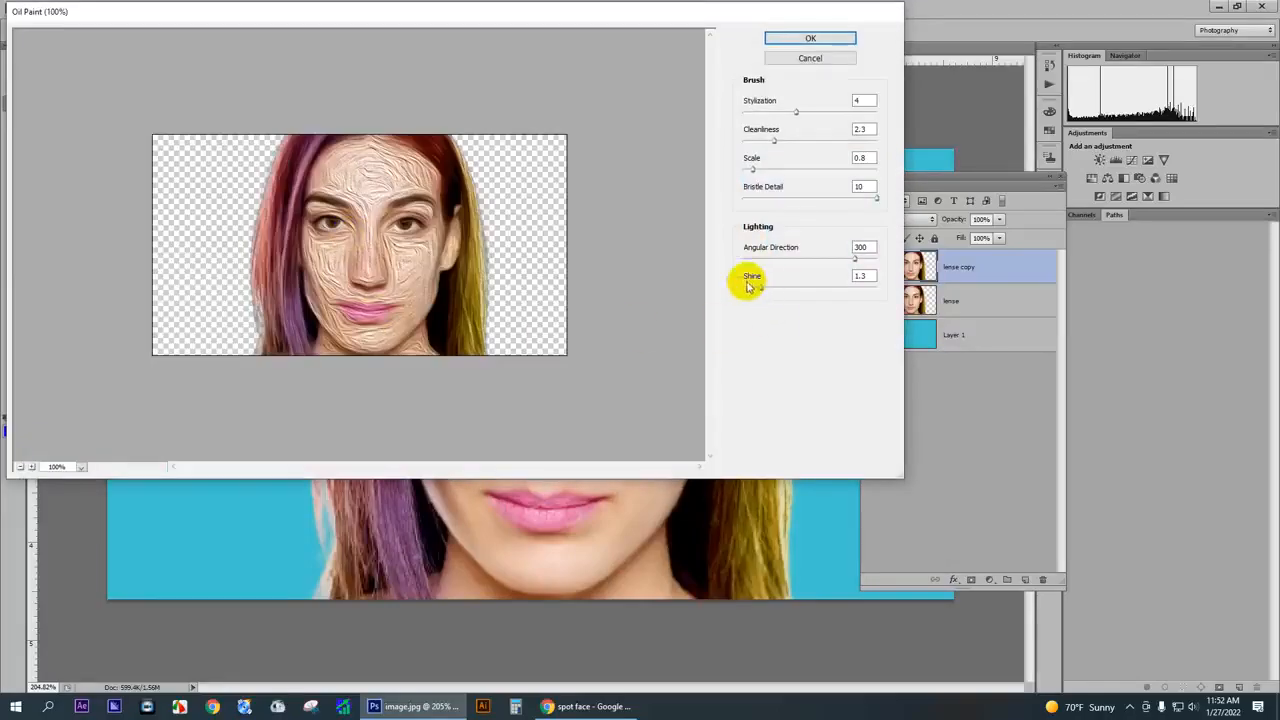
left_click_drag(759, 288, 716, 284)
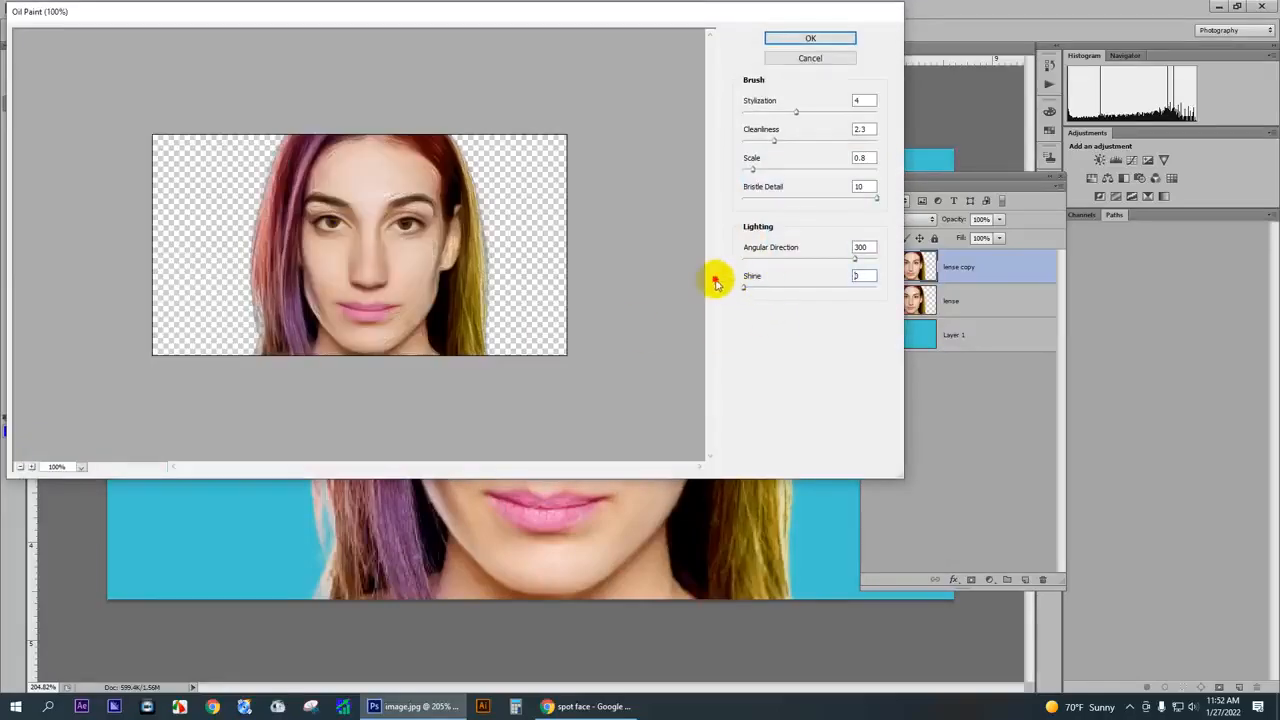
left_click_drag(273, 247, 274, 232)
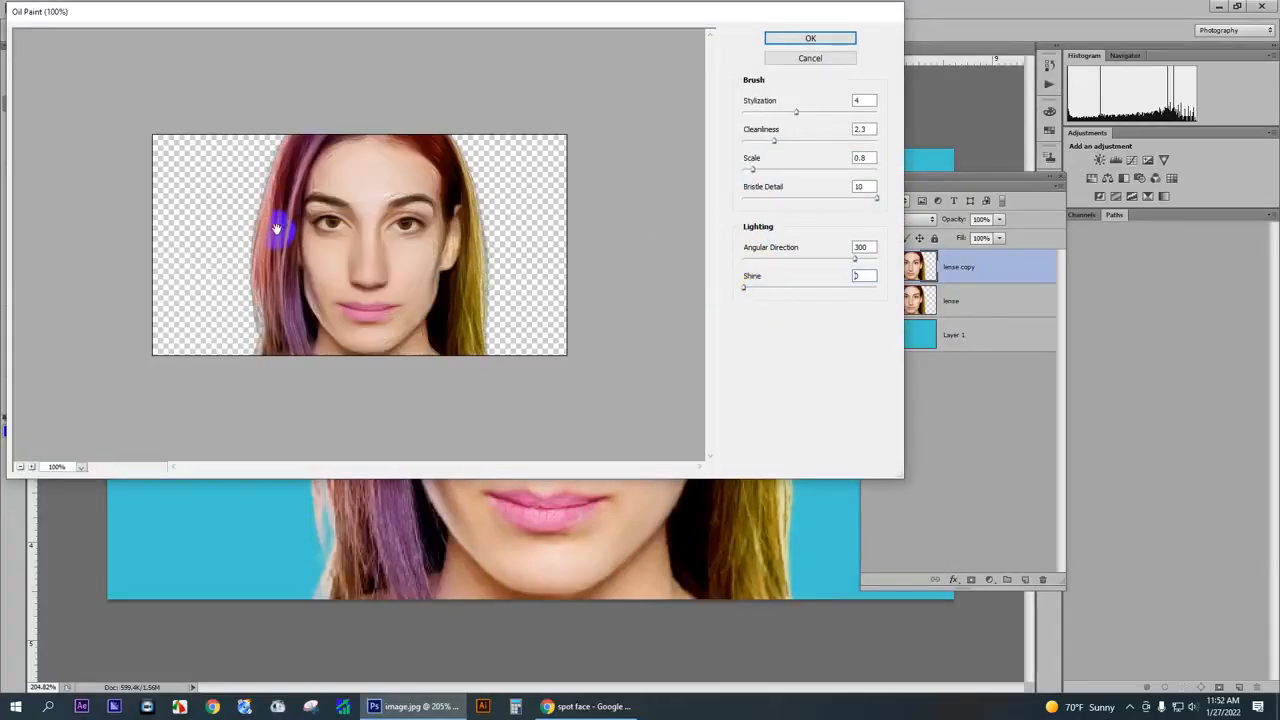
left_click(276, 229, "ctrl")
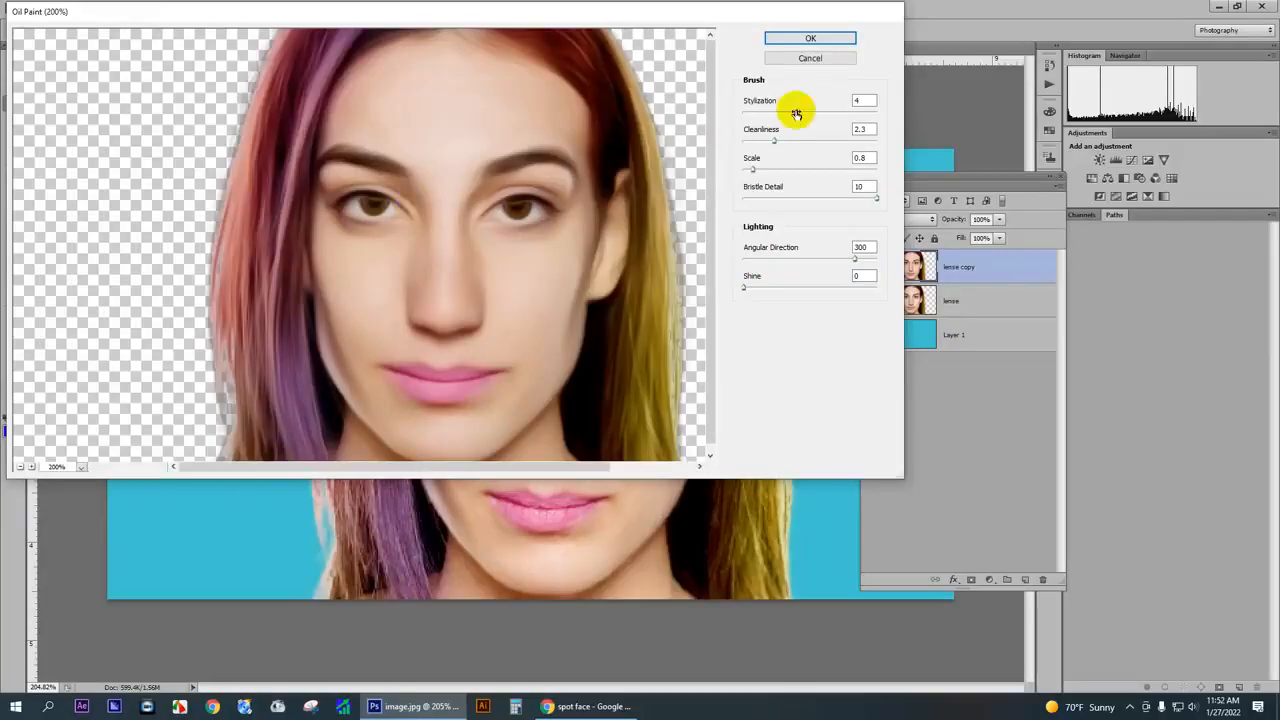
left_click_drag(795, 113, 761, 117)
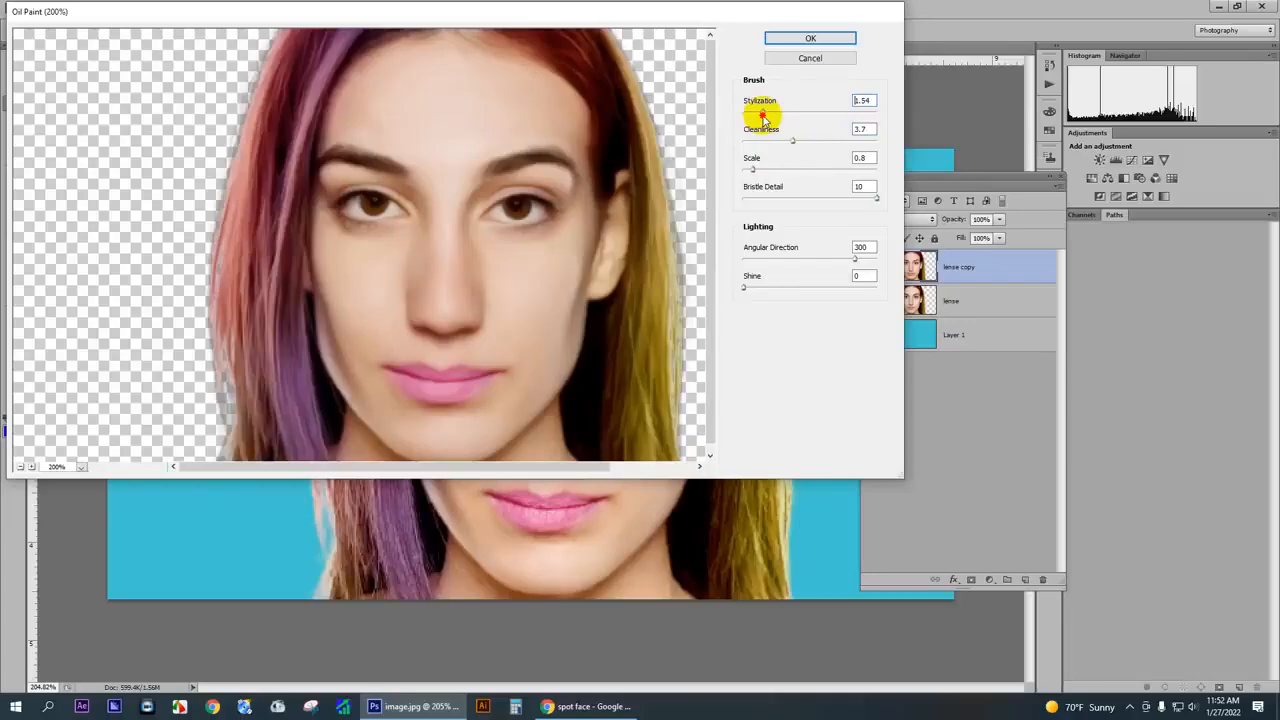
left_click(792, 38)
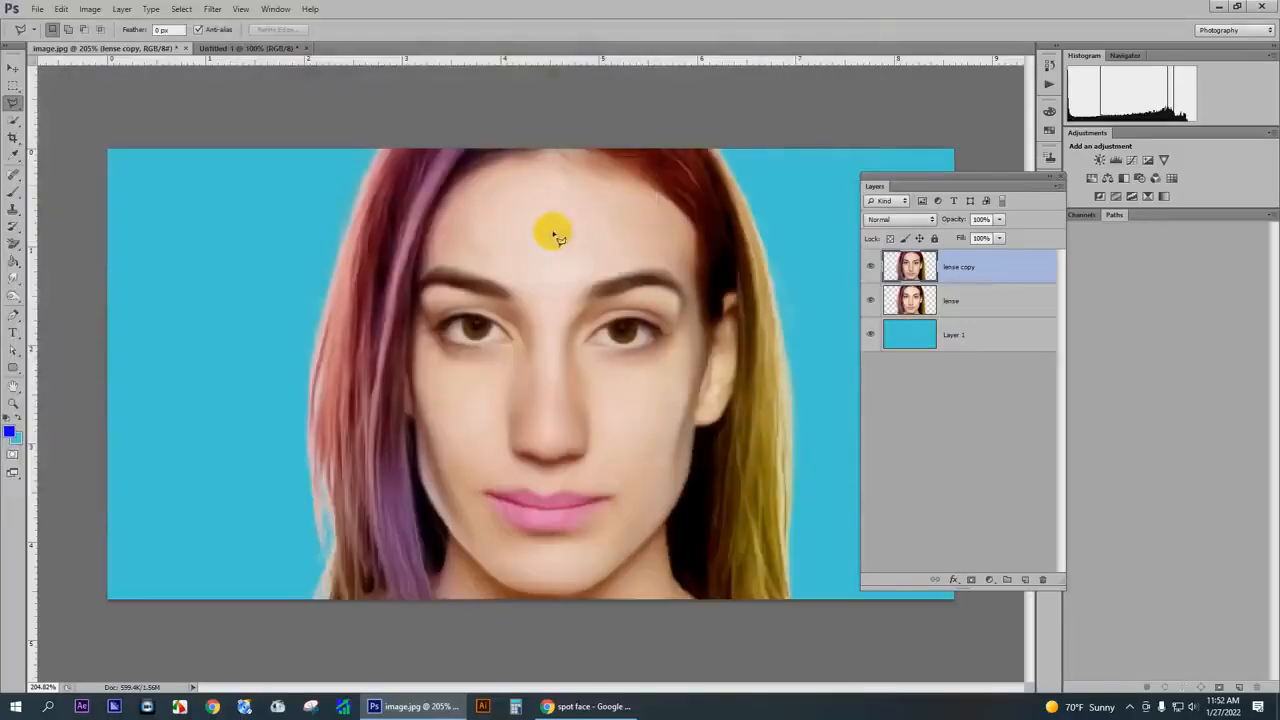
- Examine the oil-painted face up close, especially the softened detail around the eyes
scroll(510, 306, "up", 3)
scroll(400, 312, "down", 4)
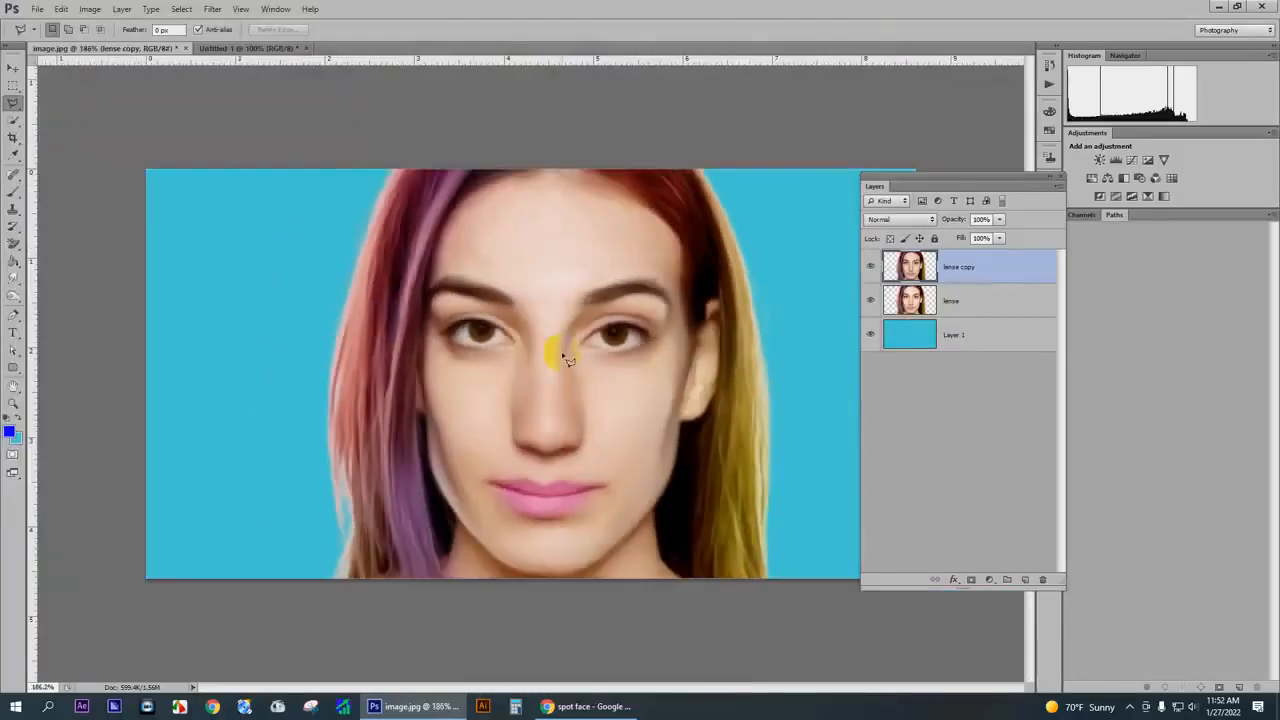
scroll(600, 391, "up", 3)
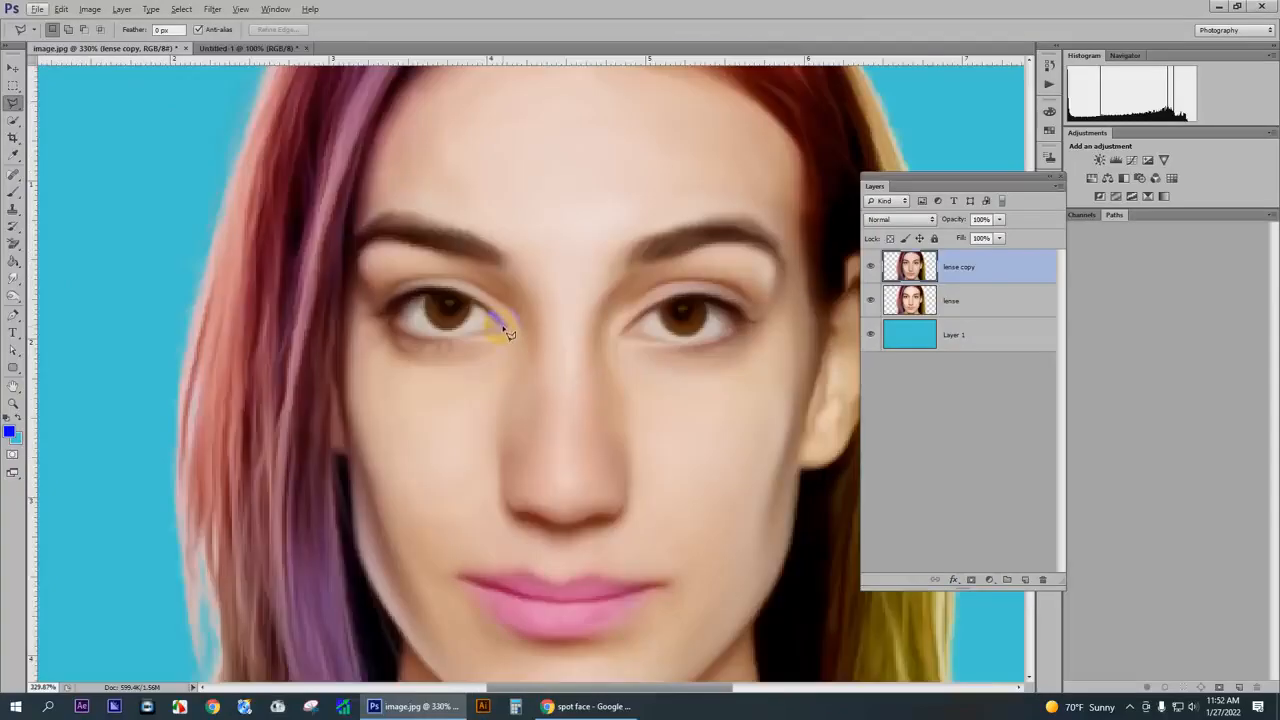
scroll(557, 355, "up", 1)
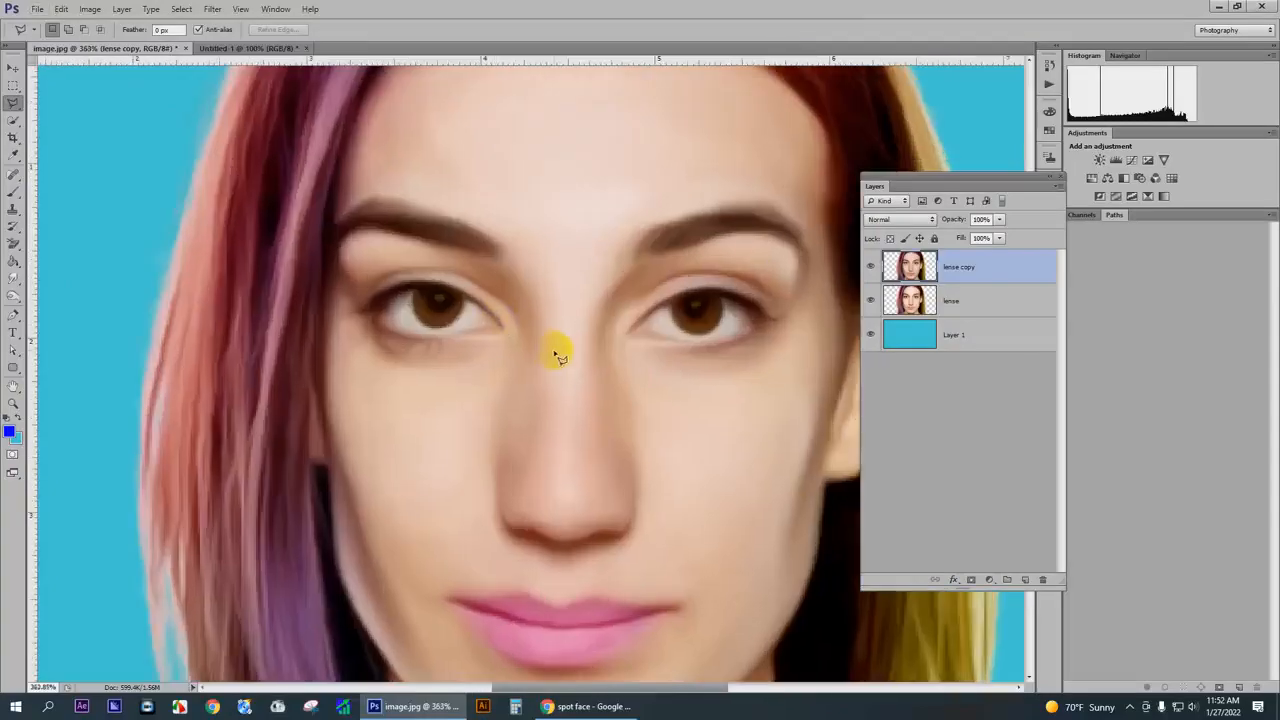
left_click_drag(478, 304, 496, 320)
scroll(483, 340, "down", 3)
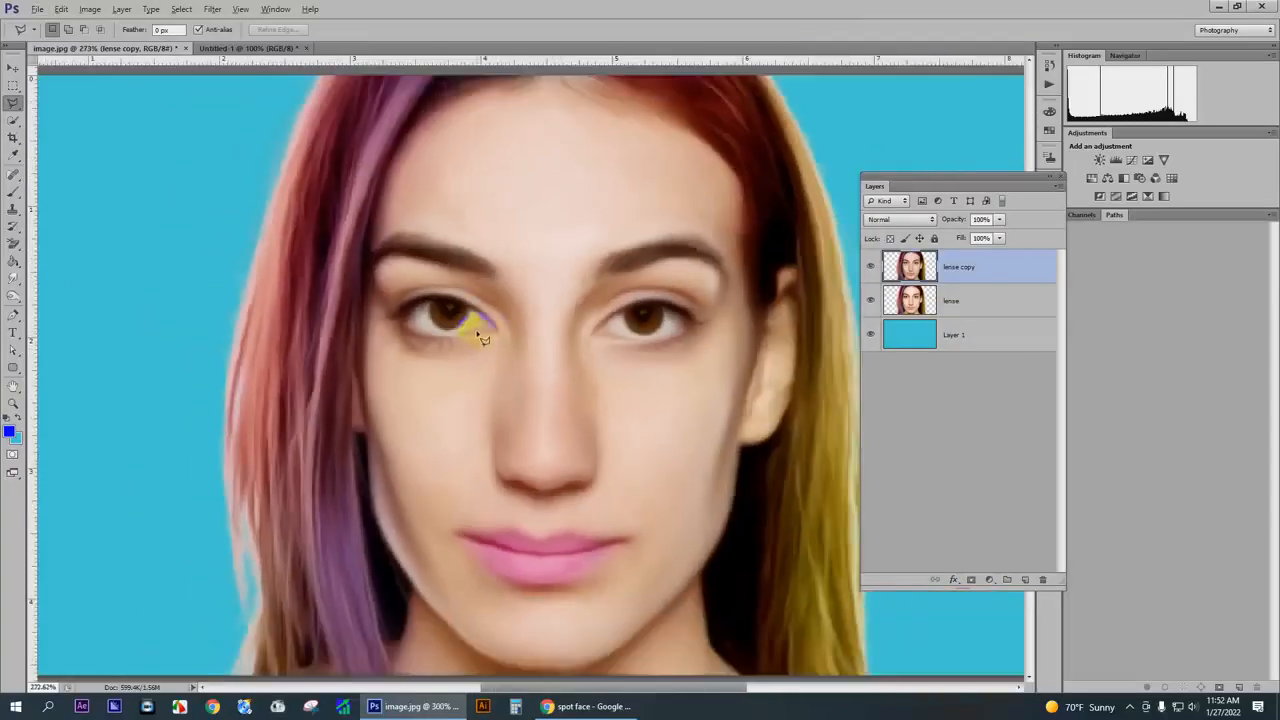
left_click_drag(494, 333, 503, 345)
- Set up the Eraser with a soft round 45 px brush at 57% opacity and 61% flow
left_click(14, 238)
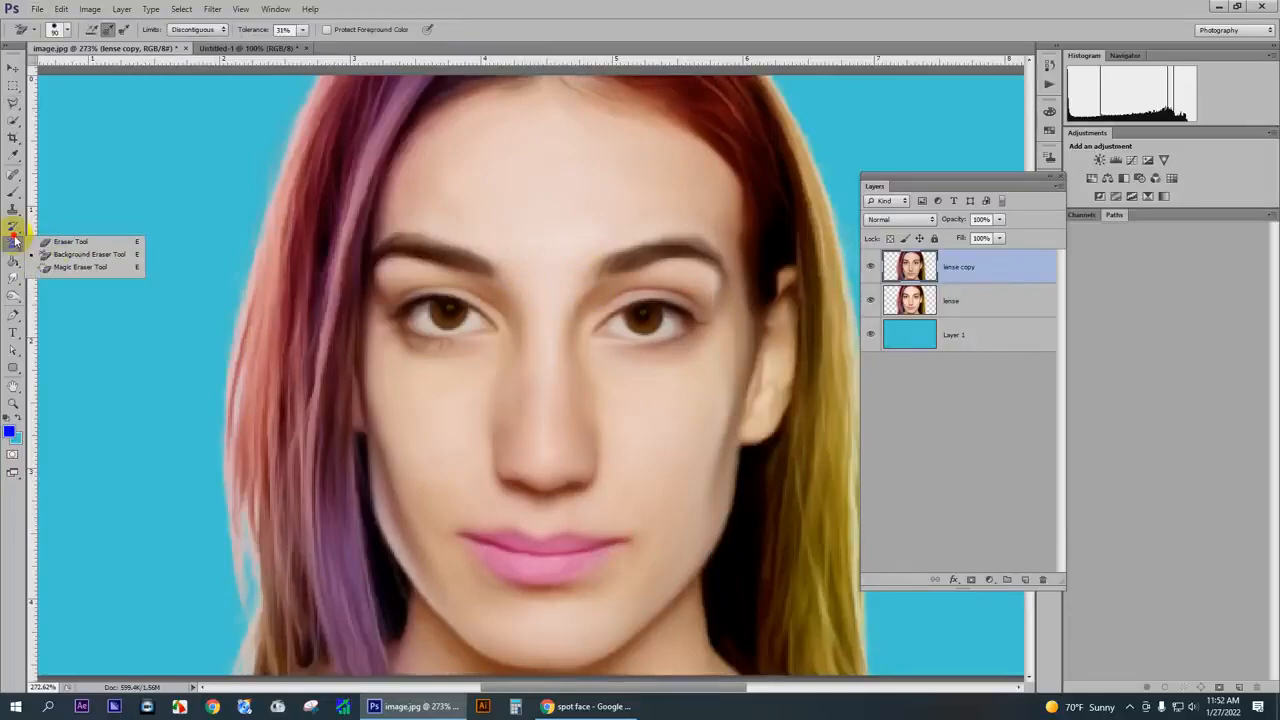
left_click(64, 241)
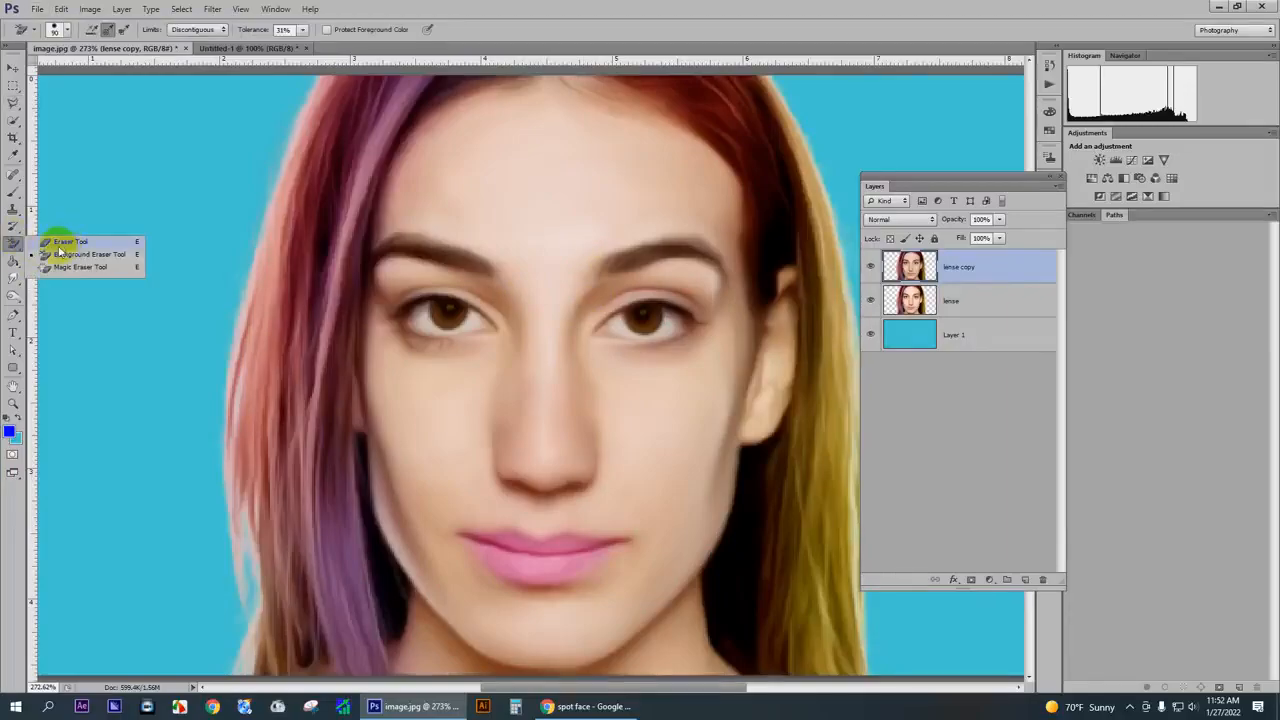
left_click(56, 30)
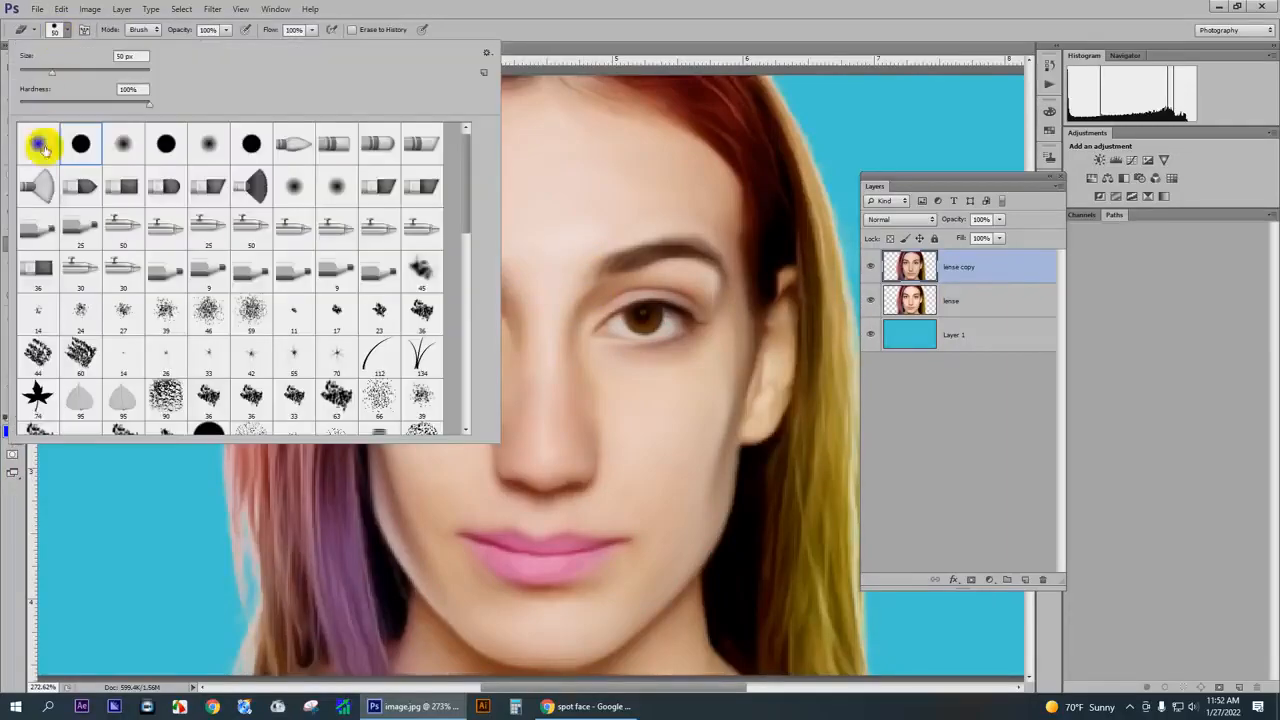
double_click(44, 149)
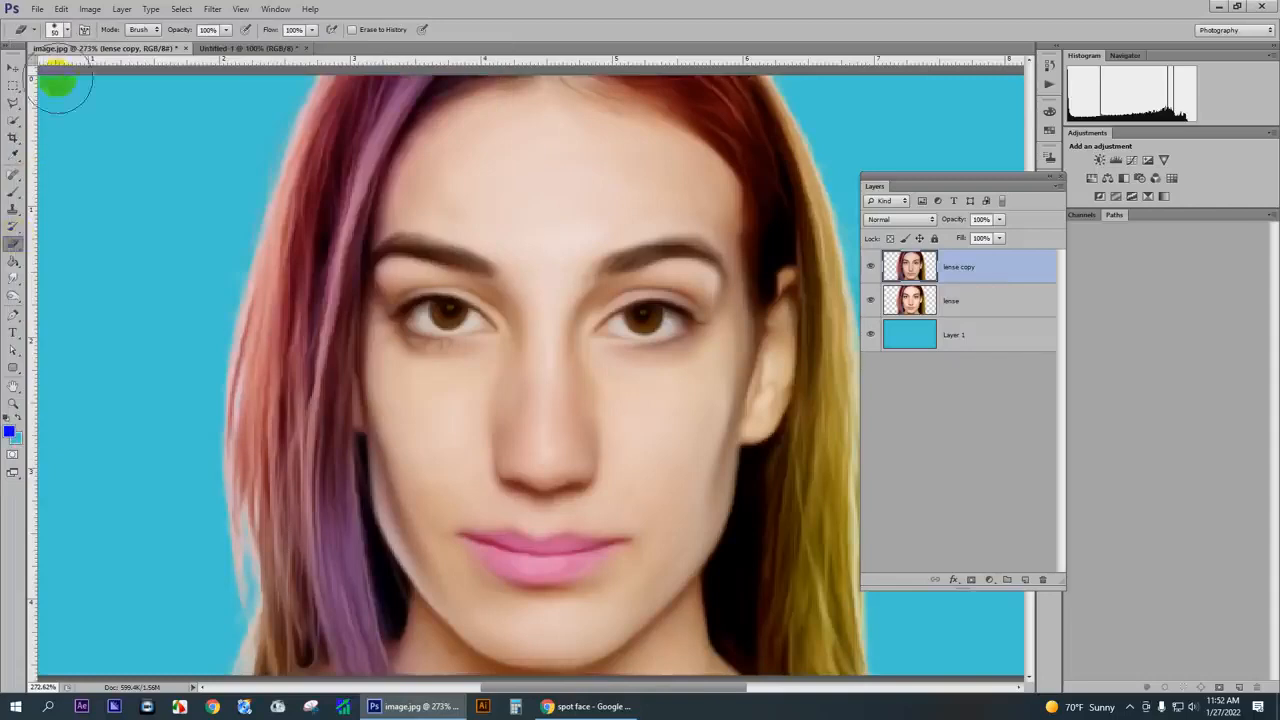
left_click(229, 30)
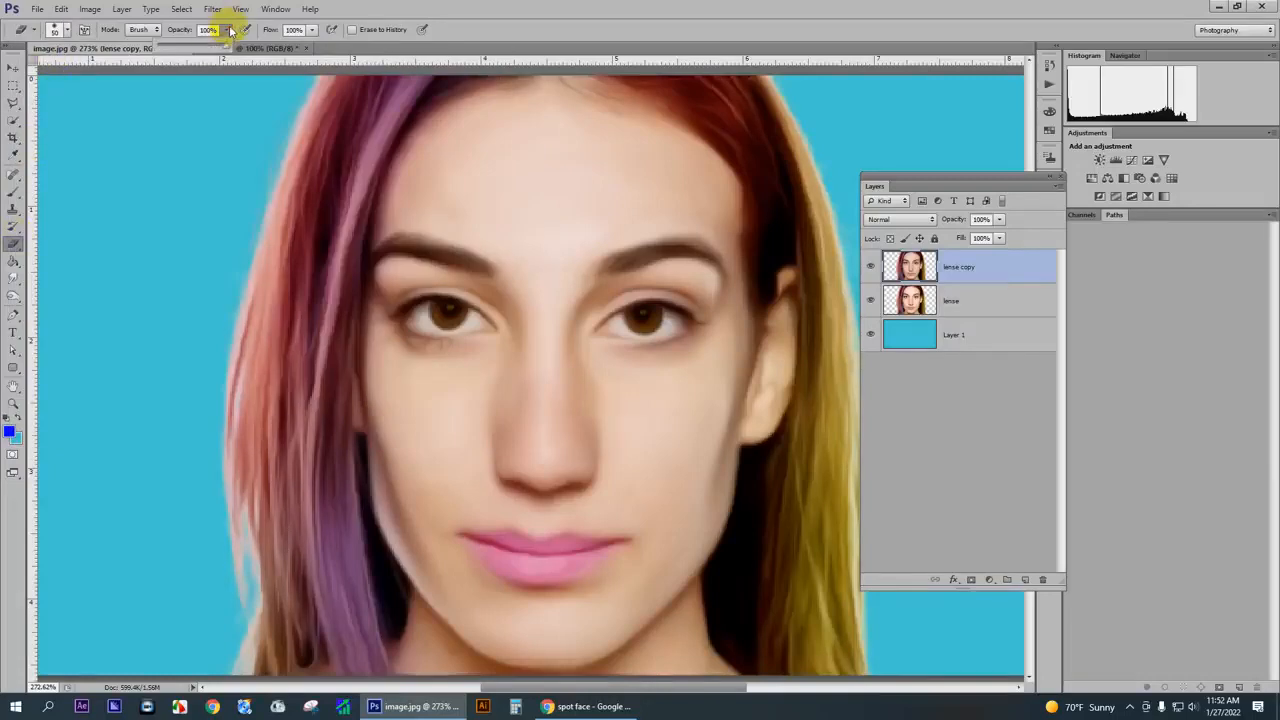
left_click(312, 30)
left_click(459, 29)
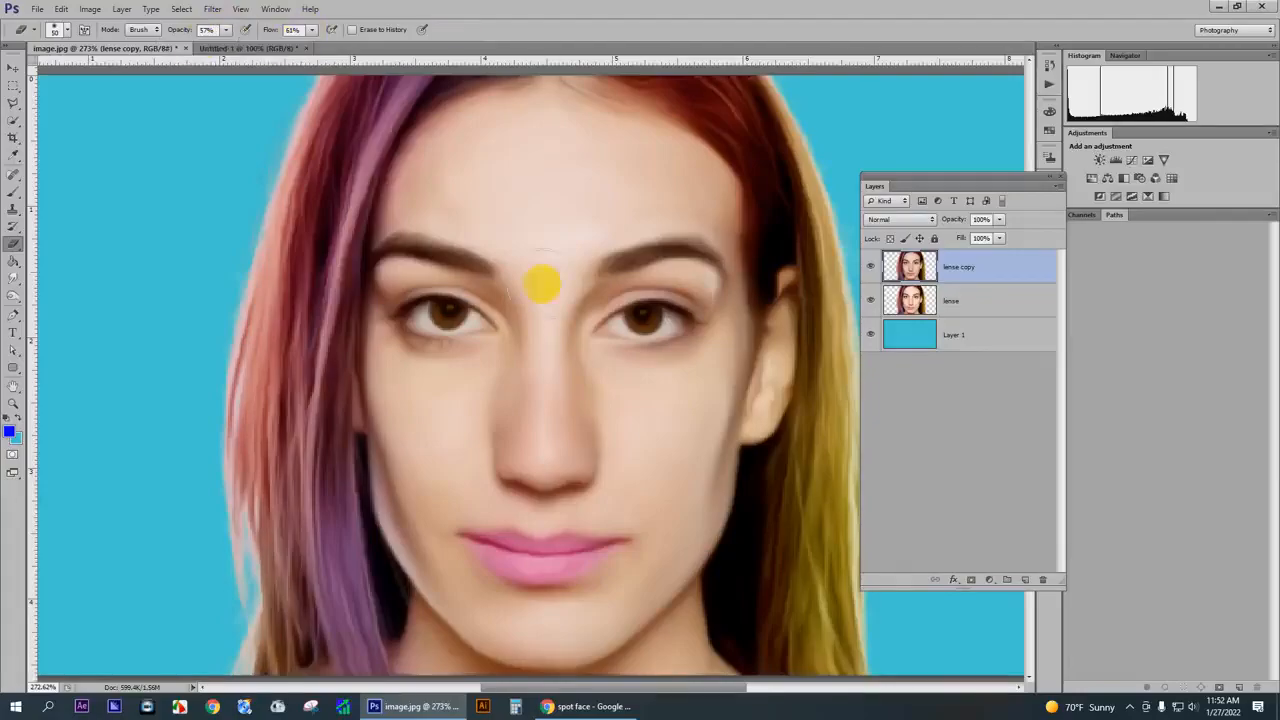
key("[")
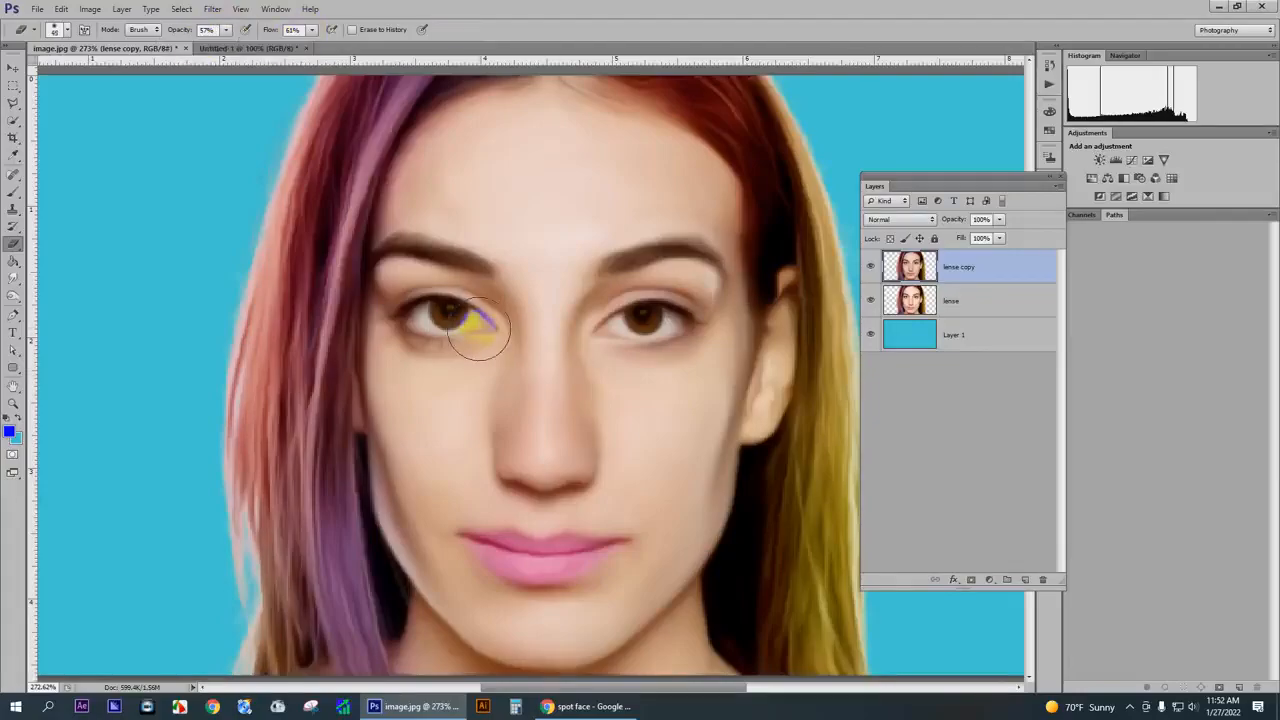
- Erase the oil-painted effect over both eyes and the lips on the lense copy layer
mouse_move(489, 330)
left_mouse_down()
mouse_move(451, 312)
mouse_move(420, 321)
mouse_move(470, 325)
left_mouse_up()
mouse_move(619, 332)
left_mouse_down()
mouse_move(661, 313)
mouse_move(685, 319)
mouse_move(708, 297)
left_mouse_up()
scroll(720, 392, "down", 2)
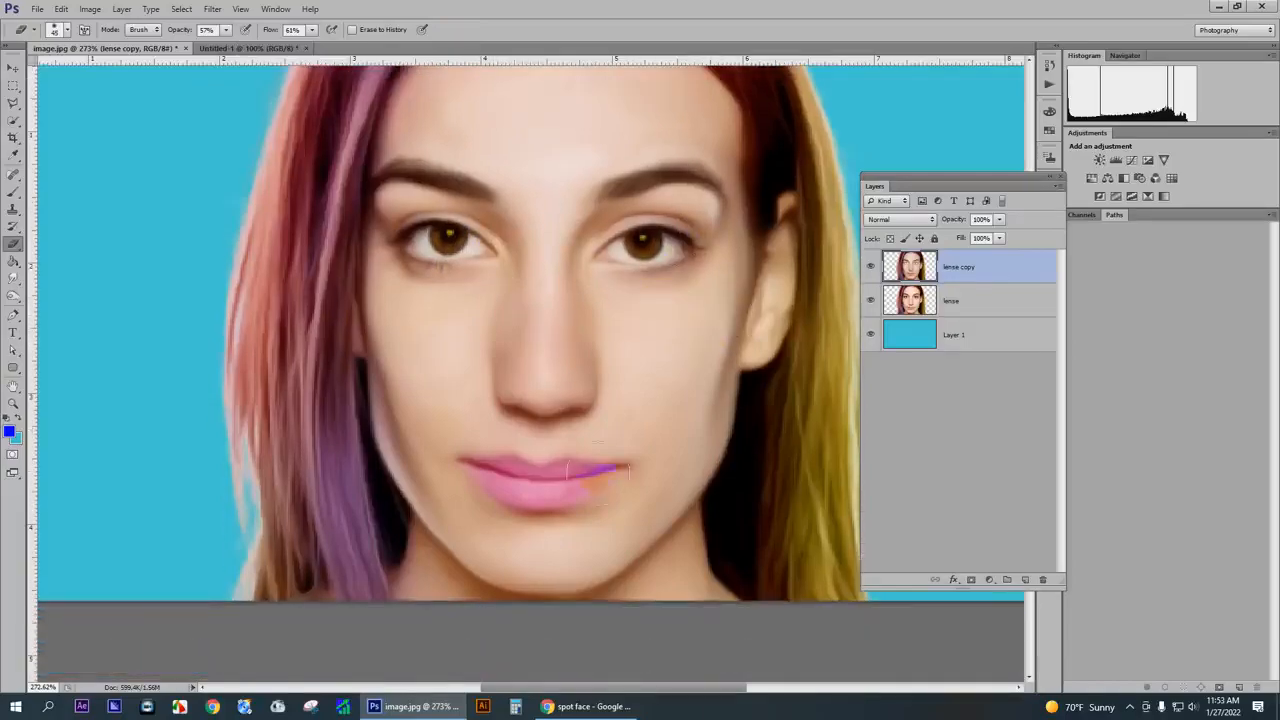
mouse_move(578, 490)
left_mouse_down()
mouse_move(535, 502)
mouse_move(459, 460)
mouse_move(615, 458)
mouse_move(522, 470)
left_mouse_up()
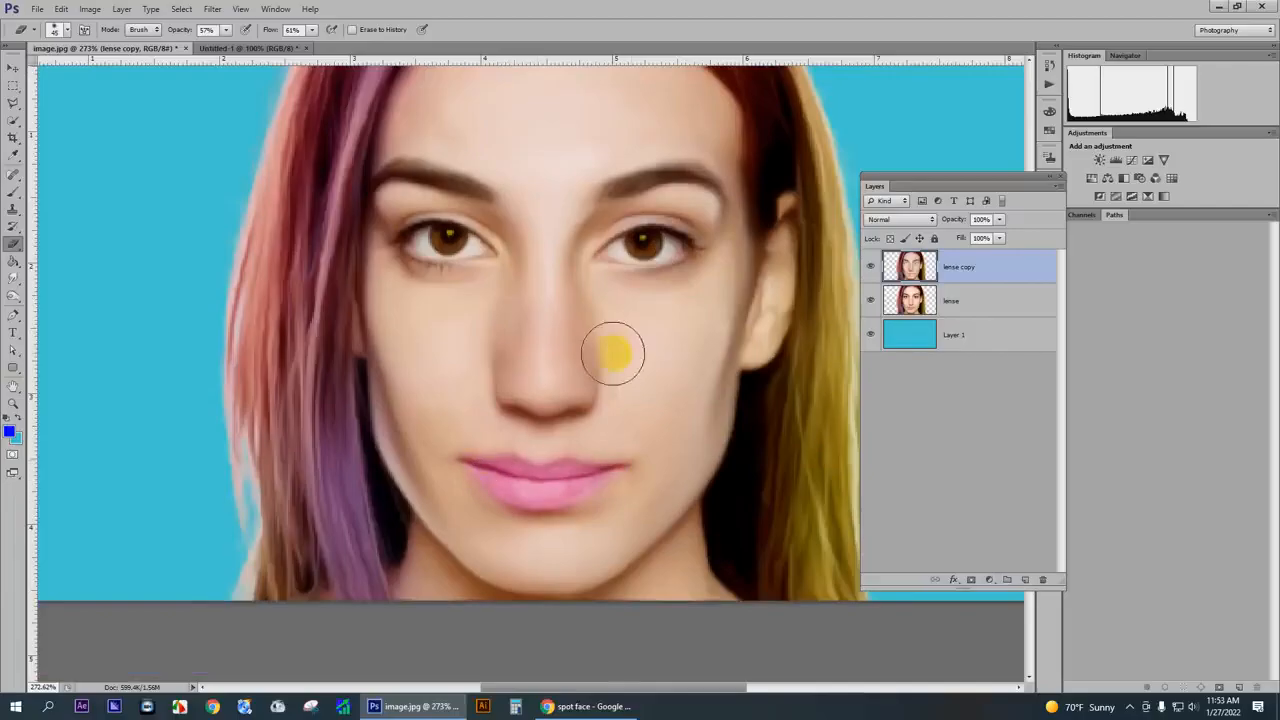
- Inspect the eyes, lips and whole portrait at several magnifications to judge the erased areas
scroll(630, 340, "down", 1)
scroll(675, 288, "up", 4)
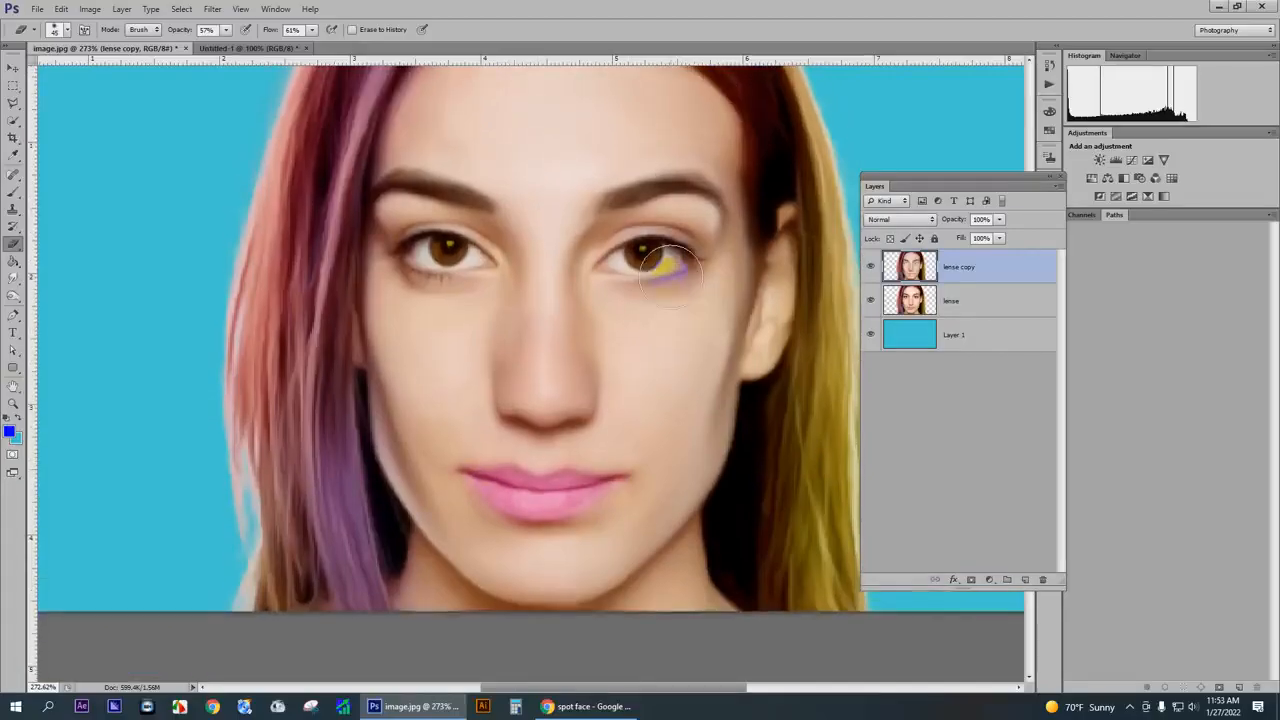
scroll(597, 189, "up", 2)
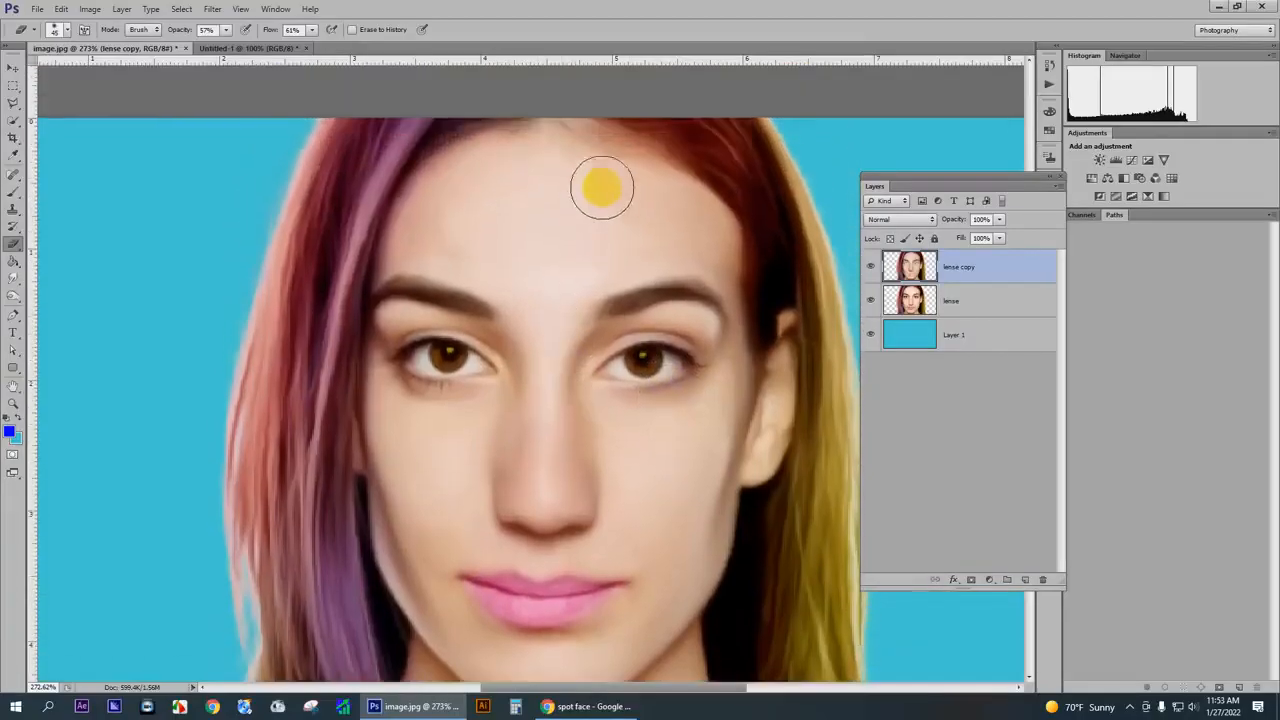
scroll(571, 220, "down", 3)
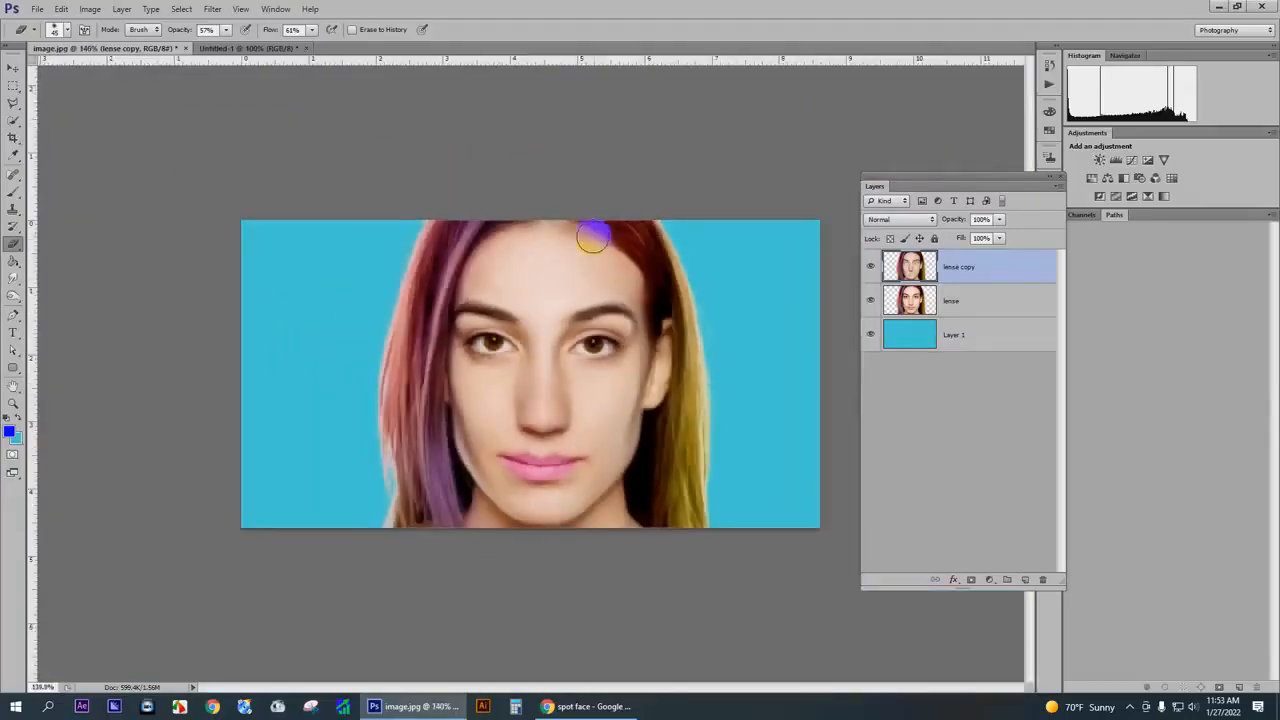
scroll(594, 235, "down", 1)
scroll(629, 366, "up", 2)
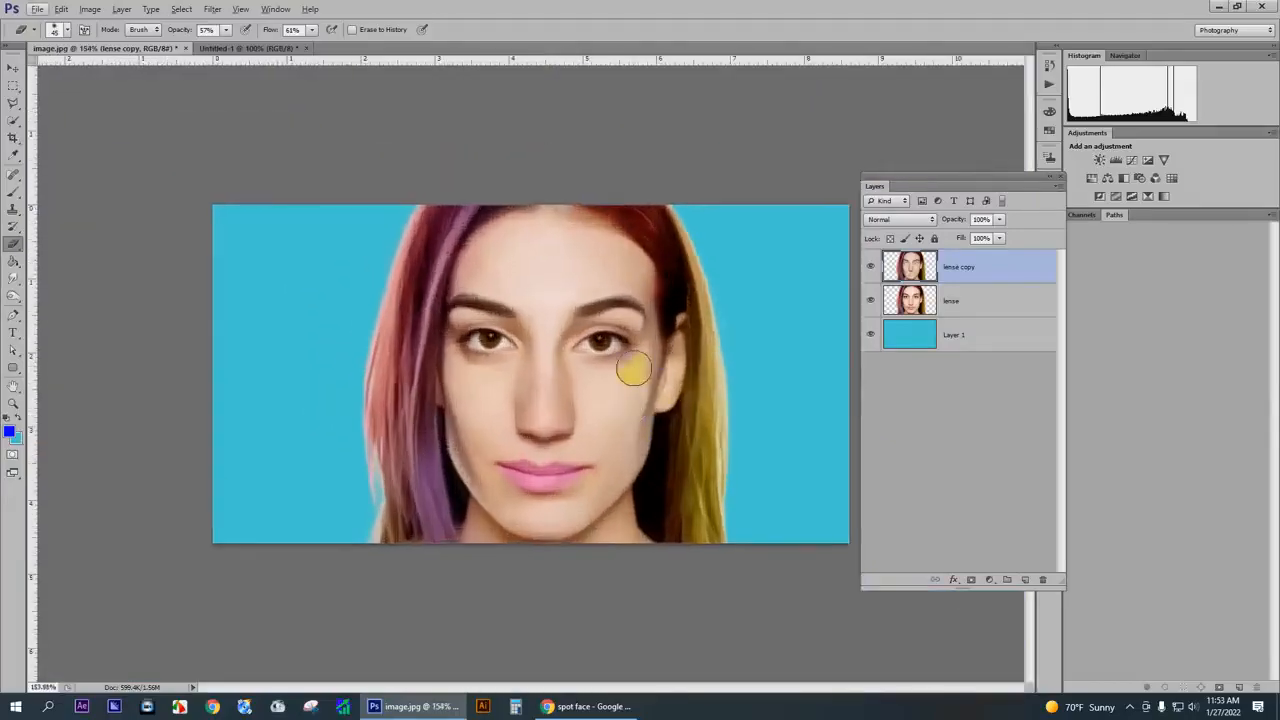
scroll(655, 365, "up", 1)
scroll(661, 365, "down", 4)
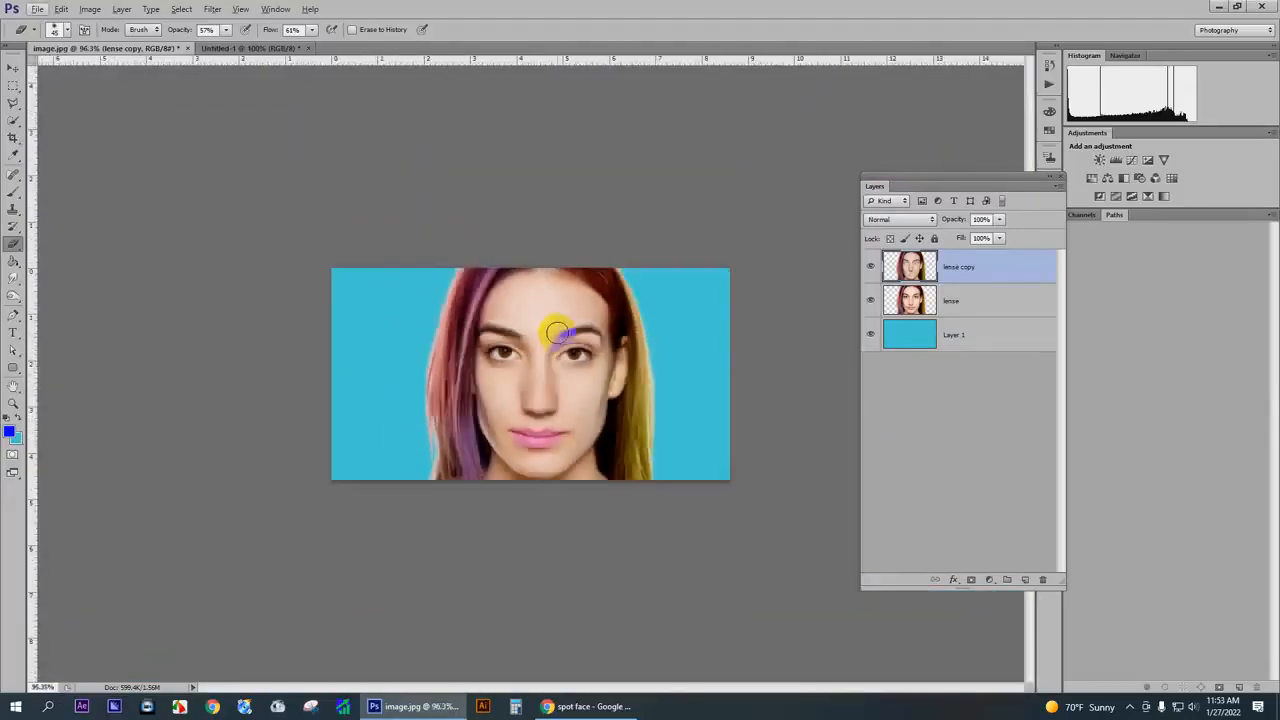
scroll(574, 412, "up", 1)
scroll(574, 412, "up", 1)
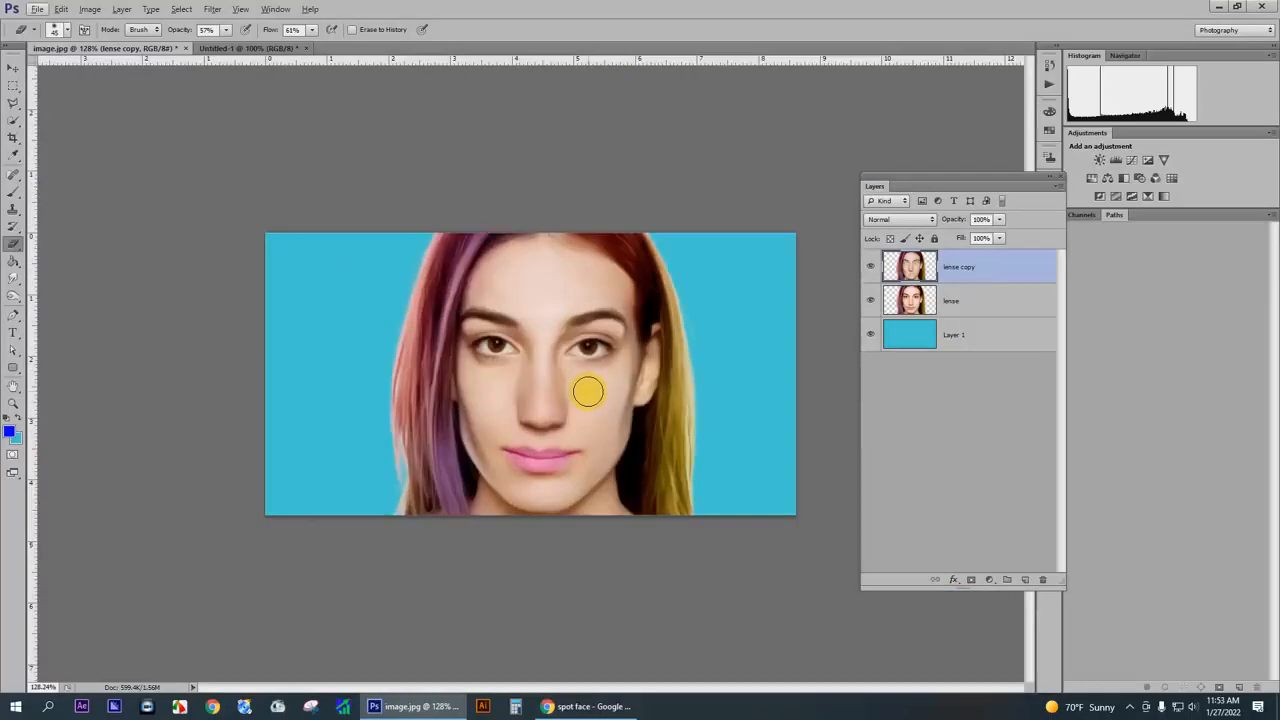
scroll(588, 384, "up", 1)
scroll(592, 378, "down", 2)
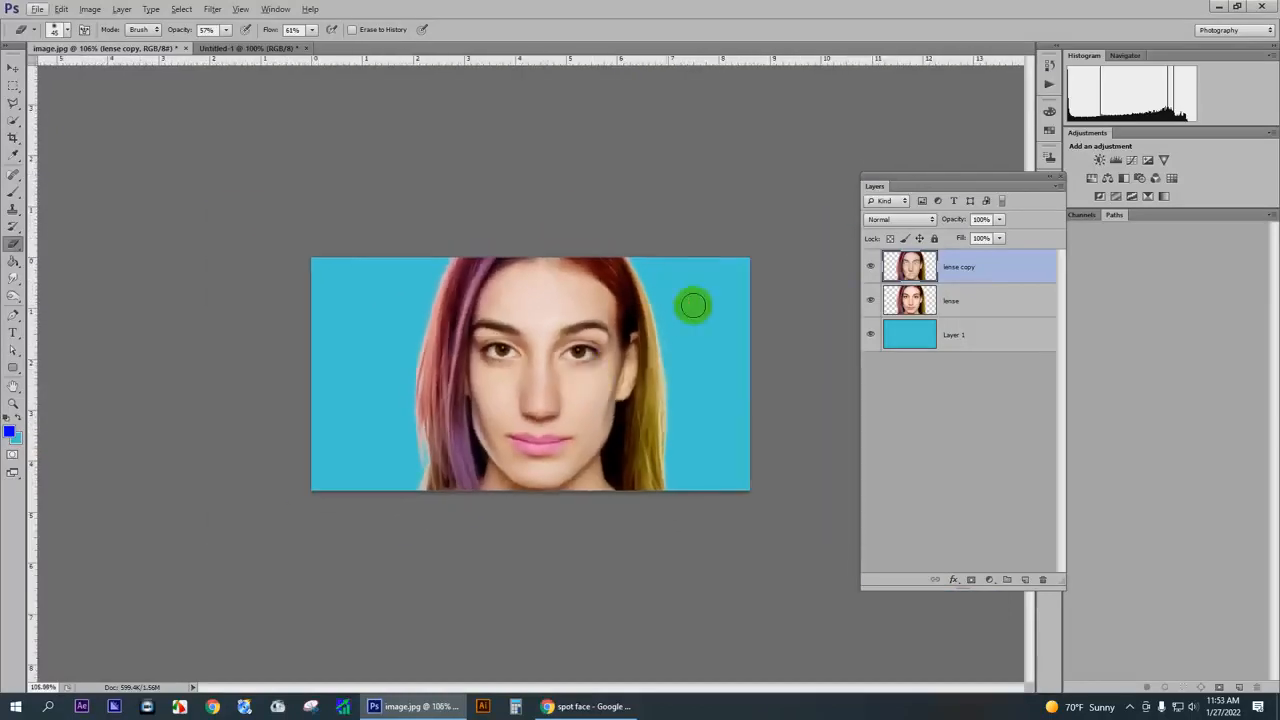
- Create a white 1200 × 500 pixel RGB document at 300 pixels/inch and return to image.jpg
left_click(12, 70)
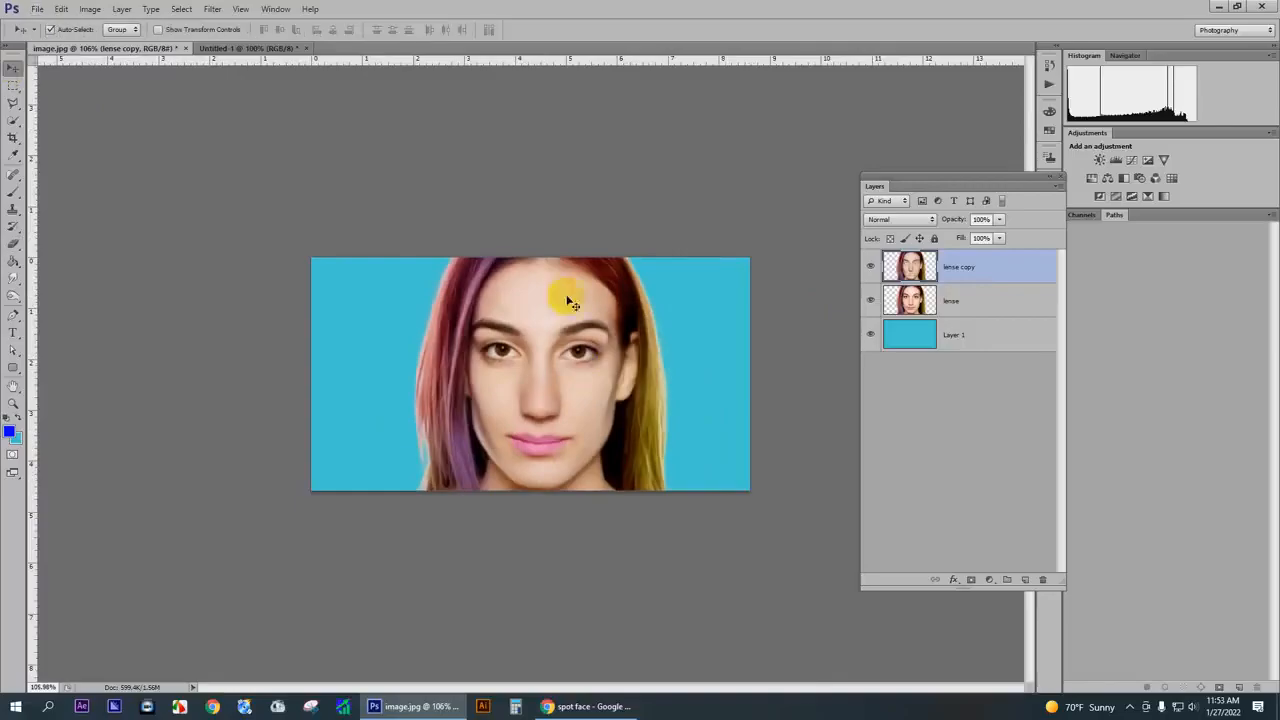
key("ctrl+n")
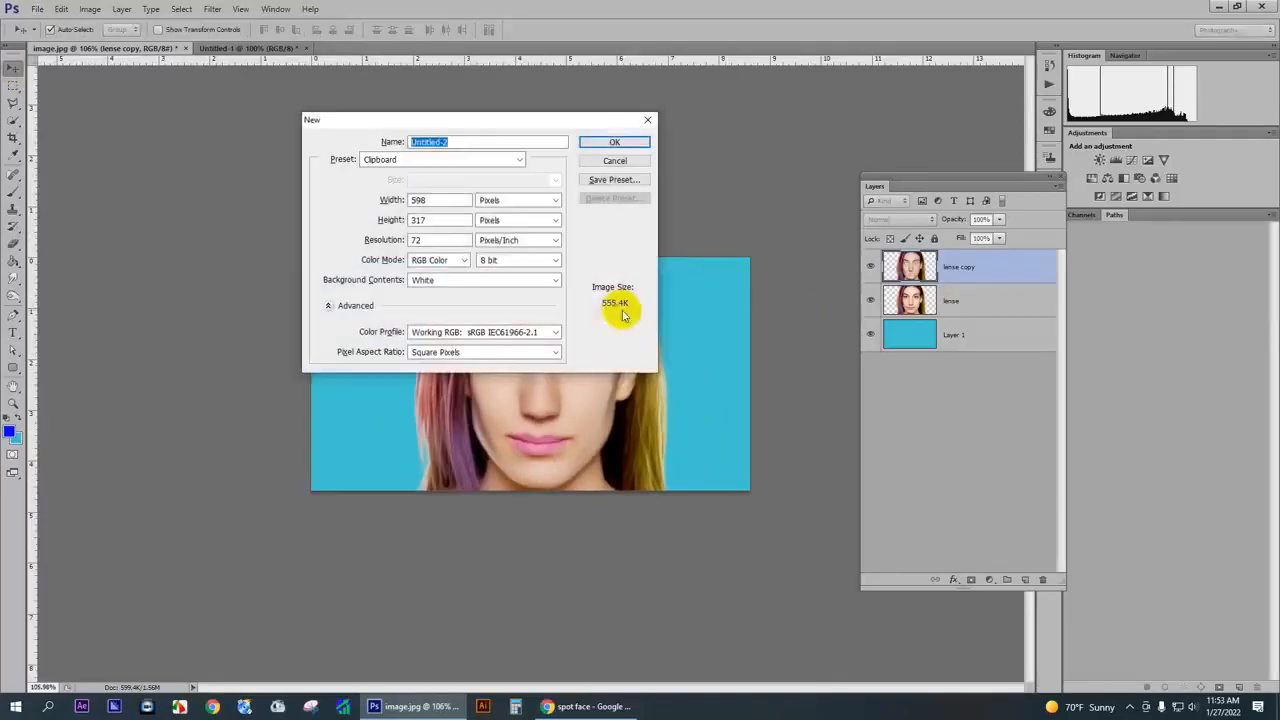
left_click(391, 200)
type("1200")
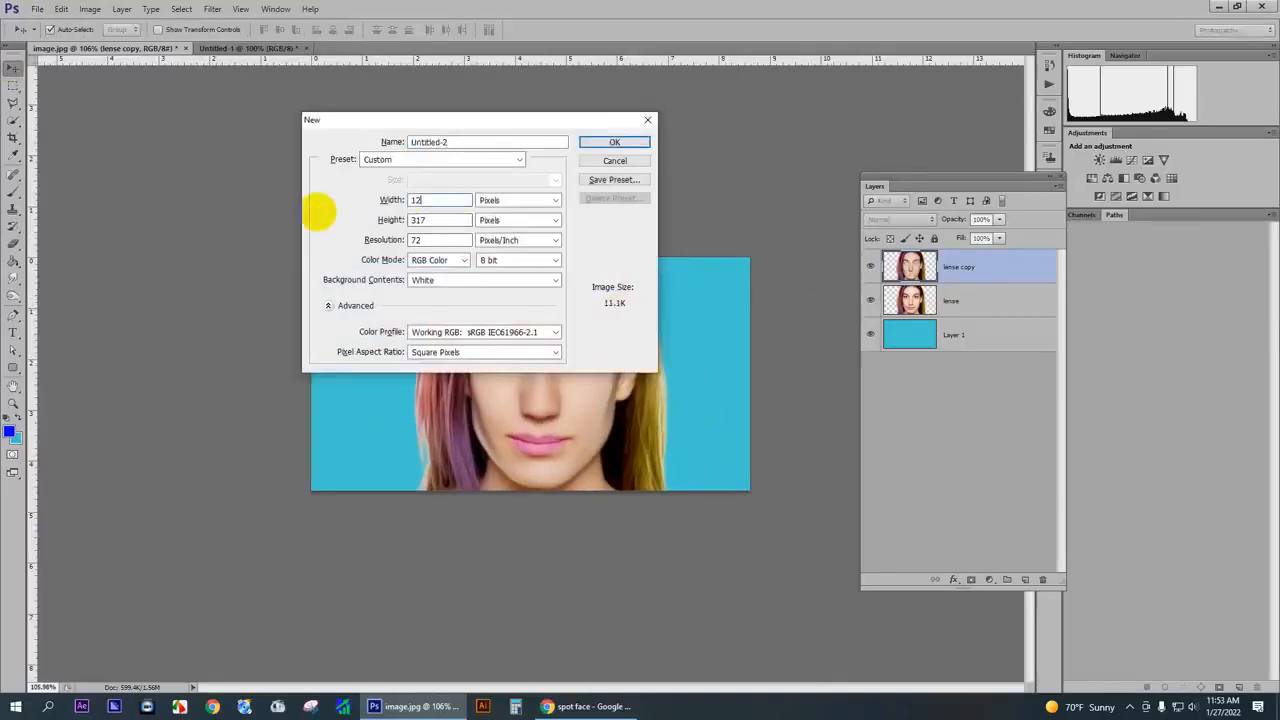
key("Tab")
key("Tab")
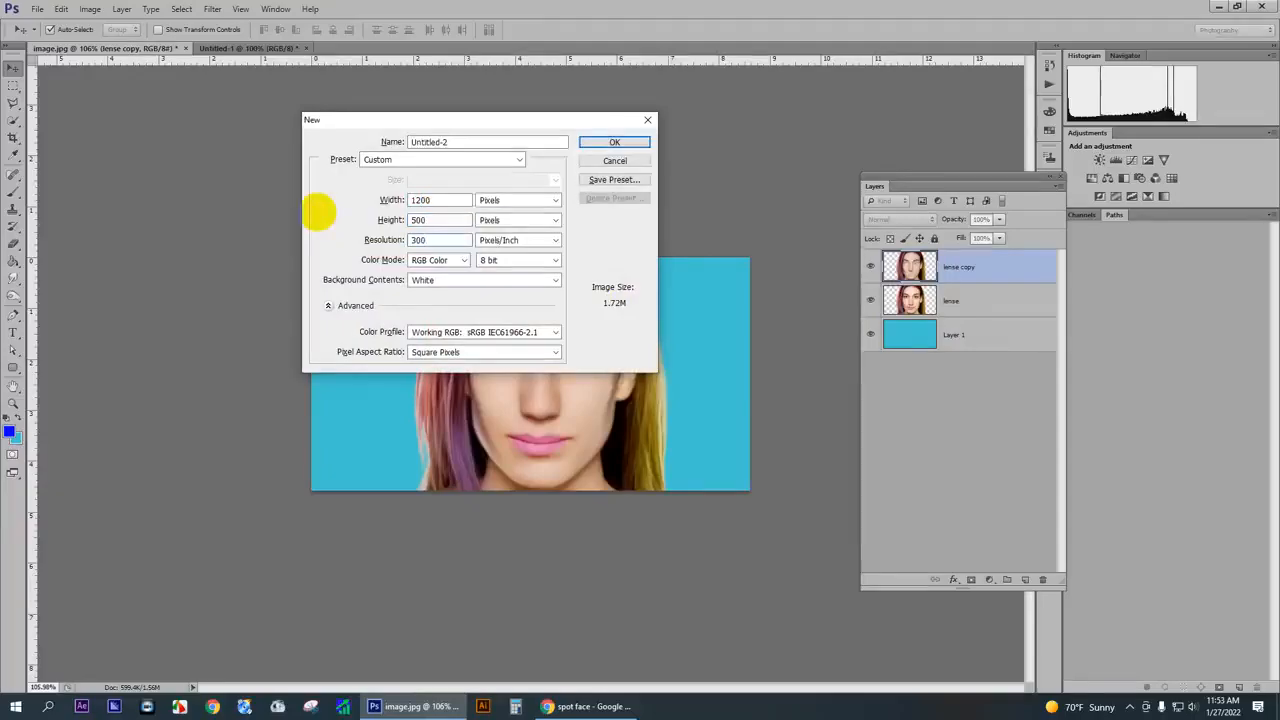
key("Return")
left_click(243, 48)
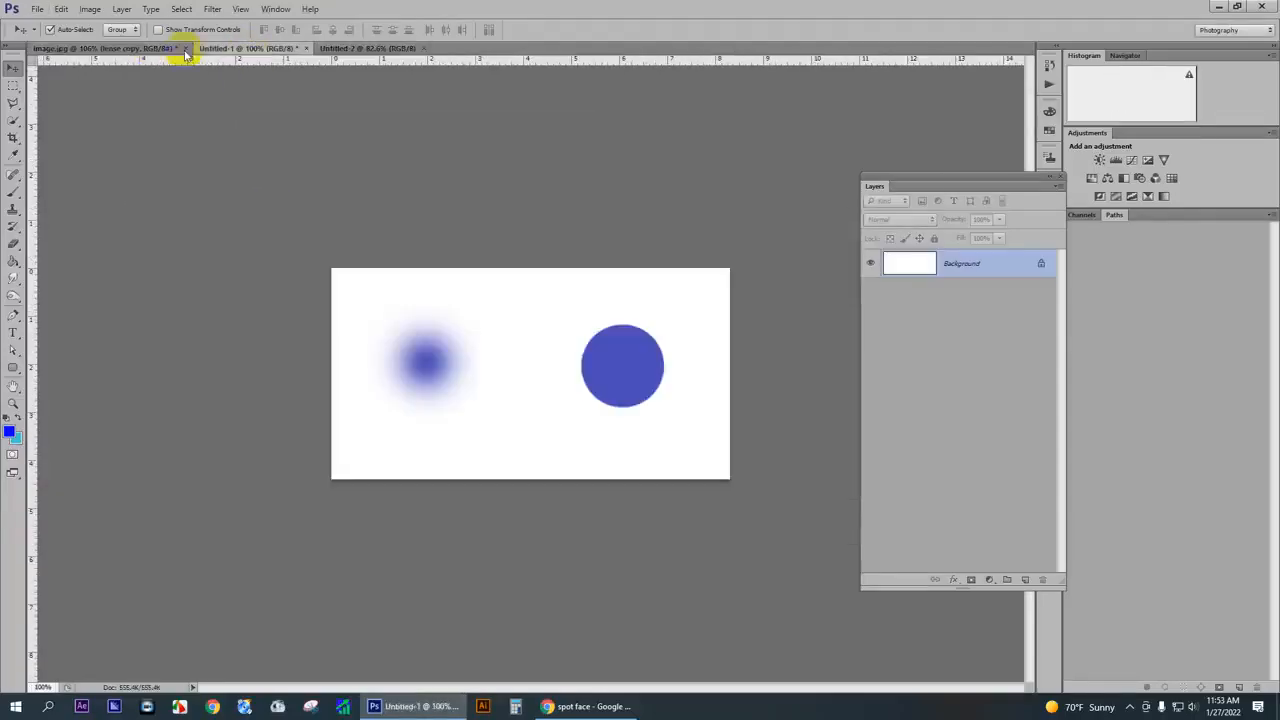
left_click(143, 47)
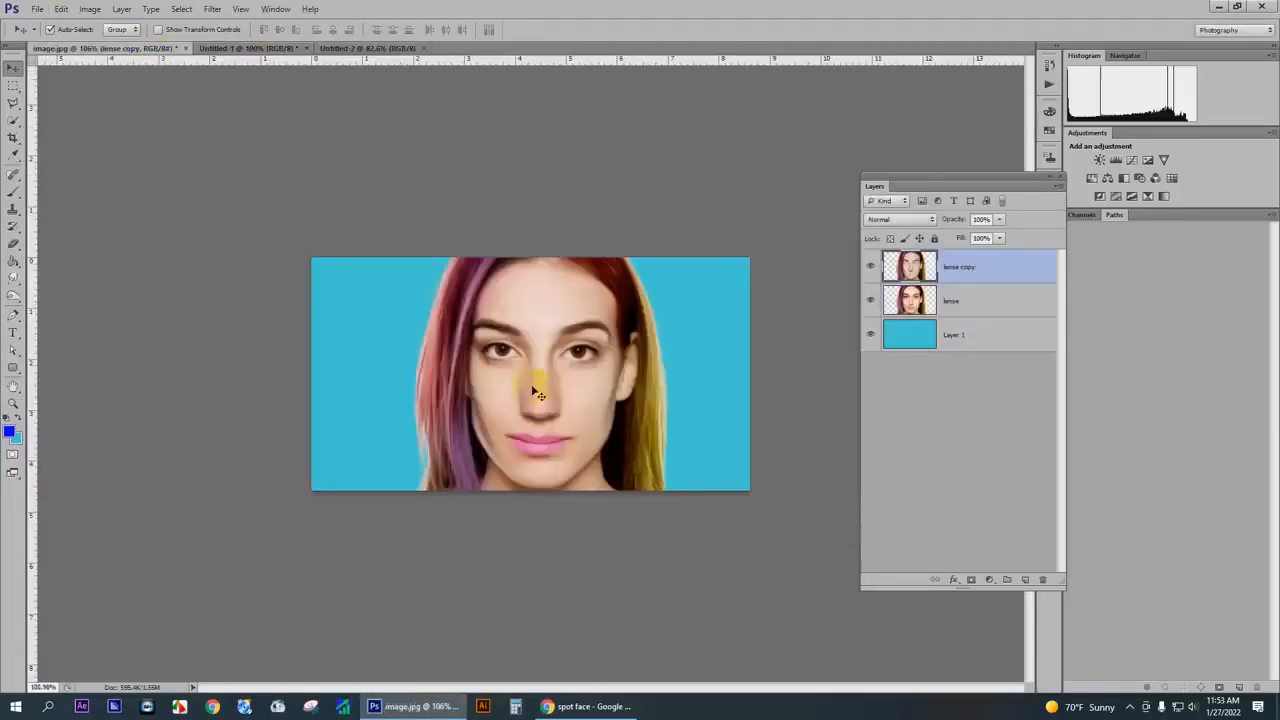
- Merge the lense and lense copy layers and copy the merged portrait into the white 1200 × 500 document
left_click(957, 299, "shift")
key("ctrl+e")
mouse_move(530, 360)
left_mouse_down()
mouse_move(370, 42)
mouse_move(523, 377)
left_mouse_up()
- Enlarge the portrait to fill the canvas height and place it at the right end of the banner
key("ctrl+t")
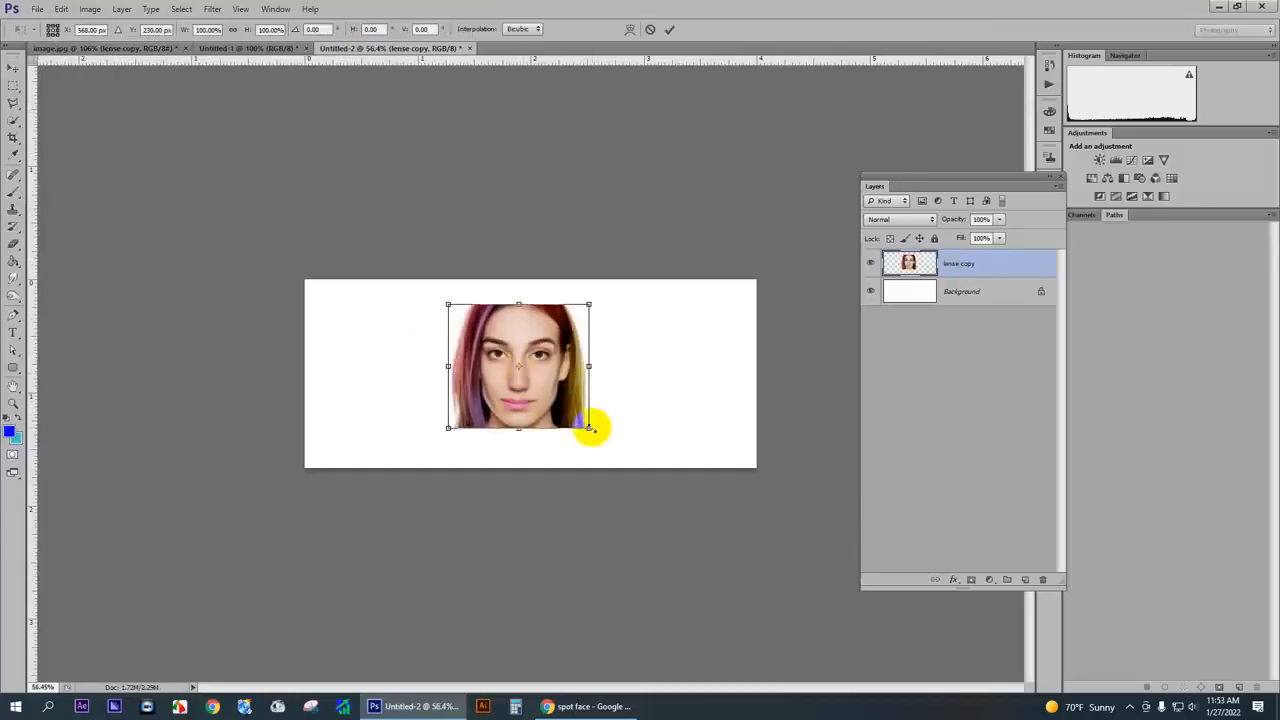
left_click_drag(591, 428, 615, 458)
left_click_drag(574, 408, 706, 426)
left_click_drag(552, 296, 531, 279)
key("Return")
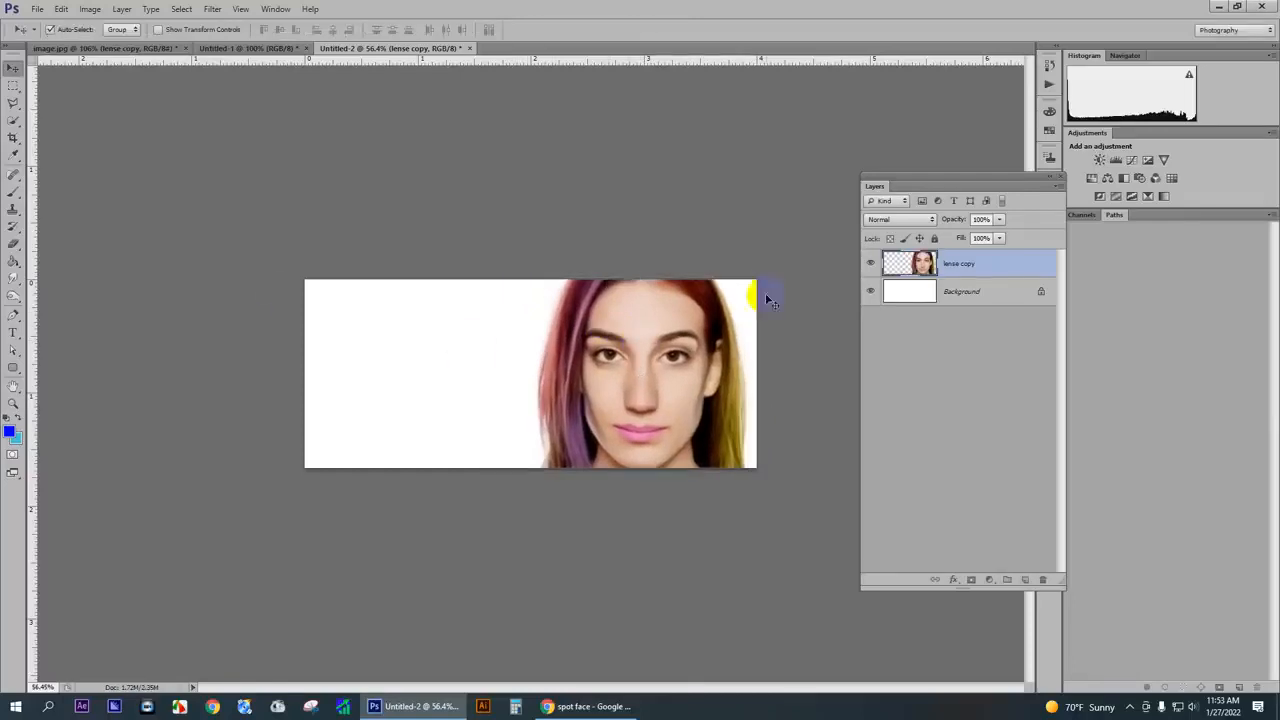
- Add a new layer between the portrait and the Background and fill it with dark maroon
left_click(961, 300)
left_click(1025, 580)
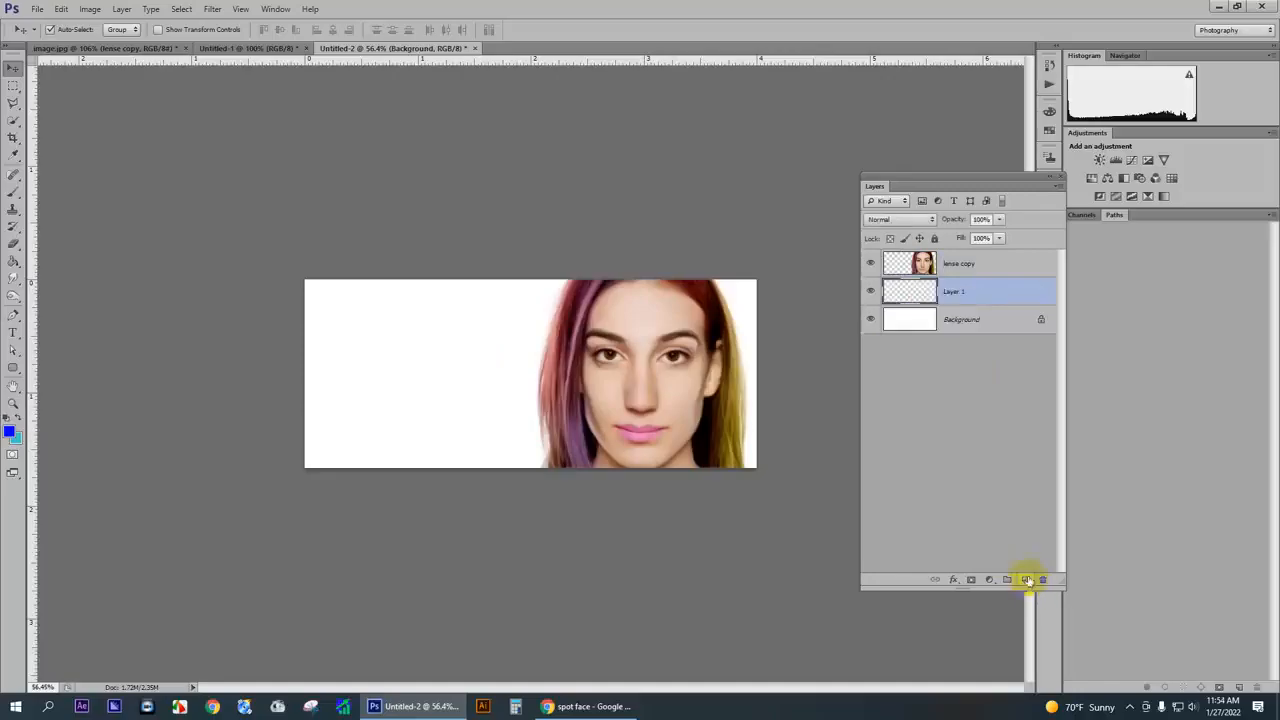
left_click(9, 432)
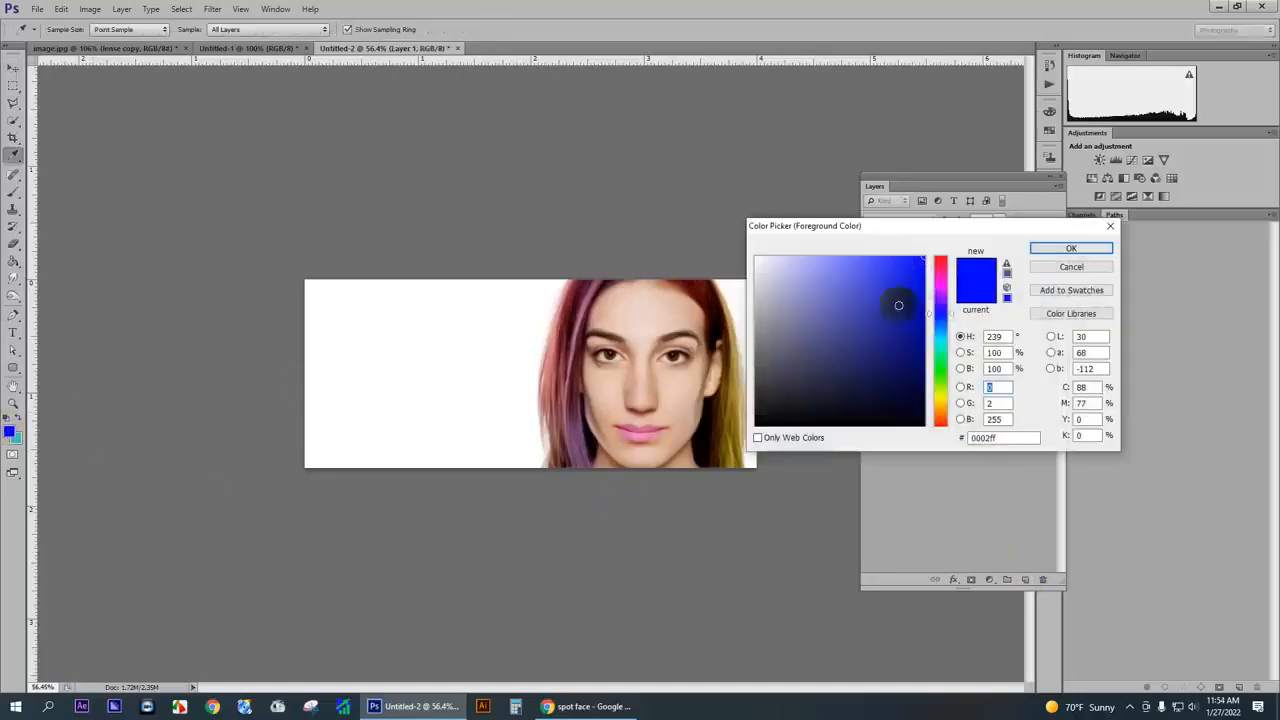
left_click(940, 282)
left_click(923, 347)
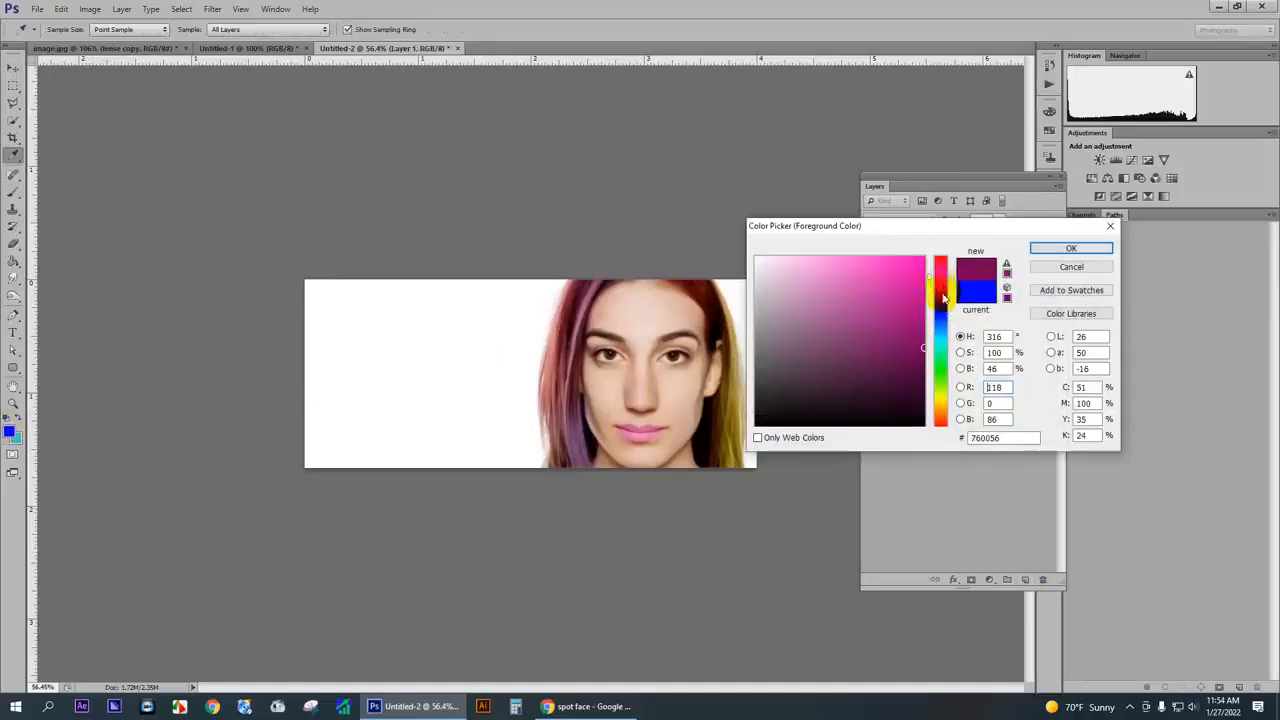
key("Return")
key("v")
key("alt+BackSpace")
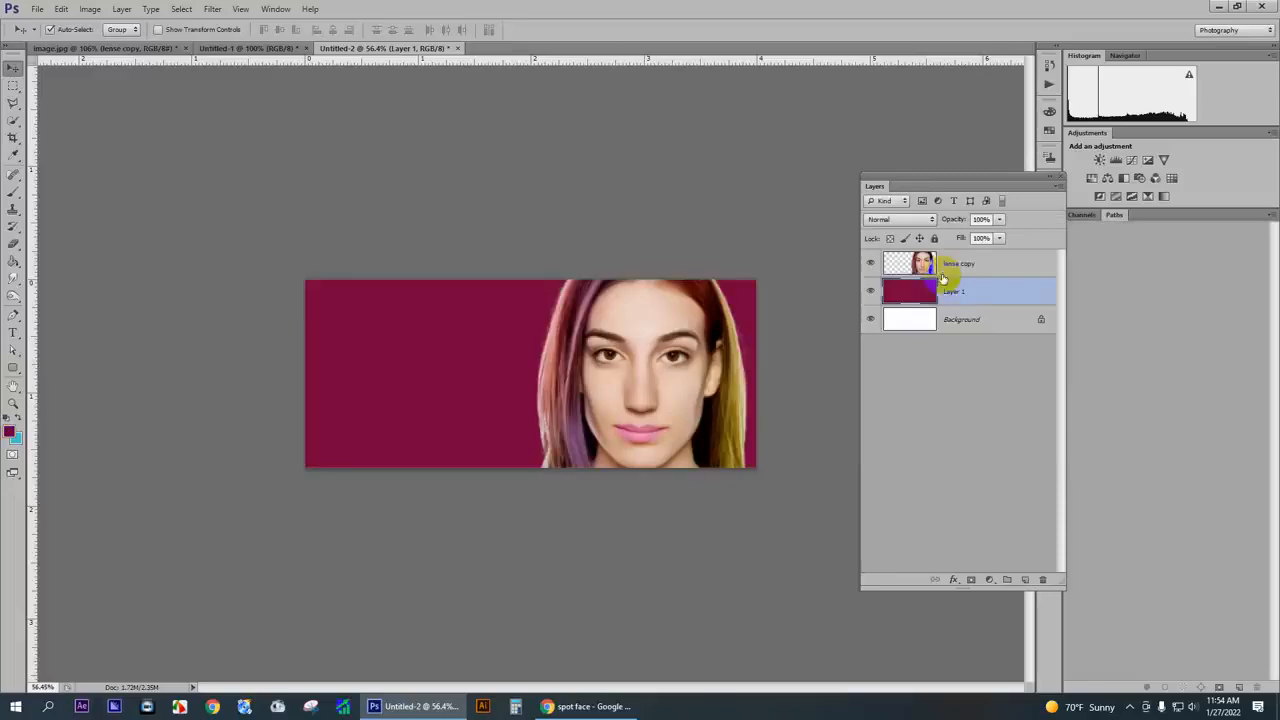
- Set the Brush tool's foreground colour to a bright pink
left_click(15, 196)
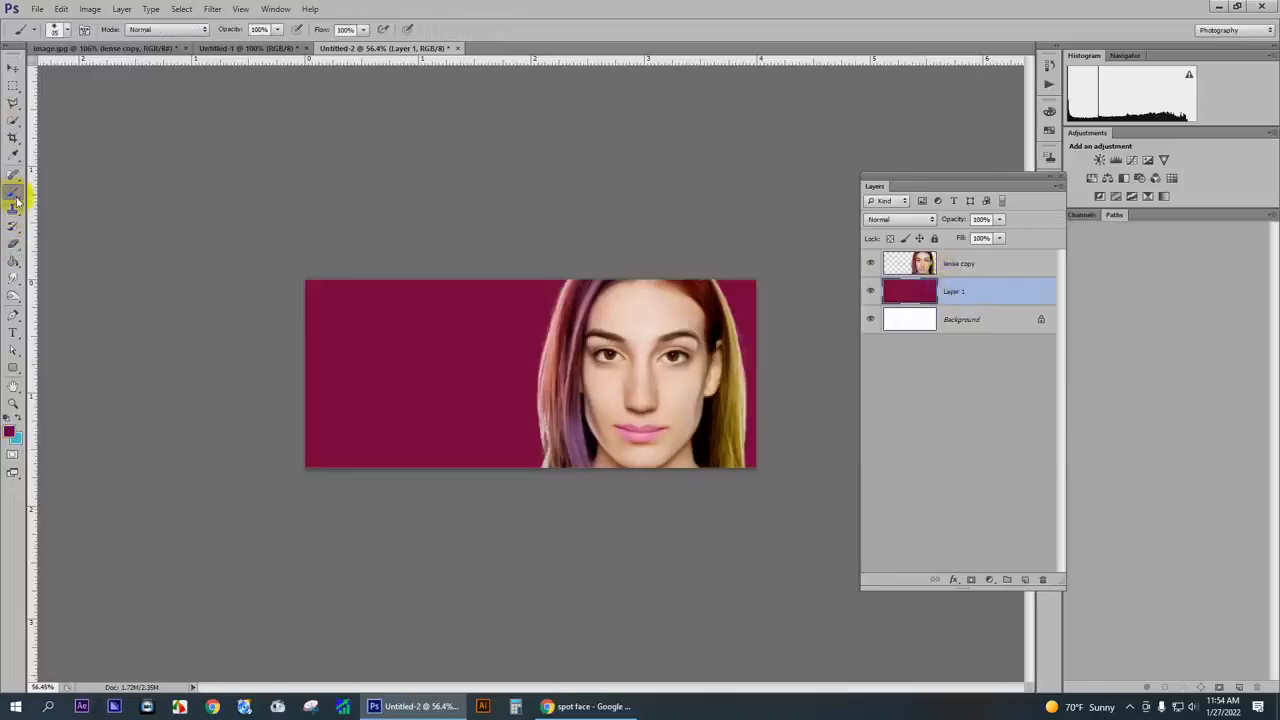
left_click(10, 431)
left_click_drag(931, 273, 930, 300)
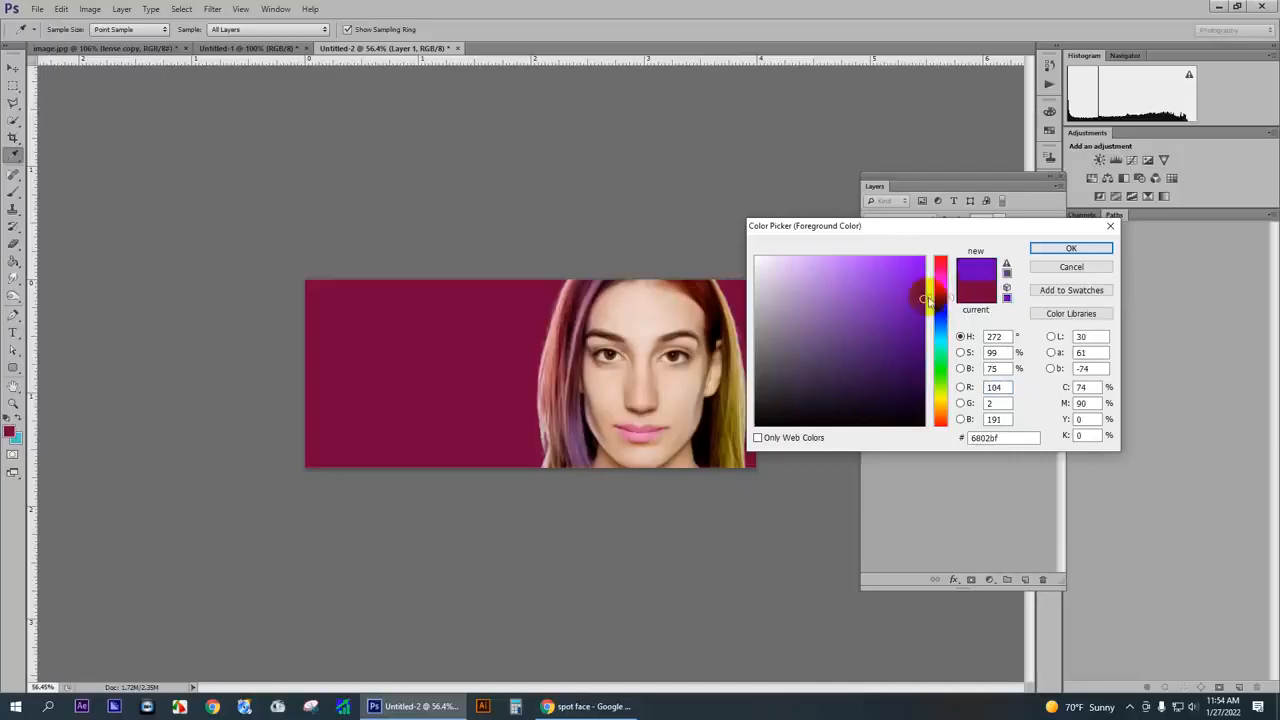
left_click(466, 331)
left_click(941, 292)
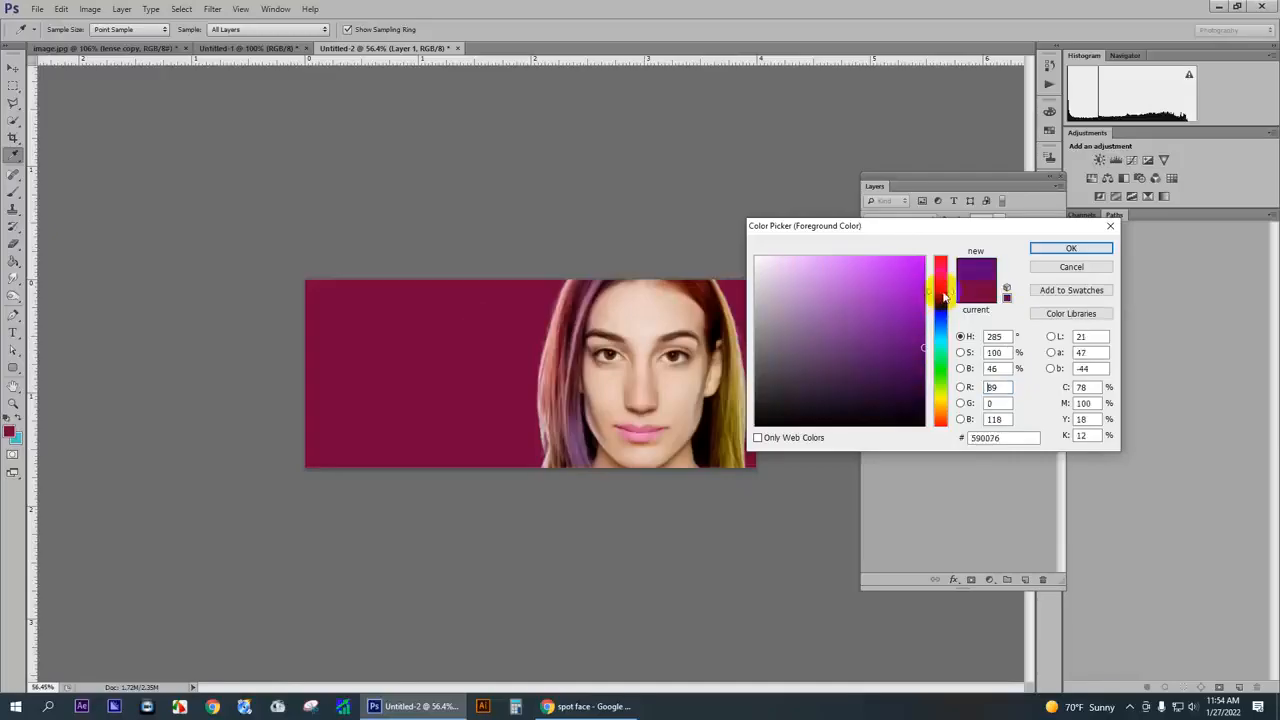
left_click(510, 330)
left_click(920, 305)
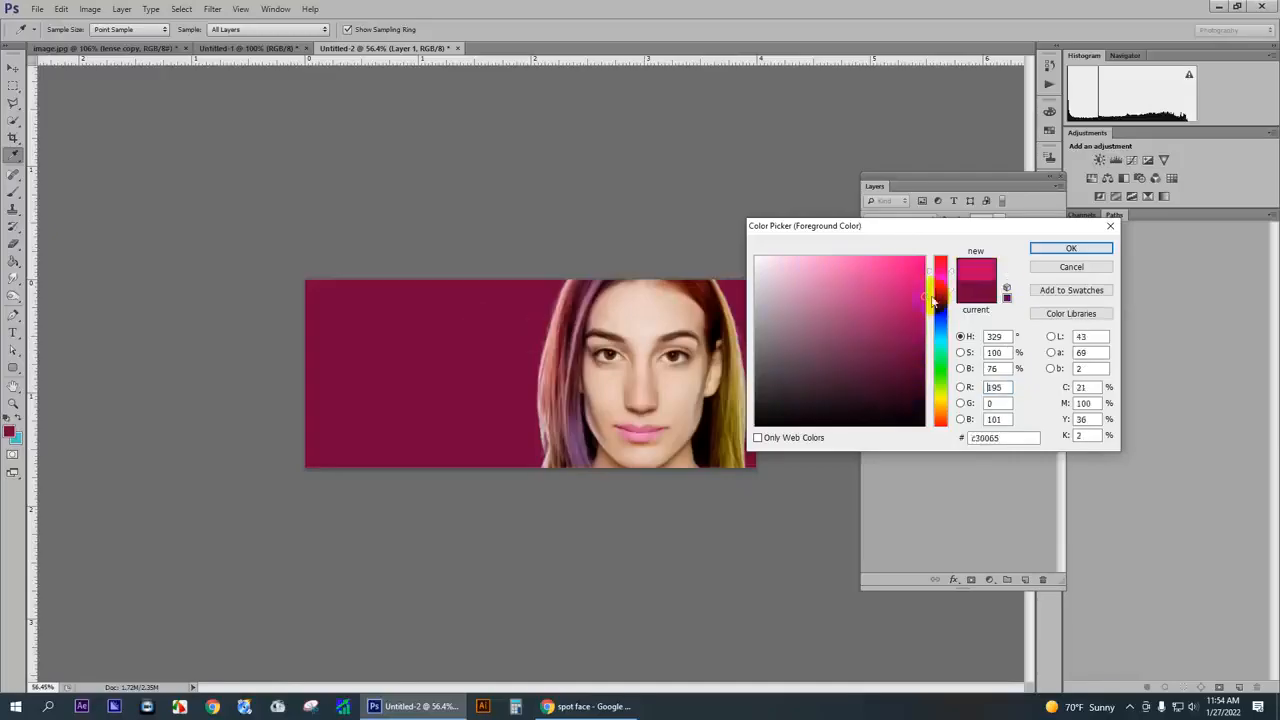
left_click_drag(923, 293, 923, 280)
left_click(1050, 250)
key("b")
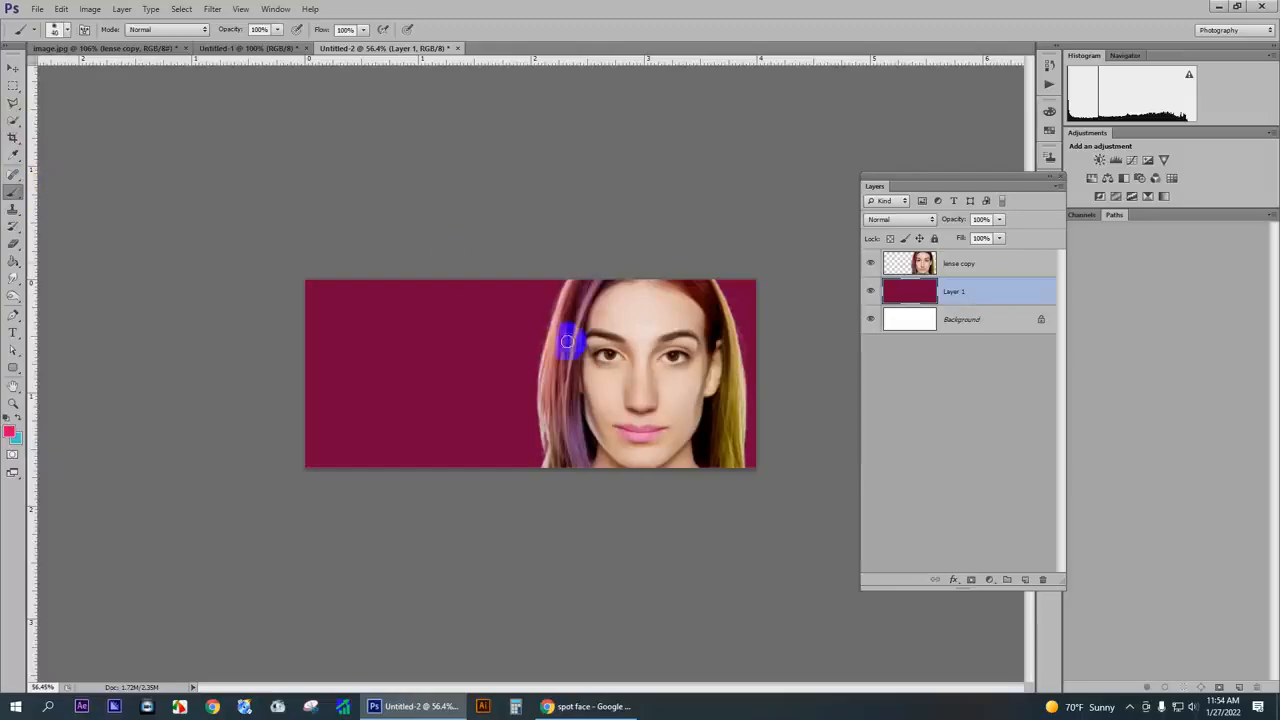
- Paint soft pink glows on Layer 1 behind the portrait and at the banner's left edge with a 600 px brush
left_click_drag(586, 363, 601, 363)
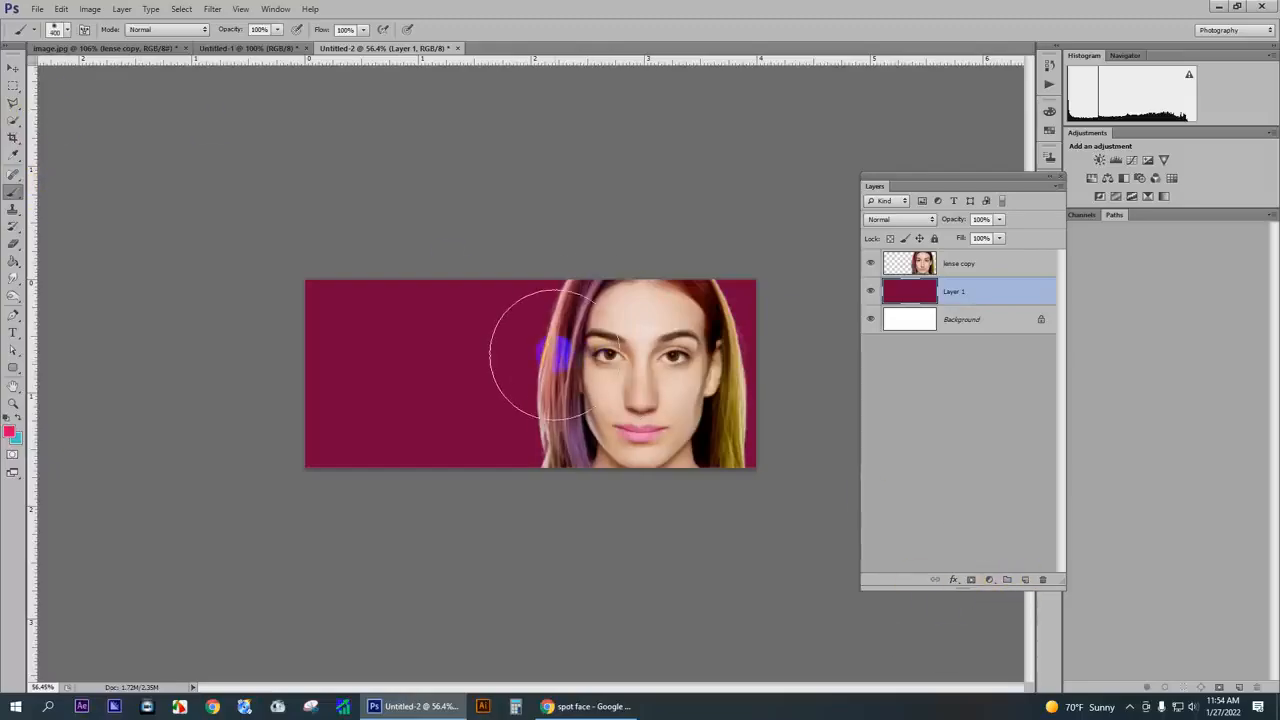
key("bracketright")
key("bracketright")
key("bracketright")
key("bracketleft")
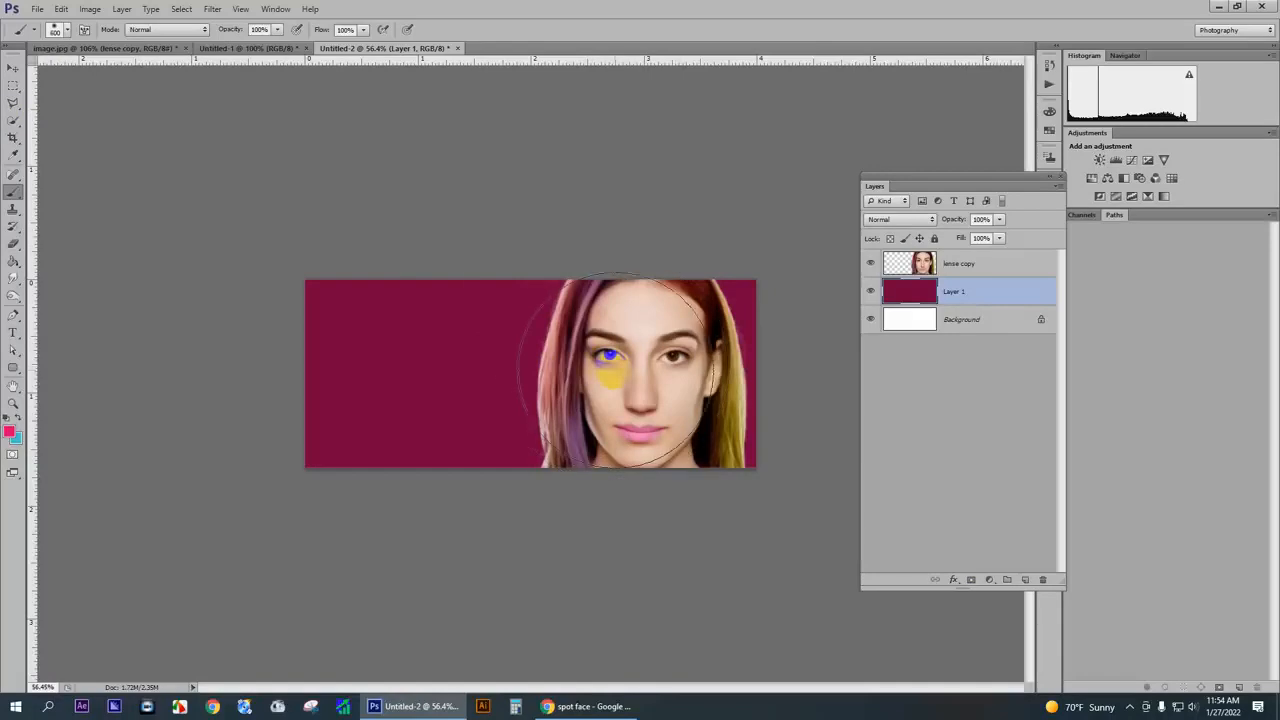
left_click(608, 373)
left_click(603, 418)
left_click(605, 350)
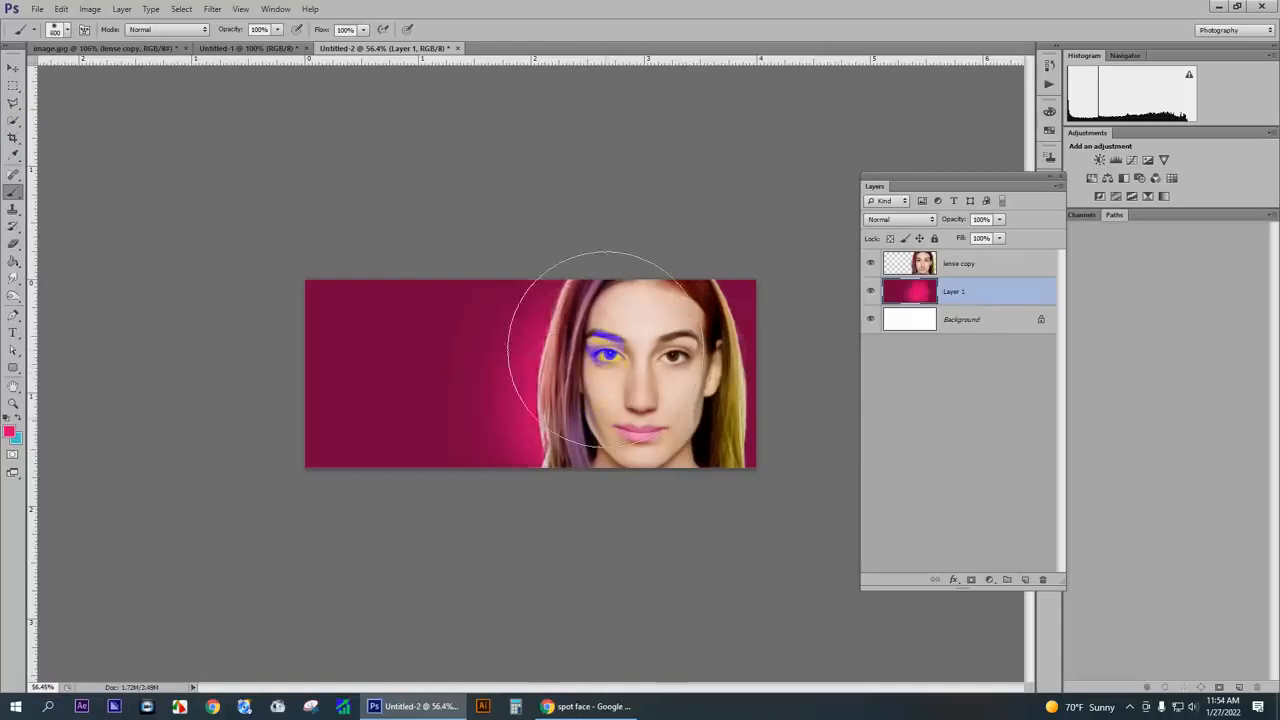
left_click(605, 350)
left_click(675, 356)
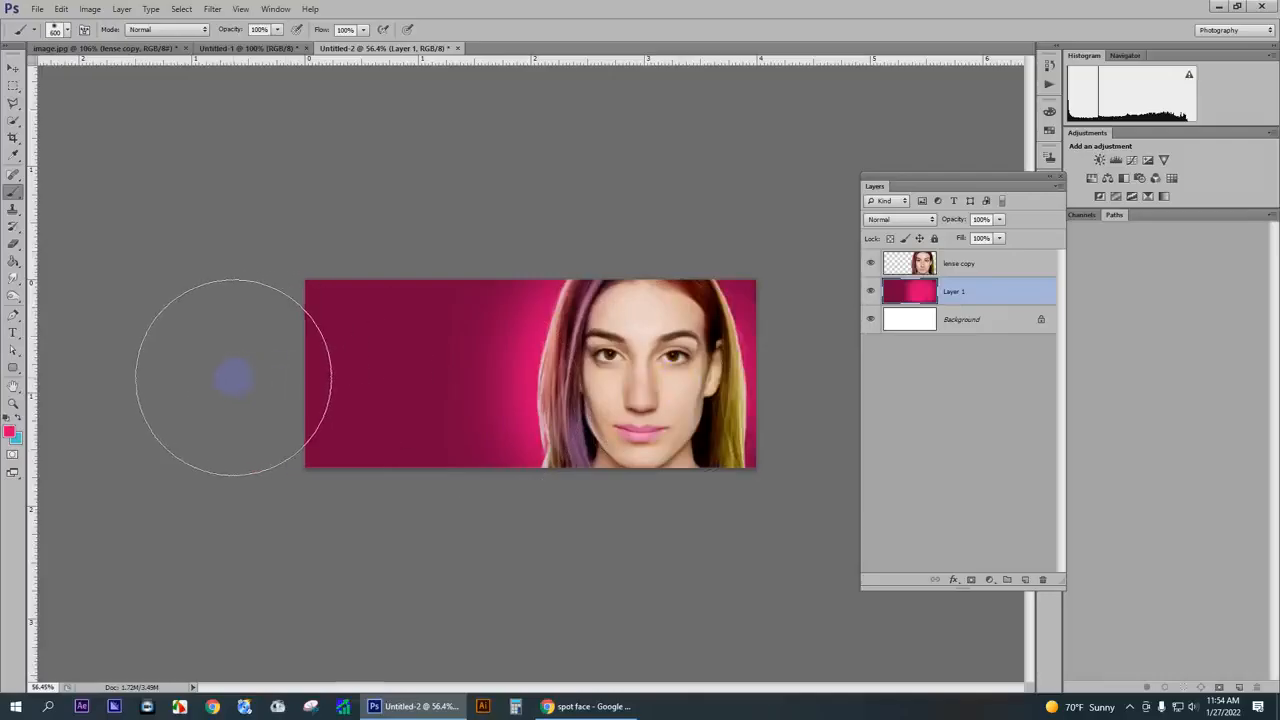
scroll(231, 390, "up", 4)
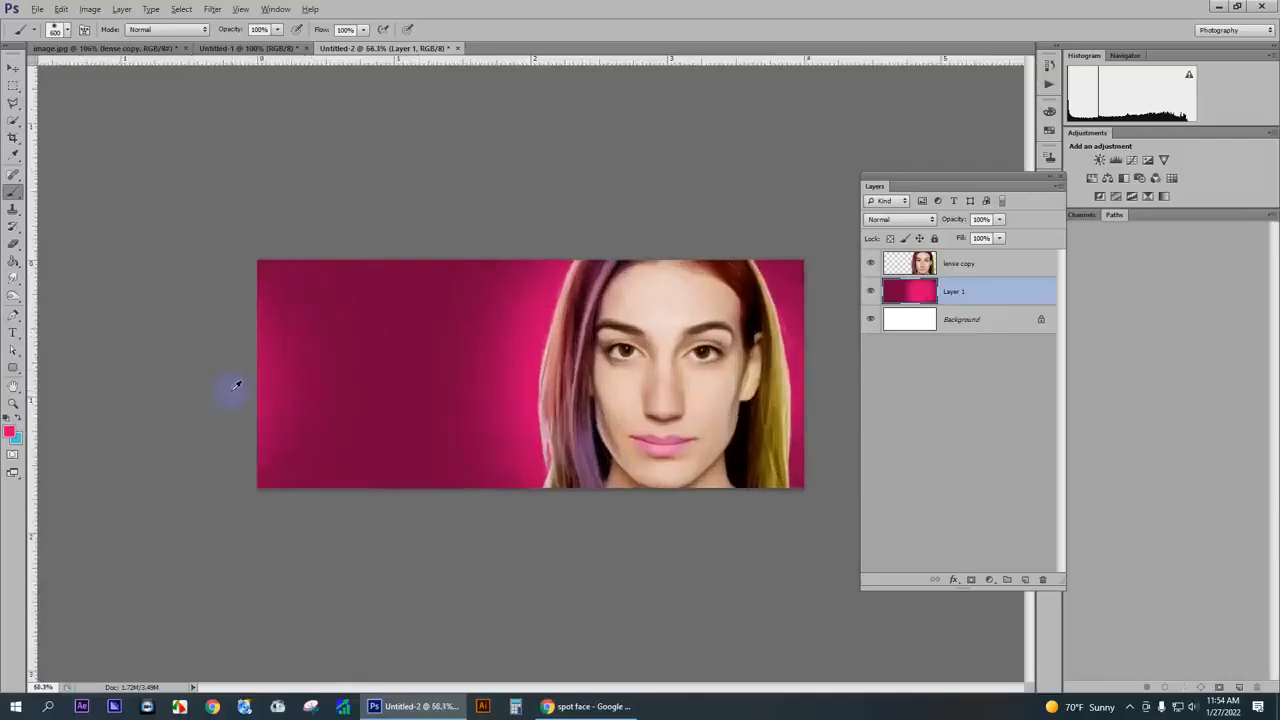
left_click(505, 357)
- Darken the light fringe along both outer hair edges of the lense copy layer with the Burn tool
scroll(505, 357, "up", 5)
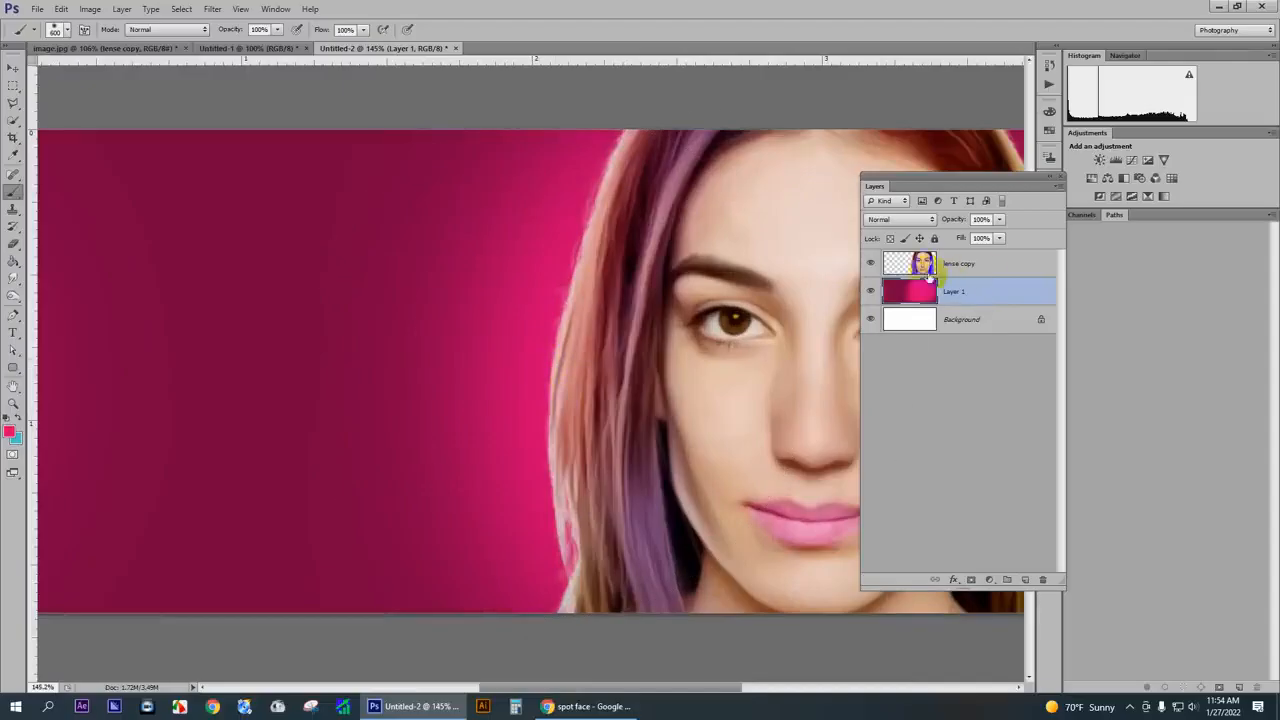
left_click(977, 274)
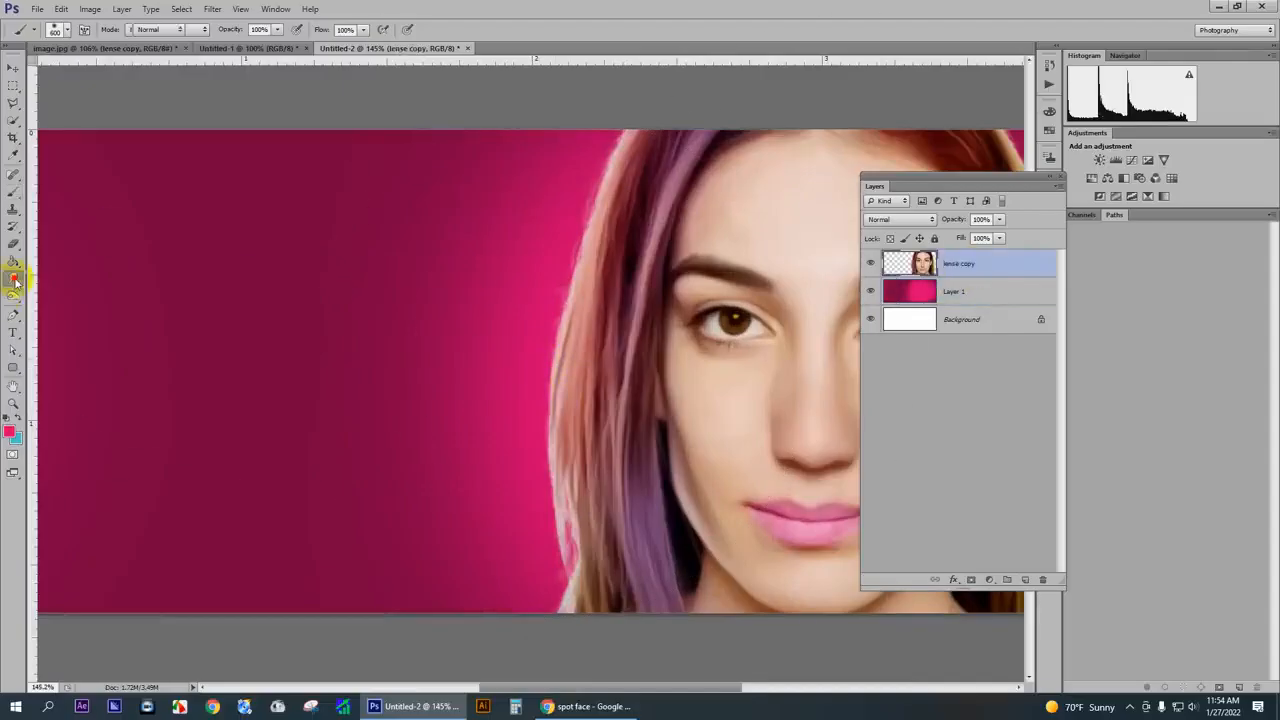
left_click(15, 281)
left_click(15, 303)
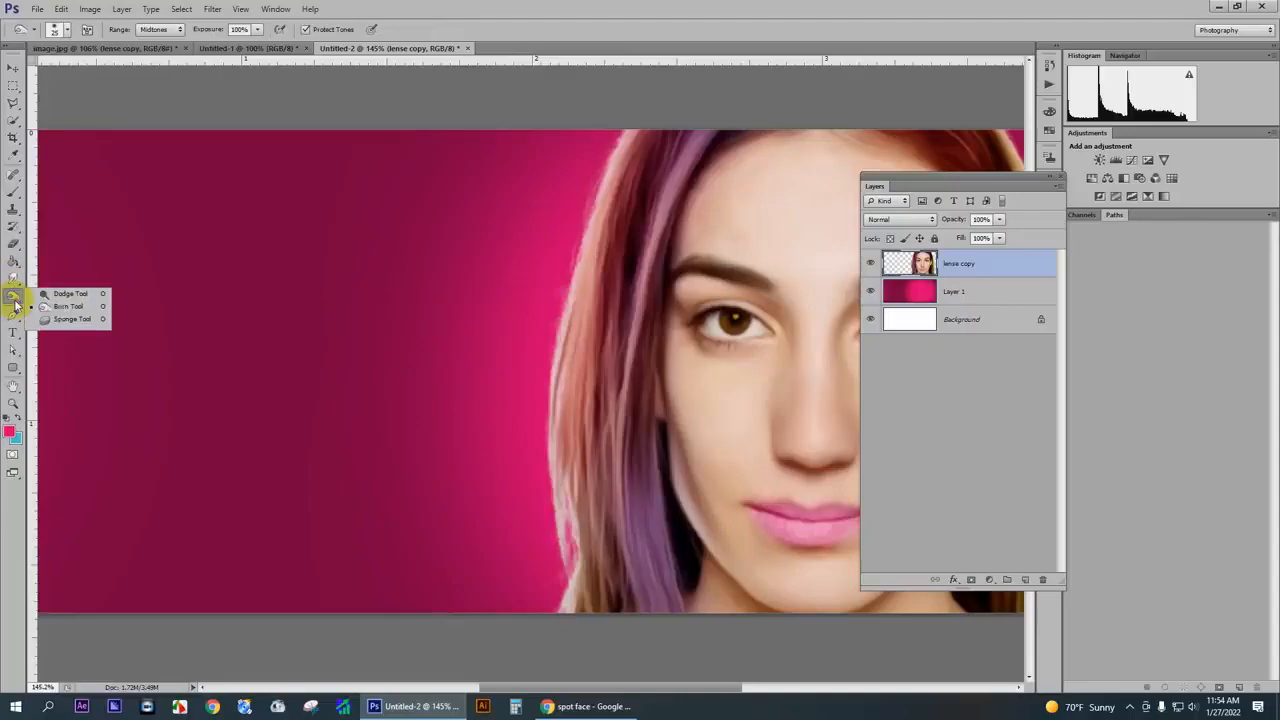
left_click(60, 312)
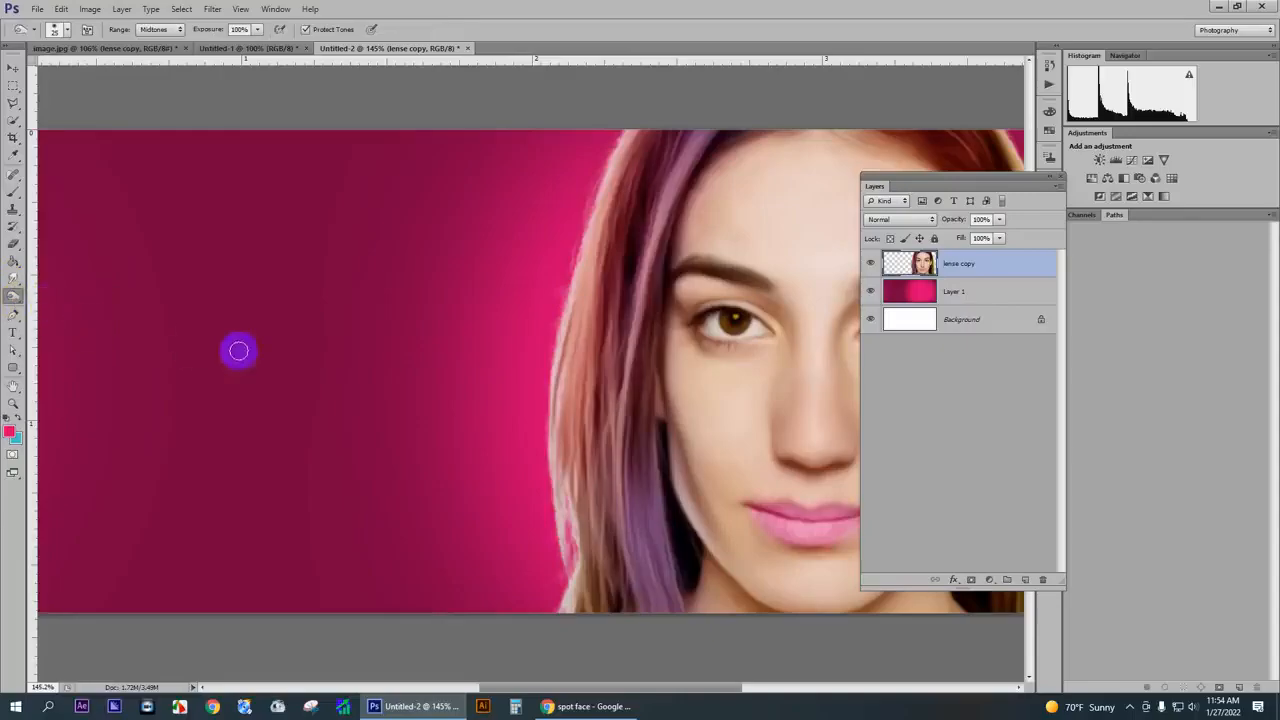
left_click_drag(612, 155, 579, 228)
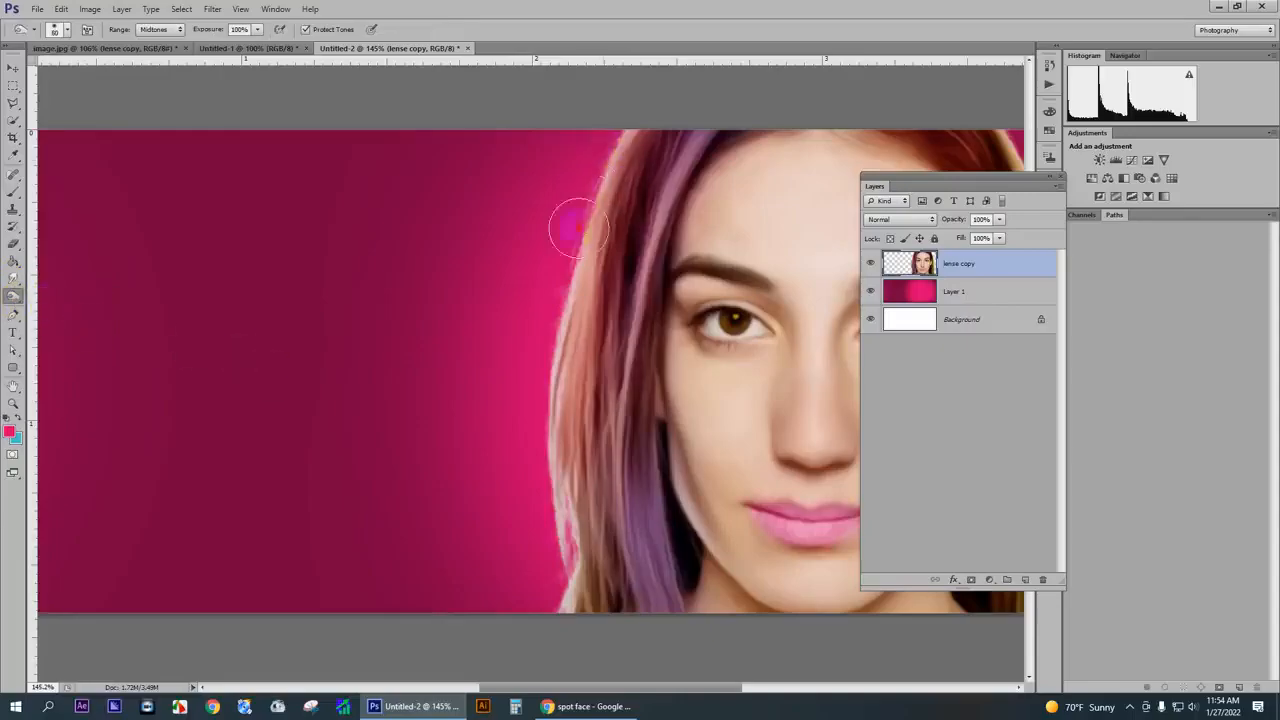
mouse_move(600, 170)
left_mouse_down()
mouse_move(545, 412)
mouse_move(553, 388)
mouse_move(546, 549)
left_mouse_up()
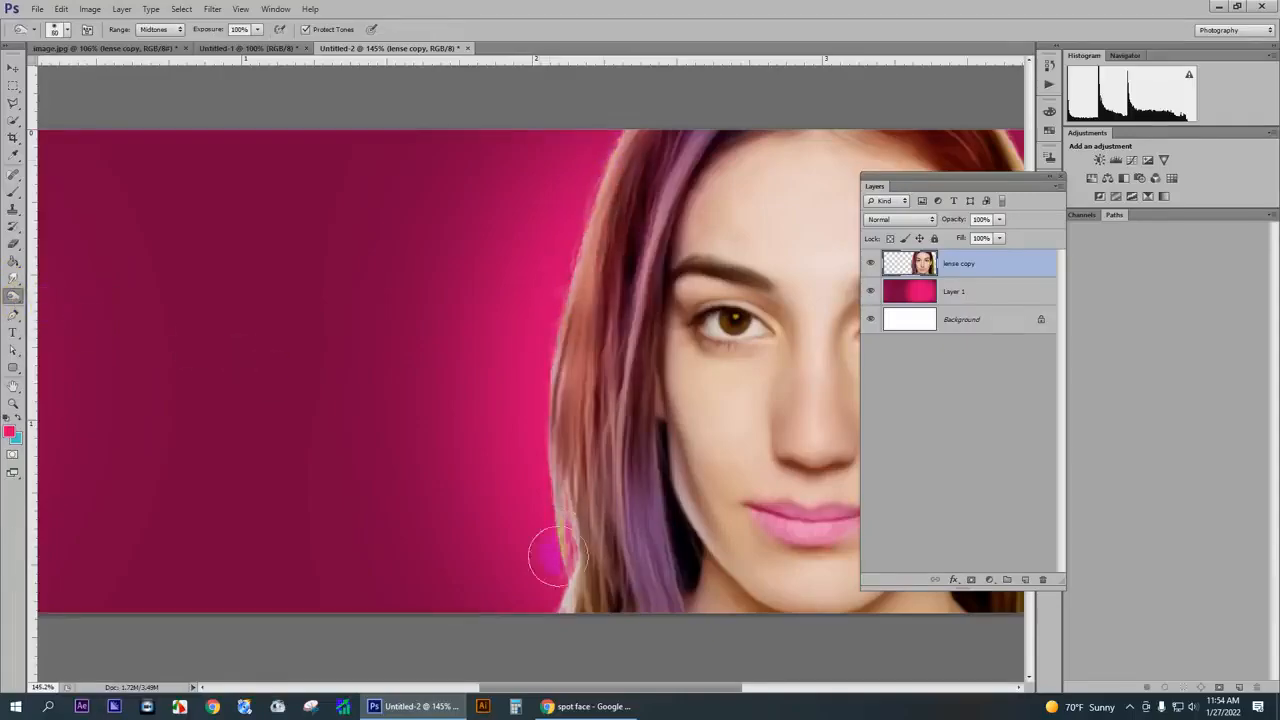
scroll(553, 501, "down", 1)
left_click_drag(552, 500, 529, 626)
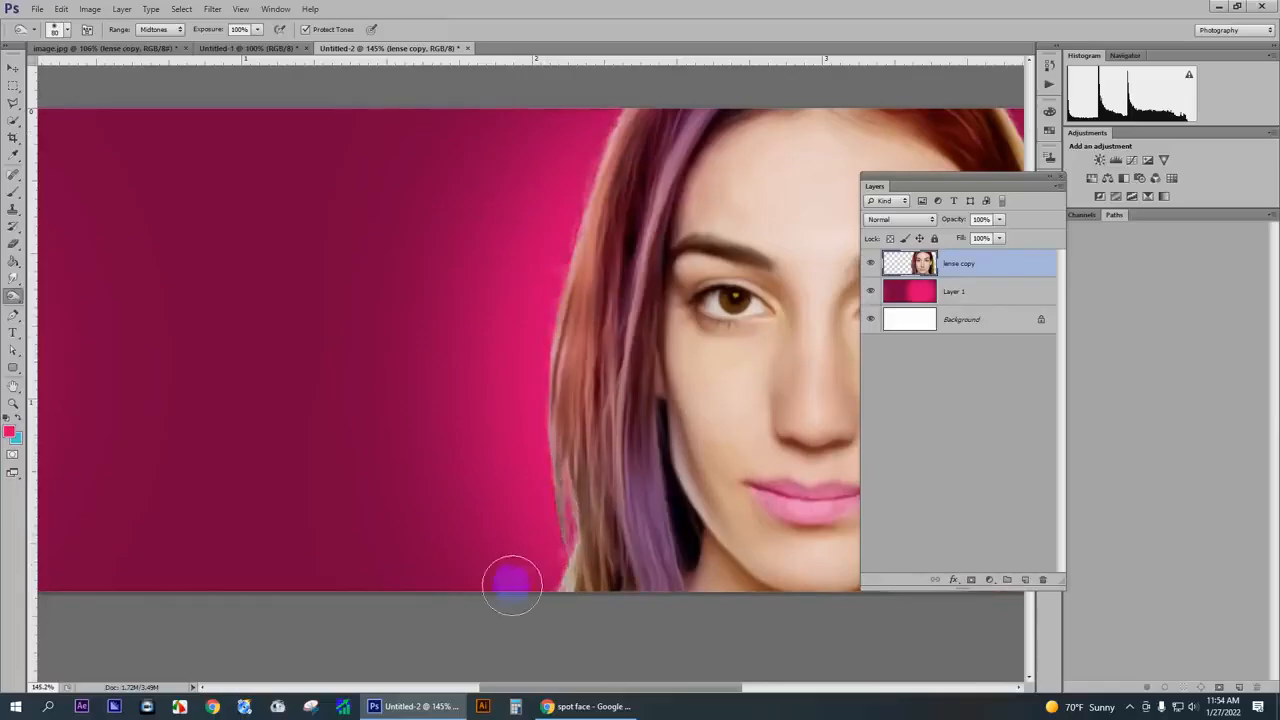
scroll(512, 585, "down", 3)
mouse_move(783, 270)
left_mouse_down()
mouse_move(815, 389)
mouse_move(806, 485)
left_mouse_up()
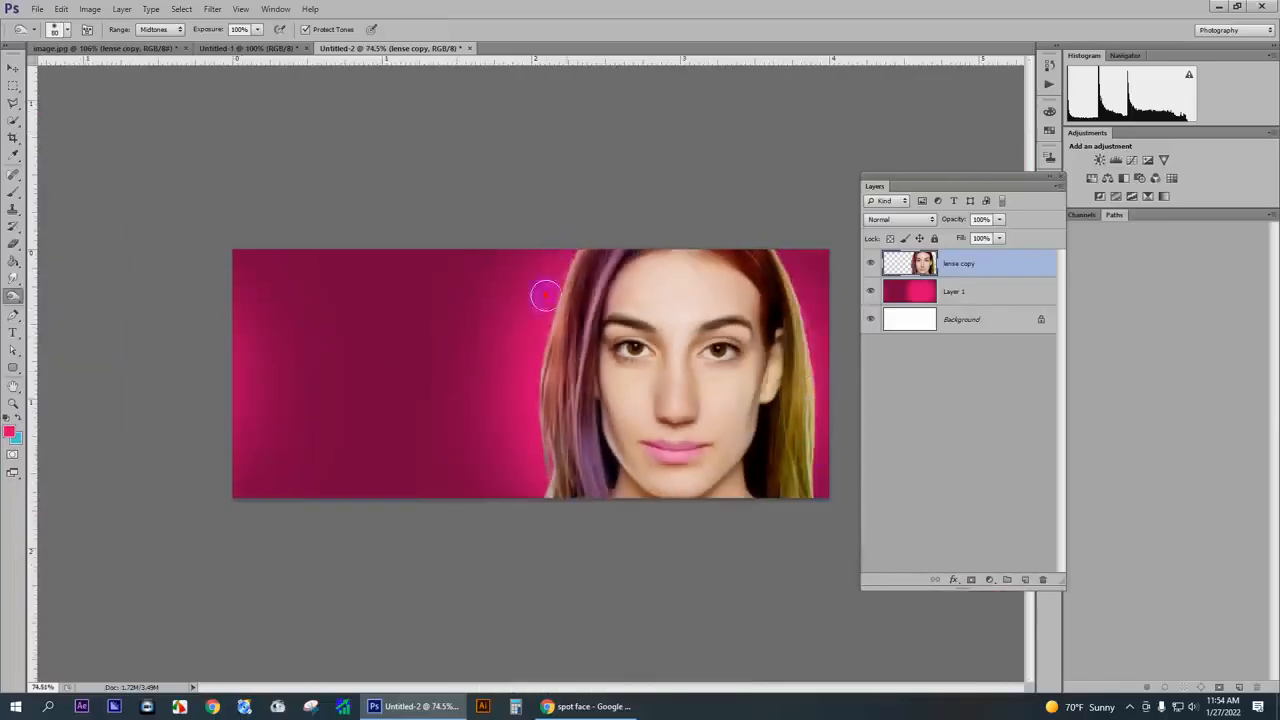
- Soften both outer hair edges of the portrait with the Blur tool at 50% strength
right_click(12, 298)
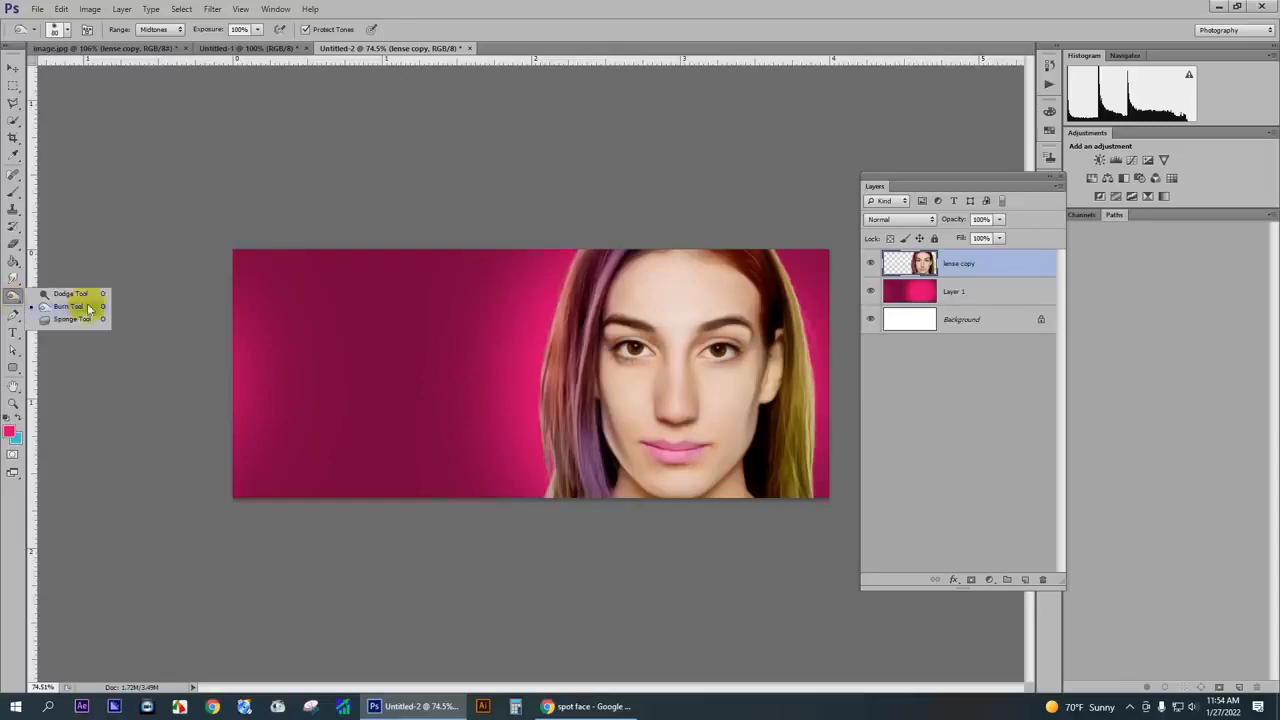
left_click(70, 295)
left_click(13, 280)
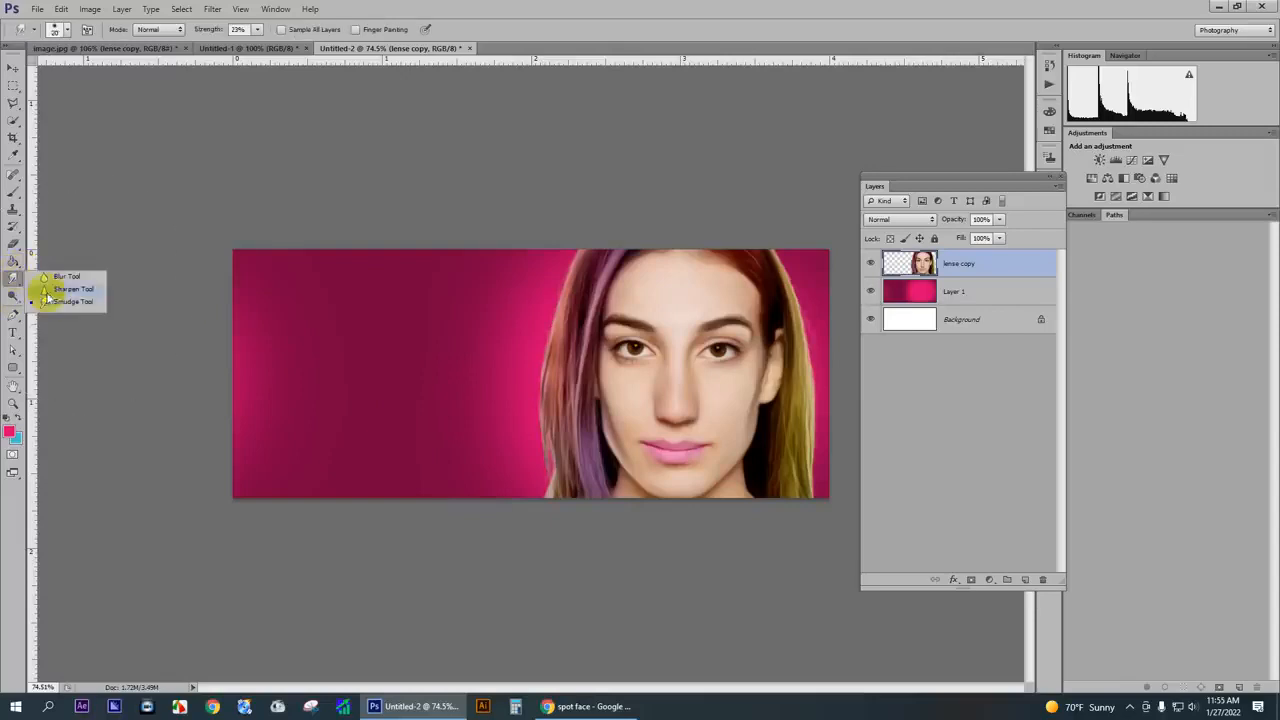
left_click(60, 277)
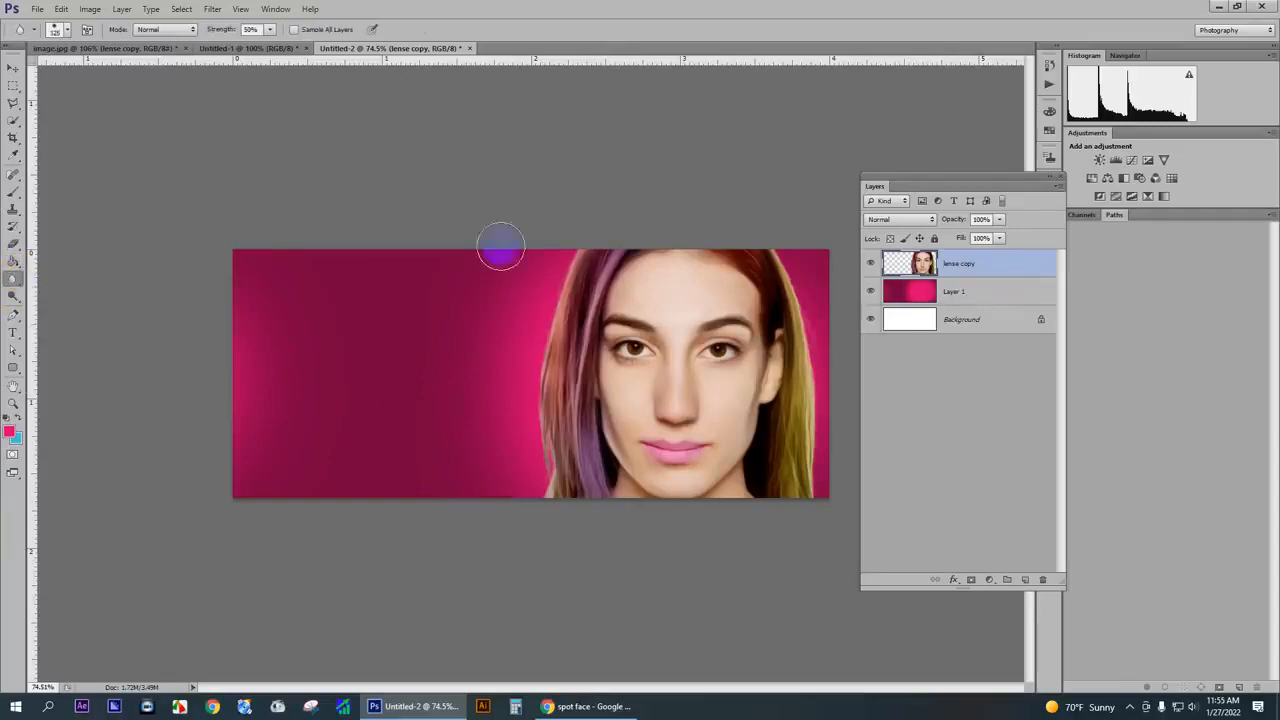
mouse_move(500, 248)
left_mouse_down()
mouse_move(573, 297)
mouse_move(582, 261)
left_mouse_up()
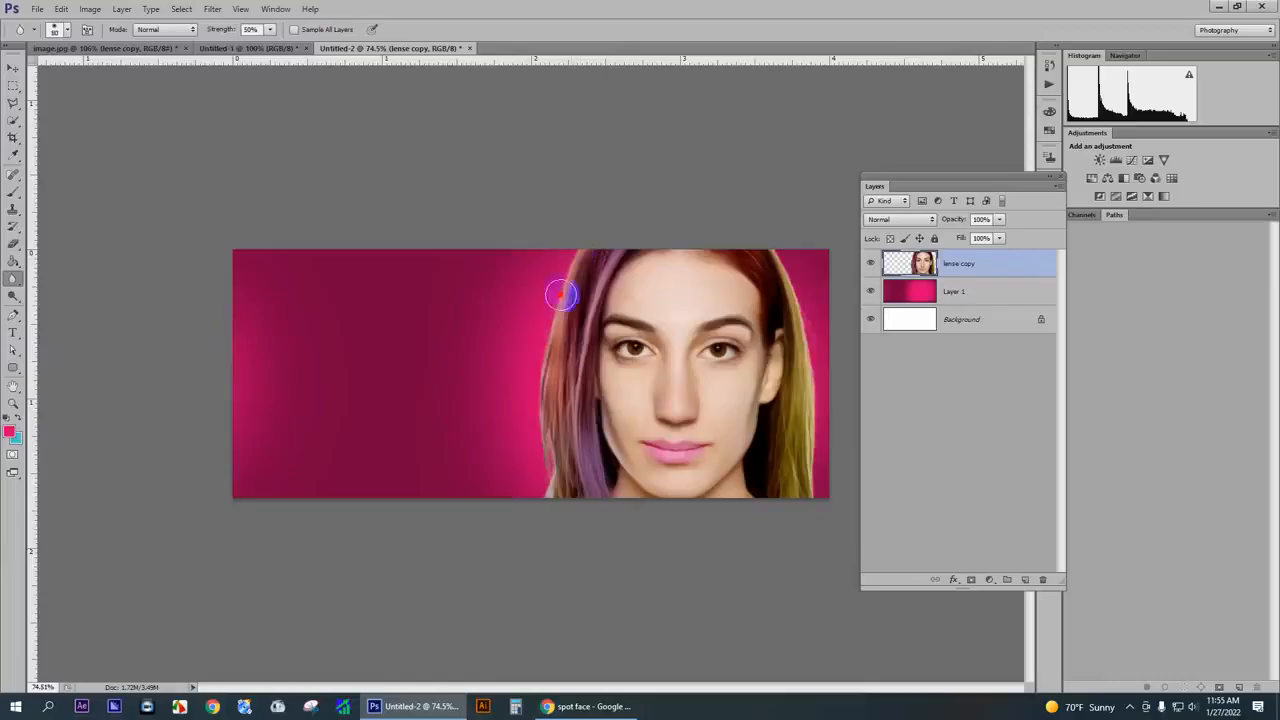
left_click_drag(769, 255, 773, 248)
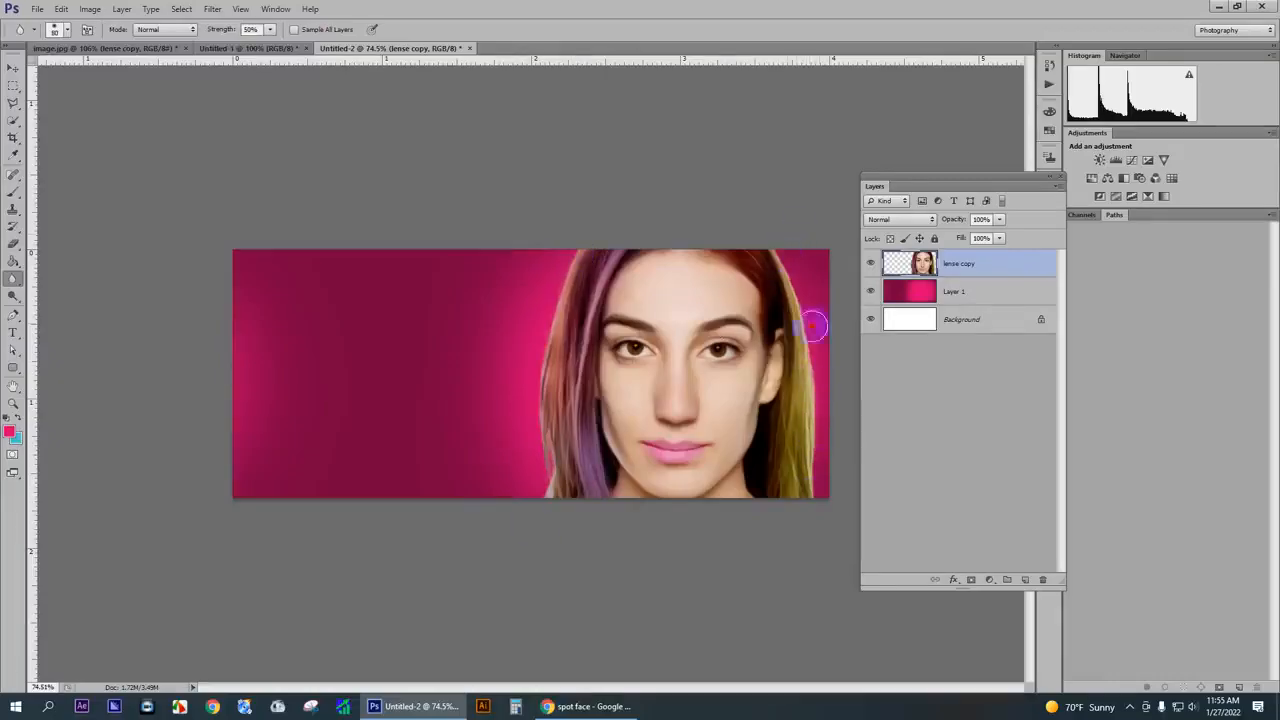
scroll(397, 280, "down", 3)
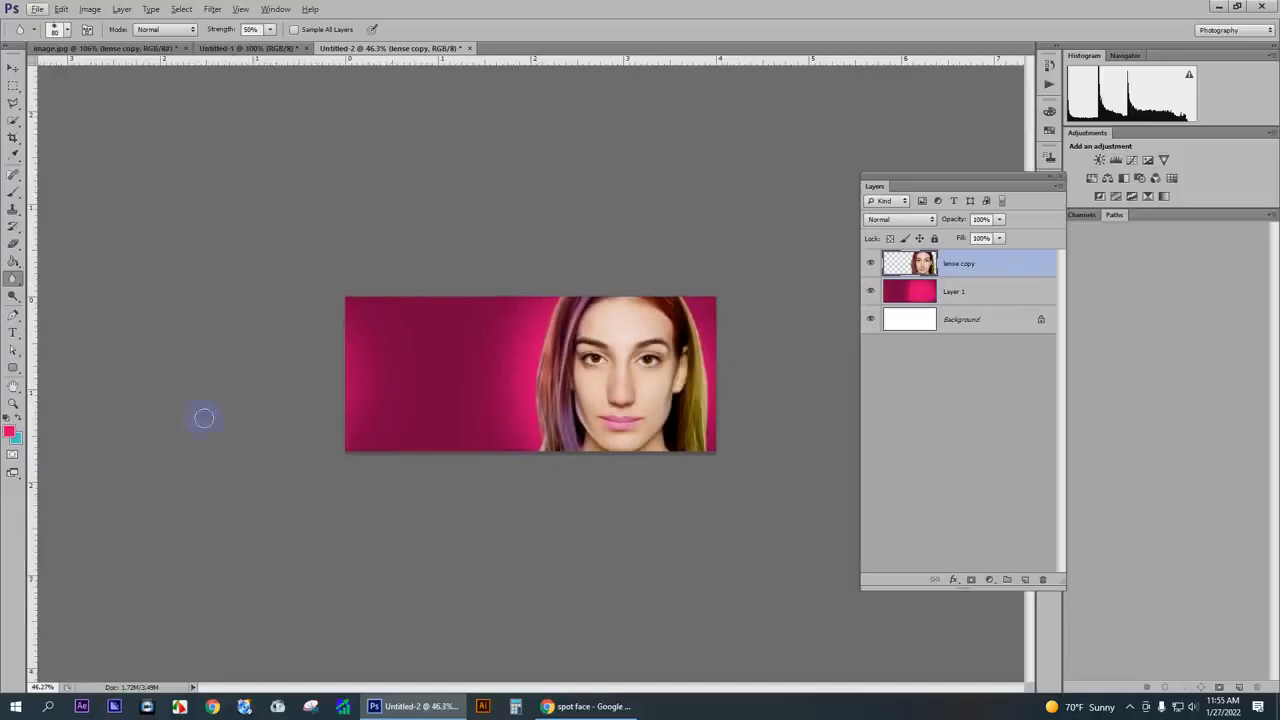
- Switch to Chrome and search Google for "fair and lovely" in a new tab
left_click(586, 707)
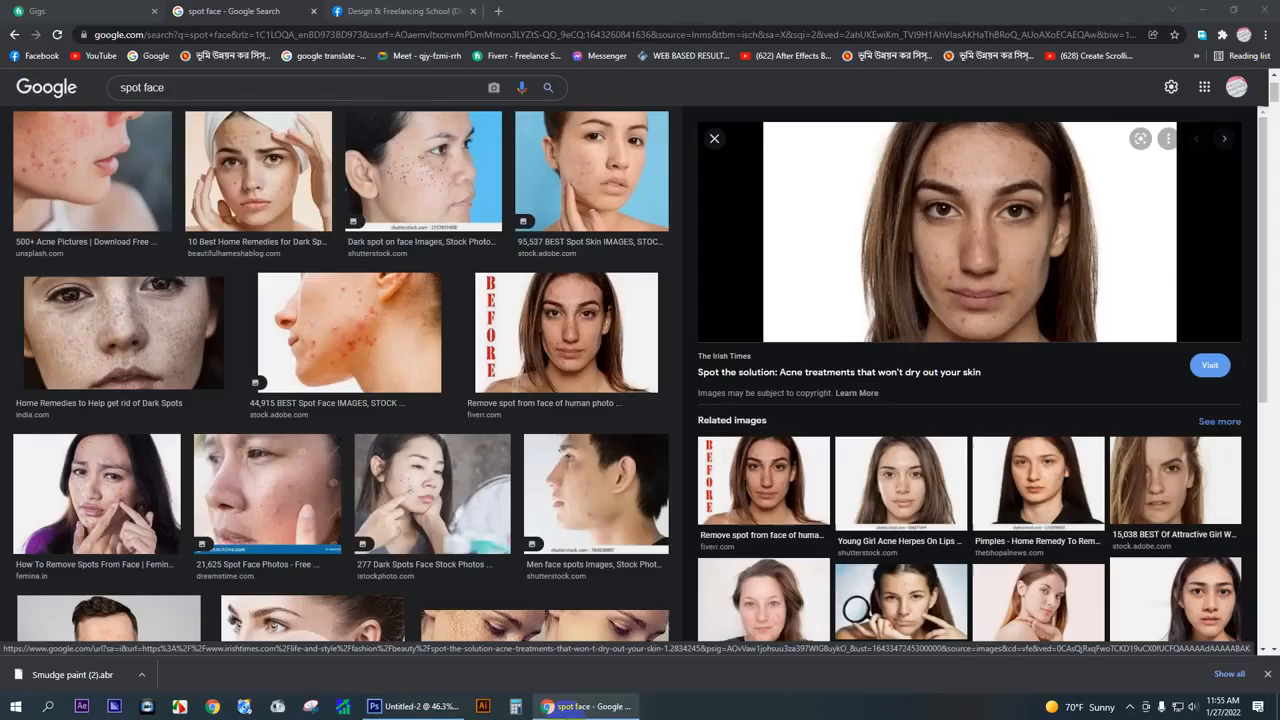
left_click(500, 12)
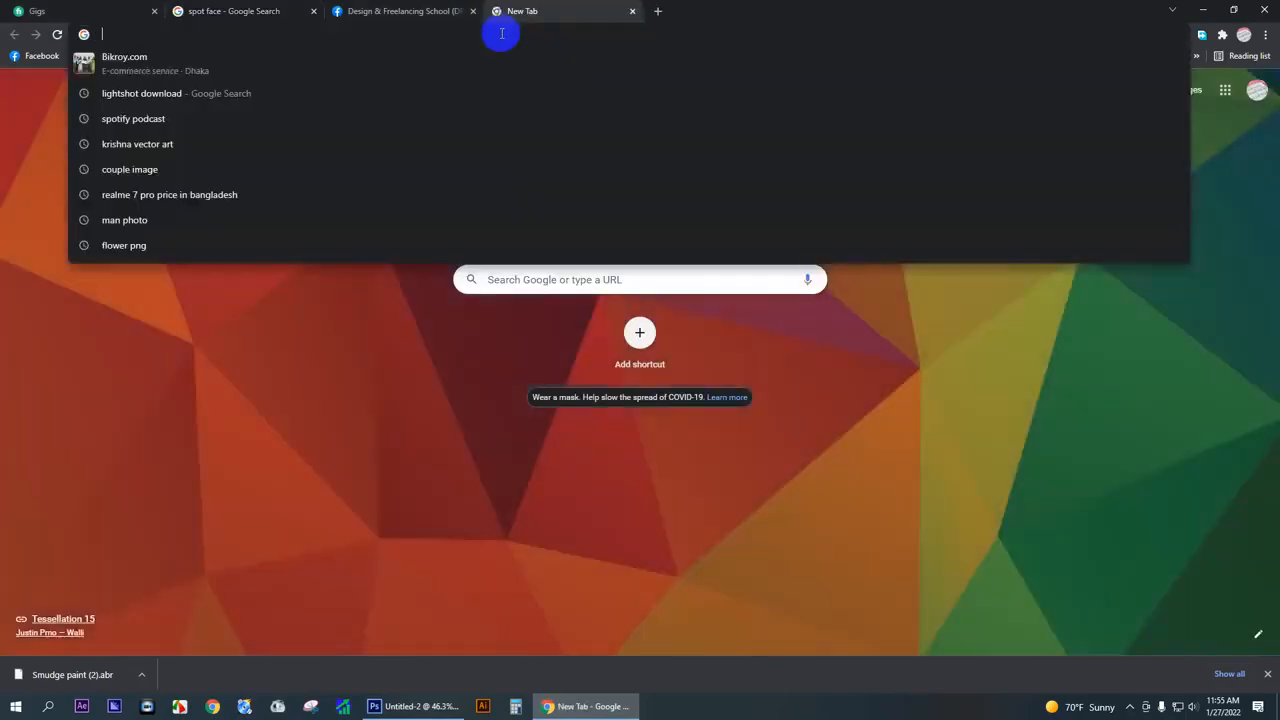
type("fair")
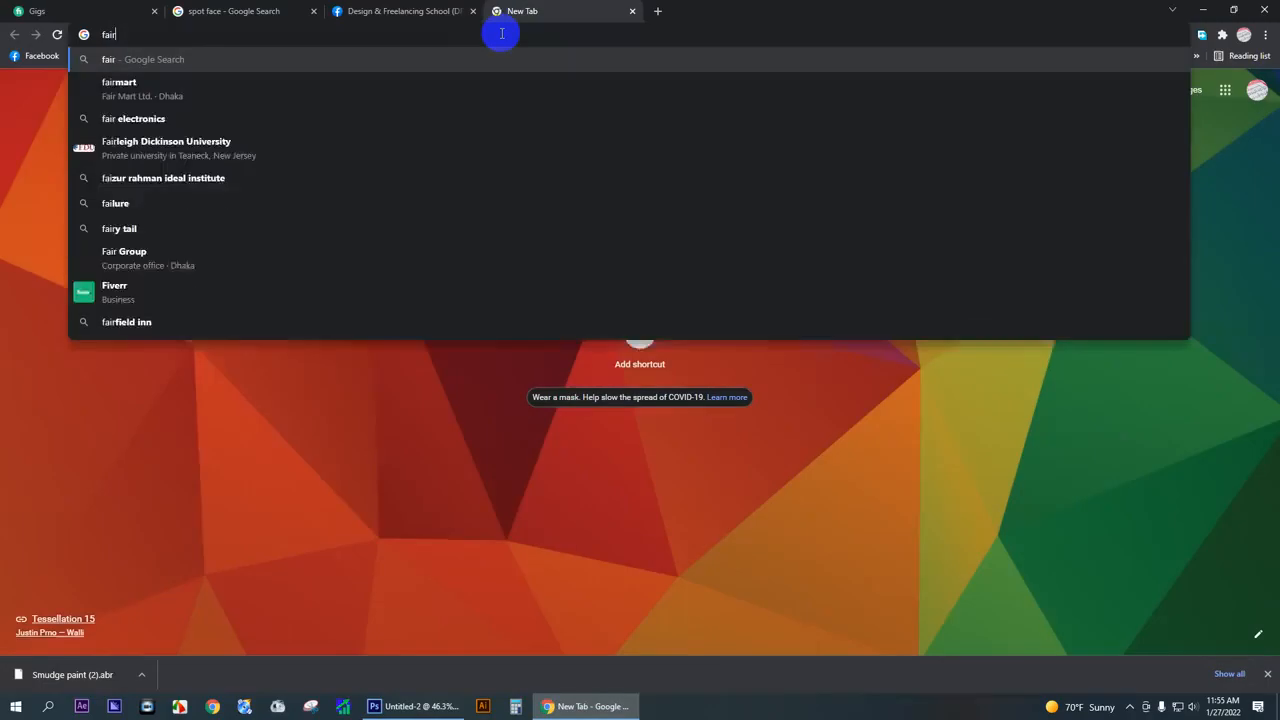
type(" and lovel")
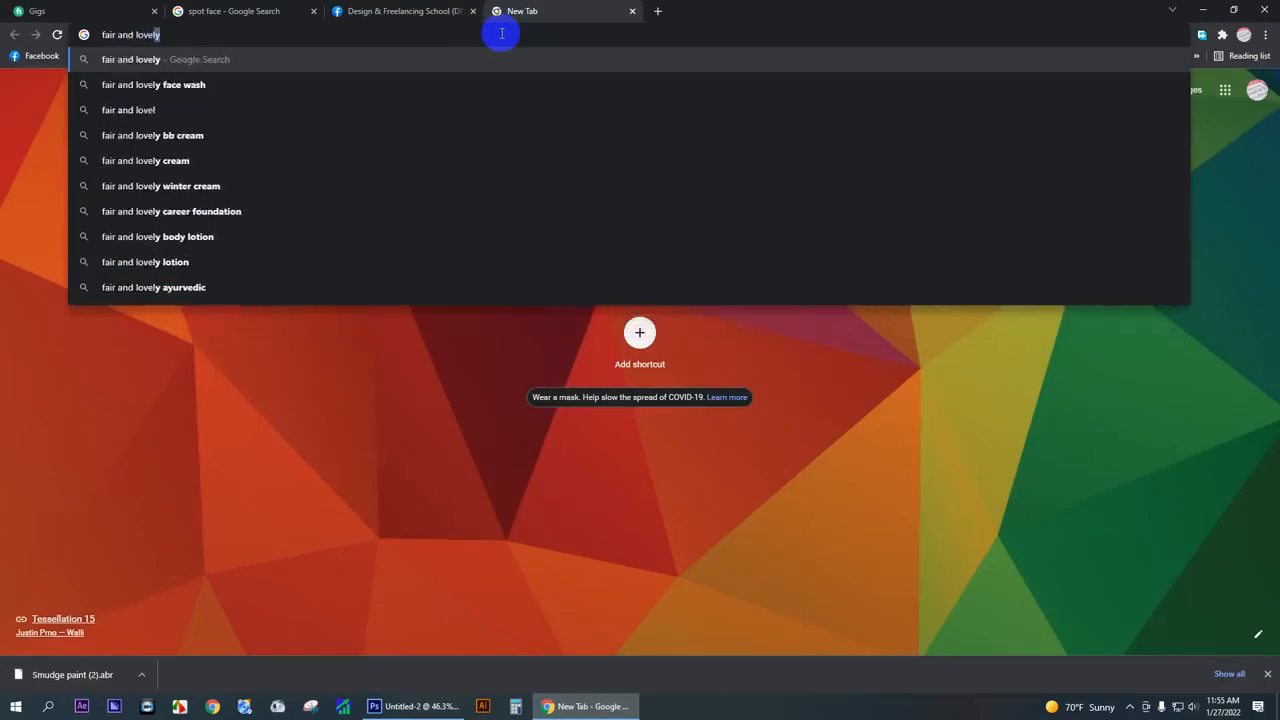
key("Return")
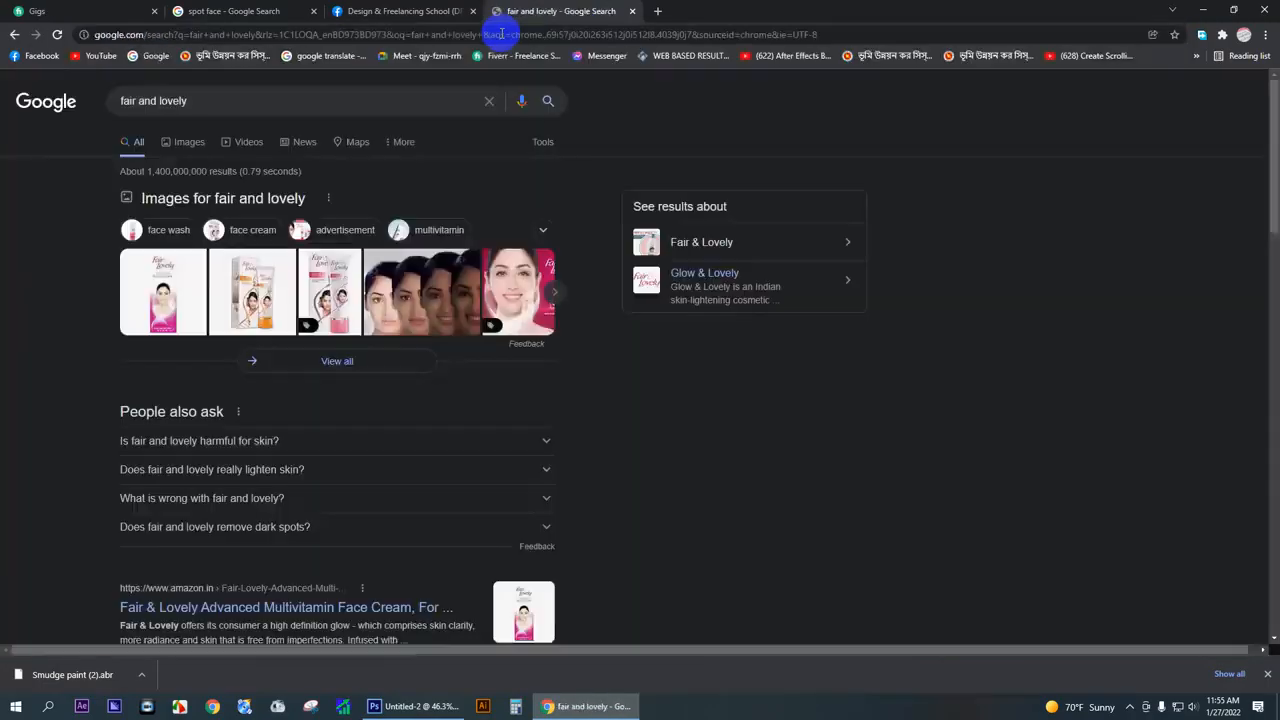
- Save the Fair & Lovely box and tube image from the image results to the Desktop as fair-and-lovely-fairness-cream-advanced-multivitamin-80g2
left_click(190, 147)
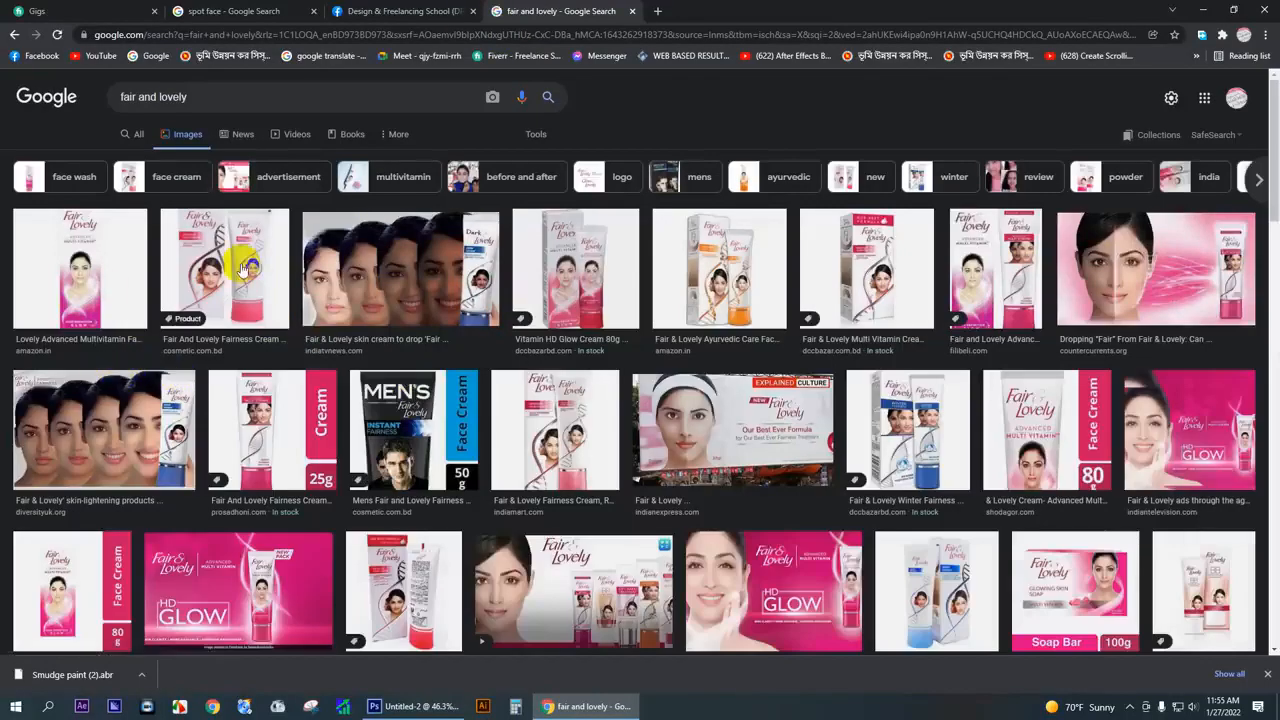
left_click(243, 268)
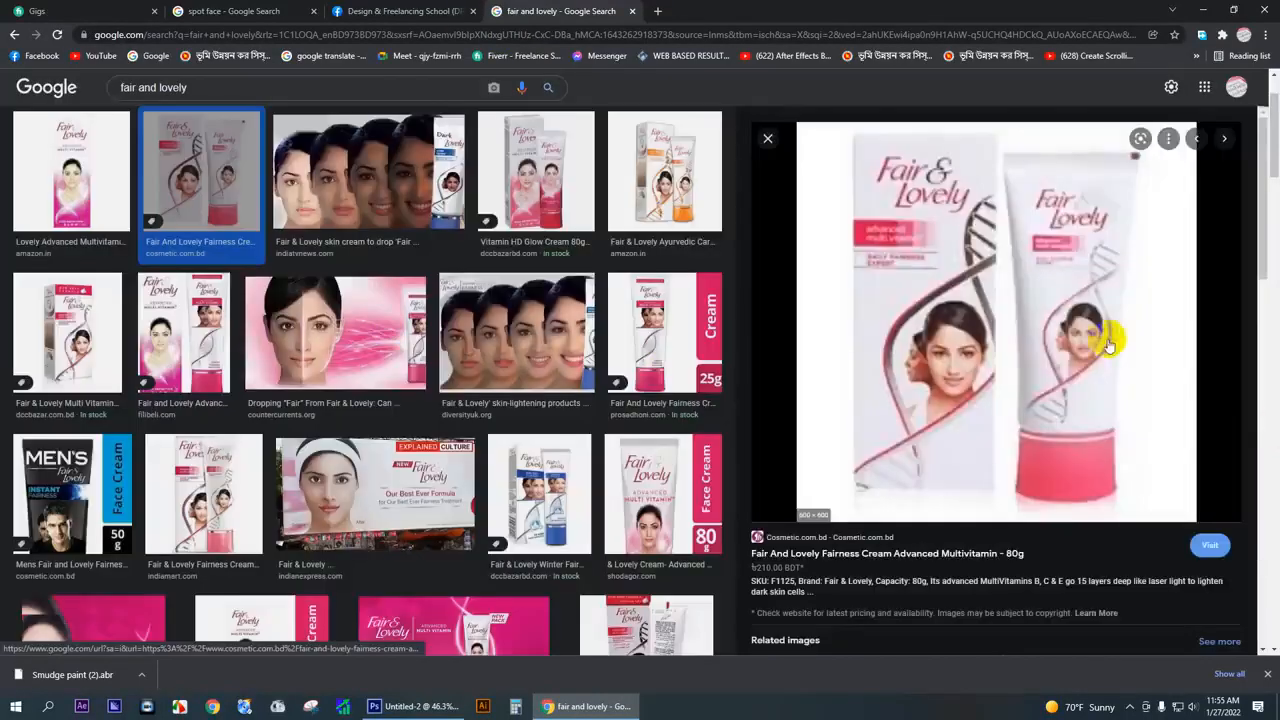
right_click(980, 228)
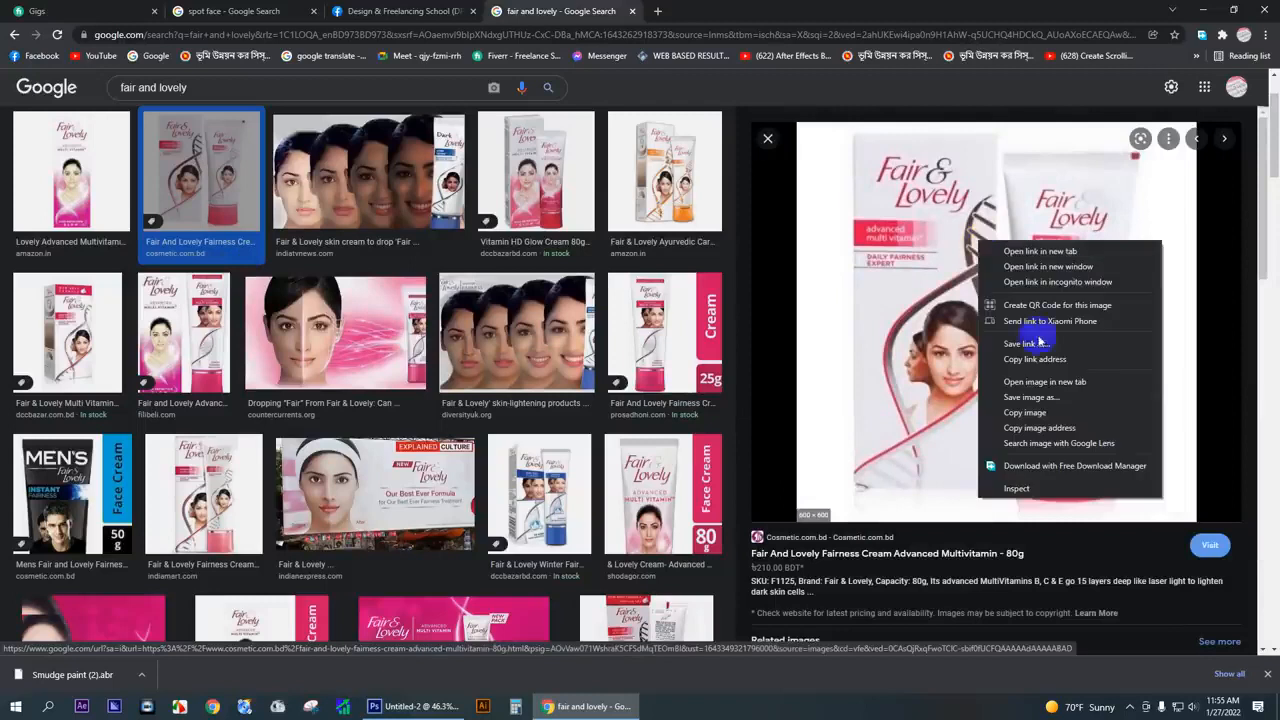
left_click(1058, 404)
left_click(851, 380)
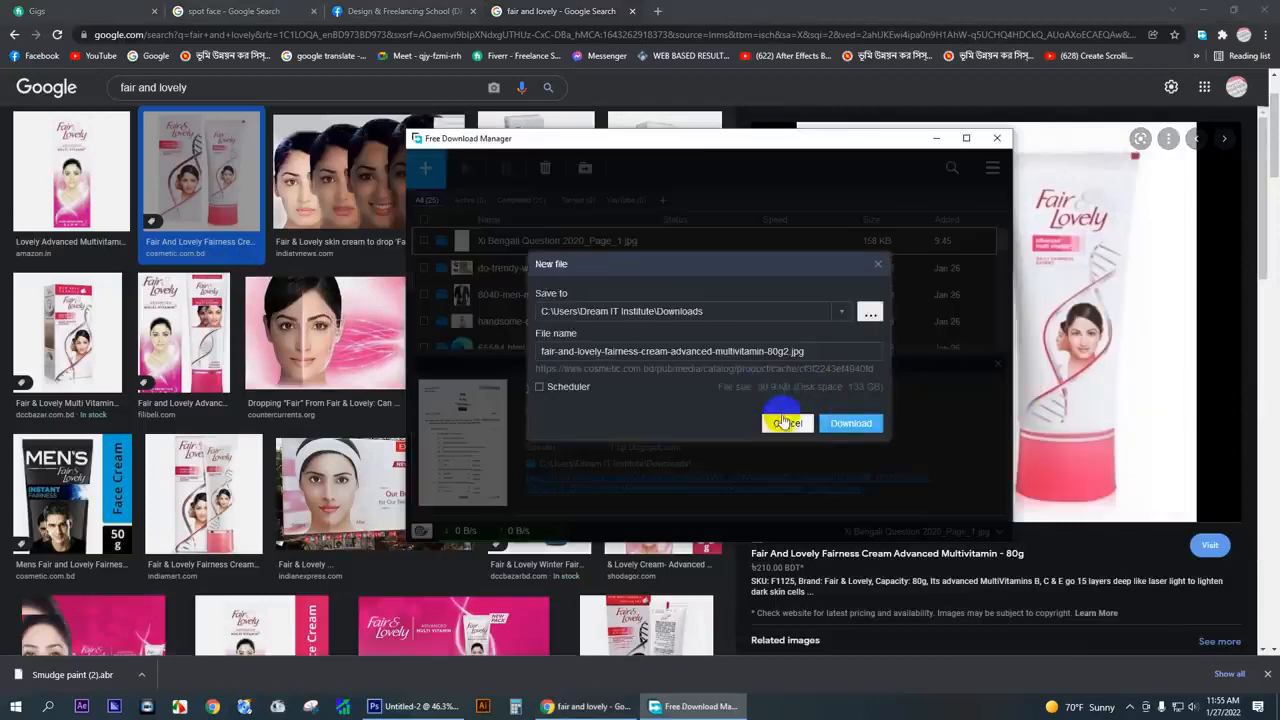
left_click(782, 423)
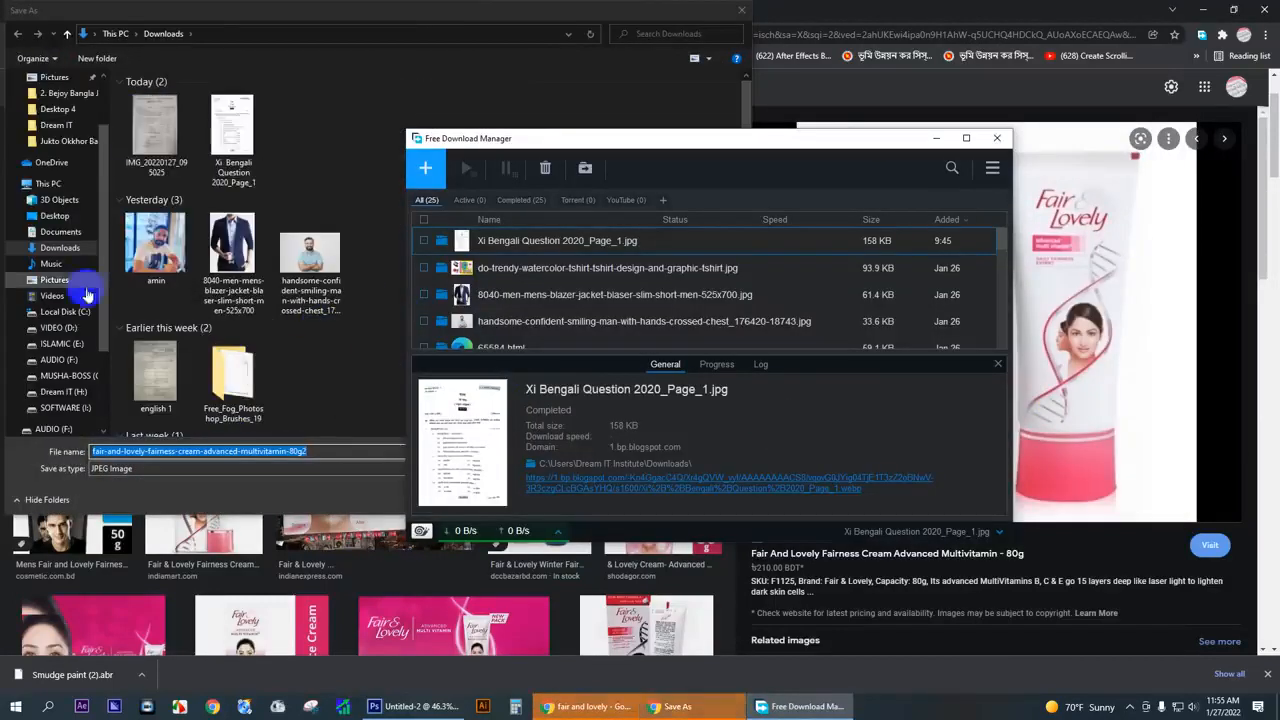
scroll(50, 150, "up", 3)
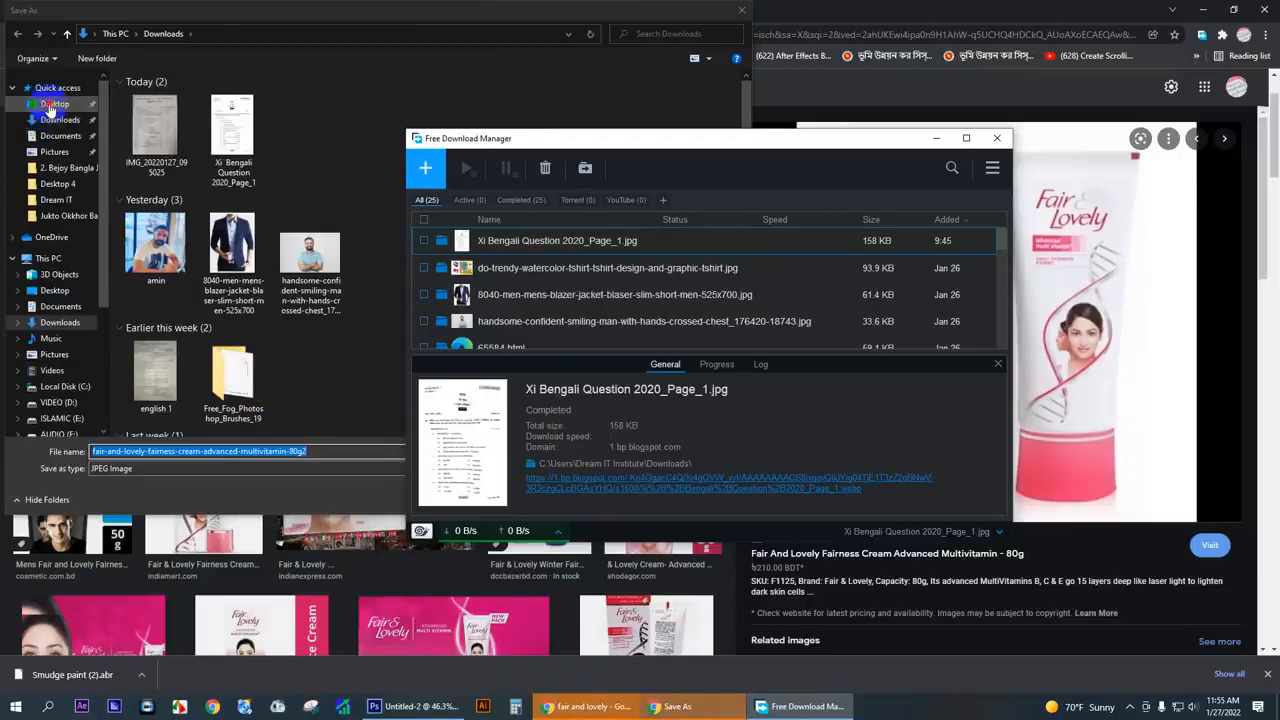
left_click(55, 104)
left_click(648, 499)
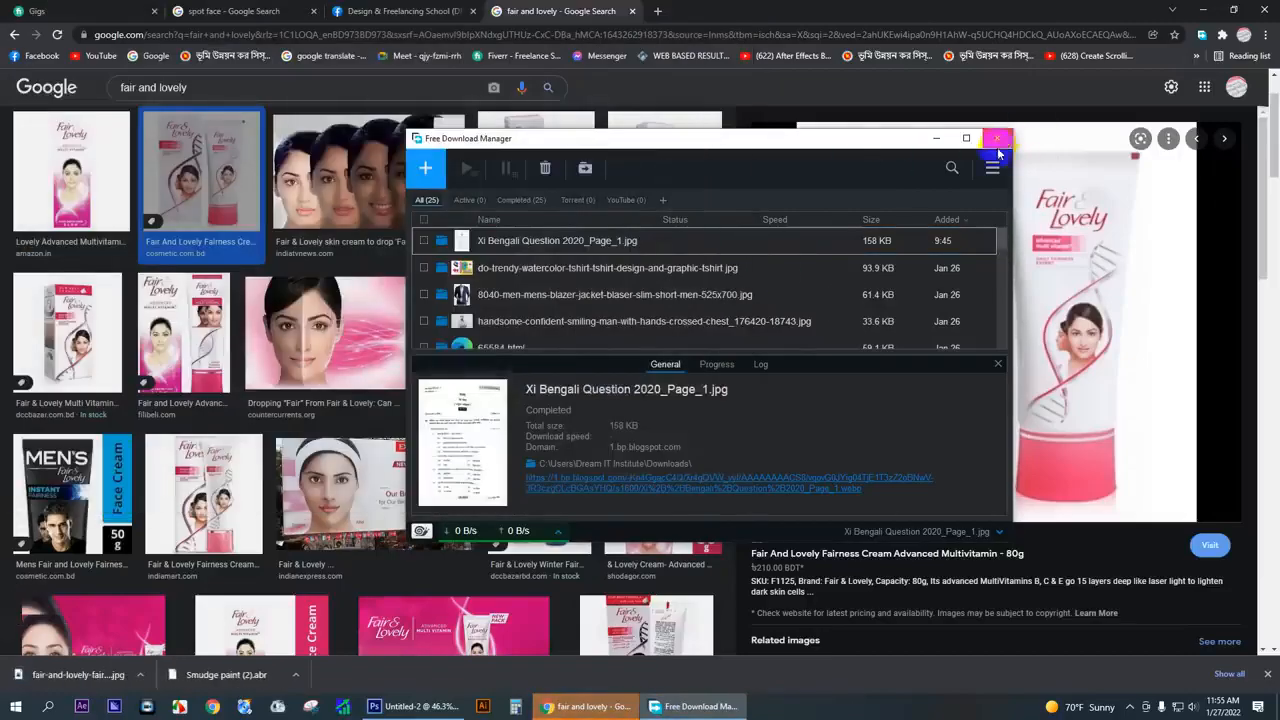
left_click(1006, 133)
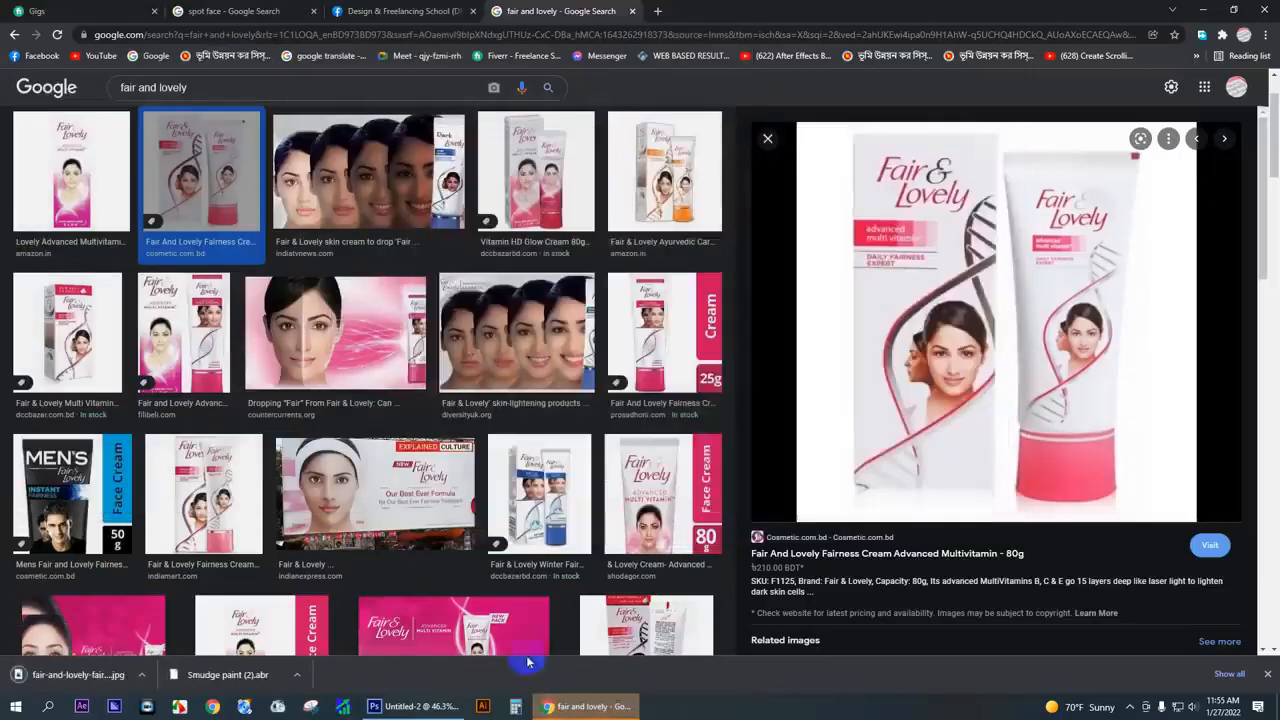
- Switch to Photoshop and place the saved Fair & Lovely product image in the banner, scaled to 14.48% beside the portrait
left_click(425, 706)
left_click(37, 10)
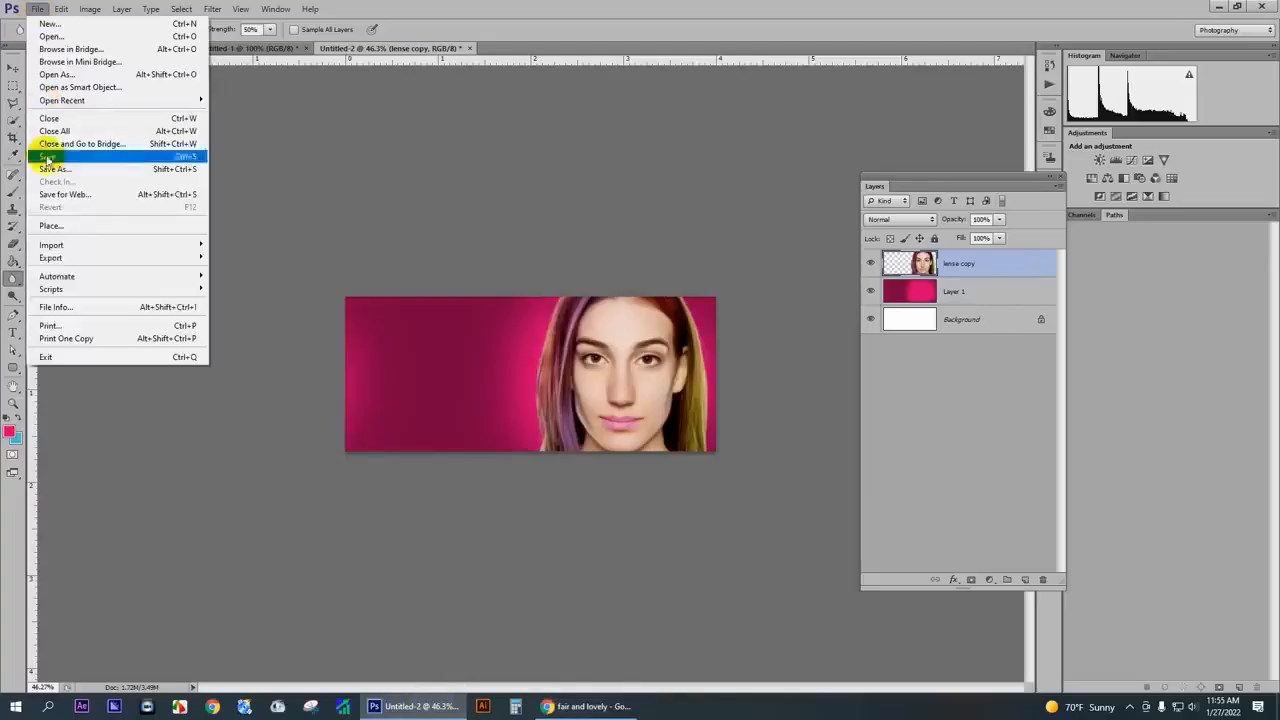
left_click(82, 240)
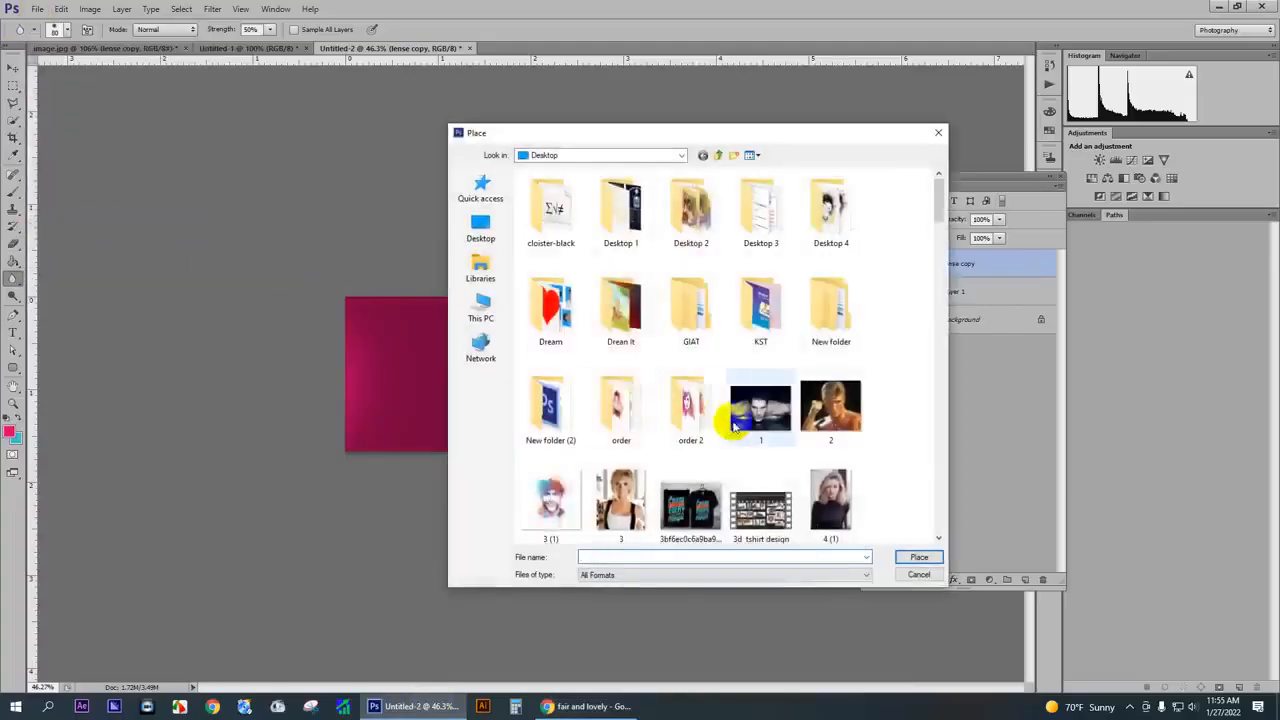
scroll(720, 410, "down", 15)
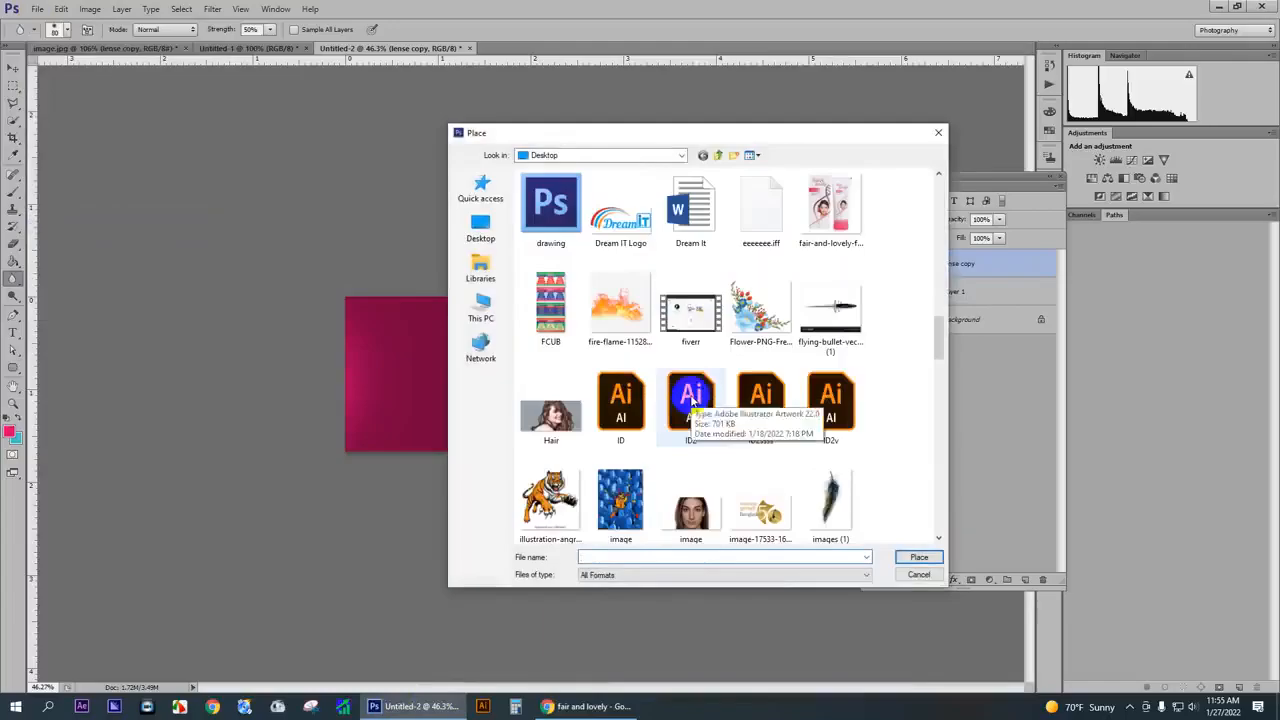
double_click(828, 220)
left_click_drag(607, 298, 504, 349)
key("Return")
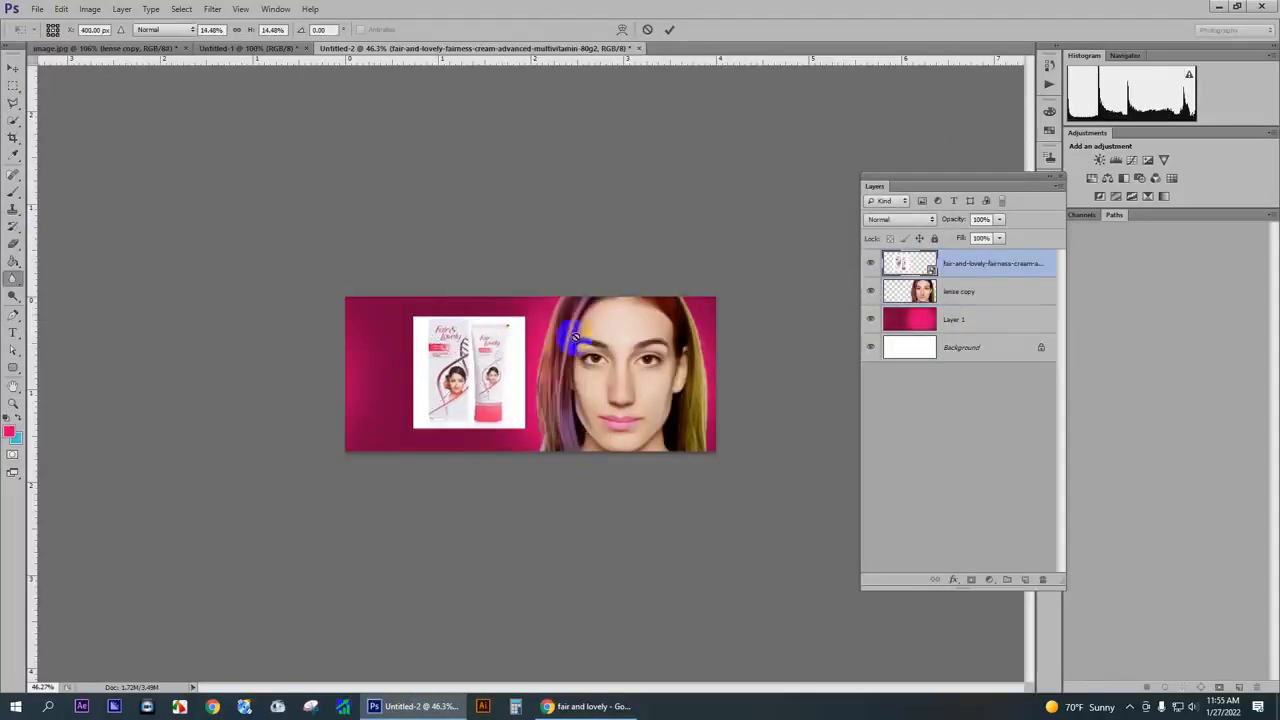
- Rasterize the placed Fair & Lovely product layer
right_click(902, 271)
right_click(991, 267)
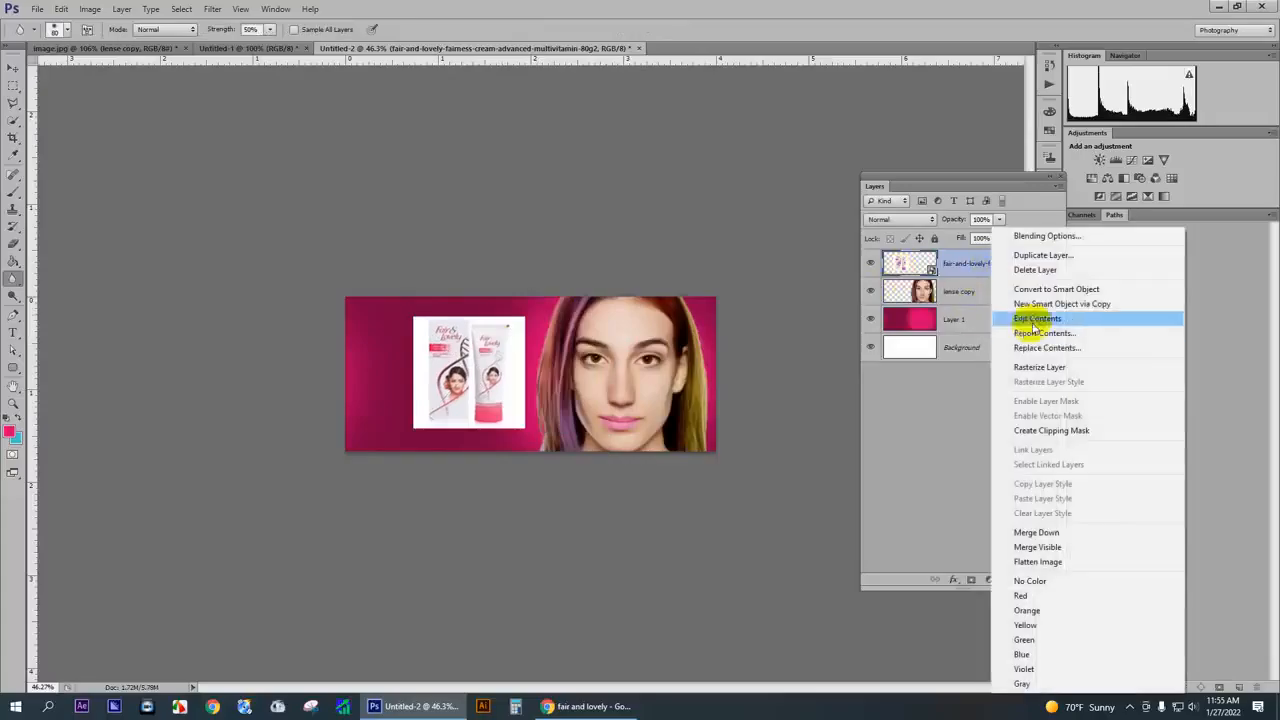
left_click(1035, 372)
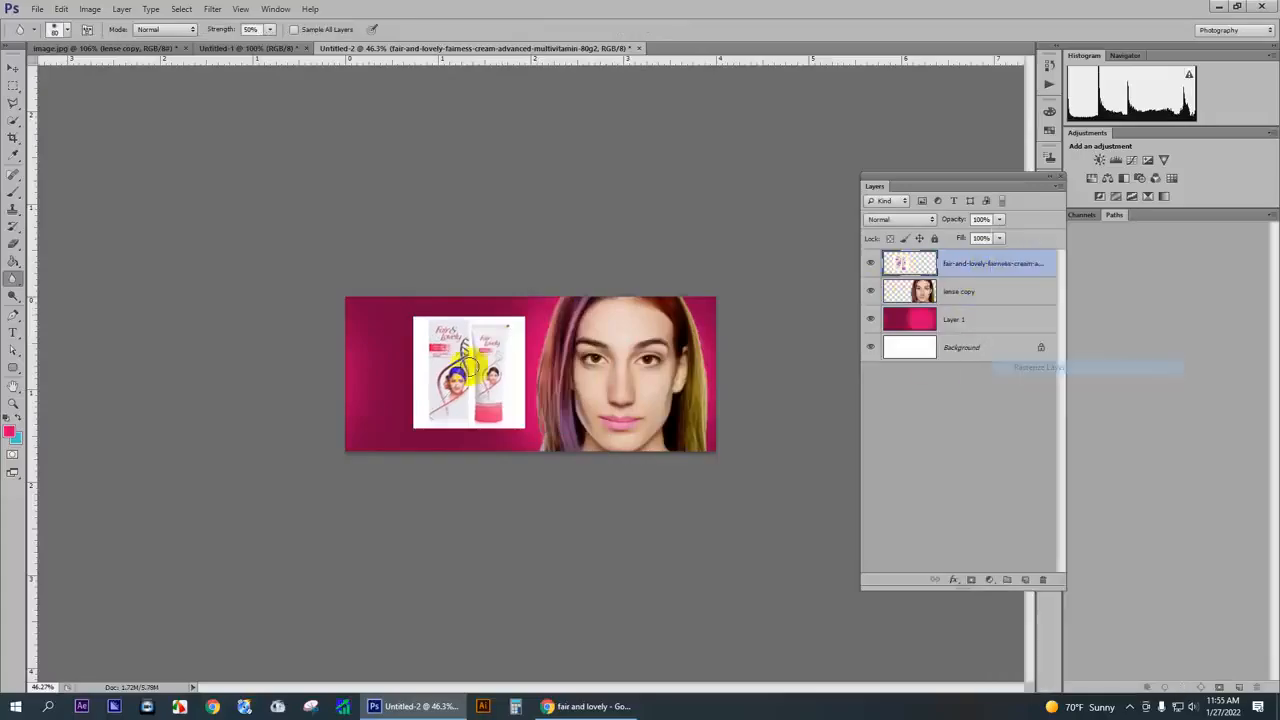
- Select the product box and the cream tube with the Quick Selection tool
scroll(468, 366, "up", 5)
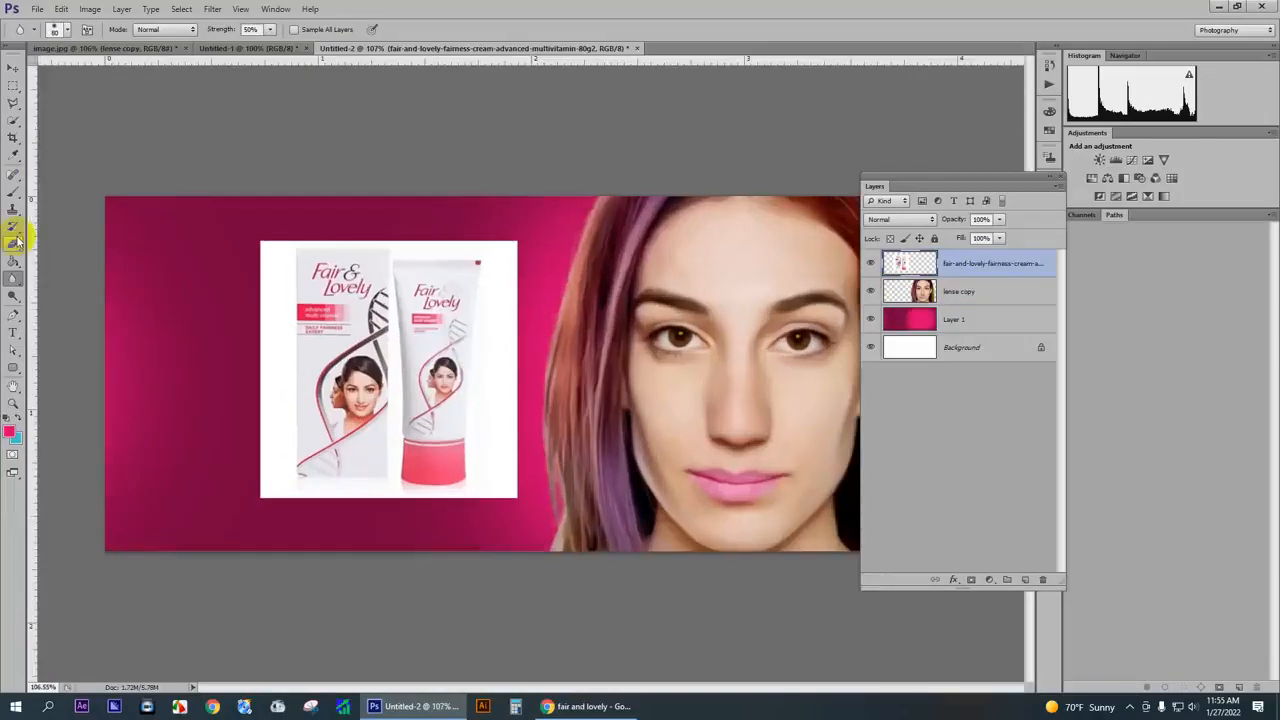
left_click(14, 121)
scroll(282, 280, "up", 3)
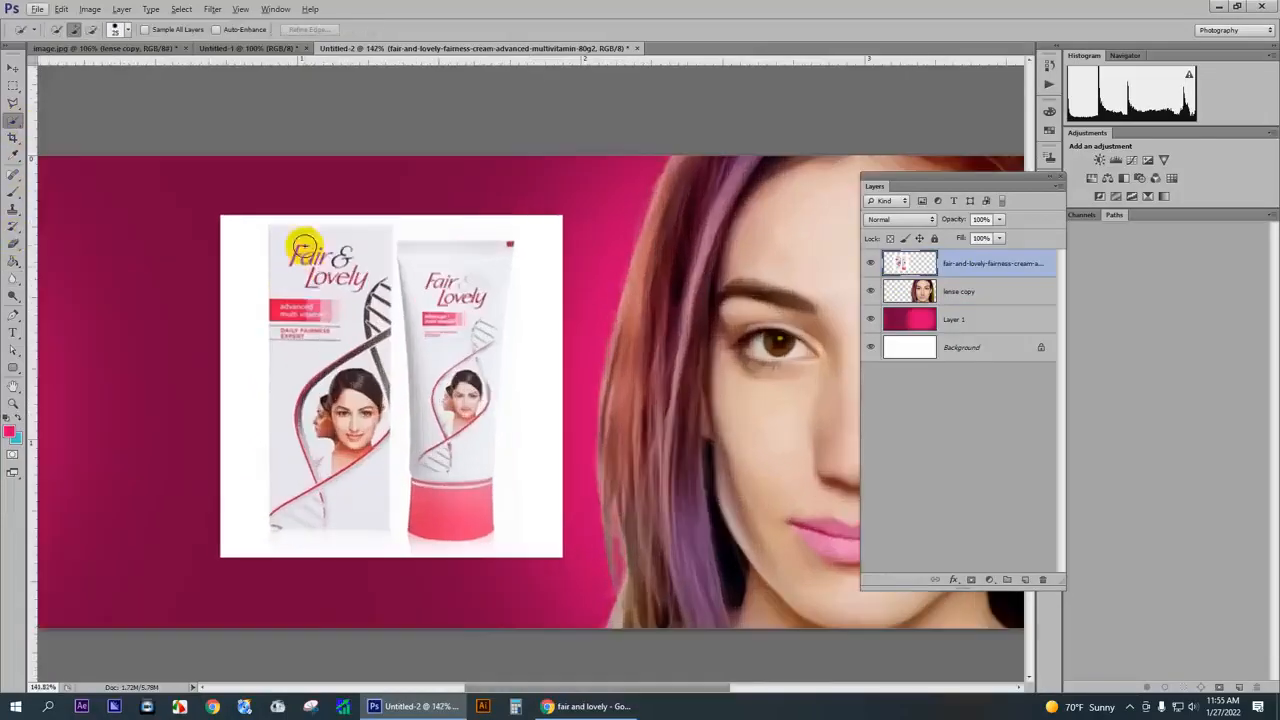
mouse_move(304, 248)
left_mouse_down()
mouse_move(320, 304)
mouse_move(309, 270)
mouse_move(328, 255)
mouse_move(360, 270)
mouse_move(367, 253)
mouse_move(324, 426)
mouse_move(335, 346)
mouse_move(360, 362)
mouse_move(379, 294)
mouse_move(373, 357)
mouse_move(357, 375)
mouse_move(287, 359)
mouse_move(288, 443)
mouse_move(272, 352)
mouse_move(286, 334)
mouse_move(307, 468)
mouse_move(328, 496)
mouse_move(347, 493)
mouse_move(297, 508)
left_mouse_up()
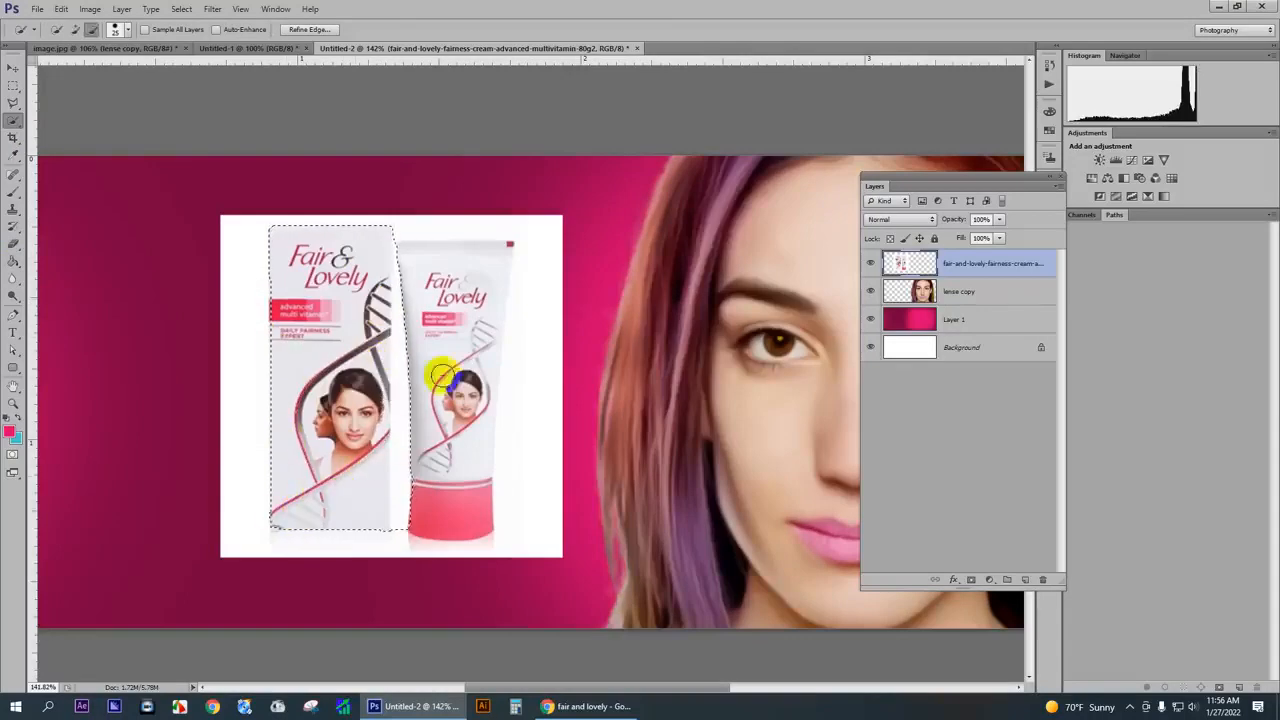
scroll(440, 350, "up", 4)
mouse_move(437, 260)
left_mouse_down()
mouse_move(437, 234)
mouse_move(413, 228)
mouse_move(503, 214)
mouse_move(500, 243)
mouse_move(523, 206)
mouse_move(469, 407)
mouse_move(475, 461)
mouse_move(506, 353)
mouse_move(481, 432)
mouse_move(475, 585)
left_mouse_up()
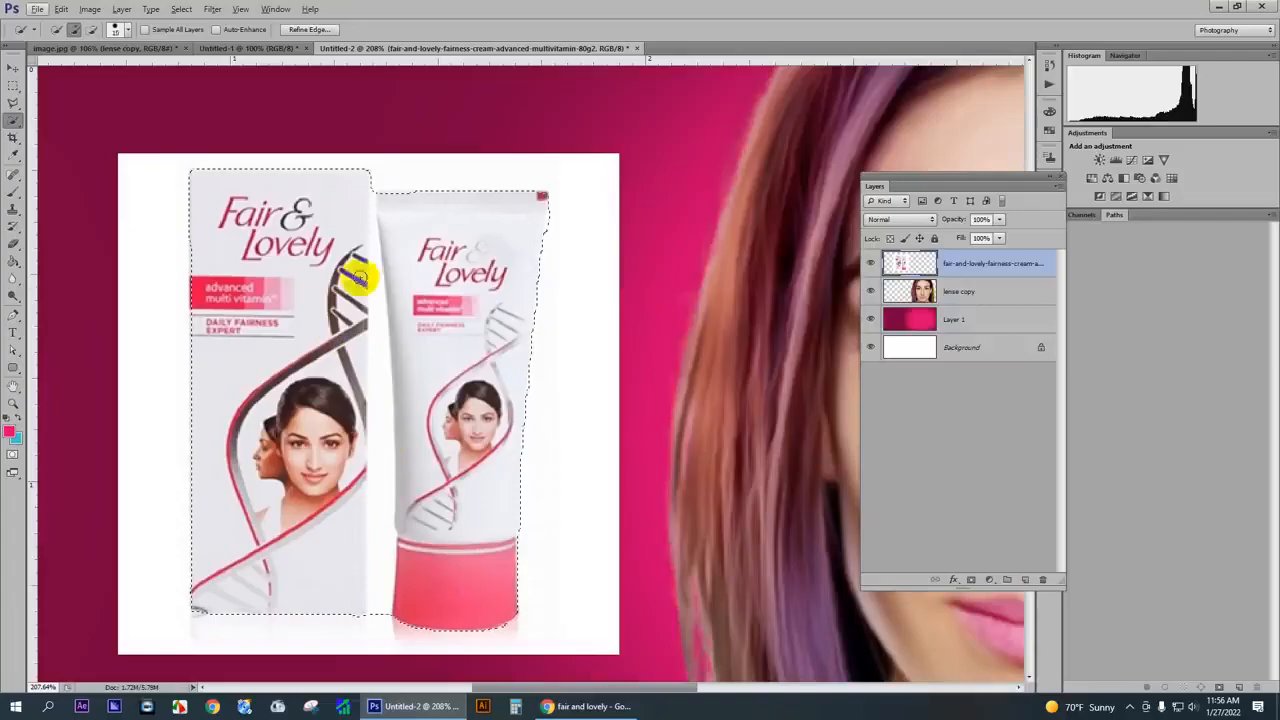
- Subtract the white gap between the box and tube from the selection and clean up the box's inner edge
scroll(368, 284, "up", 3)
left_click_drag(380, 272, 380, 437)
scroll(383, 417, "down", 2)
scroll(383, 417, "down", 3)
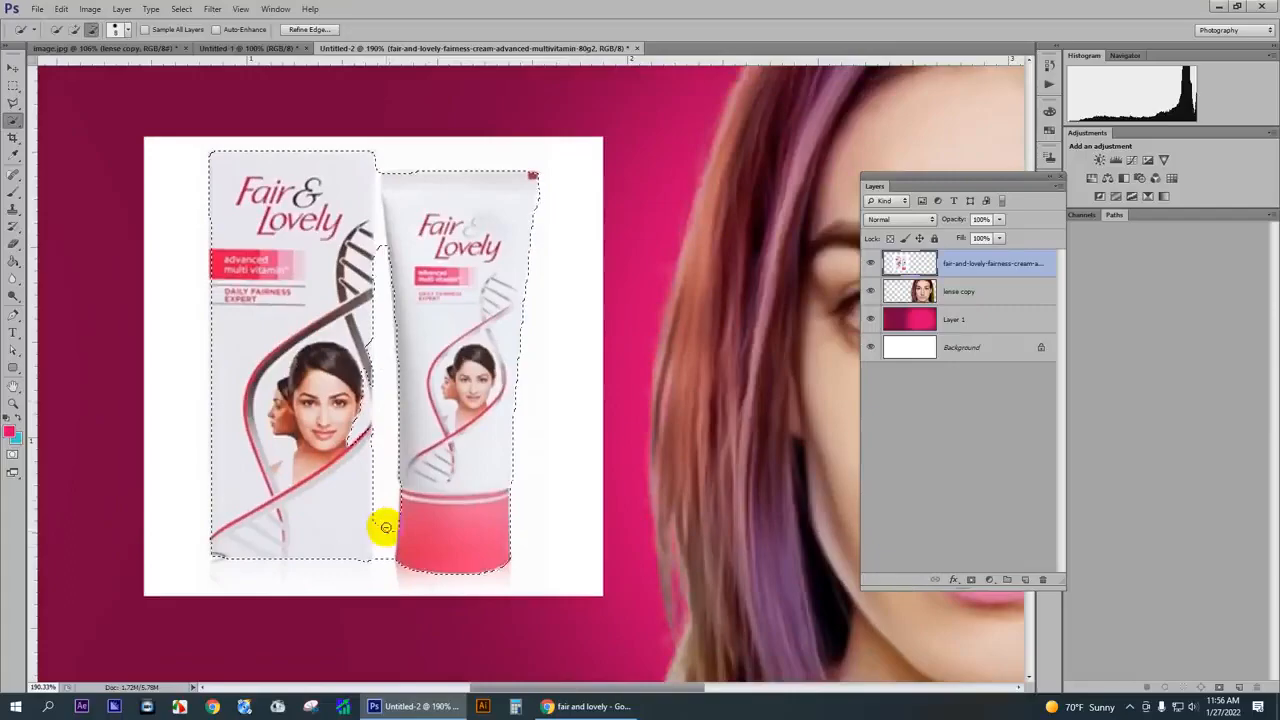
left_click_drag(386, 527, 384, 559)
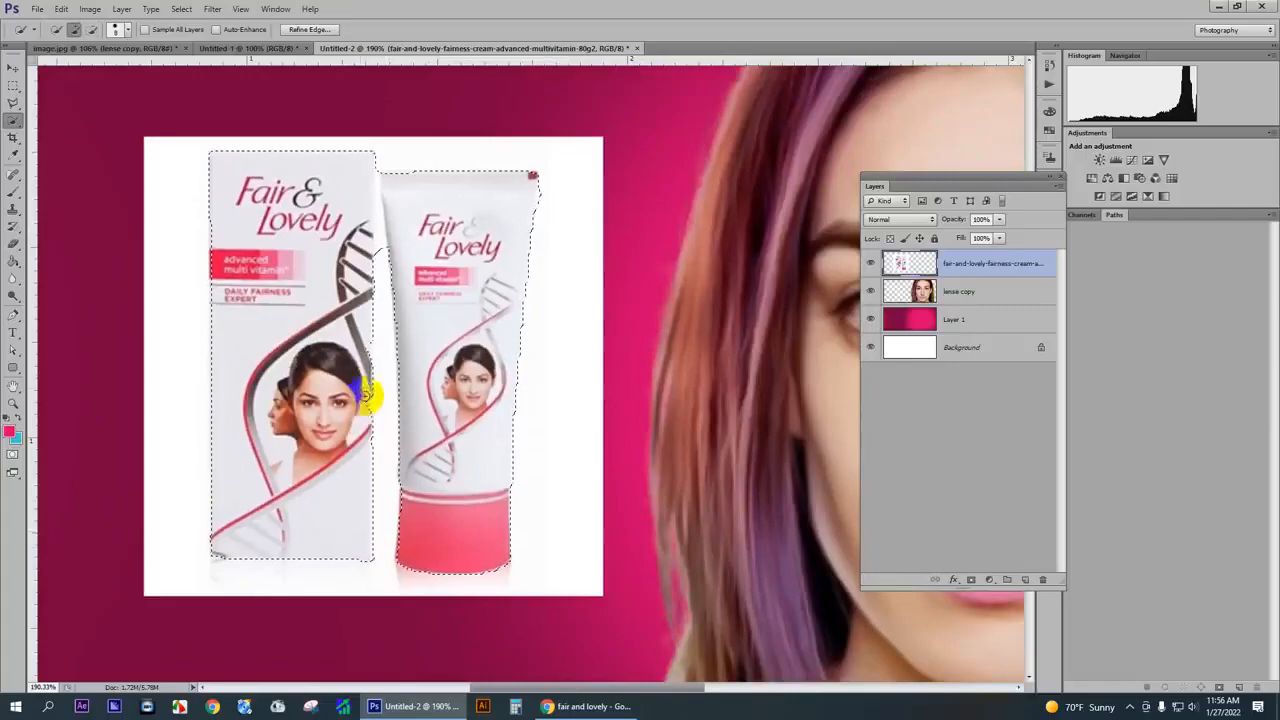
scroll(364, 351, "up", 1)
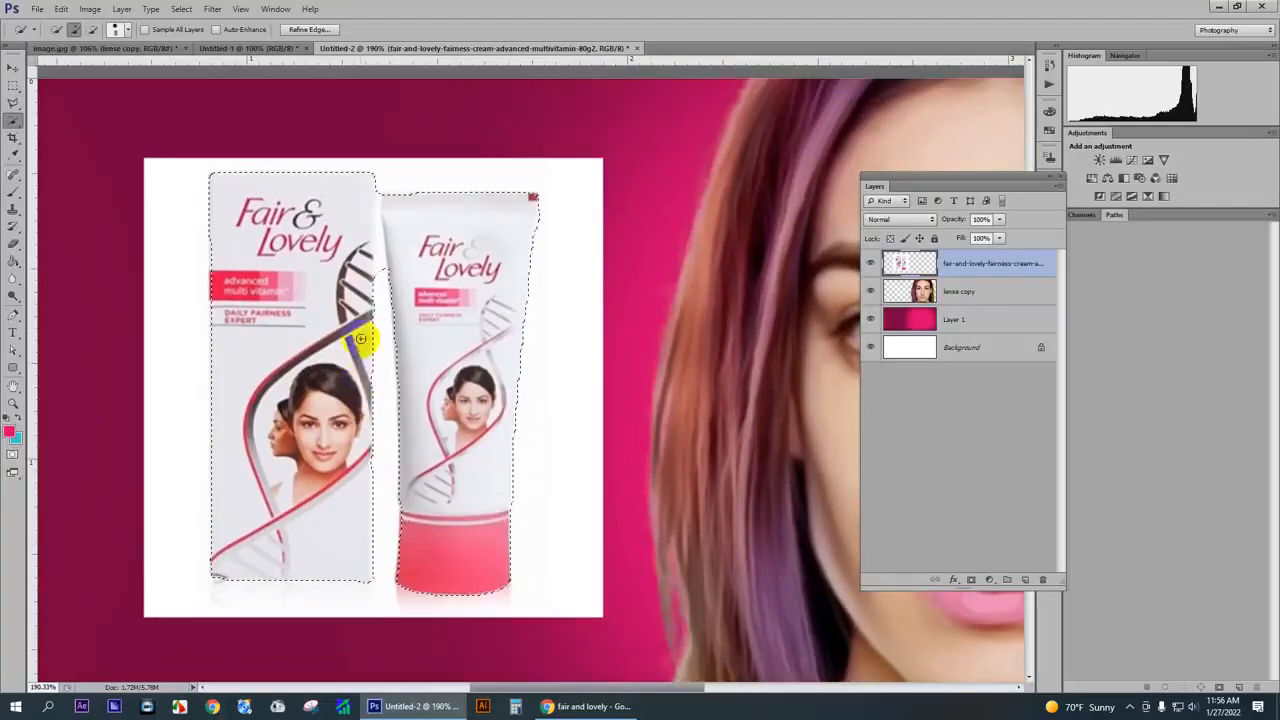
scroll(371, 277, "up", 2)
scroll(382, 261, "up", 2)
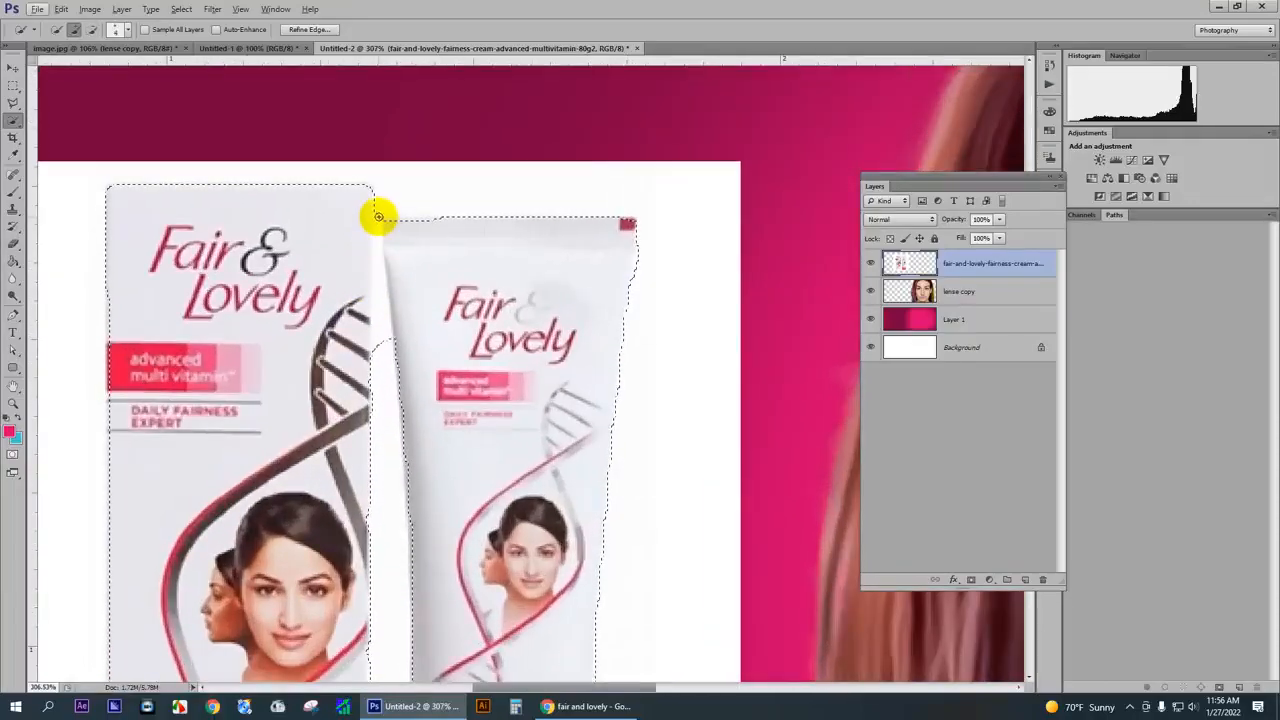
left_click(365, 313)
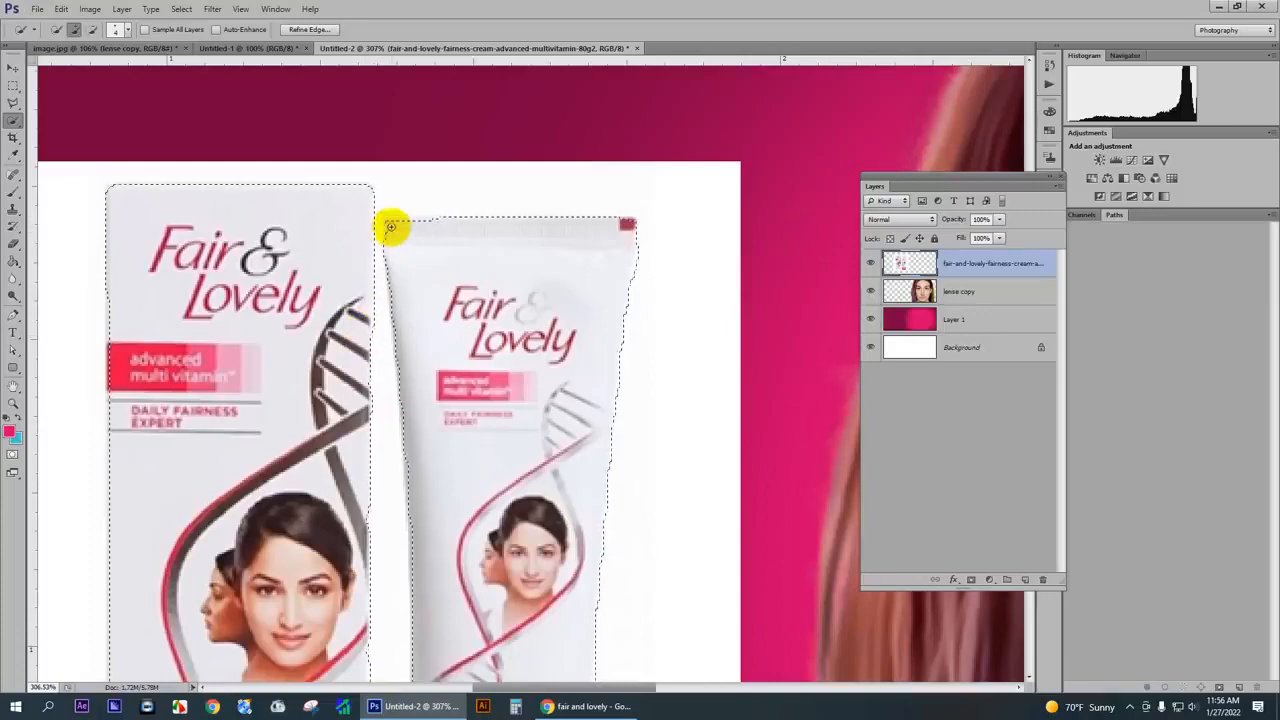
- Refine the selection edge with Smooth 10 and output it as a layer mask to remove the white background
scroll(390, 240, "down", 3)
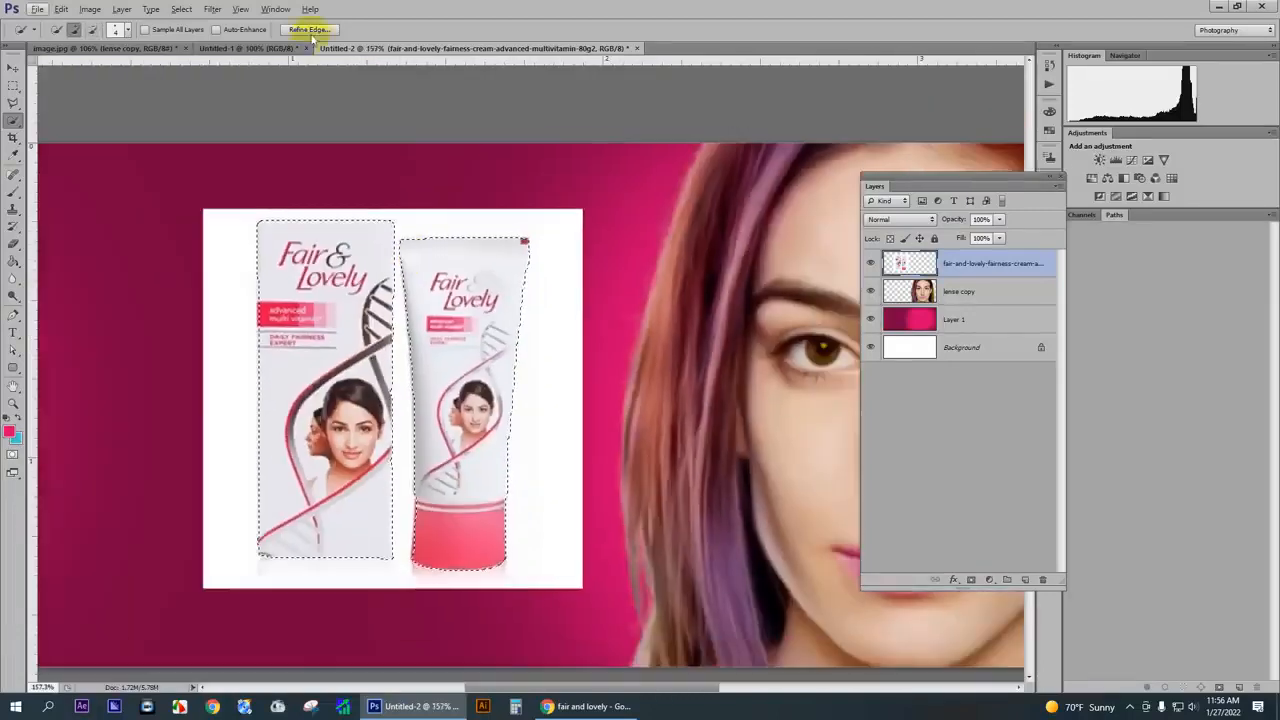
left_click(309, 29)
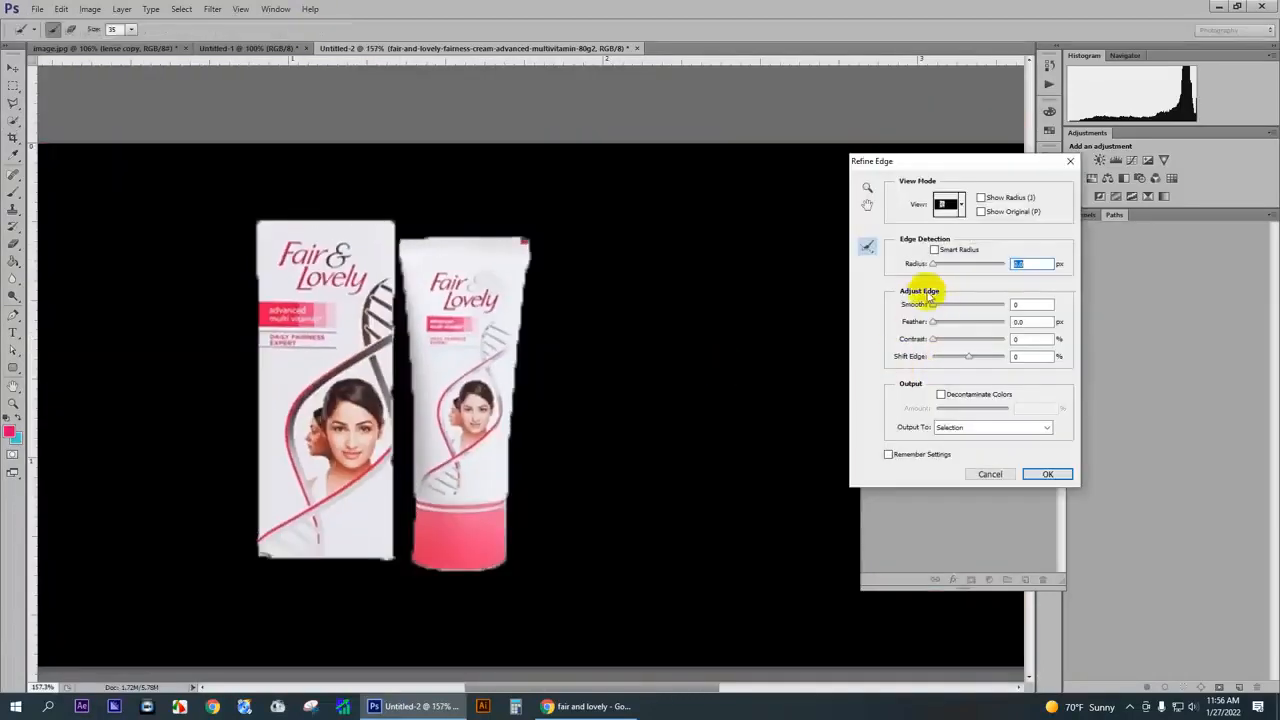
left_click(939, 311)
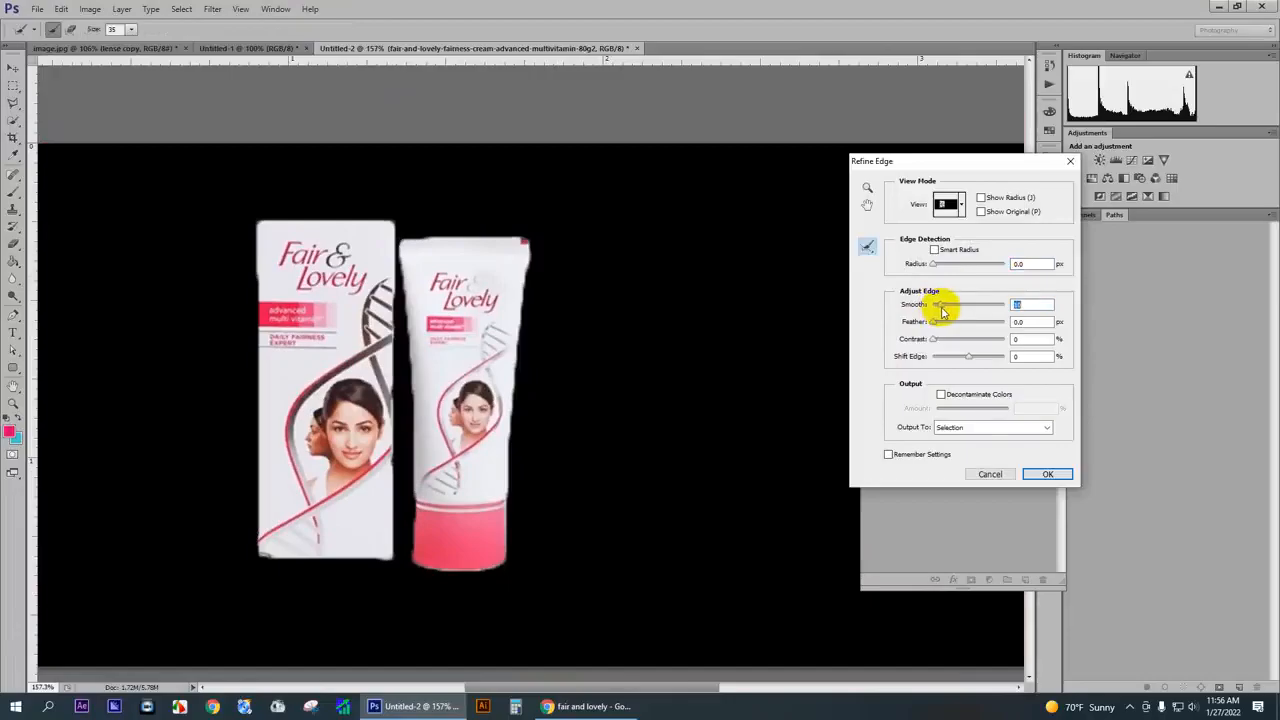
left_click(960, 428)
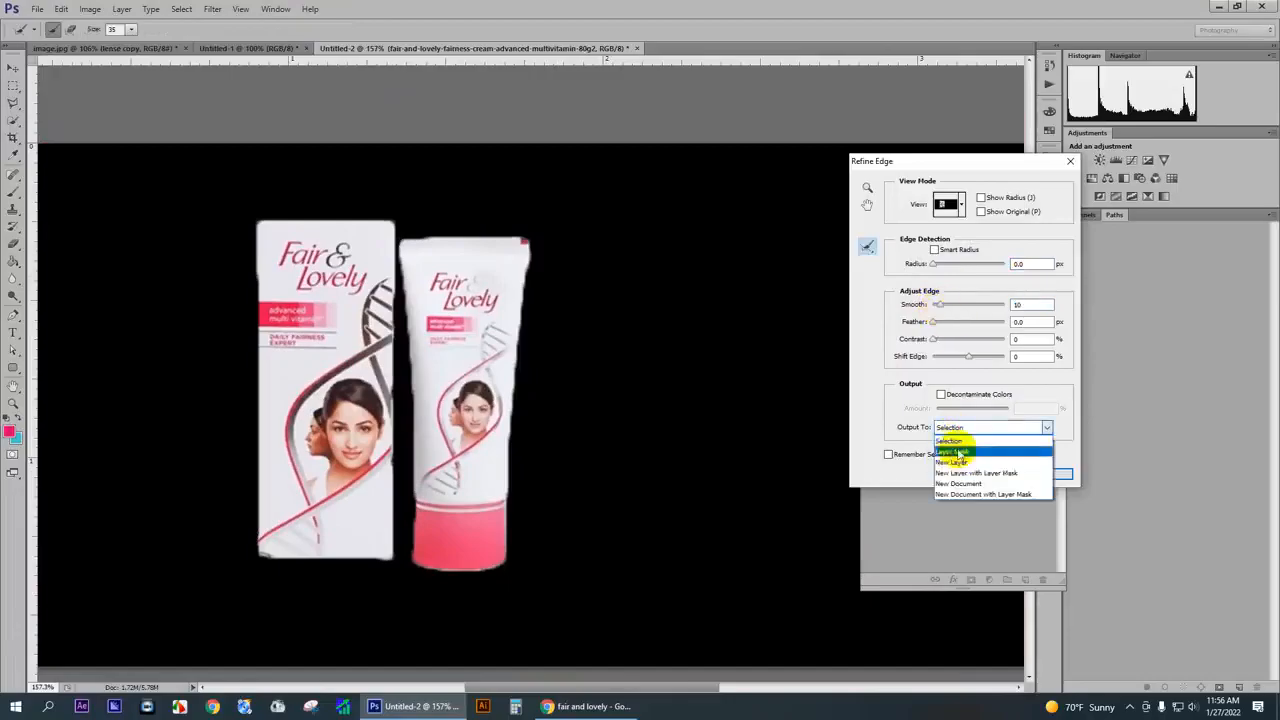
left_click(955, 452)
left_click(1043, 472)
- Rotate the masked box and tube about 18° counter-clockwise and shift them slightly away from the portrait
key("ctrl+0")
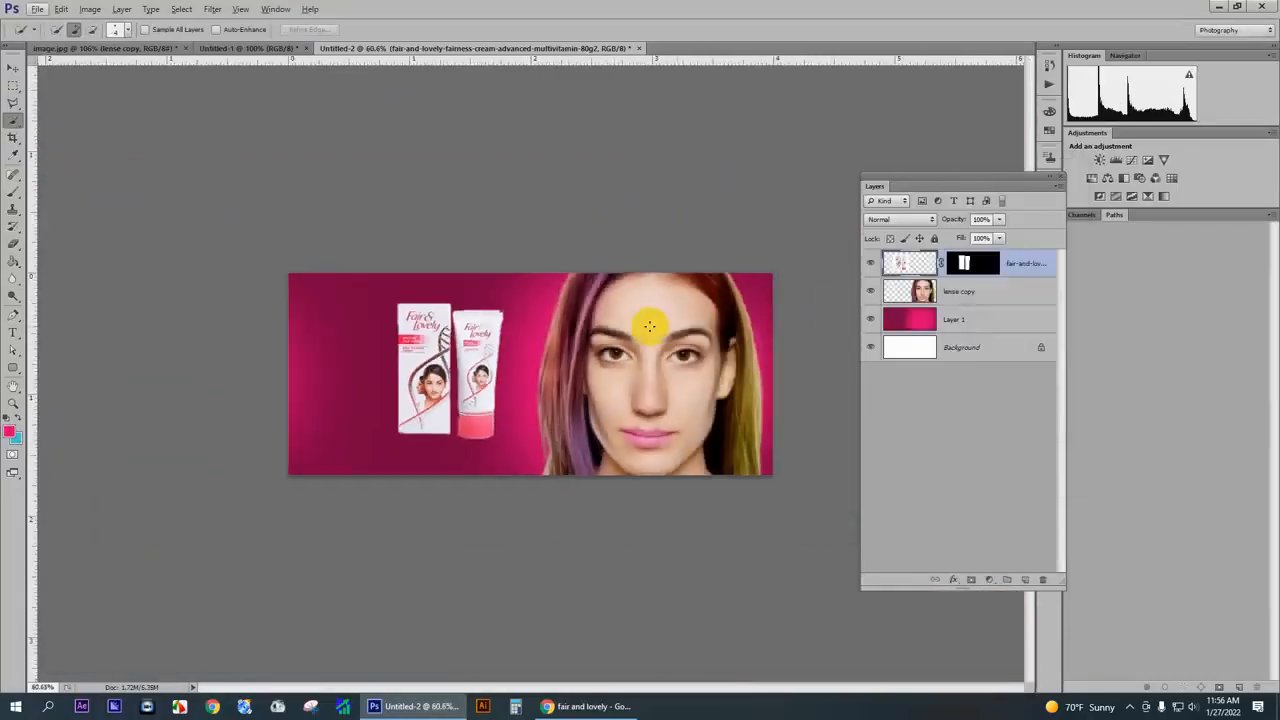
key("ctrl+t")
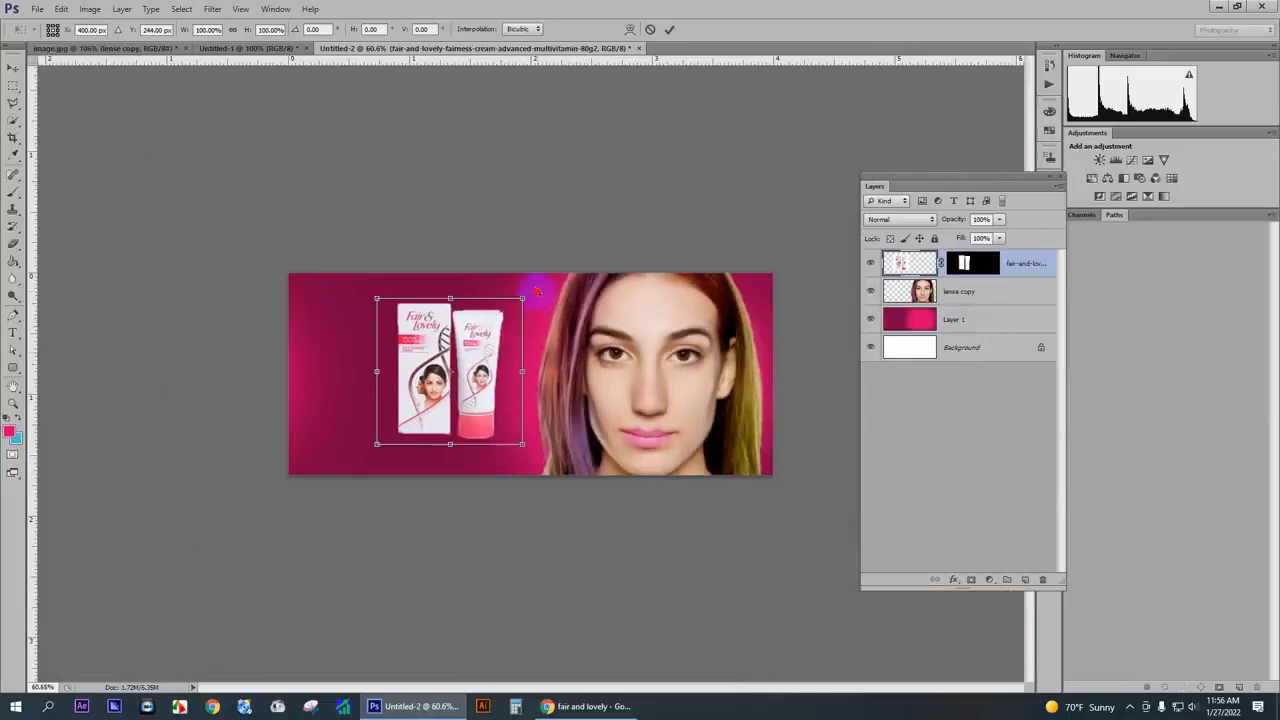
left_click_drag(537, 291, 503, 278)
left_click_drag(510, 396, 487, 401)
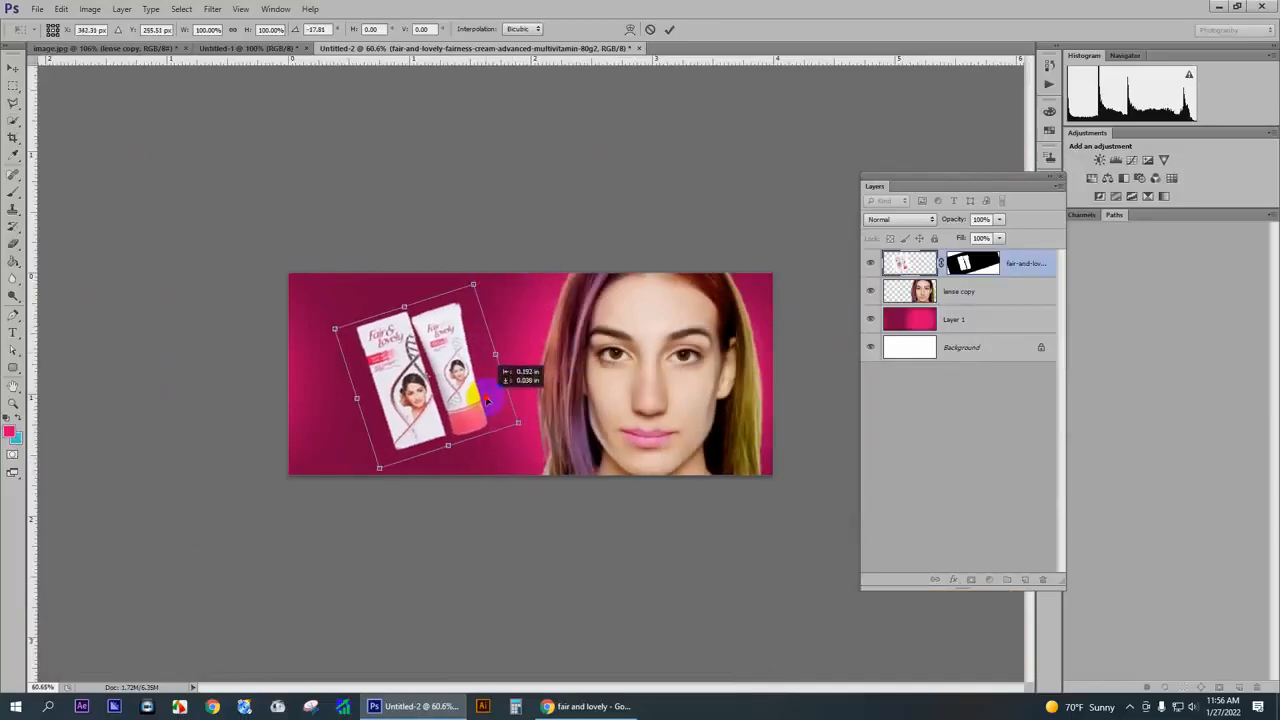
key("Return")
key("w")
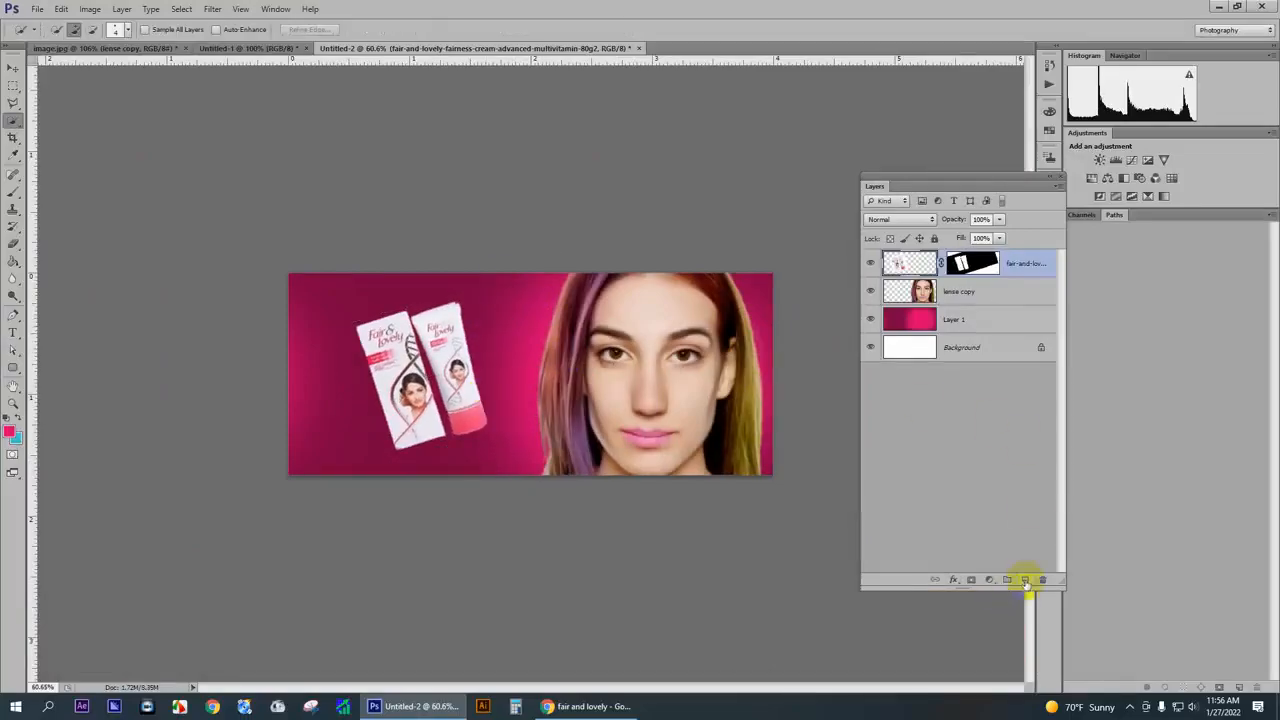
- Add a new layer beneath the product layer and paint a single soft black (#000000) brush dab behind the box and tube
left_click(1025, 581)
left_click(14, 193)
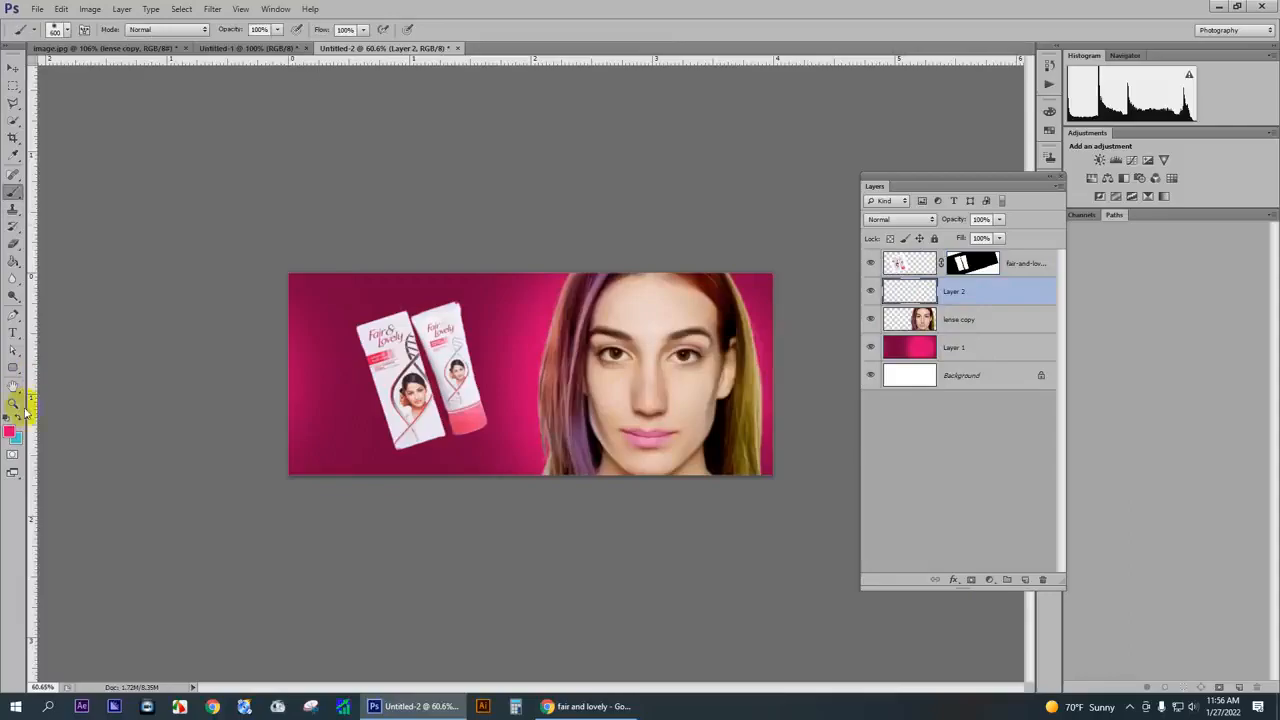
left_click(9, 430)
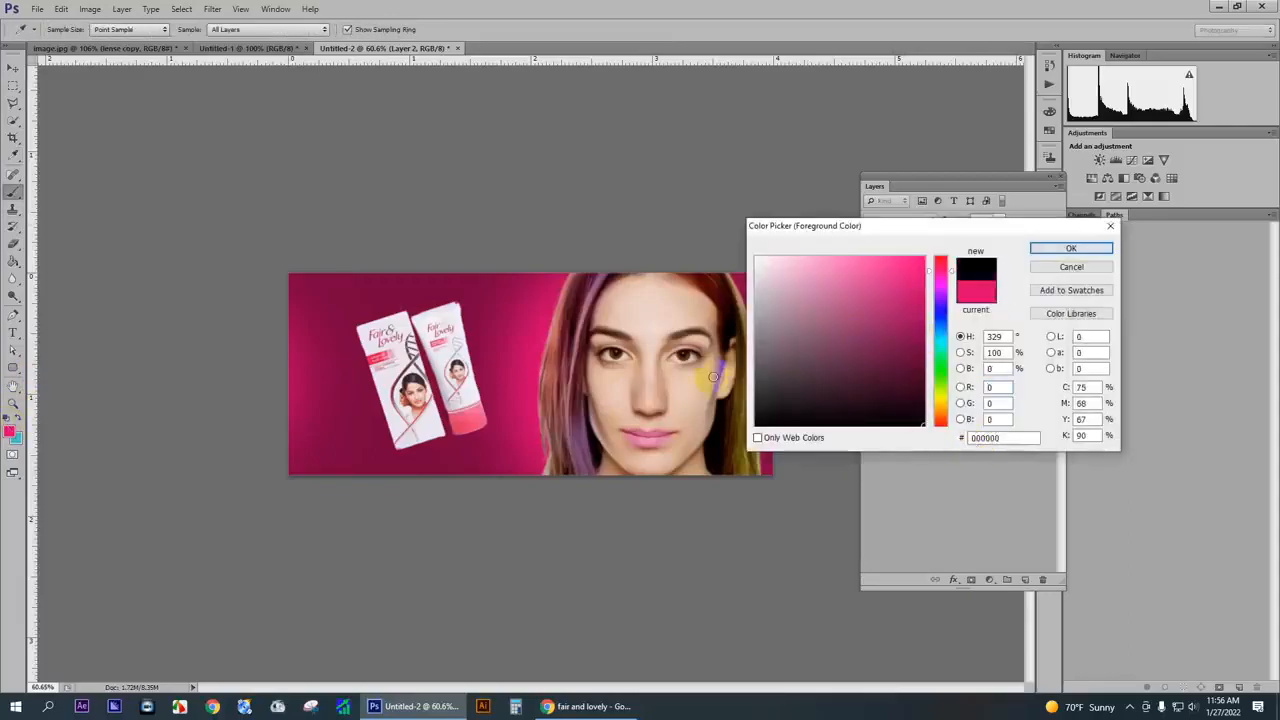
key("Return")
key("bracketleft")
key("bracketleft")
key("bracketleft")
key("bracketleft")
key("bracketleft")
key("bracketleft")
key("bracketleft")
key("bracketleft")
key("bracketleft")
key("bracketleft")
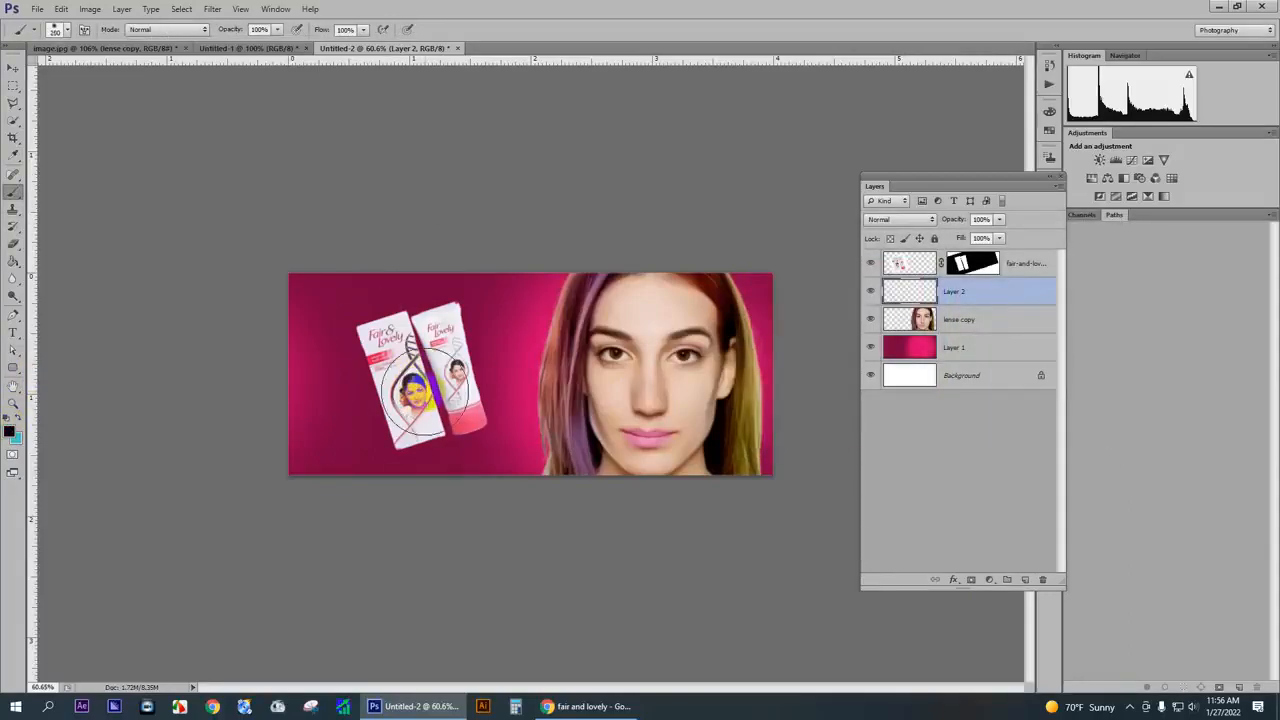
left_click(425, 391)
- Squash the black brush dab to about 5.6% height beneath the box as a ground shadow and set its layer opacity to 45%
key("ctrl+t")
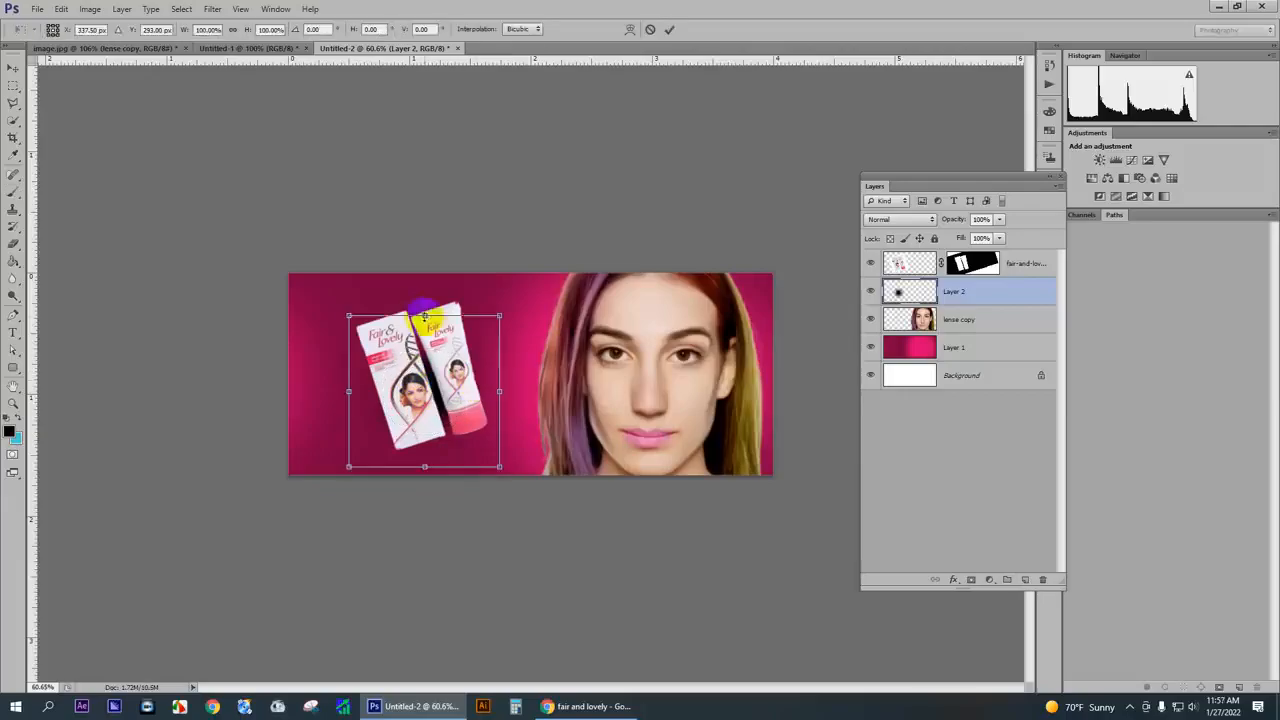
left_click_drag(425, 316, 417, 452)
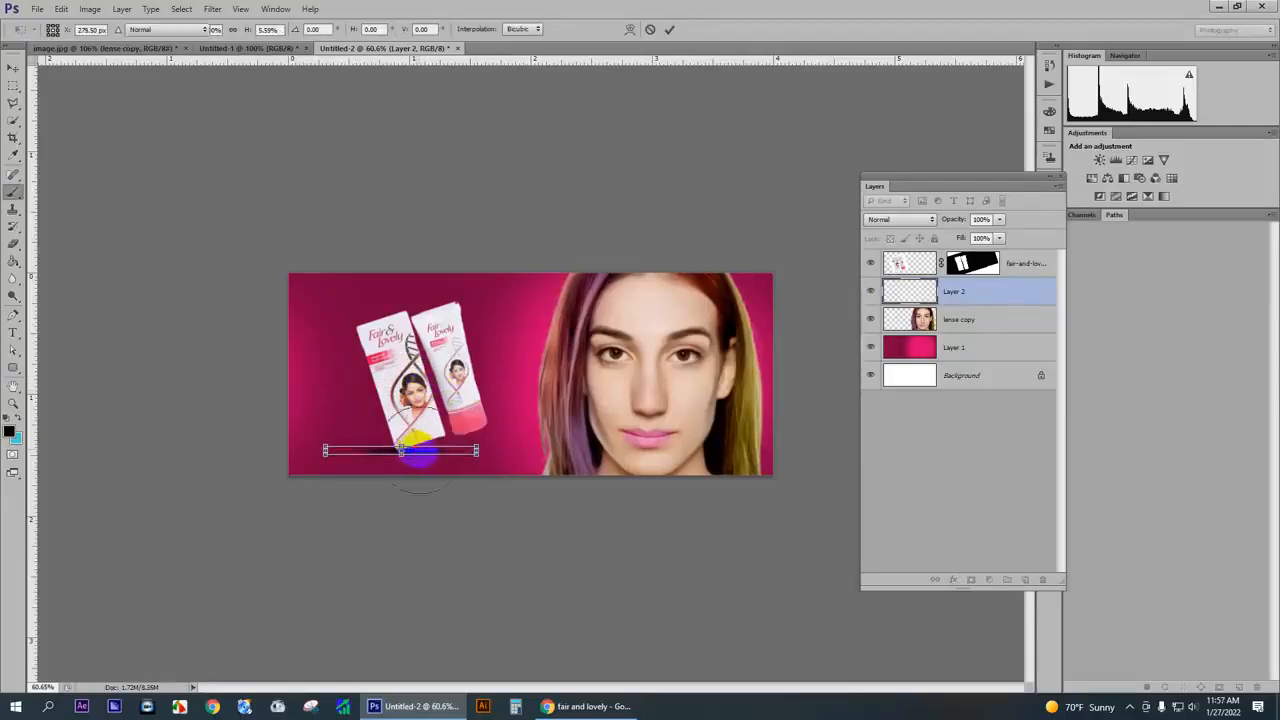
key("Return")
left_click(997, 219)
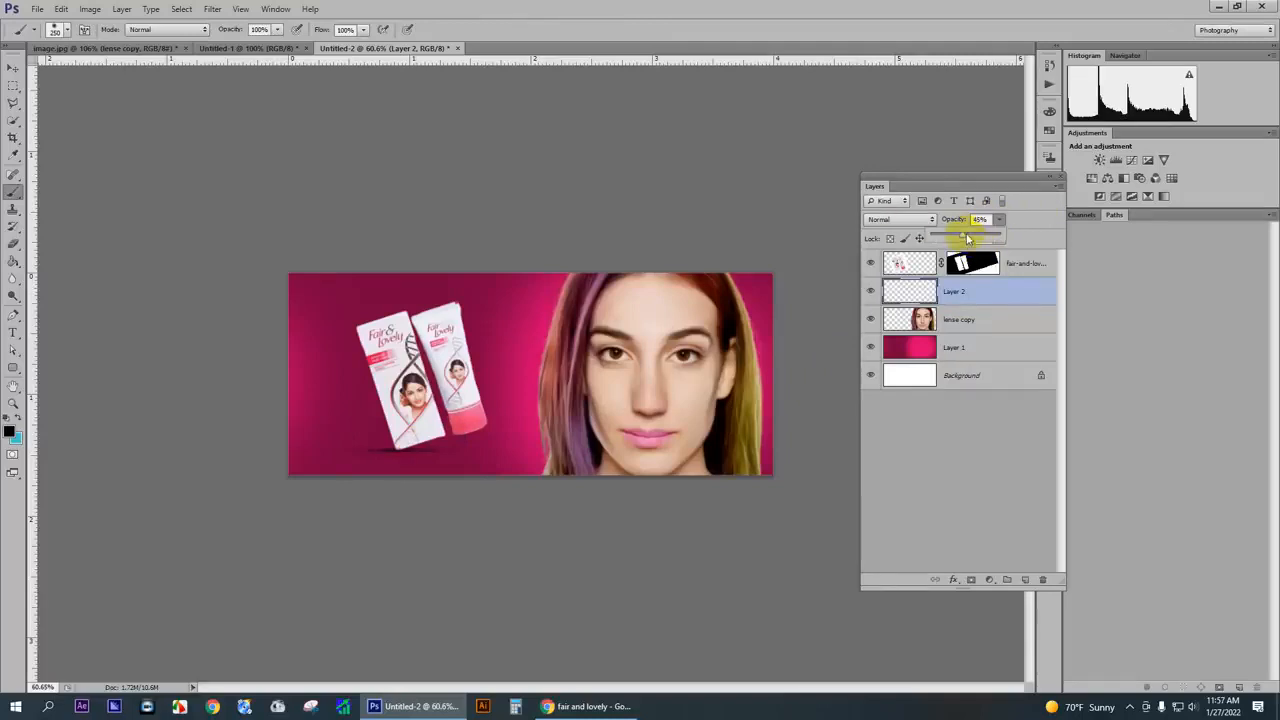
- Place the original unretouched portrait file "image" from the Desktop over the banner's portrait
left_click(12, 67)
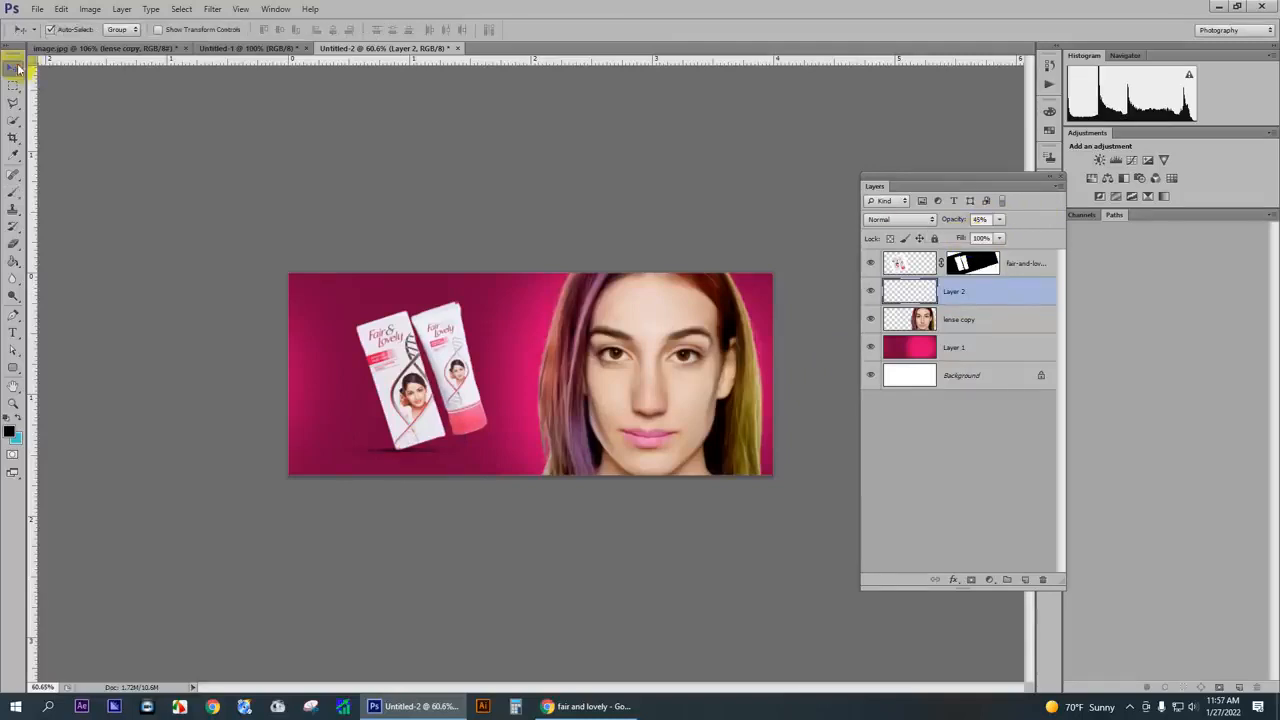
left_click(61, 9)
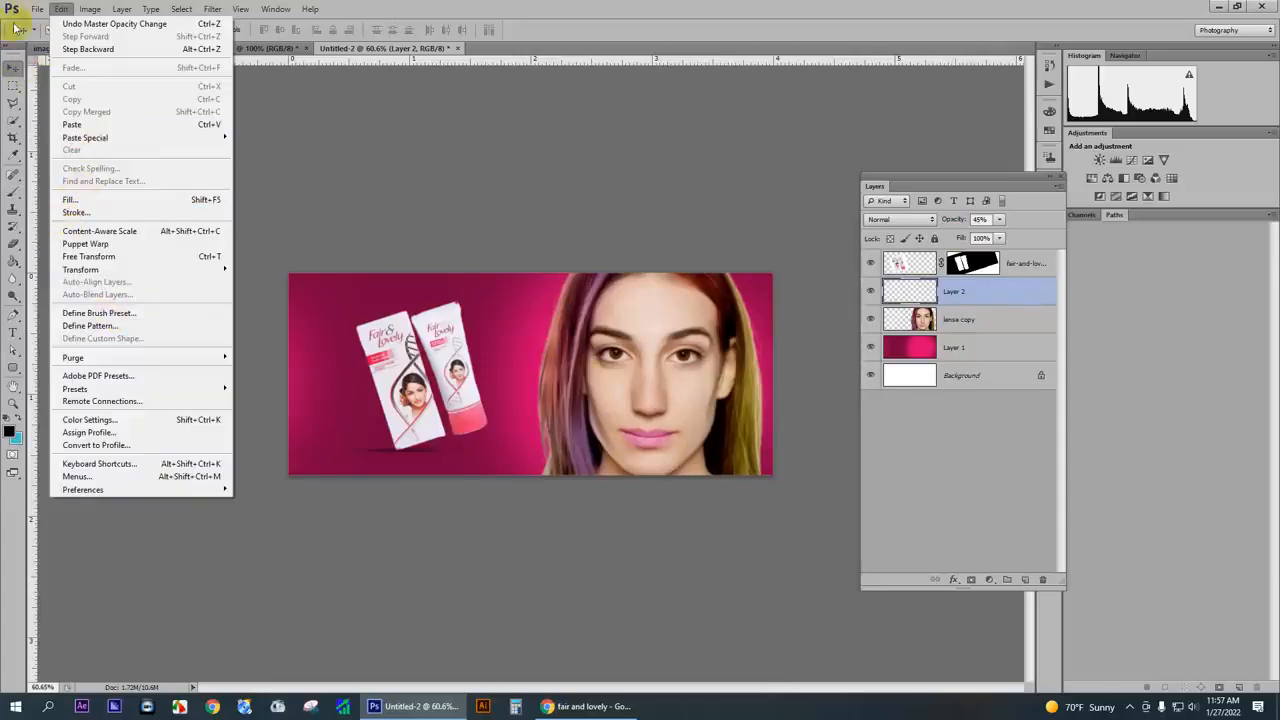
left_click(36, 9)
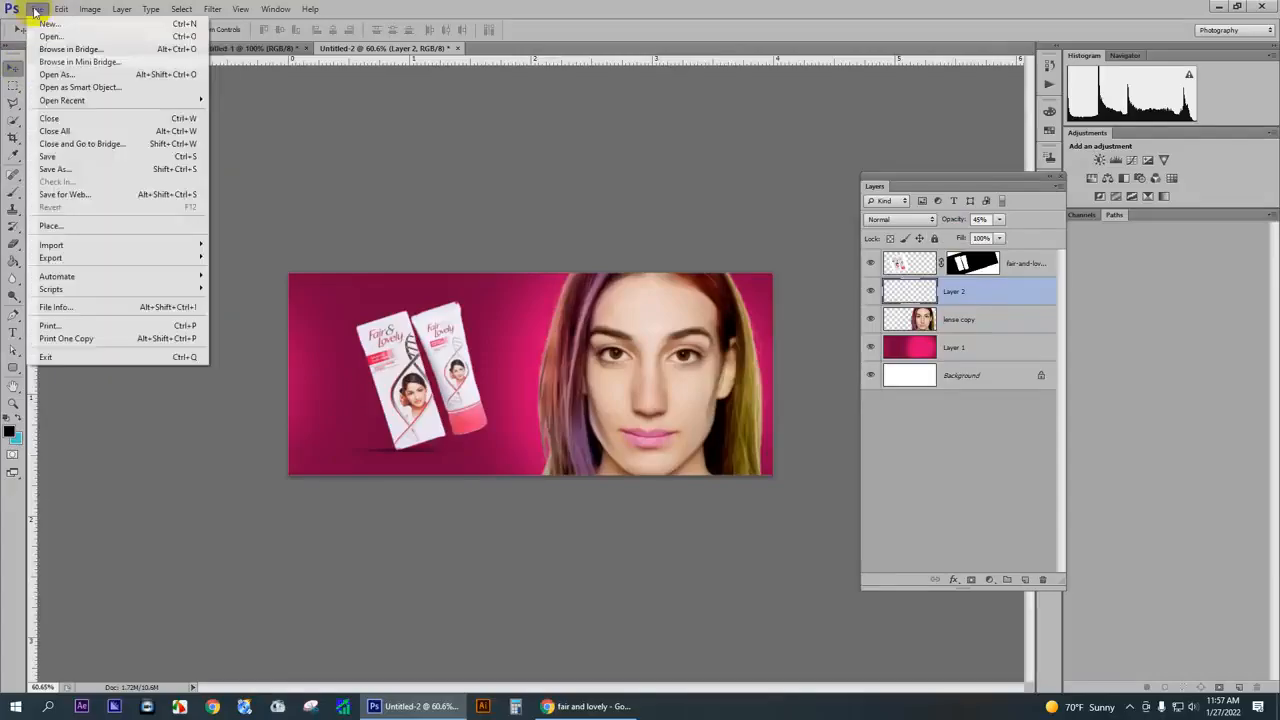
left_click(63, 227)
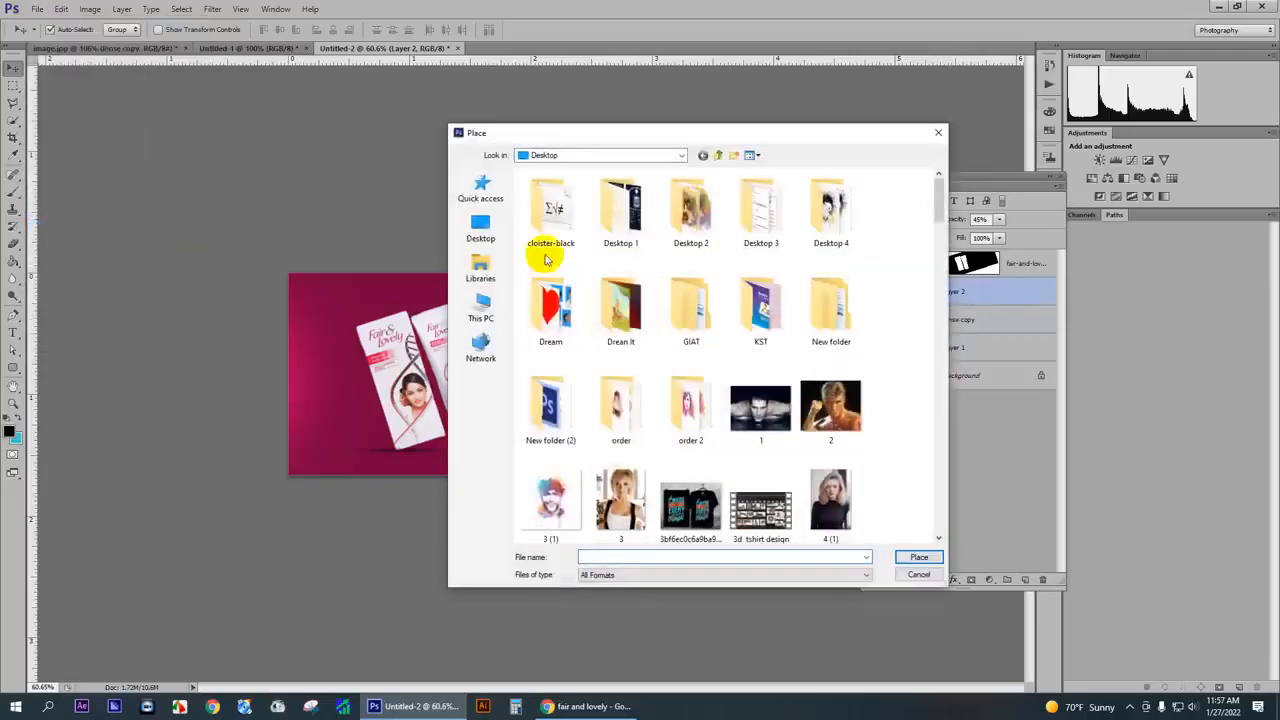
scroll(840, 405, "down", 5)
scroll(814, 371, "down", 3)
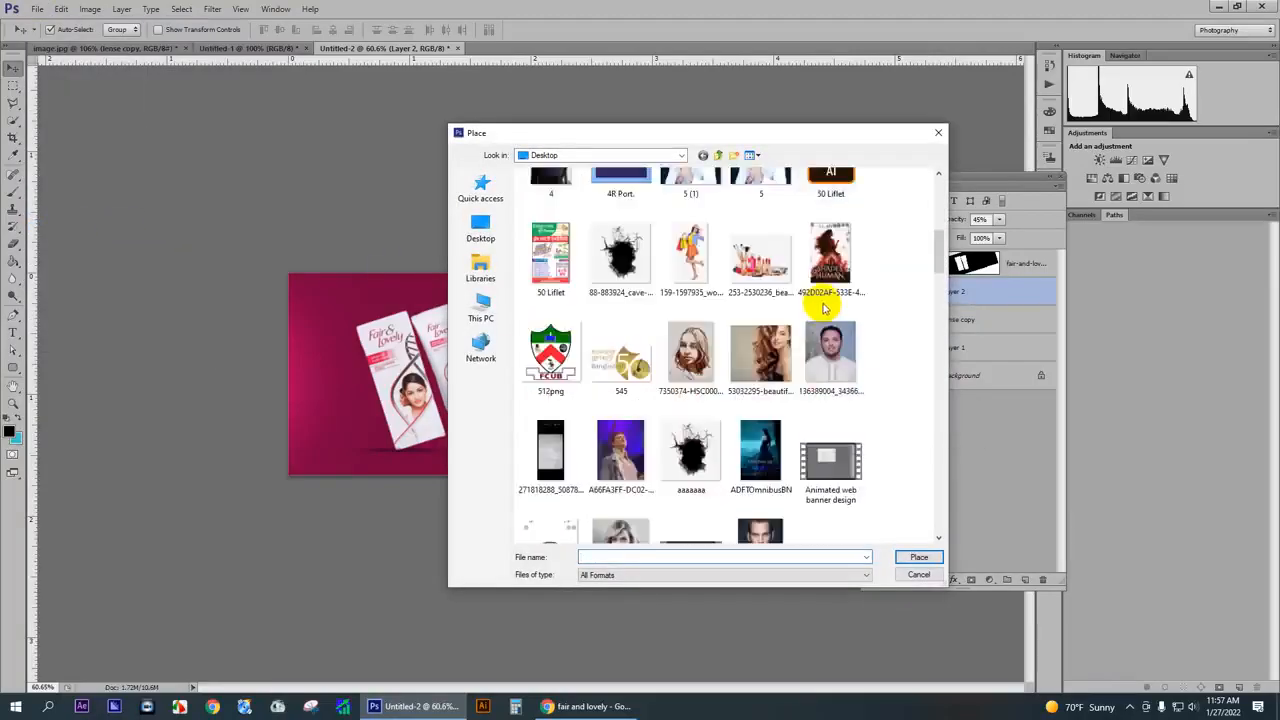
scroll(820, 310, "down", 10)
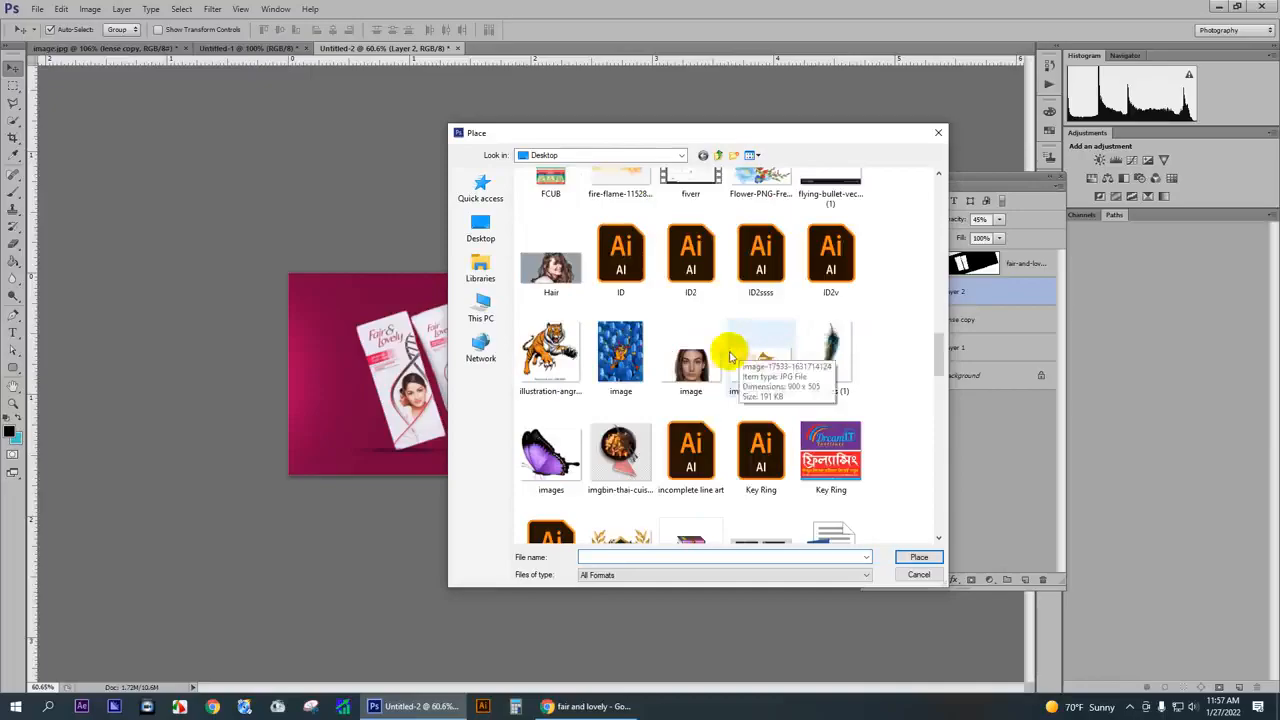
left_click(705, 368)
double_click(705, 368)
left_click_drag(666, 363, 743, 368)
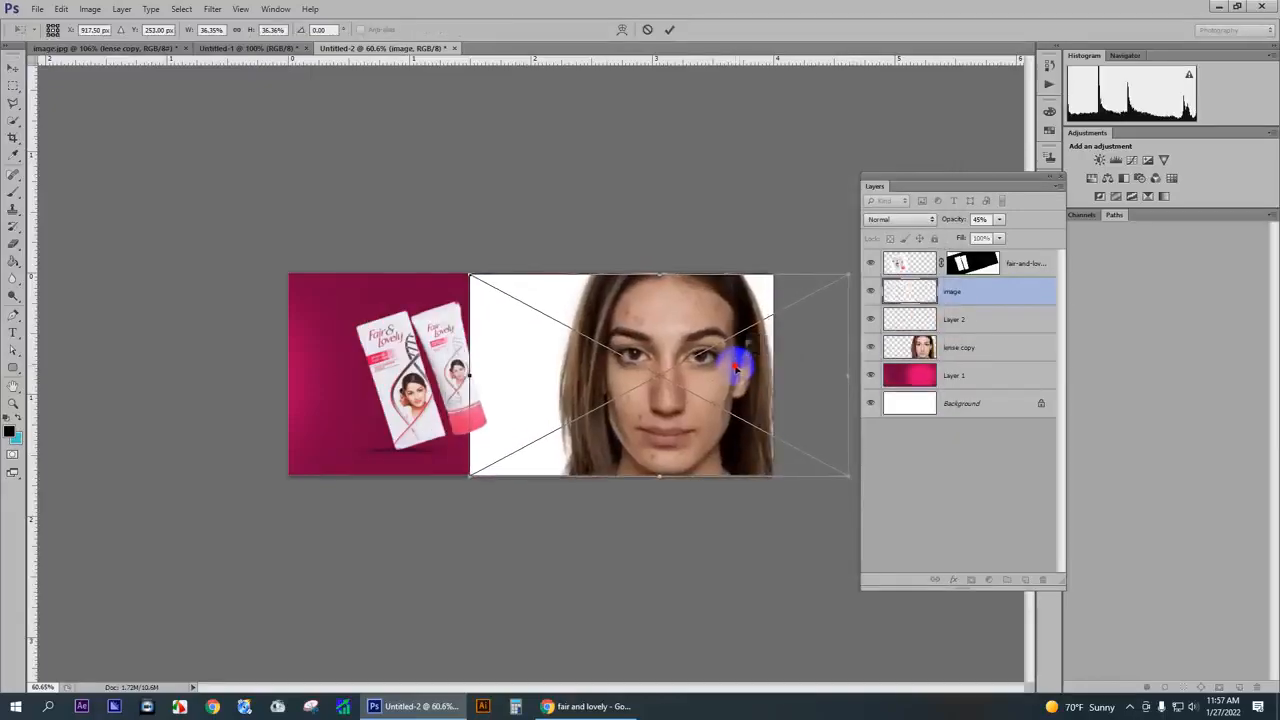
key("Return")
- Delete the placed image layer with the white background from the banner
scroll(668, 333, "up", 4)
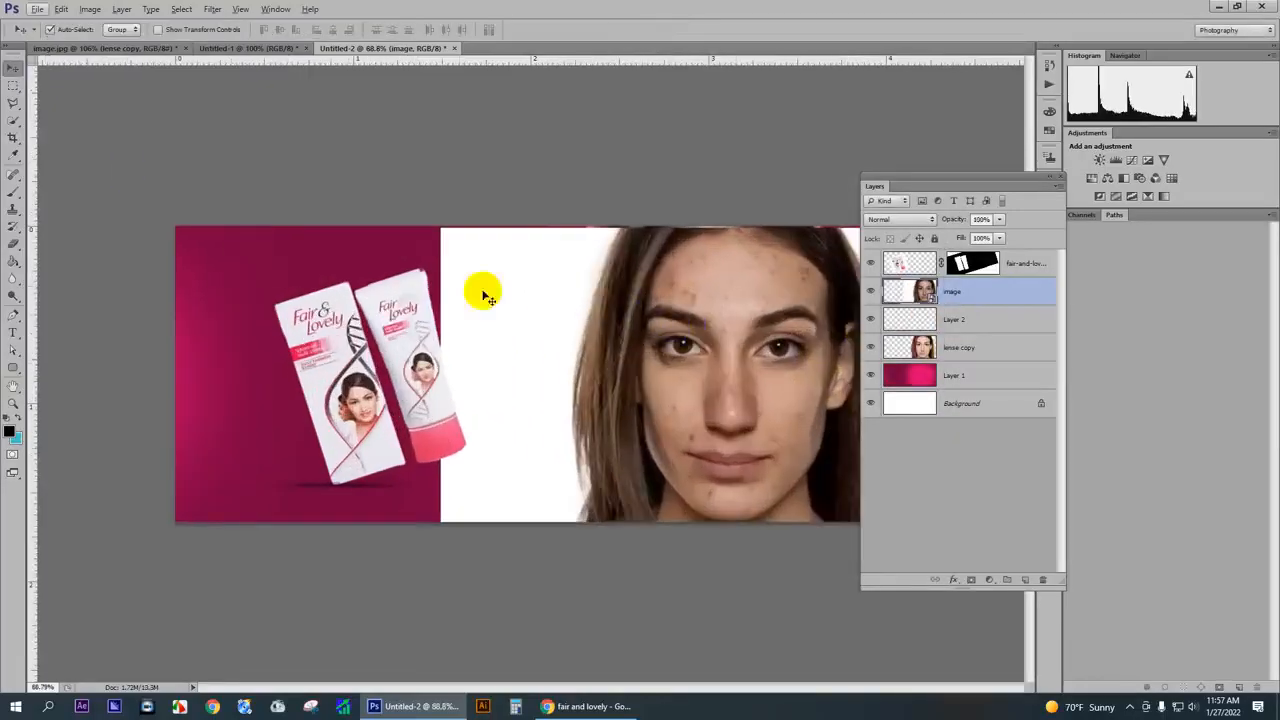
left_click(13, 120)
scroll(557, 300, "down", 4)
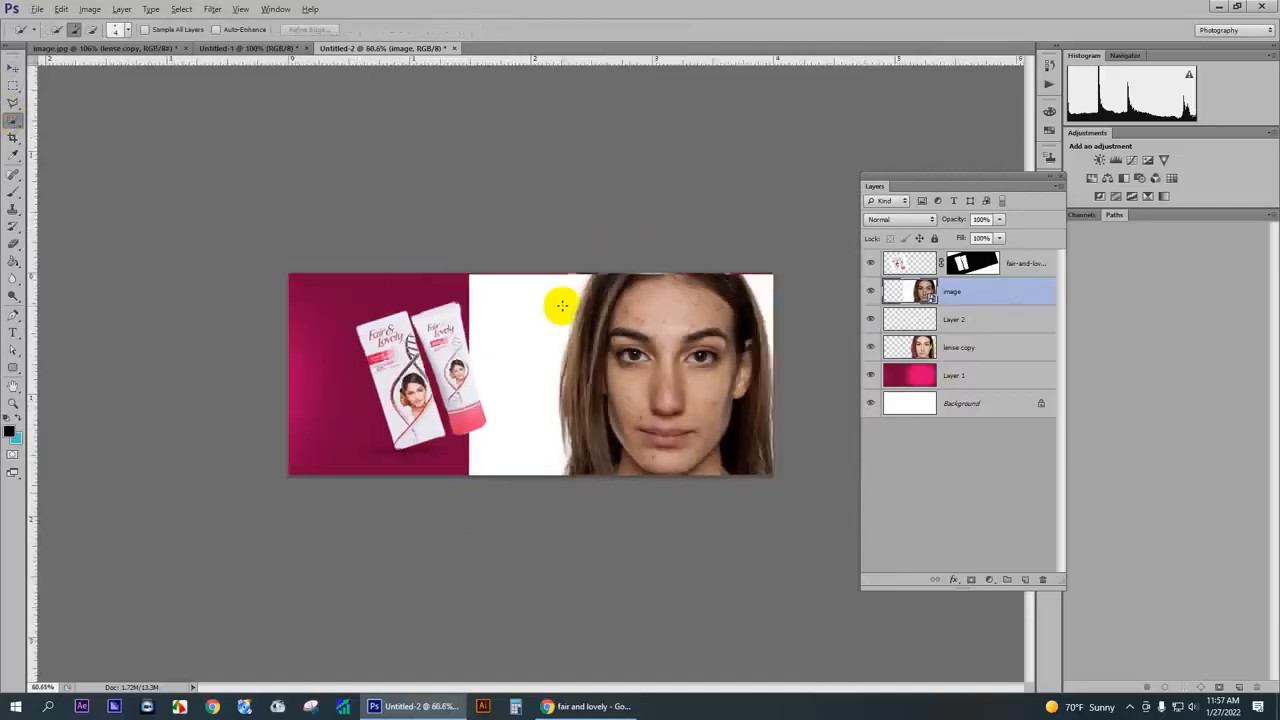
left_click(13, 69)
key("Delete")
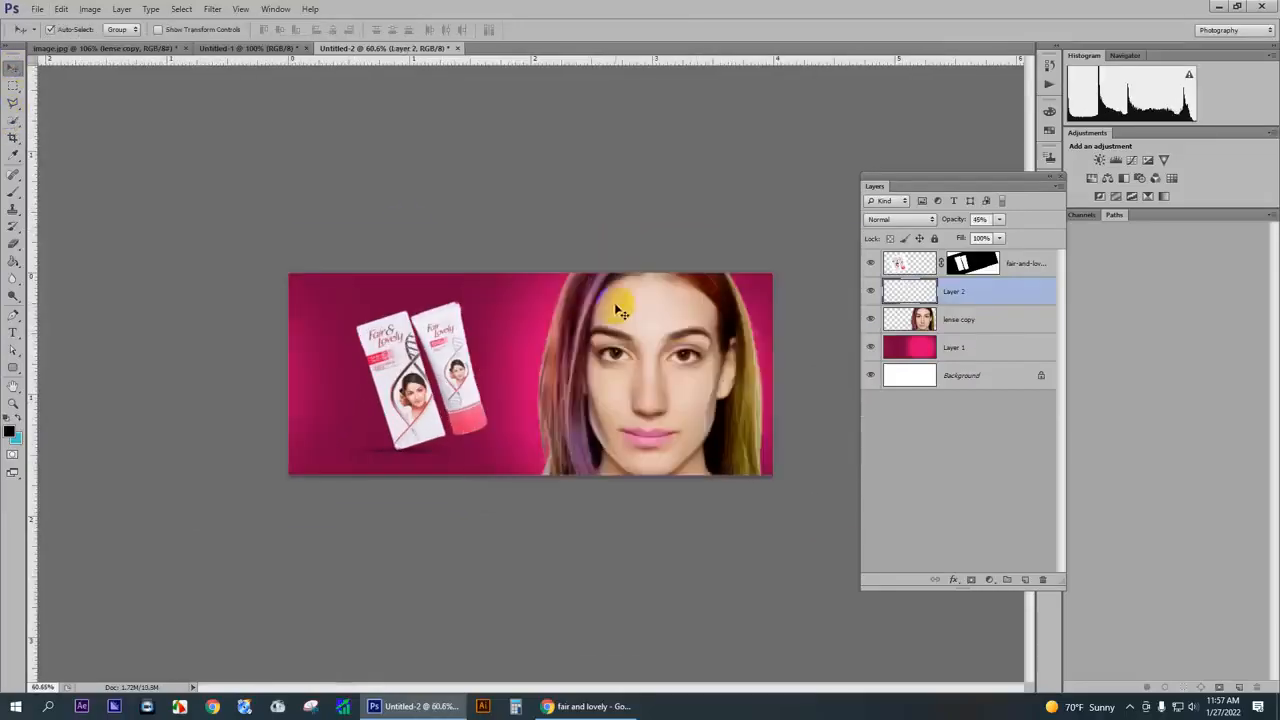
- Close the retouched image.jpg document without saving its changes
left_click(36, 9)
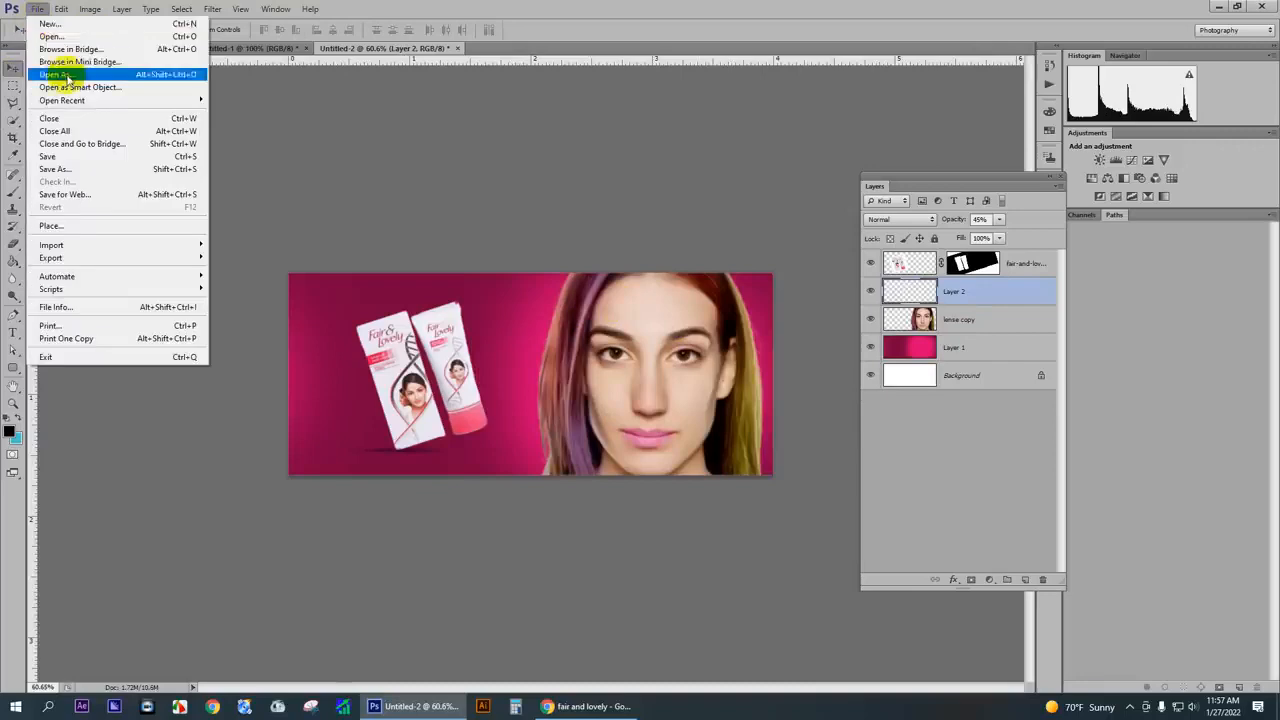
left_click(215, 47)
left_click(251, 49)
left_click(171, 49)
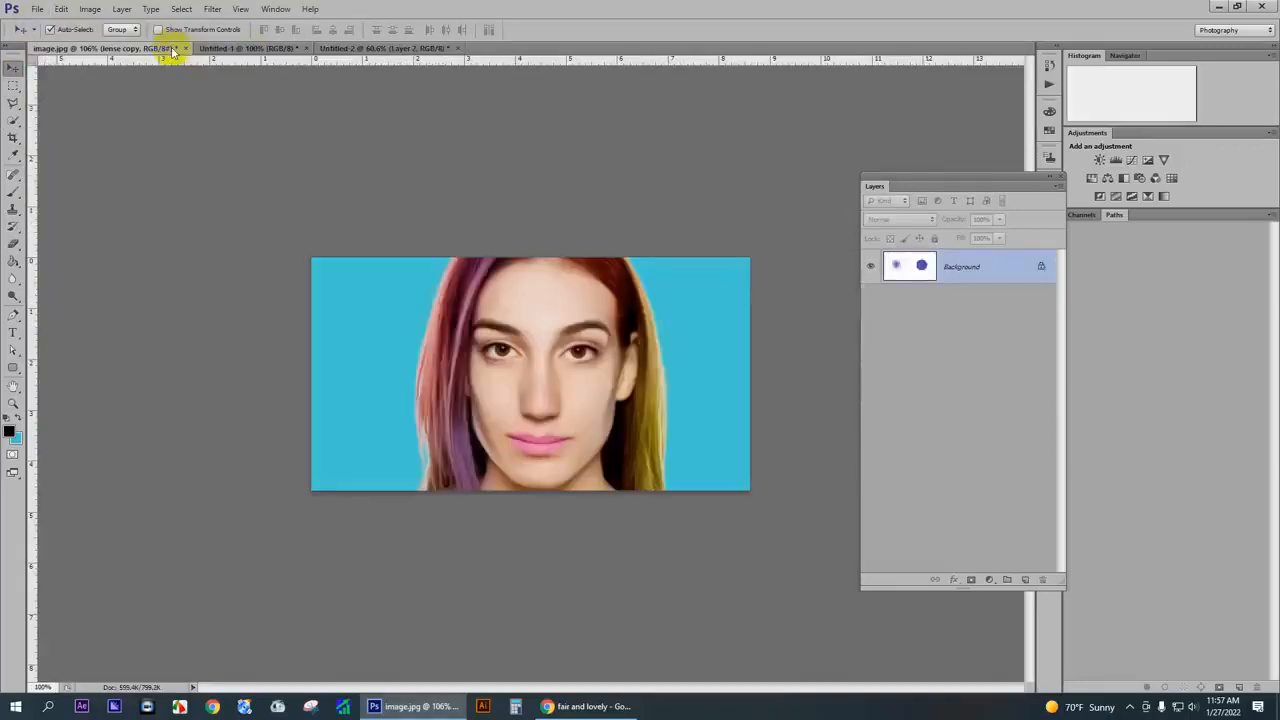
left_click(184, 49)
left_click(630, 265)
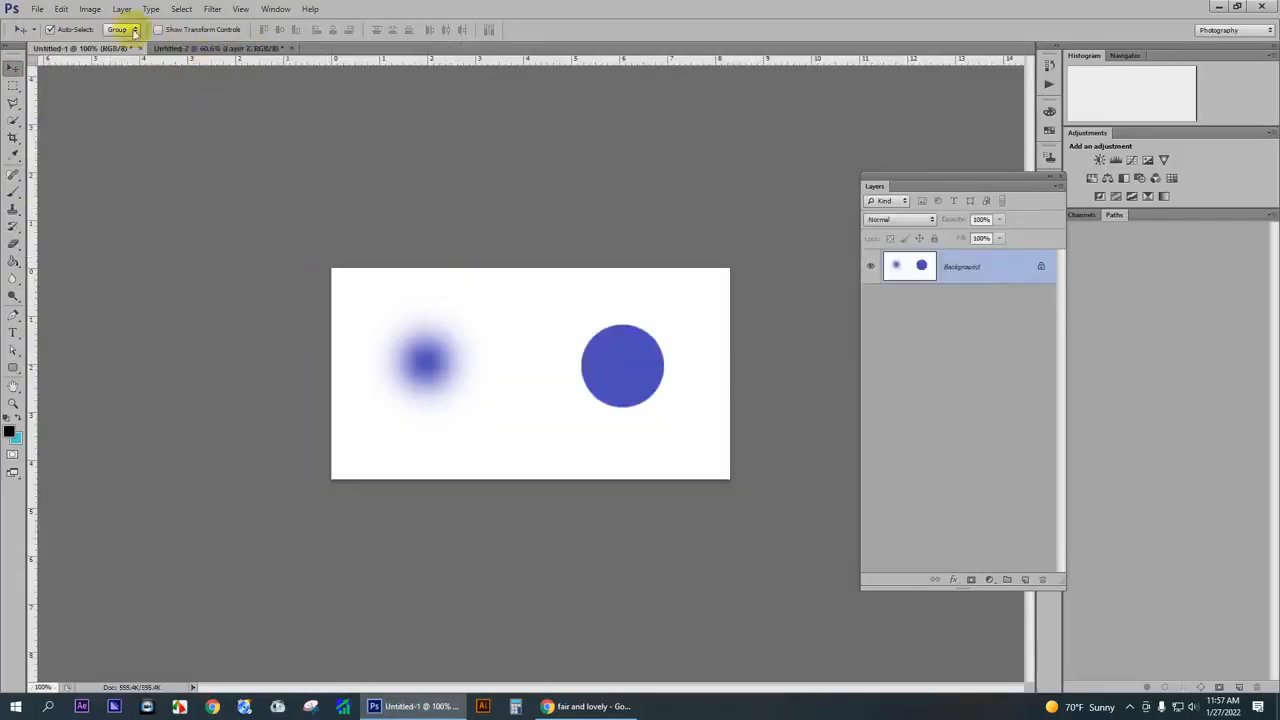
- Open the original portrait image.jpg from the Desktop as its own document
left_click(38, 9)
left_click(55, 38)
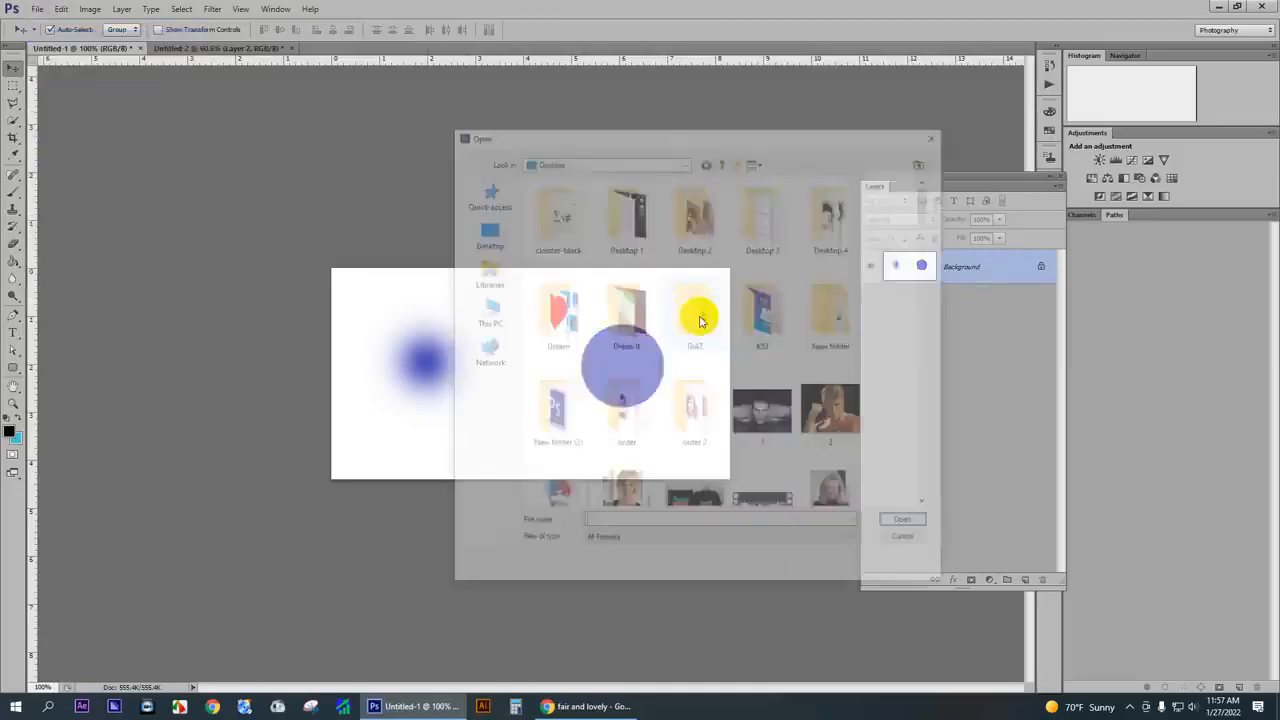
scroll(765, 340, "down", 6)
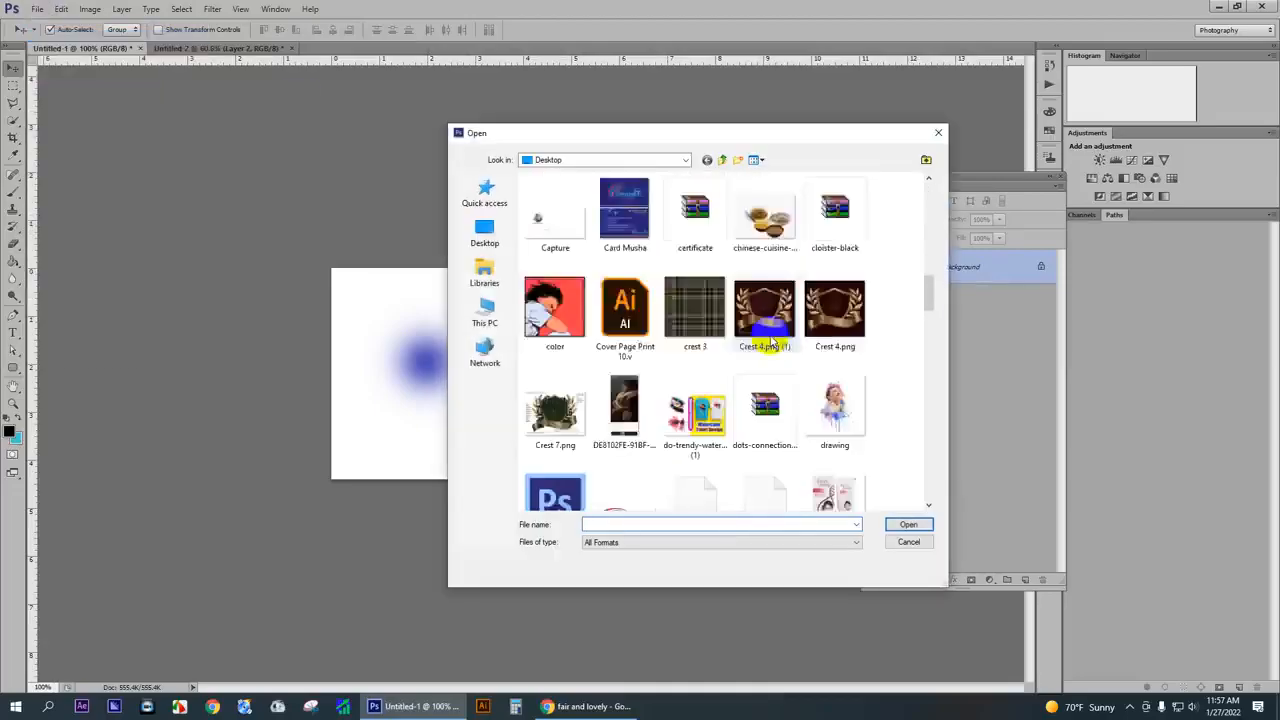
scroll(770, 342, "down", 5)
double_click(706, 355)
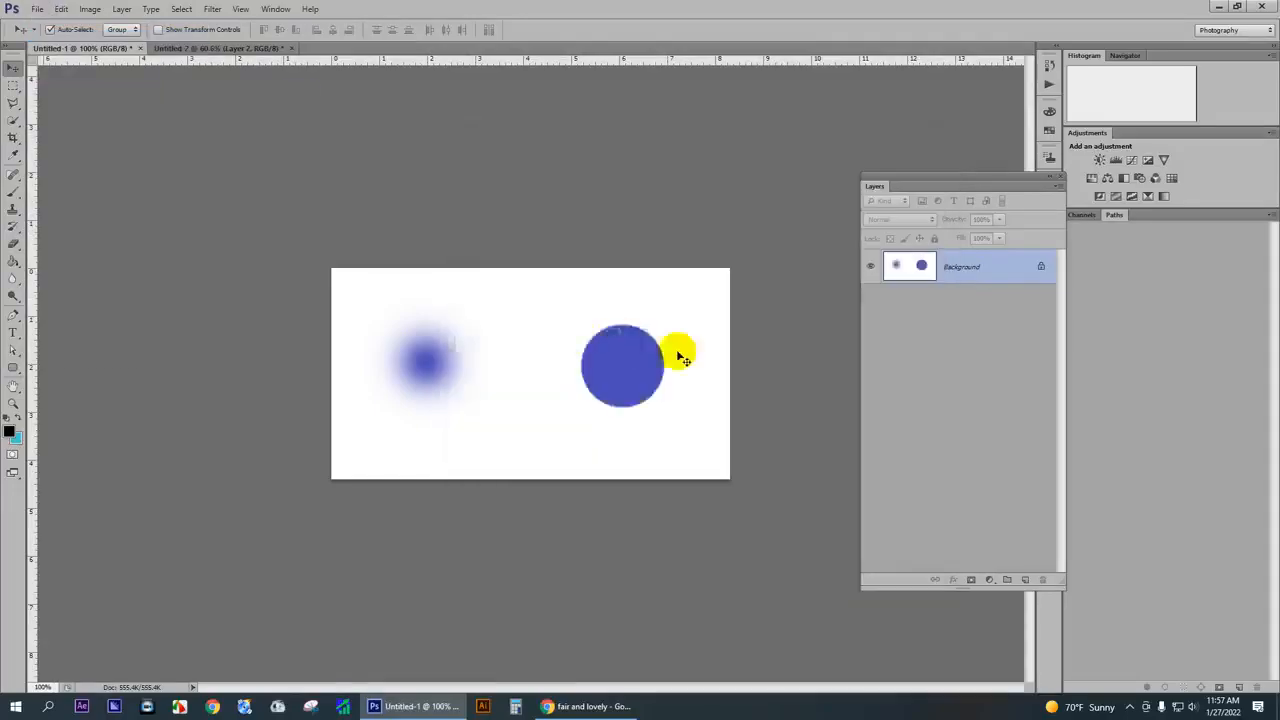
scroll(526, 325, "up", 2)
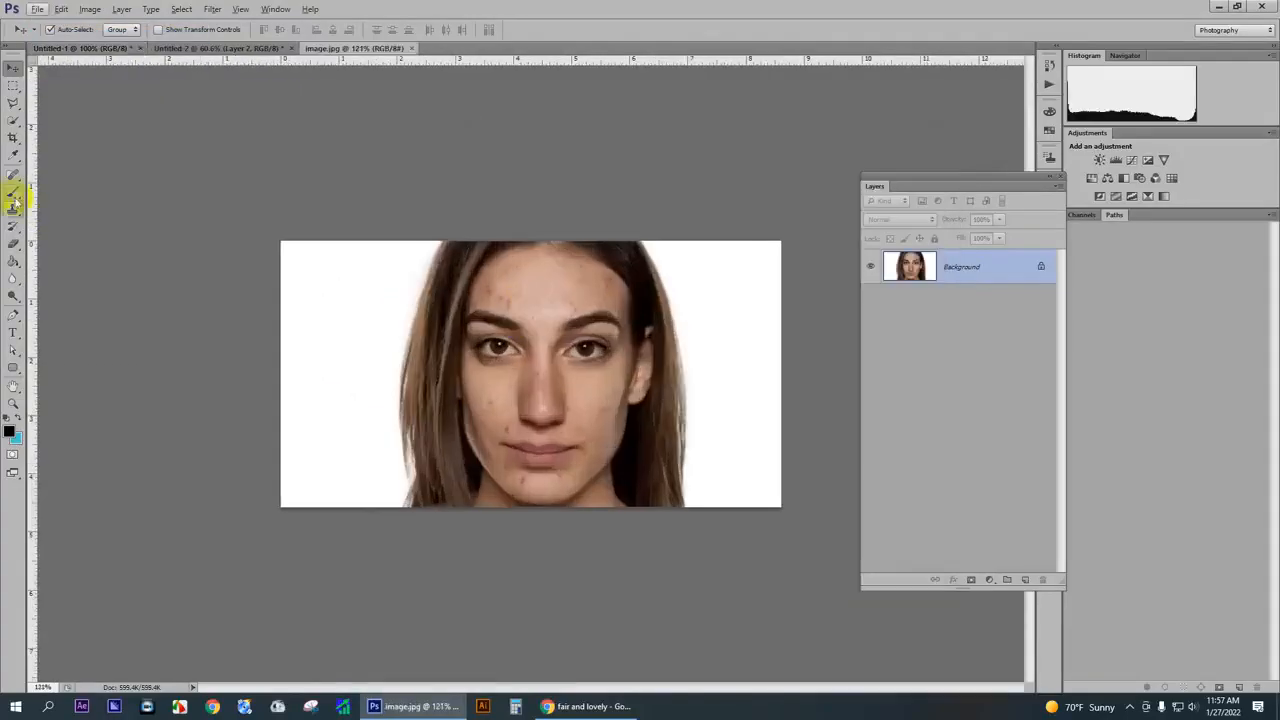
- Erase the white background on both sides of the original portrait with the Background Eraser Tool
left_click(14, 260)
right_click(14, 247)
left_click(48, 255)
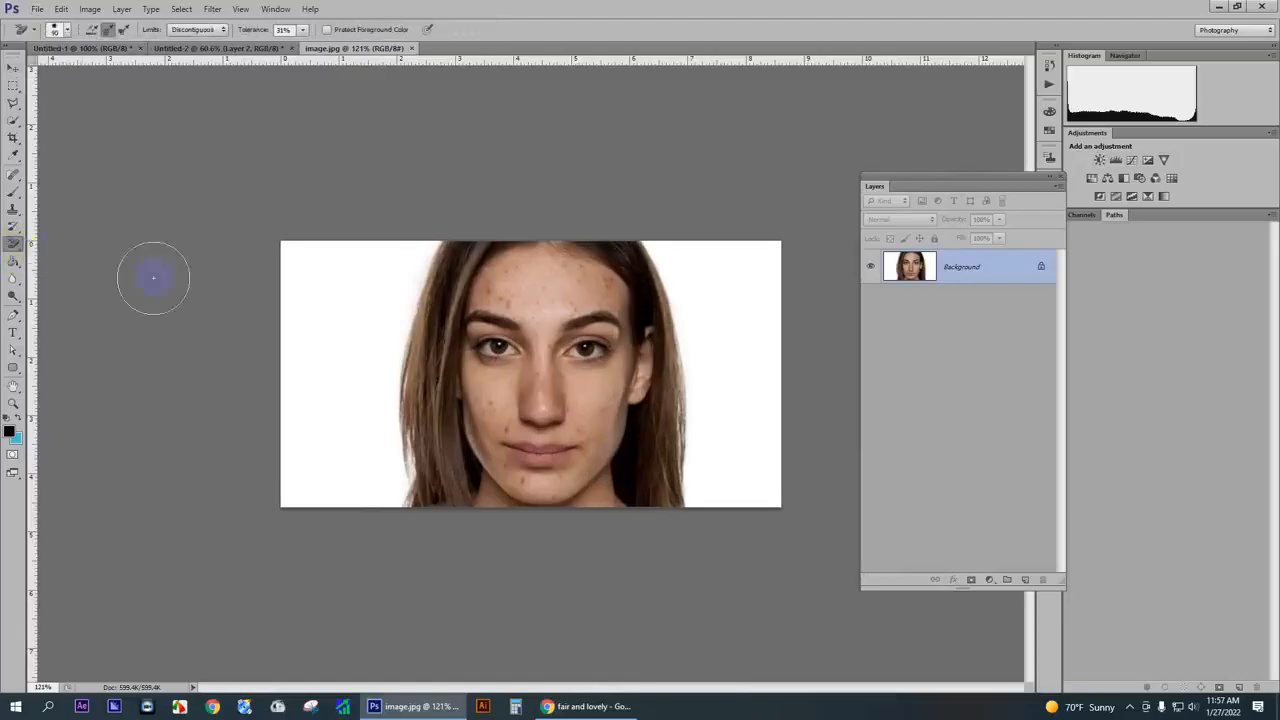
mouse_move(345, 305)
left_mouse_down()
mouse_move(419, 244)
mouse_move(379, 440)
mouse_move(393, 393)
mouse_move(375, 536)
mouse_move(346, 448)
mouse_move(341, 205)
mouse_move(247, 192)
left_mouse_up()
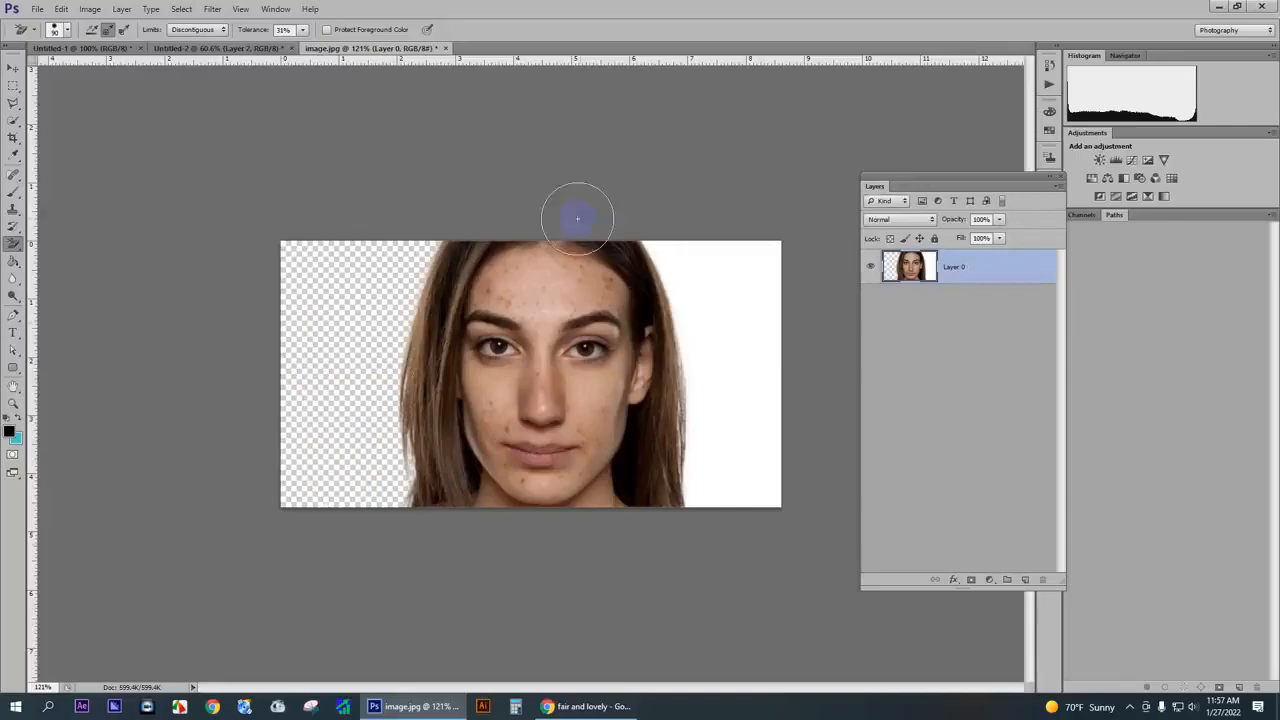
mouse_move(655, 250)
left_mouse_down()
mouse_move(714, 324)
mouse_move(723, 431)
mouse_move(703, 438)
mouse_move(695, 493)
mouse_move(787, 451)
mouse_move(736, 281)
left_mouse_up()
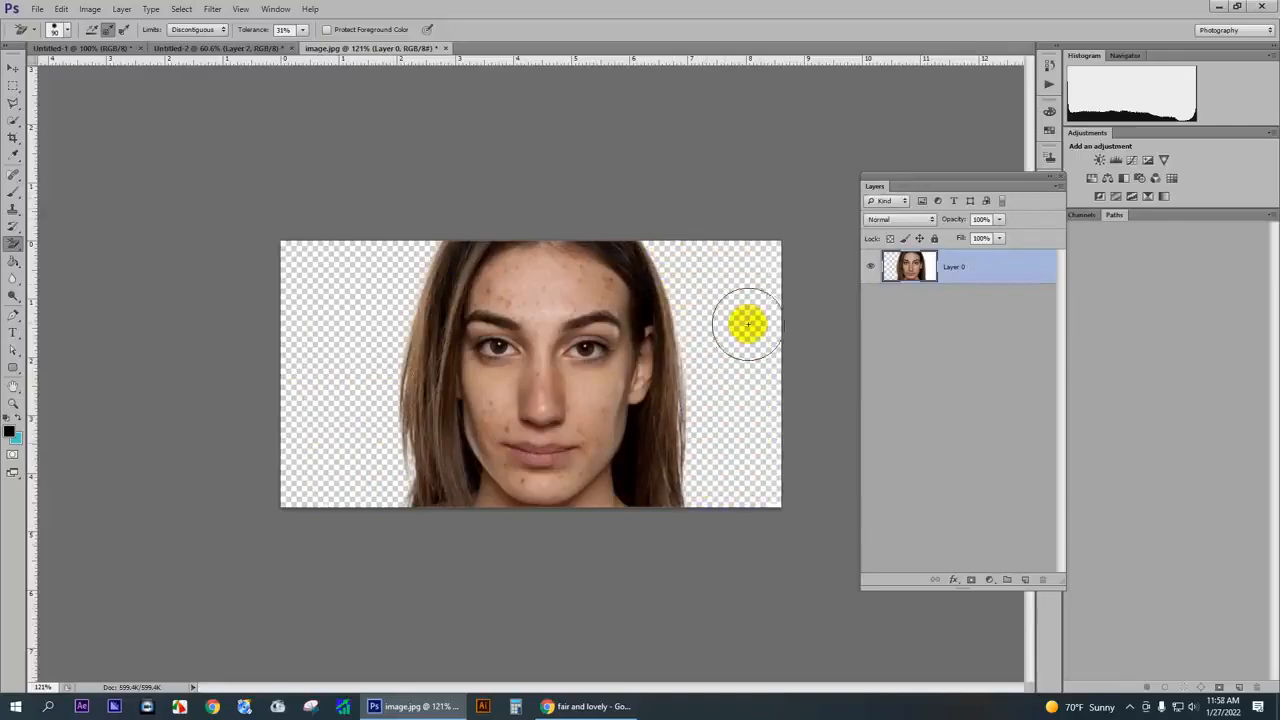
- Bring the cut-out original portrait into the Untitled-2 banner and scale it to about 156%, aligned exactly over the retouched face
left_click(13, 68)
left_click_drag(487, 334, 647, 373)
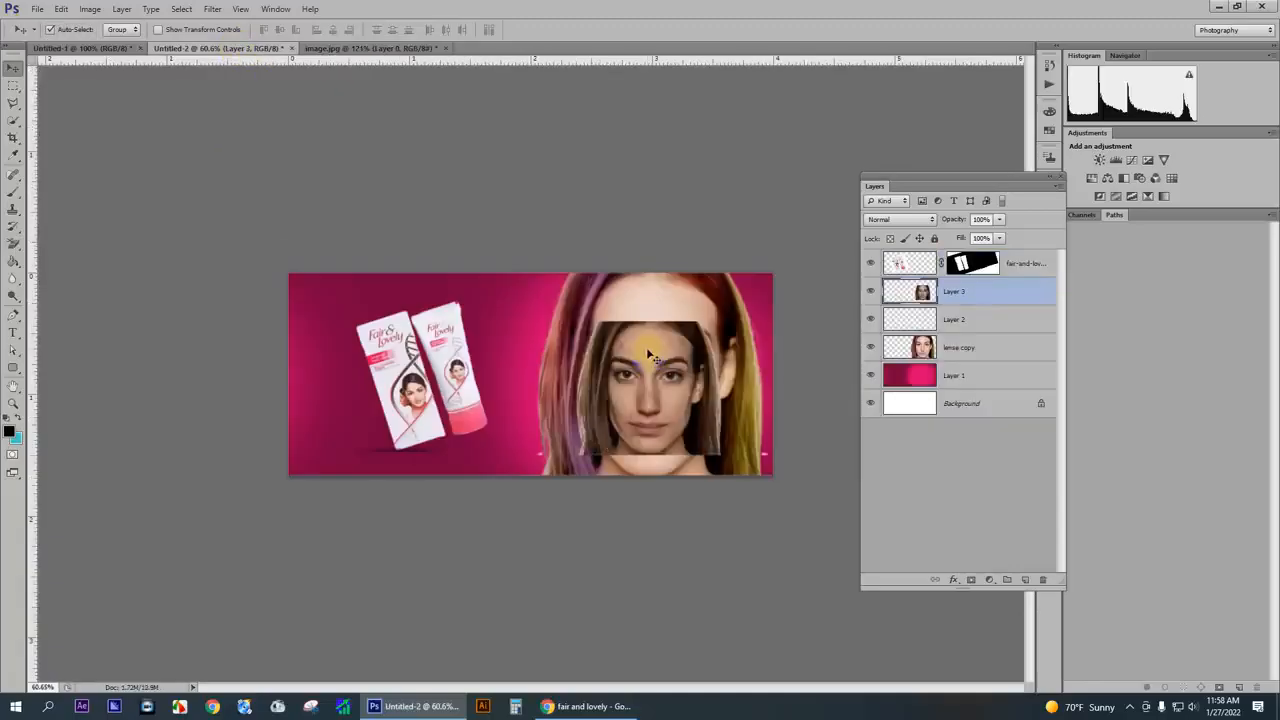
key("ctrl+t")
left_click_drag(771, 272, 822, 291)
left_click_drag(666, 378, 668, 360)
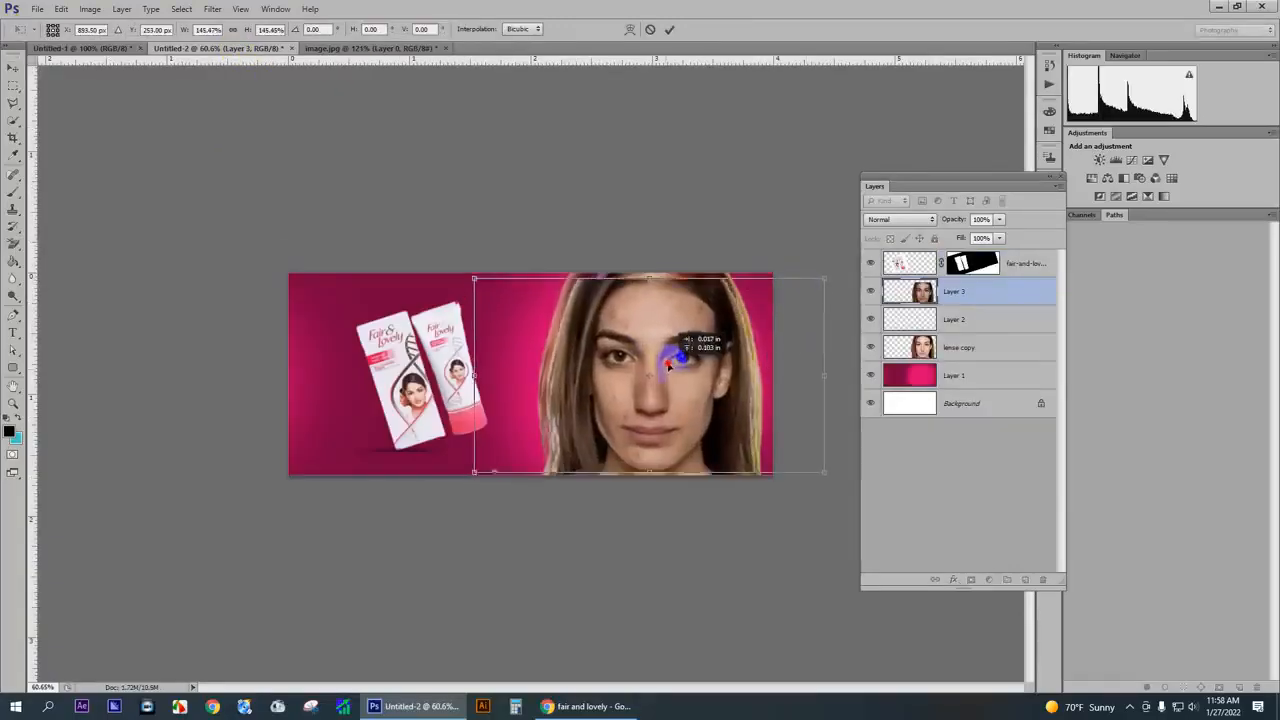
left_click_drag(472, 467, 461, 474)
left_click_drag(590, 408, 606, 406)
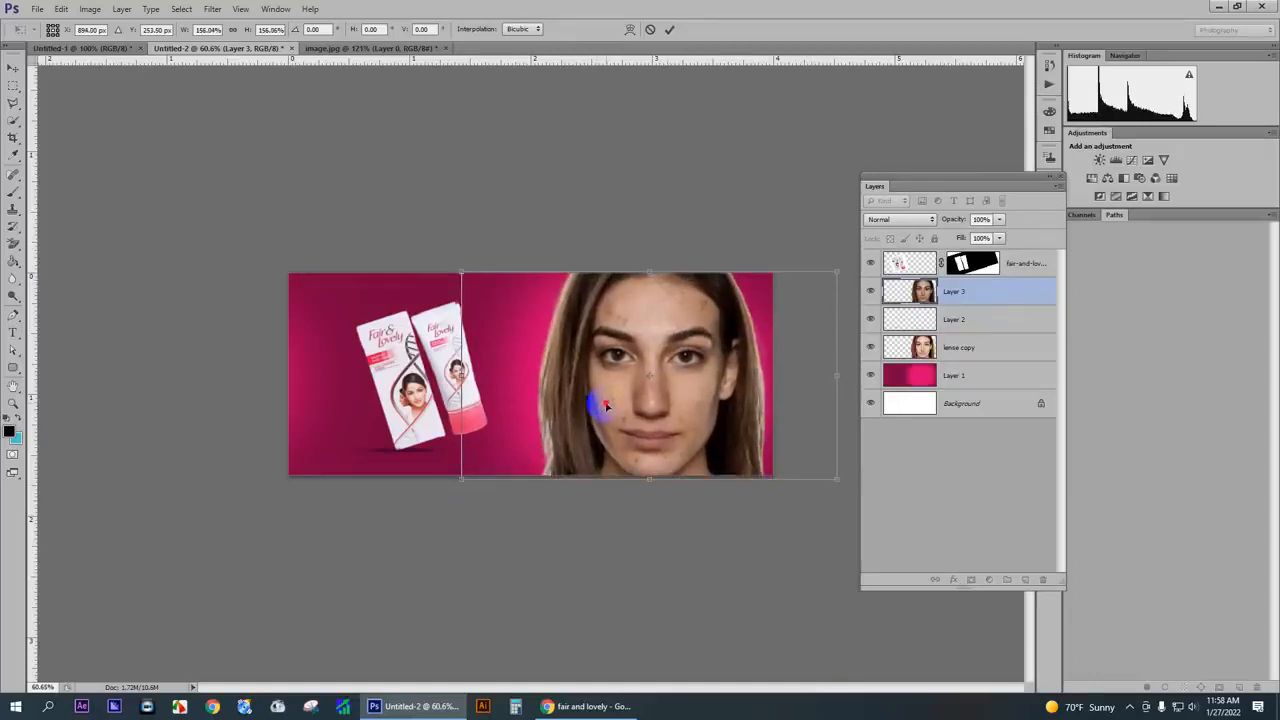
key("Return")
- Delete the original portrait's half nearest the products up to the face's centre line with a rectangular selection, and deselect
left_click_drag(998, 238, 1044, 252)
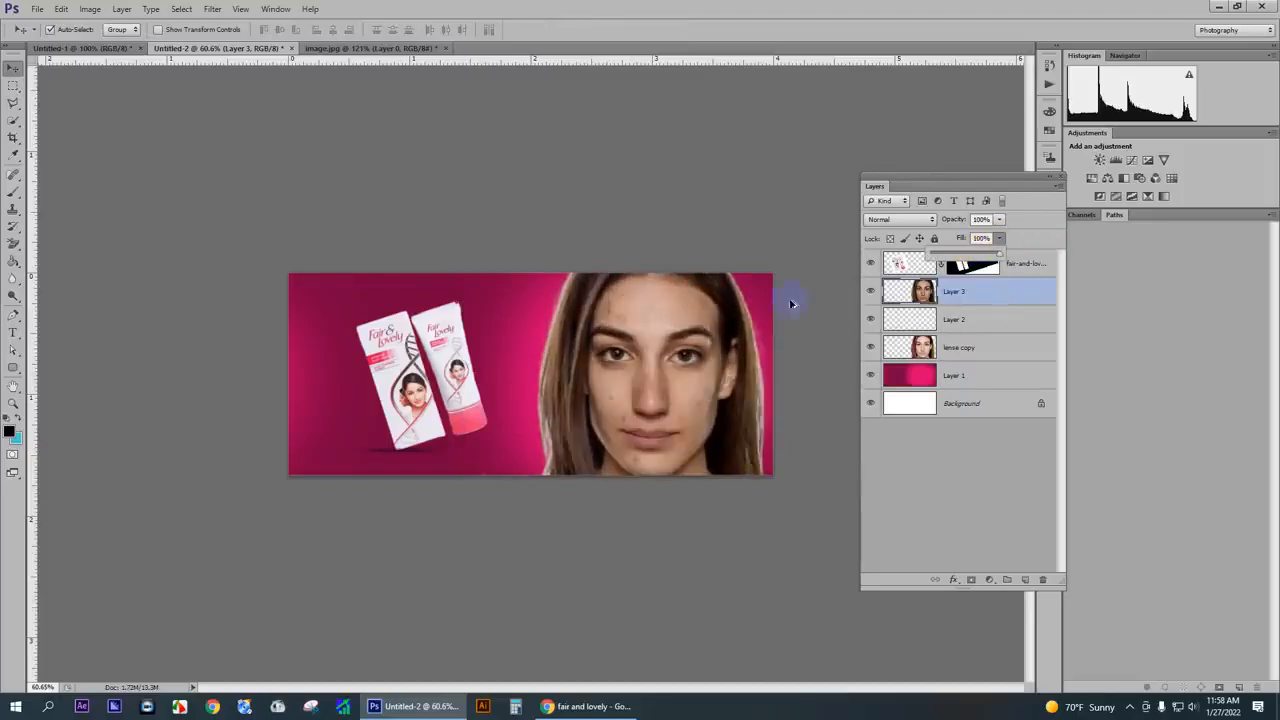
scroll(788, 303, "down", 3)
left_click(14, 88)
scroll(663, 234, "up", 2)
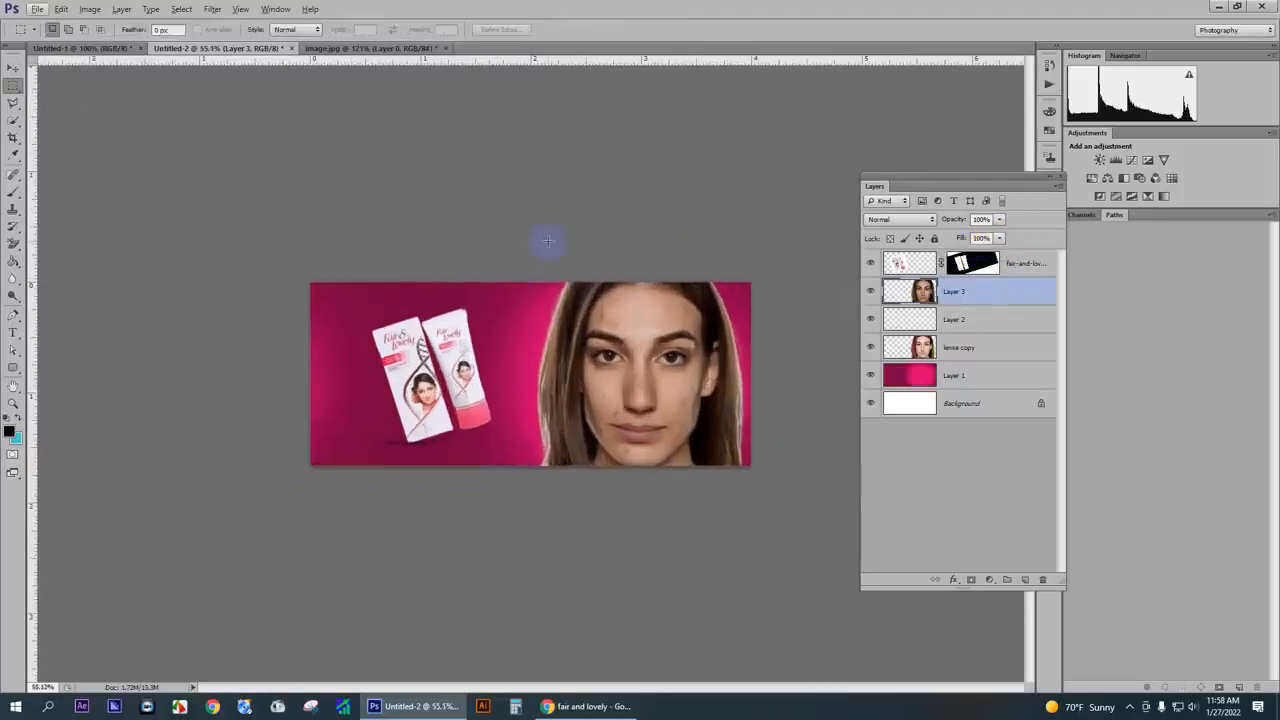
left_click_drag(540, 243, 644, 519)
key("Delete")
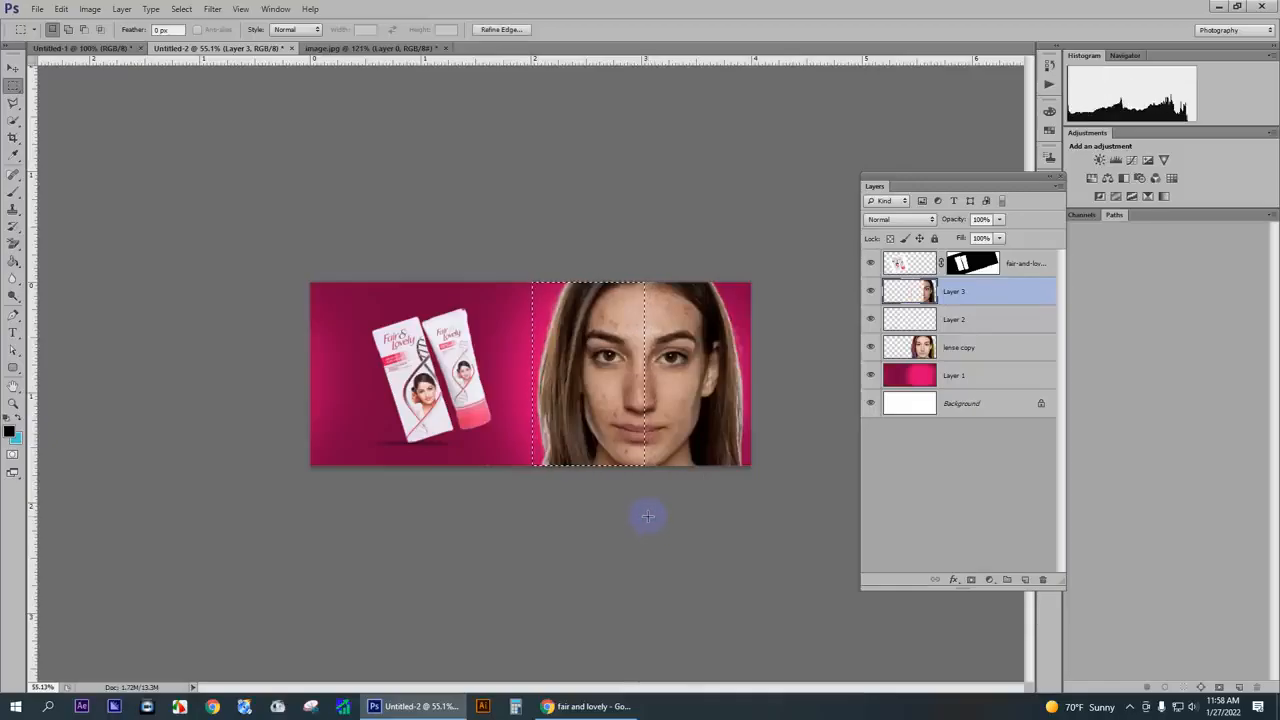
key("ctrl+d")
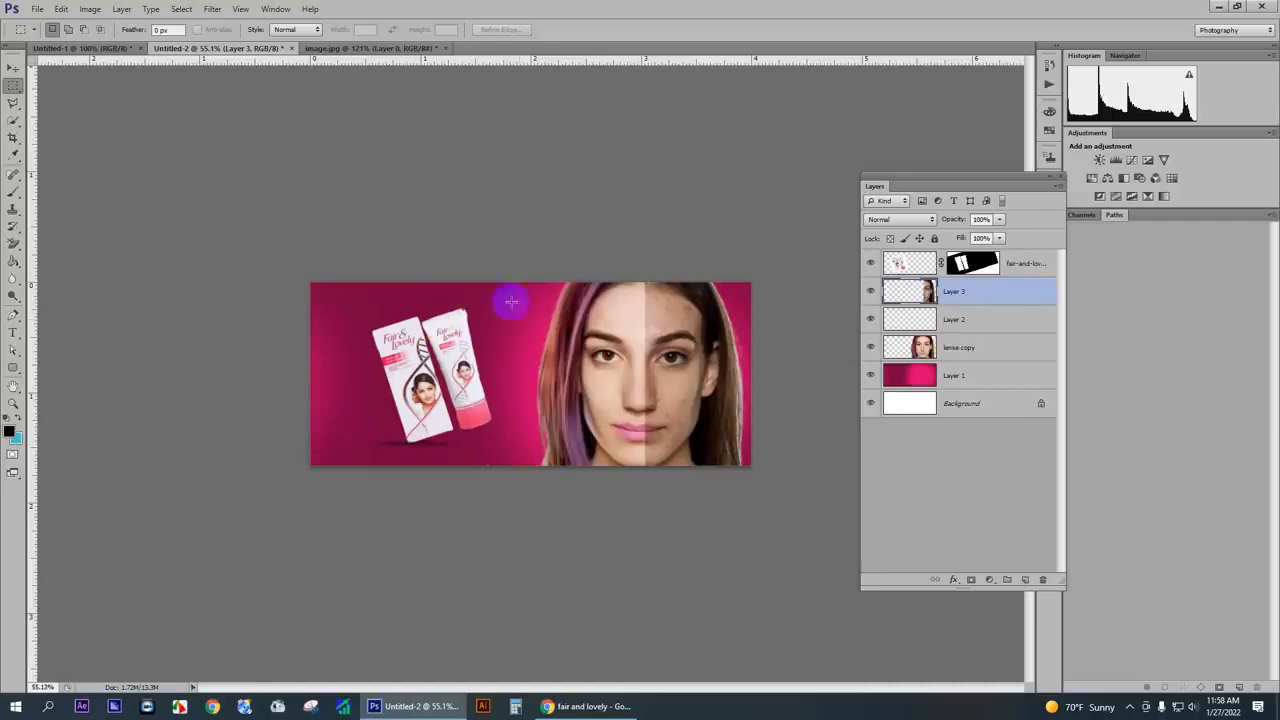
scroll(598, 376, "up", 8)
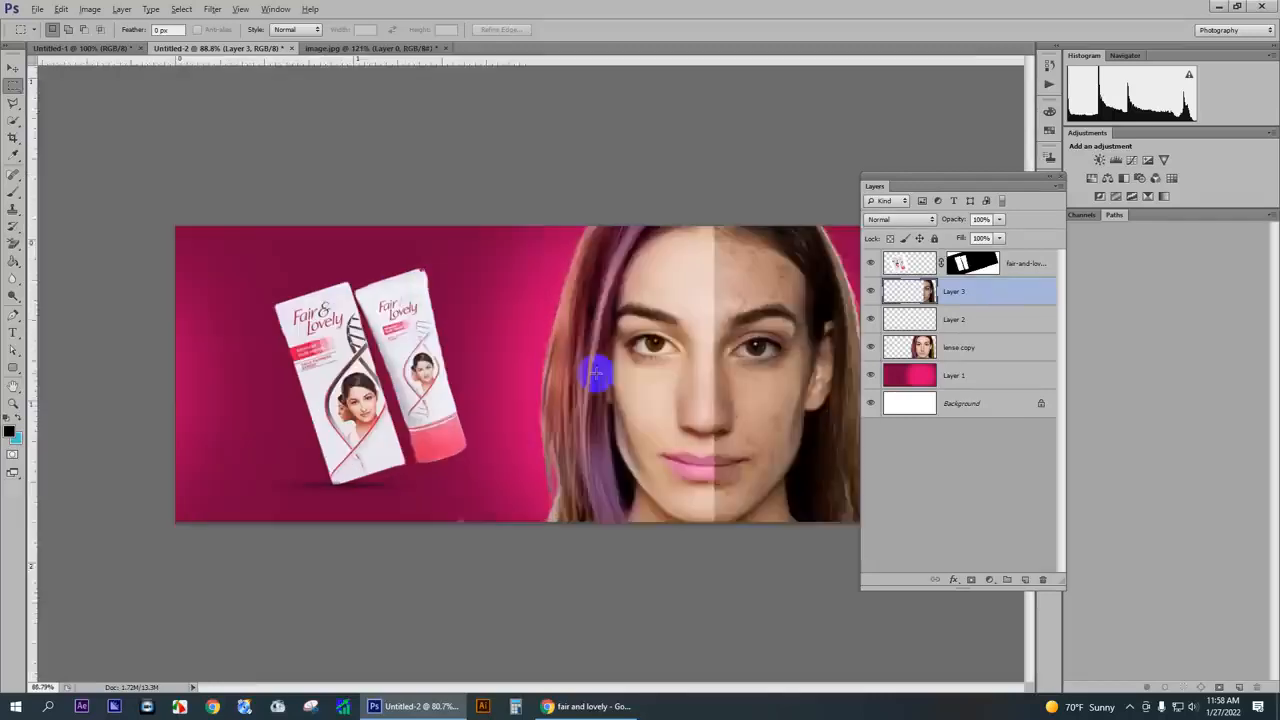
scroll(640, 362, "down", 4)
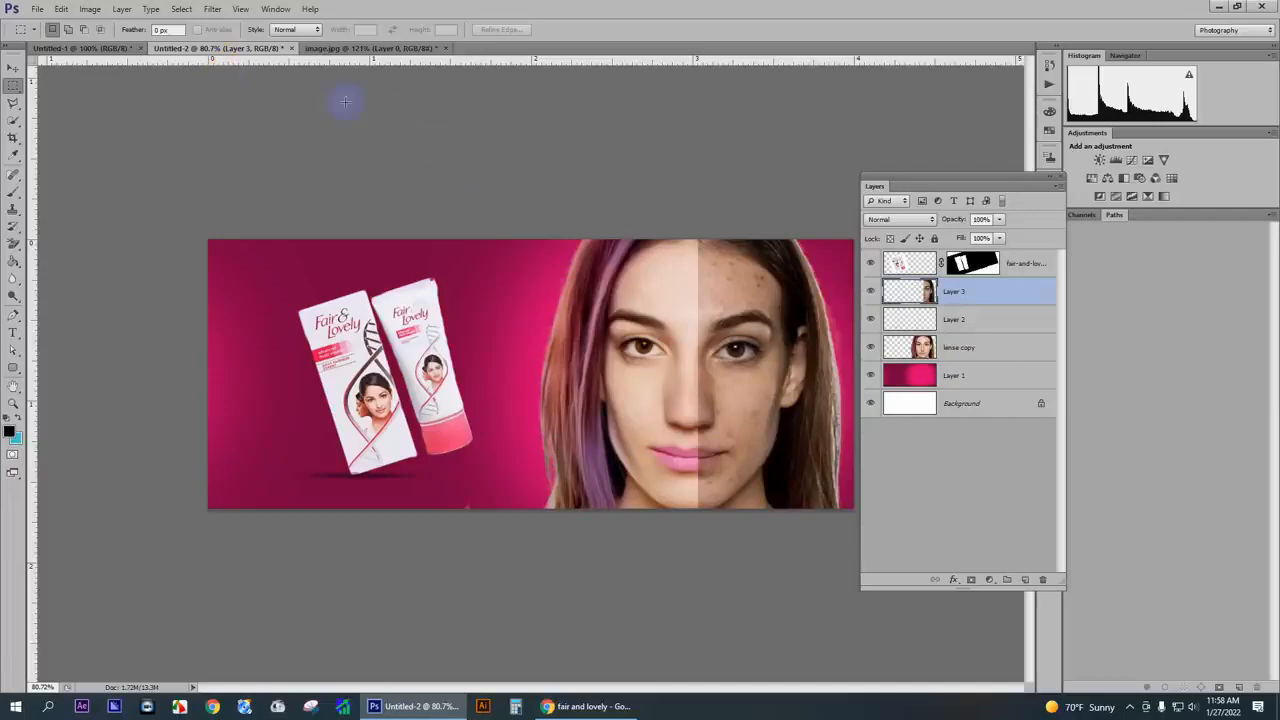
left_click(97, 48)
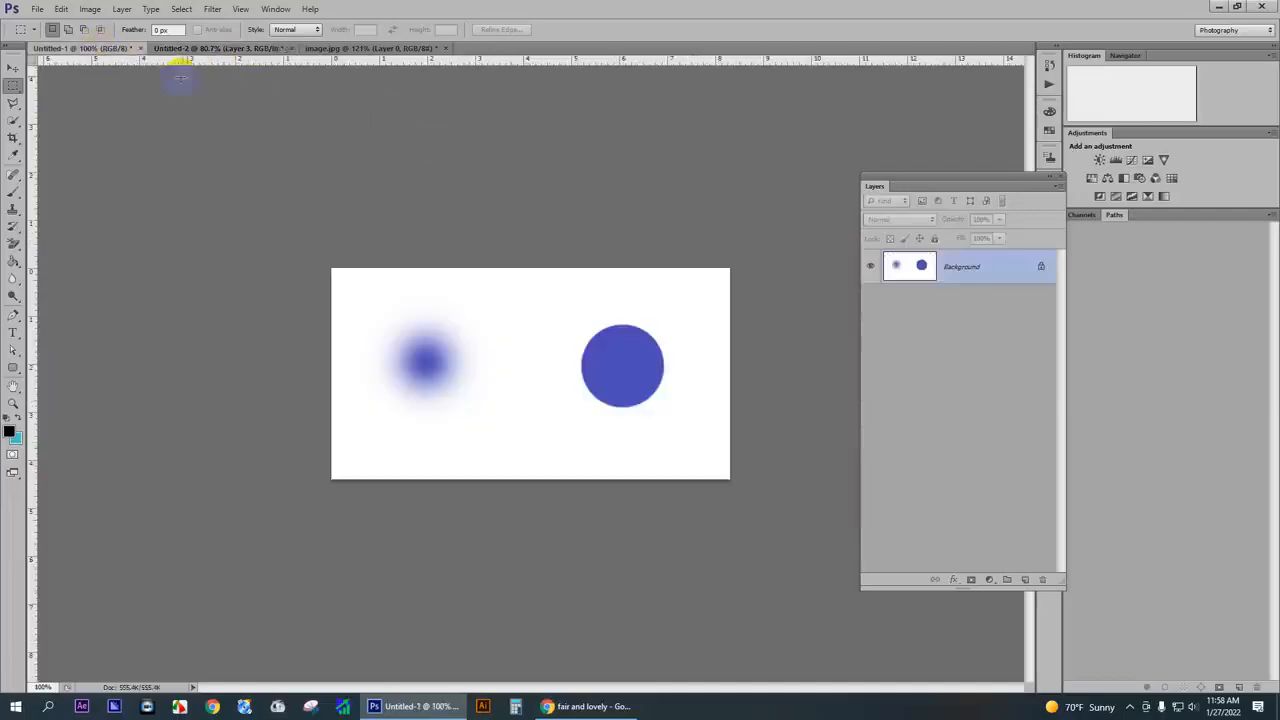
left_click(255, 50)
- Hide the half-face layer and the product layer, and examine the retouched portrait up close
left_click(871, 289)
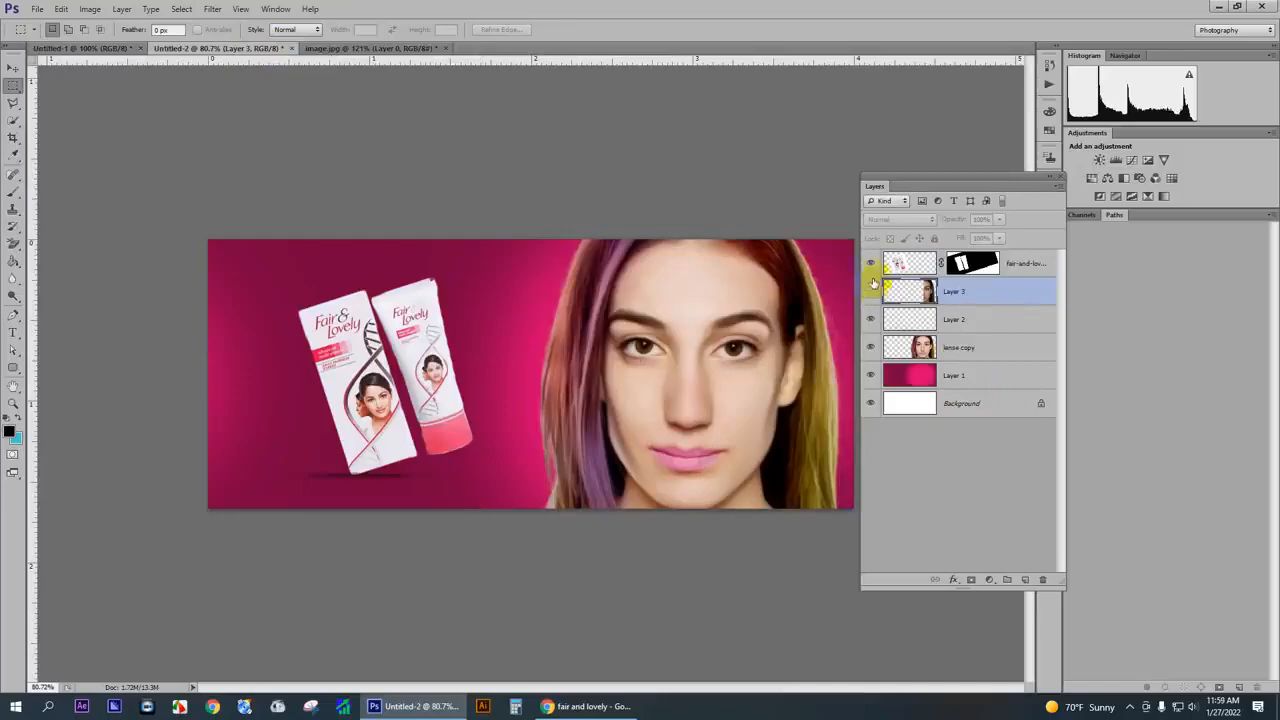
left_click(870, 265)
scroll(819, 388, "up", 6)
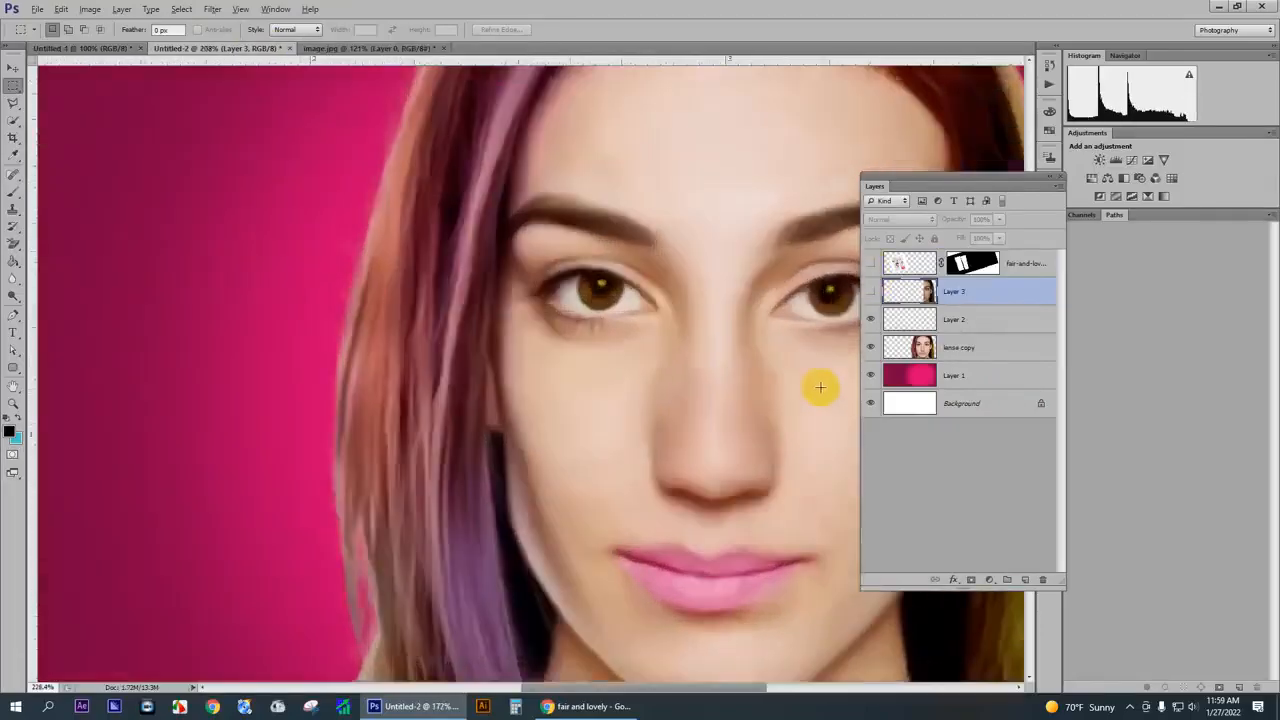
scroll(654, 366, "down", 3)
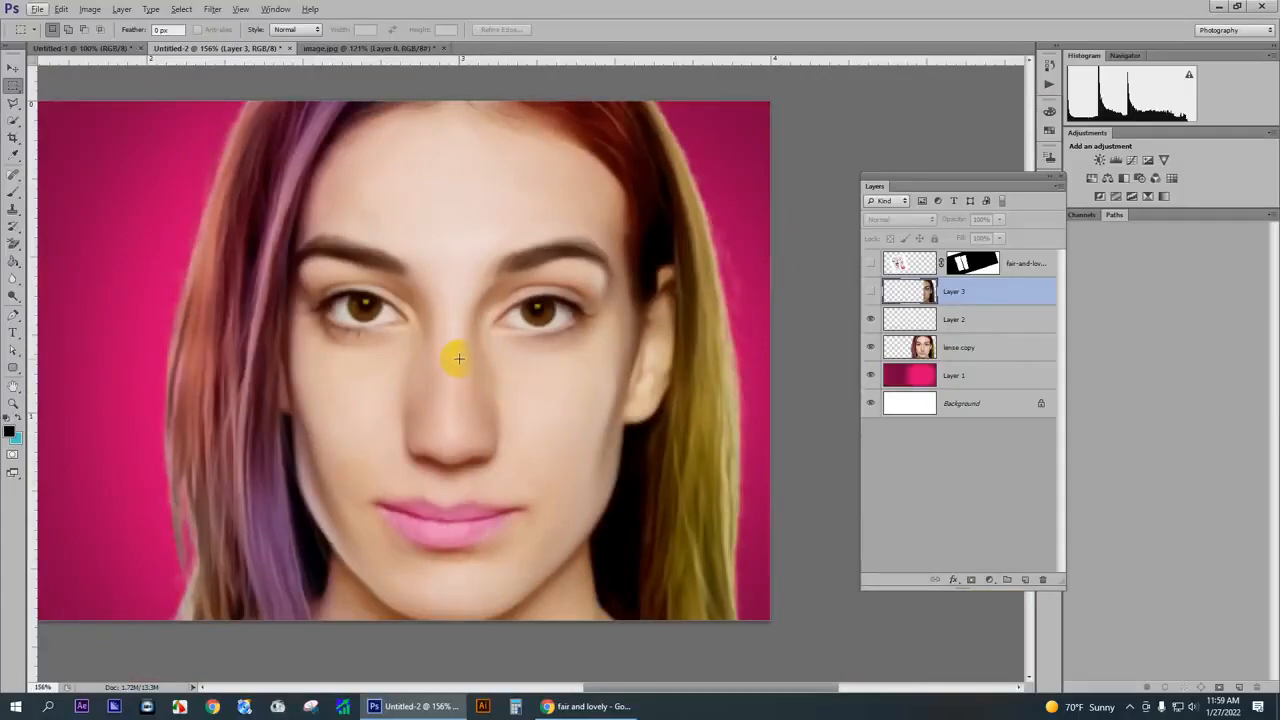
scroll(458, 358, "up", 1)
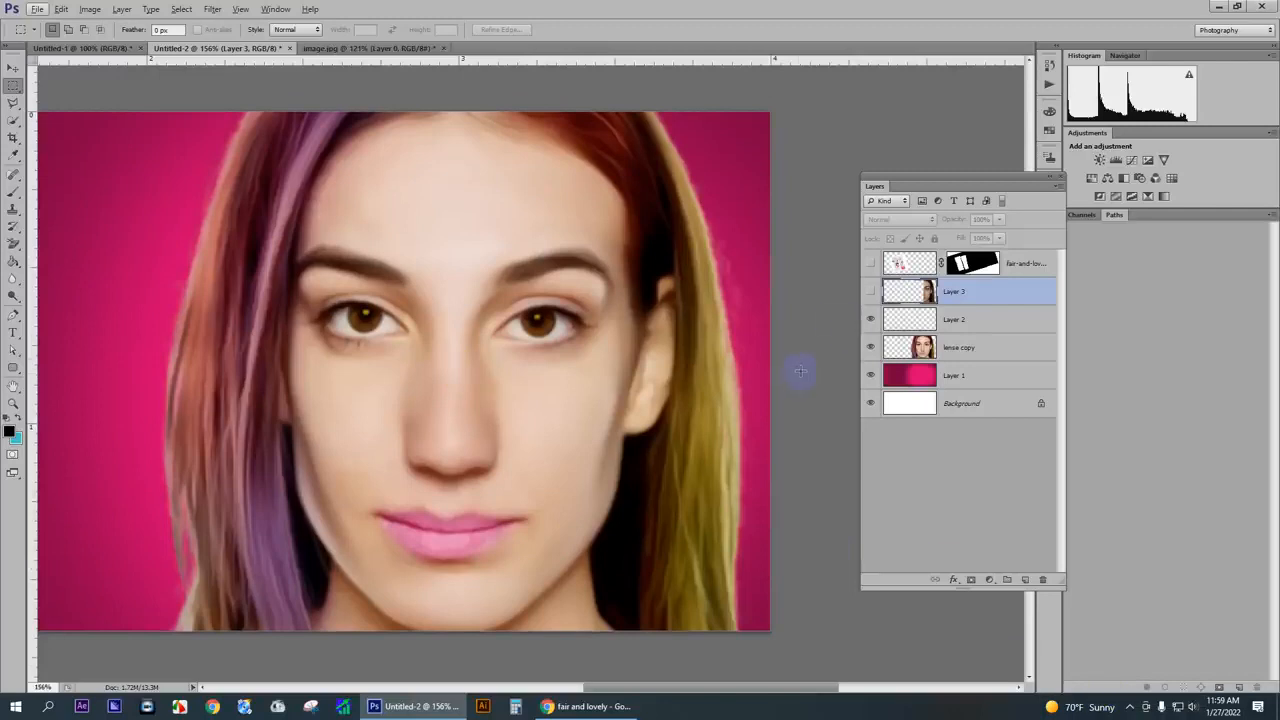
scroll(793, 372, "down", 8)
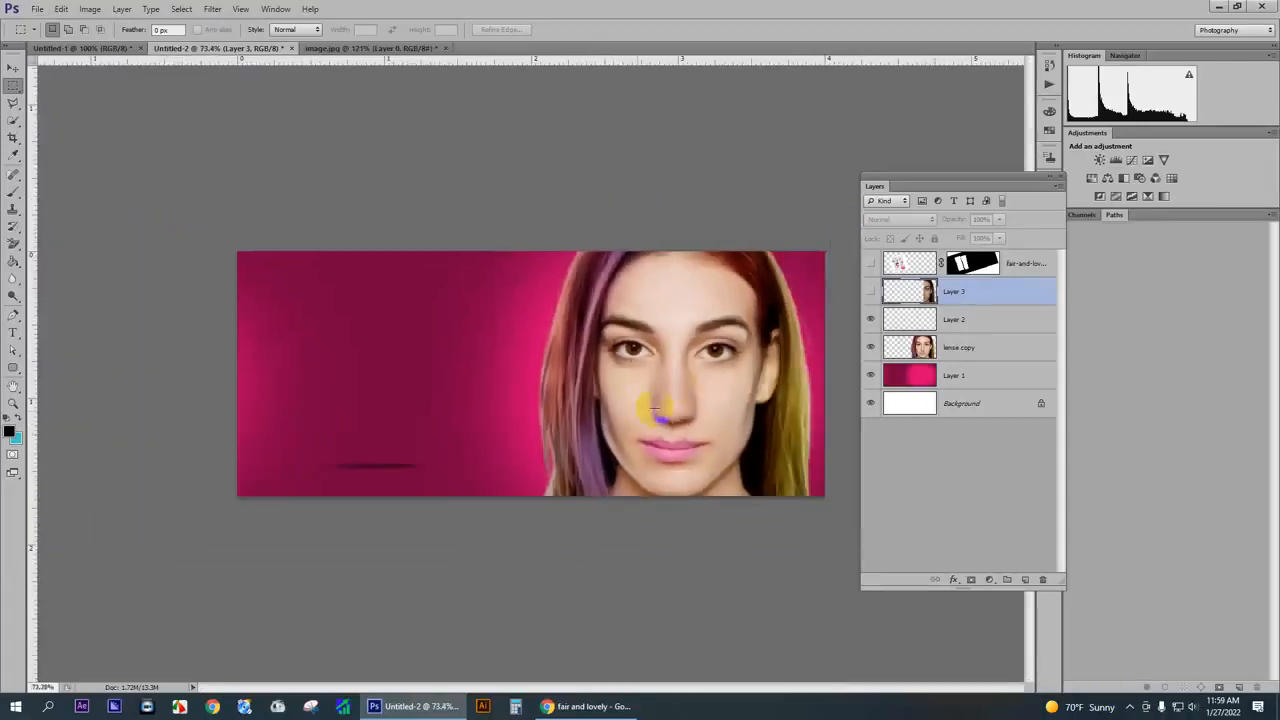
- Delete the product shadow layer, Layer 2
left_click(955, 322)
key("Delete")
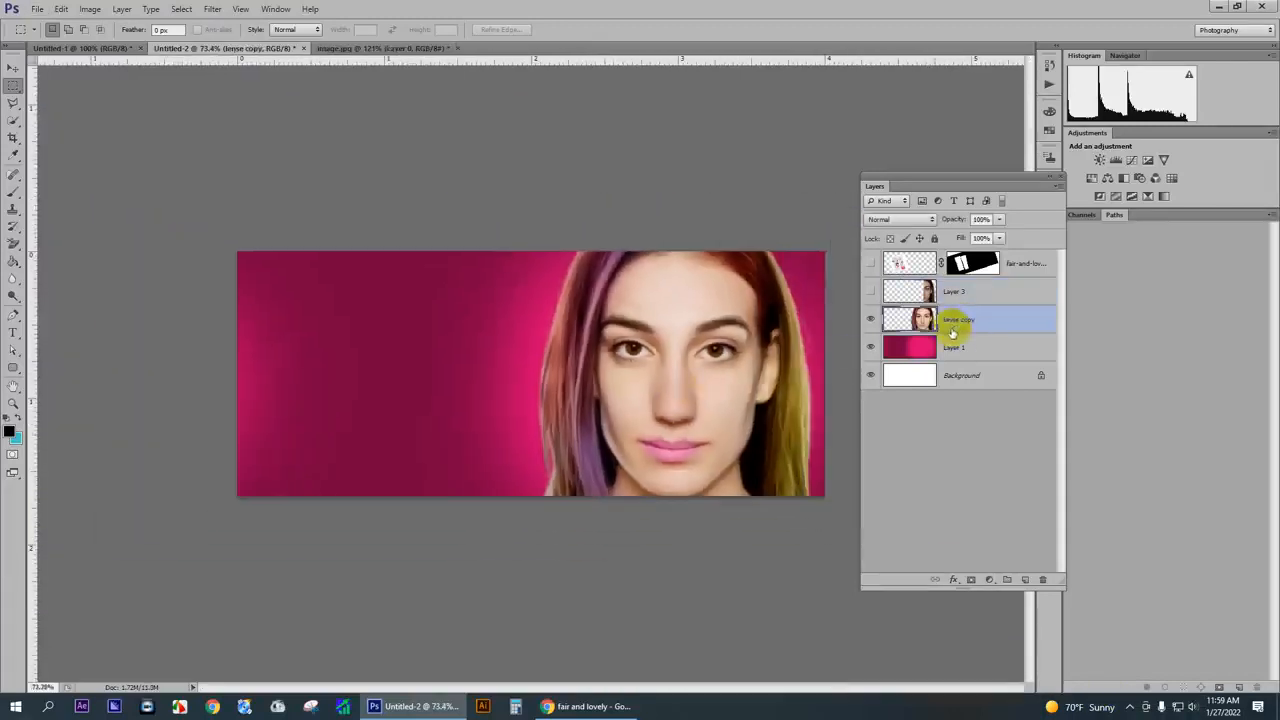
left_click(1131, 708)
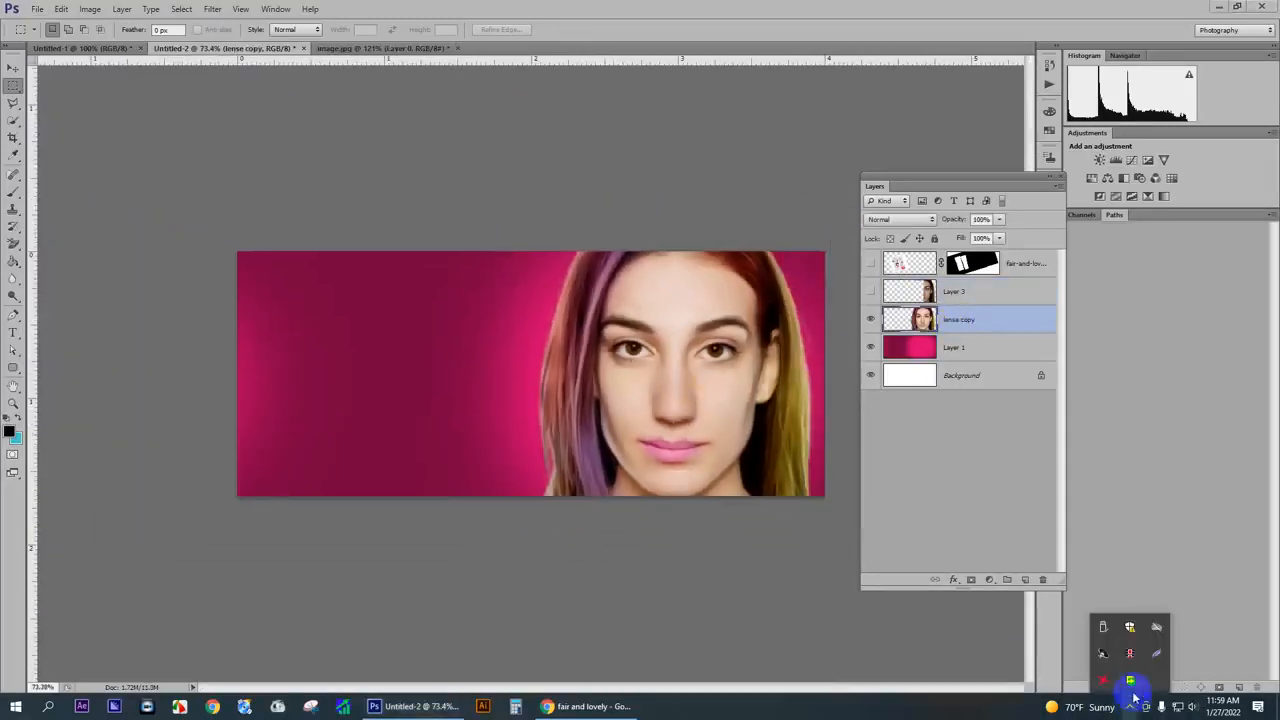